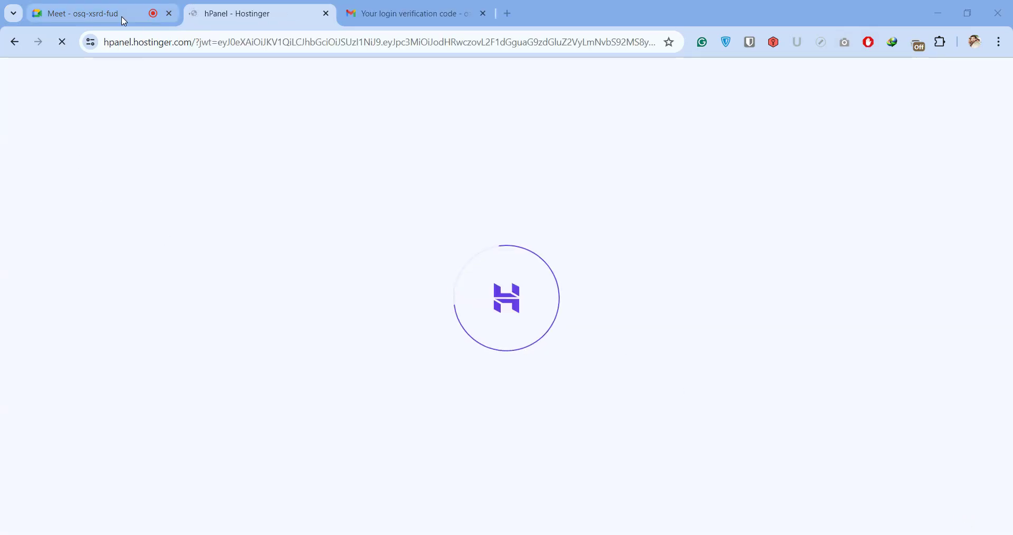
Return to the Hostinger tab, look over the Home dashboard, and open the Websites list
left_click(123, 17)
left_click(225, 16)
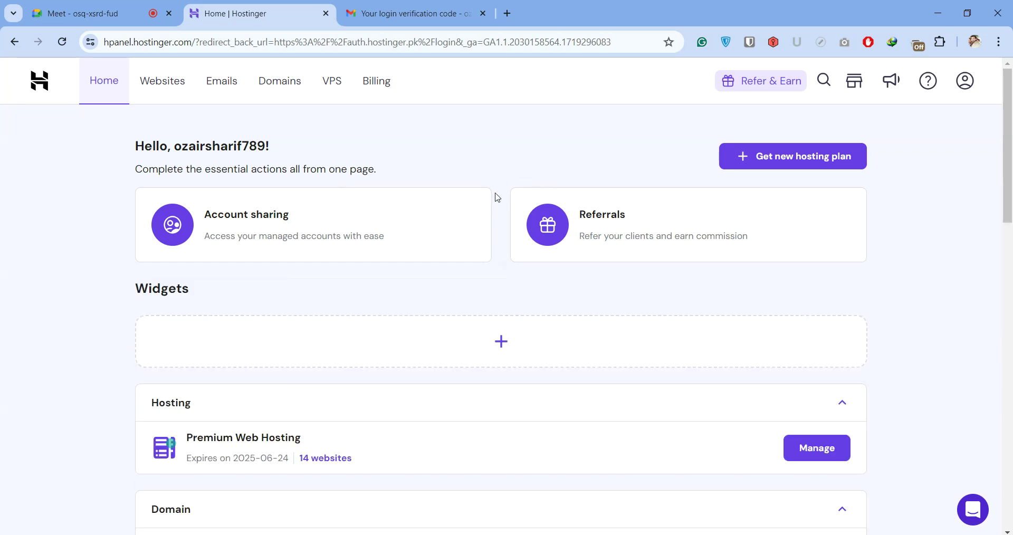
scroll(328, 92, "down", 10)
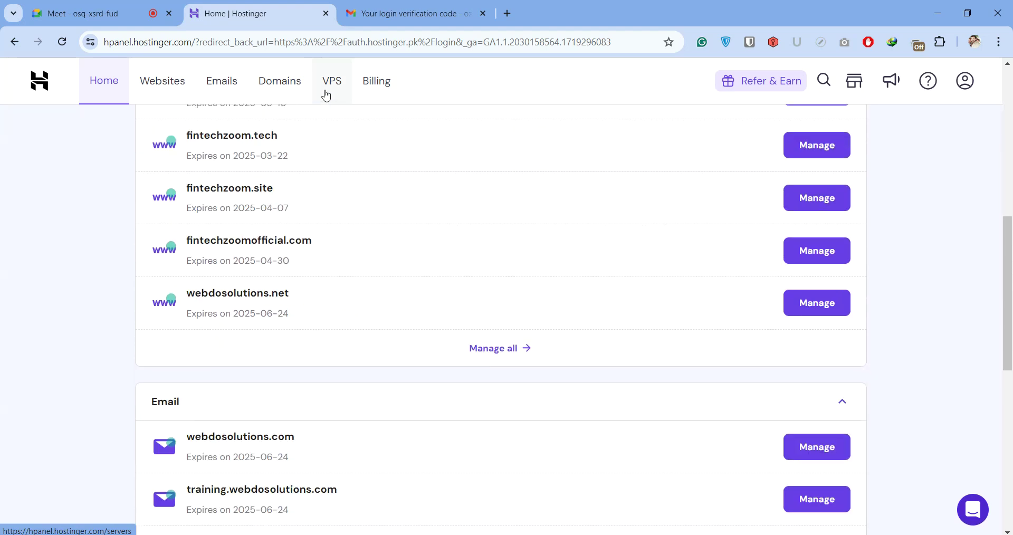
scroll(331, 143, "up", 10)
scroll(317, 158, "down", 14)
scroll(288, 182, "up", 8)
scroll(264, 158, "up", 5)
left_click(165, 90)
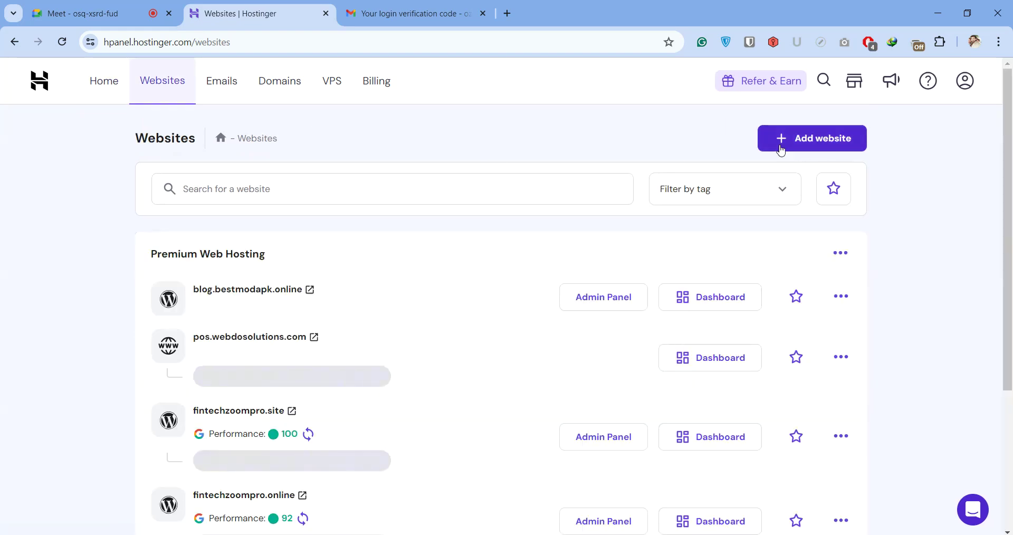
Start adding a new WordPress website and submit the admin login details
left_click(830, 139)
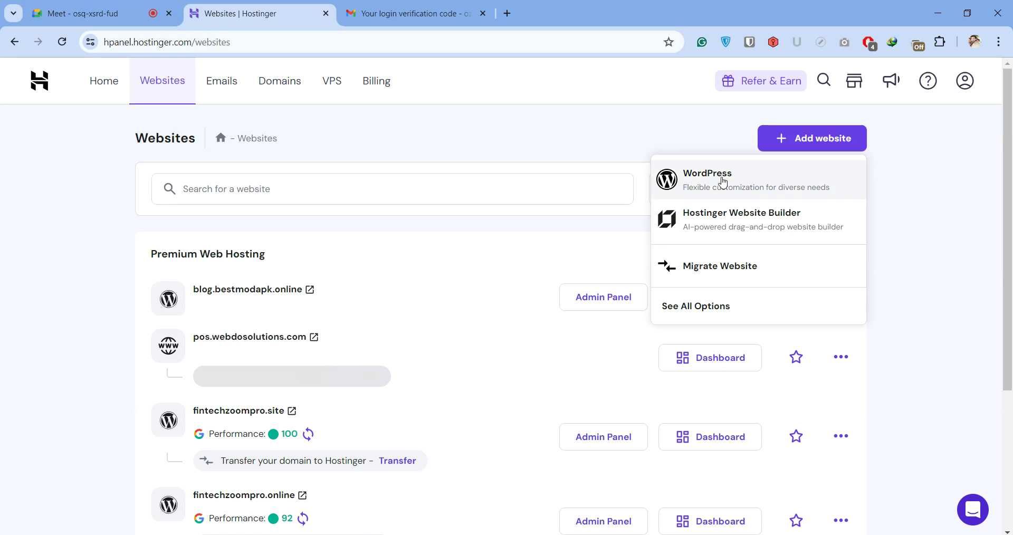
left_click(700, 175)
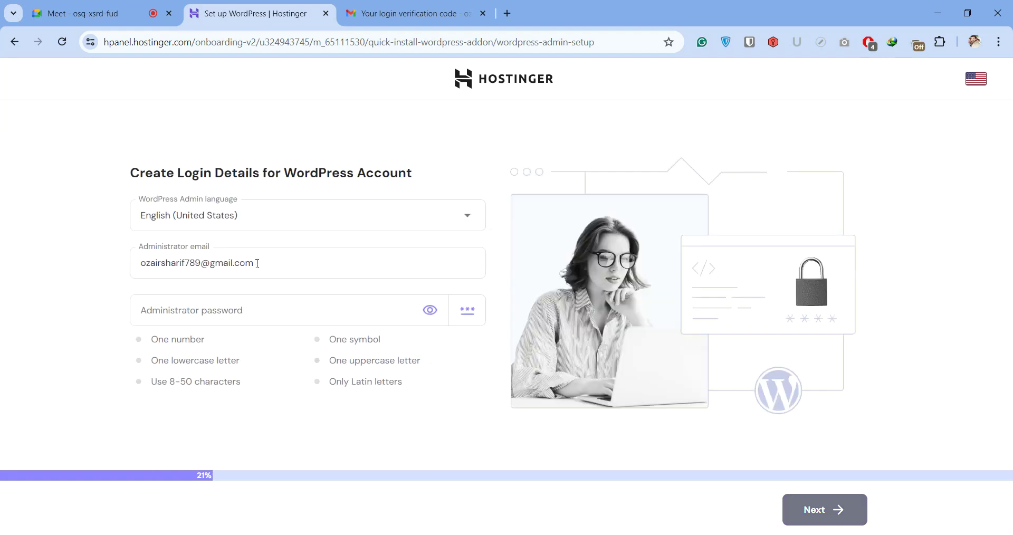
left_click(968, 530)
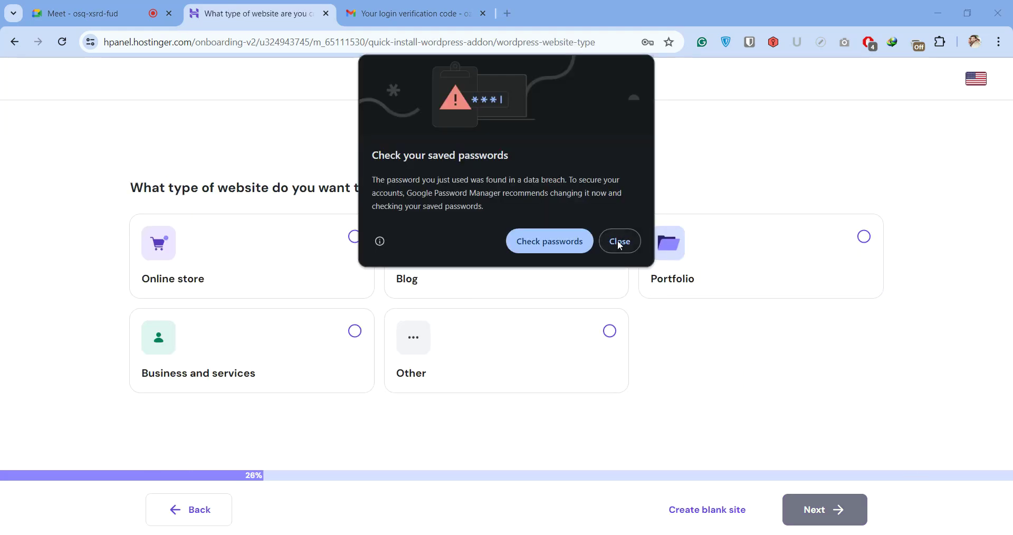
left_click(618, 242)
Choose Blog as the website type and continue past theme selection without picking a theme
left_click(550, 255)
left_click(821, 506)
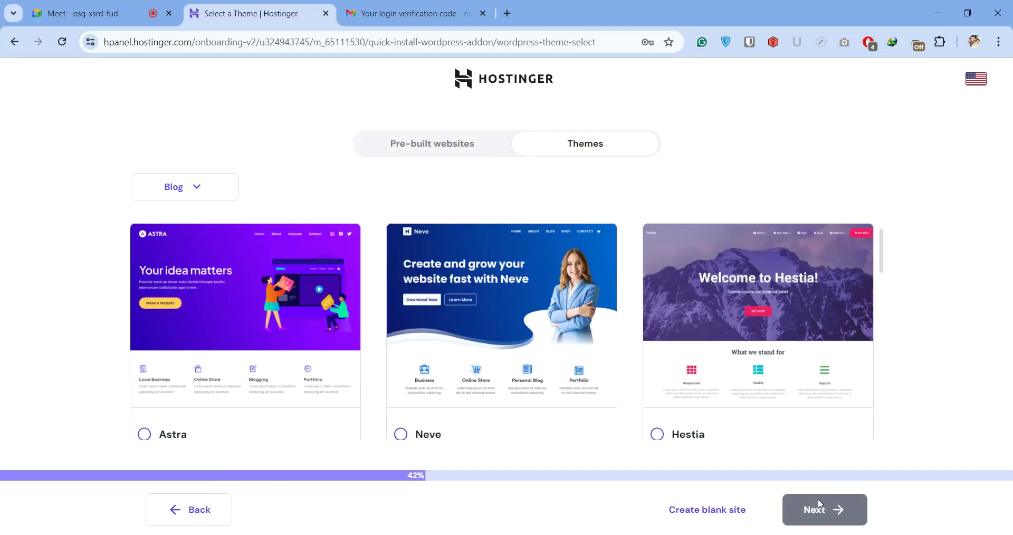
scroll(401, 296, "down", 3)
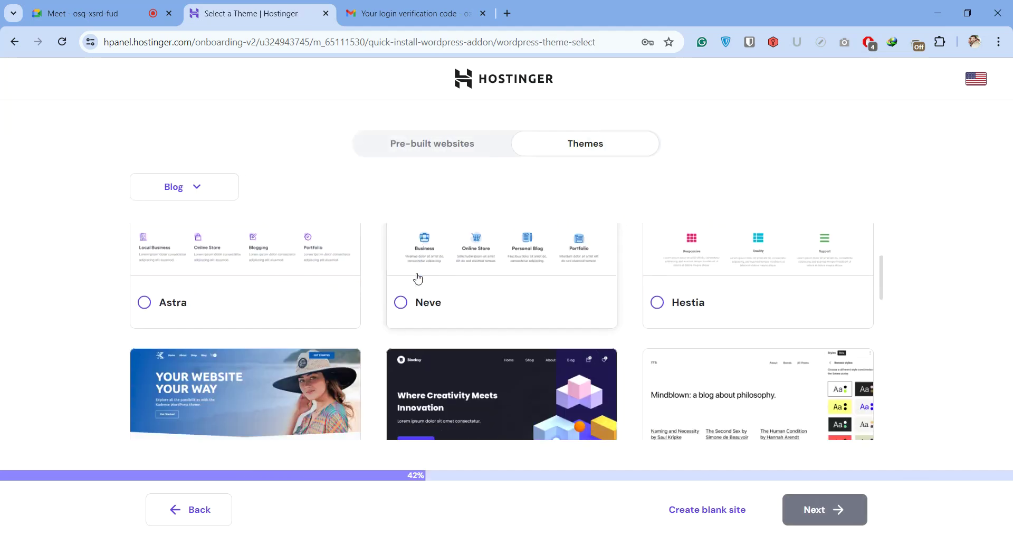
scroll(316, 248, "up", 3)
scroll(385, 253, "down", 5)
scroll(383, 258, "down", 6)
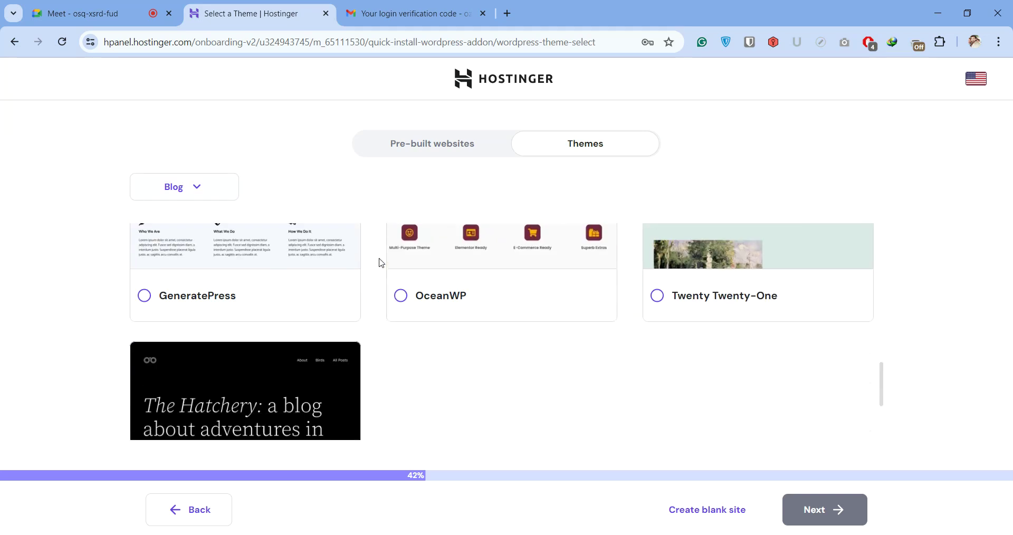
scroll(365, 280, "up", 10)
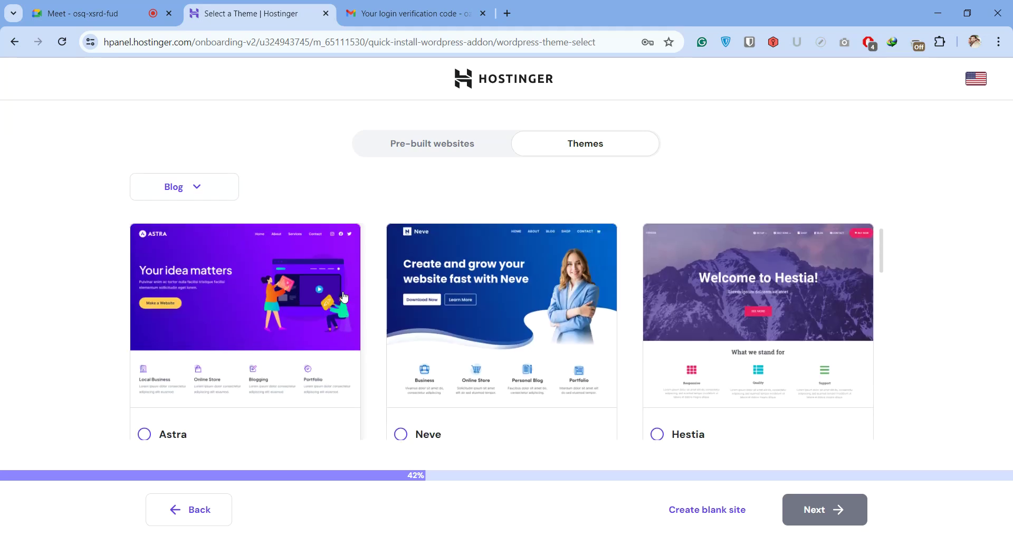
left_click(675, 506)
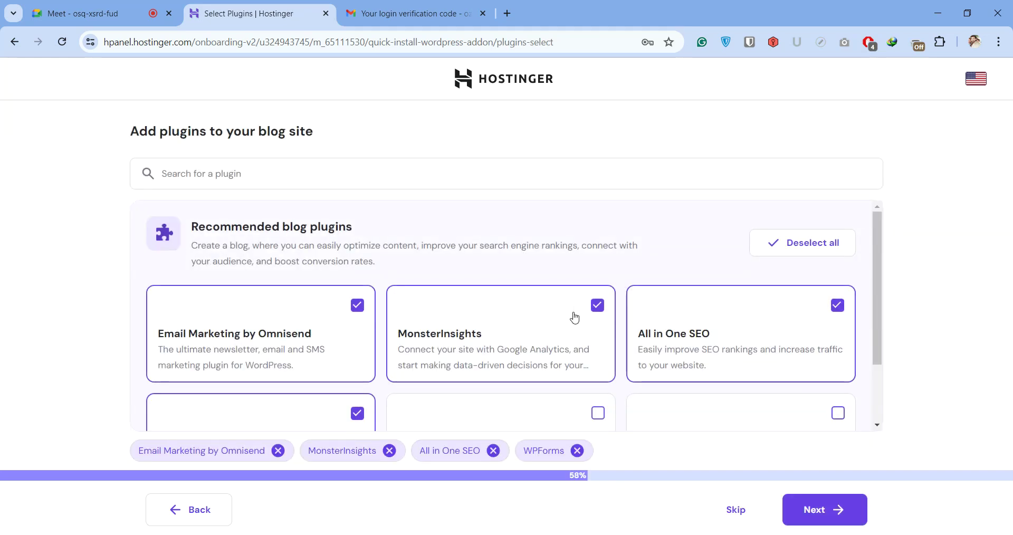
Keep WPForms, add Google Site Kit, and drop All in One SEO, MonsterInsights and Omnisend
scroll(551, 330, "down", 2)
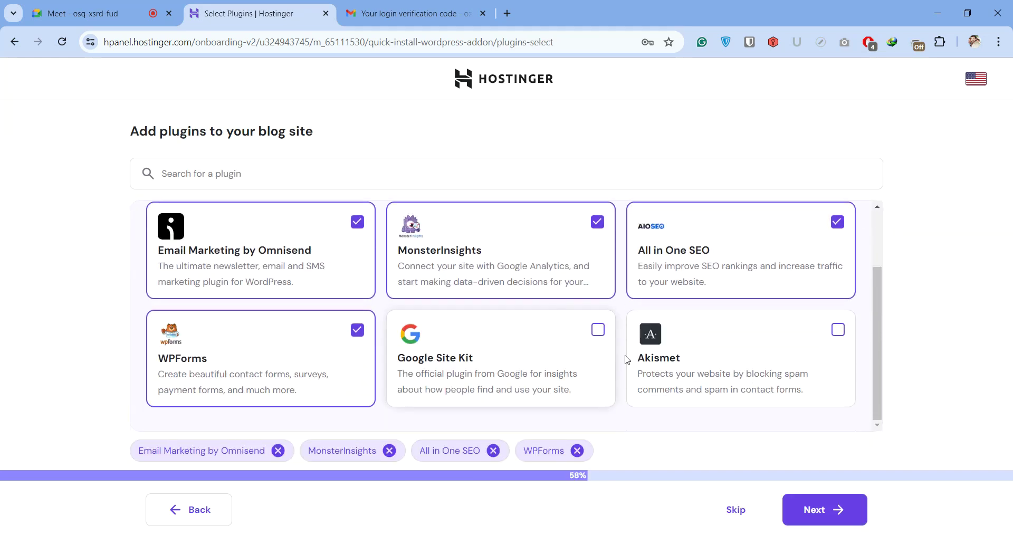
left_click(607, 348)
left_click(297, 336)
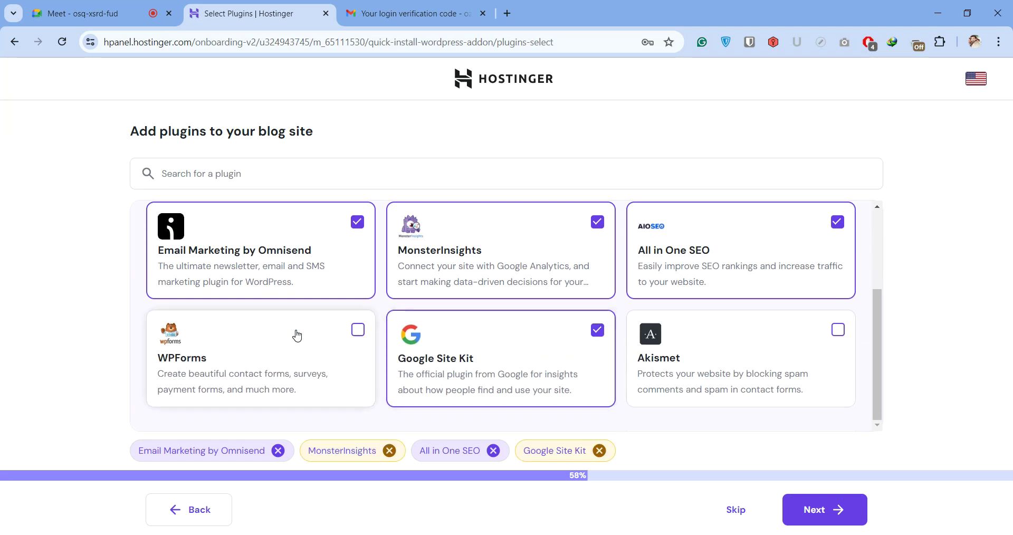
left_click(297, 336)
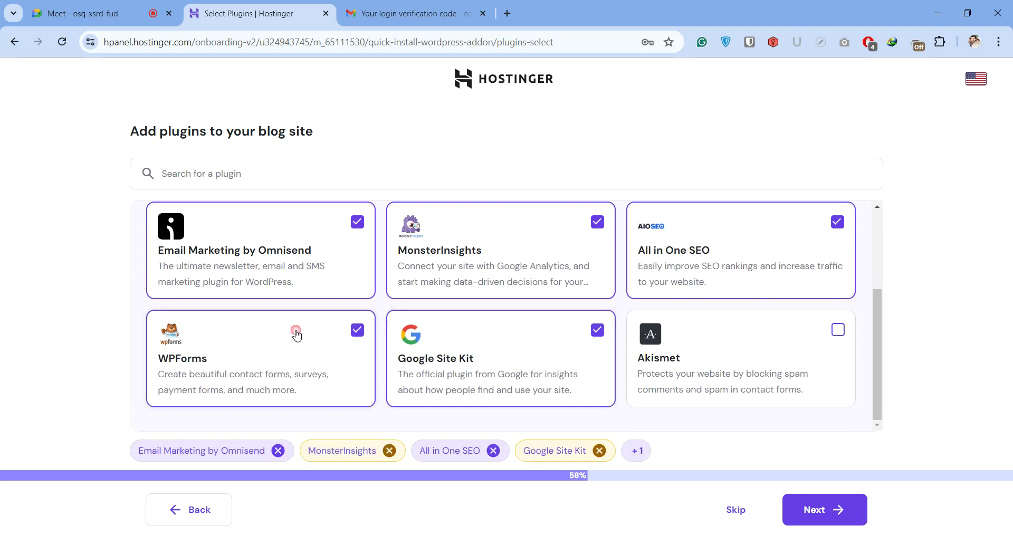
left_click(766, 224)
left_click(499, 234)
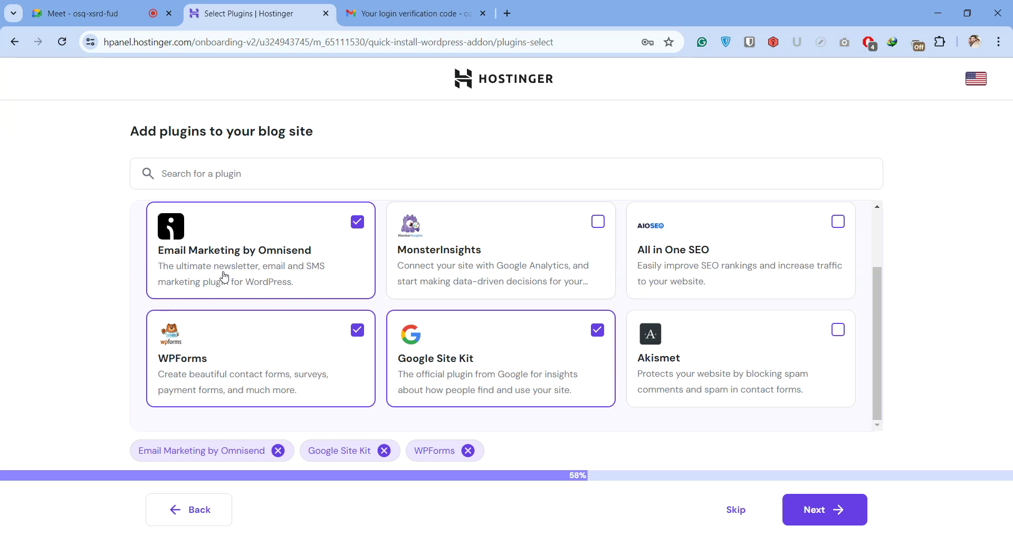
left_click(299, 243)
scroll(750, 338, "up", 2)
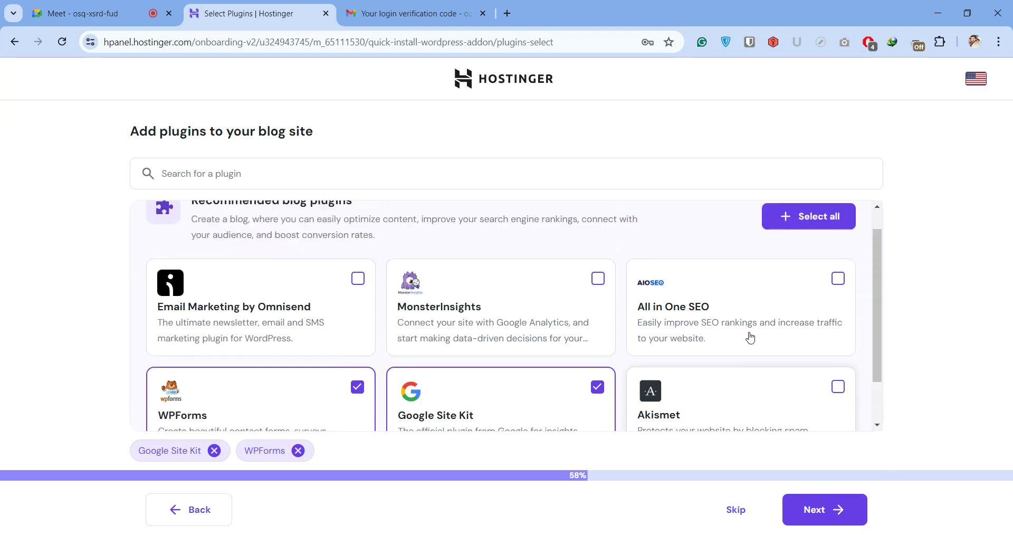
scroll(321, 295, "down", 1)
left_click(845, 509)
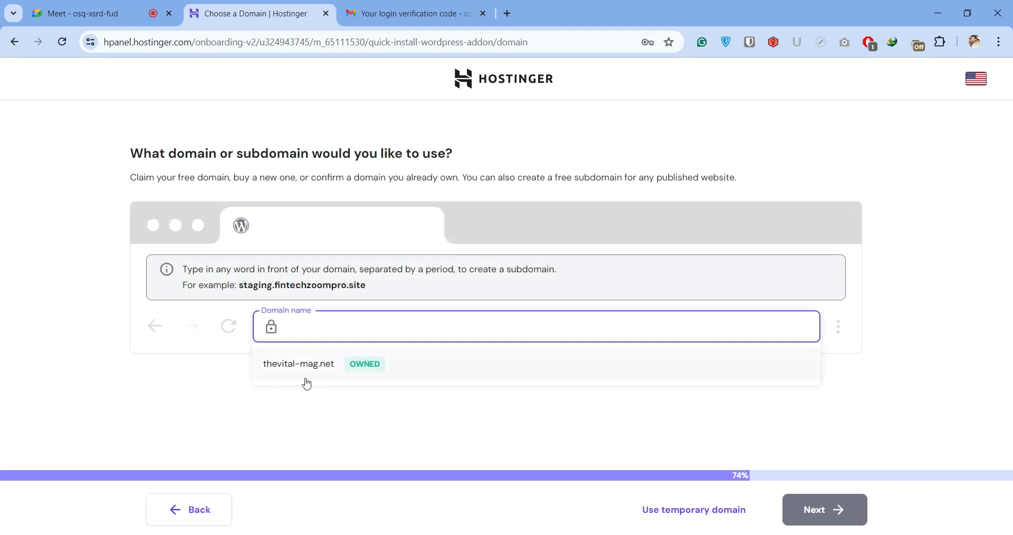
Choose the owned domain thevital-mag.net and start the WordPress installation
left_click(344, 368)
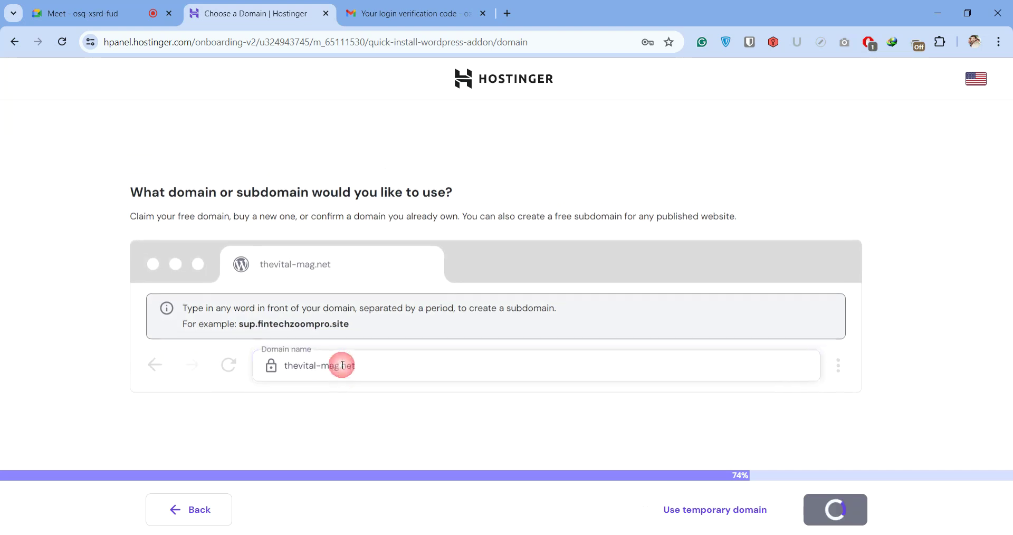
left_click(831, 514)
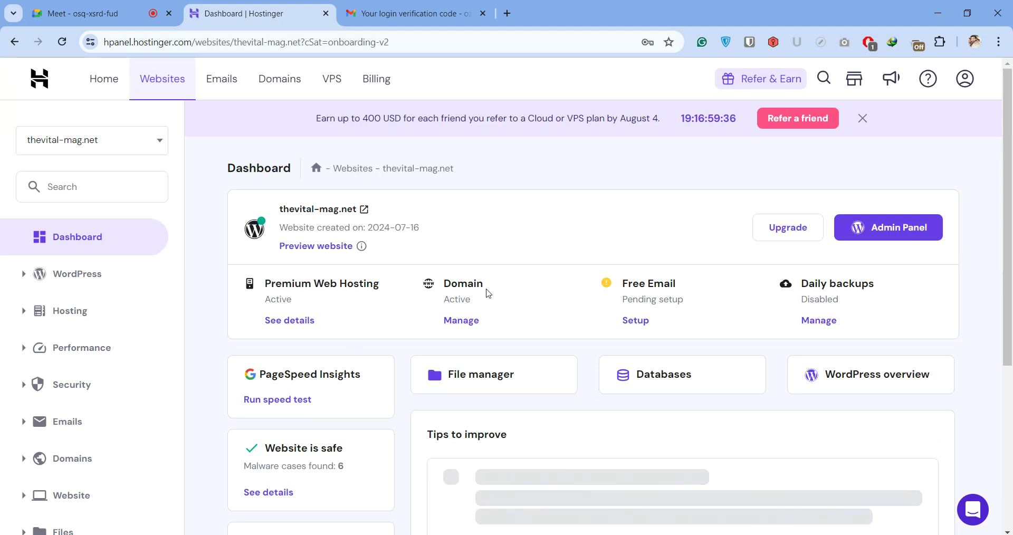
Dismiss the referral banner, open thevital-mag.net's WordPress admin, and close the Gmail verification tab
scroll(409, 285, "down", 5)
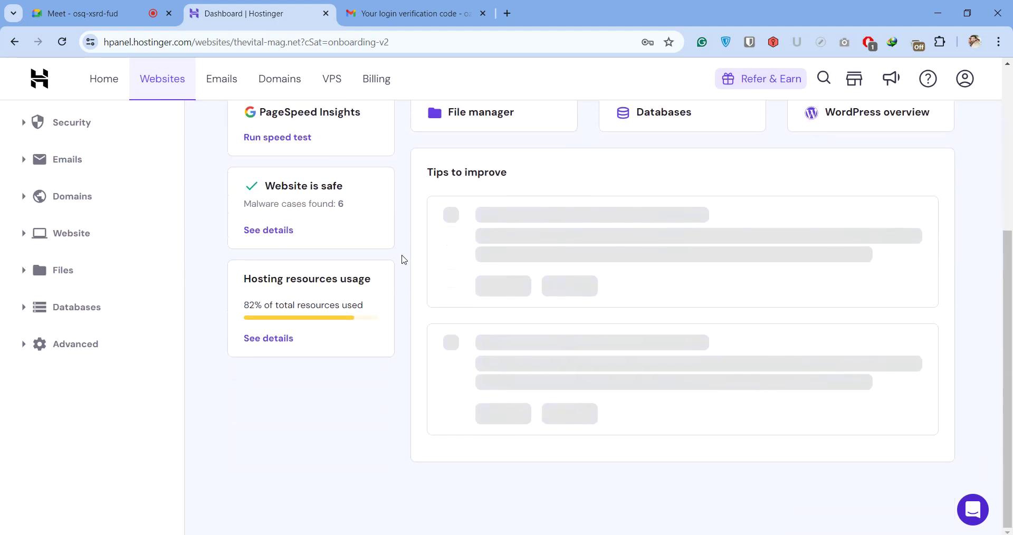
scroll(404, 259, "up", 5)
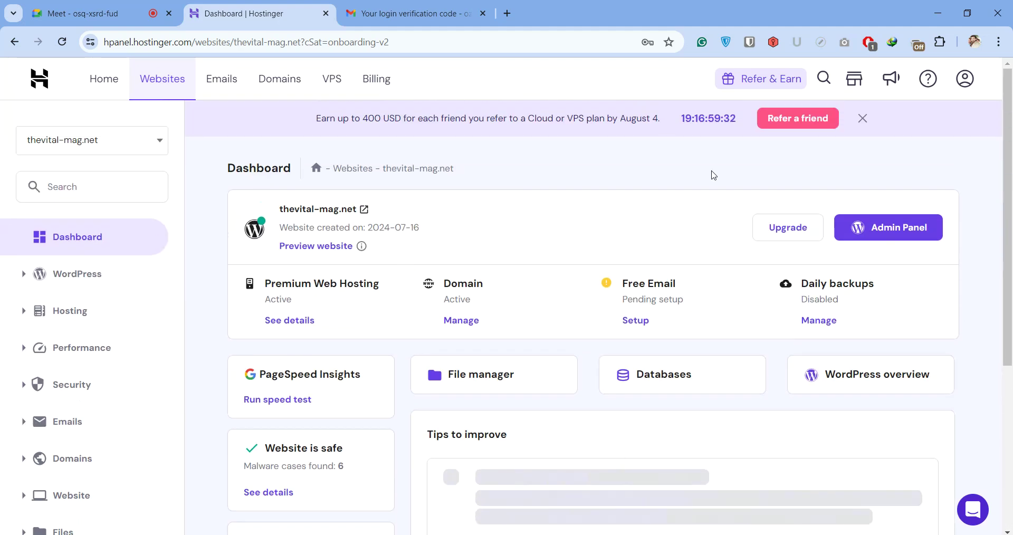
left_click(863, 119)
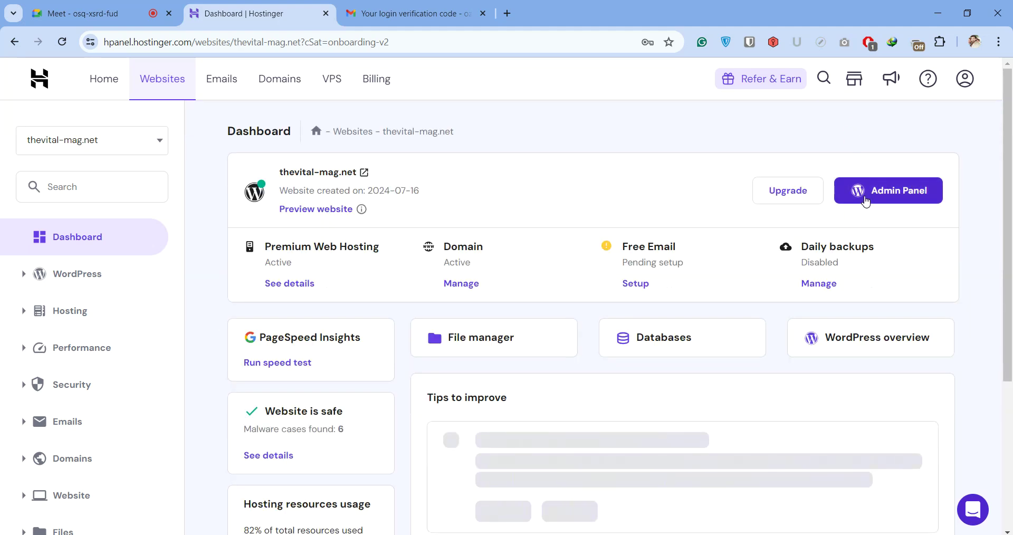
left_click(868, 200)
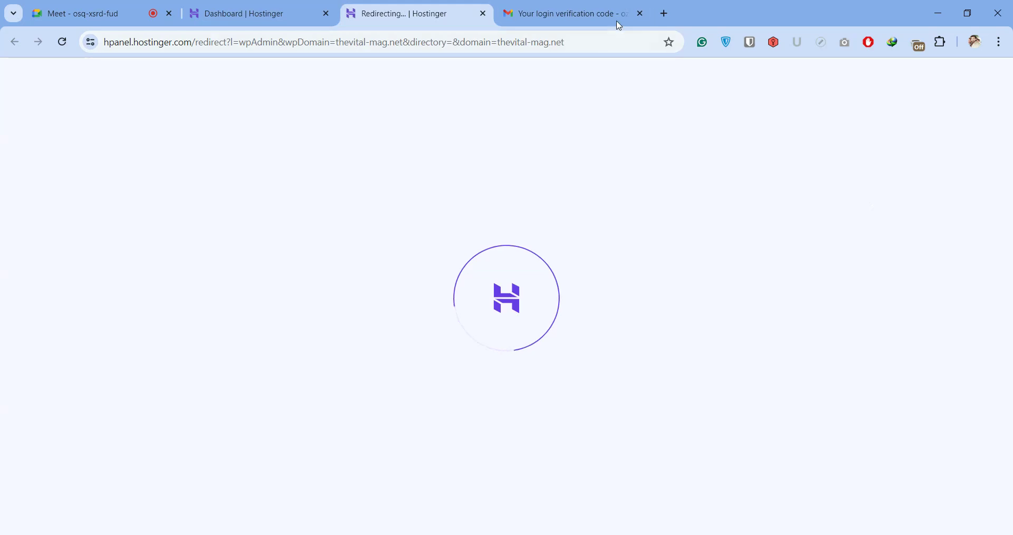
left_click(639, 14)
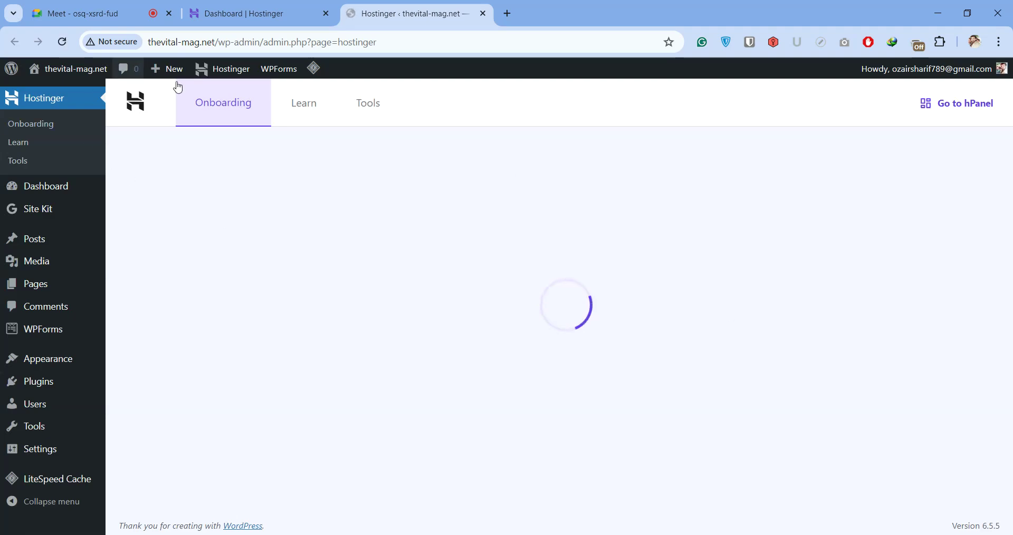
Open the live thevital-mag.net homepage in a new tab and scroll through it
right_click(61, 85)
left_click(96, 99)
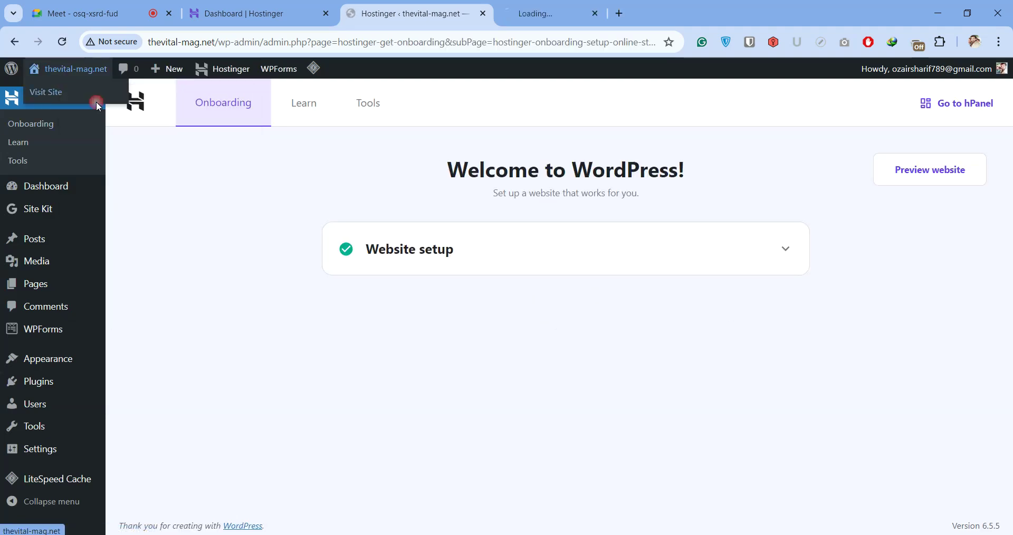
left_click(548, 24)
scroll(446, 224, "down", 5)
scroll(446, 219, "down", 20)
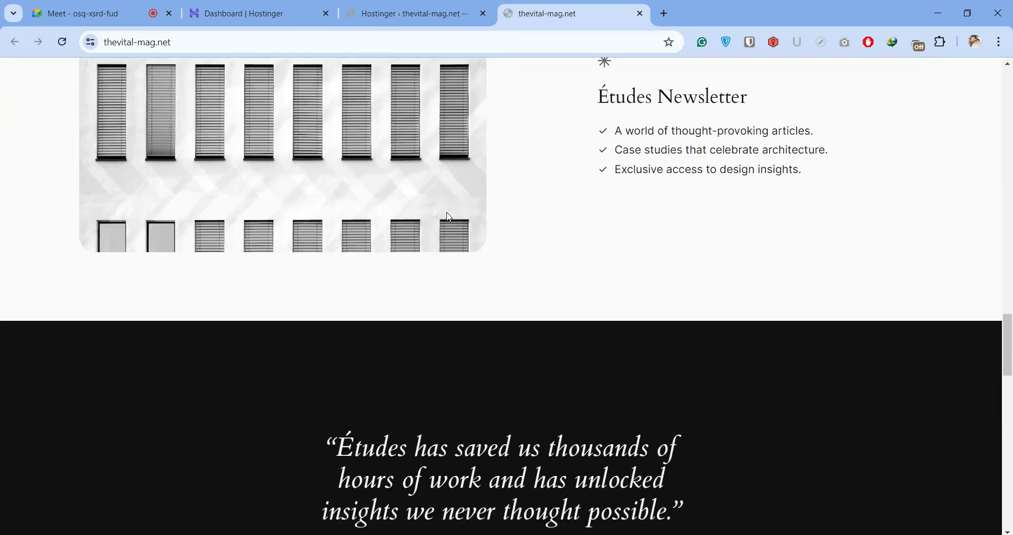
scroll(448, 208, "up", 13)
scroll(449, 208, "up", 12)
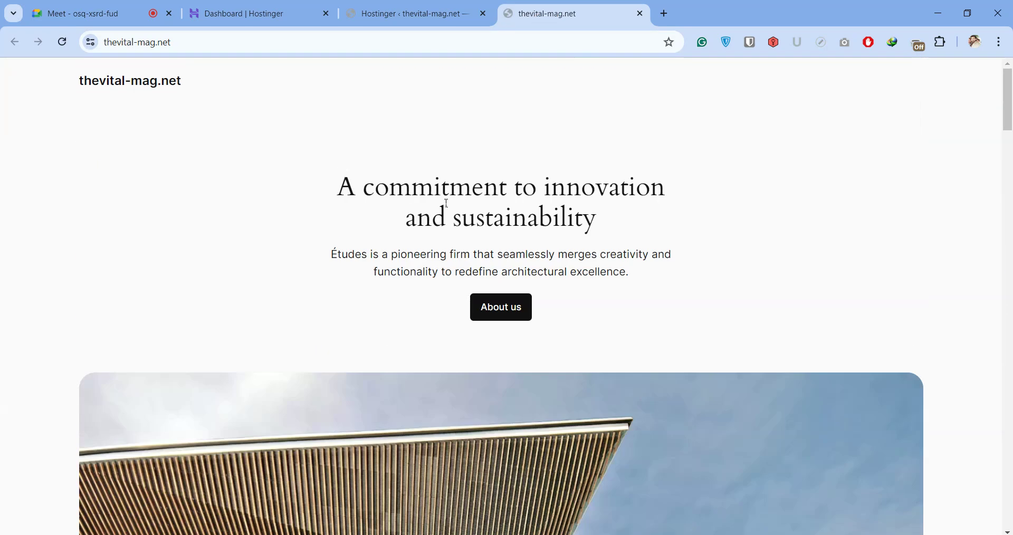
Back in the WordPress admin, go to Appearance > Themes
left_click(391, 14)
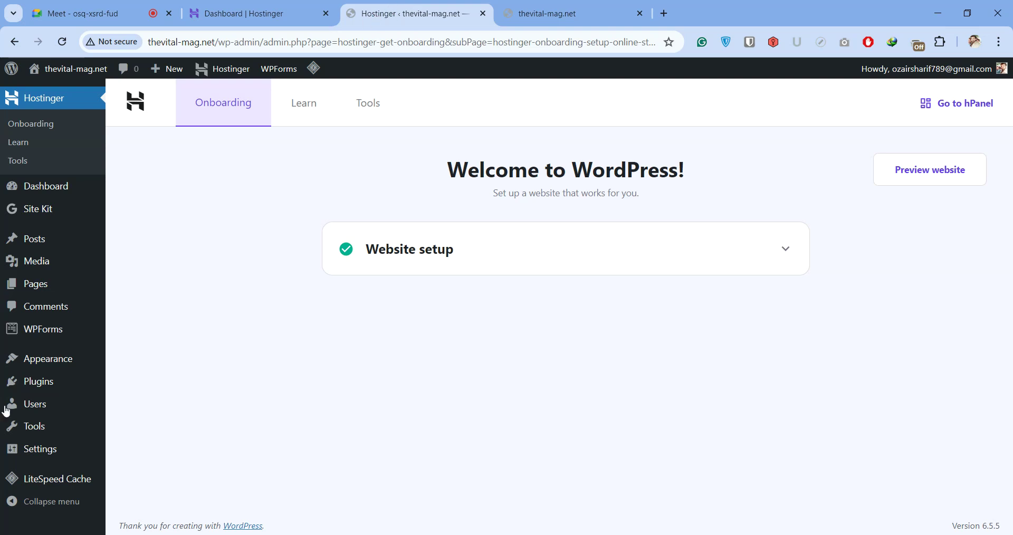
mouse_move(38, 386)
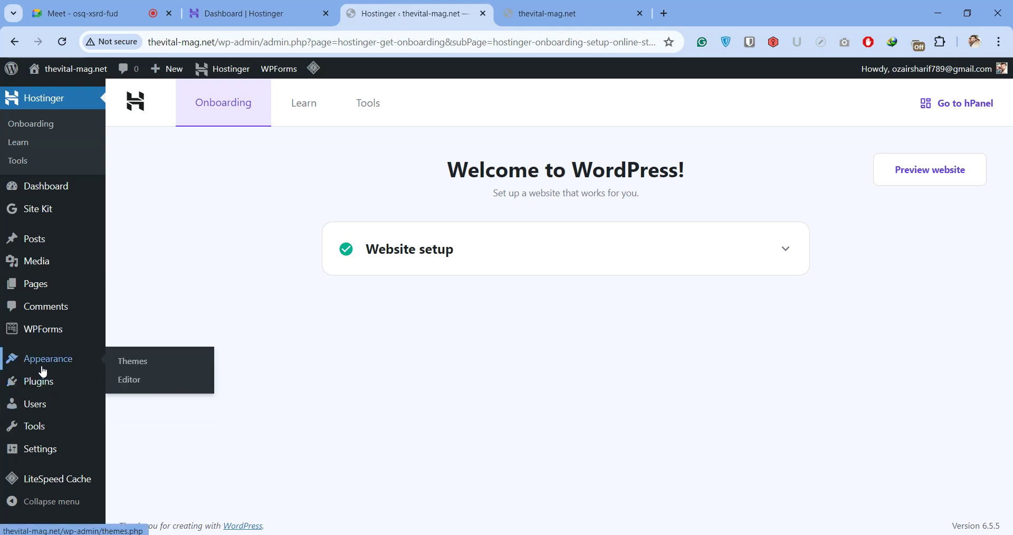
left_click(129, 363)
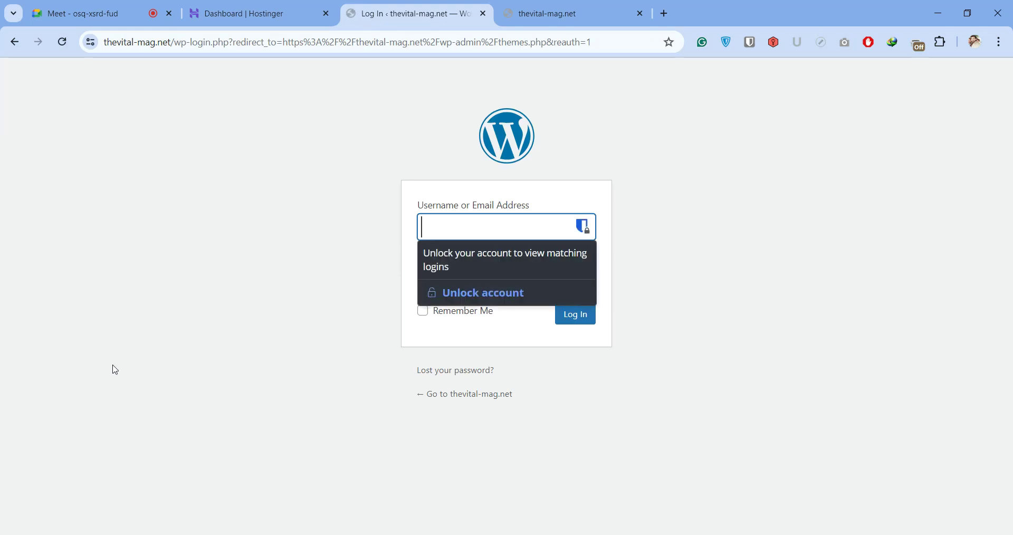
Log back in with the saved username and the account password
left_click(503, 226)
left_click(536, 253)
left_click(502, 274)
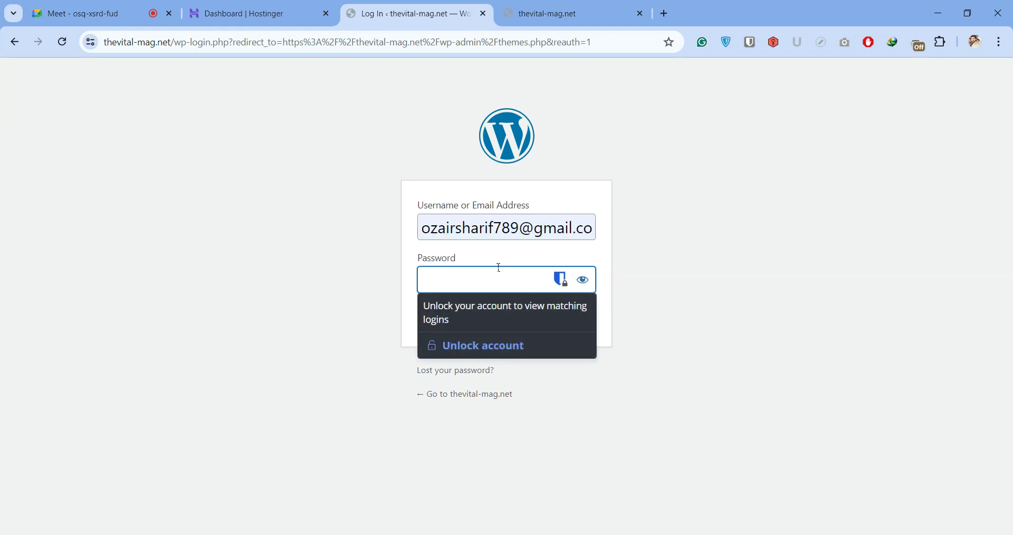
type("••")
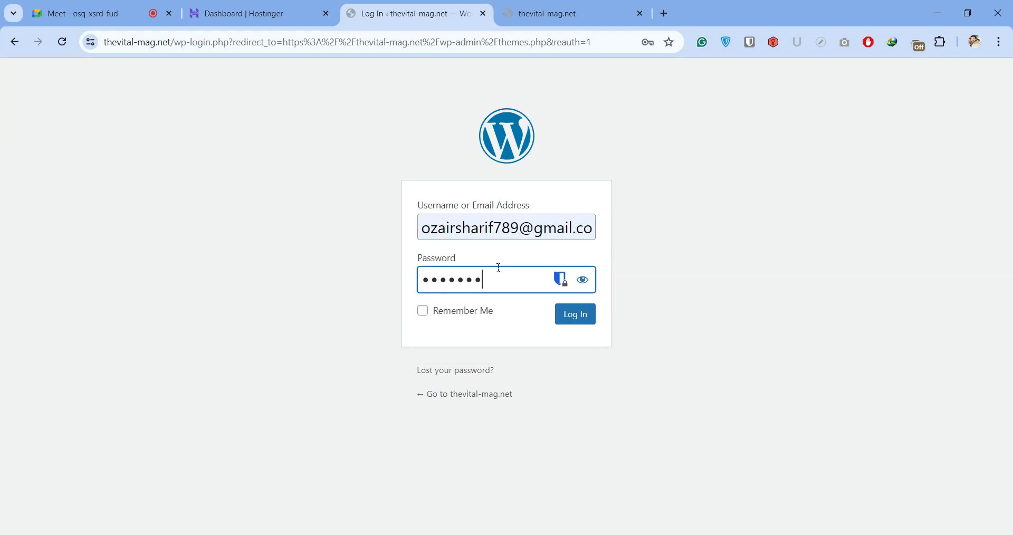
type("****")
key("Return")
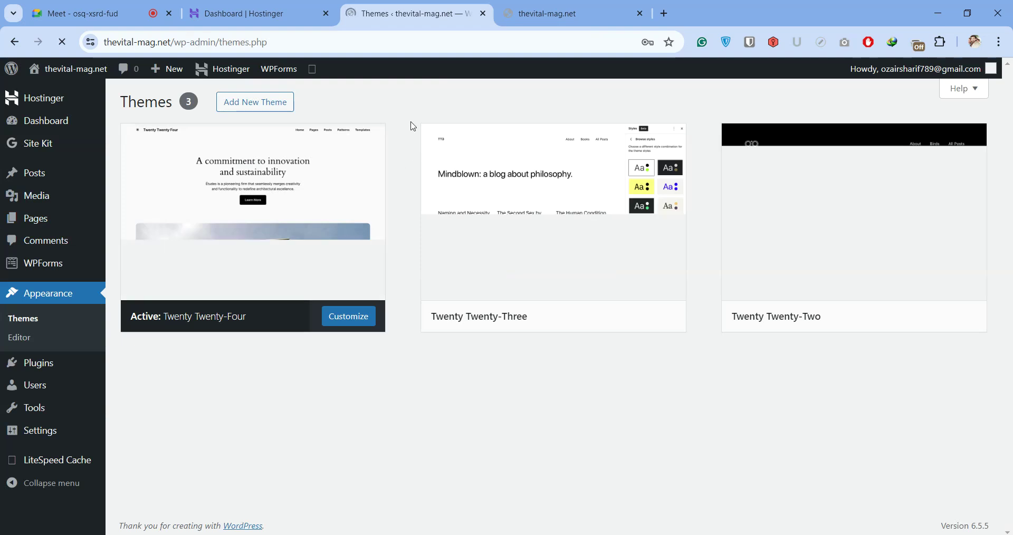
Search the theme directory for 'generate press' and install GeneratePress
left_click(231, 110)
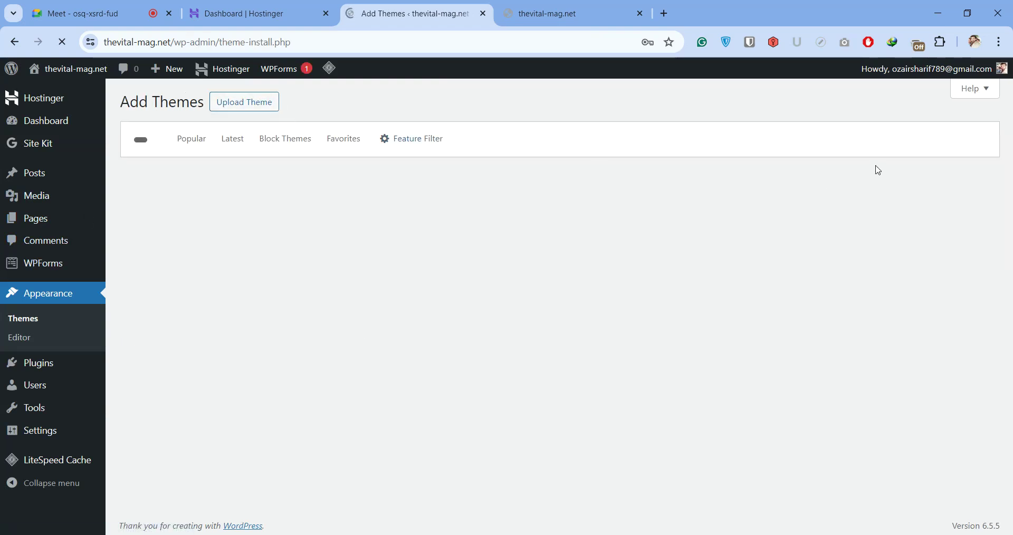
left_click(627, 238)
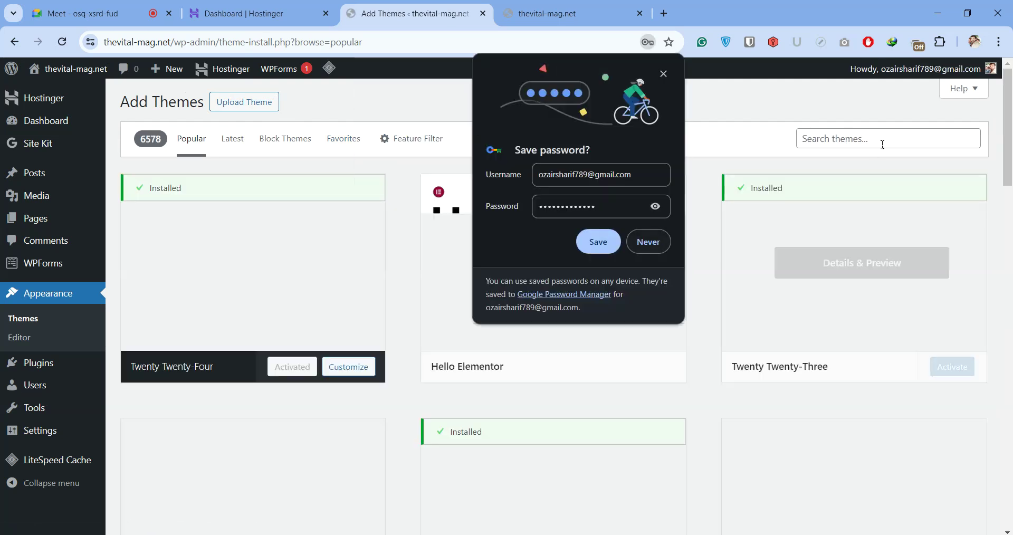
left_click(642, 244)
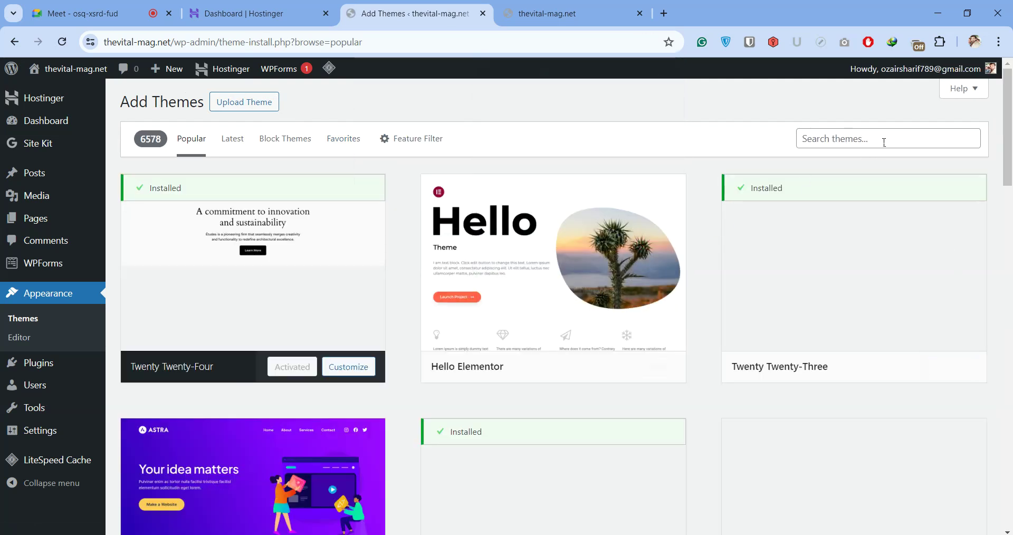
left_click(881, 133)
type("g")
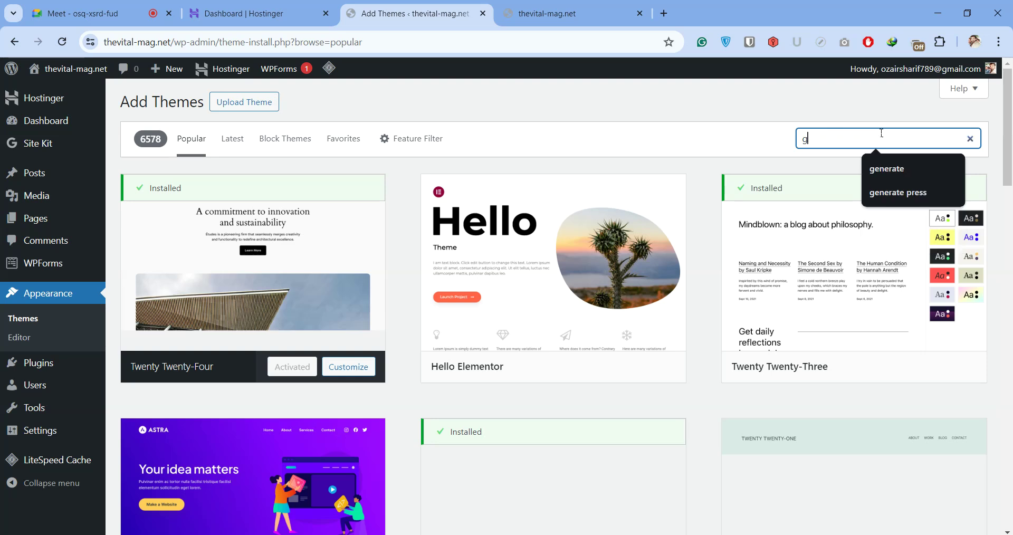
type("enerate ")
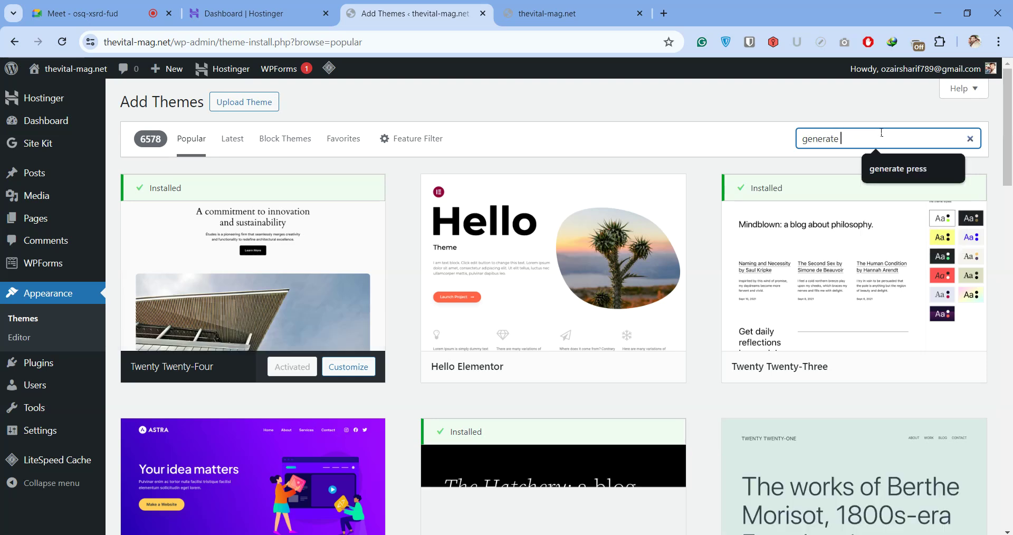
type("press")
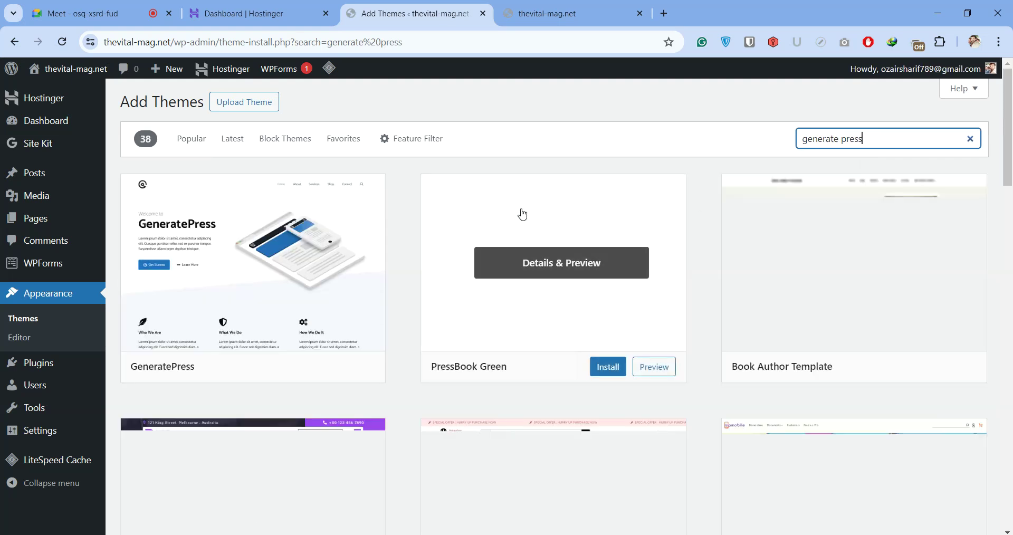
left_click(309, 370)
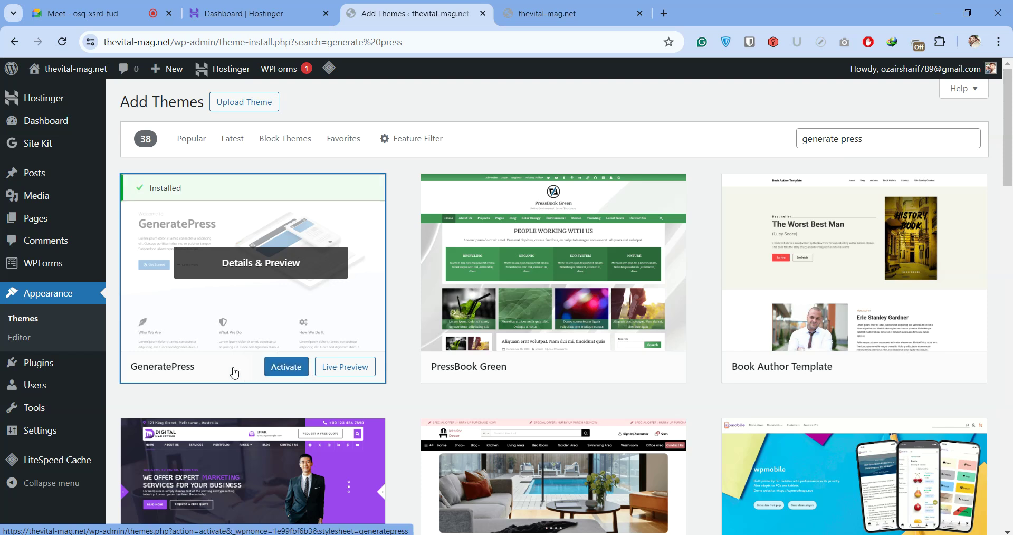
Activate GeneratePress from its theme card in the search results
left_click(289, 368)
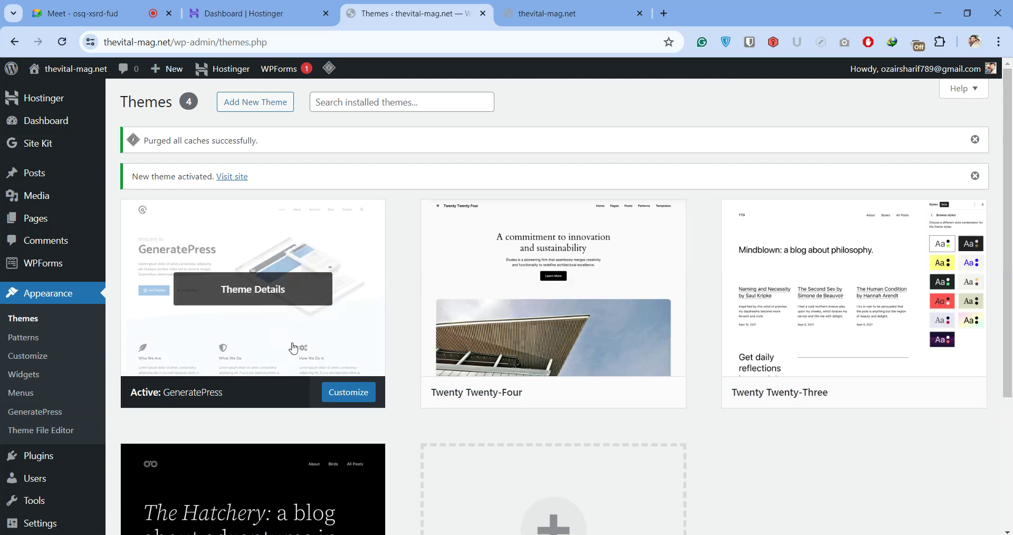
mouse_move(104, 525)
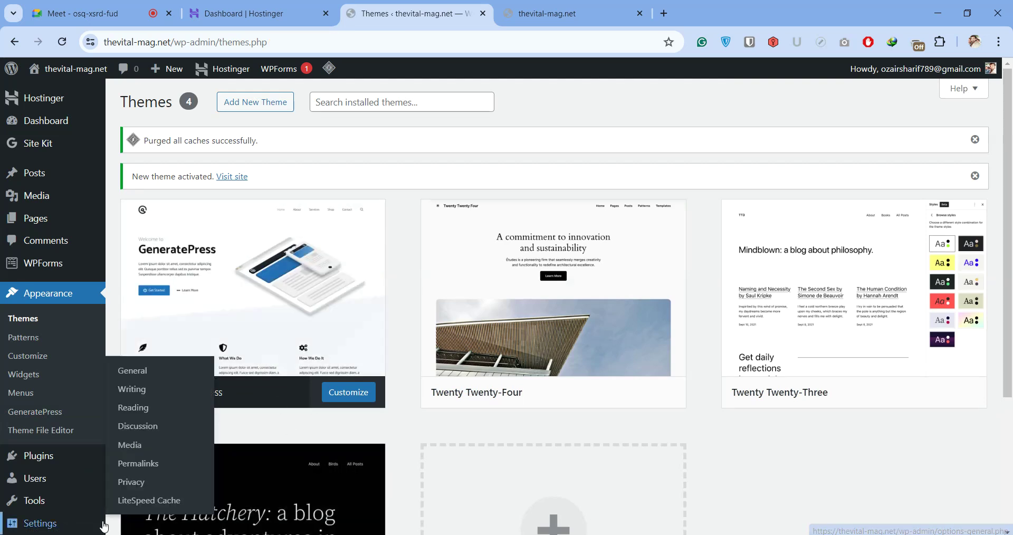
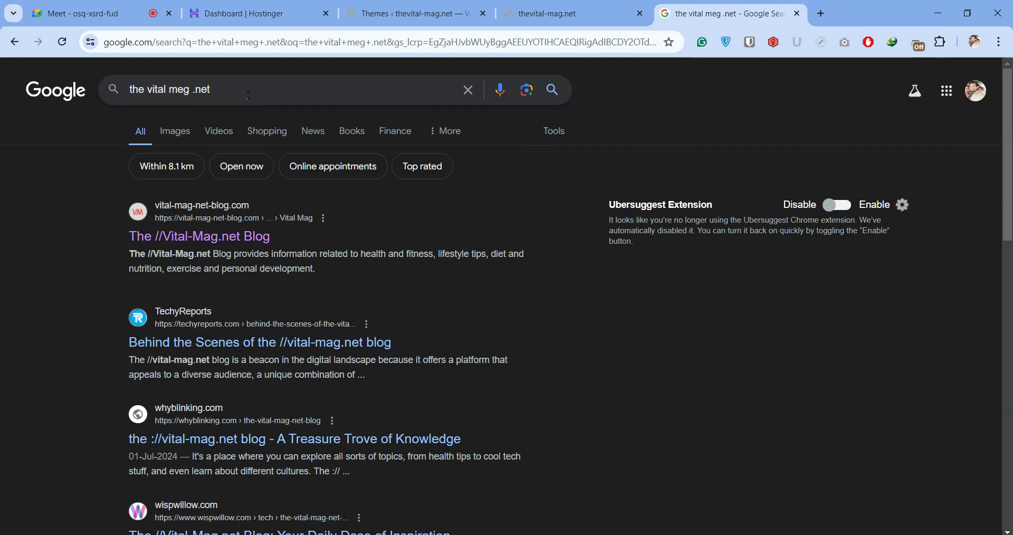
Refine the Google query until it searches for just 'vital-meg.net'
key("BackSpace")
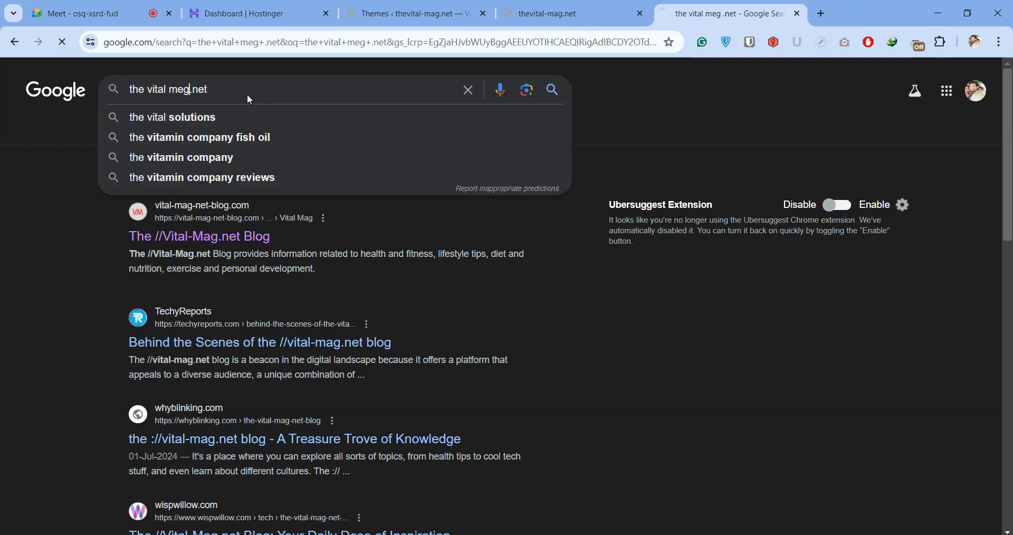
key("Return")
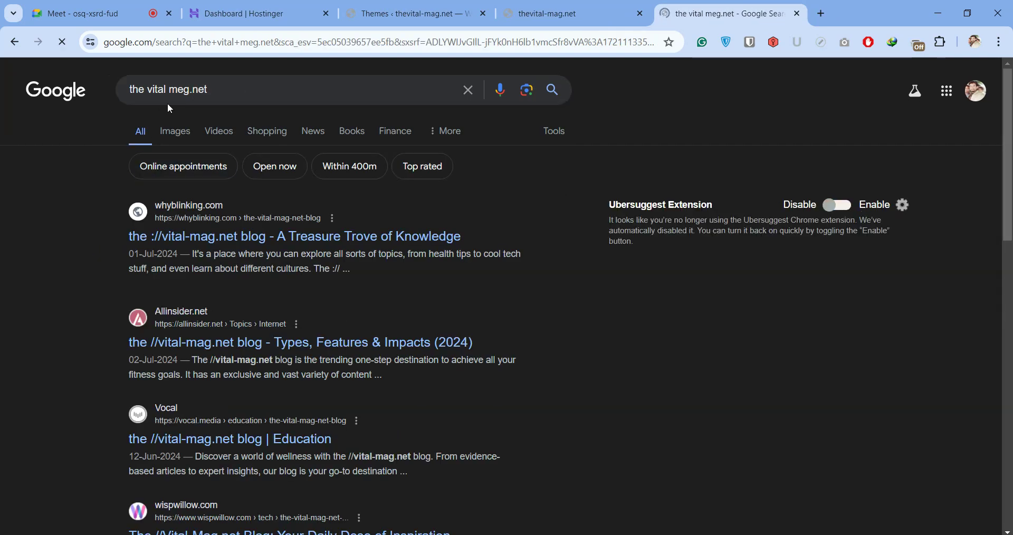
double_click(177, 90)
left_click(176, 91)
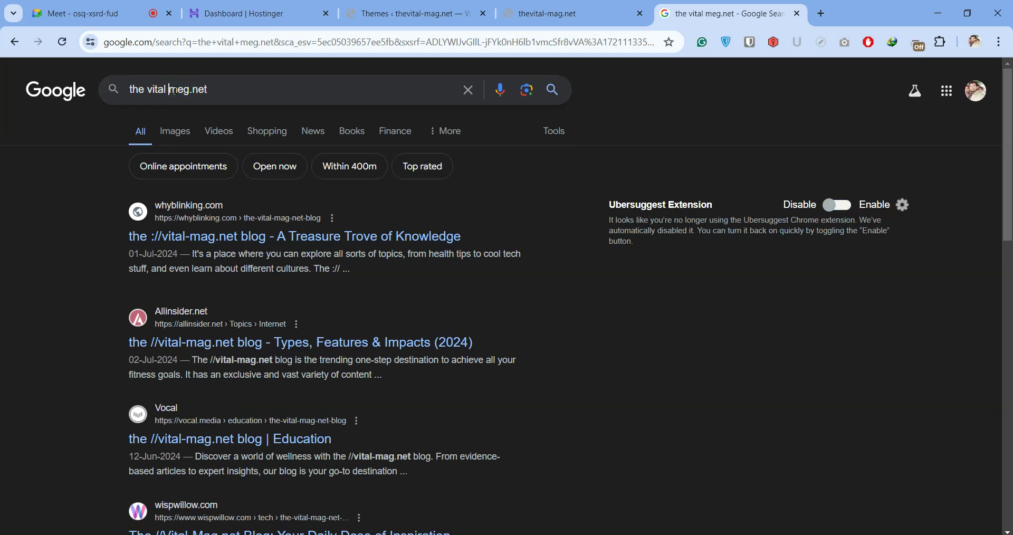
key("BackSpace")
type("-")
key("Return")
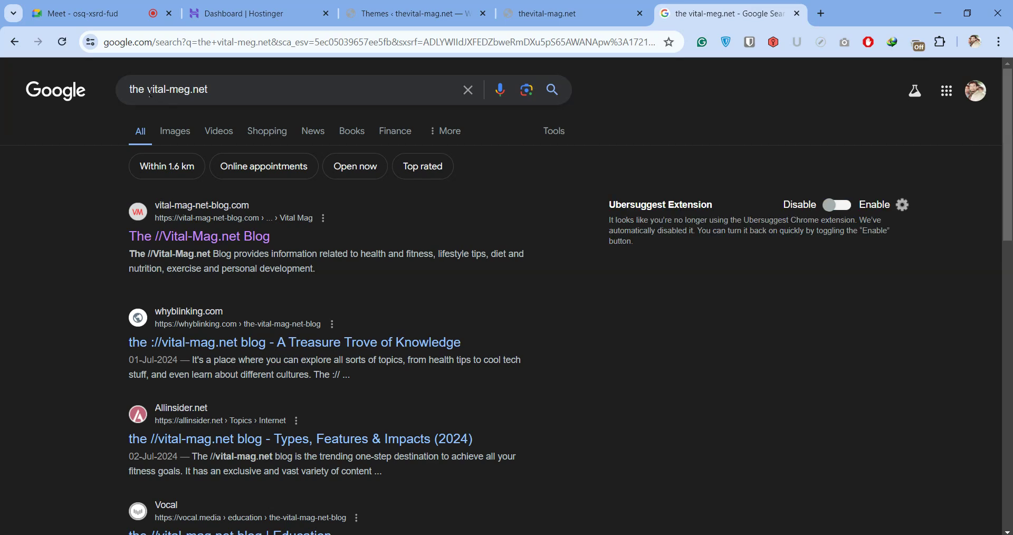
left_click(151, 90)
key("BackSpace")
key("BackSpace")
key("BackSpace")
key("BackSpace")
key("Return")
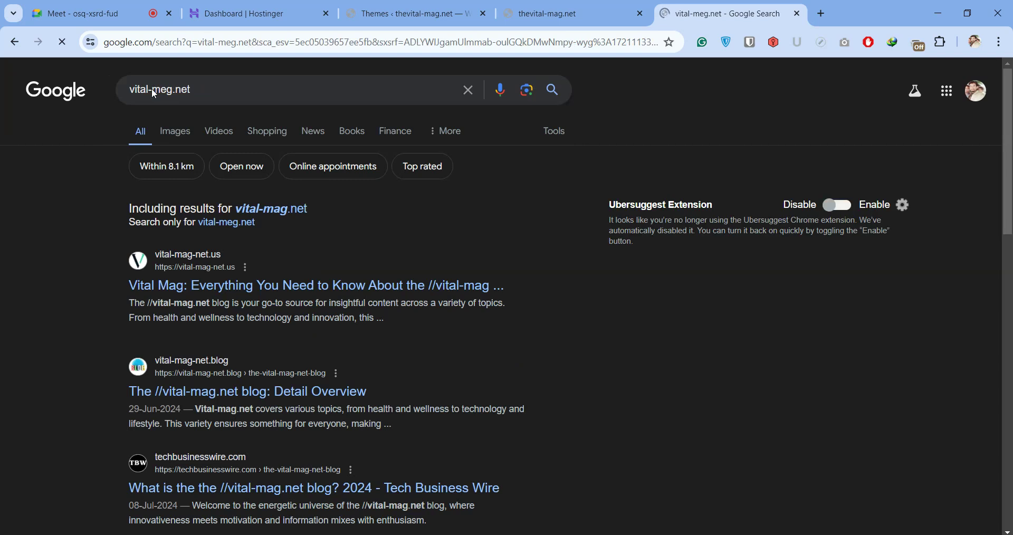
Open the vital-mag-net.us result in a new tab and switch to it
right_click(246, 289)
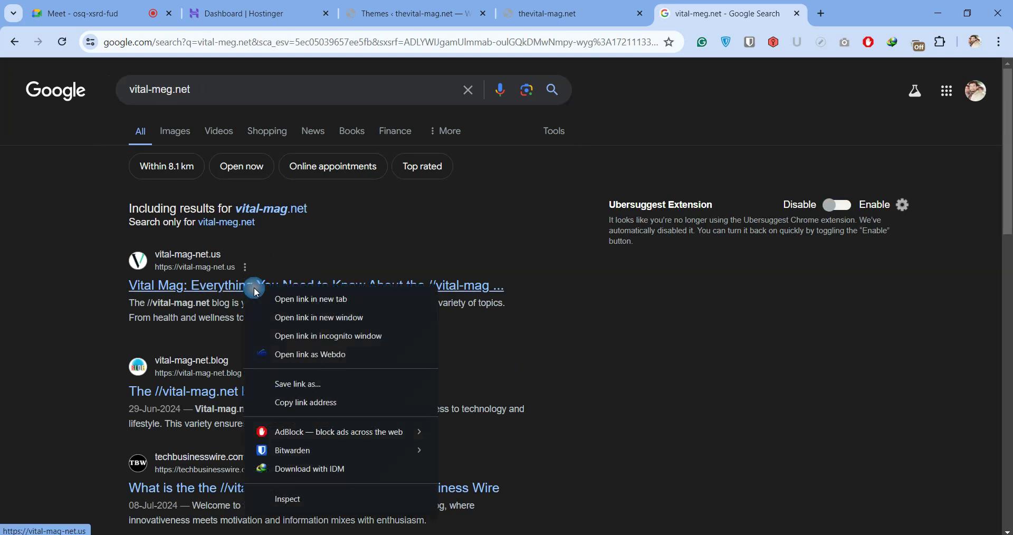
left_click(273, 304)
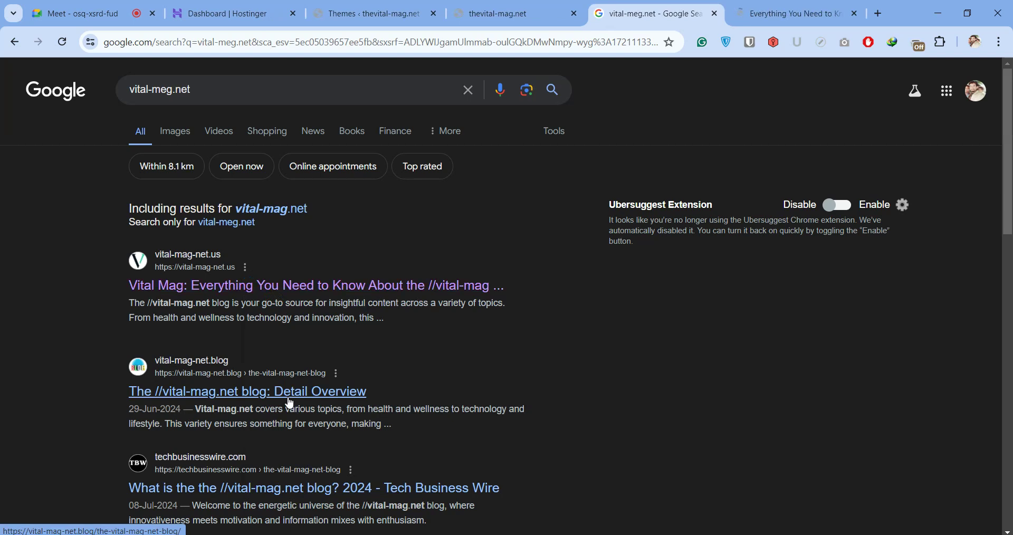
left_click(760, 12)
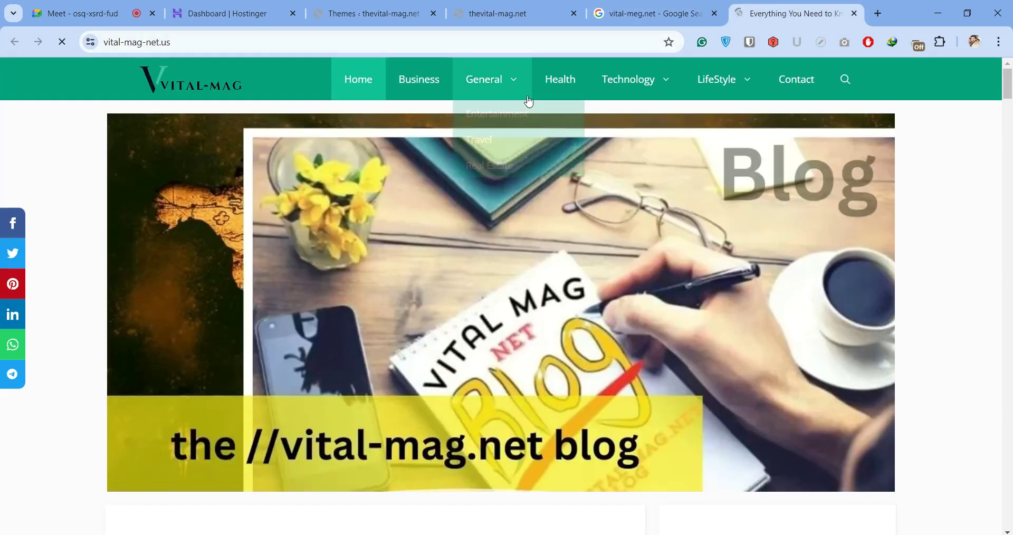
Scroll through the Vital Mag article and back up, then open a new blank tab
scroll(515, 232, "down", 15)
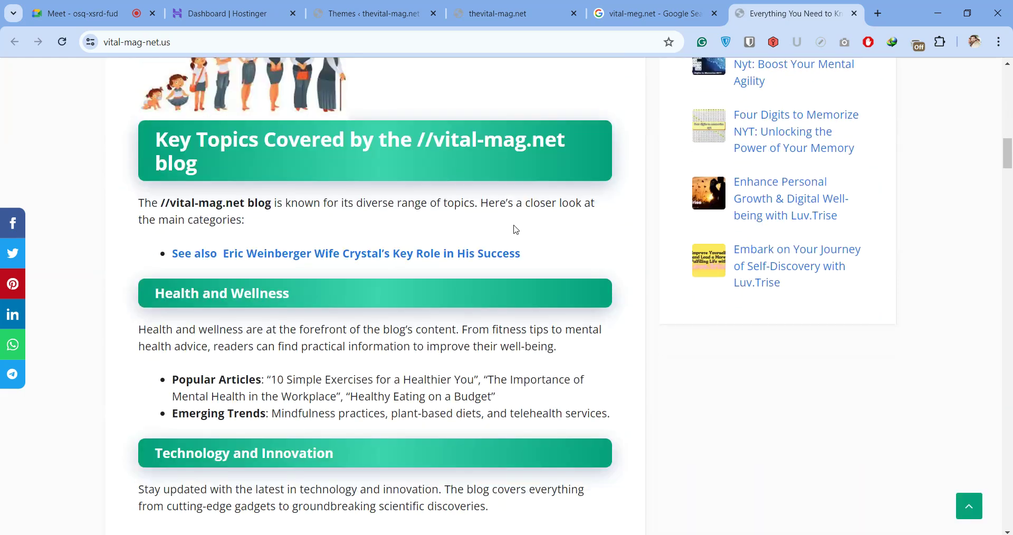
scroll(515, 231, "down", 5)
scroll(520, 240, "up", 20)
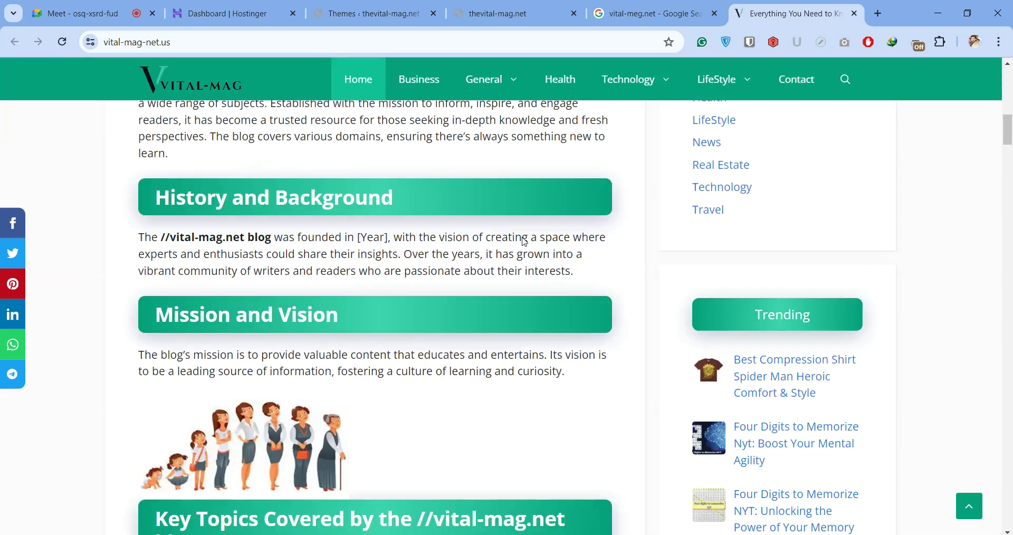
scroll(524, 243, "up", 1)
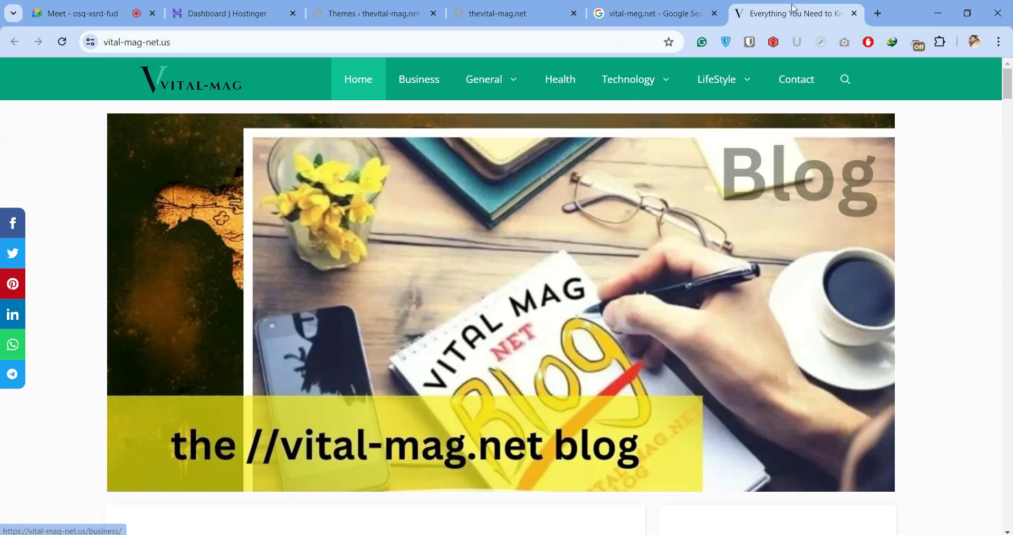
left_click(879, 12)
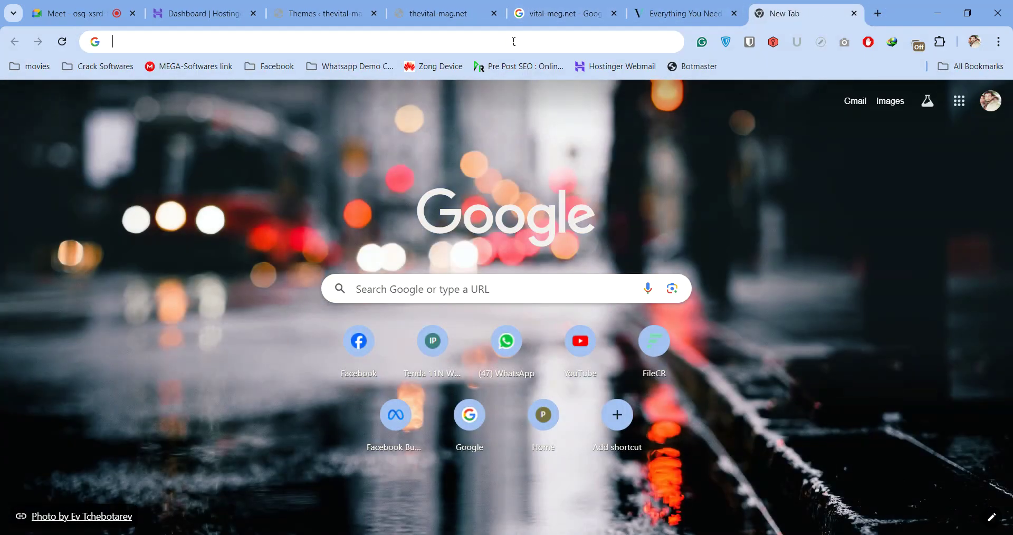
Search Google for 'vital meg meaning' and expand the answers on Meg and vital
left_click(514, 42)
type("vital")
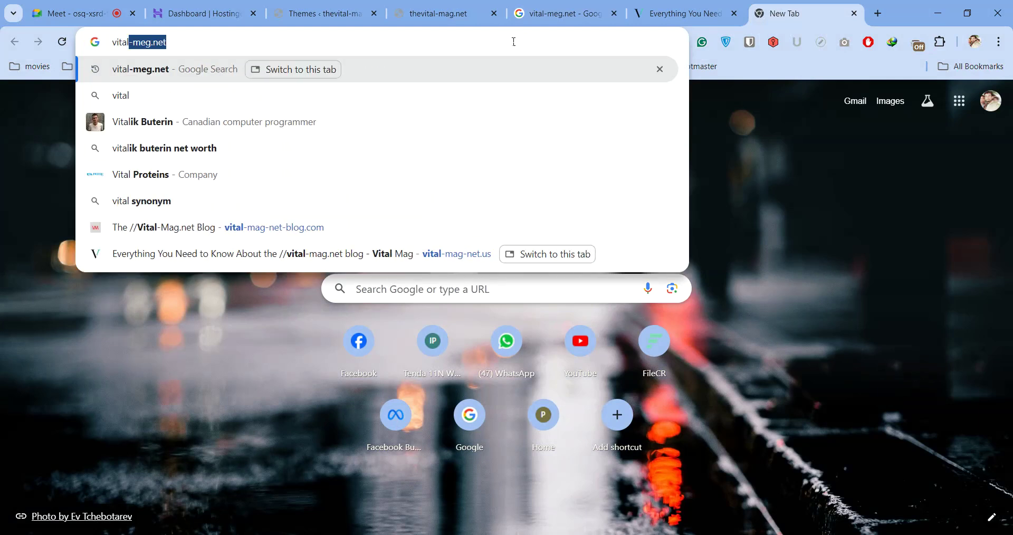
type(" meg meaning")
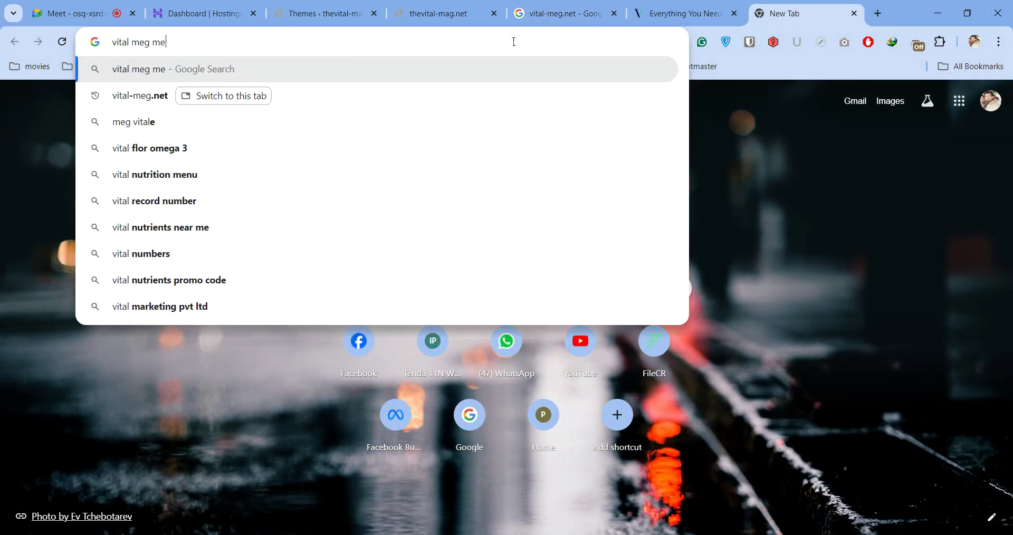
key("Return")
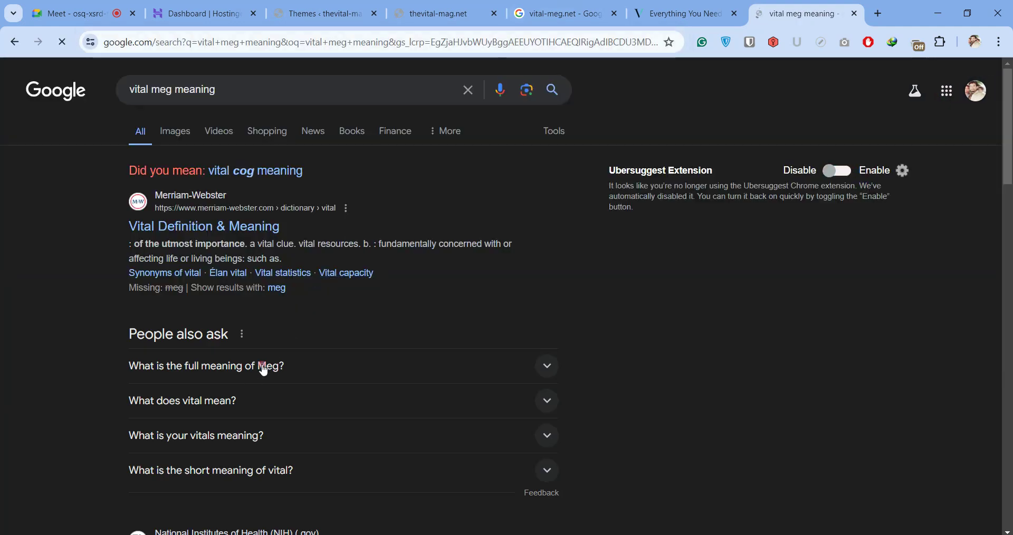
left_click(264, 367)
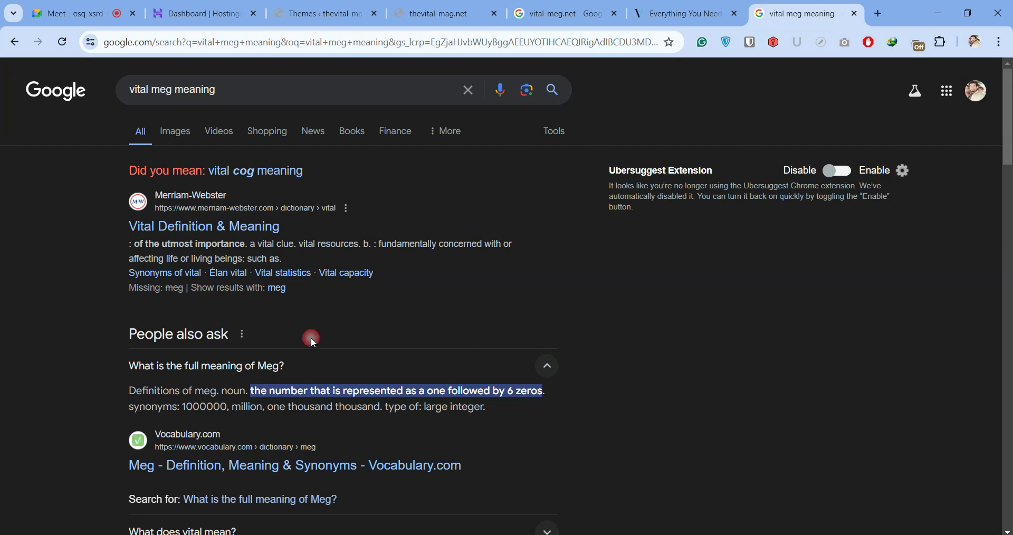
left_click(547, 367)
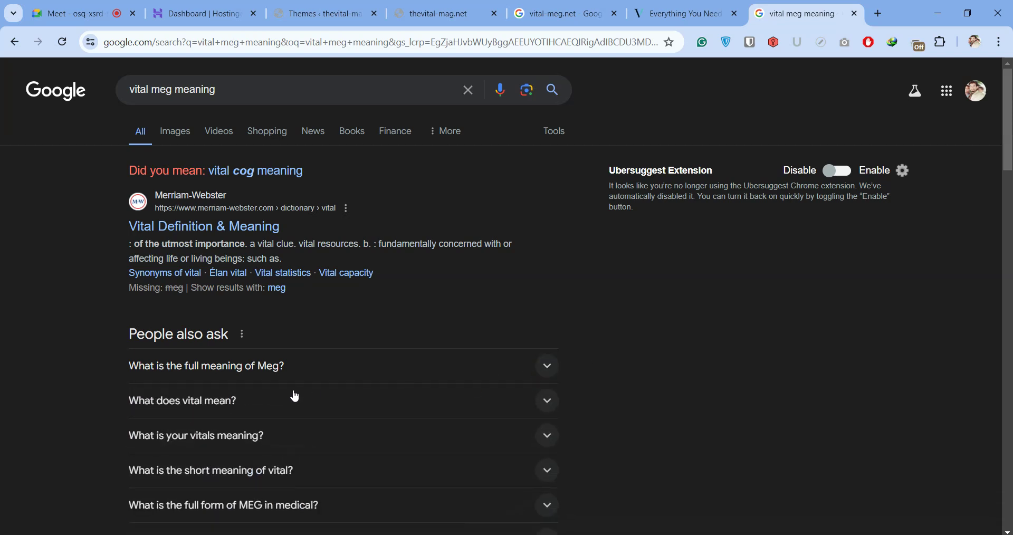
left_click(291, 397)
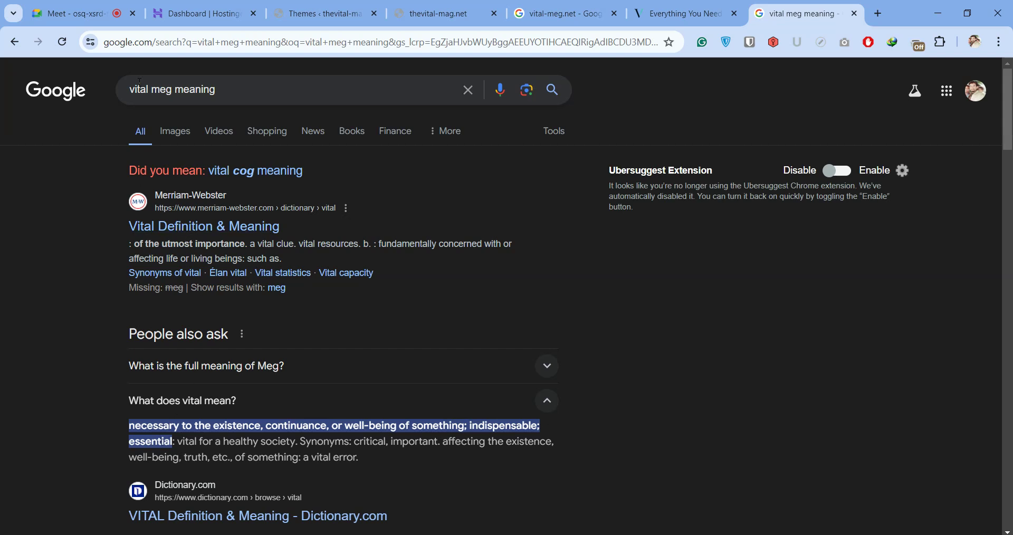
Read the People also ask answers on vital as a medical term and MEG's full form
left_click_drag(216, 90, 131, 89)
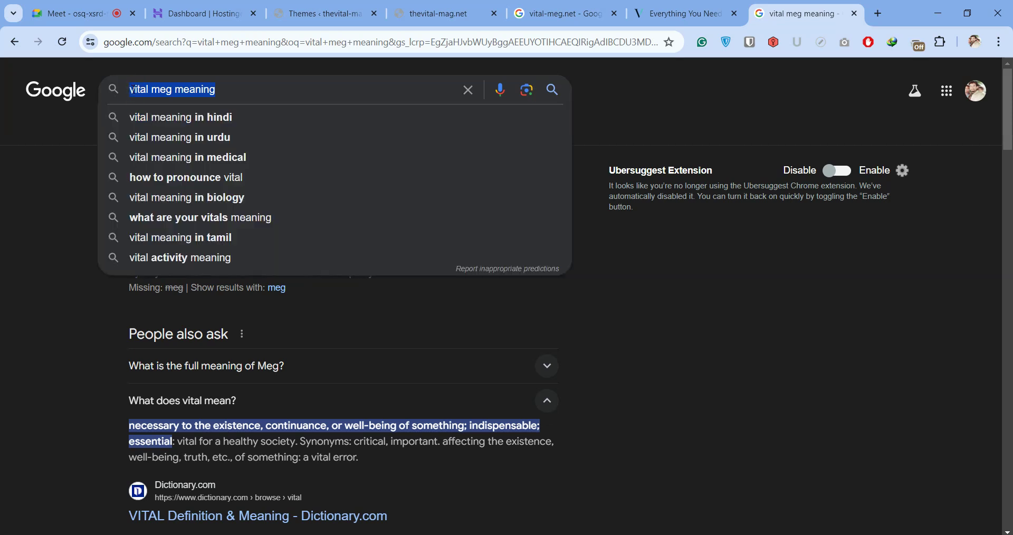
left_click(58, 140)
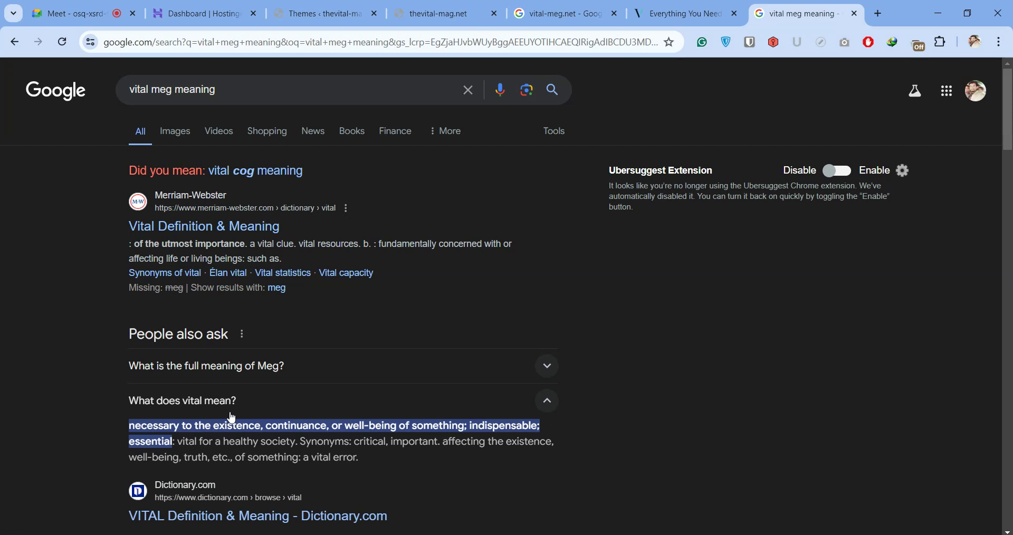
scroll(373, 232, "down", 9)
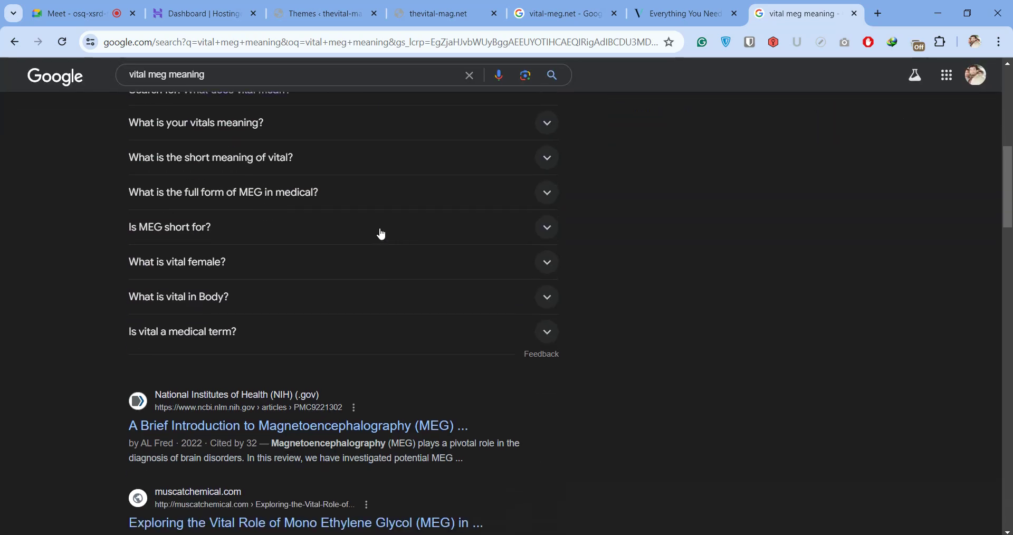
left_click(338, 330)
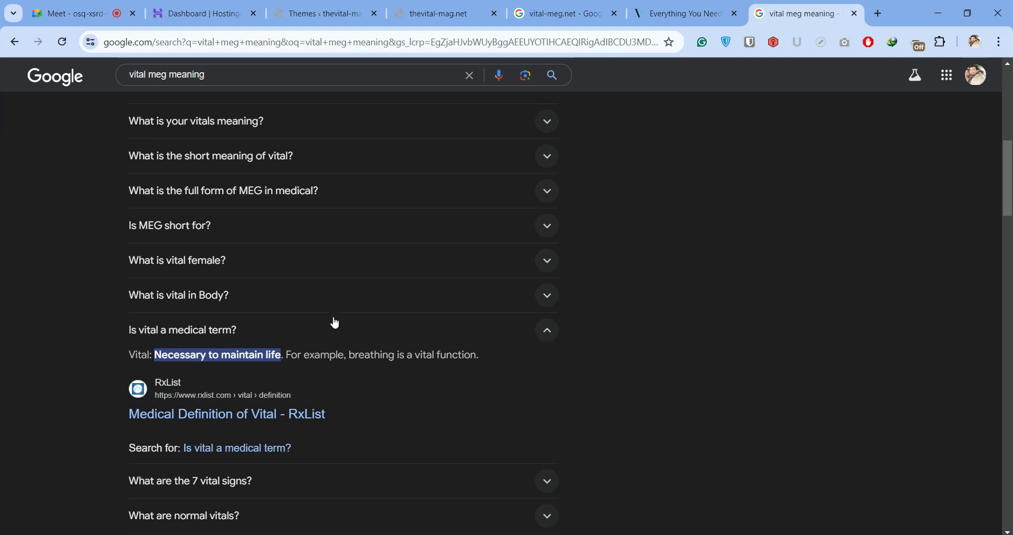
left_click(332, 196)
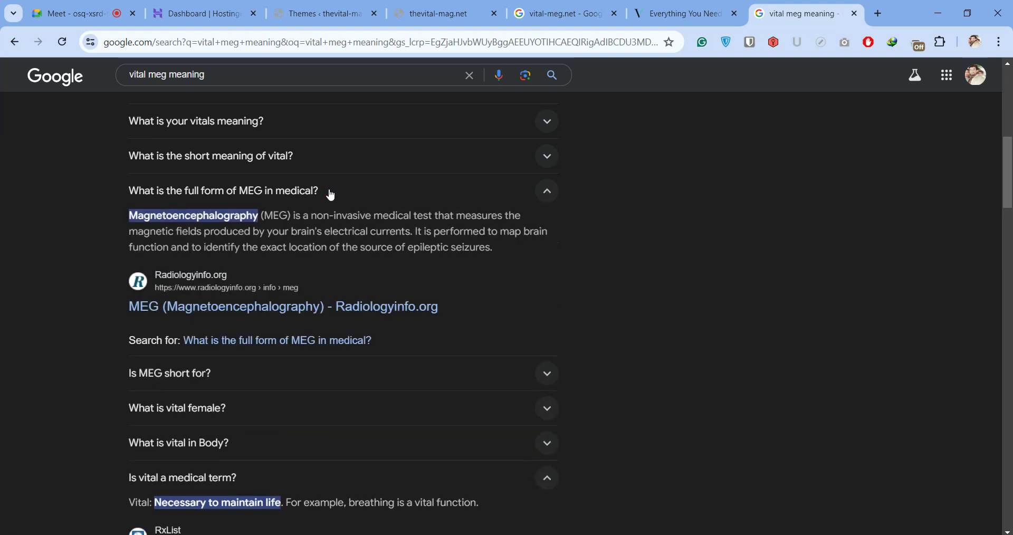
left_click(332, 194)
left_click(339, 157)
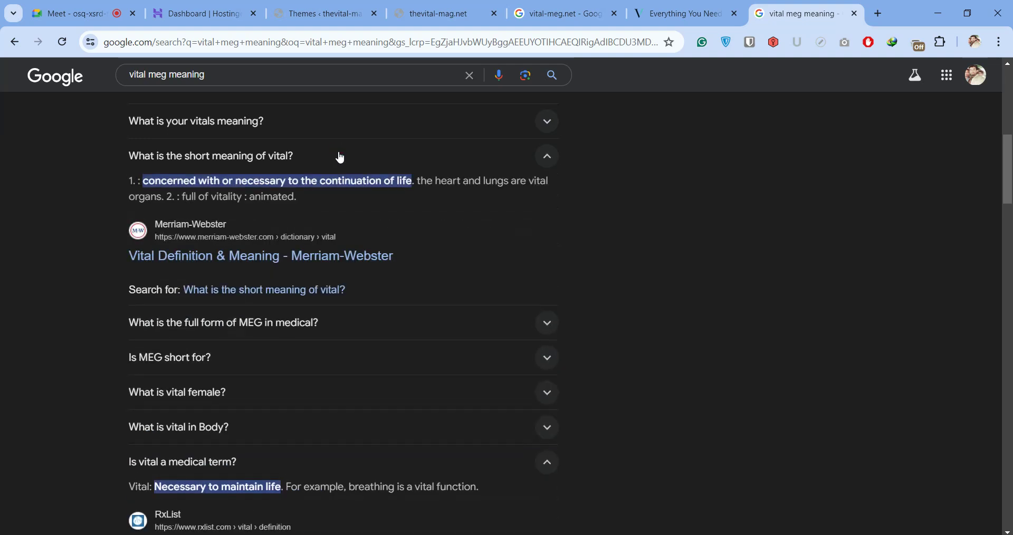
left_click(338, 158)
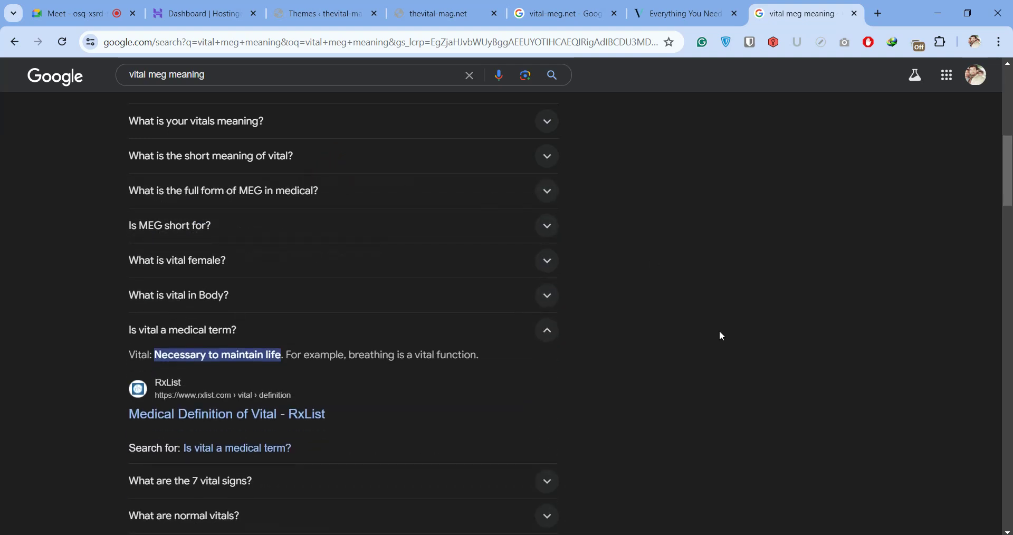
scroll(718, 333, "up", 8)
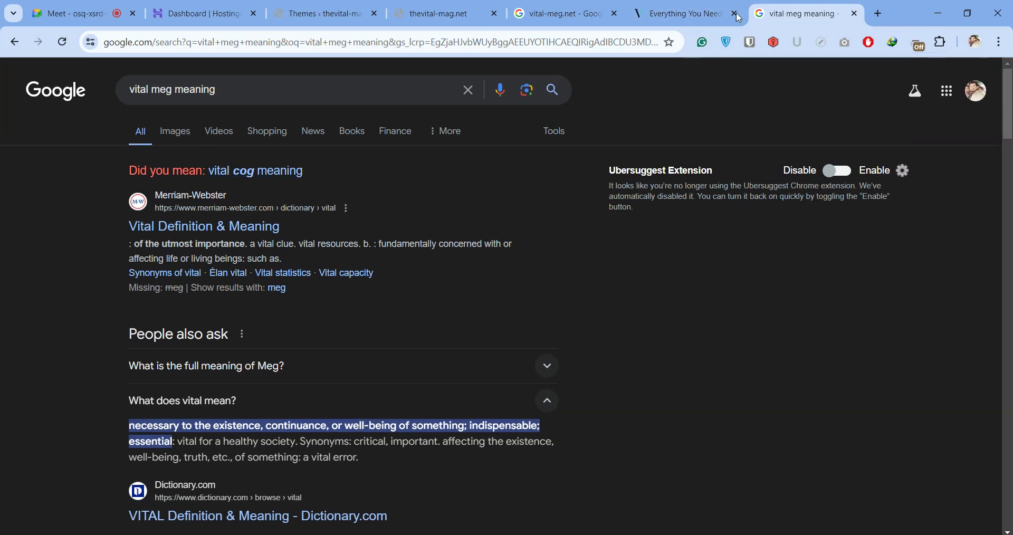
left_click(705, 18)
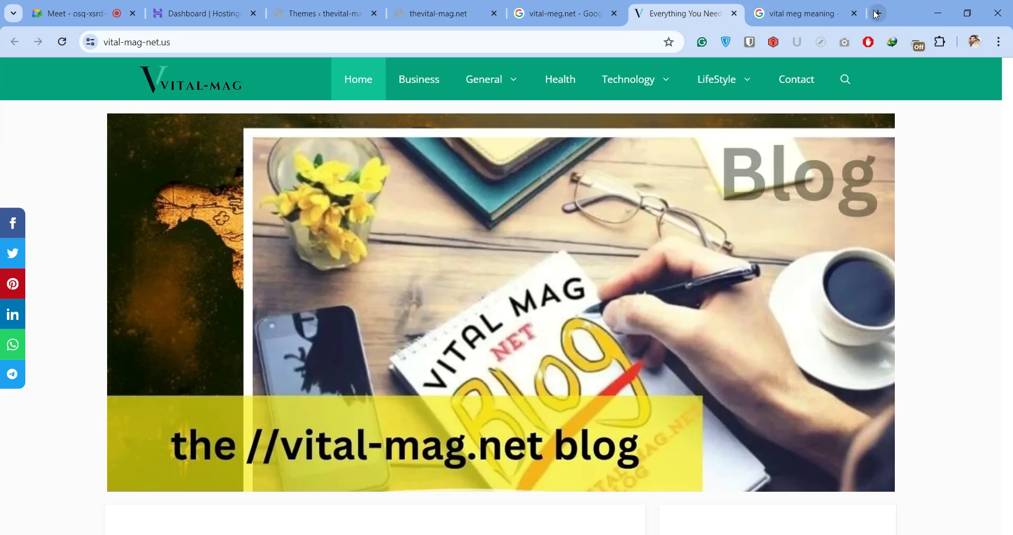
Load ChatGPT in a new tab from the 'ch' suggestion, then close that tab
left_click(878, 14)
left_click(517, 36)
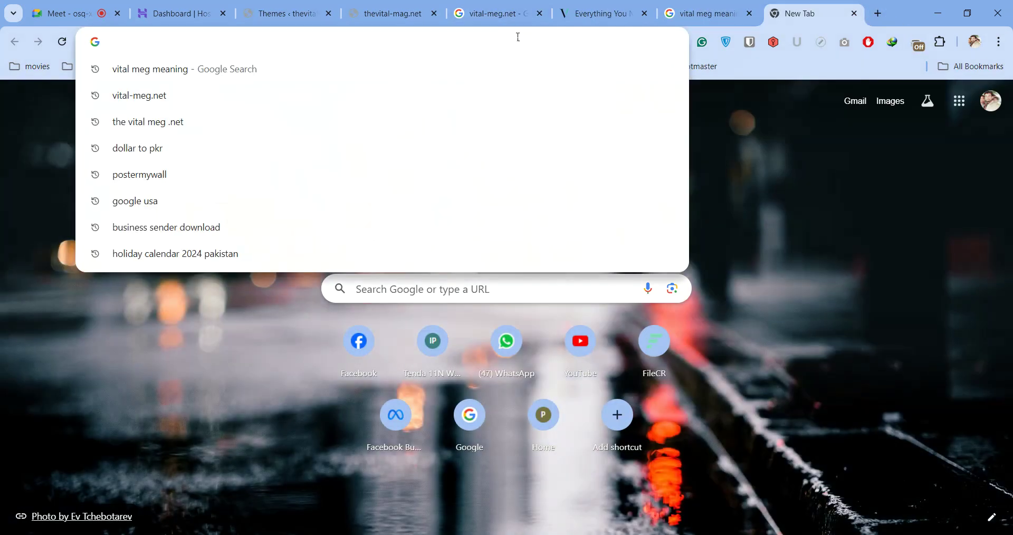
type("ch")
key("Return")
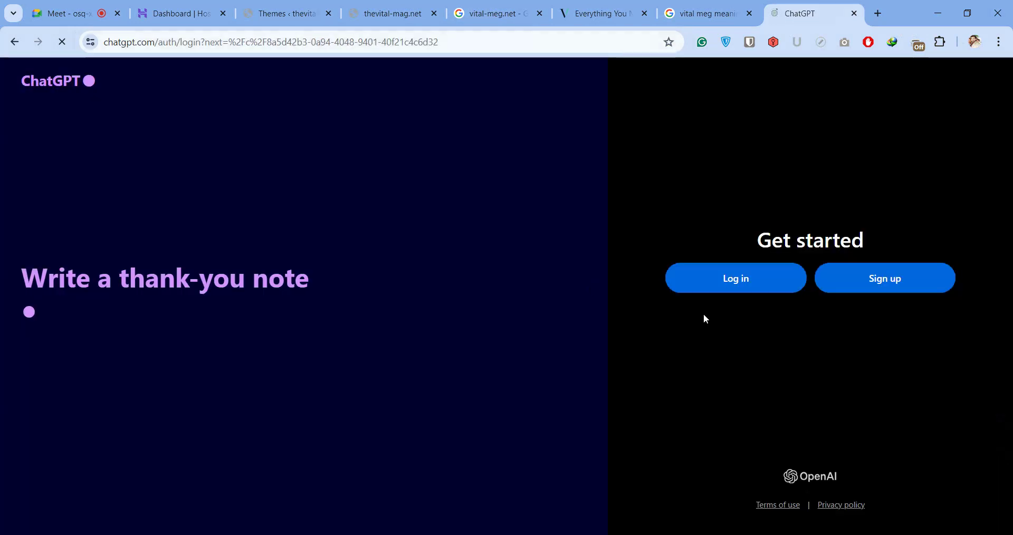
left_click(853, 14)
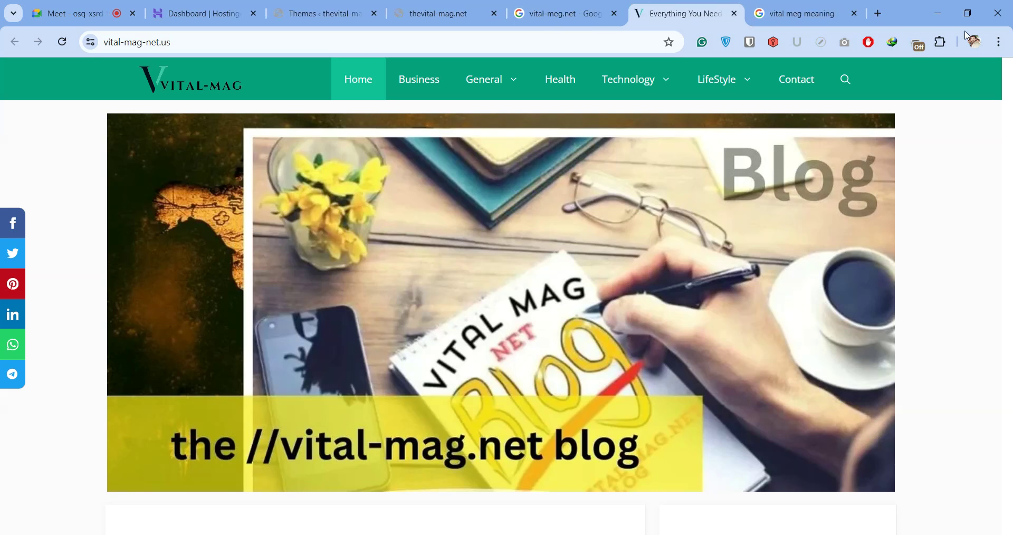
Open a new window under another Chrome profile and load ChatGPT there
left_click(974, 41)
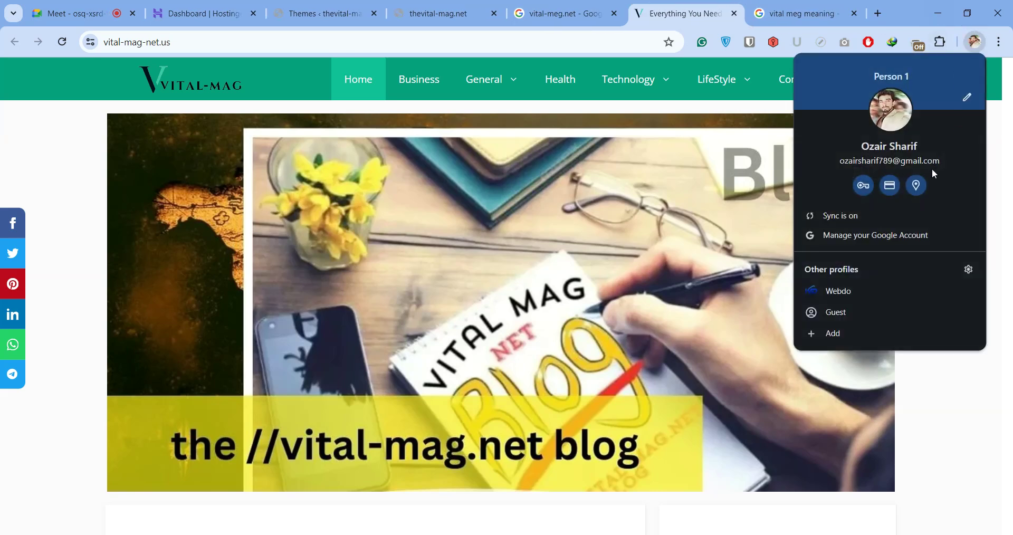
left_click(851, 290)
left_click(502, 37)
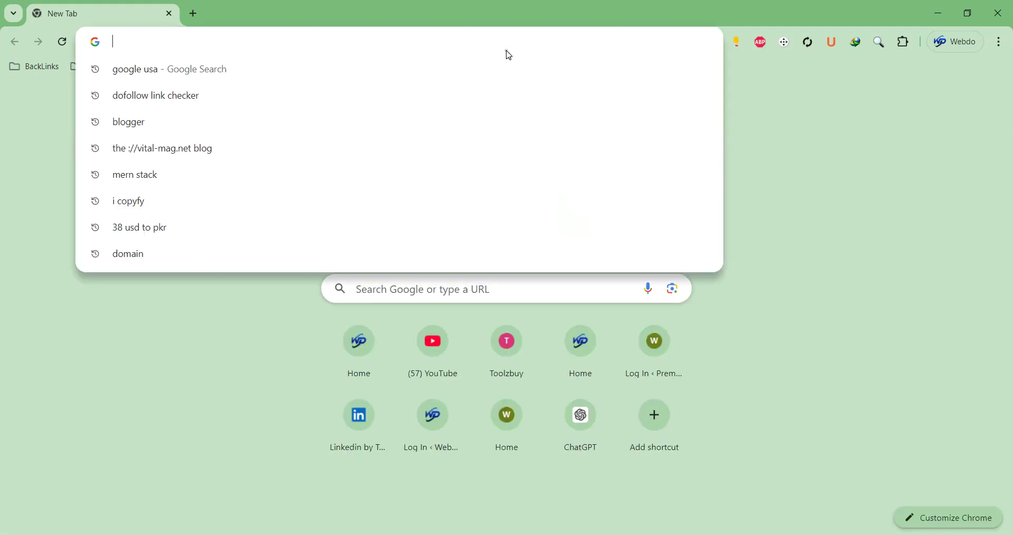
type("ch")
key("Return")
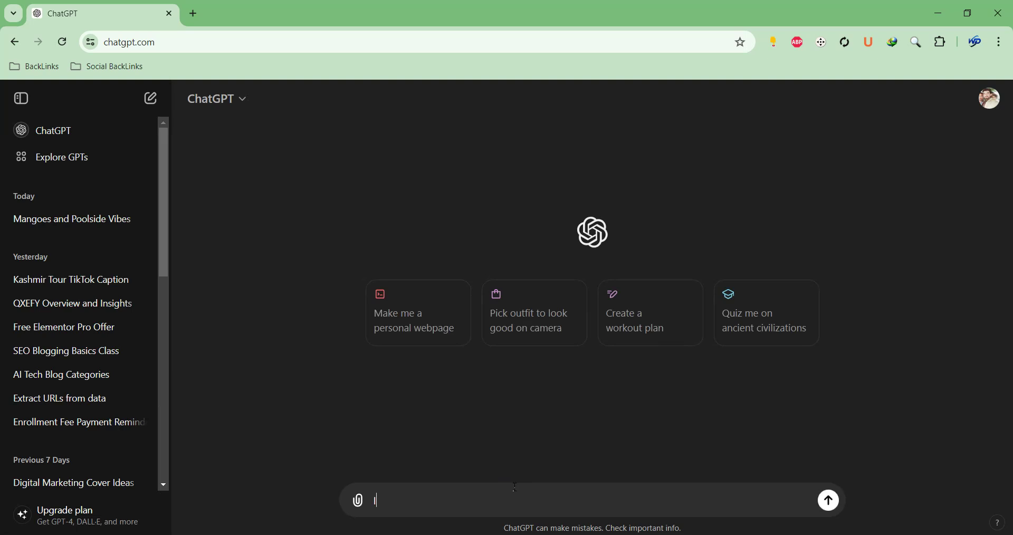
Ask ChatGPT for niches for a health and fitness website, then start a new tab
type("'m creating health and")
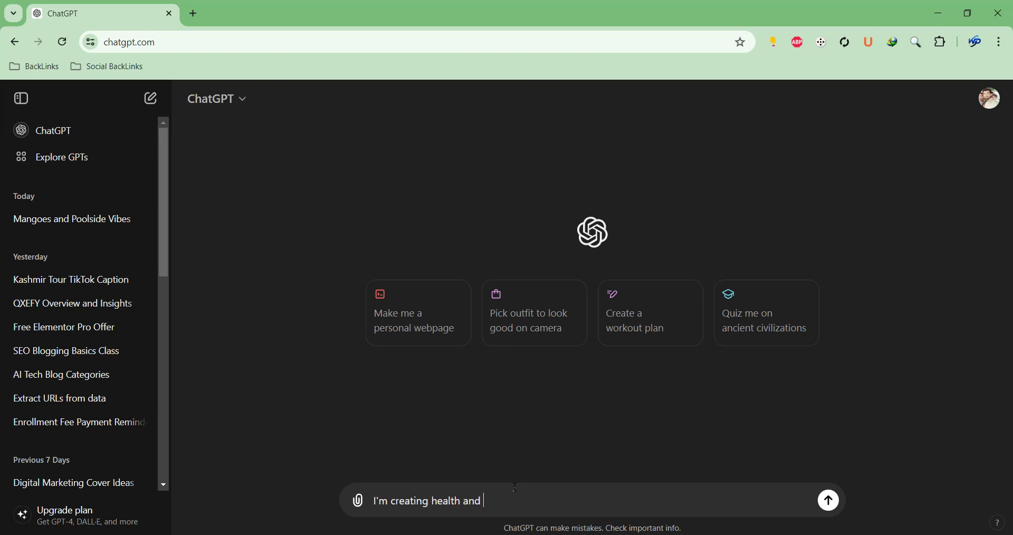
type(" fitness website g")
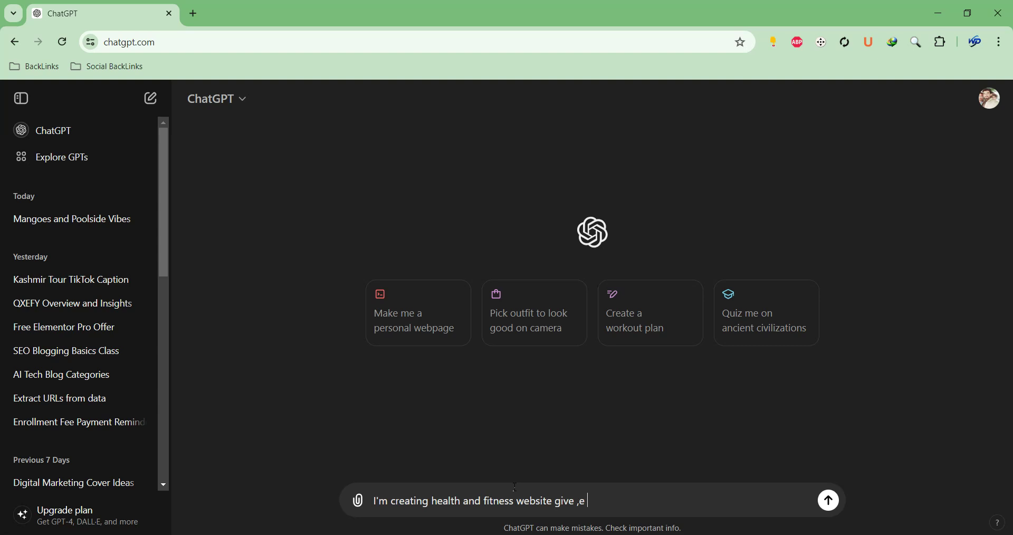
type("ive me niches")
key("Return")
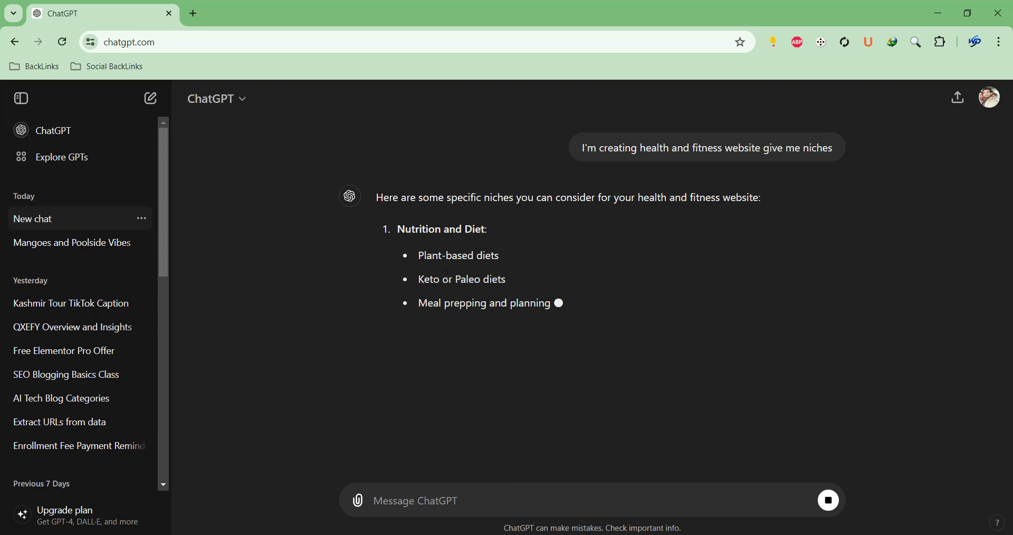
left_click(193, 13)
left_click(205, 39)
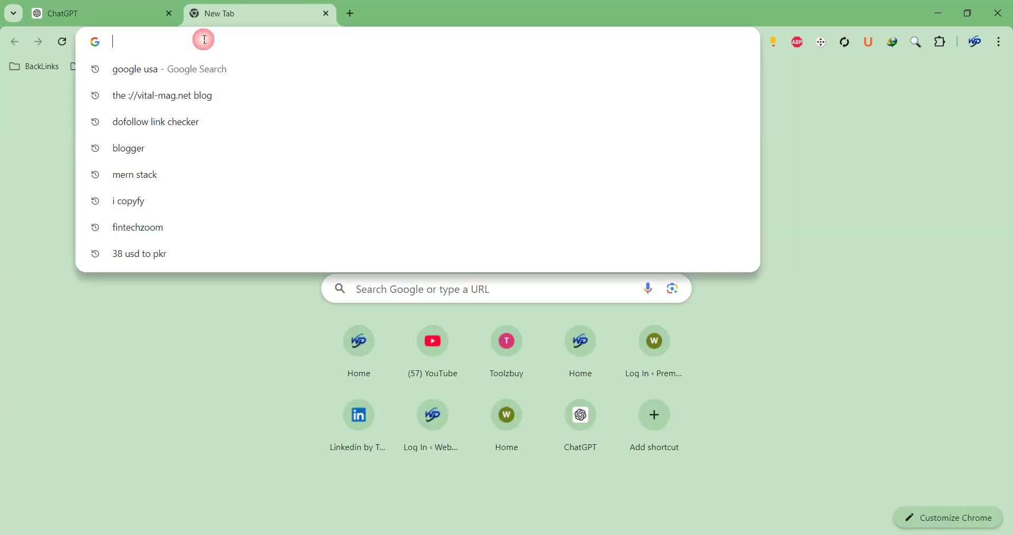
Load vital-mag.net, correcting the mistyped 'vital-meg.net' address
type("vital")
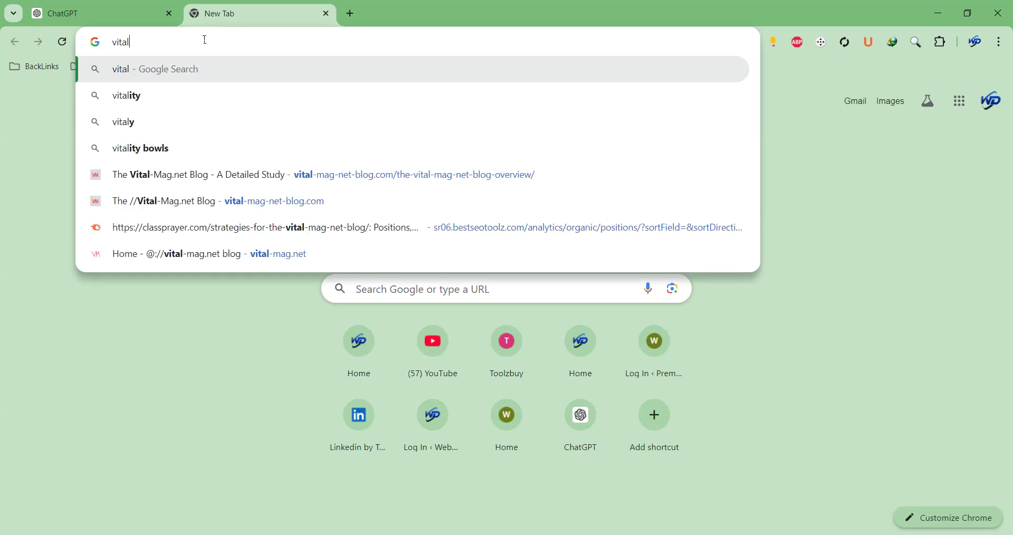
type("-me")
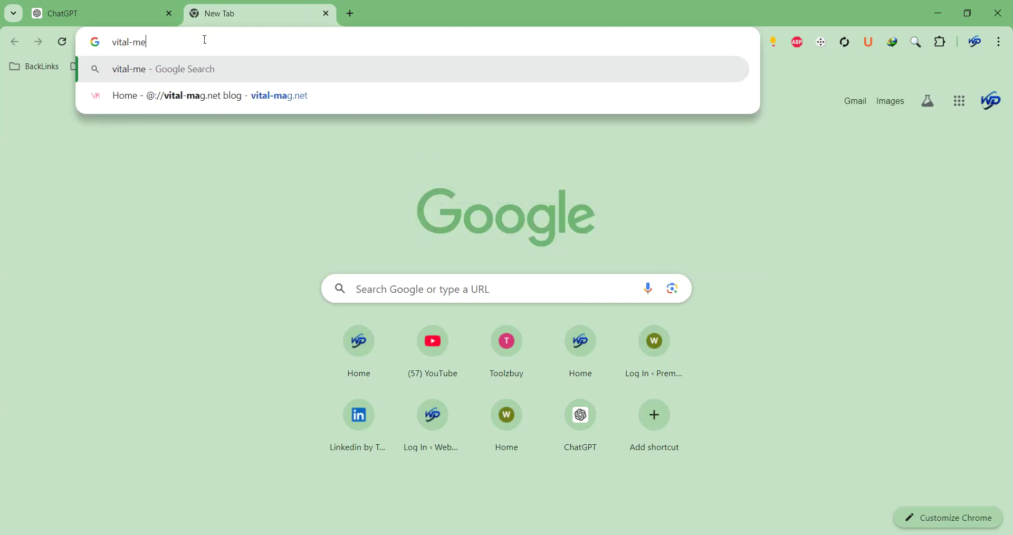
type("g.net")
key("Return")
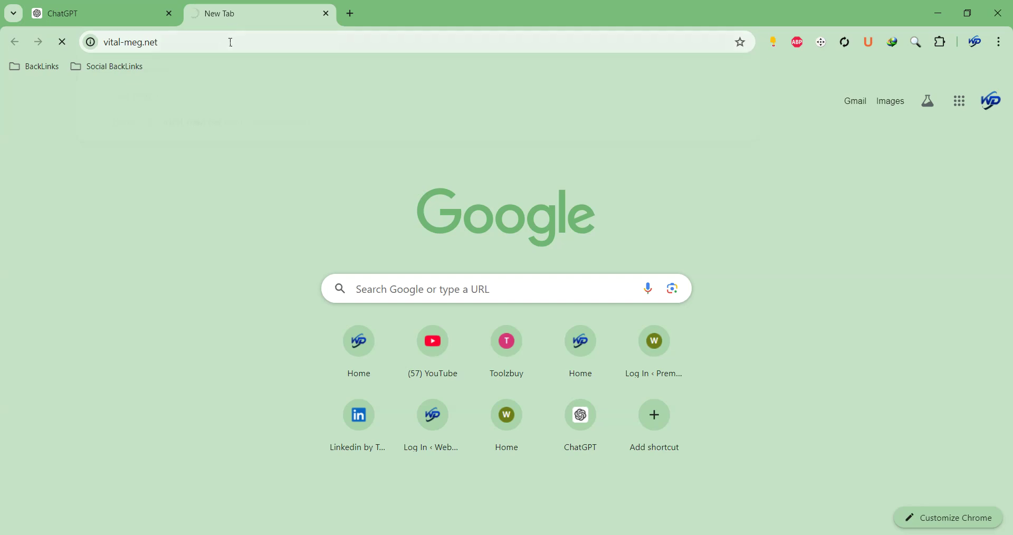
left_click(144, 43)
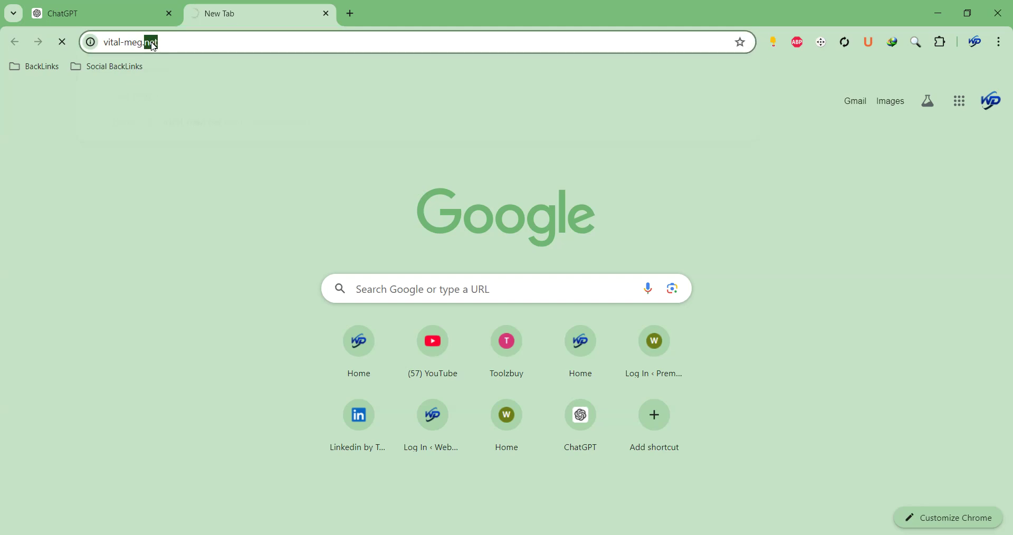
key("BackSpace")
key("BackSpace")
type("ag")
key("Return")
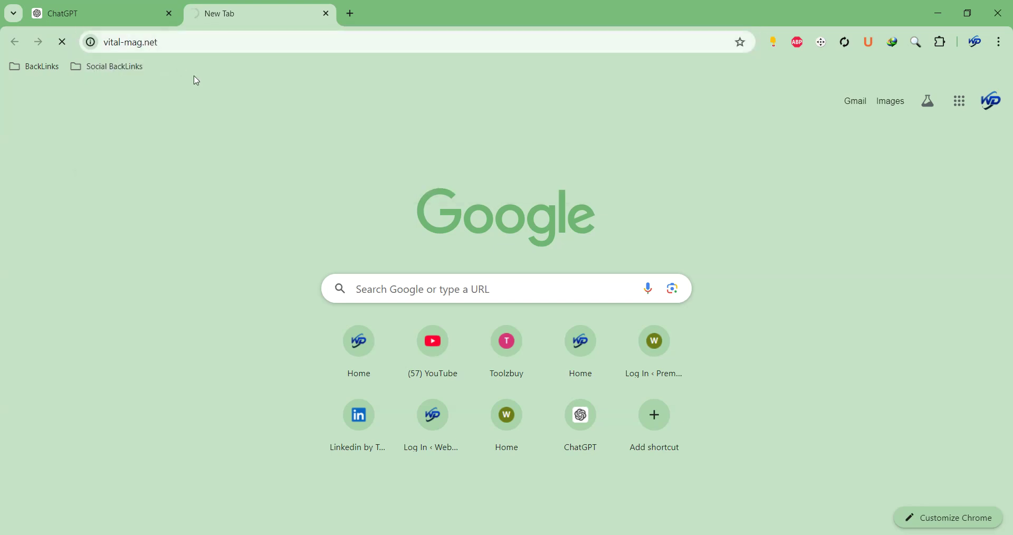
left_click(139, 24)
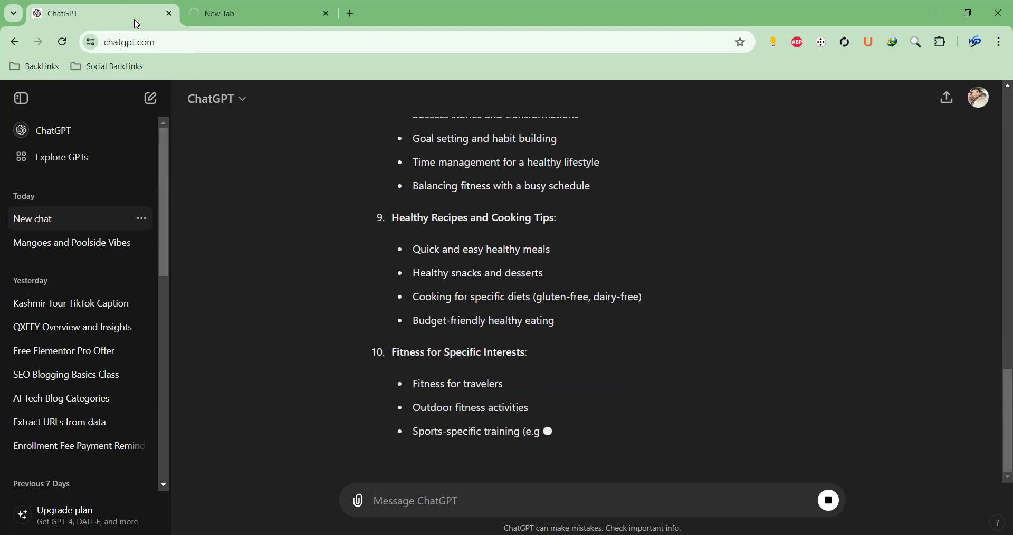
left_click(235, 14)
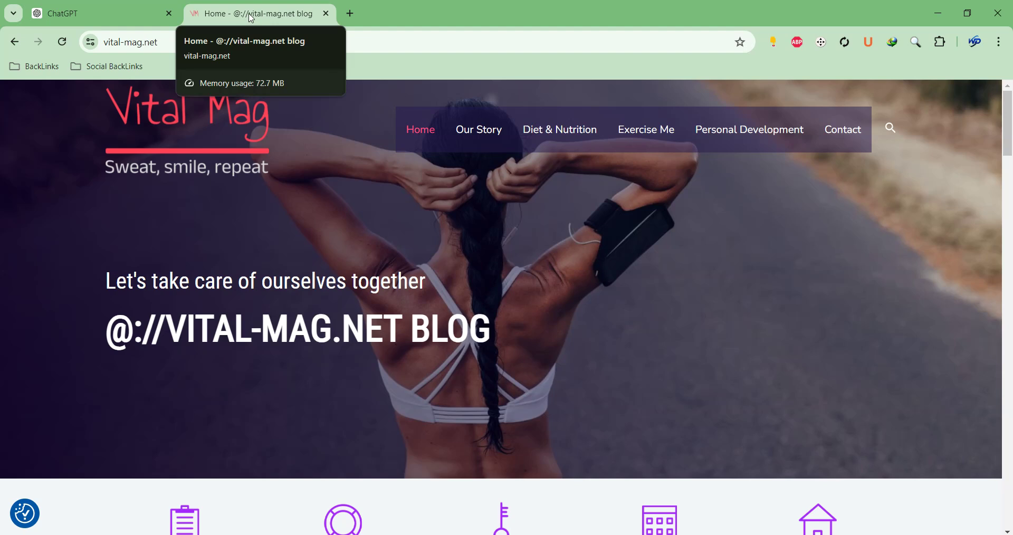
Scroll through the vital-mag.net homepage sections and back to the top
scroll(480, 334, "down", 5)
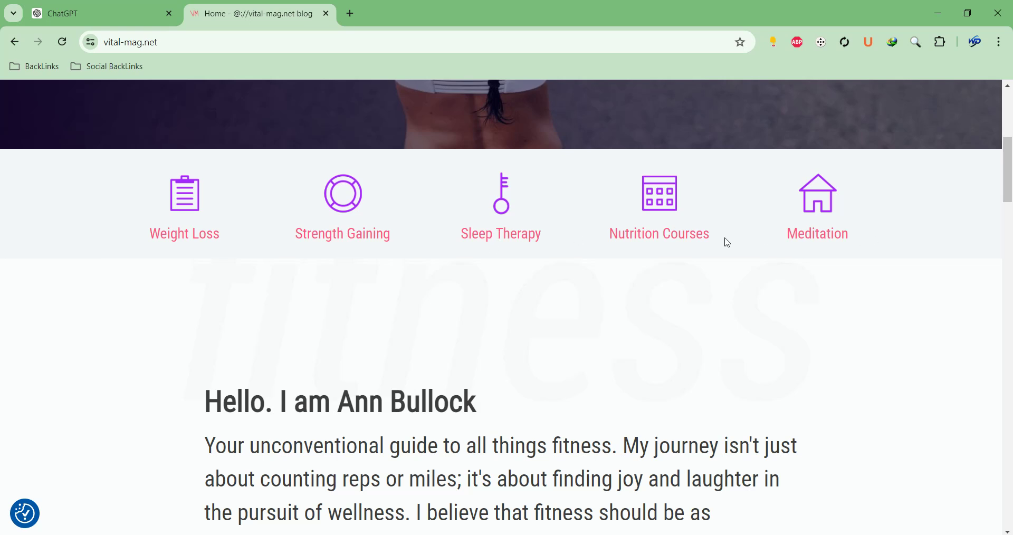
scroll(723, 253, "down", 18)
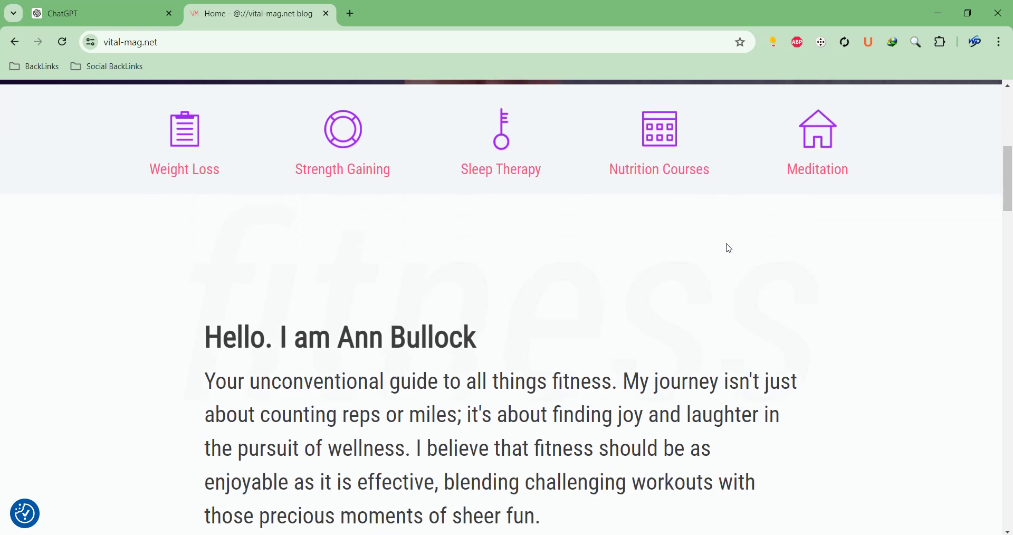
scroll(719, 261, "up", 5)
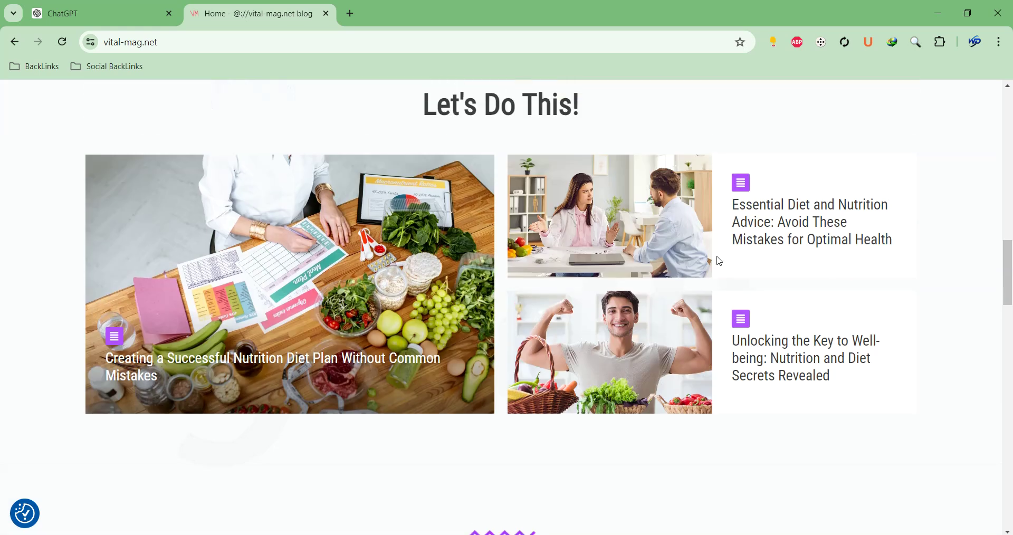
scroll(719, 264, "down", 5)
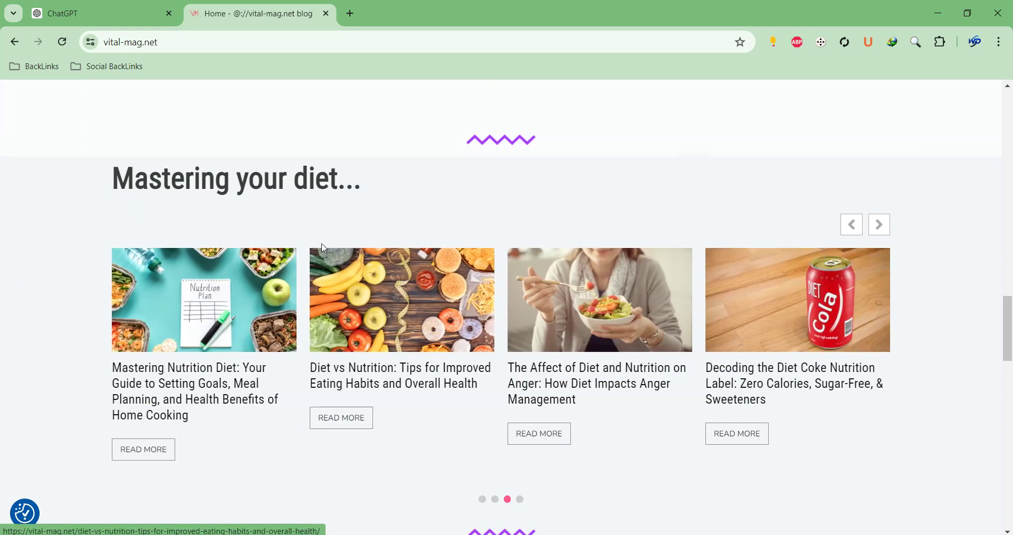
left_click_drag(135, 178, 389, 190)
scroll(389, 191, "down", 9)
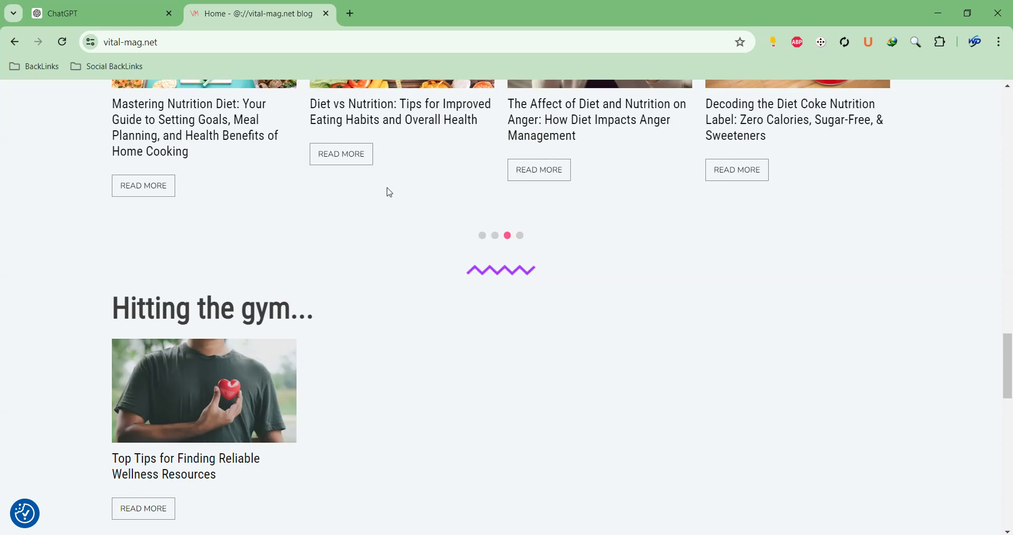
scroll(376, 264, "down", 12)
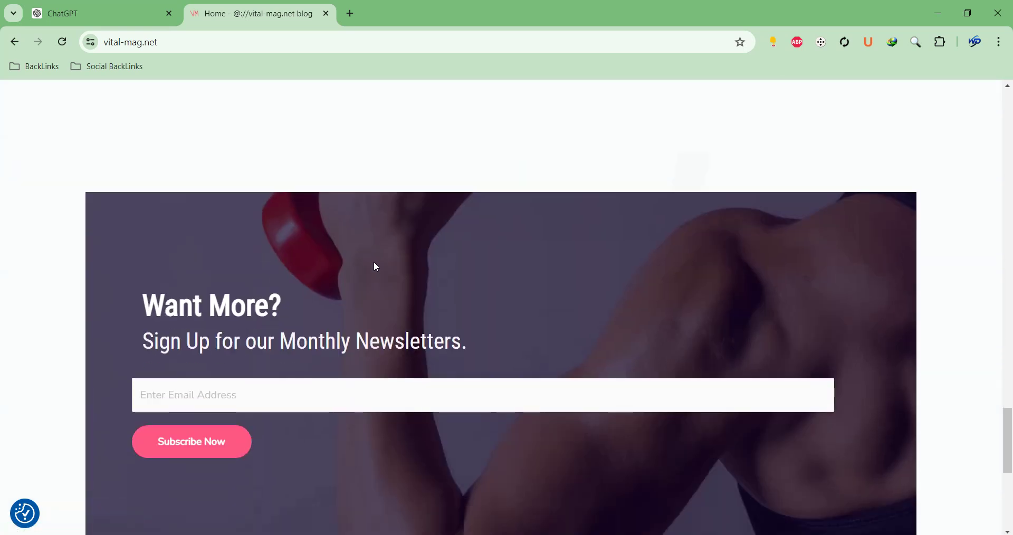
scroll(378, 264, "up", 12)
scroll(382, 264, "up", 20)
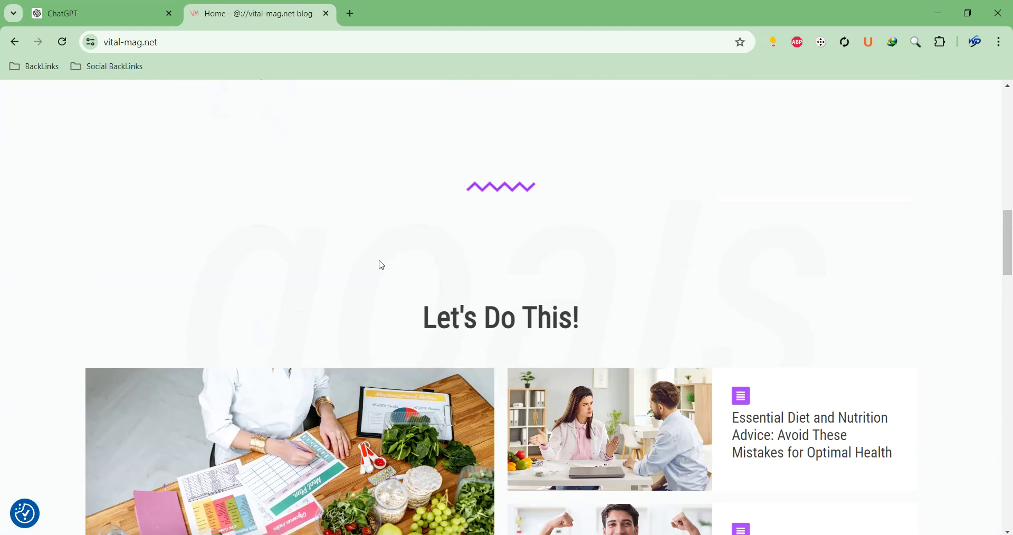
scroll(382, 265, "up", 4)
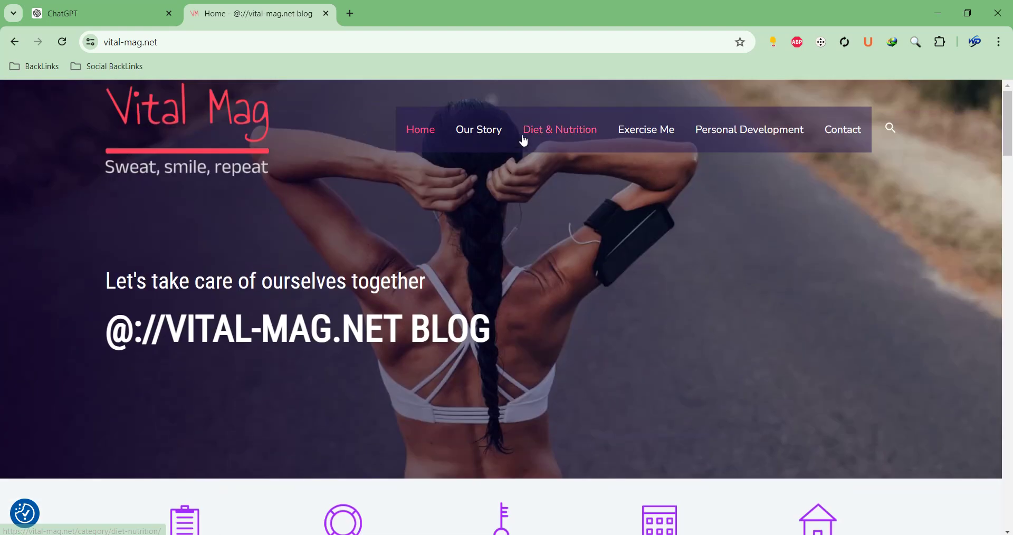
left_click(117, 20)
Dismiss the account prompt and scroll through ChatGPT's niche list, highlighting headings
left_click(536, 418)
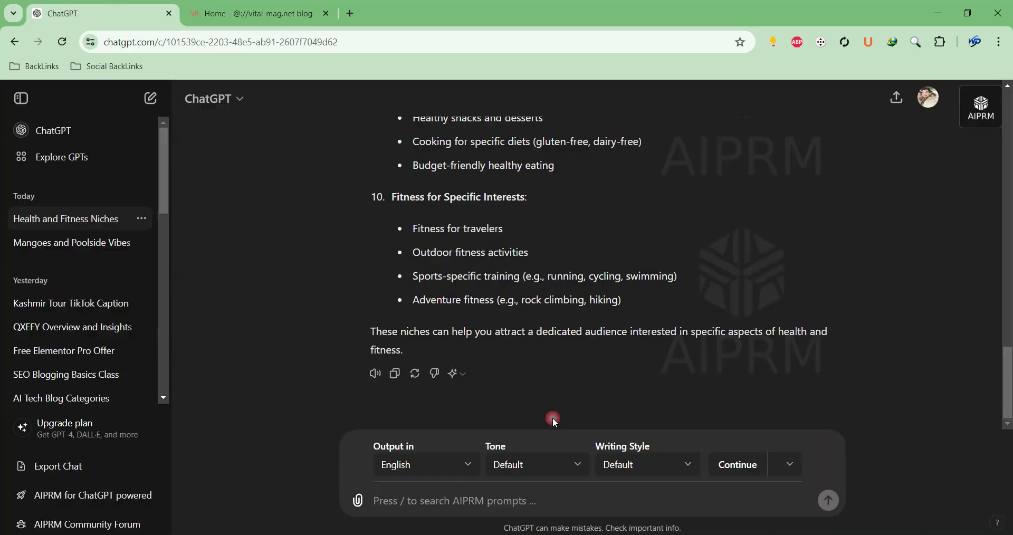
scroll(528, 401, "up", 20)
scroll(476, 266, "up", 4)
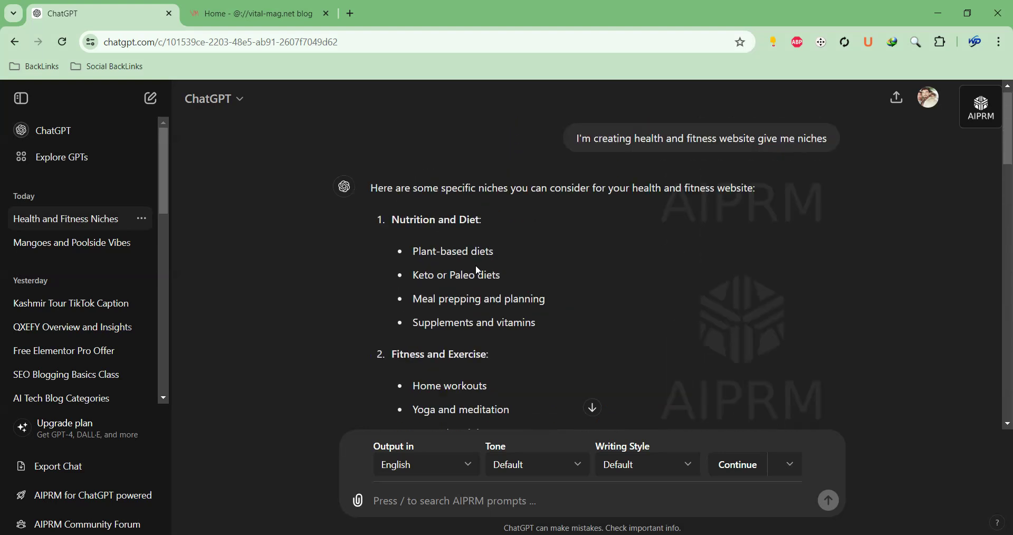
left_click_drag(395, 228, 489, 230)
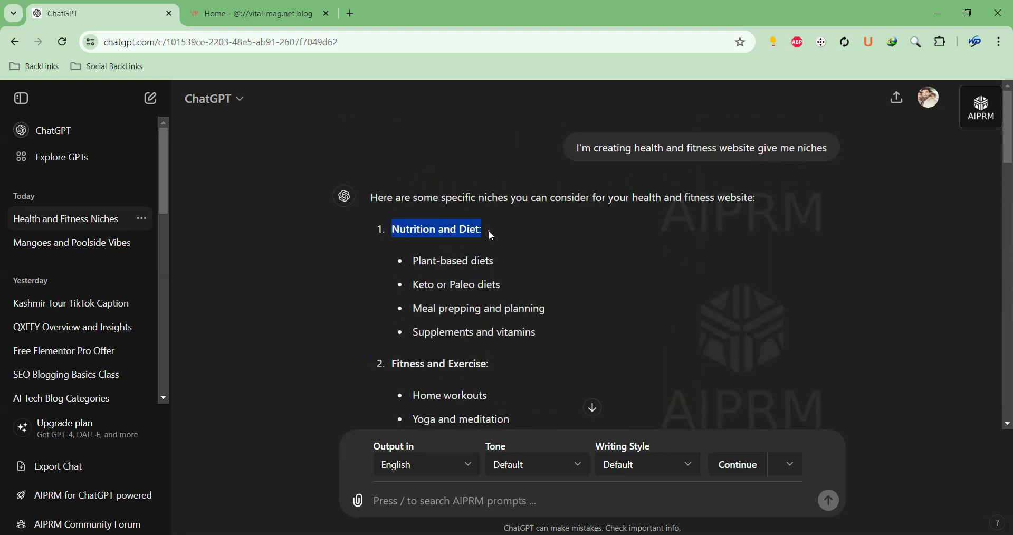
scroll(449, 279, "down", 3)
left_click_drag(392, 231, 501, 230)
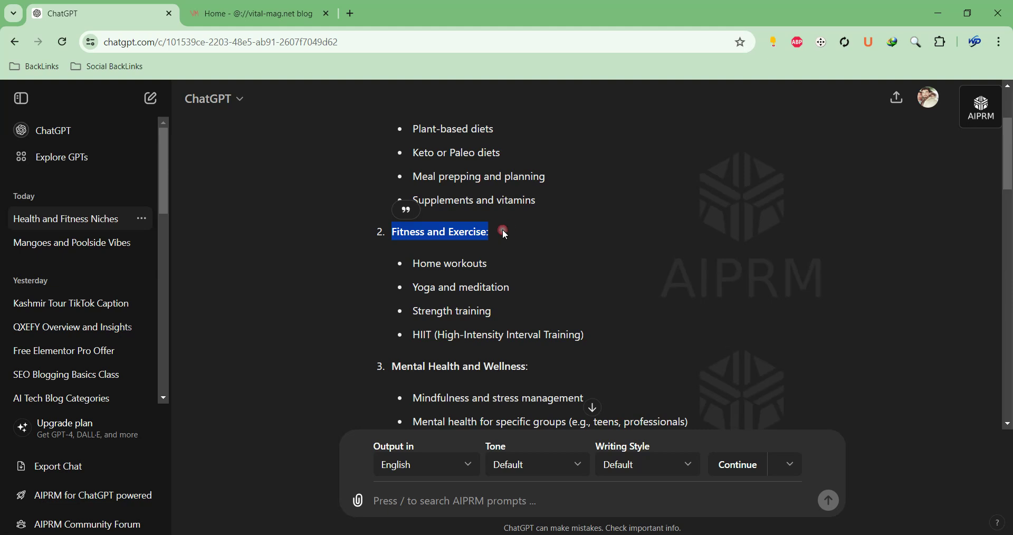
scroll(501, 230, "down", 3)
scroll(501, 230, "up", 3)
scroll(458, 246, "down", 3)
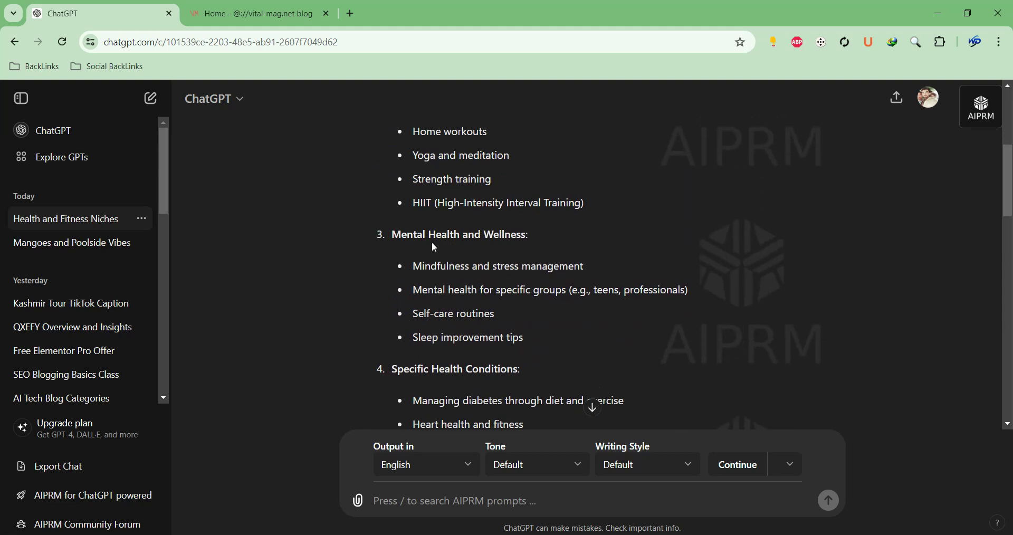
scroll(438, 264, "down", 3)
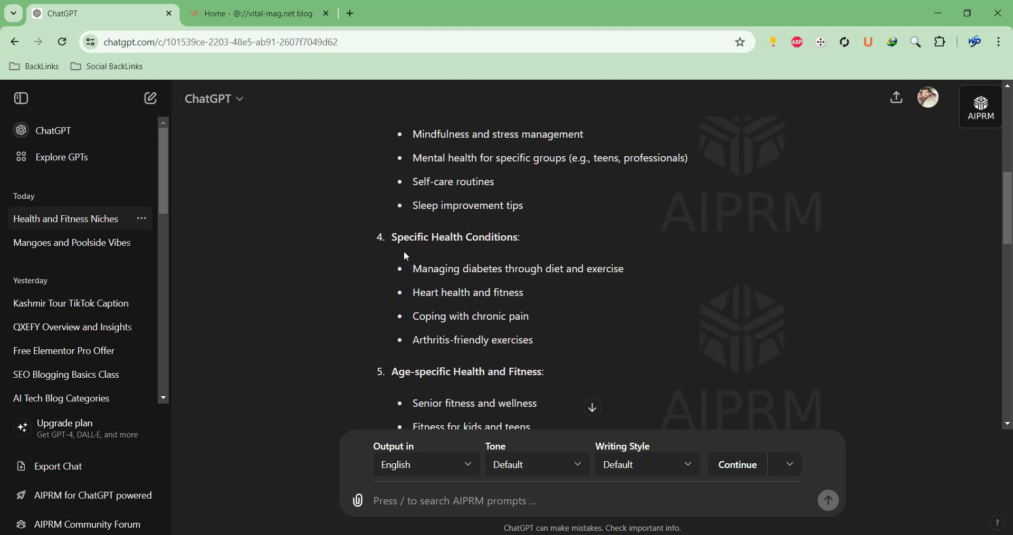
scroll(412, 254, "down", 4)
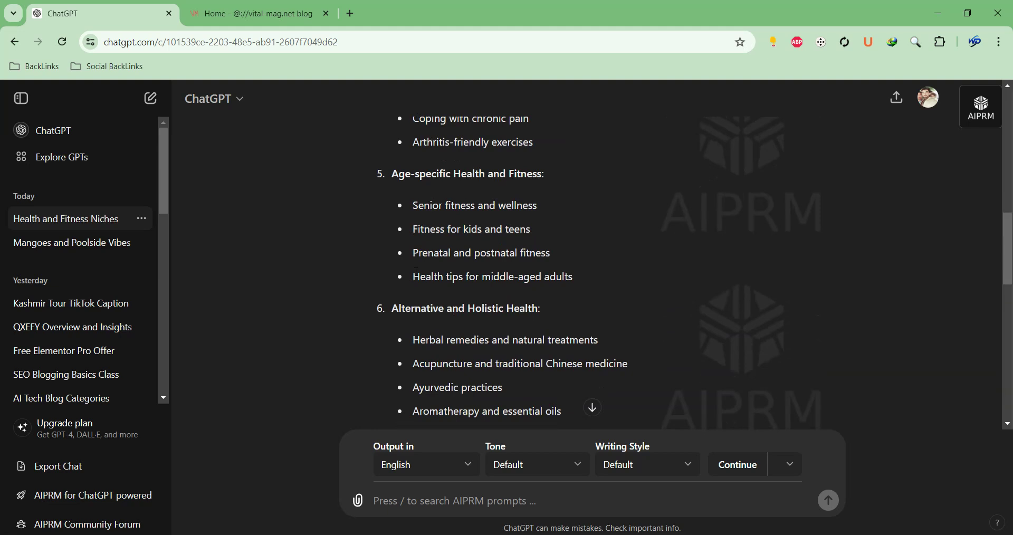
scroll(416, 270, "down", 1)
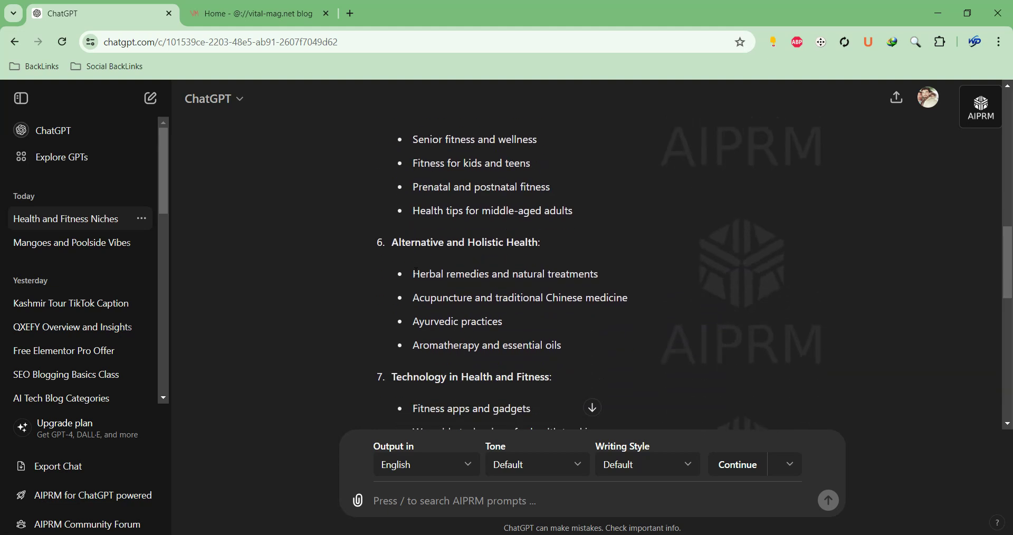
scroll(415, 273, "down", 1)
Highlight the later niche headings, including Technology in Health, then select 'Nutrition and Diet'
left_click_drag(493, 311, 393, 311)
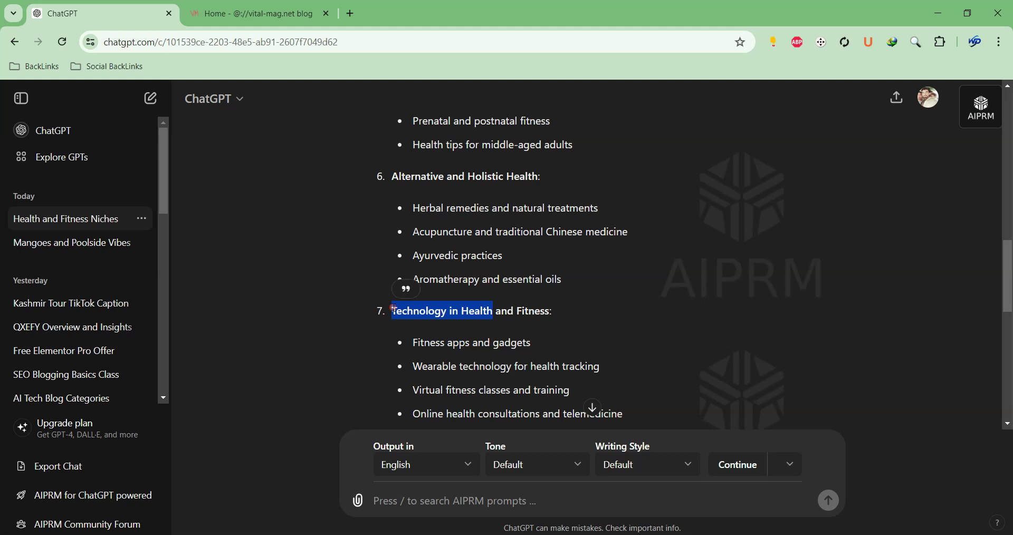
scroll(438, 299, "down", 3)
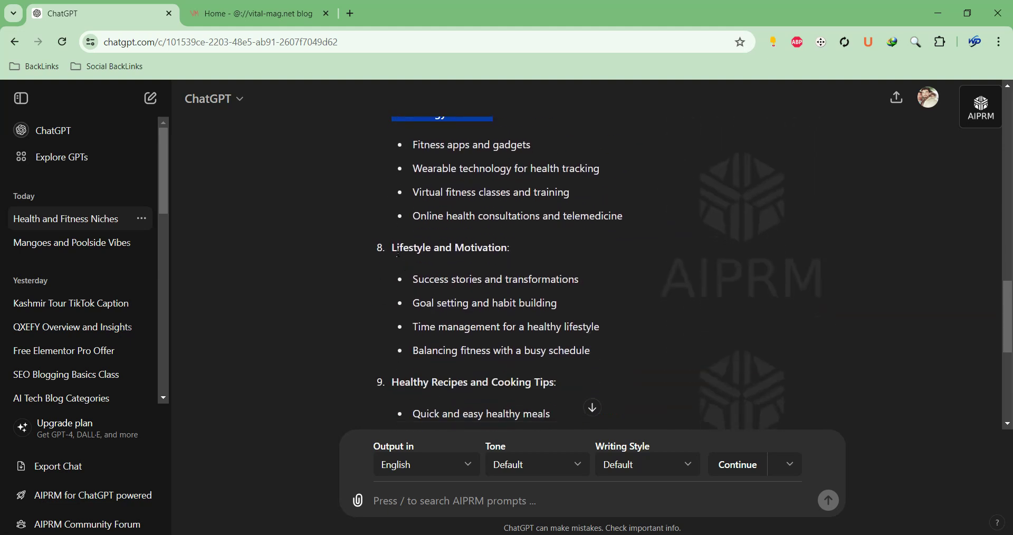
left_click_drag(453, 252, 508, 251)
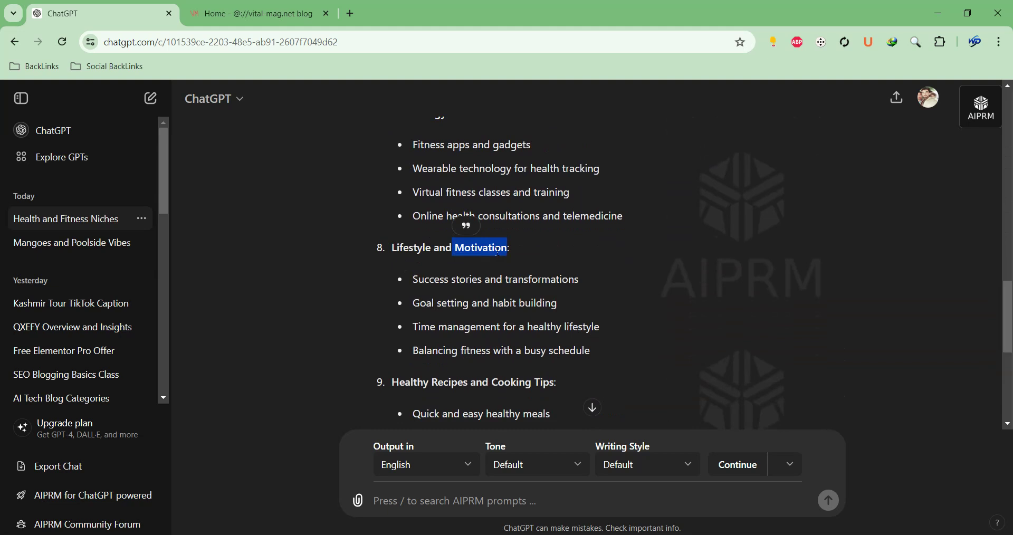
scroll(495, 257, "down", 2)
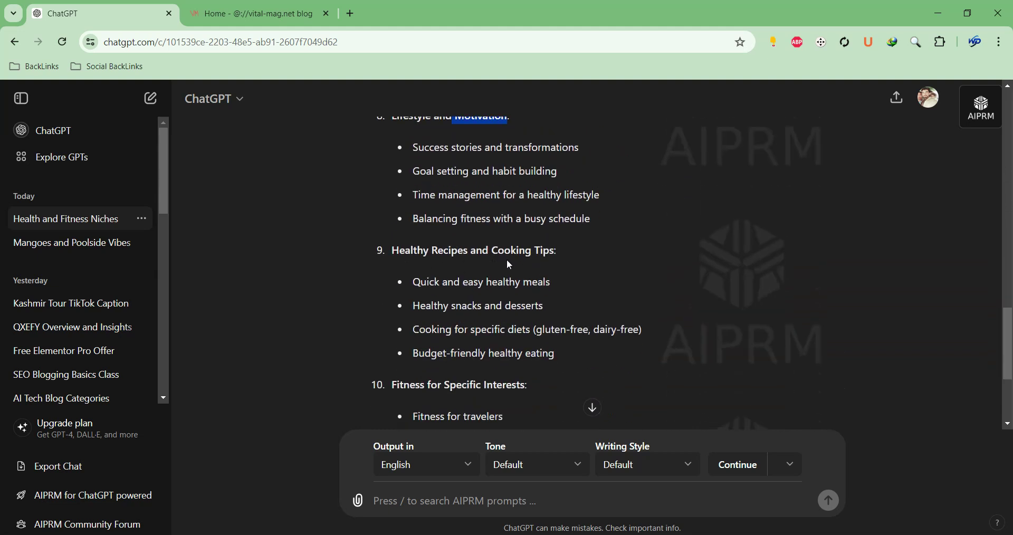
mouse_move(393, 255)
left_mouse_down()
mouse_move(484, 253)
mouse_move(468, 254)
left_mouse_up()
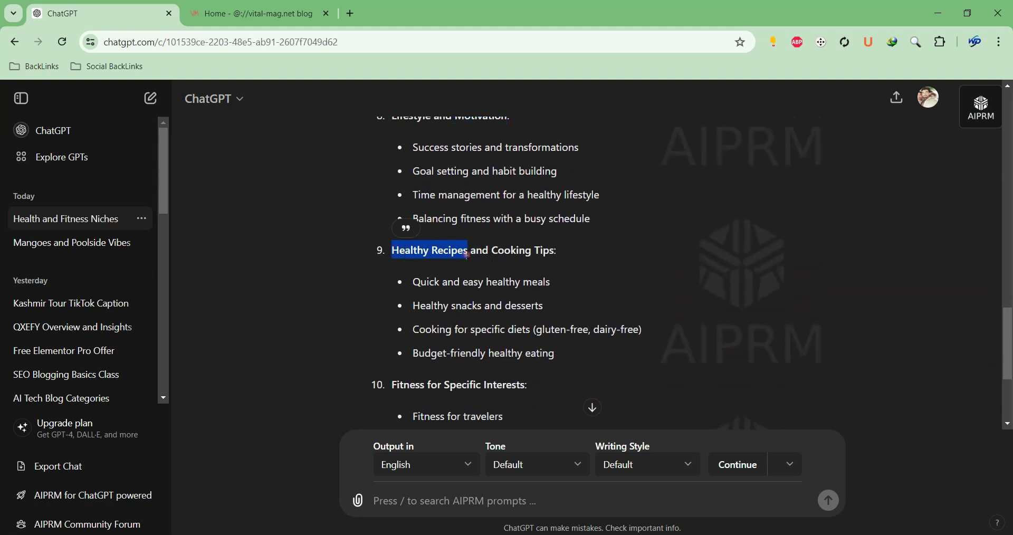
scroll(466, 258, "down", 2)
left_click_drag(392, 254, 494, 253)
scroll(437, 265, "down", 1)
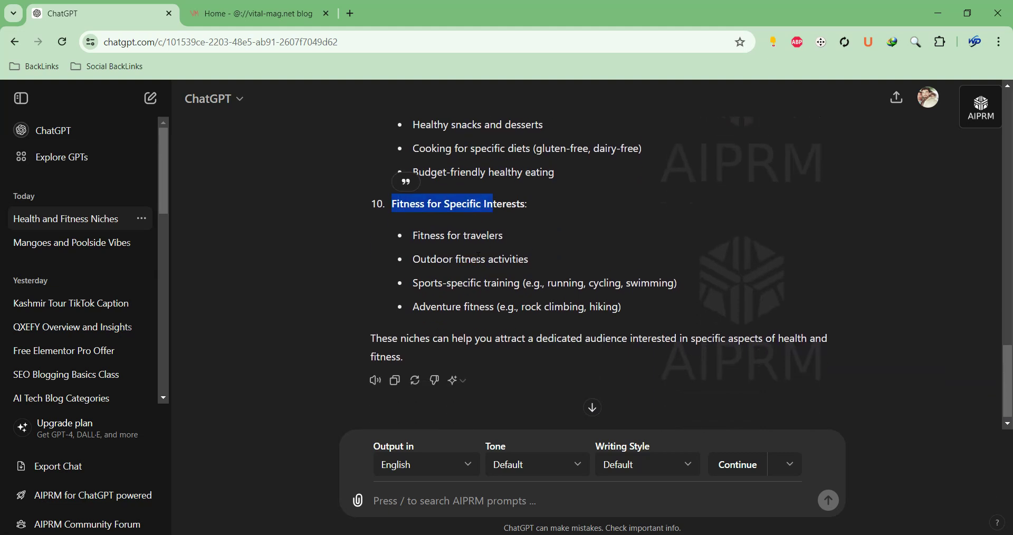
scroll(437, 265, "up", 15)
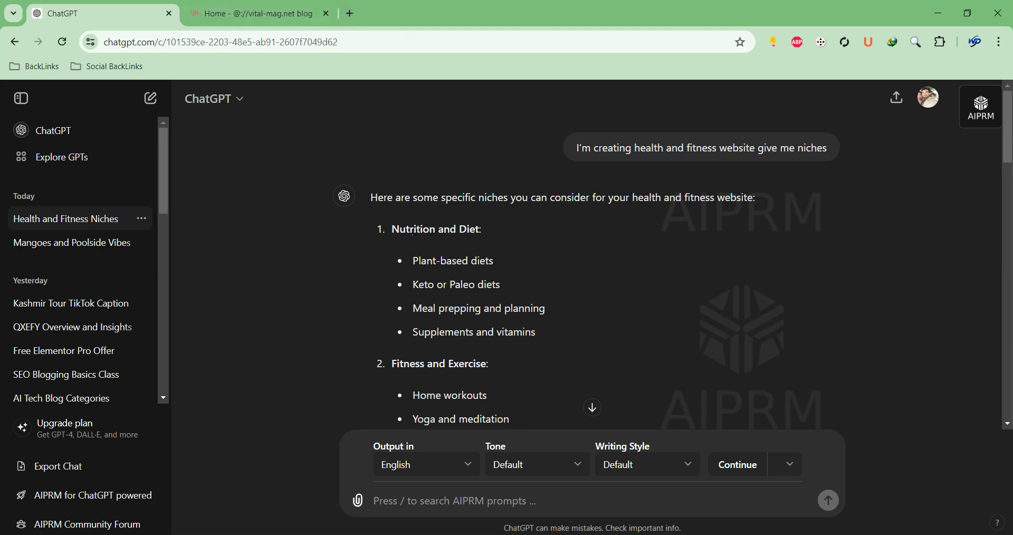
left_click_drag(394, 231, 478, 229)
key("ctrl+c")
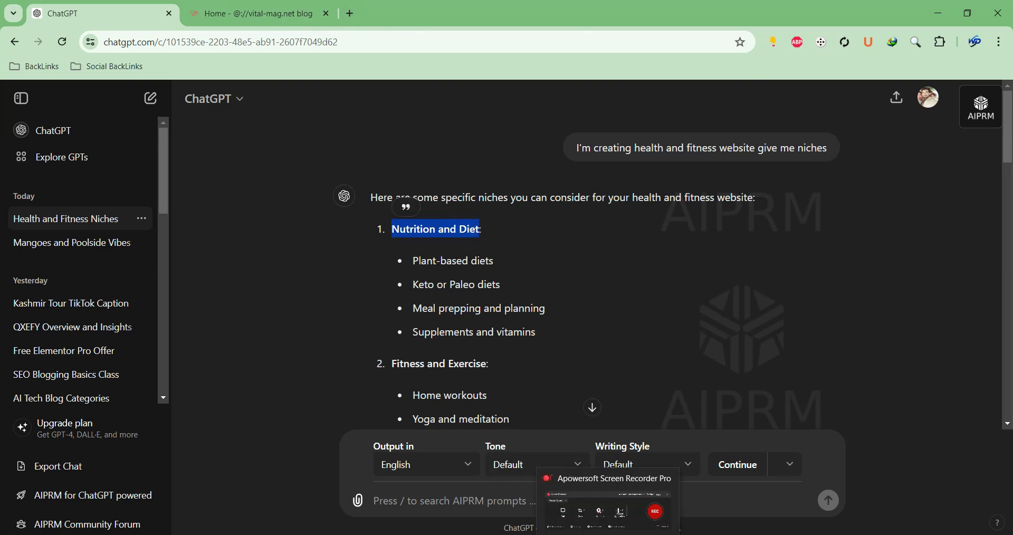
left_click(550, 534)
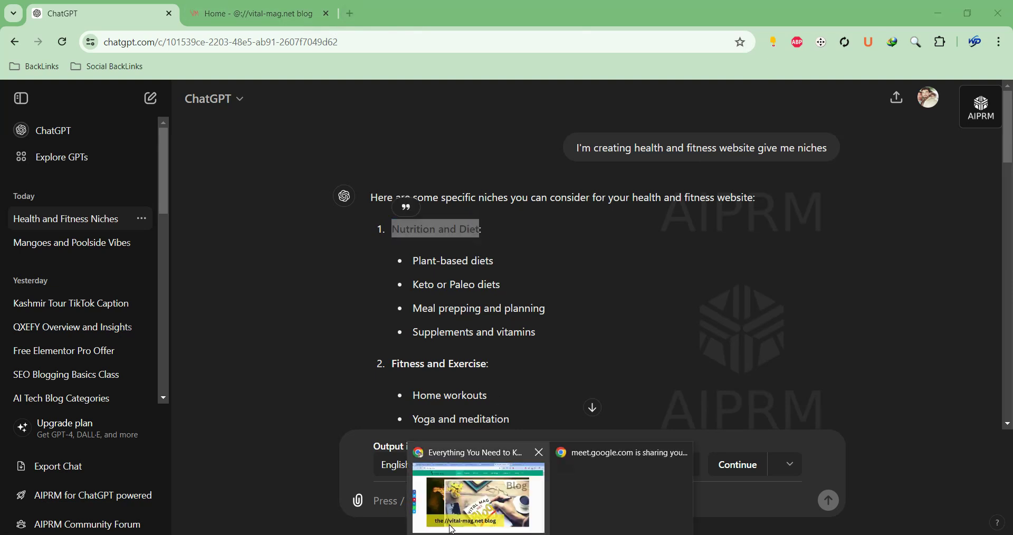
Open thevital-mag.net/wp-admin in a new tab of the ChatGPT window
left_click(450, 524)
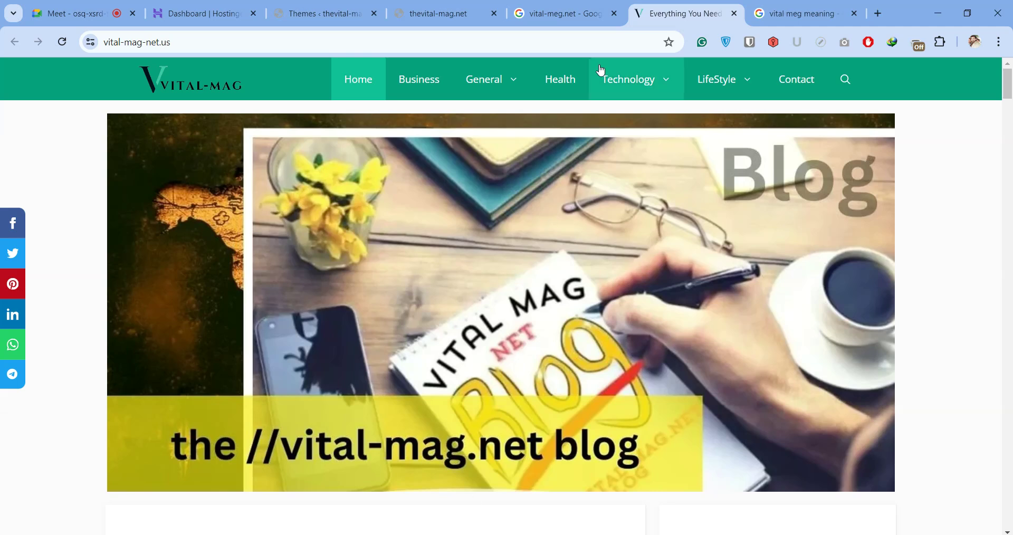
mouse_move(608, 534)
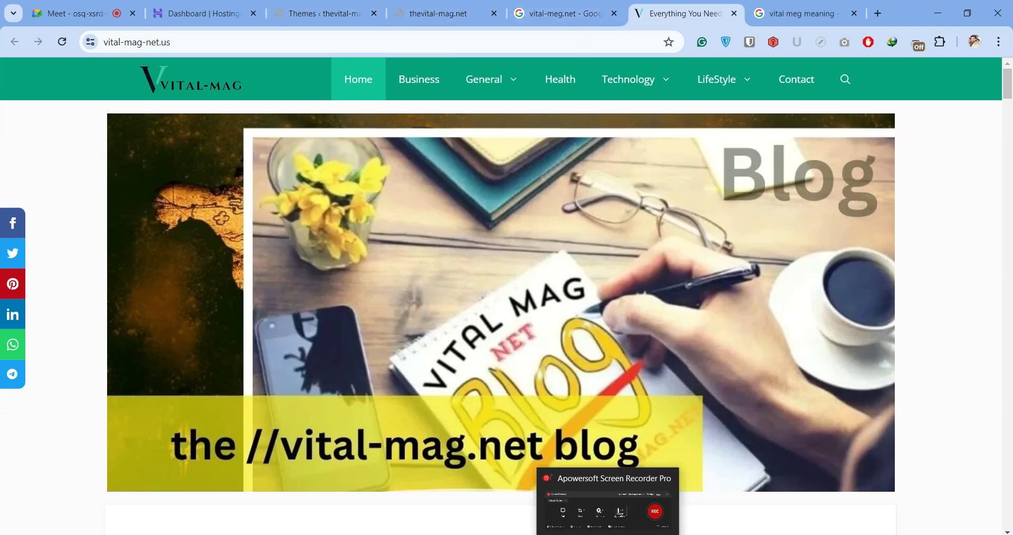
key("alt+Tab")
left_click(347, 13)
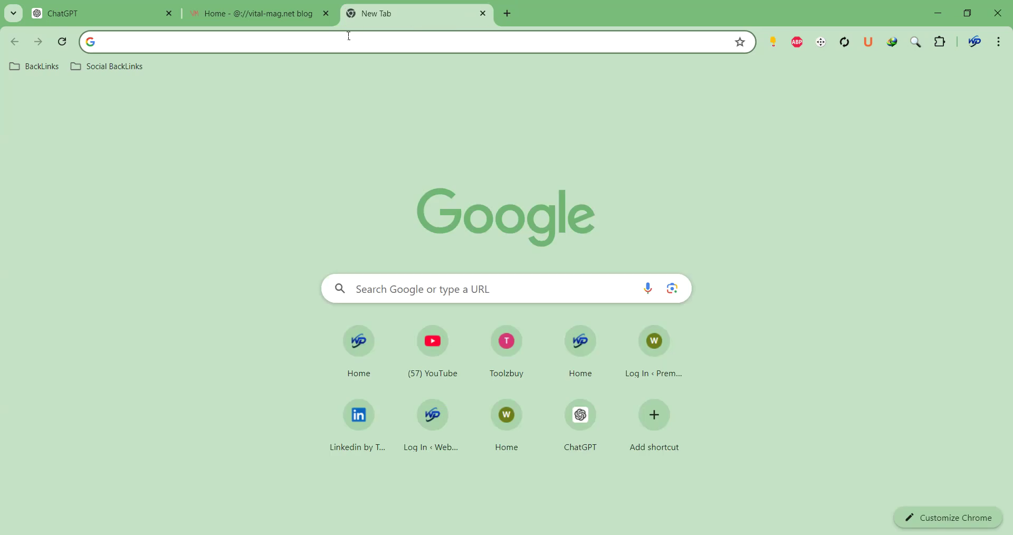
left_click(349, 36)
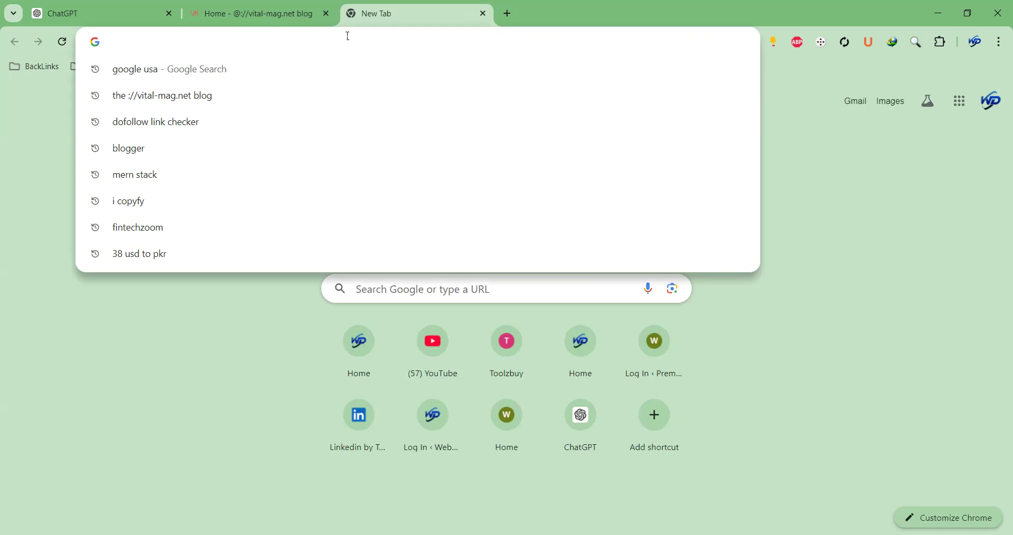
type("the-")
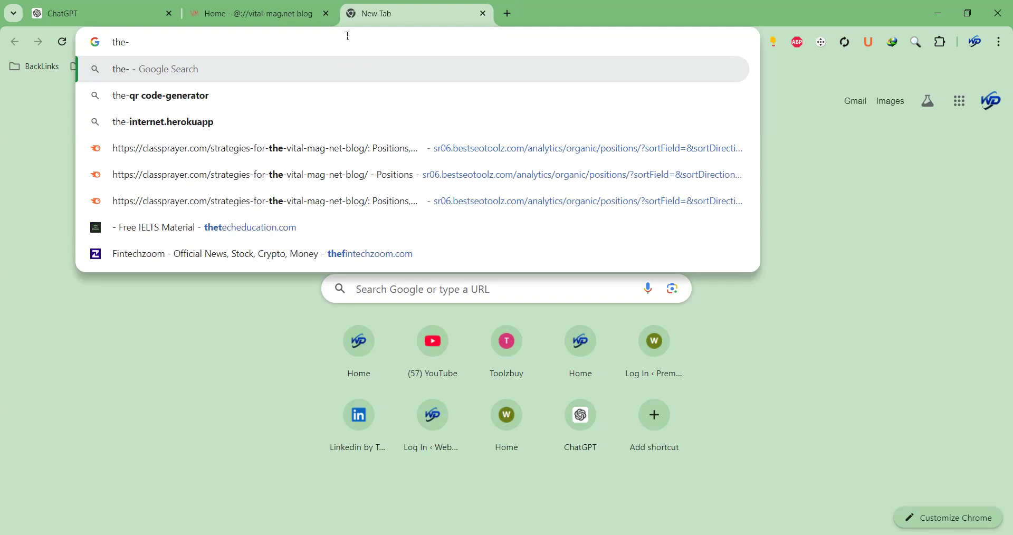
key("BackSpace")
type("vital")
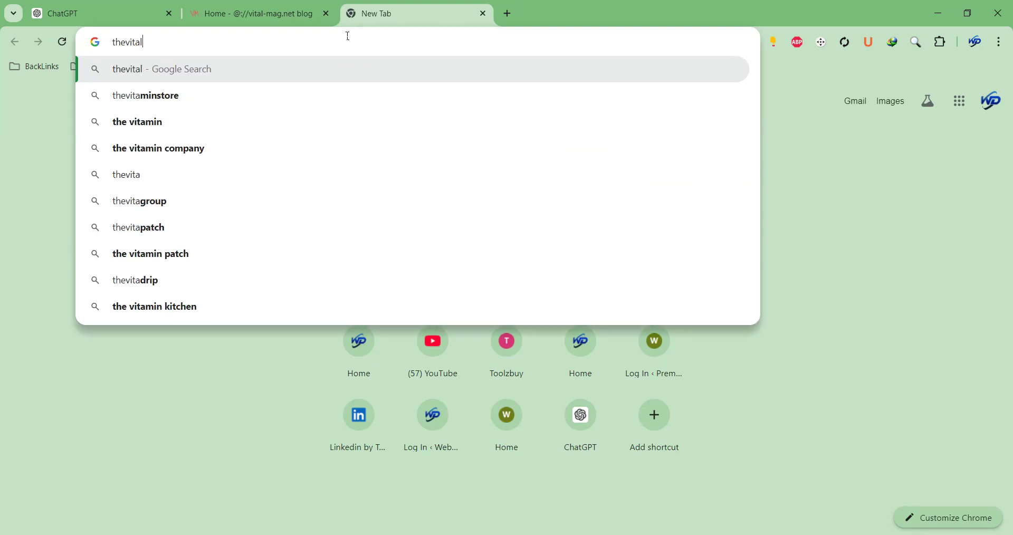
type("-mag")
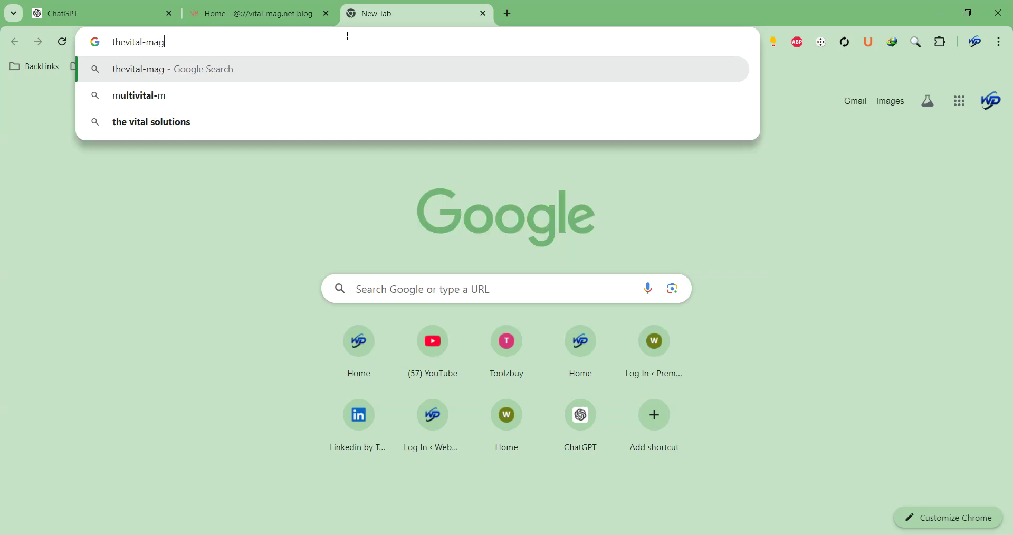
type(".net/wp-admin")
key("Return")
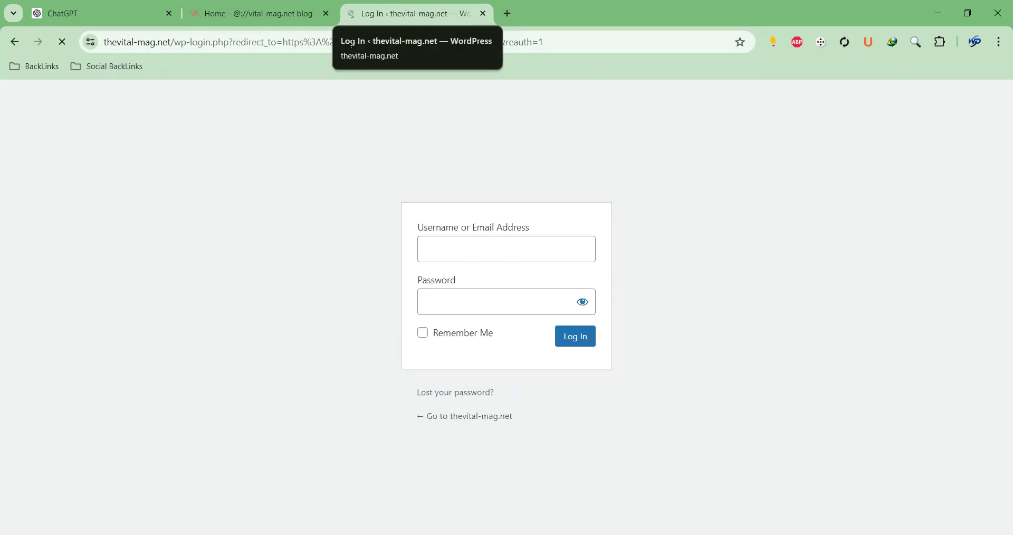
Log in to WordPress with the saved username and the account password
left_click(499, 249)
left_click(543, 280)
left_click(449, 294)
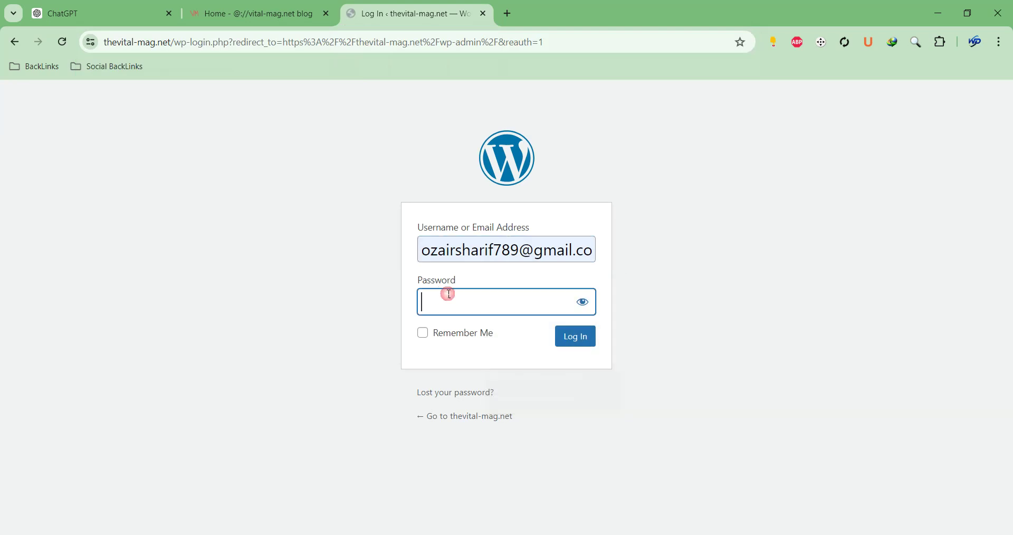
type("•••••••••••••")
key("Return")
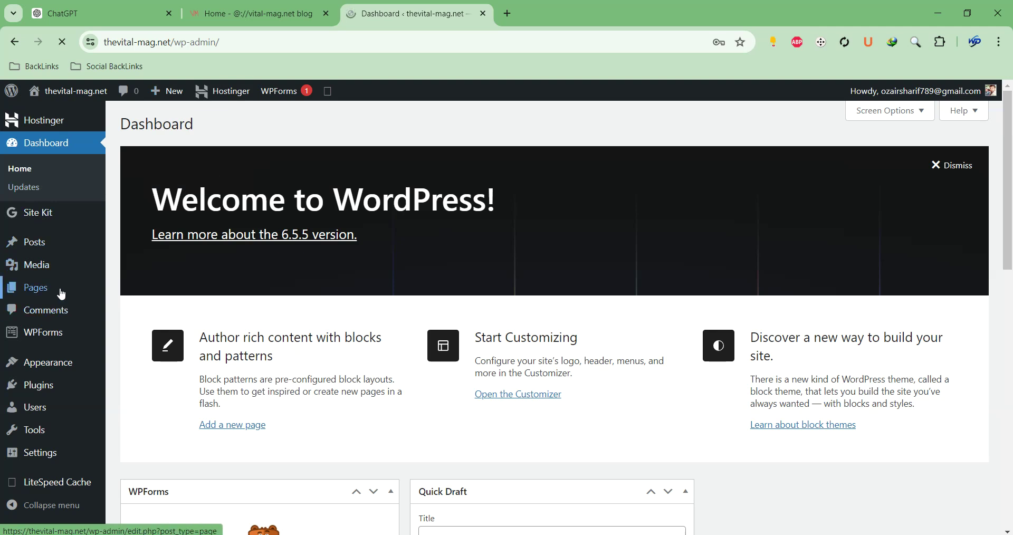
Dismiss Chrome's password prompts and go to Posts > Categories
mouse_move(63, 290)
left_click(132, 291)
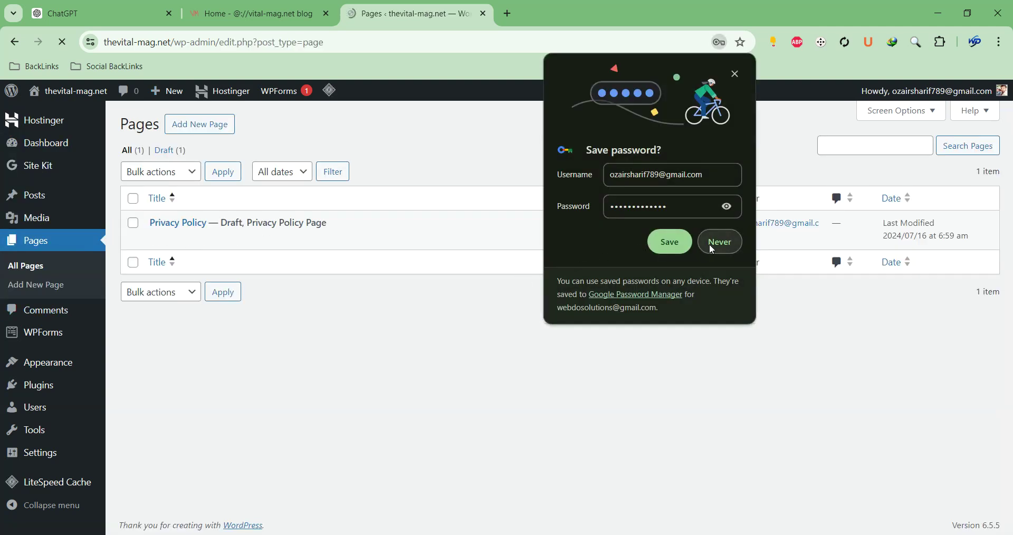
left_click(712, 244)
left_click(617, 242)
mouse_move(64, 203)
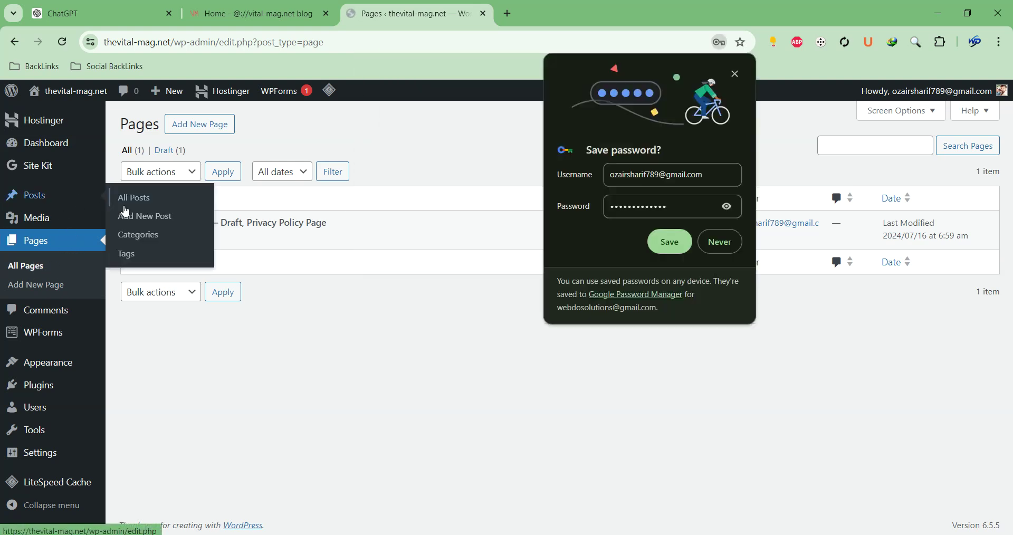
left_click(162, 233)
left_click(718, 241)
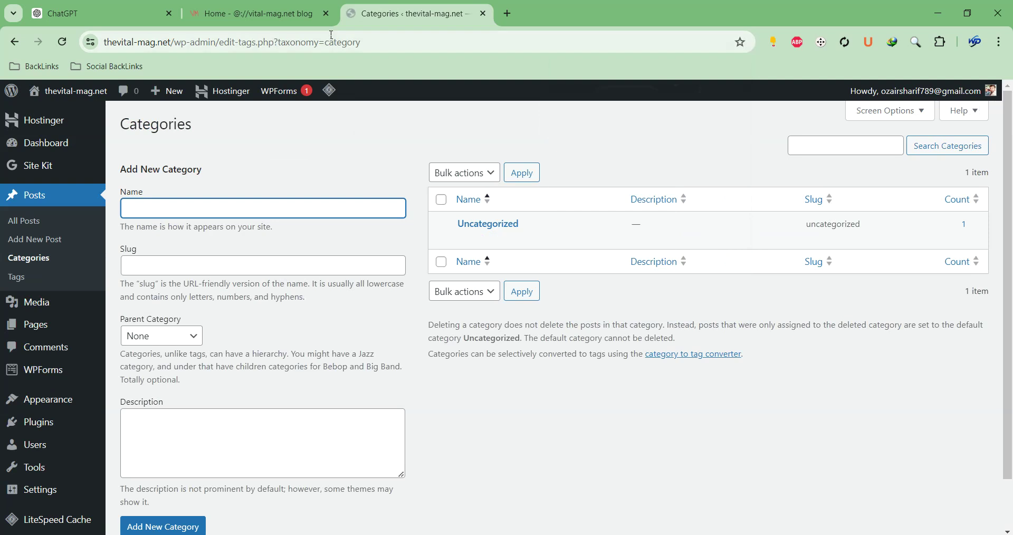
Add Nutrition and Diet as a post category, copying the name from ChatGPT's niche list
left_click(256, 13)
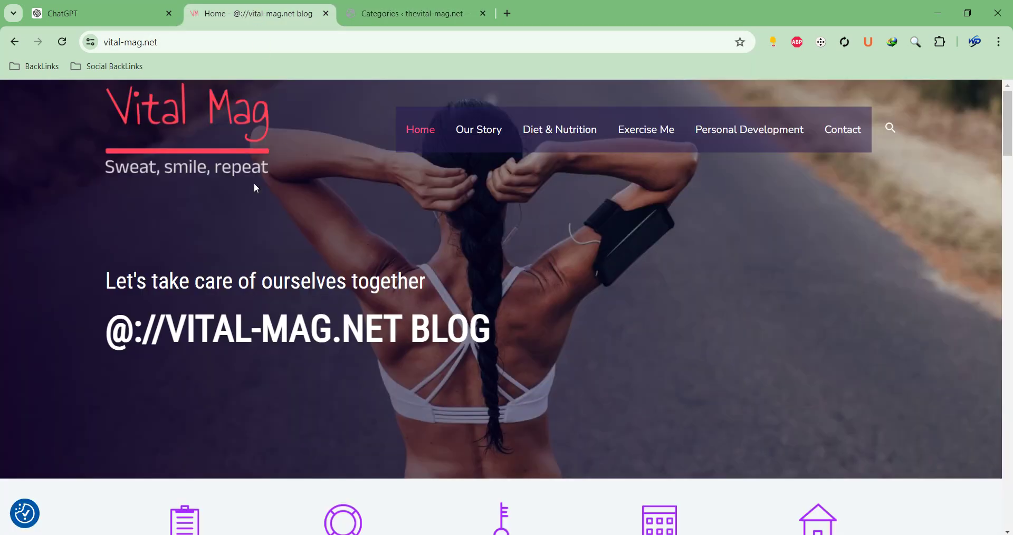
left_click(130, 16)
left_click_drag(130, 22, 227, 30)
right_click(410, 232)
left_click(454, 248)
left_click(406, 13)
key("ctrl+v")
left_click(158, 528)
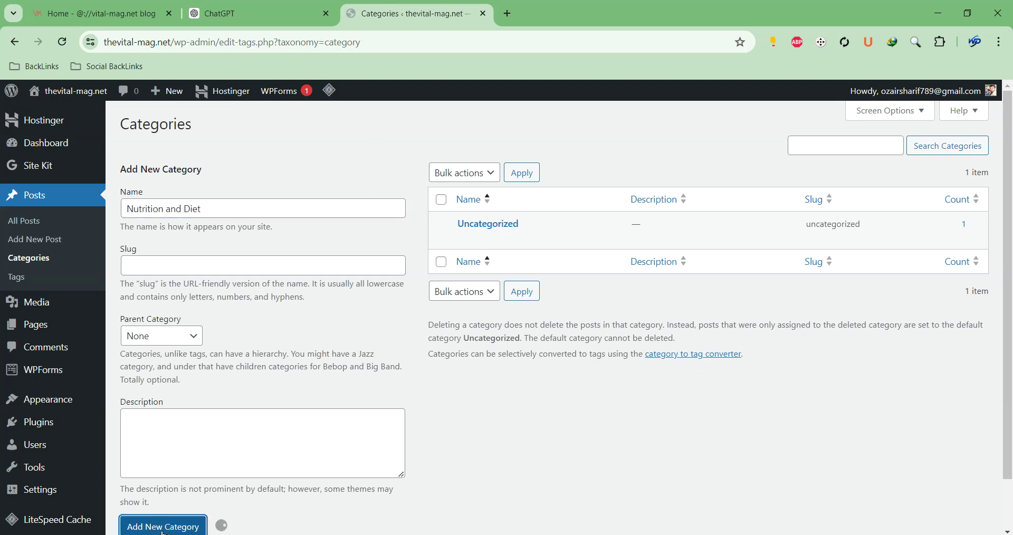
Add Fitness as a category, copied from the second ChatGPT heading
left_click(289, 11)
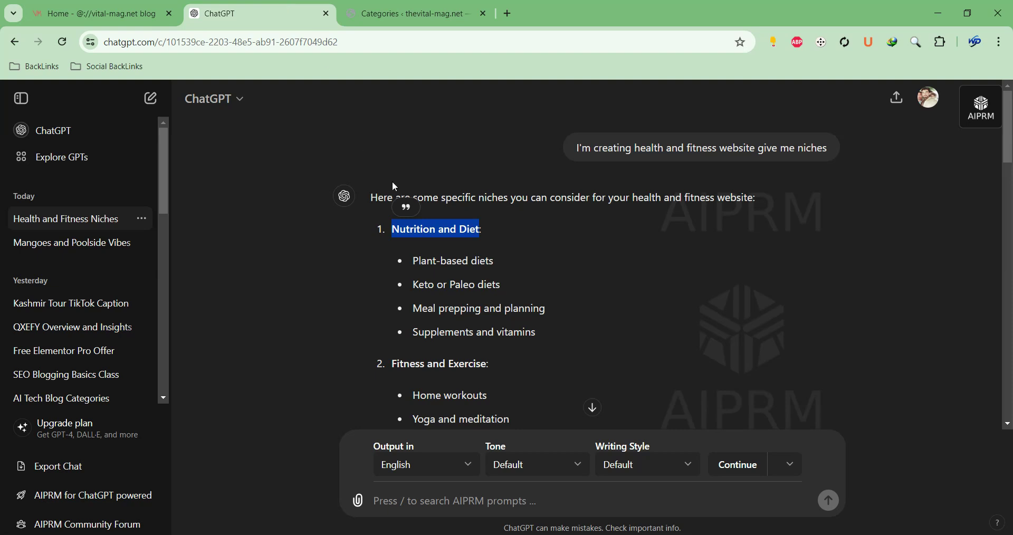
scroll(392, 182, "down", 3)
left_click_drag(393, 232, 423, 232)
key("ctrl+c")
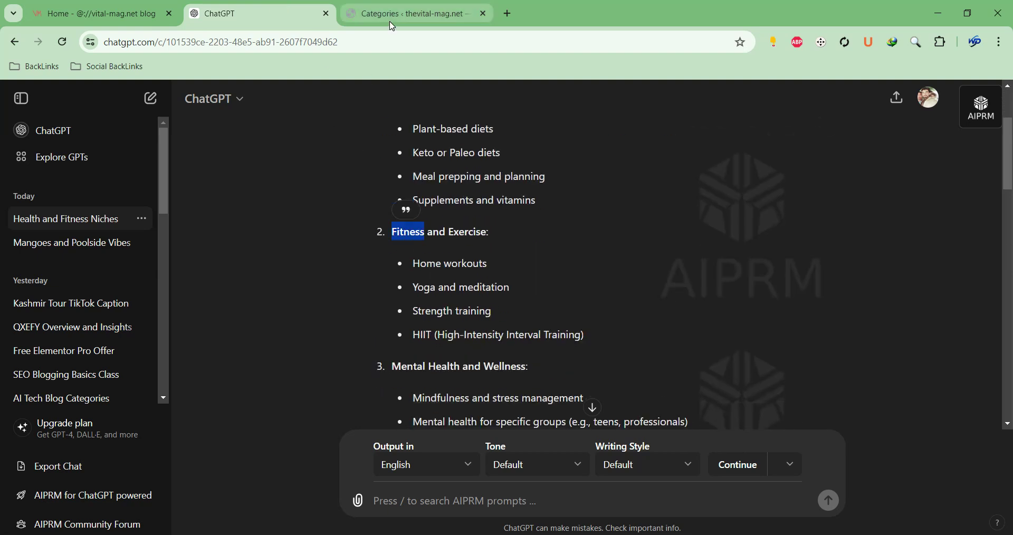
left_click(406, 14)
left_click(208, 246)
key("ctrl+v")
scroll(264, 188, "down", 2)
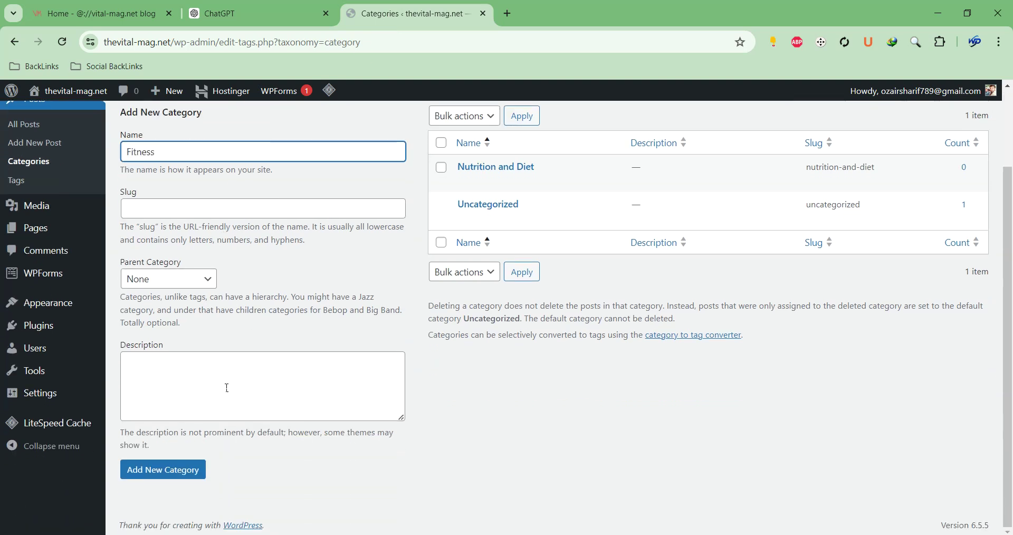
left_click(187, 469)
Add Mental Health as a category from the third heading, then view the live Vital Mag site
left_click(226, 13)
scroll(370, 198, "down", 5)
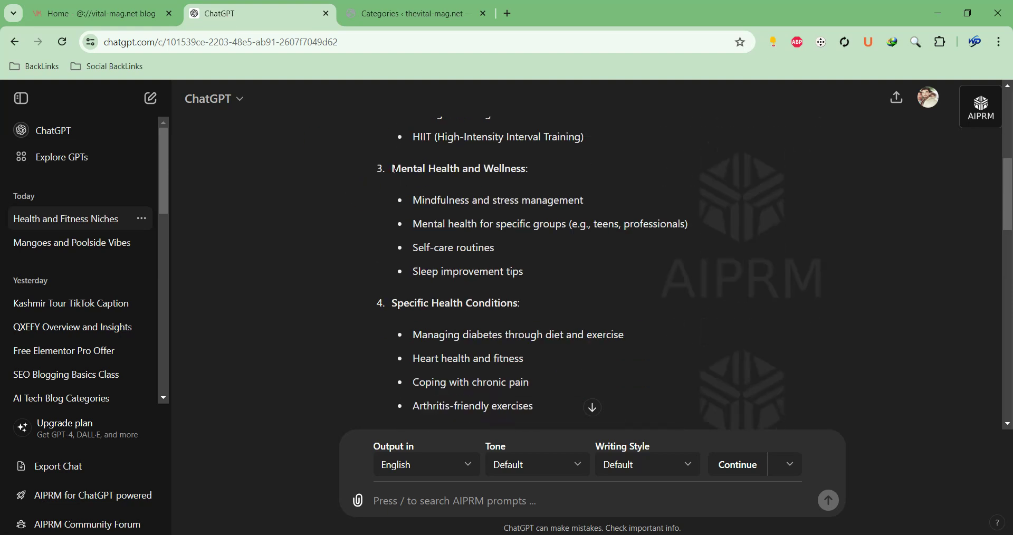
left_click_drag(389, 169, 463, 169)
key("ctrl+c")
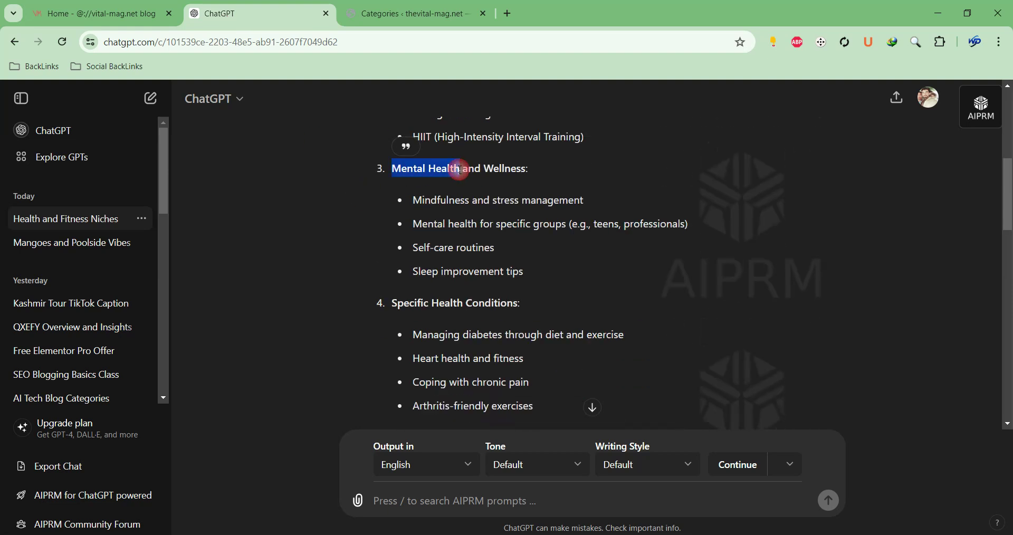
left_click(379, 14)
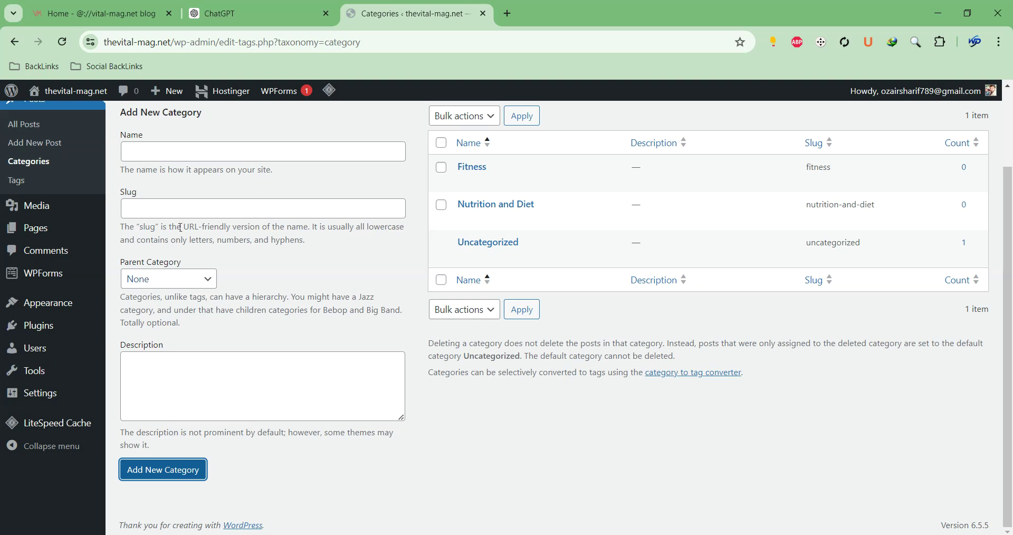
left_click(140, 153)
key("ctrl+v")
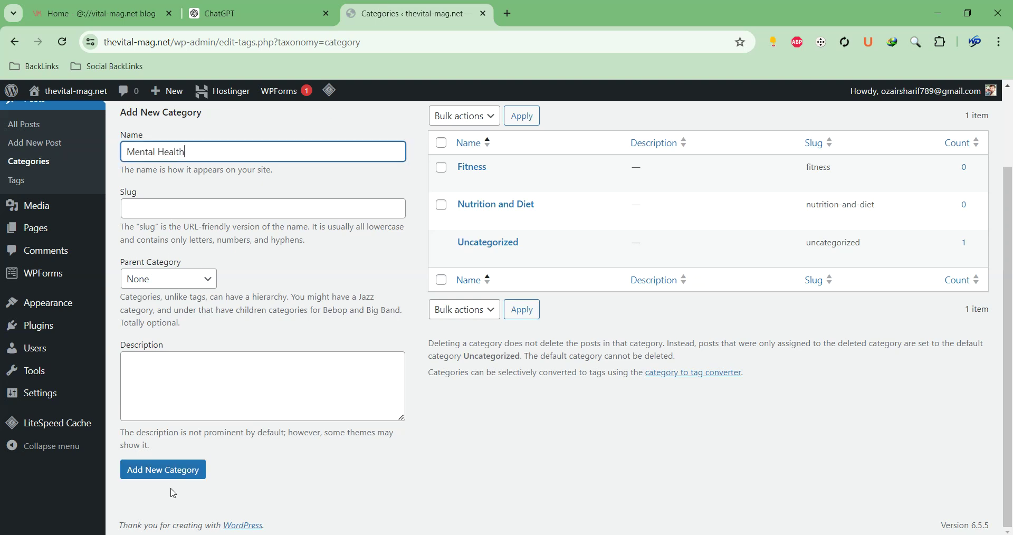
left_click(172, 470)
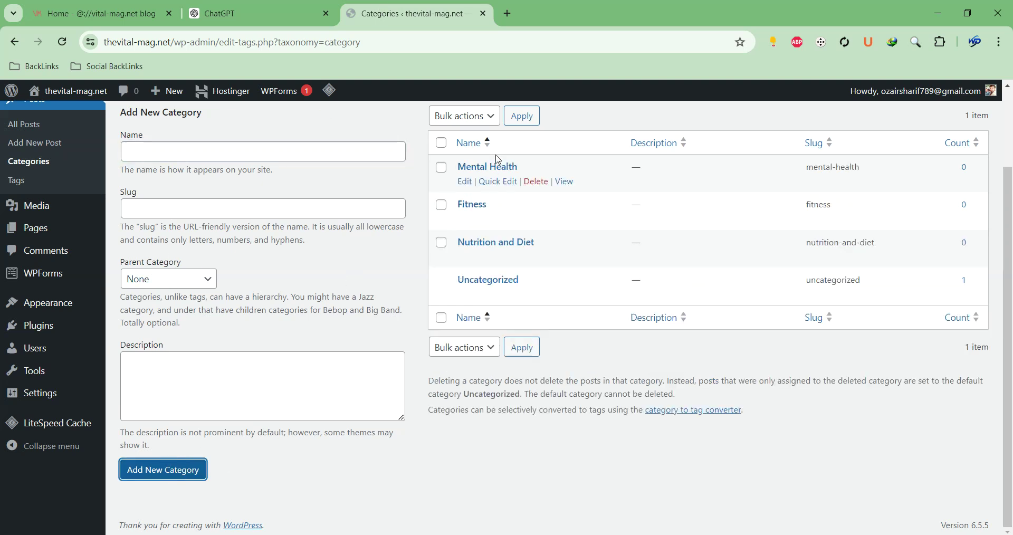
left_click(258, 15)
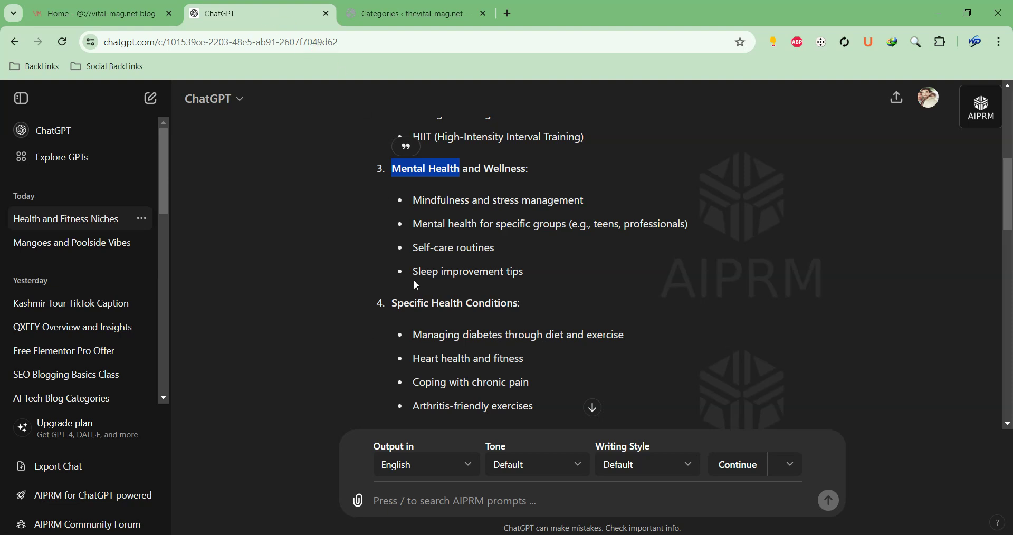
scroll(432, 305, "down", 5)
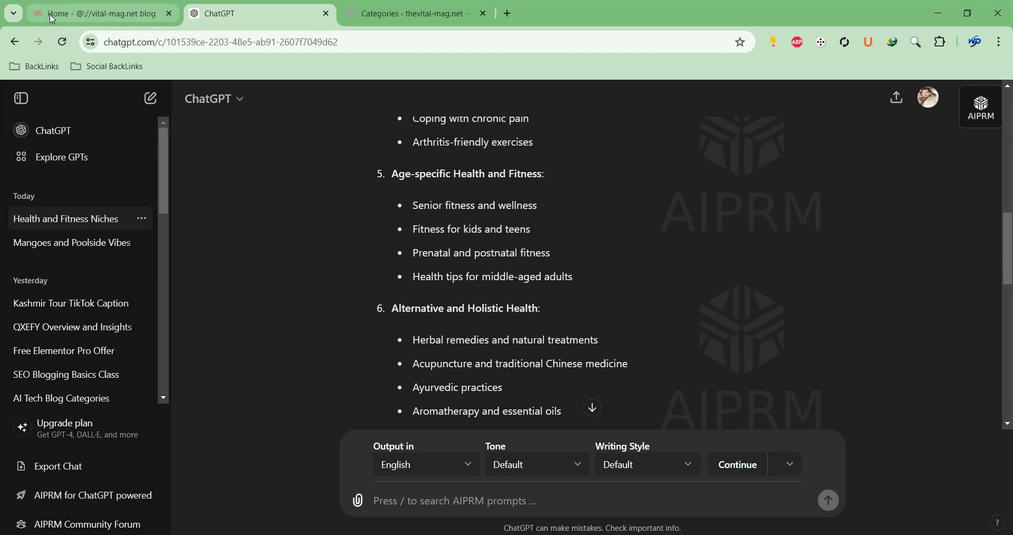
left_click(124, 24)
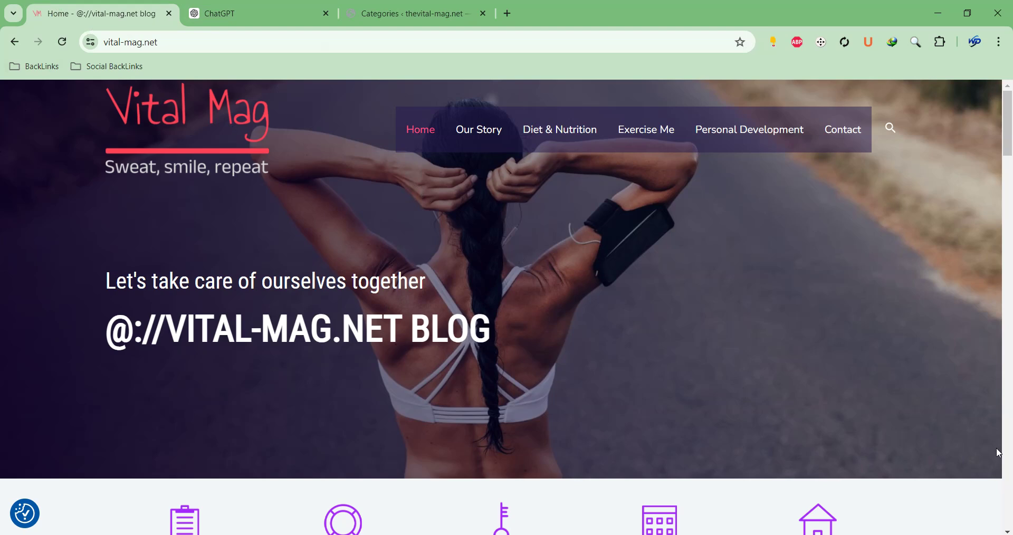
Add Technology in Health as a category, copied from heading 7
left_click(254, 9)
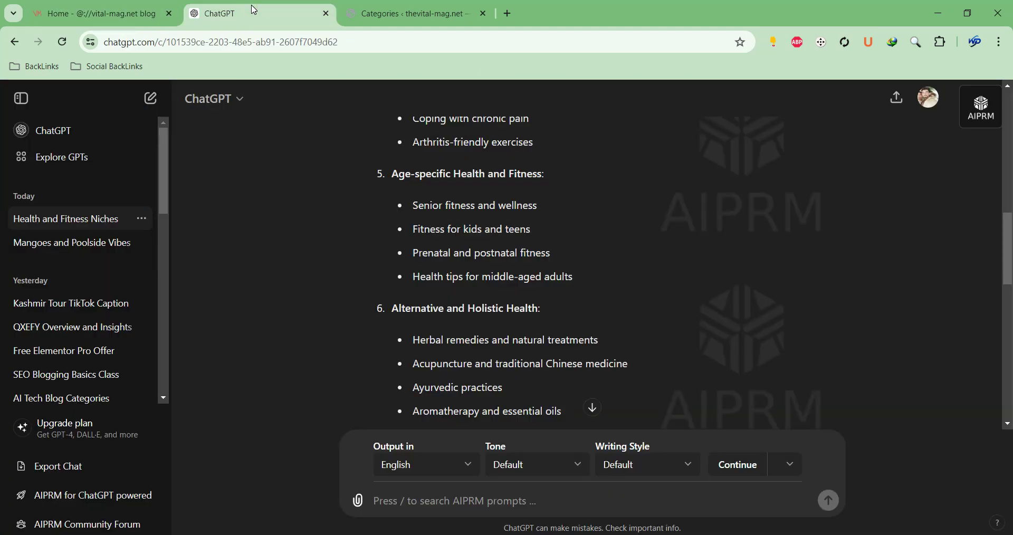
scroll(449, 258, "down", 3)
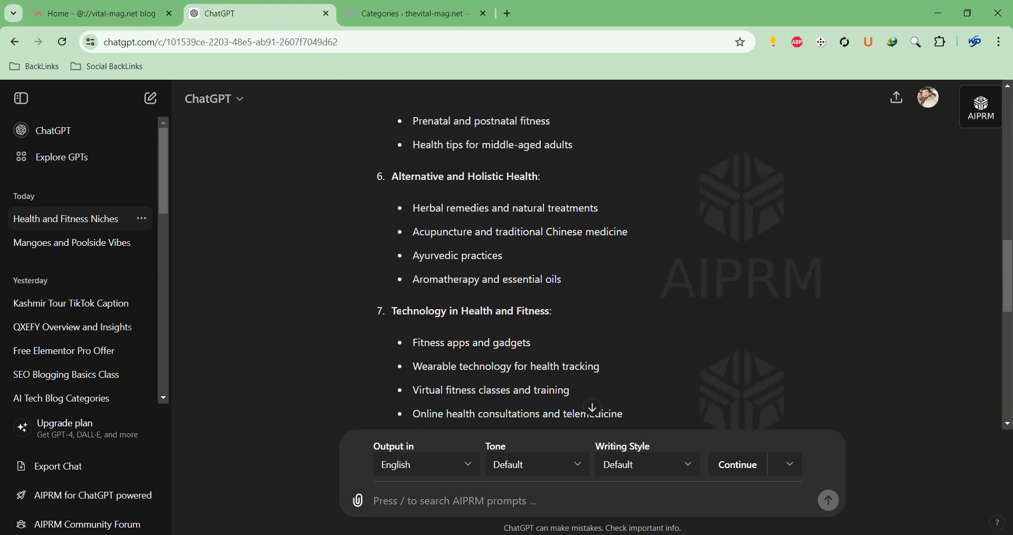
left_click_drag(392, 311, 494, 313)
key("ctrl+c")
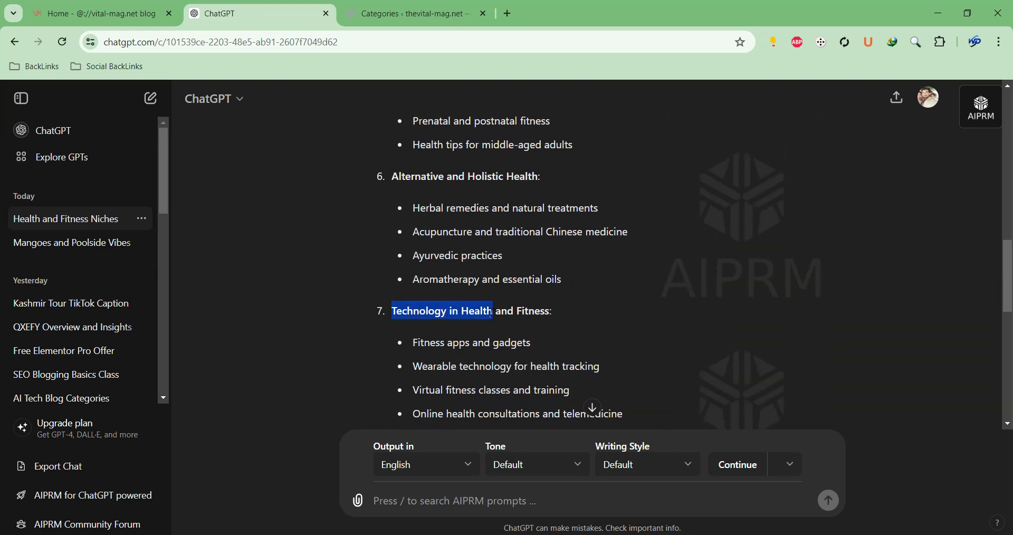
left_click(406, 13)
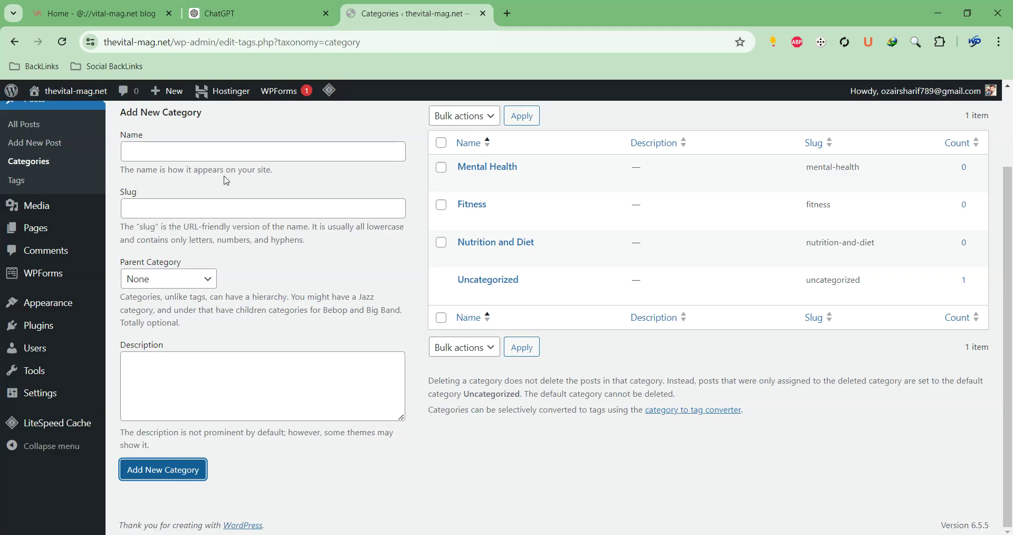
left_click(215, 152)
key("ctrl+v")
left_click(191, 470)
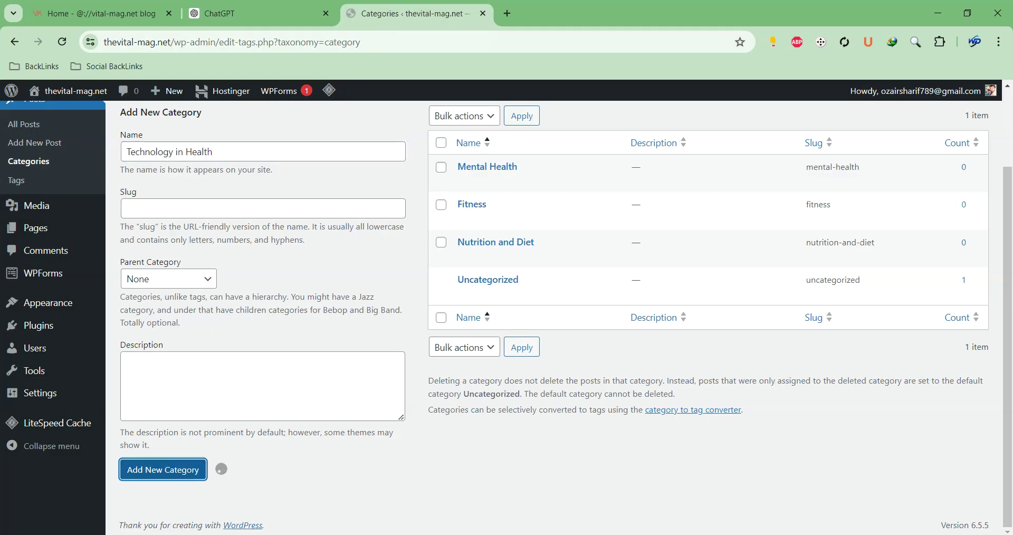
Copy Motivation from heading 8 into the new category name field
left_click(509, 504)
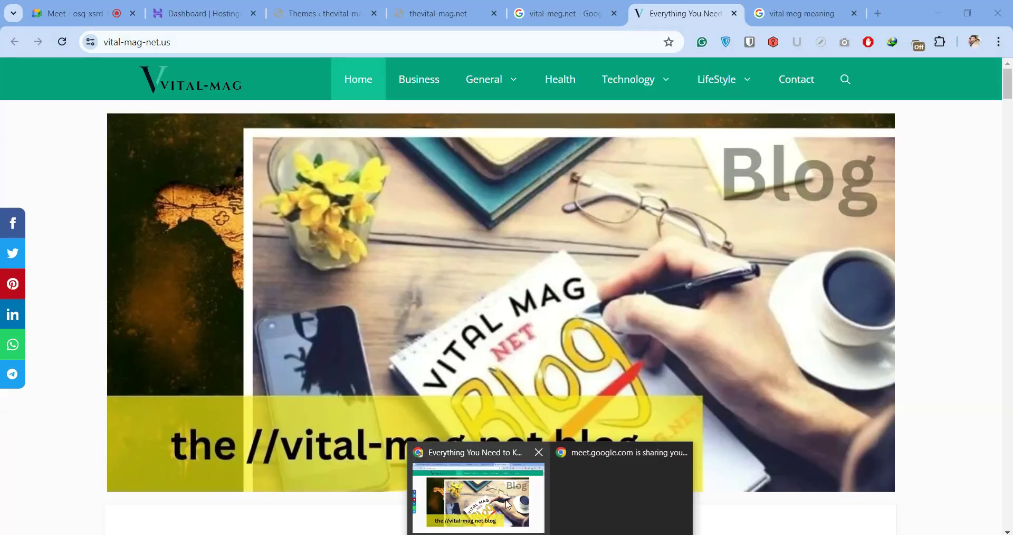
left_click(90, 15)
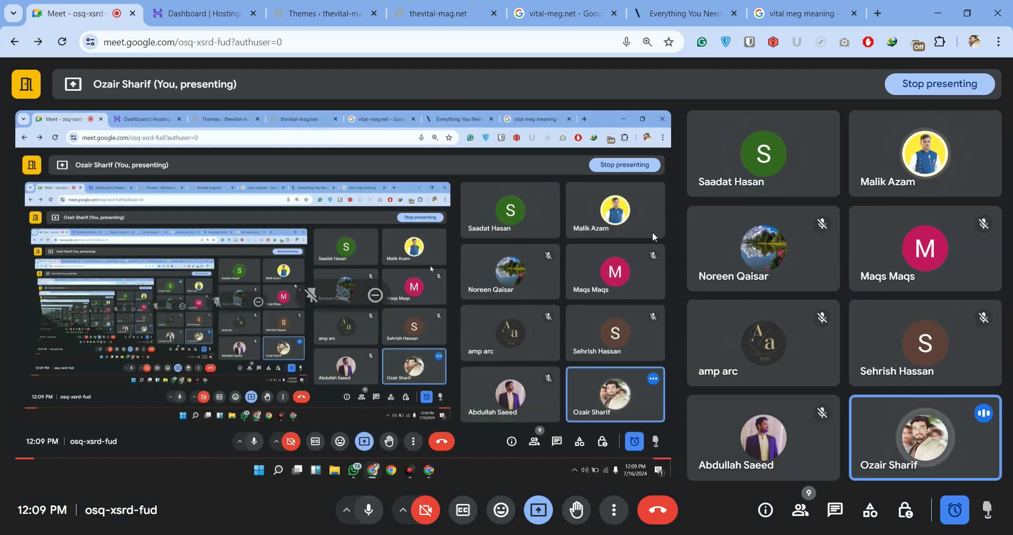
left_click(649, 507)
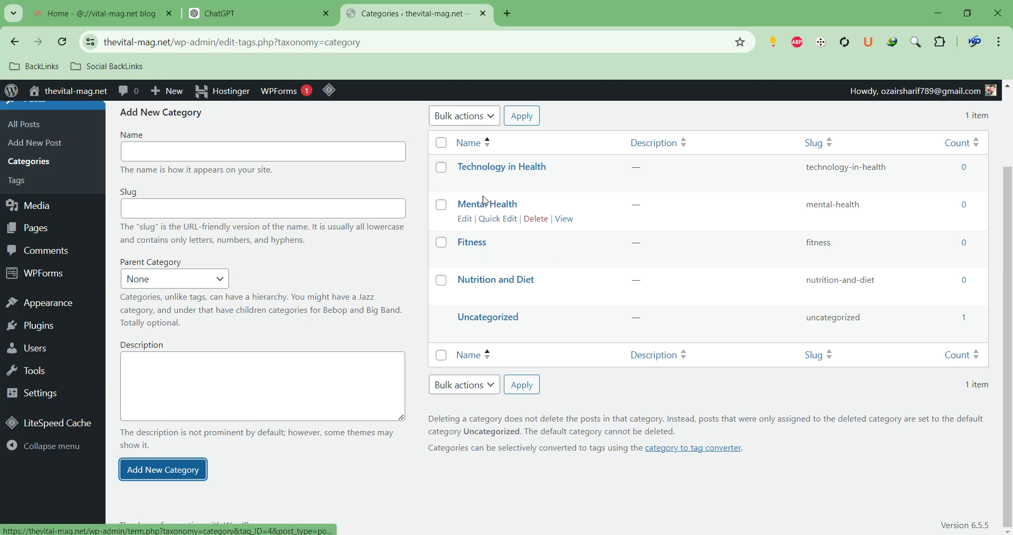
left_click(238, 14)
scroll(404, 243, "down", 2)
scroll(403, 240, "down", 1)
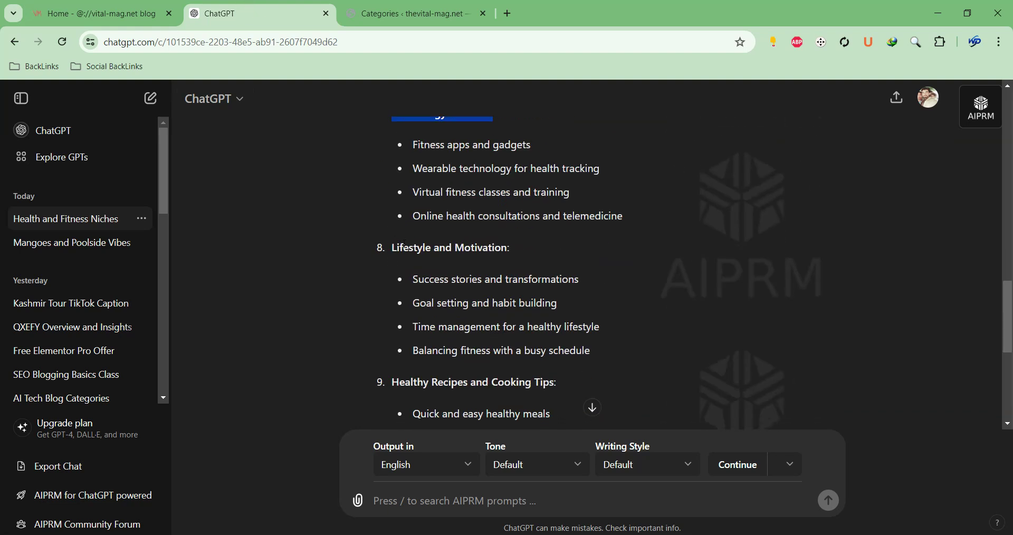
left_click_drag(455, 248, 506, 251)
key("ctrl+c")
left_click(361, 13)
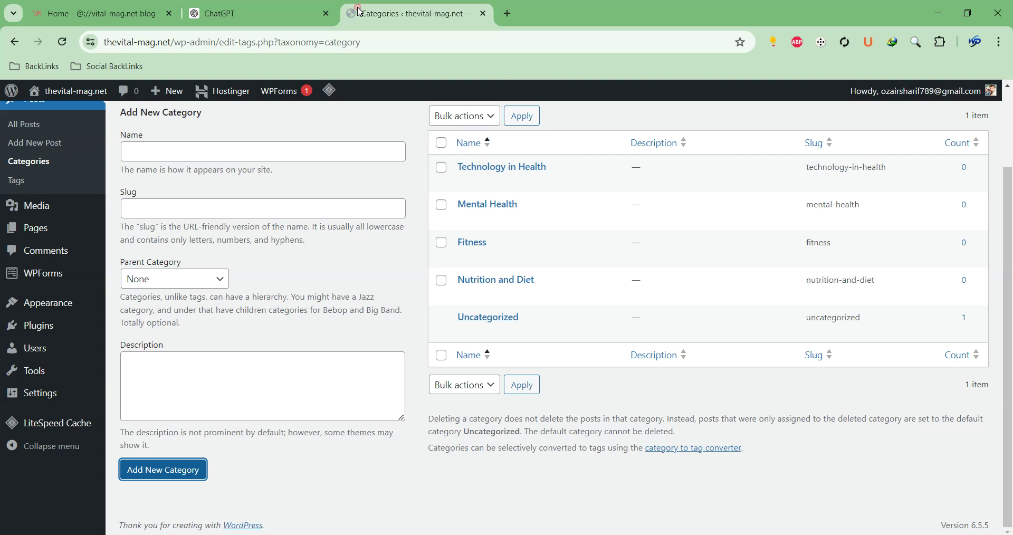
left_click(214, 153)
key("ctrl+v")
Add Motivation as a new post category
left_click(188, 475)
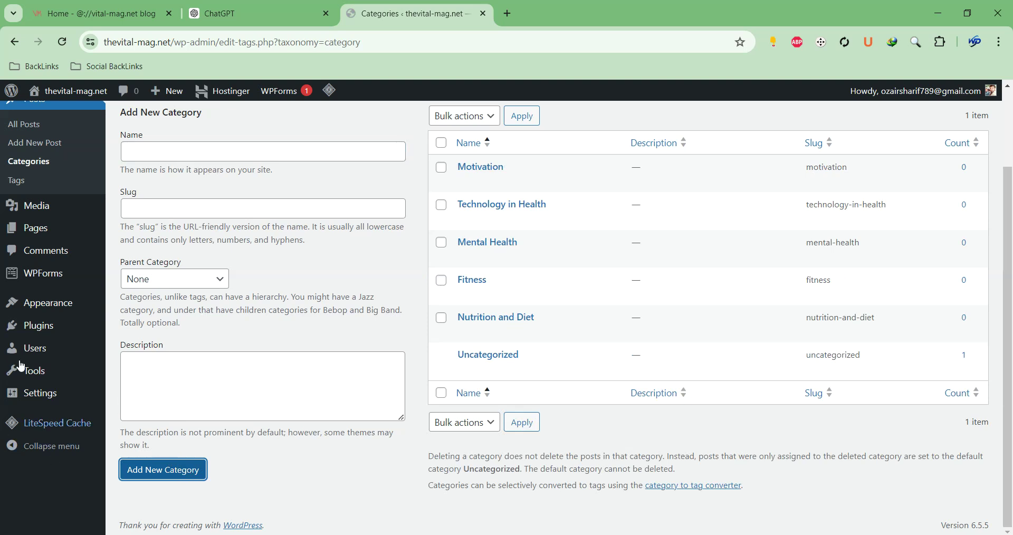
mouse_move(23, 221)
scroll(74, 289, "up", 2)
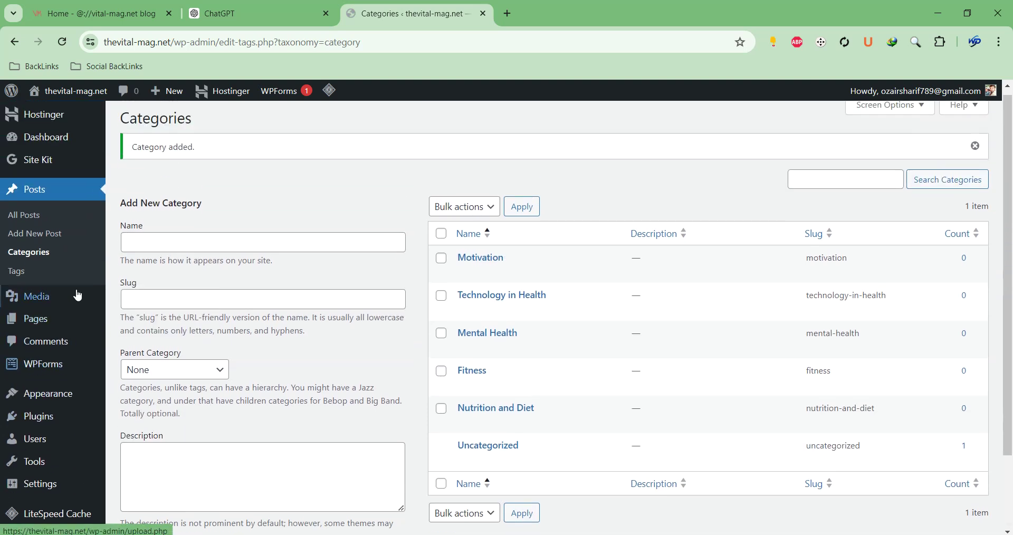
mouse_move(98, 331)
From the All Pages list, open four Add New Page editors in separate tabs
left_click(134, 328)
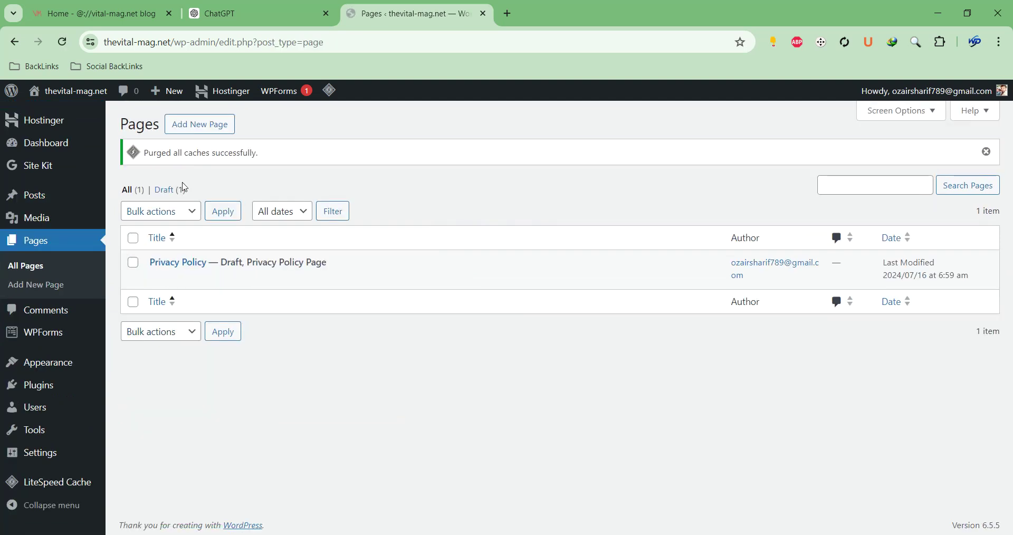
right_click(176, 137)
left_click(212, 140)
right_click(209, 125)
left_click(239, 138)
right_click(211, 124)
left_click(232, 136)
right_click(218, 121)
left_click(228, 131)
Title the first new page 'About Us' and put the cursor in its body
left_click(421, 15)
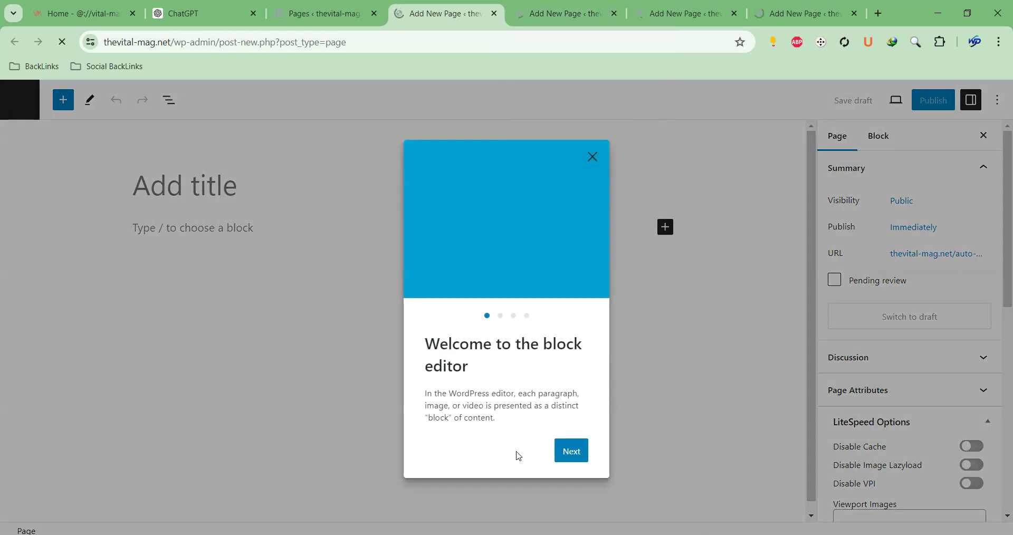
left_click(592, 163)
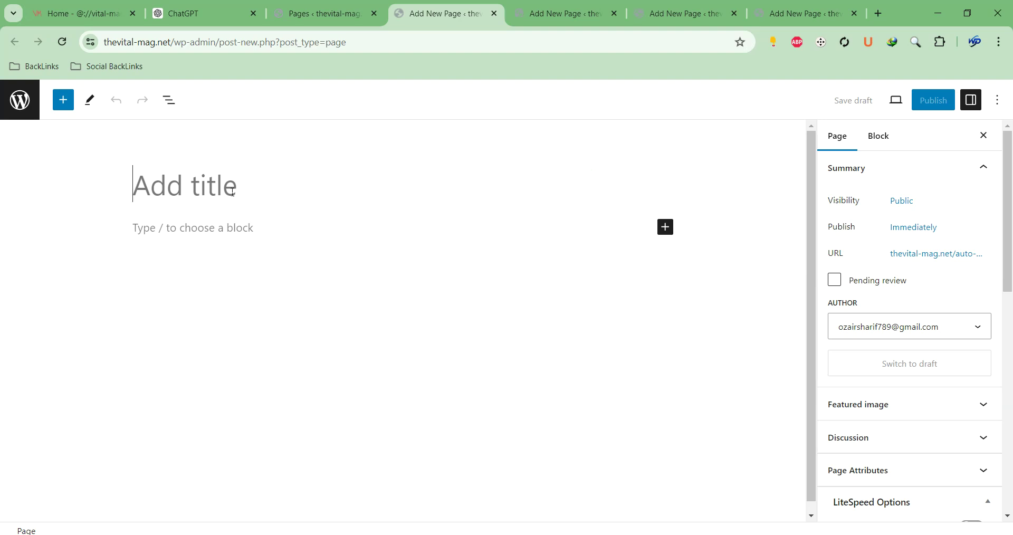
type("About ")
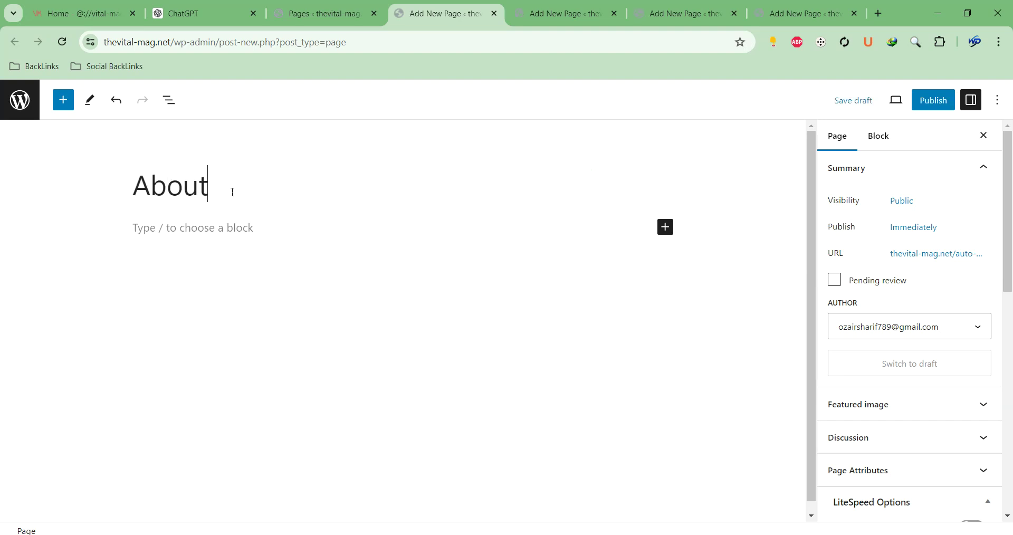
type("us")
key("BackSpace")
key("BackSpace")
type("Us")
left_click(342, 226)
Ask ChatGPT to 'Write about us section of this niche', then stop the reply
left_click(254, 13)
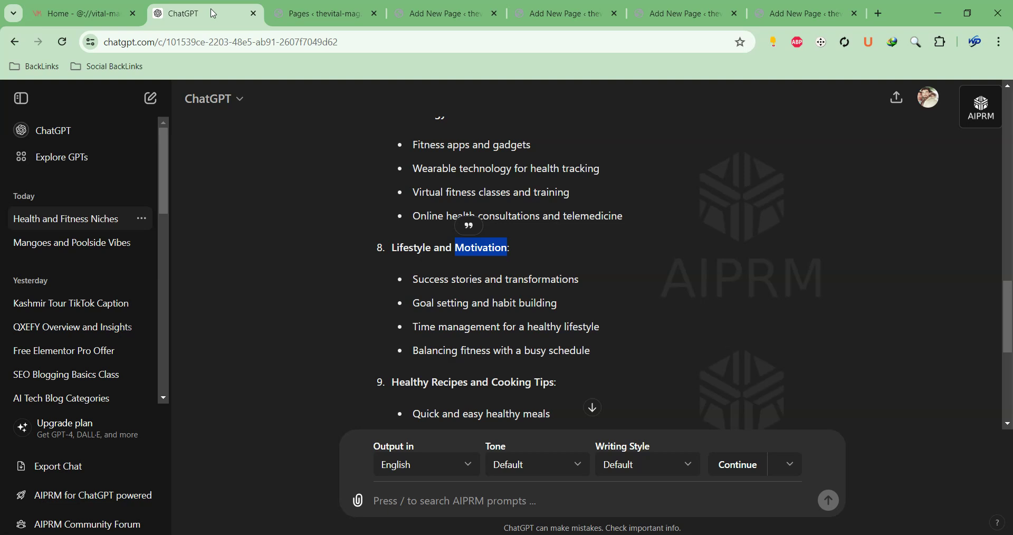
left_click(464, 505)
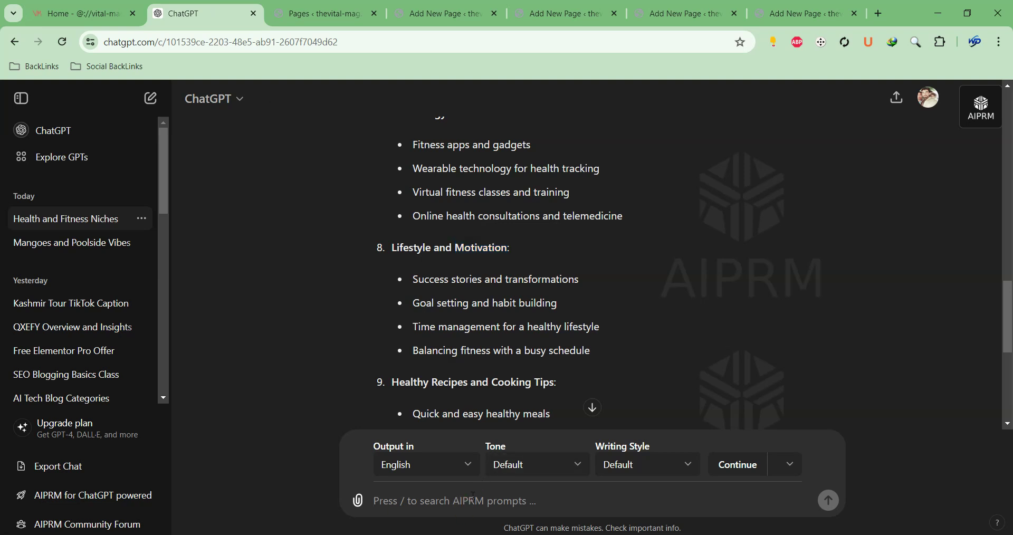
type("Write ab")
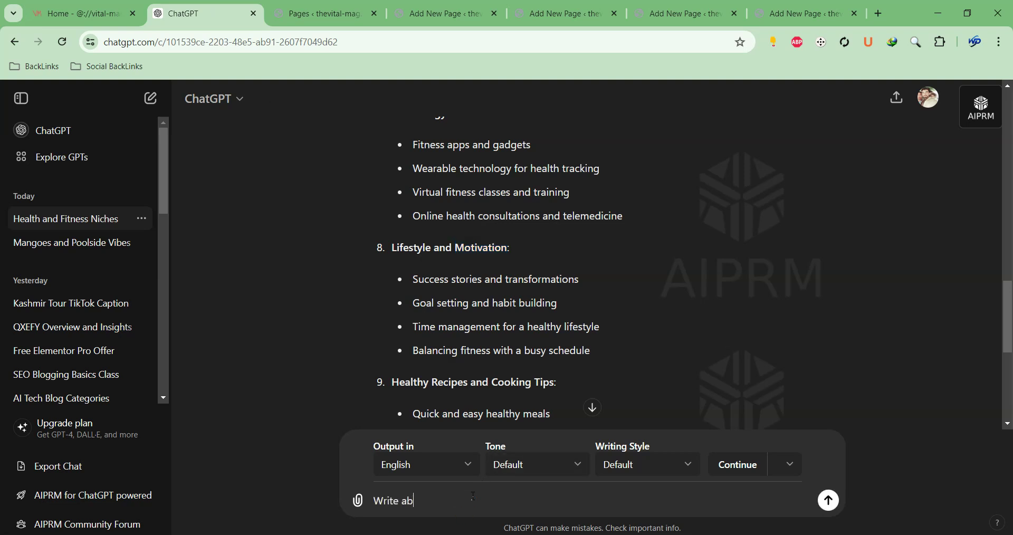
type("out us section of this niche")
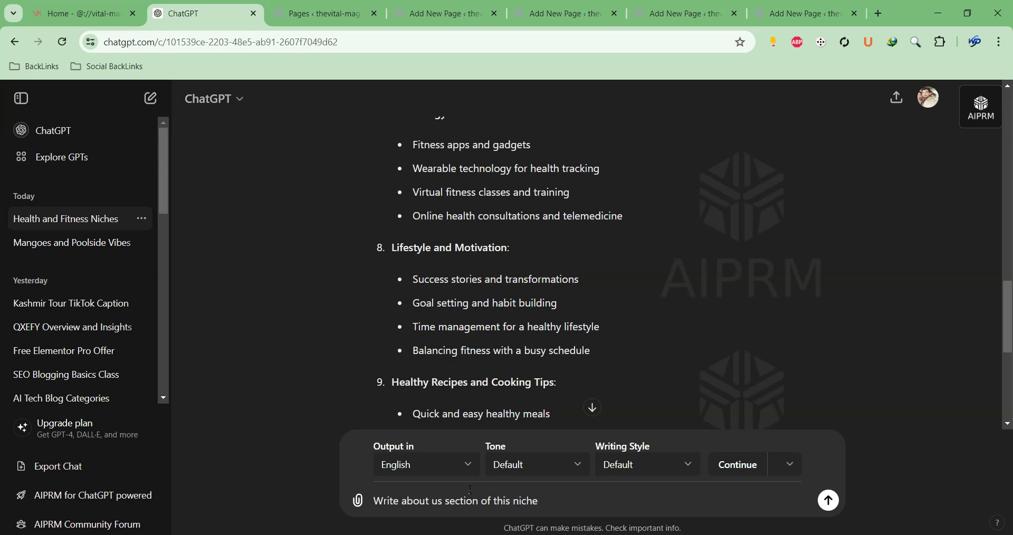
key("Return")
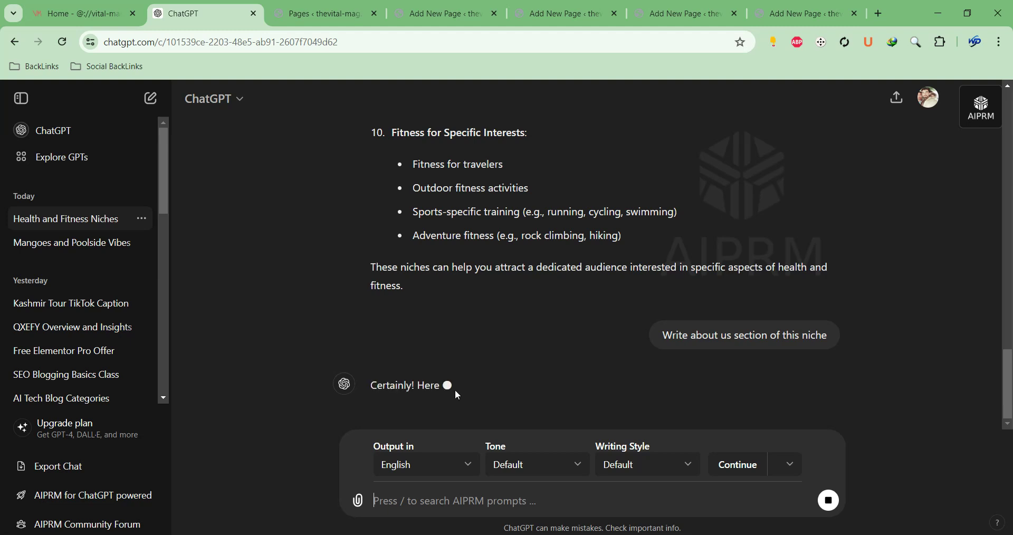
left_click(828, 500)
Send a follow-up giving the site name 'the vital mag' and its URL copied from WordPress
left_click(499, 506)
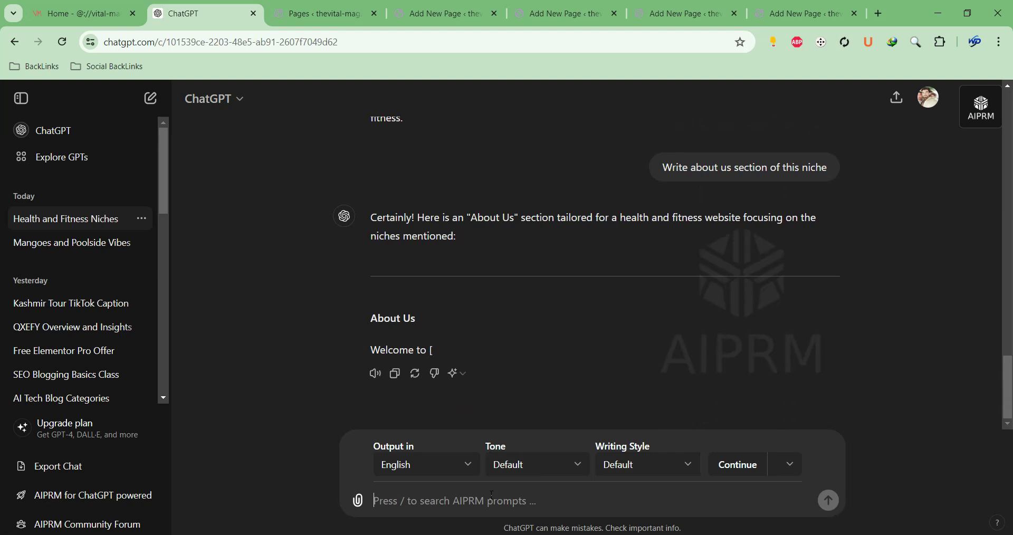
type("My ")
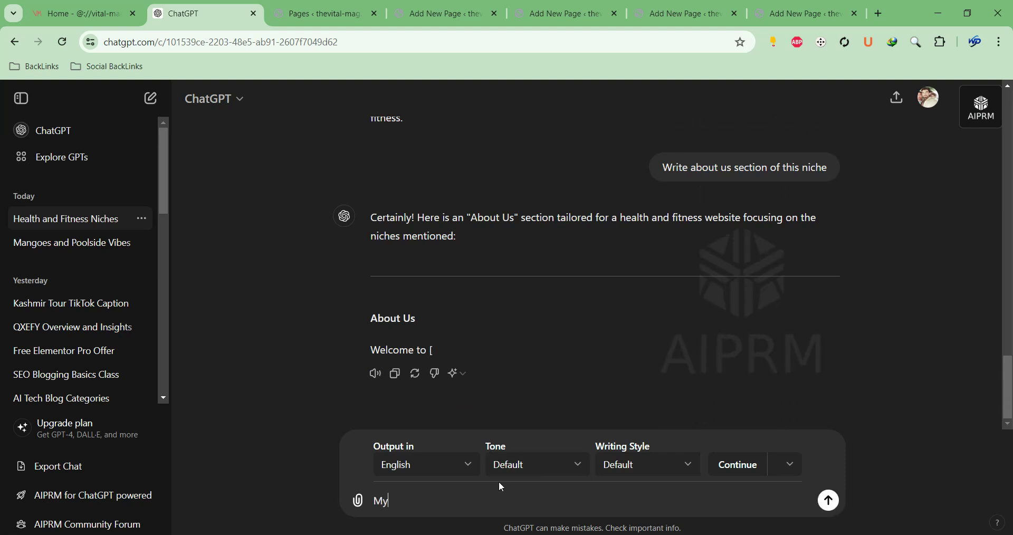
type("website name is")
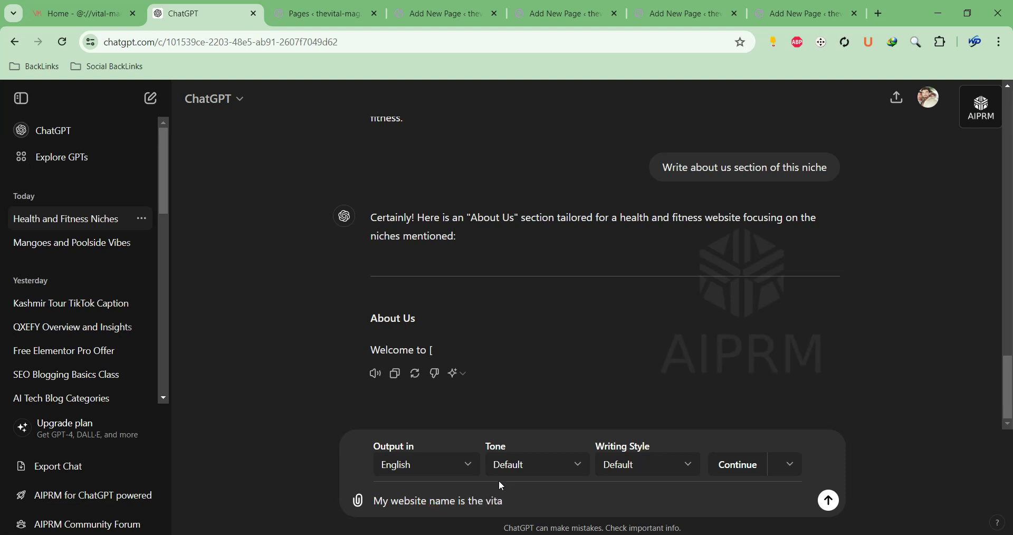
type("the vital mag and url \"\"")
left_click(319, 13)
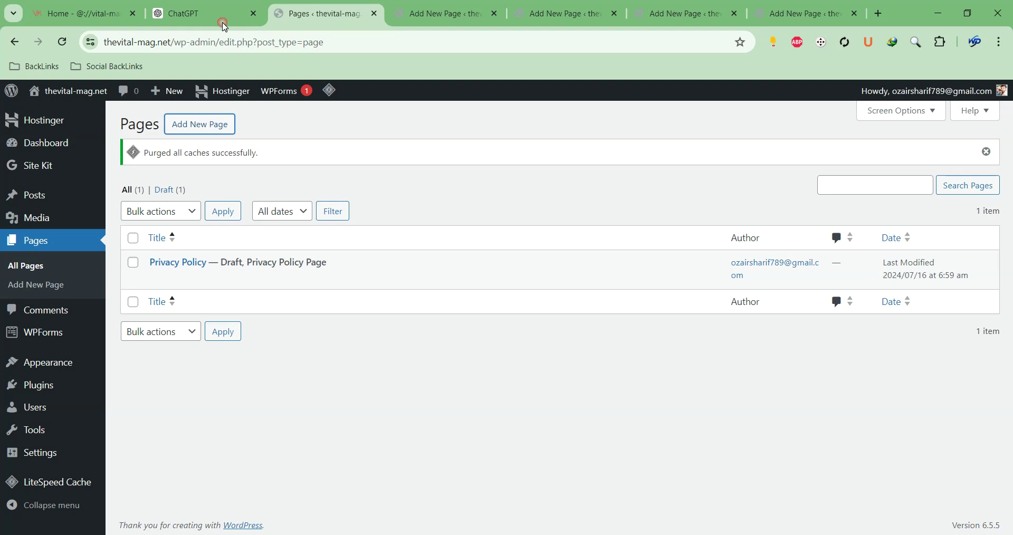
left_click_drag(176, 42, 63, 42)
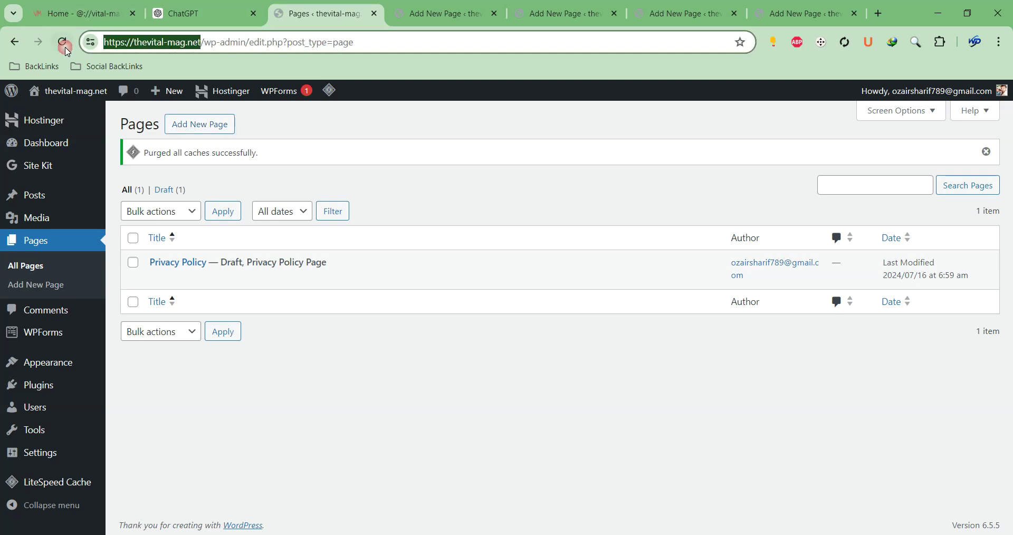
key("ctrl+c")
left_click(214, 2)
key("ctrl+v")
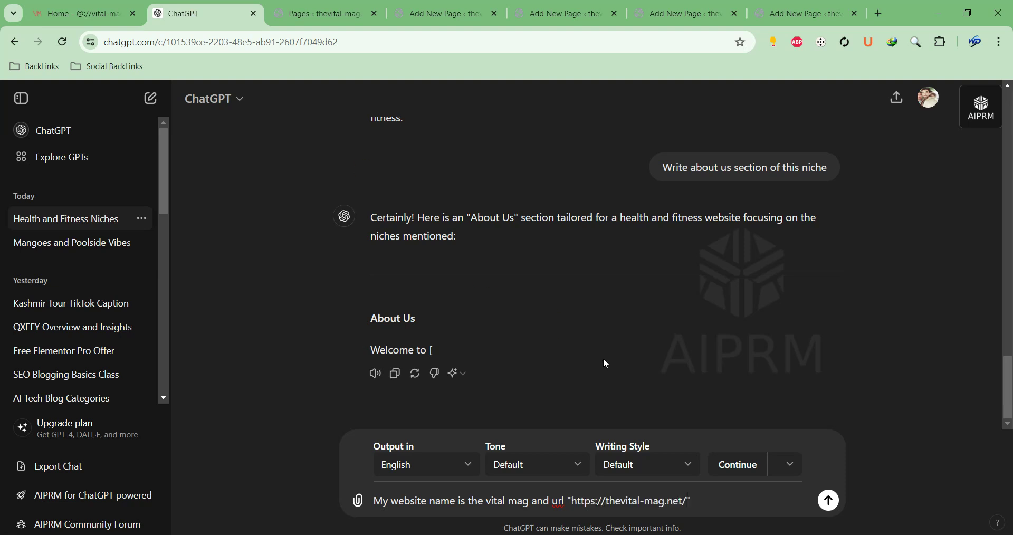
left_click(829, 502)
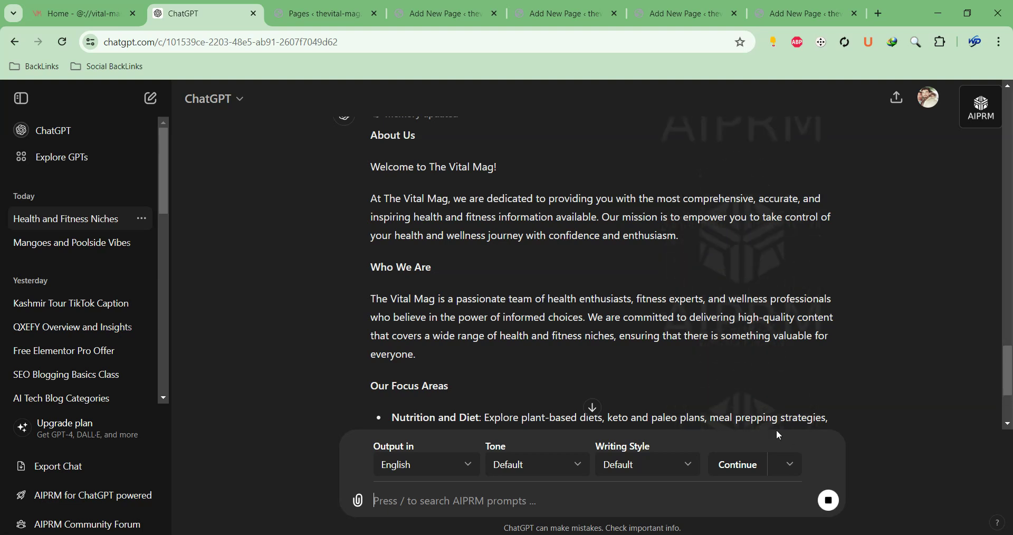
Select ChatGPT's full About Us reply and copy it
scroll(777, 430, "down", 4)
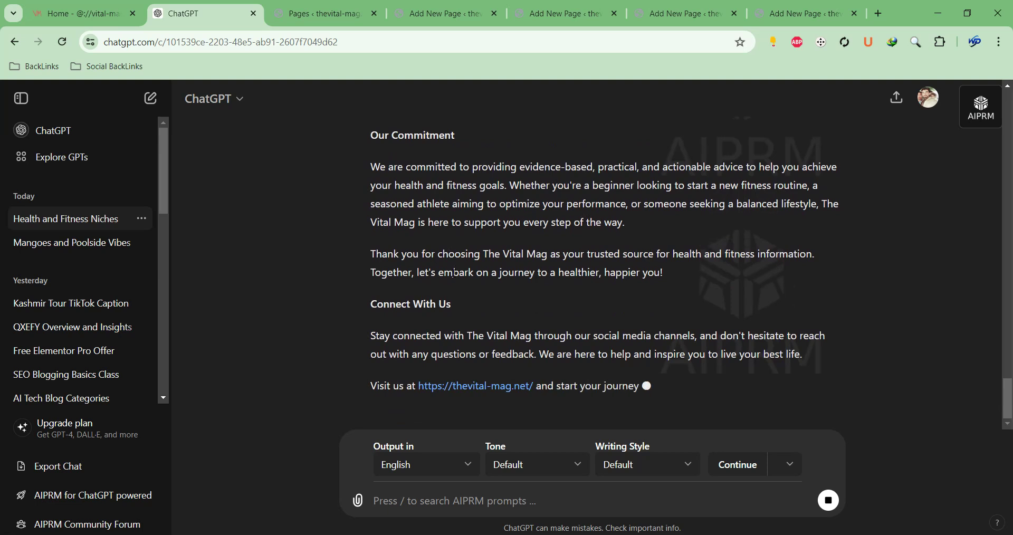
right_click(452, 273)
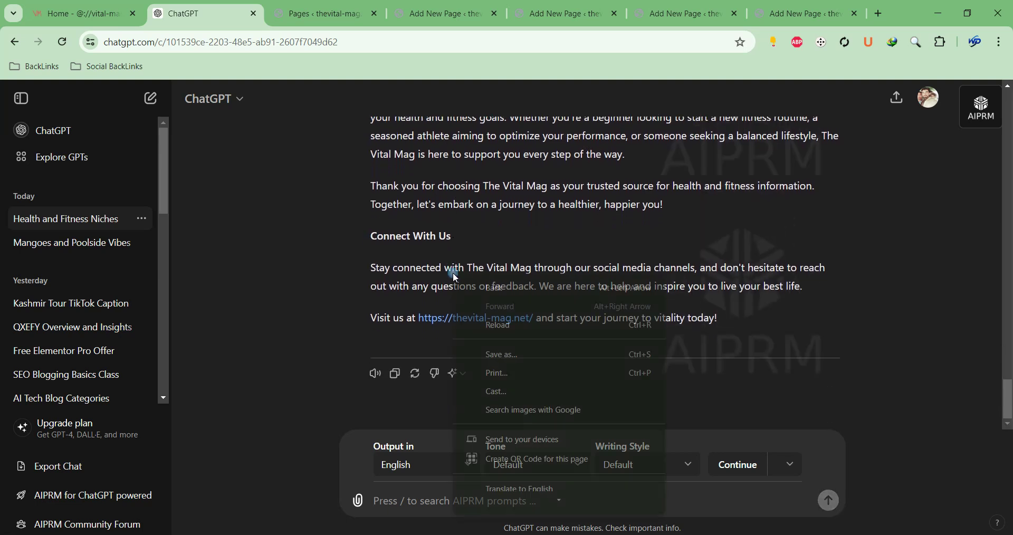
left_click(773, 299)
left_click_drag(719, 318, 418, 164)
left_click_drag(373, 137, 375, 137)
right_click(414, 150)
left_click(411, 130)
Paste the copied text into the About Us page and delete the duplicate About Us heading
left_click(319, 13)
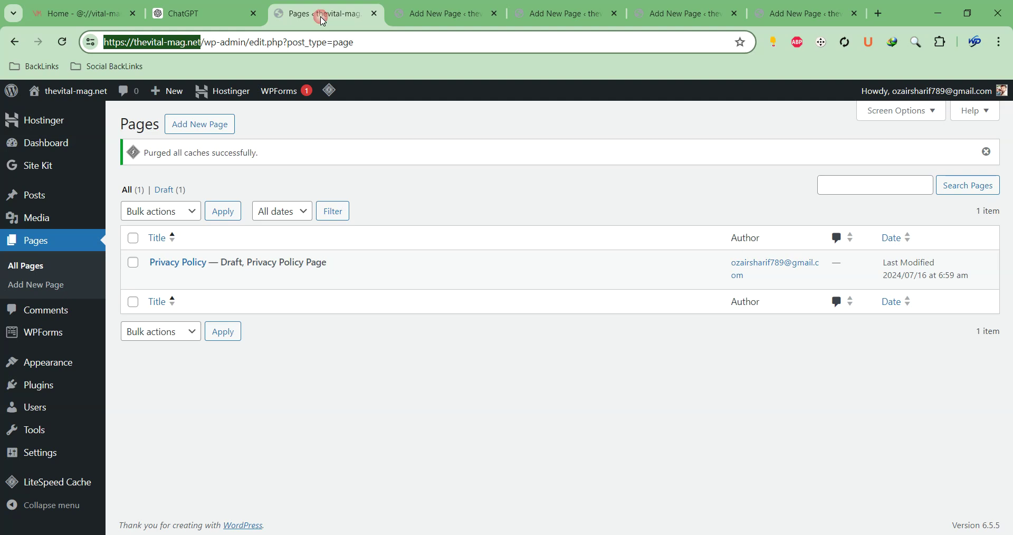
left_click(444, 12)
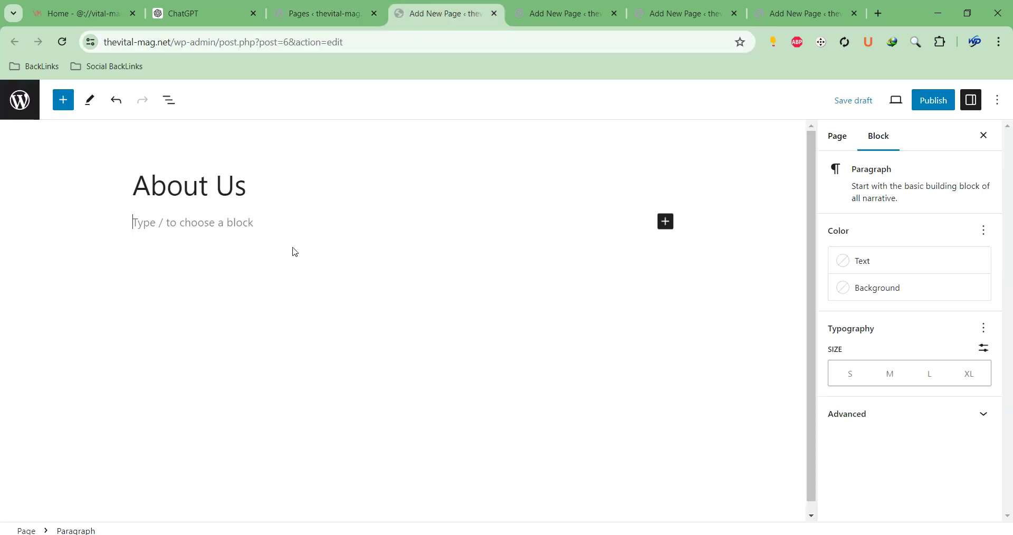
left_click(278, 230)
key("ctrl+v")
scroll(375, 262, "up", 12)
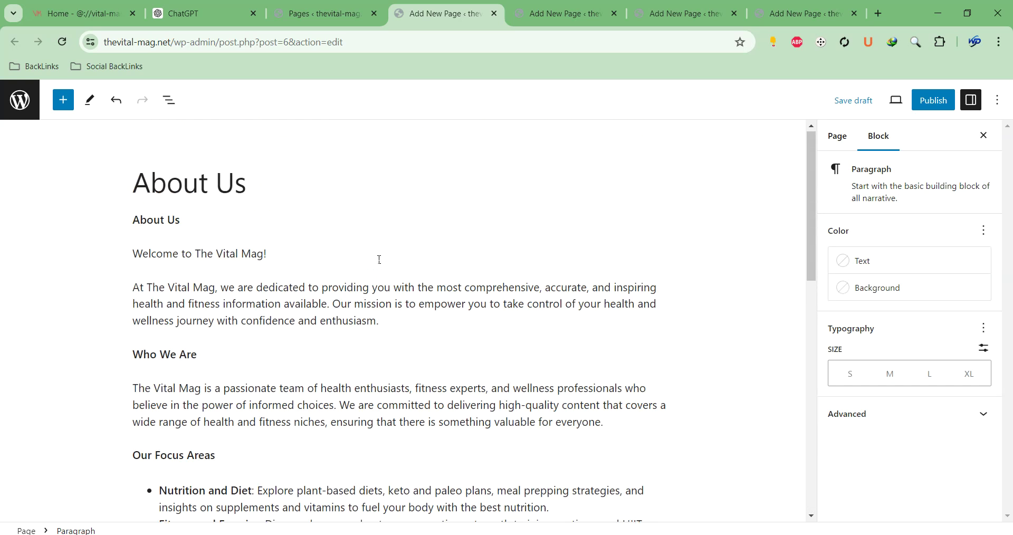
triple_click(168, 222)
key("BackSpace")
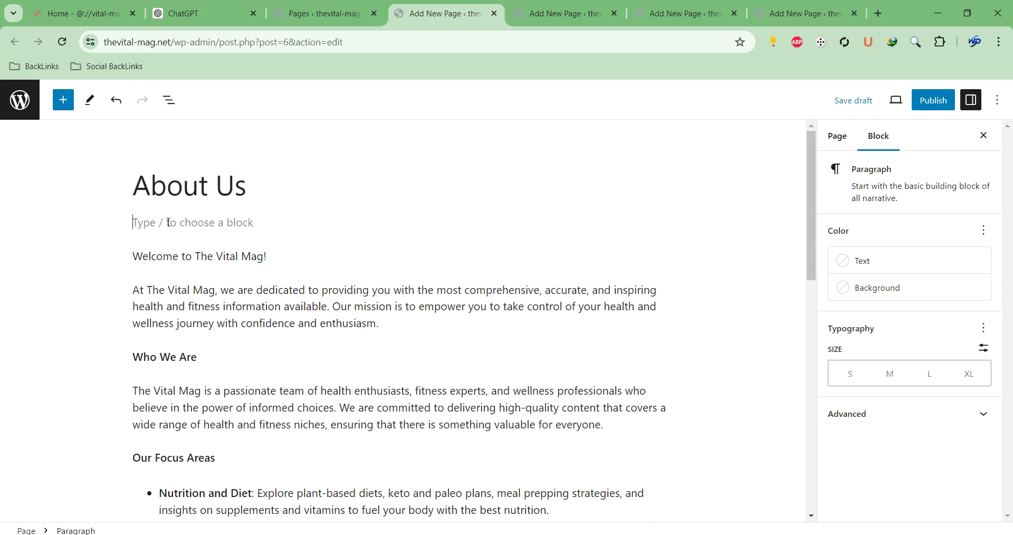
key("BackSpace")
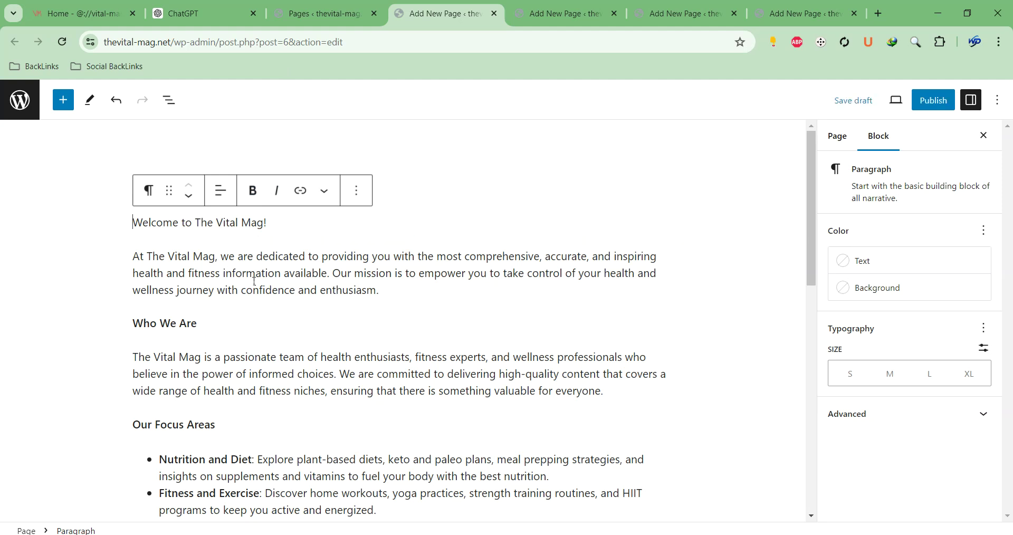
scroll(254, 281, "down", 12)
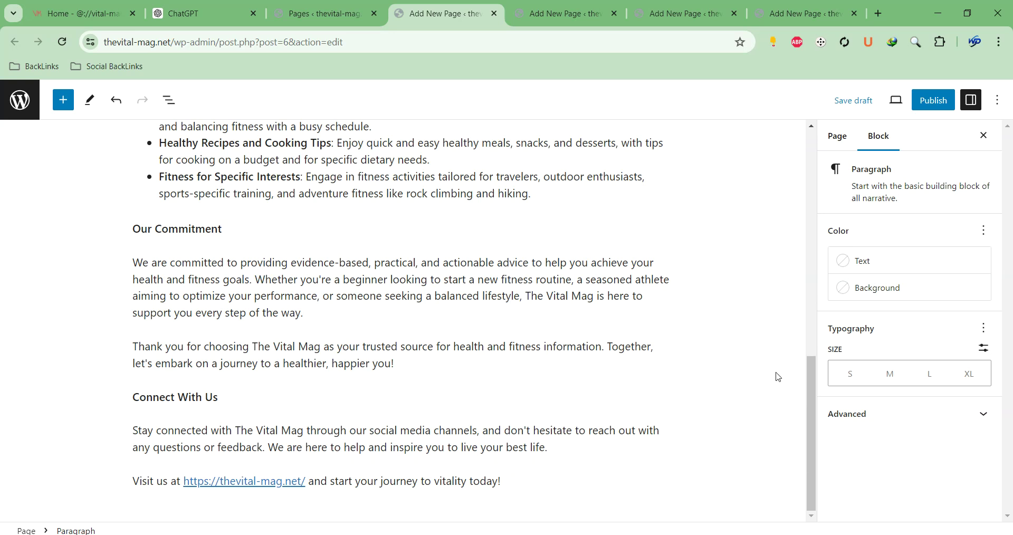
Publish the About Us page, confirming the publish prompt
key("ctrl+Home")
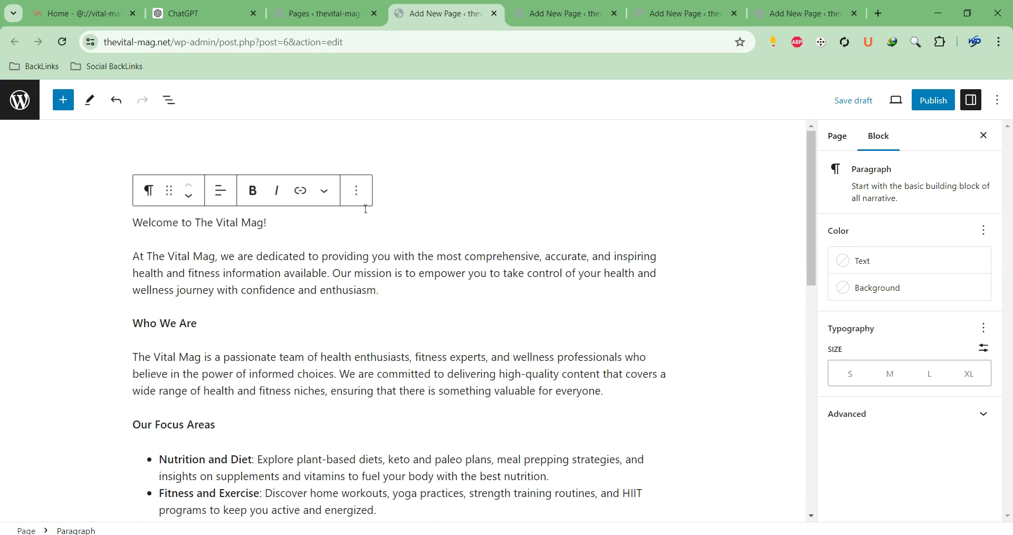
left_click(536, 180)
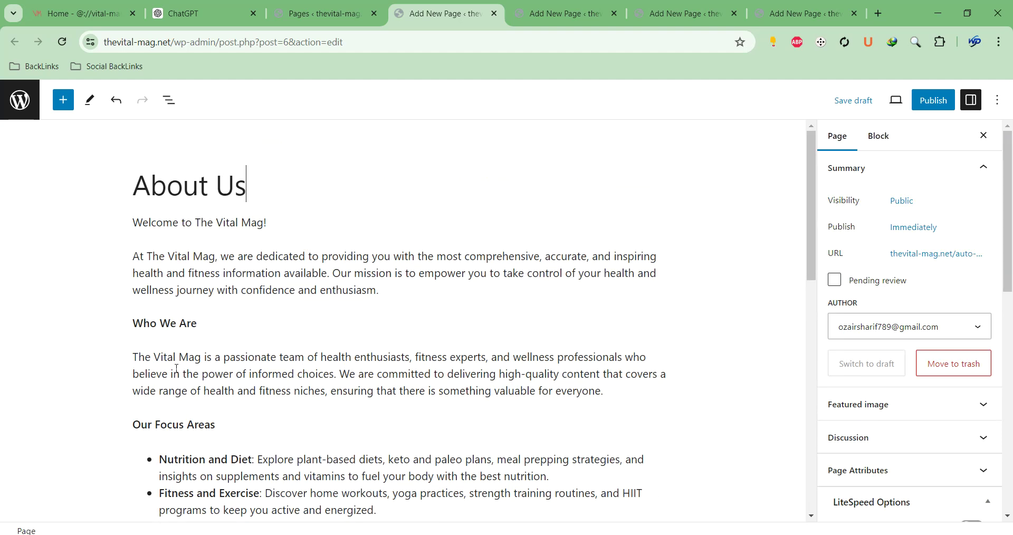
scroll(266, 261, "down", 10)
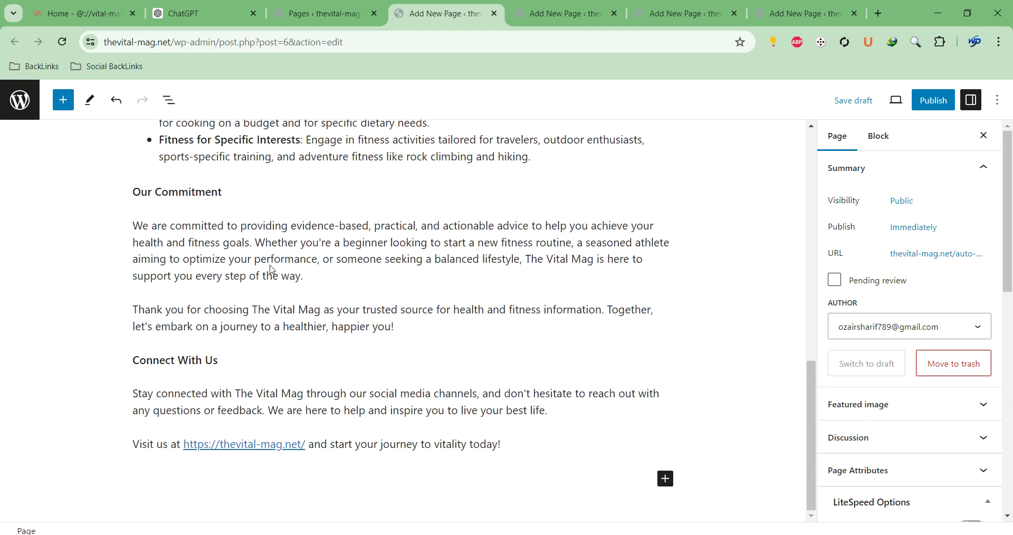
scroll(271, 265, "up", 10)
scroll(502, 365, "down", 10)
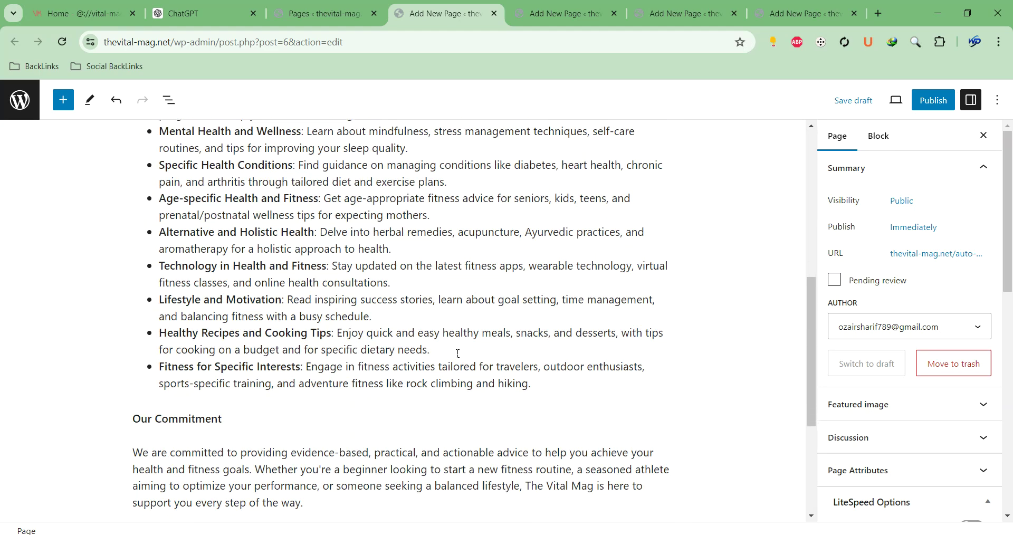
left_click(915, 104)
left_click(887, 101)
Title the next blank page 'Privacy Policy', then return to the About Us tab
left_click(554, 14)
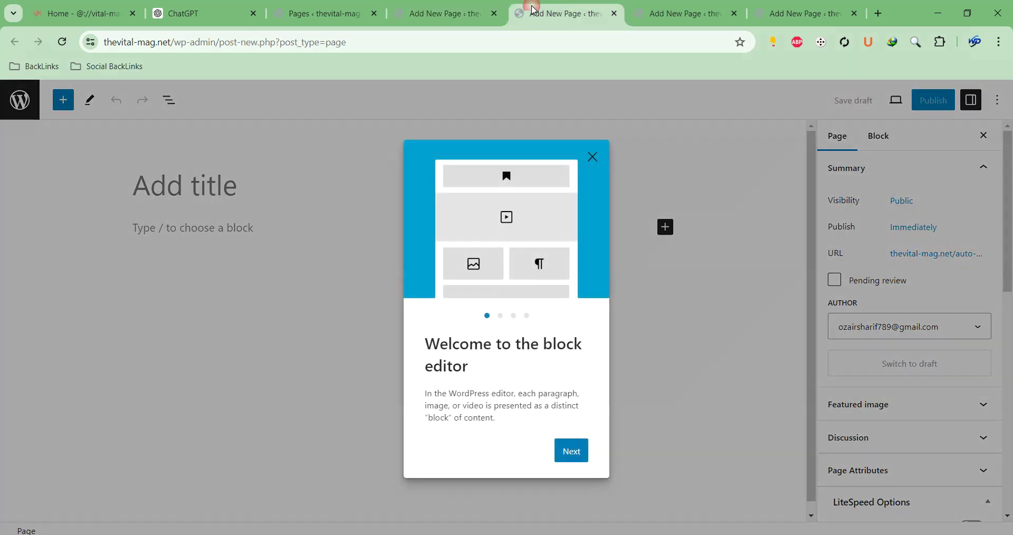
left_click(590, 156)
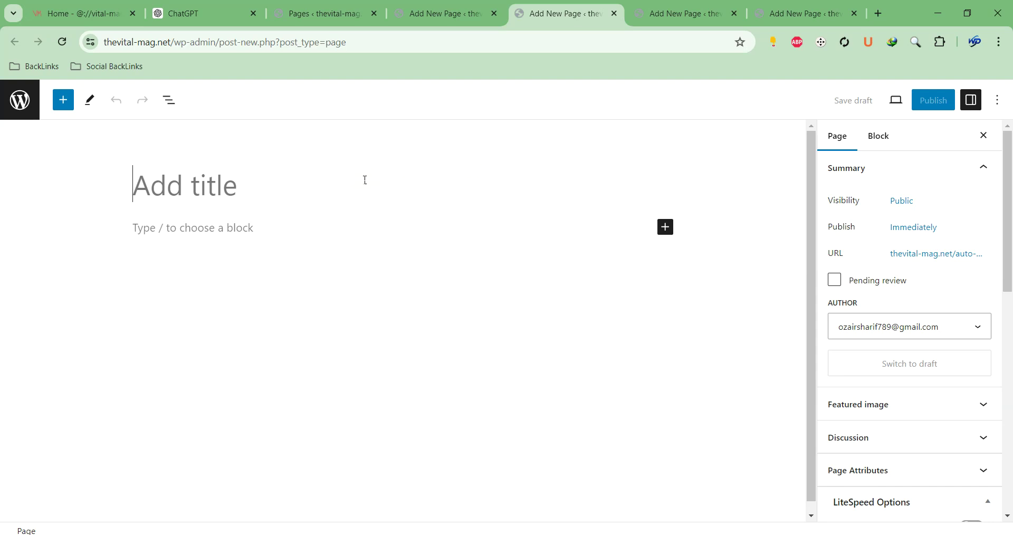
type("Priv")
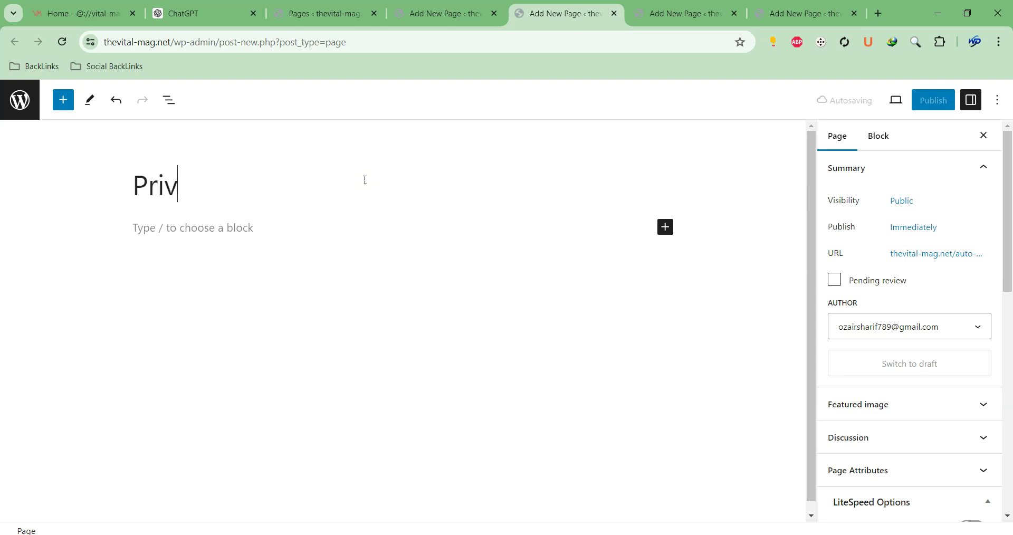
type("acy P")
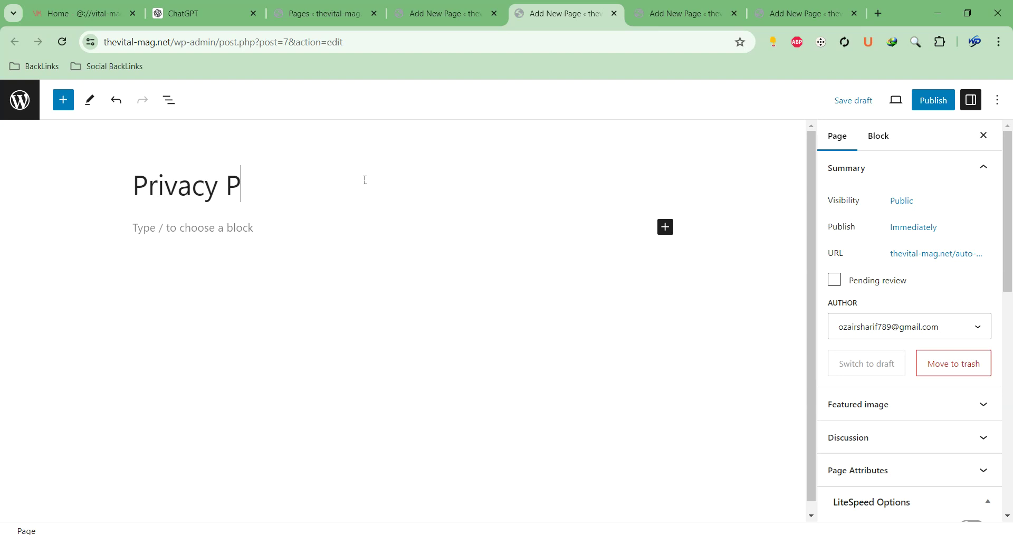
type("olicy")
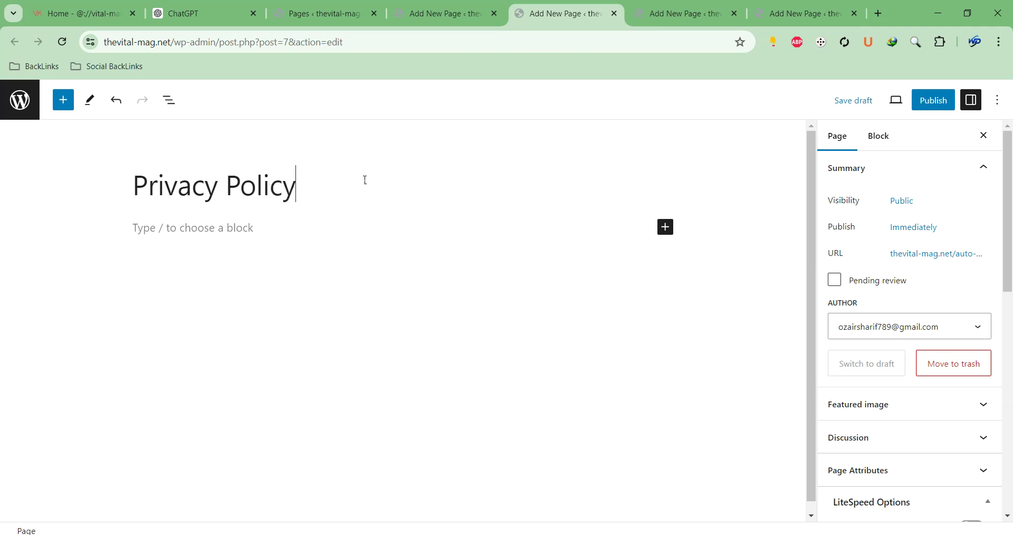
left_click(406, 17)
scroll(549, 181, "up", 15)
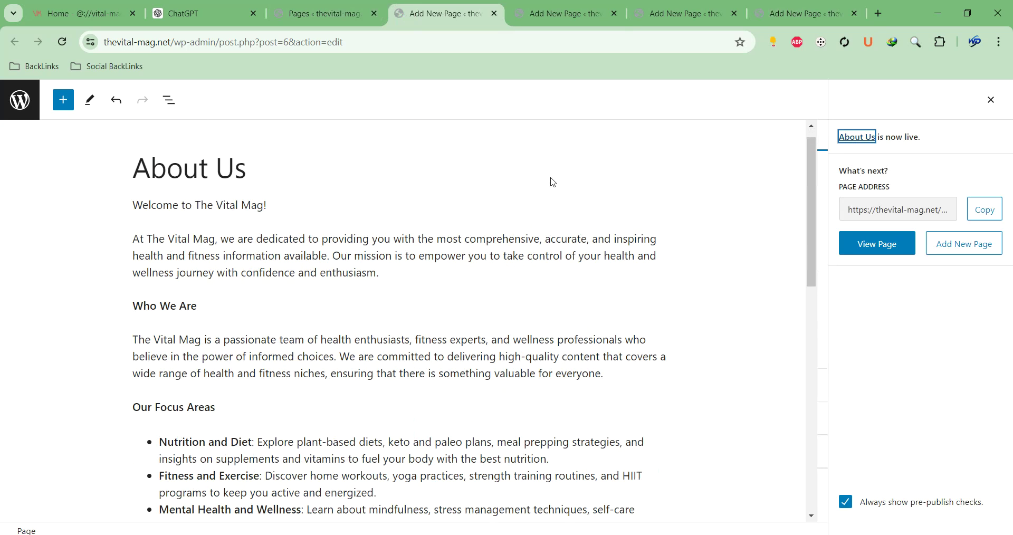
Search for a privacy policy generator, open privacypolicygenerator.info, tick Website and continue
left_click(417, 46)
type("privacy")
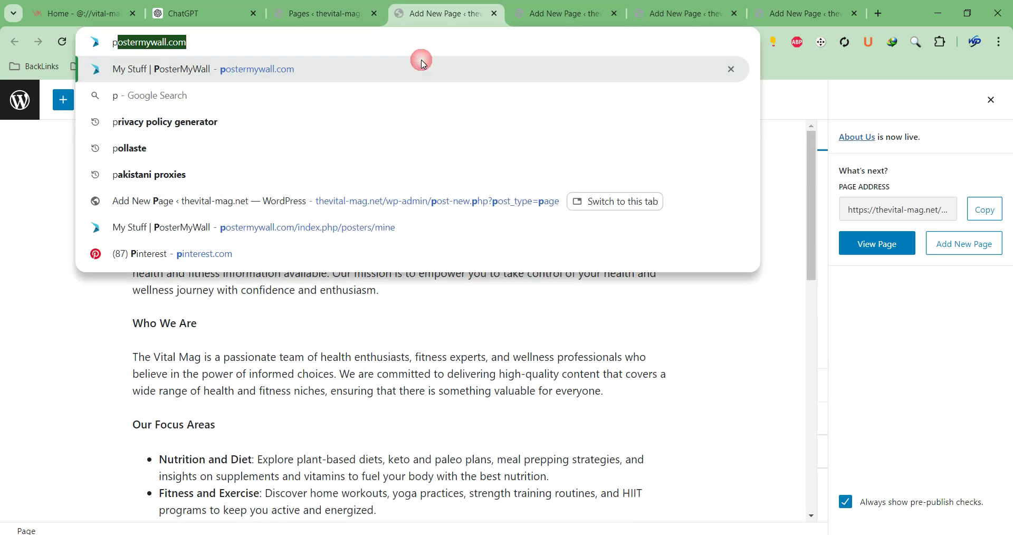
key("Down")
key("Down")
key("Return")
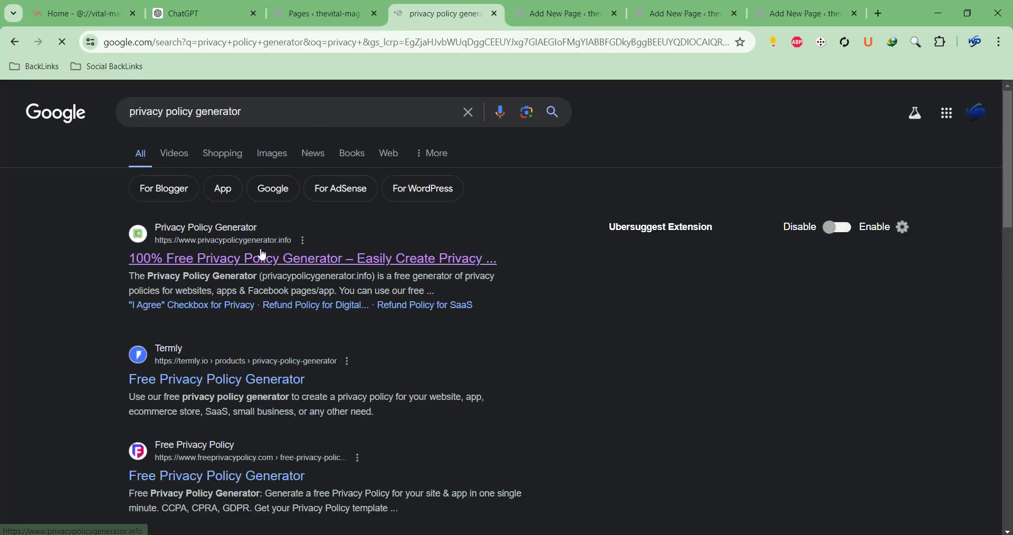
left_click(260, 257)
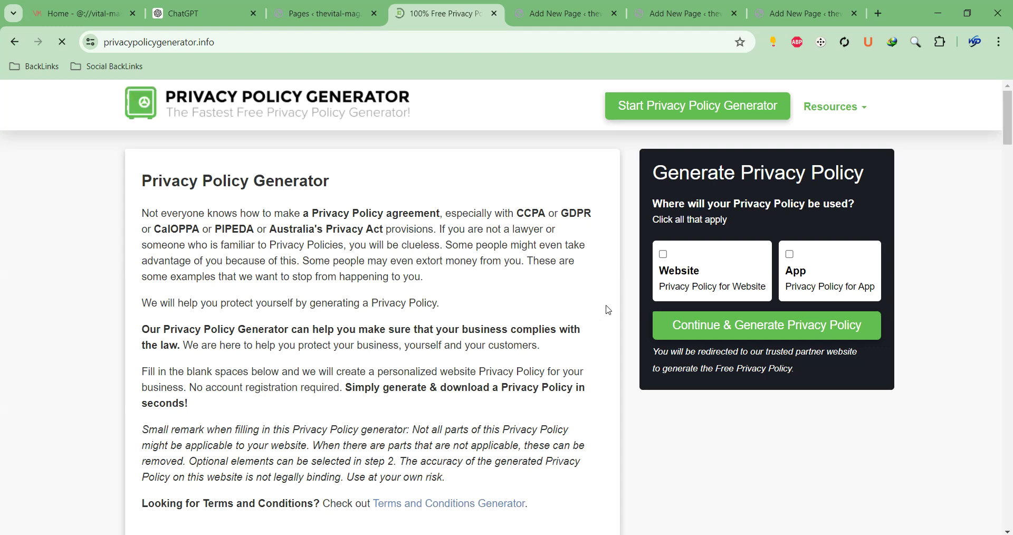
left_click(664, 255)
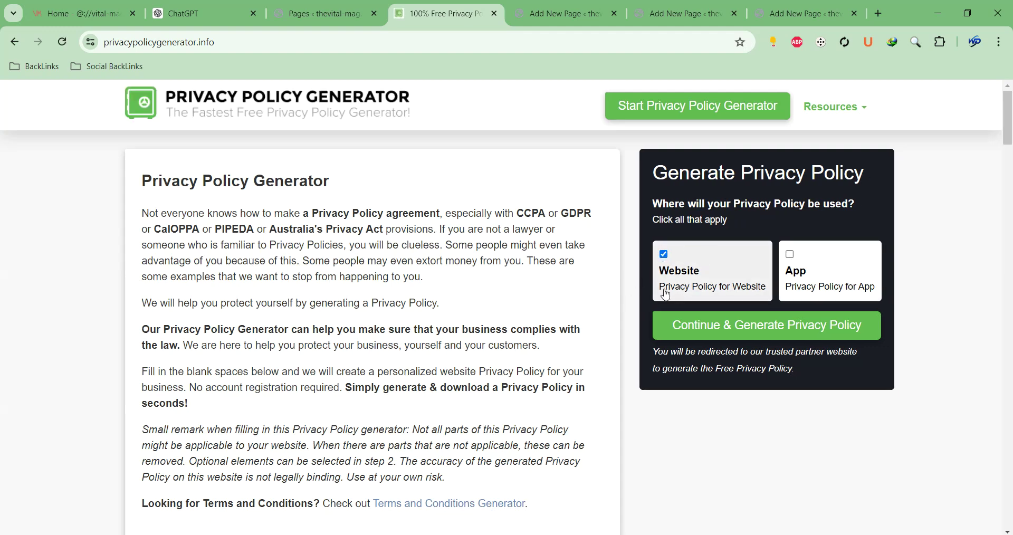
left_click(712, 334)
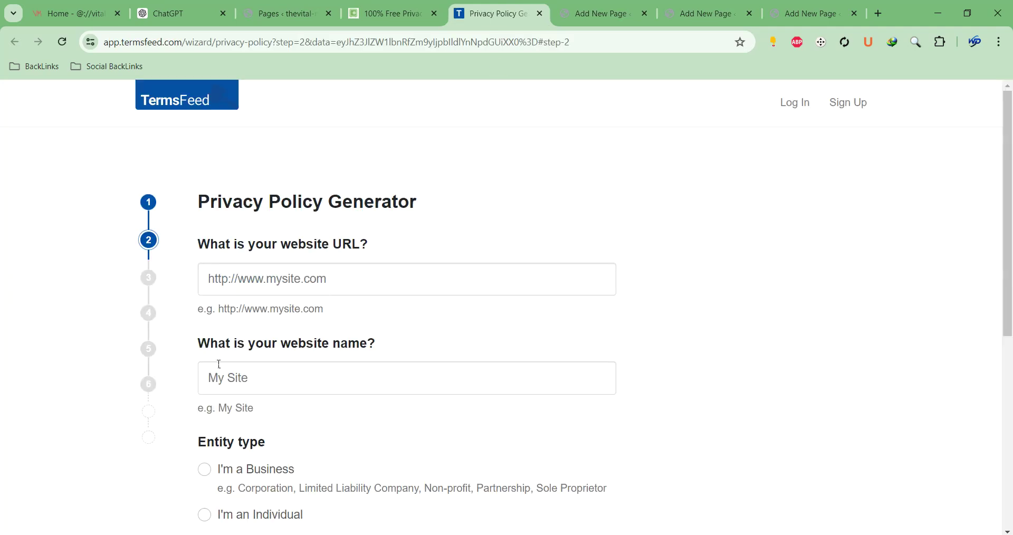
Enter the site URL copied from WordPress and begin typing the website name
left_click(568, 14)
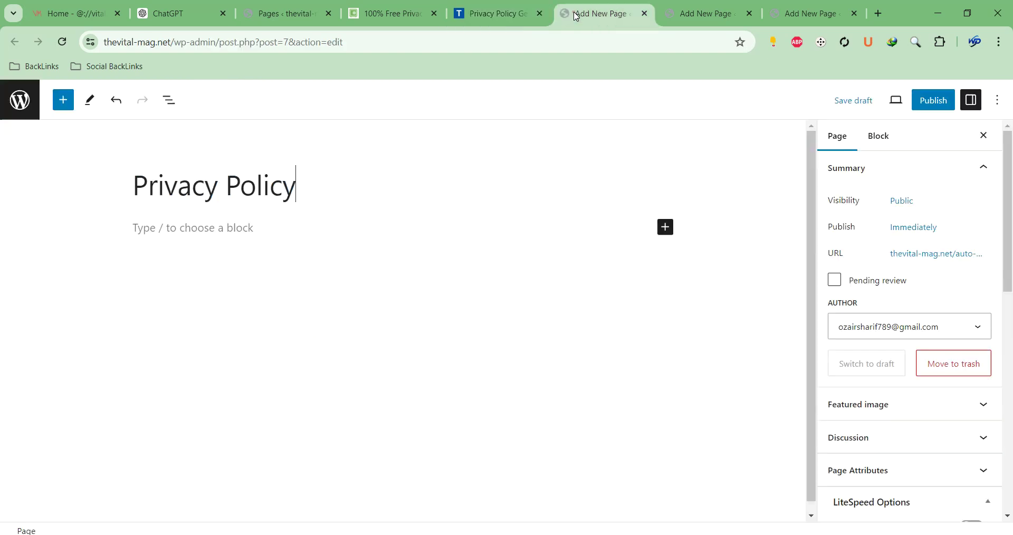
left_click_drag(174, 40, 62, 36)
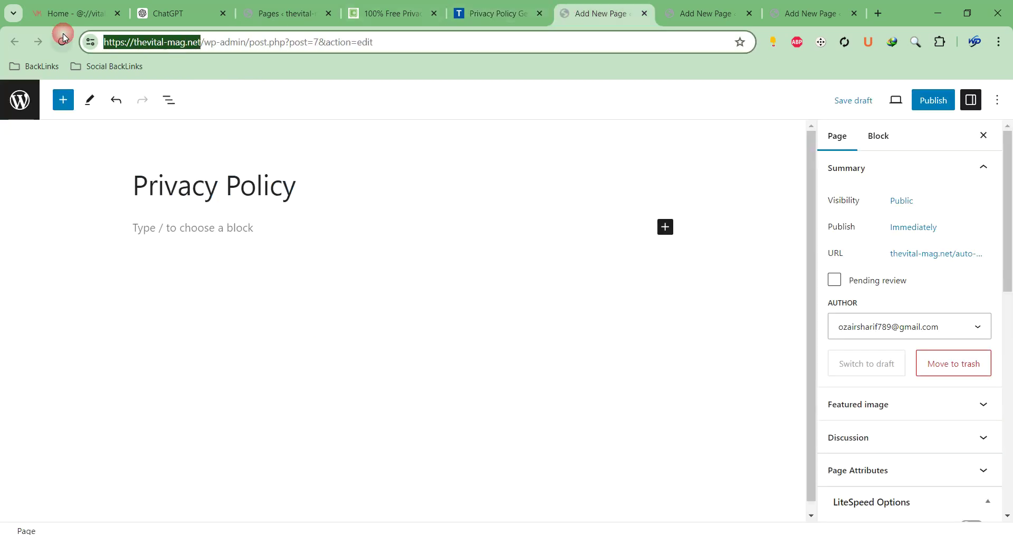
left_click(460, 14)
left_click(287, 276)
key("ctrl+v")
left_click(304, 379)
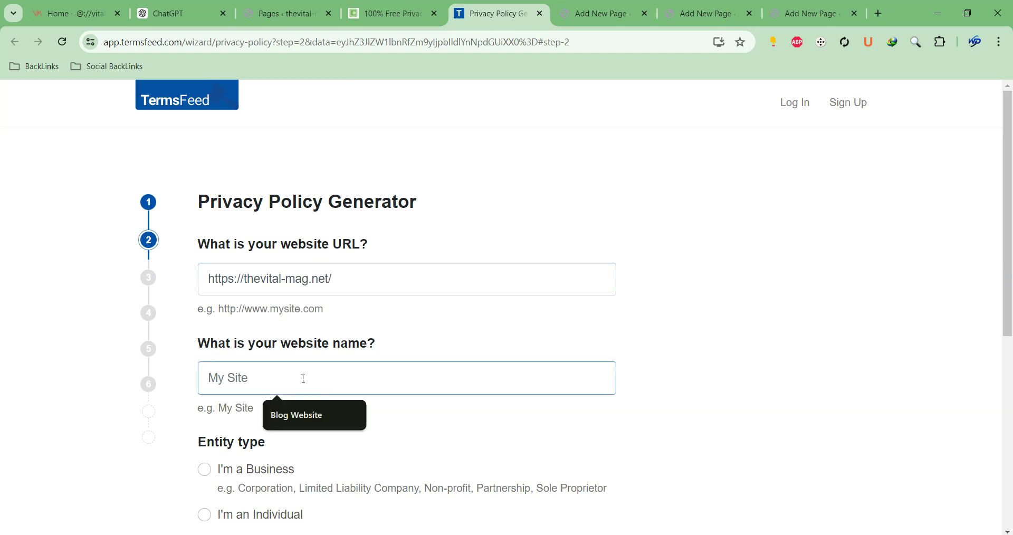
type("The Viital Mag")
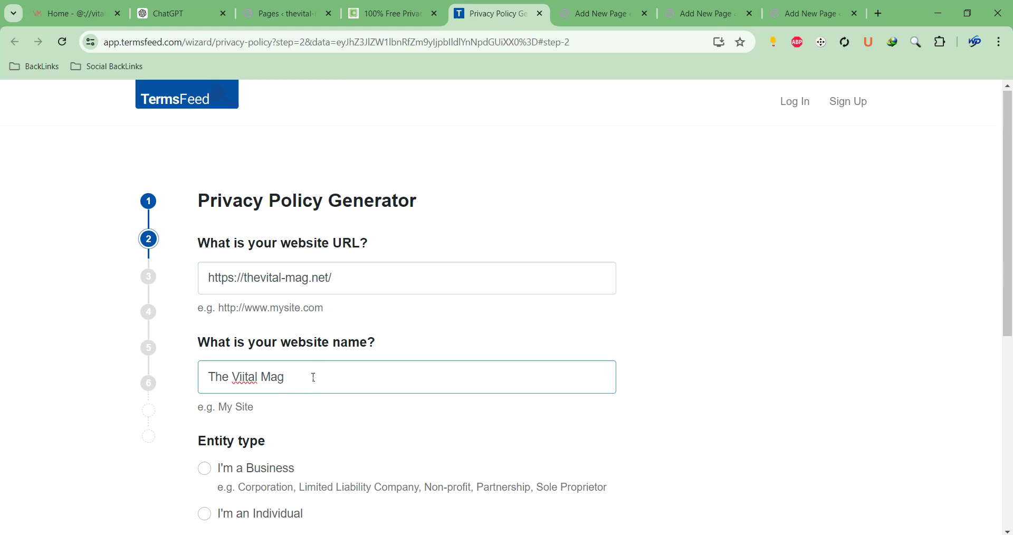
Mark the owner as Individual, keep United States, and choose New Mexico as the state
scroll(306, 378, "down", 3)
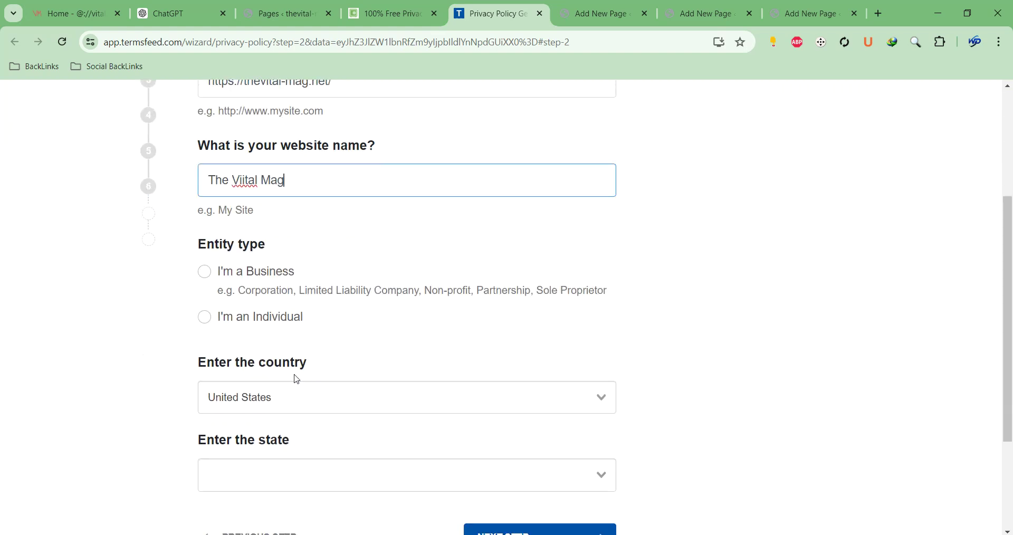
left_click(230, 318)
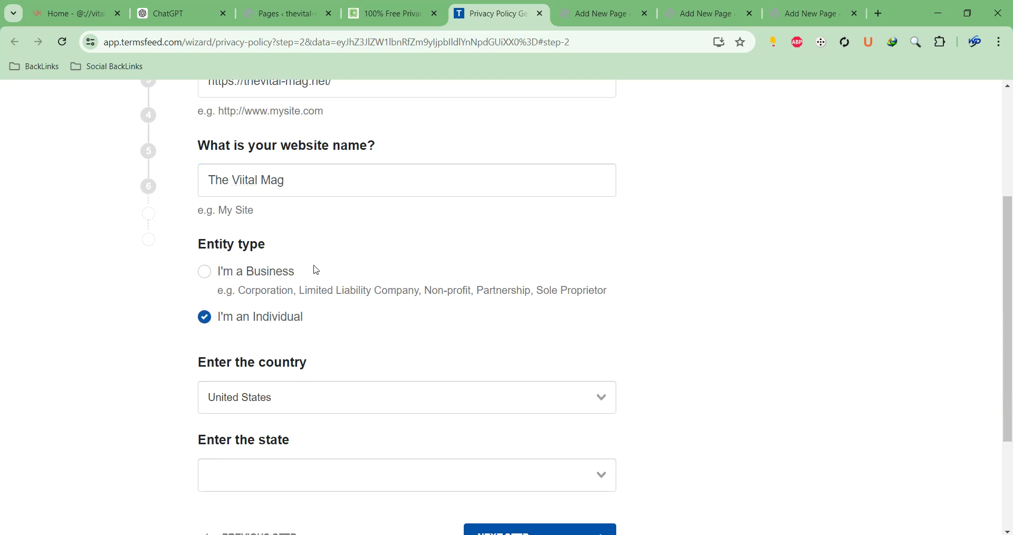
scroll(304, 268, "down", 2)
left_click(290, 259)
scroll(429, 291, "up", 1)
left_click(822, 264)
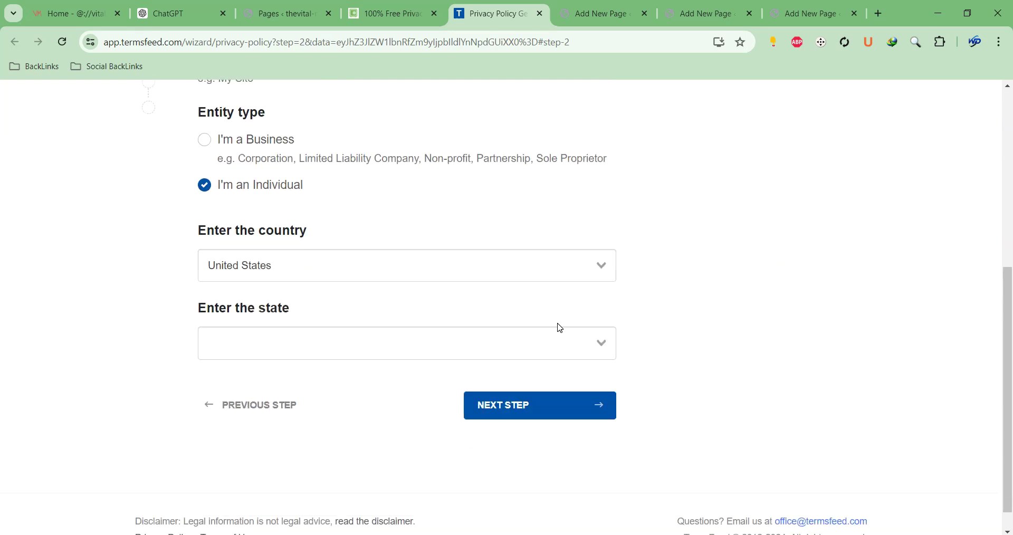
left_click(291, 341)
scroll(357, 400, "down", 8)
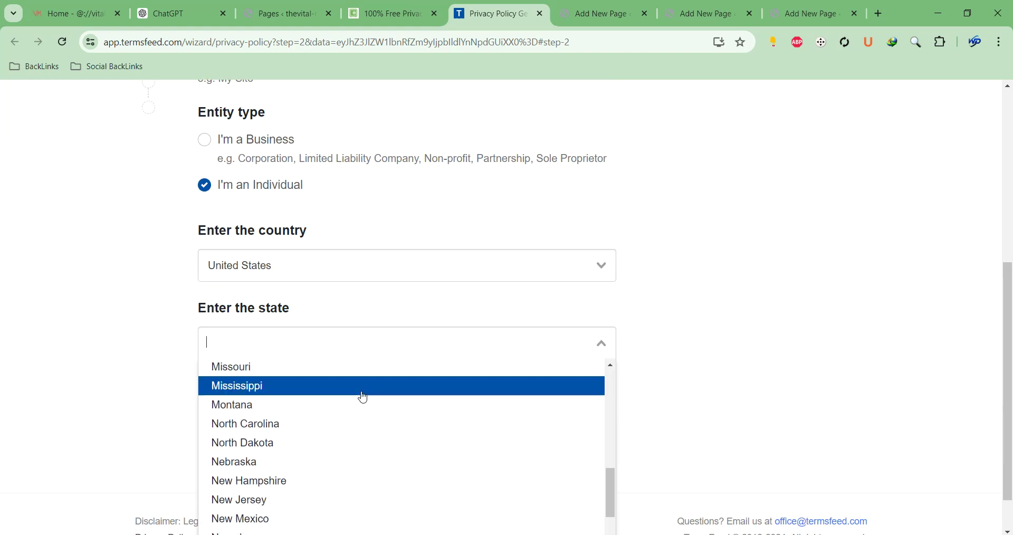
scroll(296, 370, "down", 5)
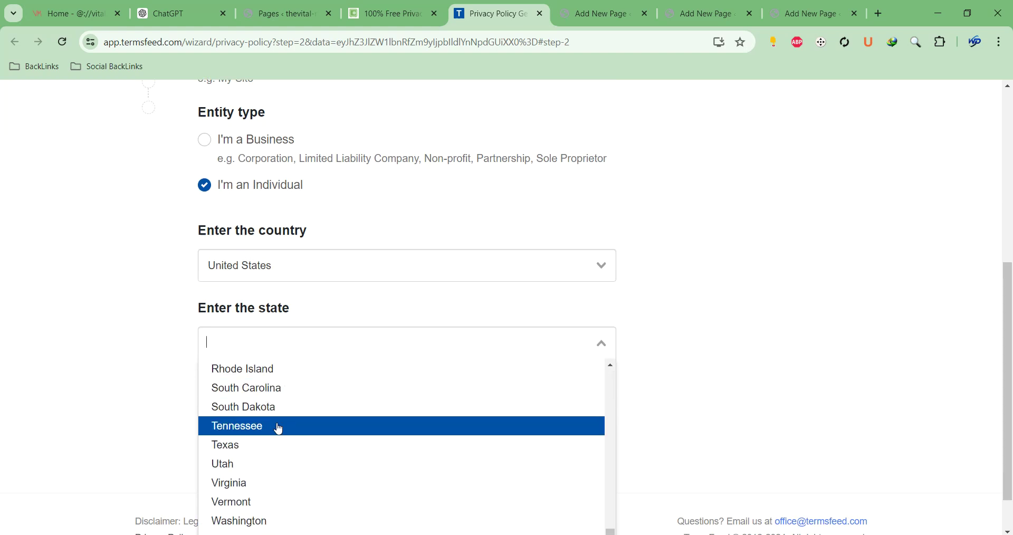
scroll(232, 522, "down", 1)
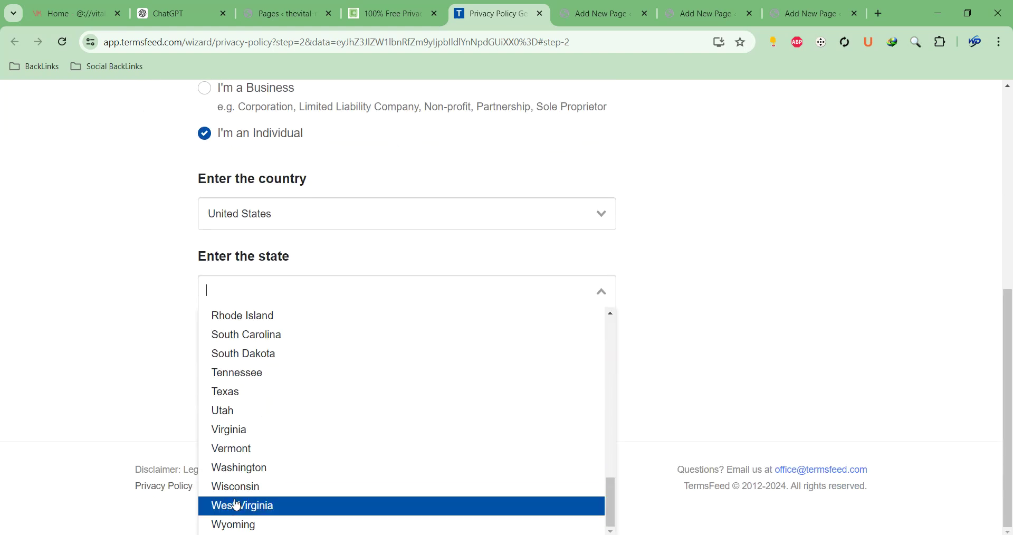
scroll(321, 425, "up", 5)
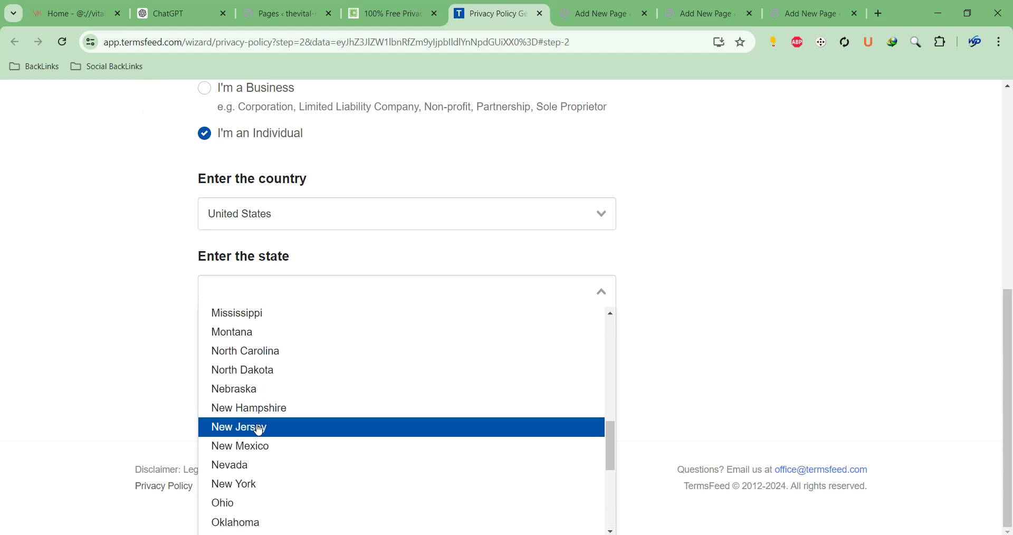
left_click(253, 448)
Mark Email address as collected information and set email as the contact method, with the site's address
left_click(530, 377)
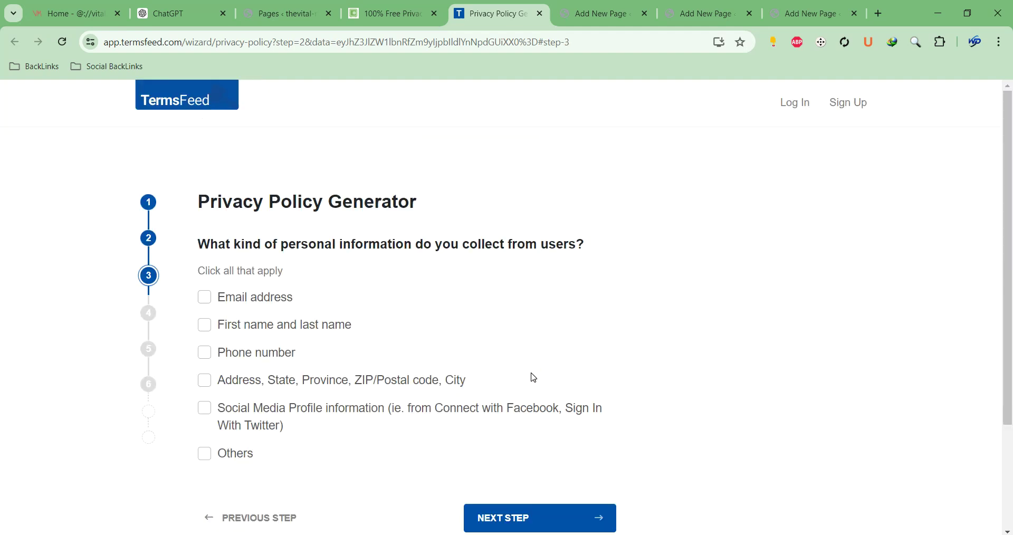
left_click(262, 299)
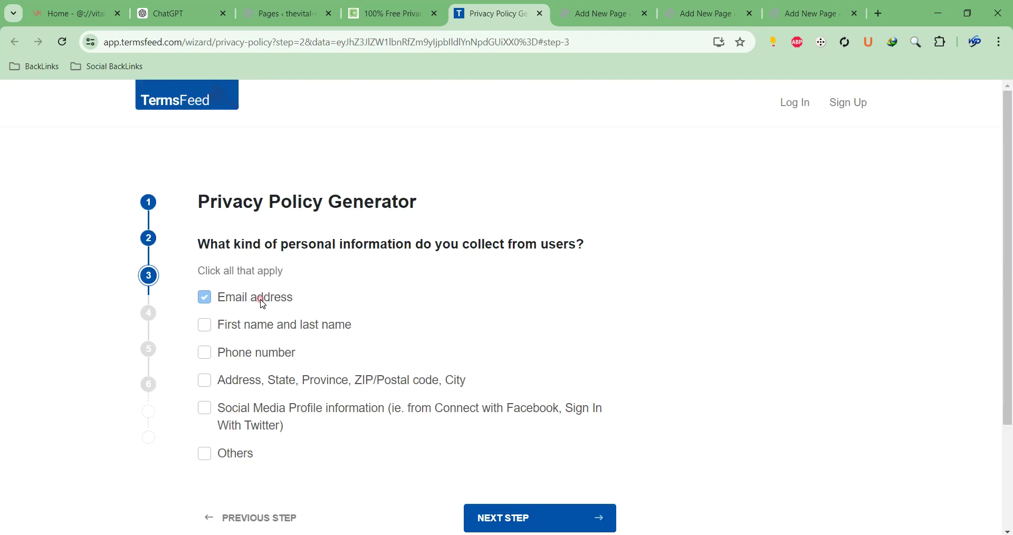
left_click(525, 518)
left_click(248, 323)
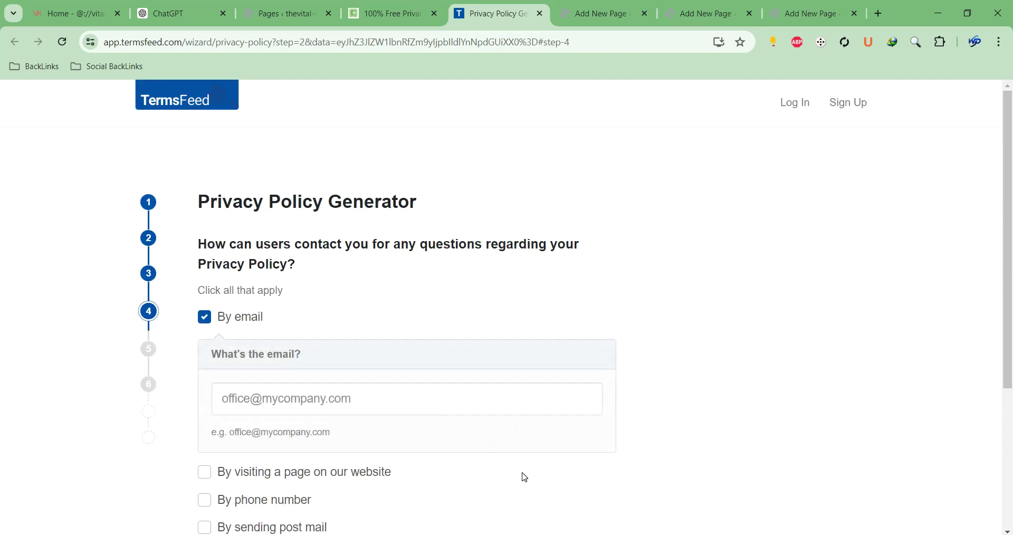
scroll(377, 235, "down", 4)
scroll(327, 238, "up", 1)
left_click(319, 252)
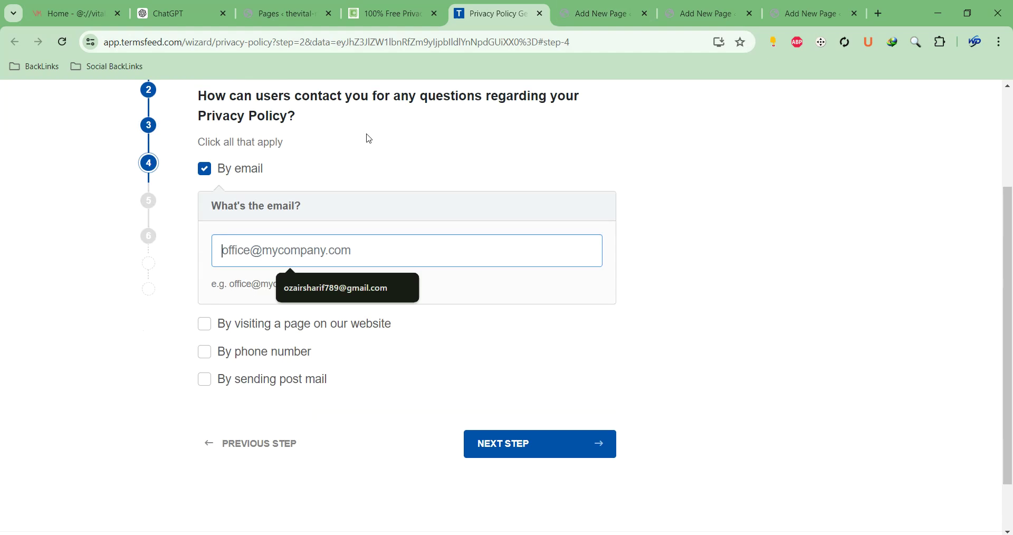
type("inf")
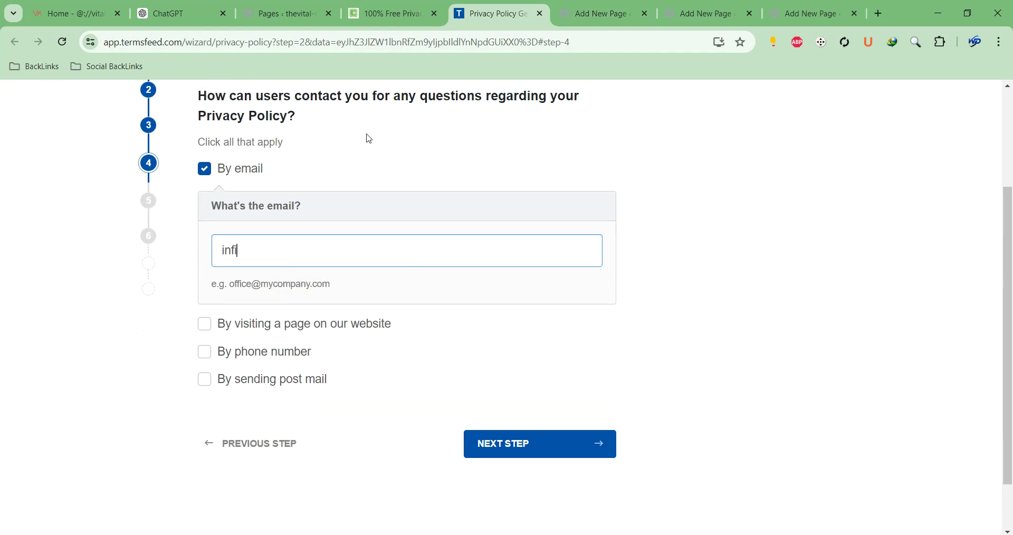
type("o@")
left_click(368, 136)
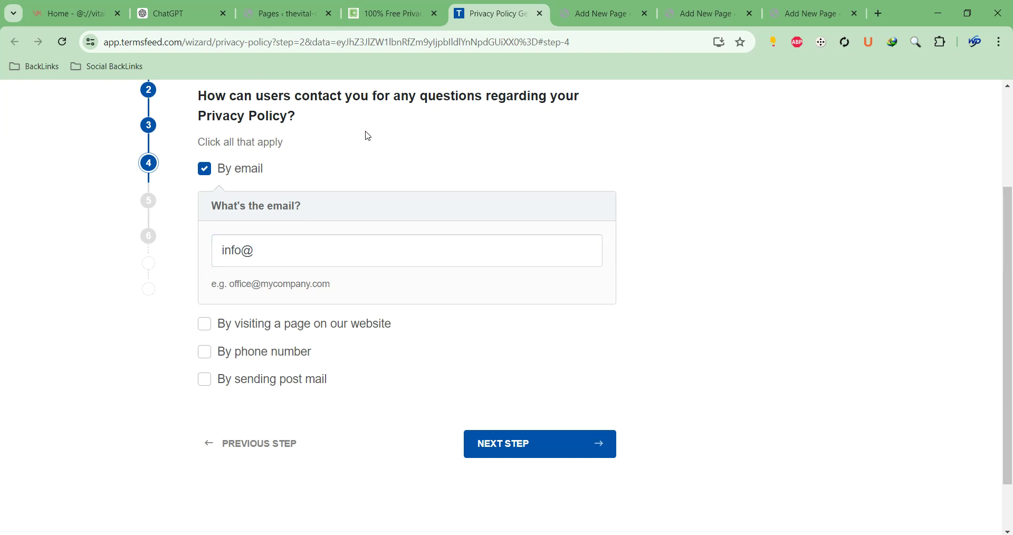
left_click(388, 250)
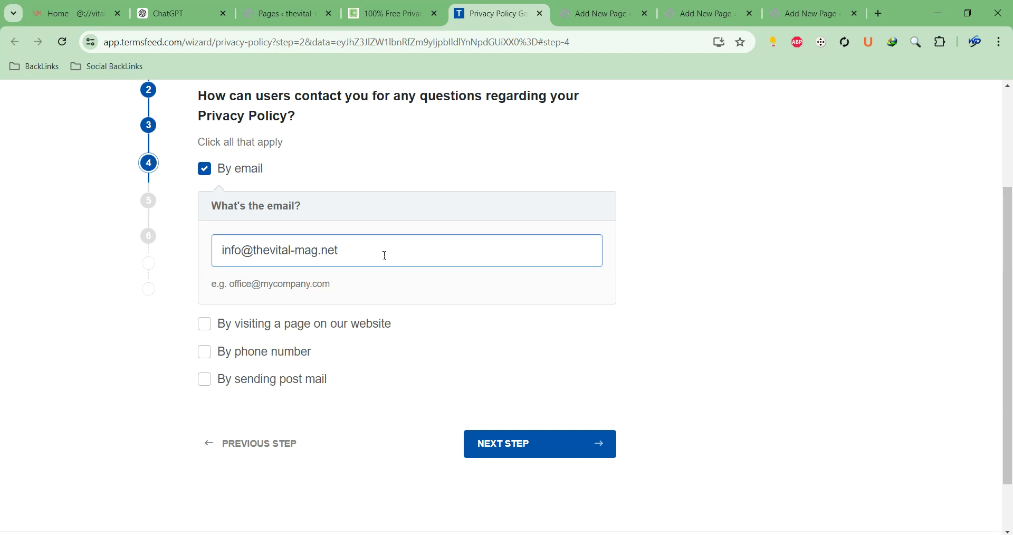
Decline the Professional Privacy Policy, enter the account e-mail and generate the free policy
left_click(549, 434)
scroll(528, 443, "down", 7)
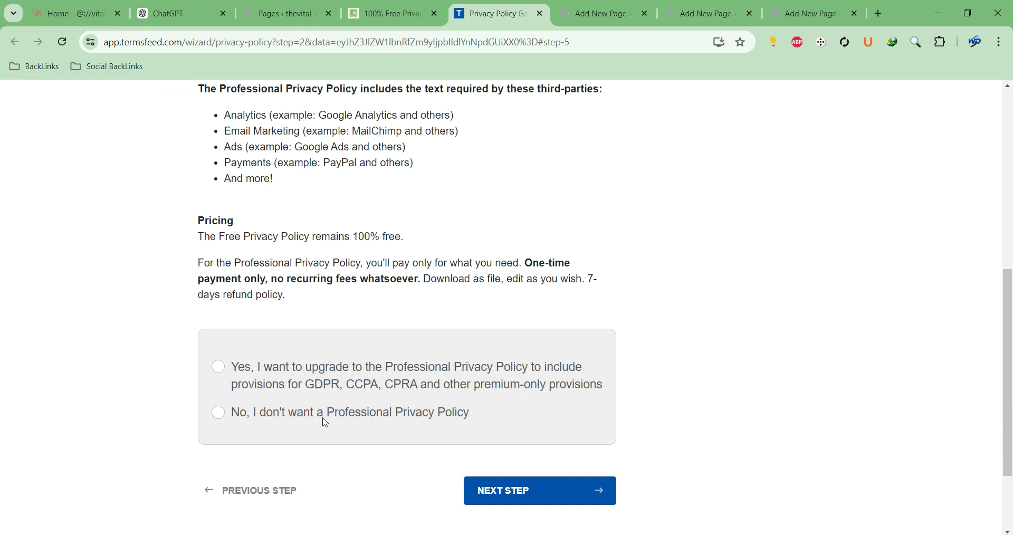
left_click(294, 416)
left_click(483, 496)
left_click(391, 310)
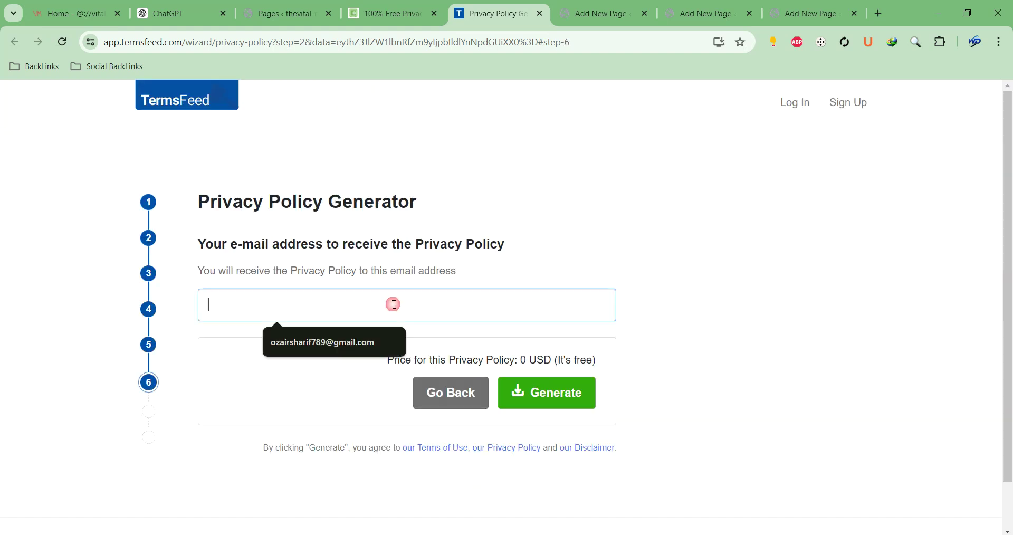
left_click(338, 350)
left_click(526, 397)
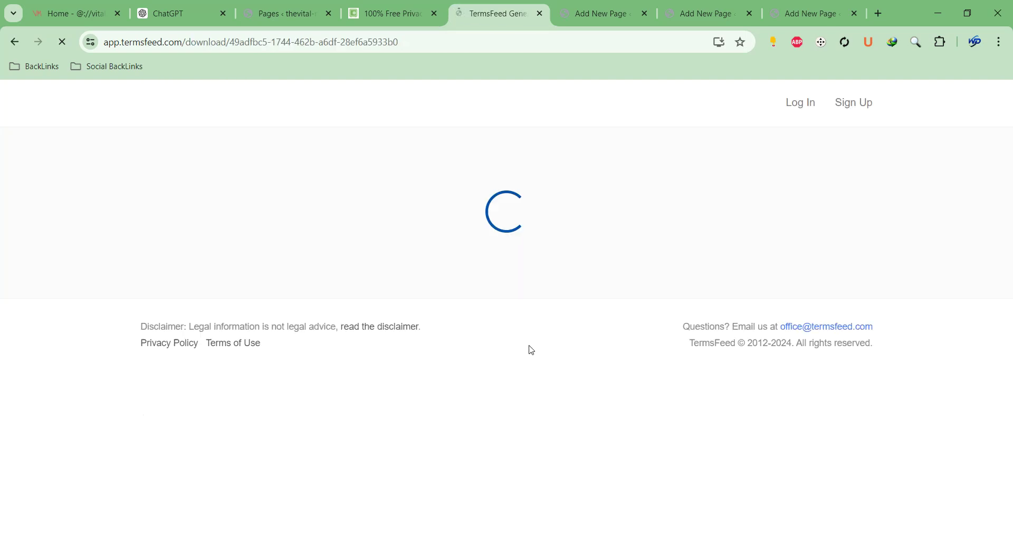
Copy the generated privacy policy's HTML code to the clipboard
scroll(566, 274, "down", 10)
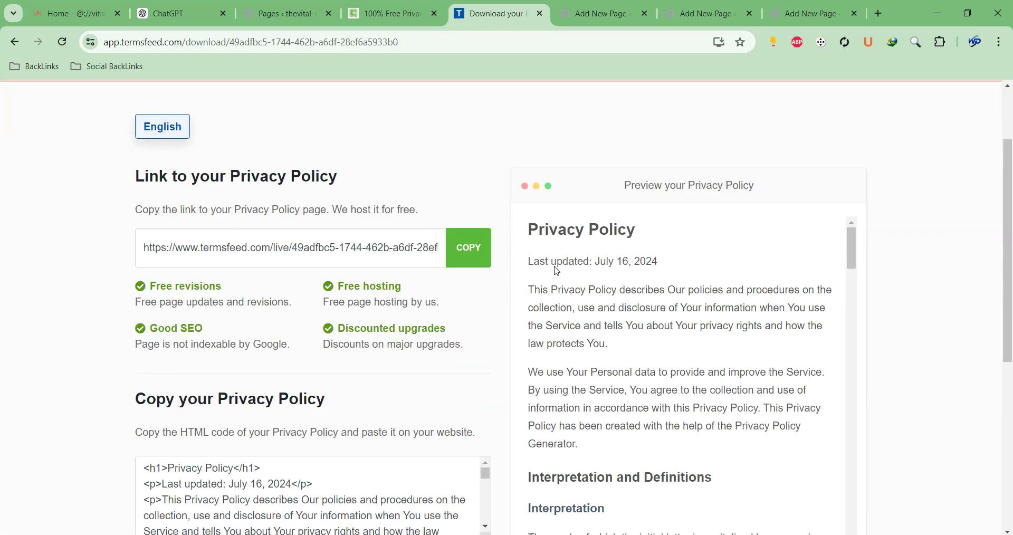
scroll(566, 217, "down", 5)
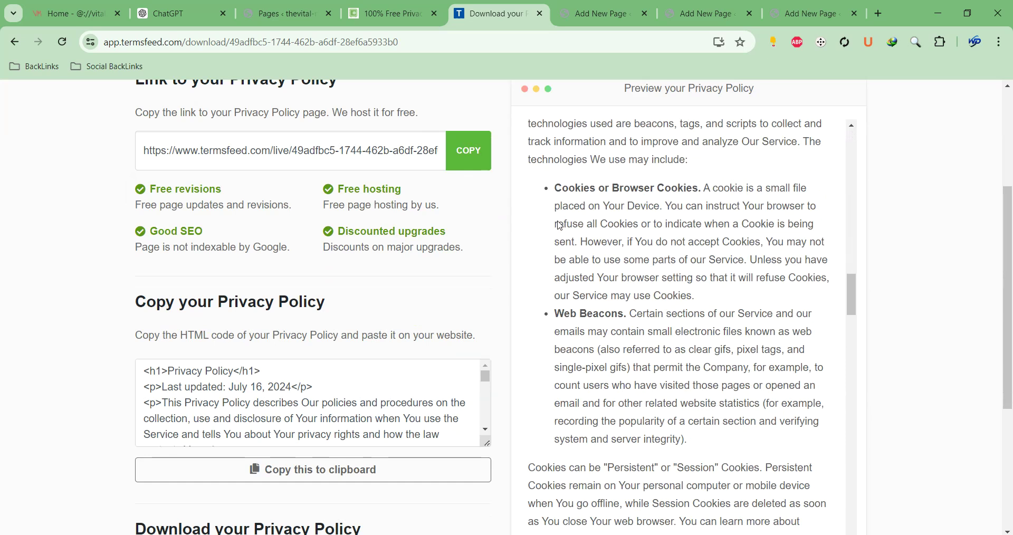
left_click(371, 474)
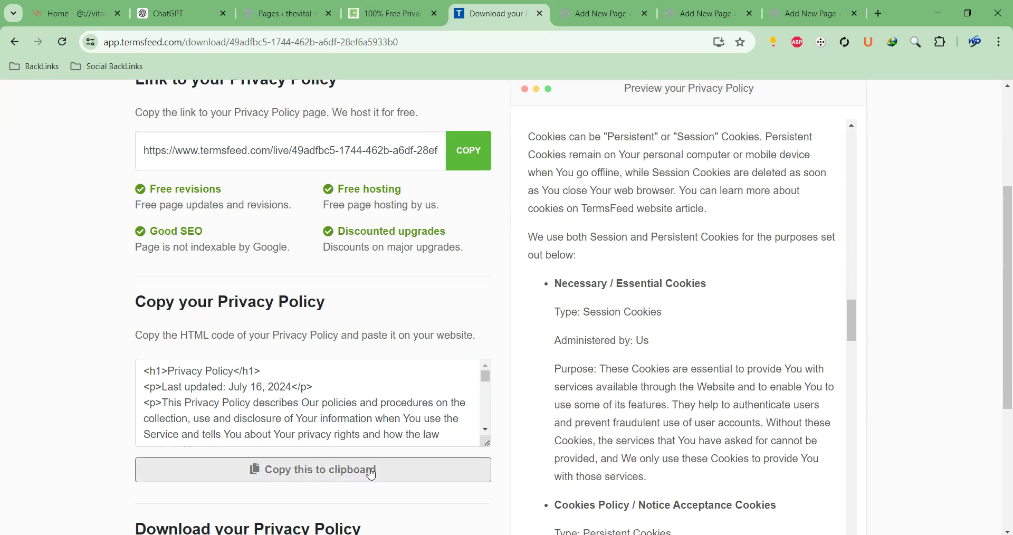
left_click(309, 475)
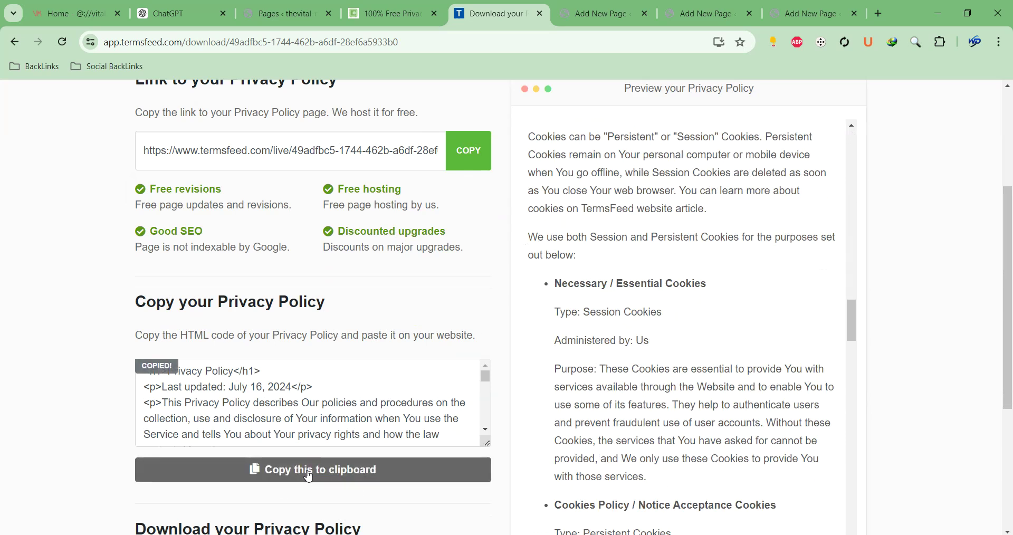
Paste the policy into the Privacy Policy page body and delete the generator credit sentence
left_click(602, 13)
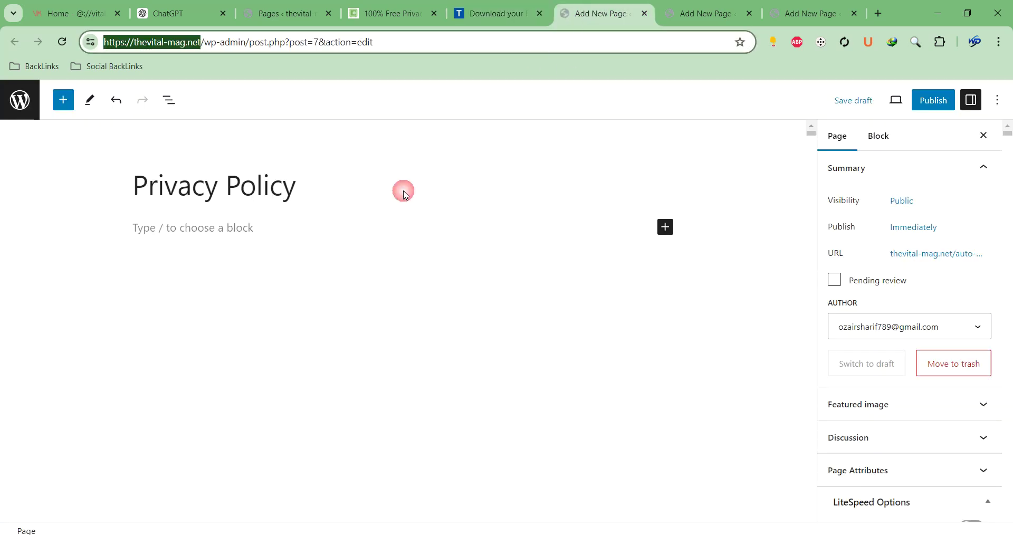
left_click(258, 226)
key("ctrl+v")
scroll(297, 286, "up", 20)
scroll(300, 281, "up", 20)
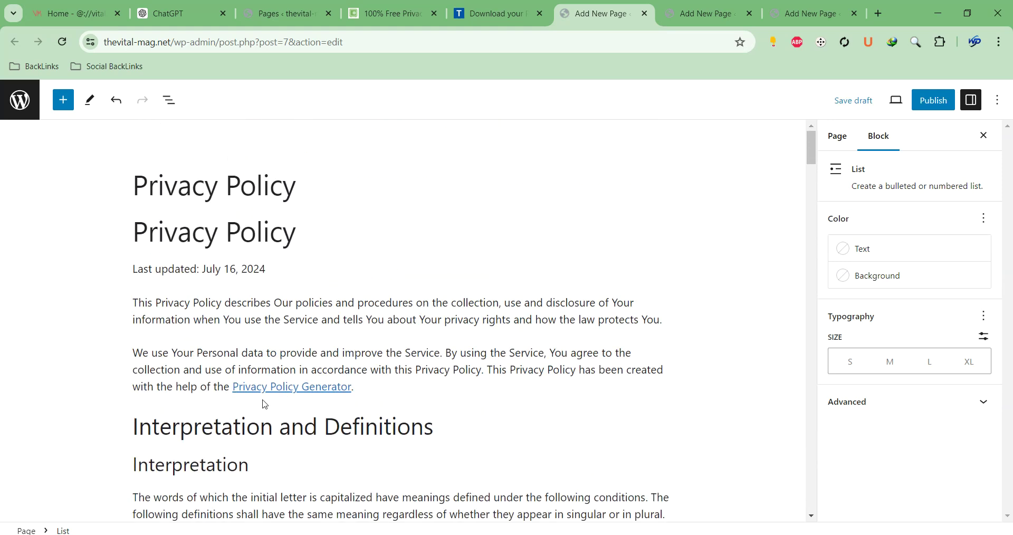
left_click(268, 386)
mouse_move(492, 373)
left_mouse_down()
mouse_move(494, 387)
mouse_move(486, 385)
left_mouse_up()
left_click(494, 370)
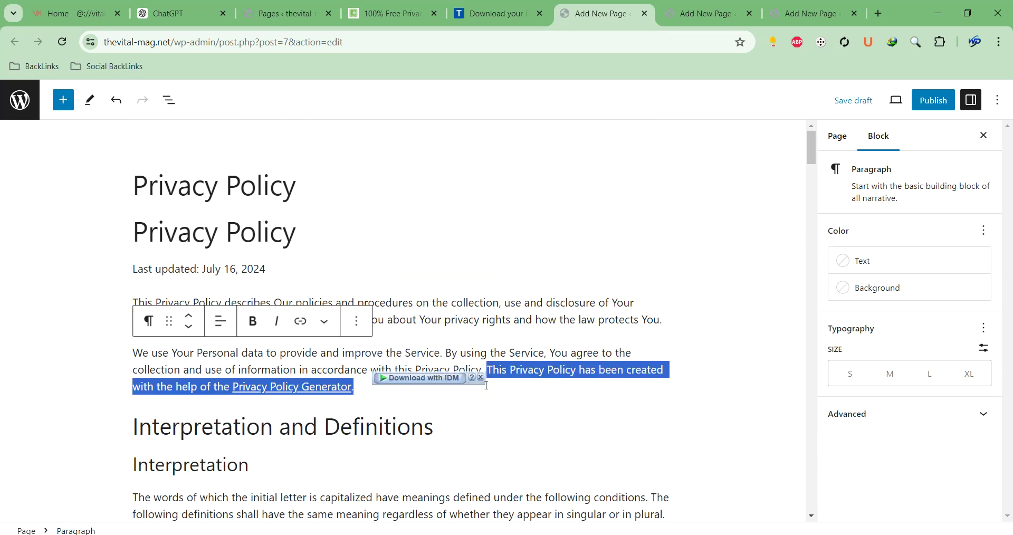
key("BackSpace")
Review the pasted policy and check where the TermsFeed website link points
scroll(528, 327, "down", 14)
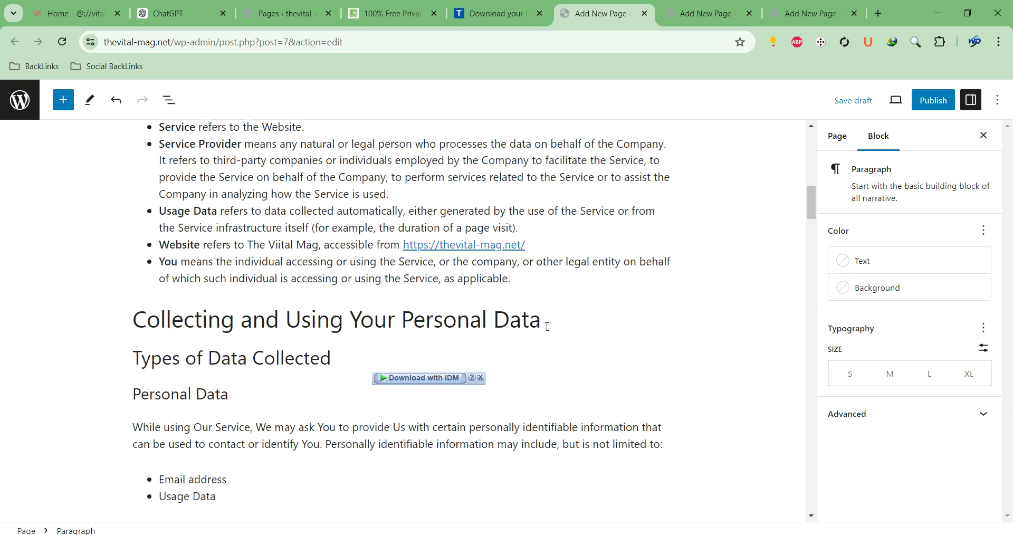
scroll(533, 314, "up", 2)
scroll(517, 312, "down", 15)
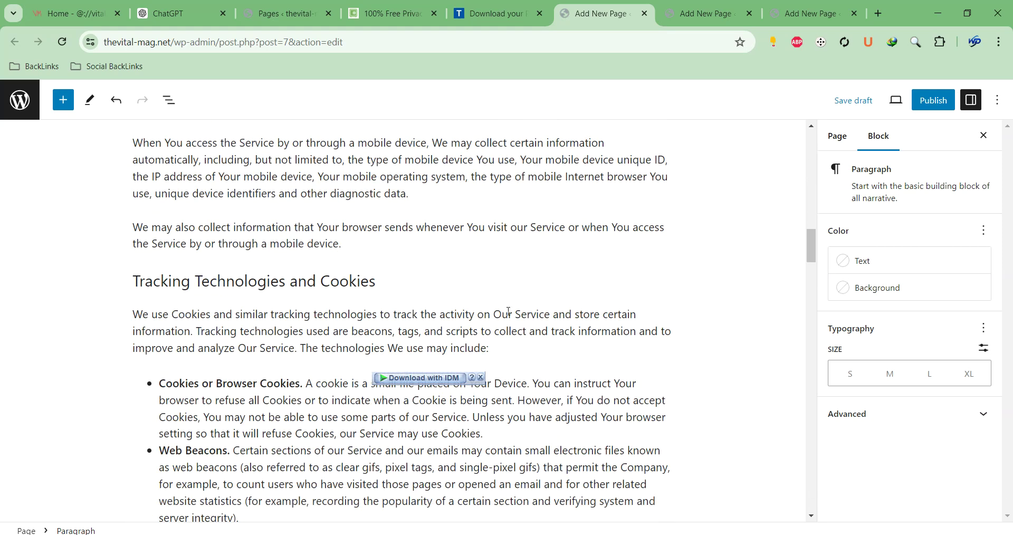
scroll(506, 314, "down", 4)
scroll(506, 313, "up", 3)
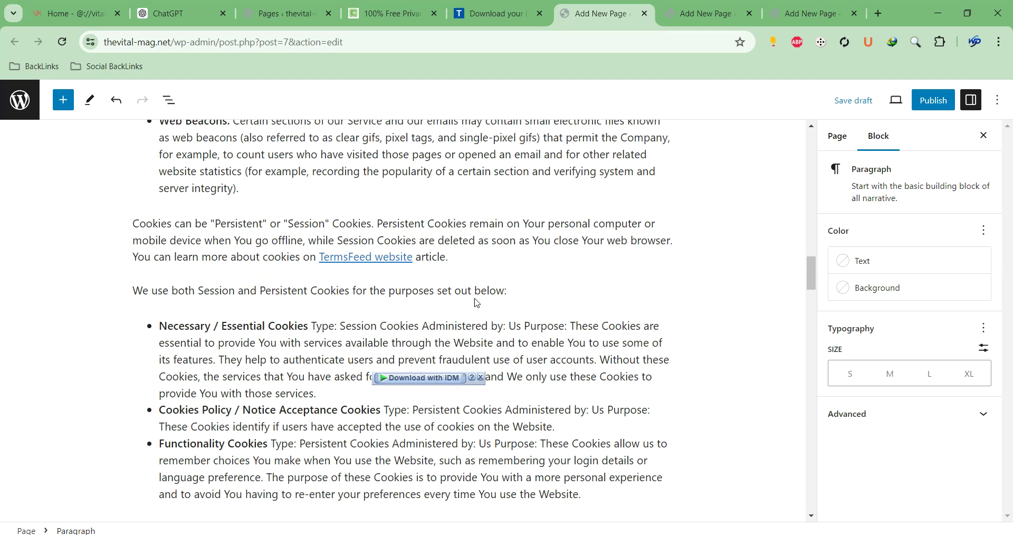
left_click(353, 257)
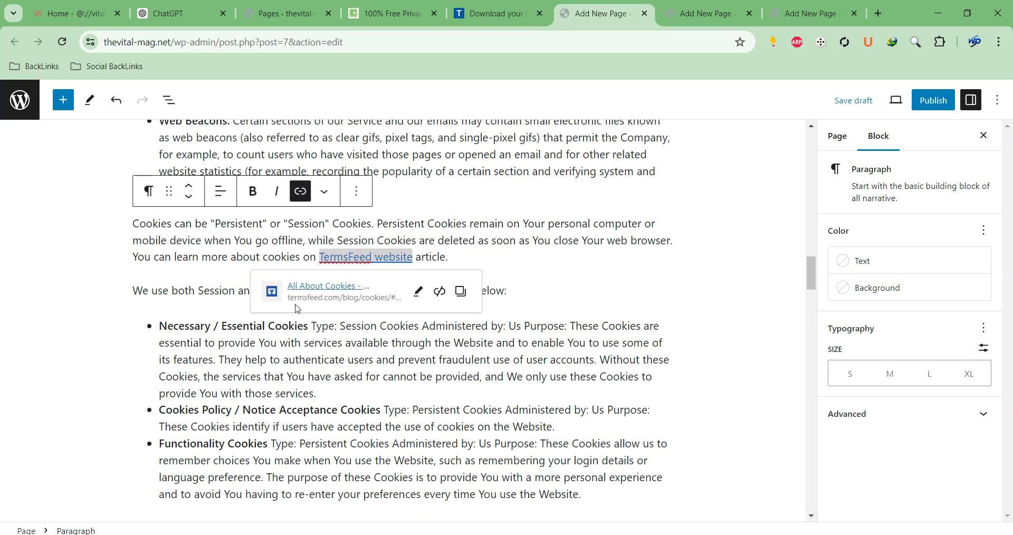
left_click(427, 257)
scroll(533, 250, "down", 1)
scroll(370, 317, "up", 2)
scroll(366, 327, "down", 20)
scroll(383, 344, "down", 20)
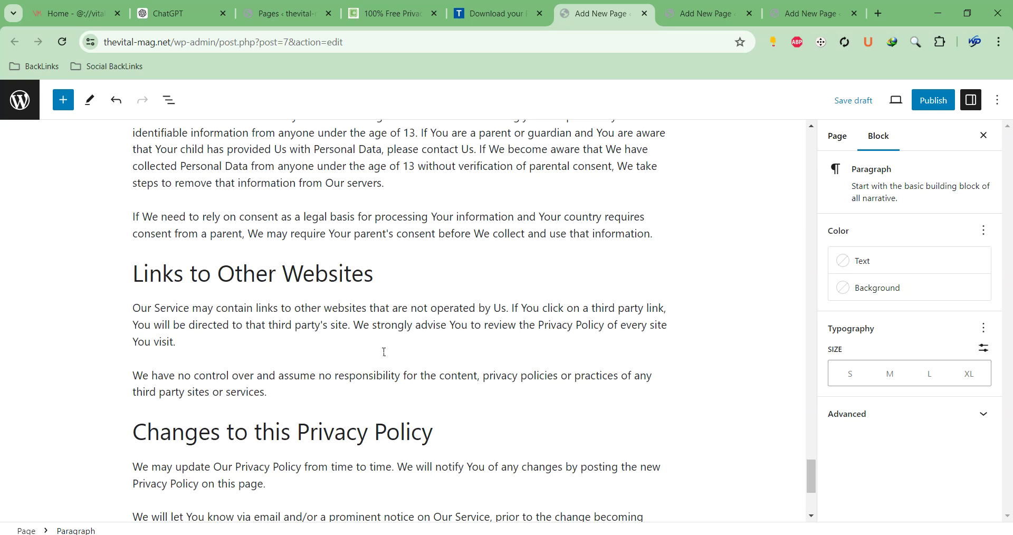
scroll(383, 350, "down", 4)
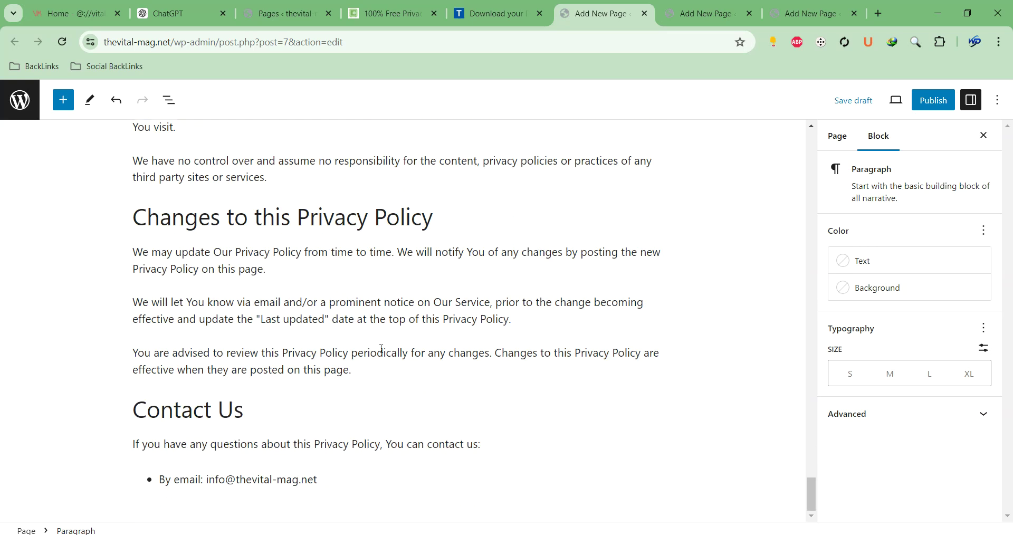
Publish the Privacy Policy page and return to the privacy policy generator tab
left_click(933, 101)
left_click(907, 104)
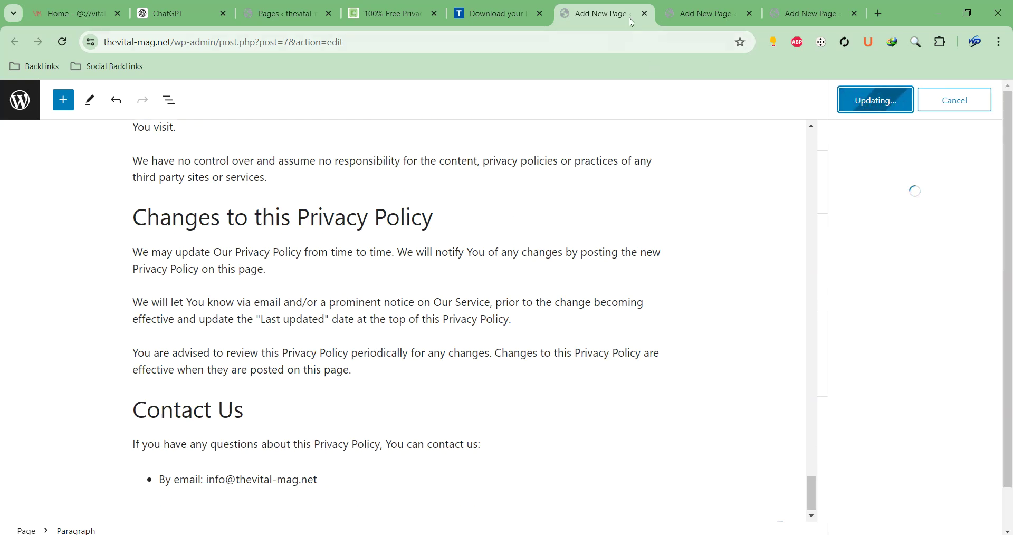
left_click(493, 13)
left_click(356, 19)
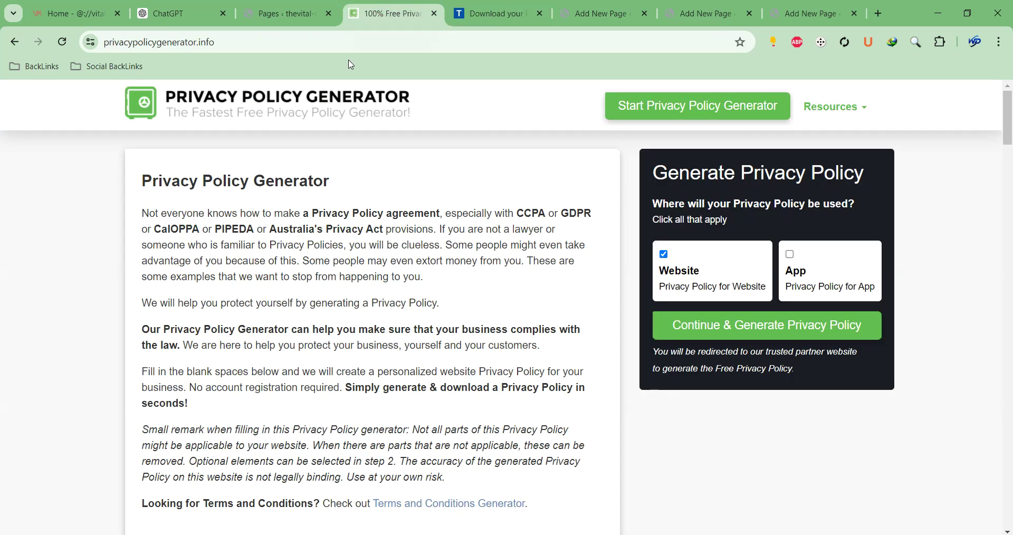
Search for a terms and conditions generator, open its site, and start generating terms for a Website
left_click(344, 37)
type("tr")
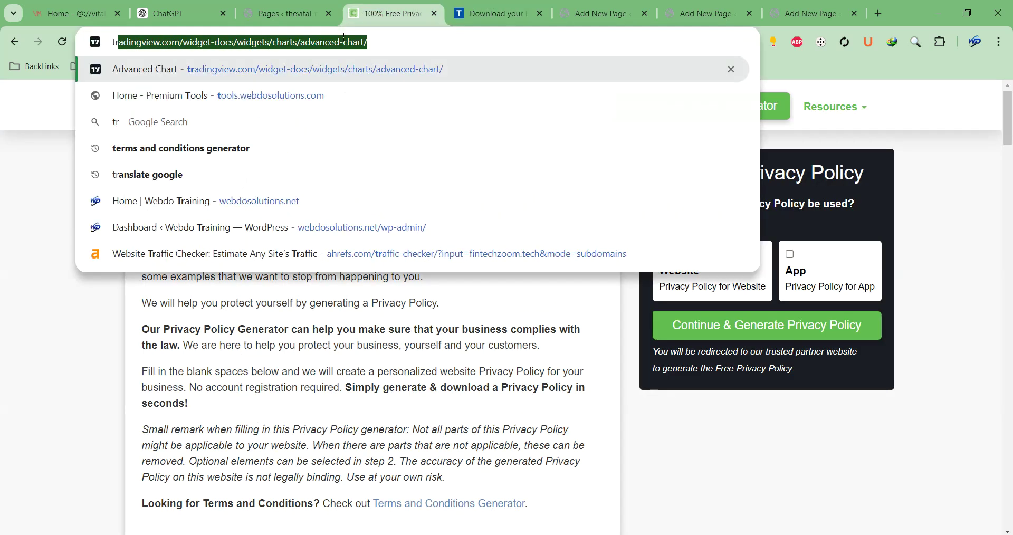
type("ems and con")
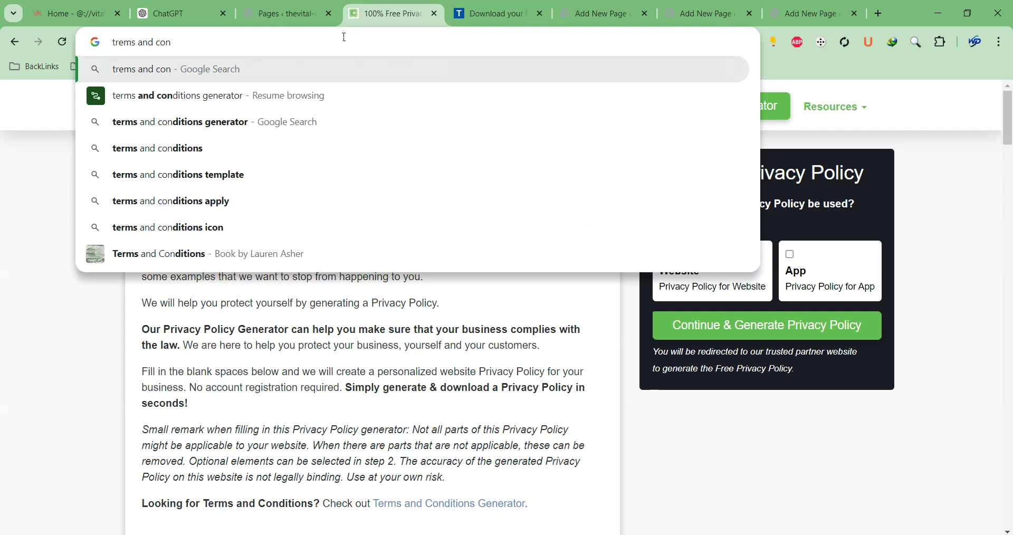
key("Down")
key("Return")
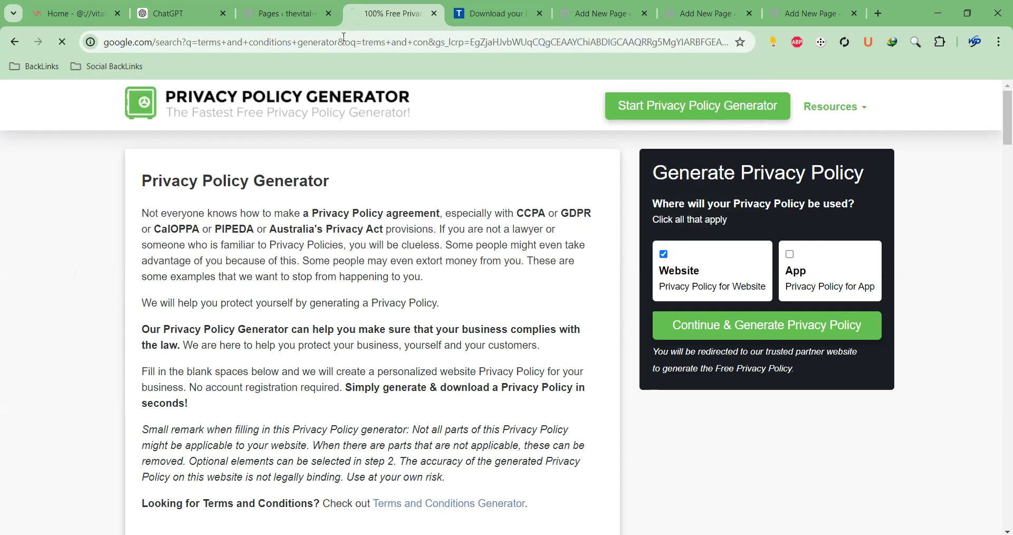
left_click(173, 296)
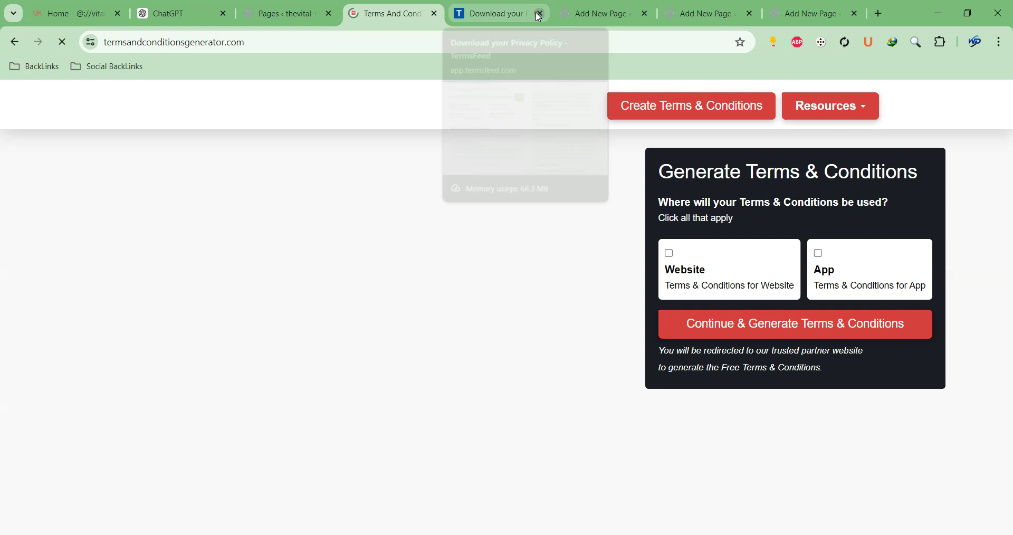
left_click(540, 13)
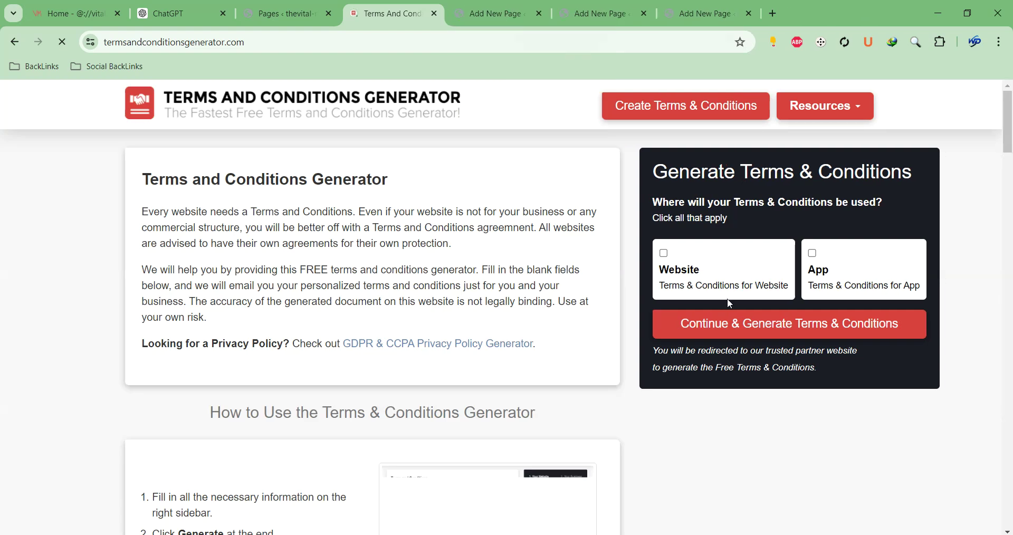
left_click(707, 280)
left_click(716, 312)
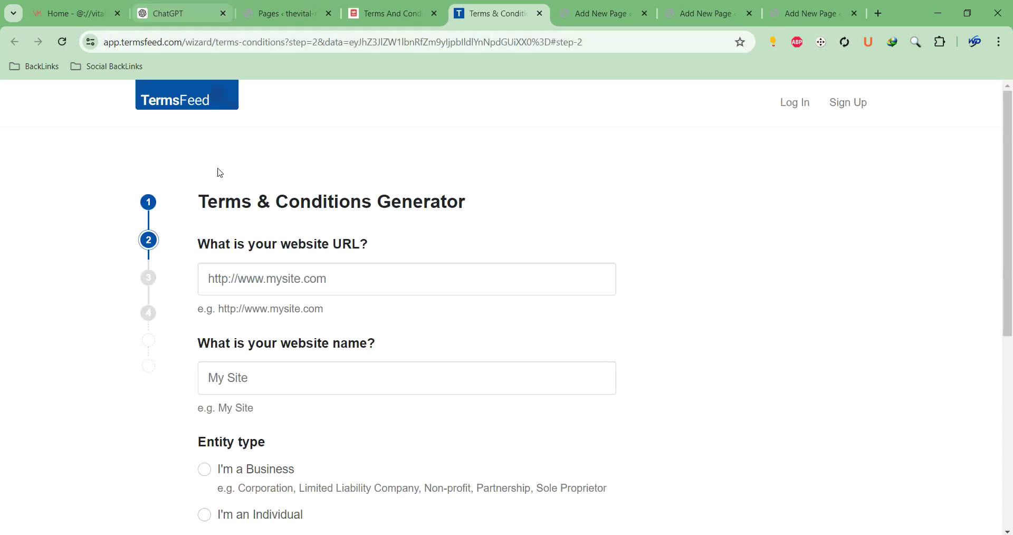
left_click(293, 282)
left_click(304, 341)
left_click(282, 374)
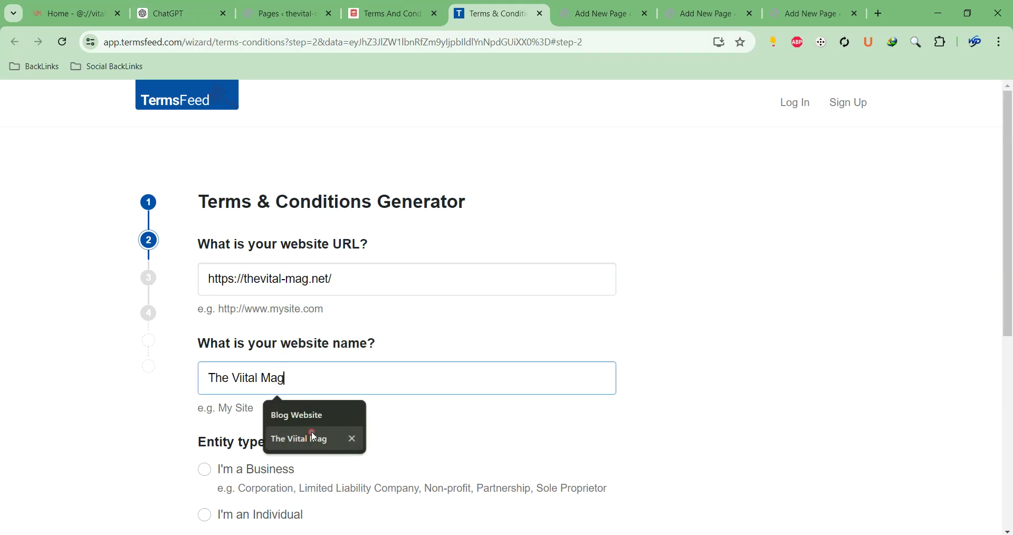
left_click(315, 437)
scroll(384, 272, "down", 3)
scroll(317, 361, "down", 3)
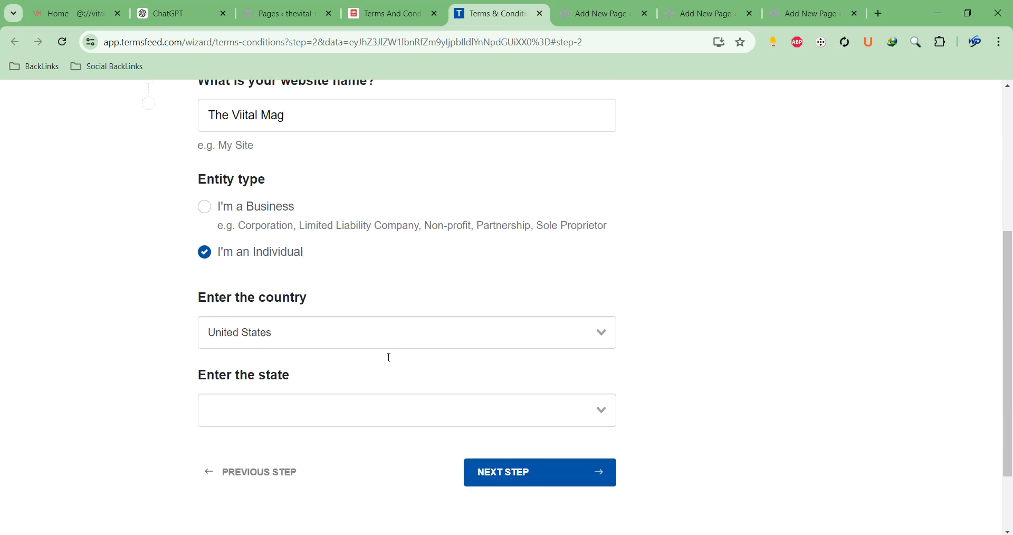
left_click(287, 344)
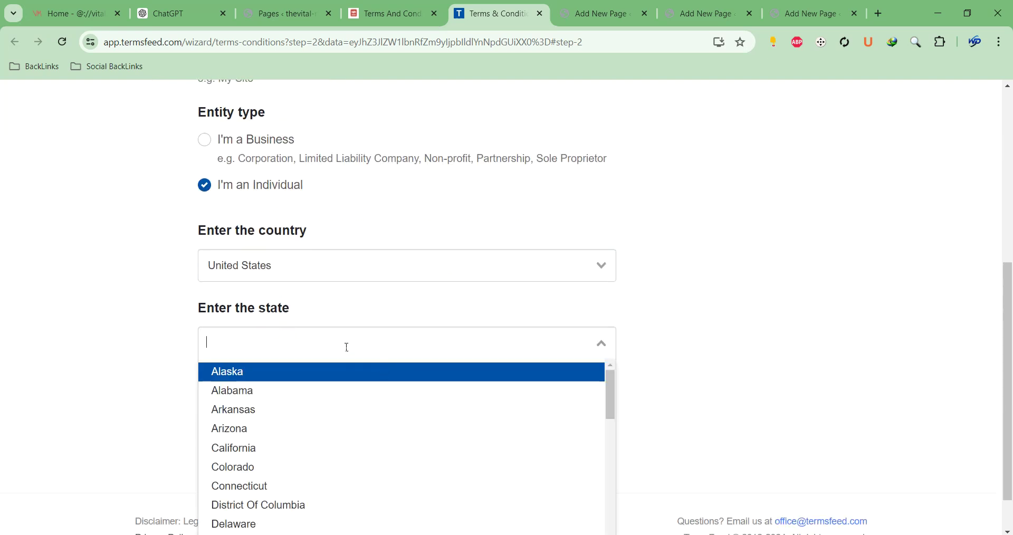
type("new")
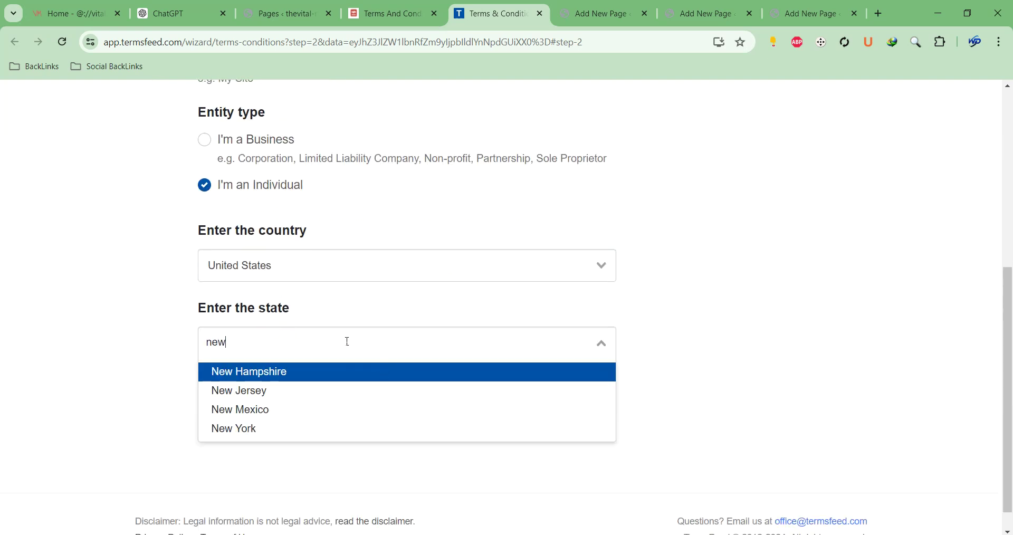
left_click(302, 410)
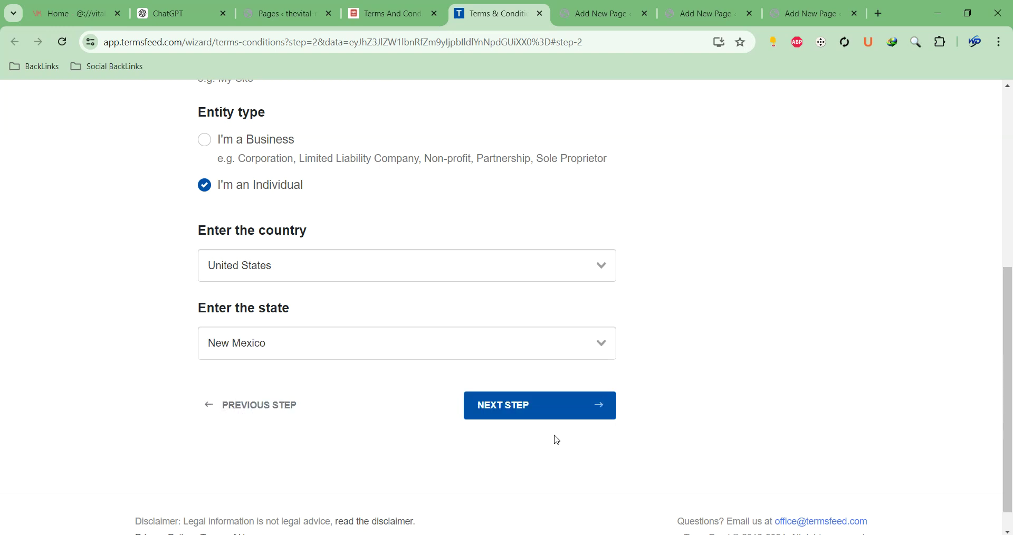
left_click(553, 419)
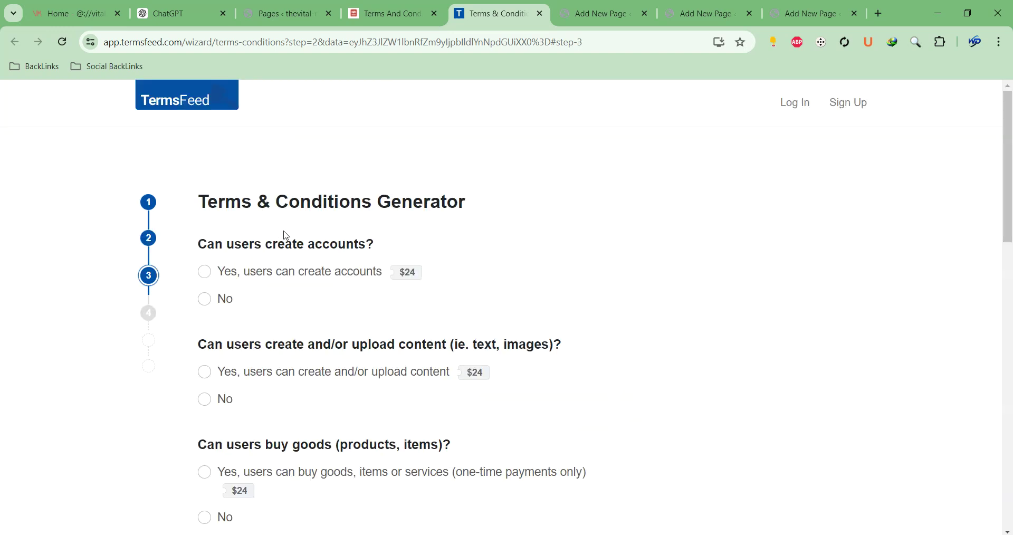
Answer No to accounts, uploads, purchases, subscriptions, exclusive content, feedback and promotions
scroll(286, 236, "down", 1)
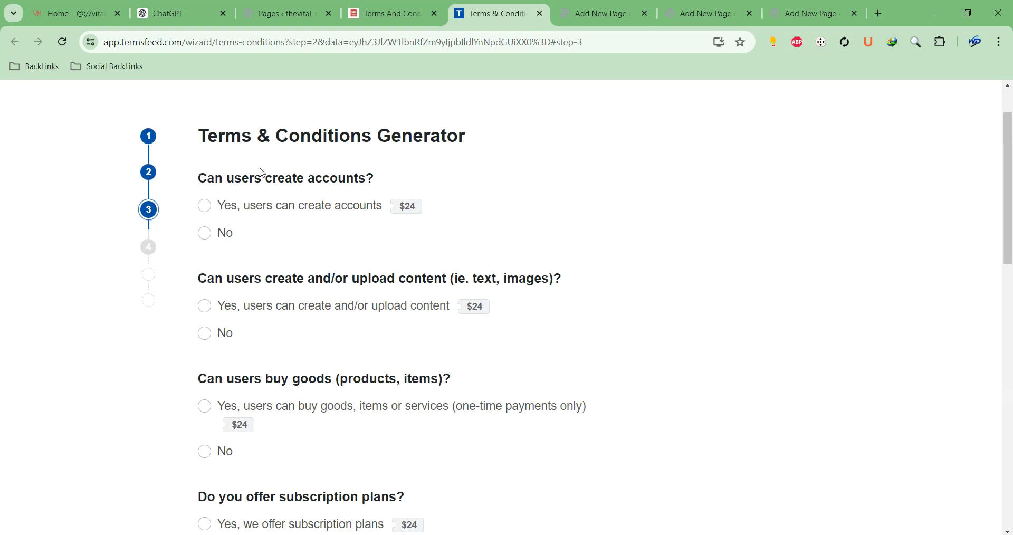
left_click(206, 234)
left_click(206, 334)
left_click(205, 453)
scroll(468, 342, "down", 4)
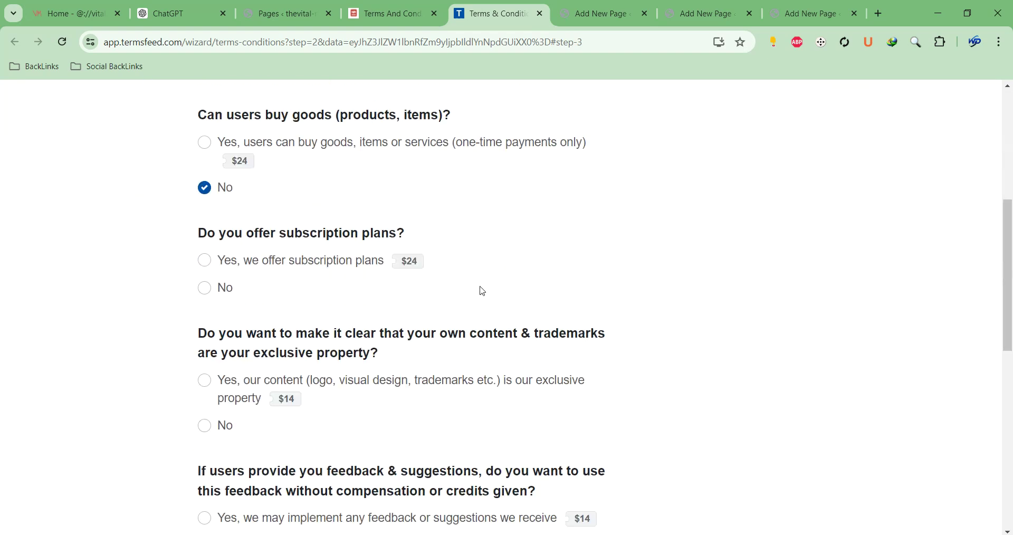
left_click(205, 289)
left_click(205, 426)
scroll(381, 311, "down", 4)
left_click(223, 283)
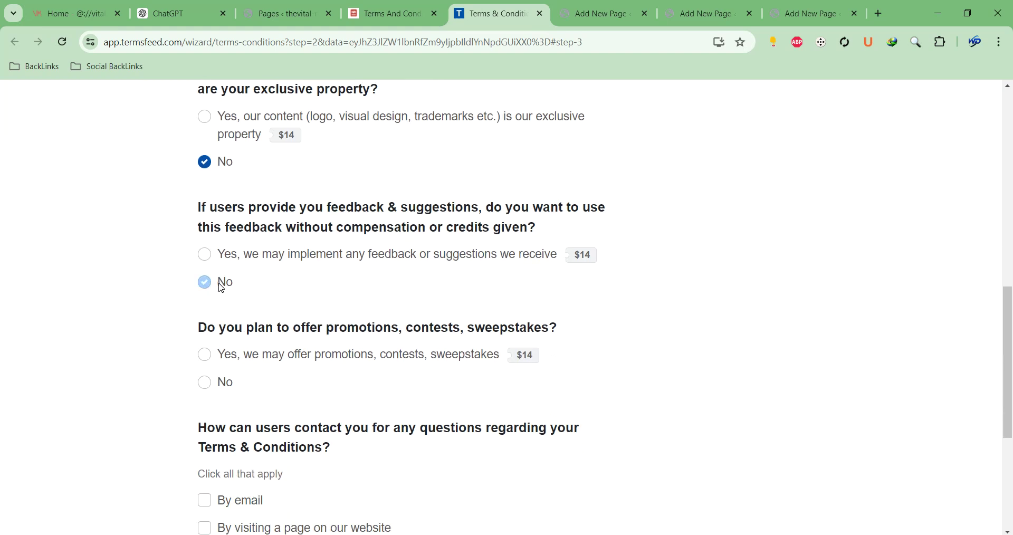
left_click(224, 390)
scroll(227, 391, "down", 2)
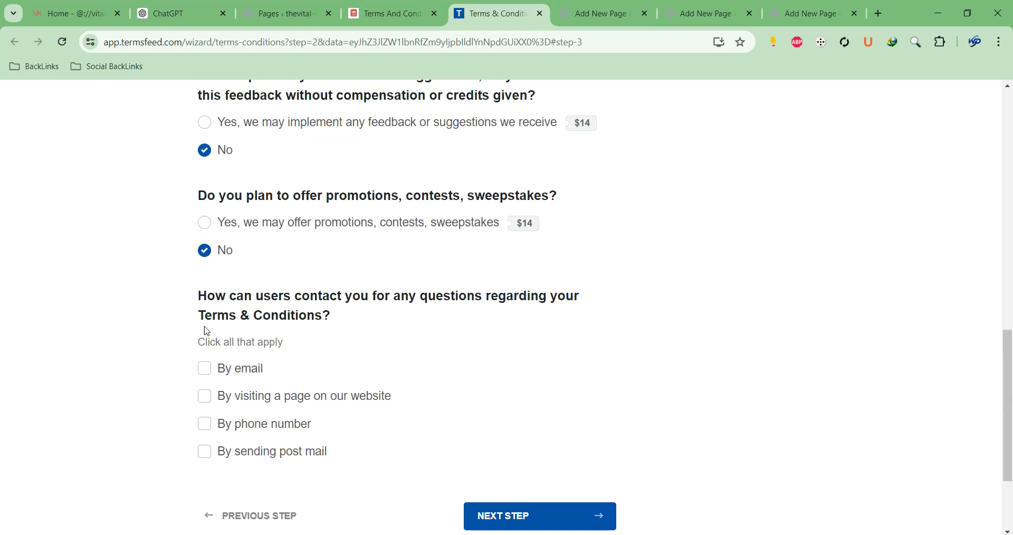
Set email as the contact method with the site's address and advance to the final step
left_click(205, 369)
scroll(500, 416, "down", 3)
left_click(362, 255)
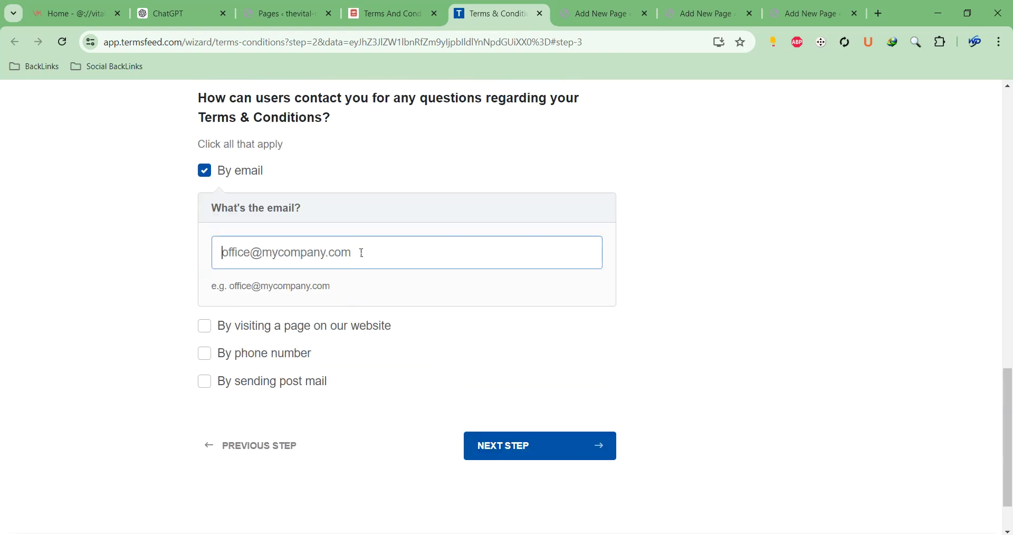
type("i")
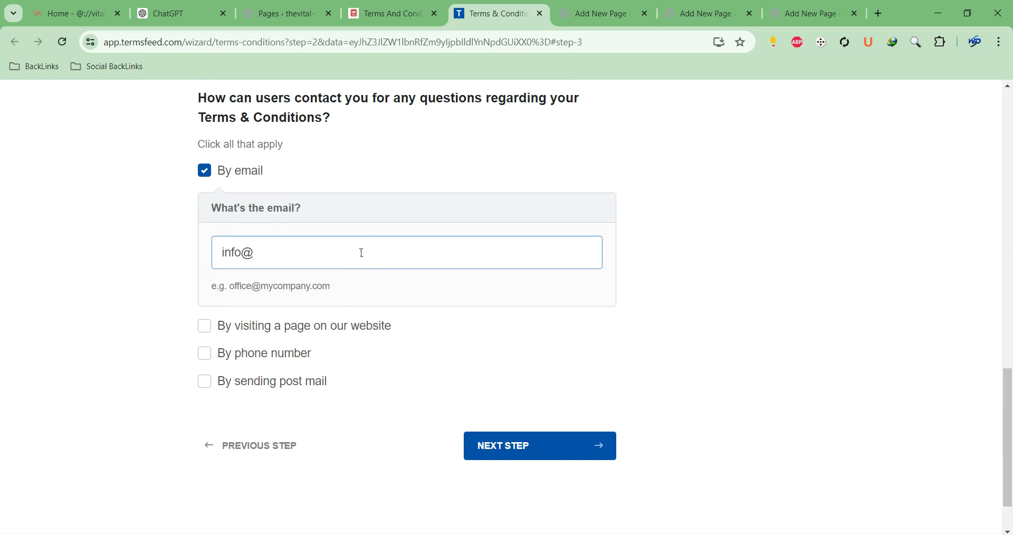
type("nfo@")
key("ctrl+v")
key("ctrl+a")
key("BackSpace")
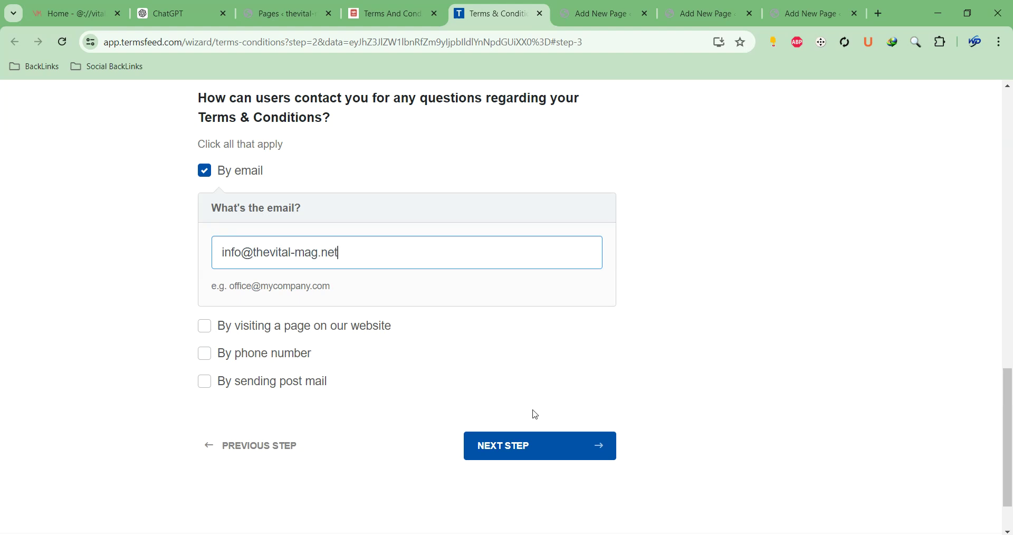
left_click(525, 456)
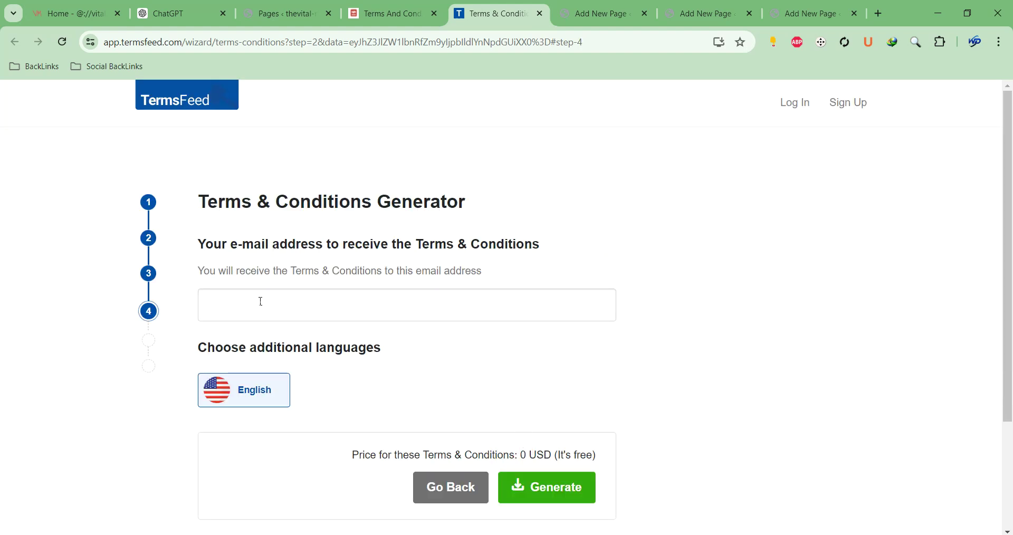
Enter the delivery e-mail, generate the free Terms & Conditions, copy its HTML, and return to WordPress
left_click(324, 308)
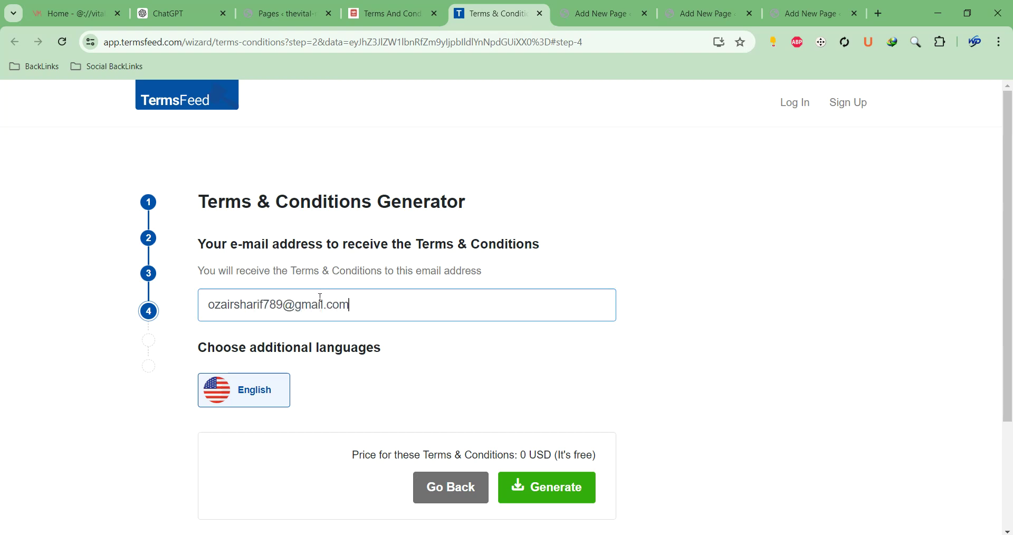
left_click(516, 480)
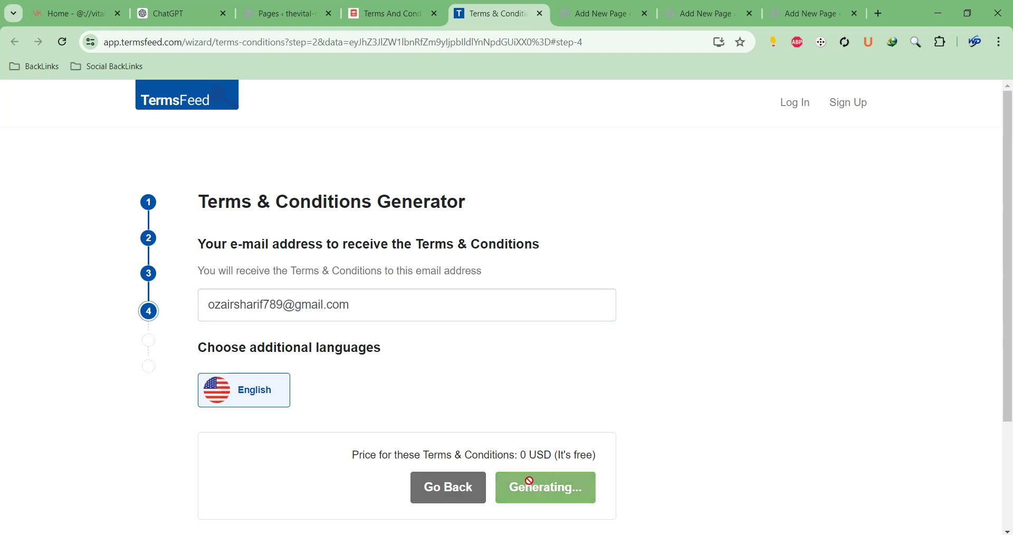
scroll(319, 393, "down", 3)
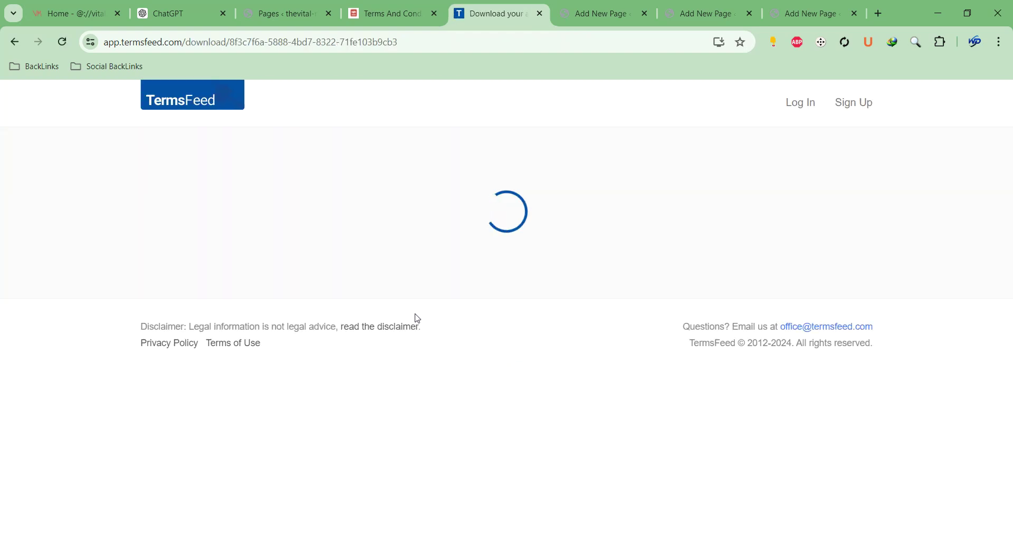
scroll(441, 278, "down", 6)
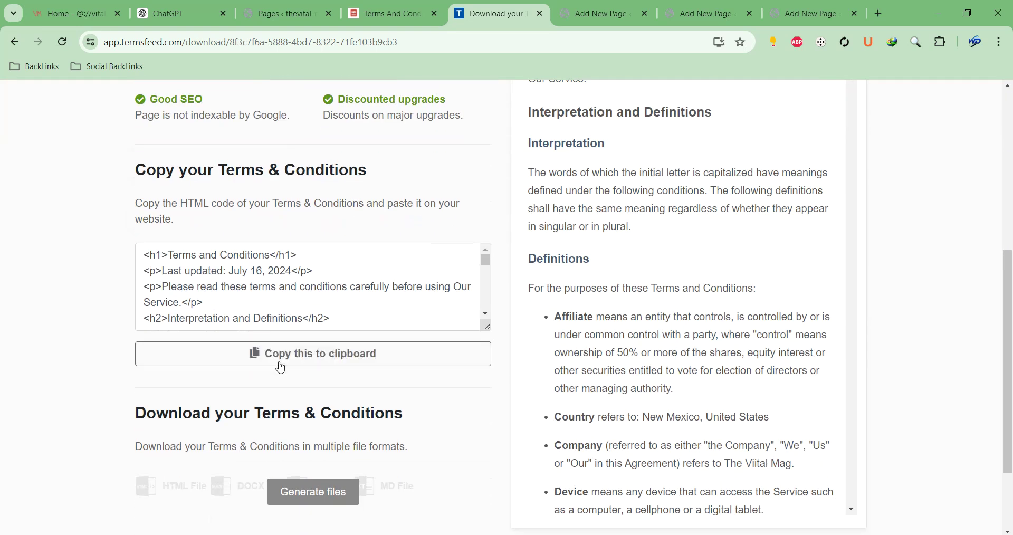
left_click(267, 354)
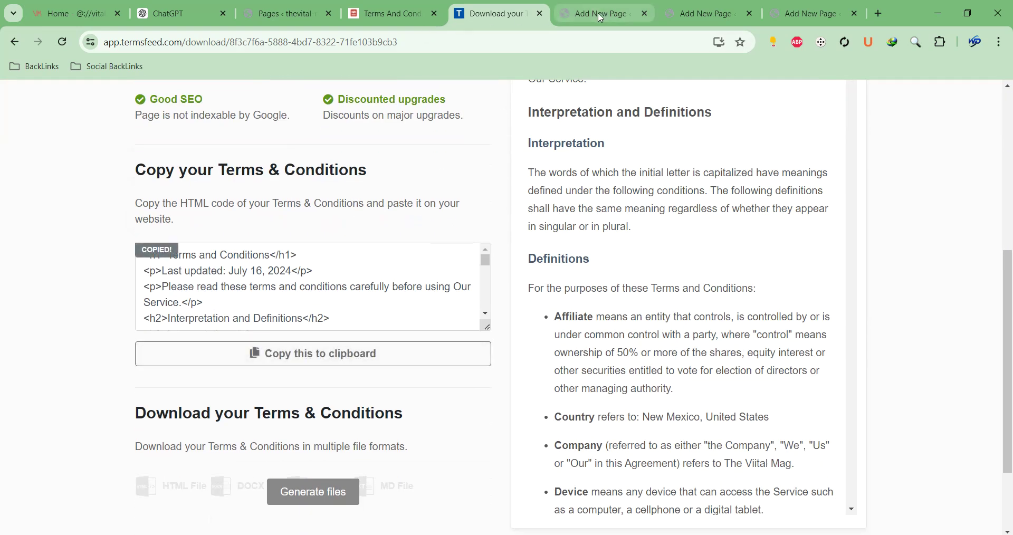
left_click(601, 16)
scroll(692, 181, "up", 10)
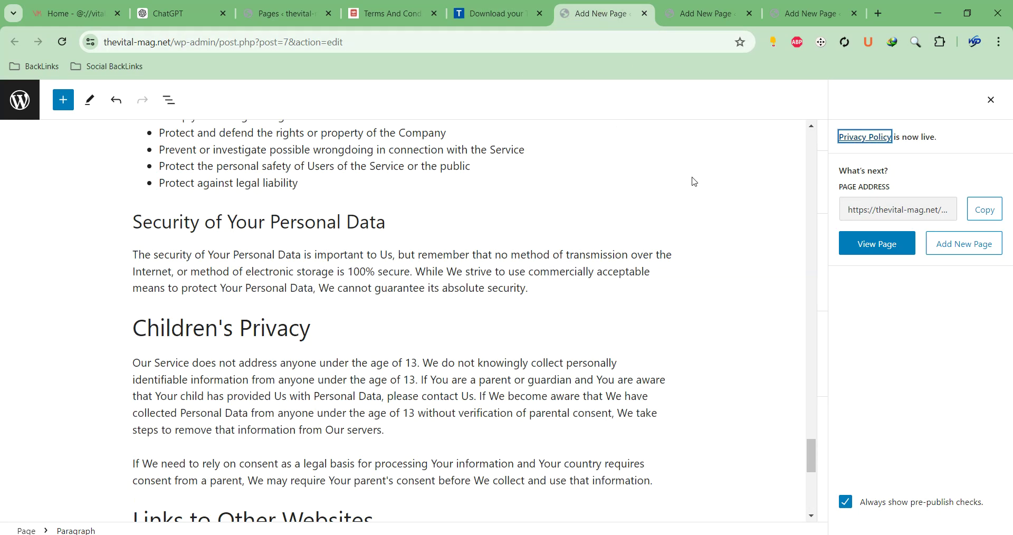
Close the Privacy Policy editor and paste the Terms and Conditions into the new page body
left_click(645, 13)
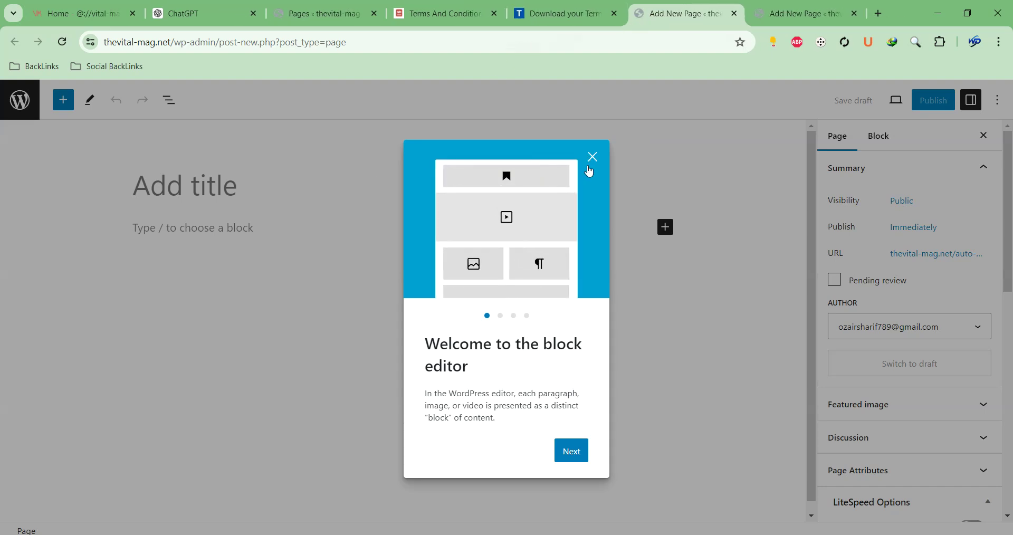
left_click(593, 157)
left_click(236, 229)
key("ctrl+v")
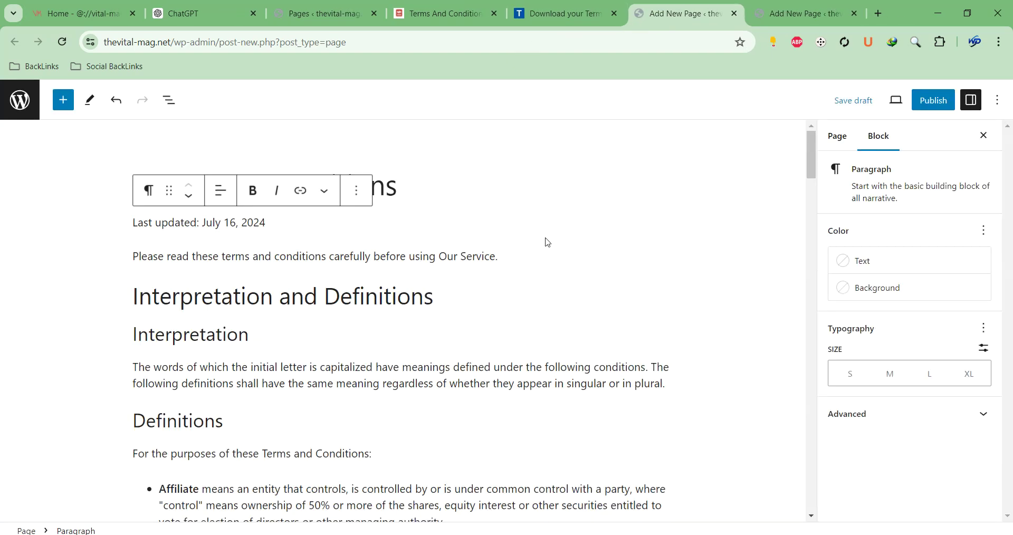
left_click(503, 264)
scroll(510, 275, "down", 3)
scroll(503, 269, "up", 3)
left_click(485, 215)
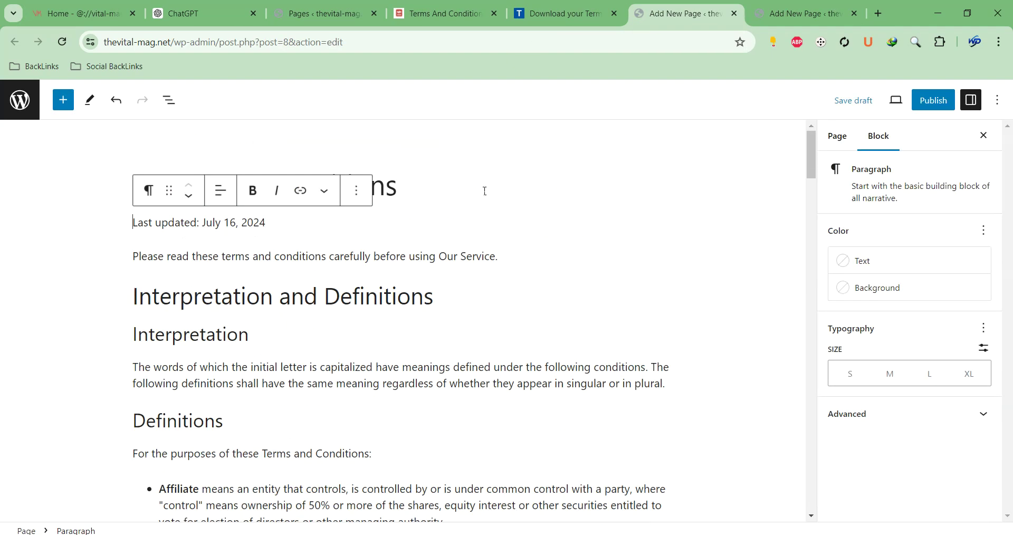
key("Up")
Delete the sentence crediting the Terms and Conditions Generator
scroll(218, 214, "down", 20)
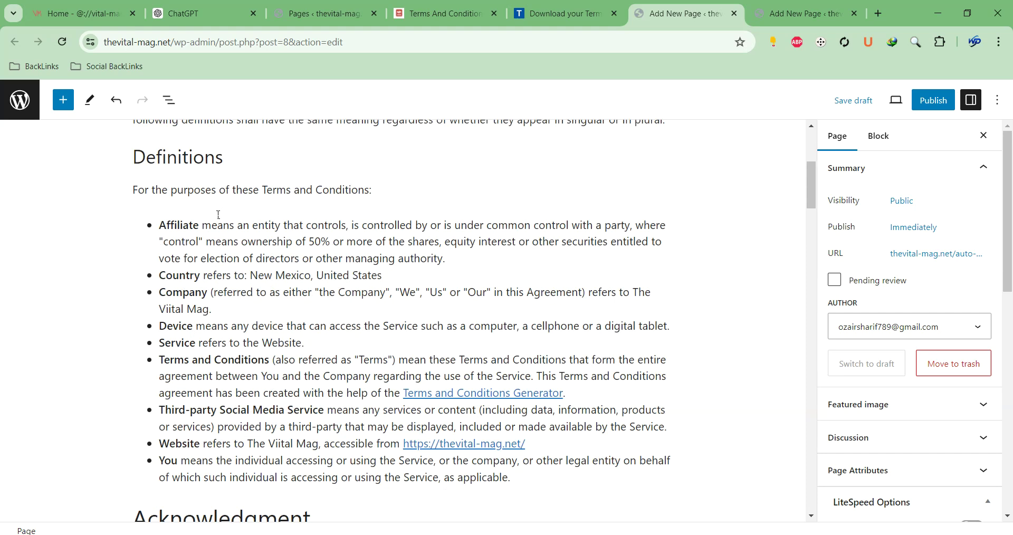
scroll(221, 215, "up", 10)
scroll(222, 216, "up", 5)
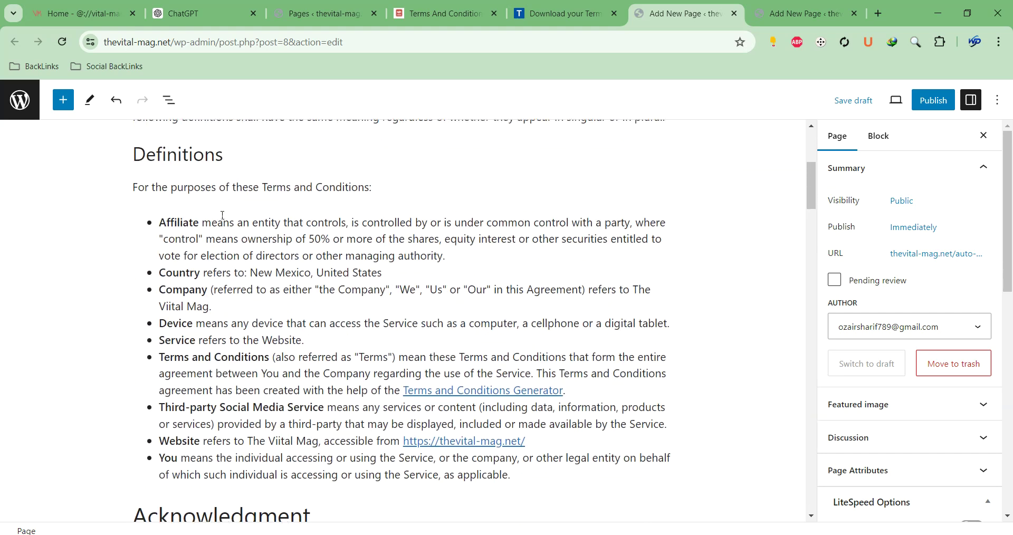
left_click(486, 393)
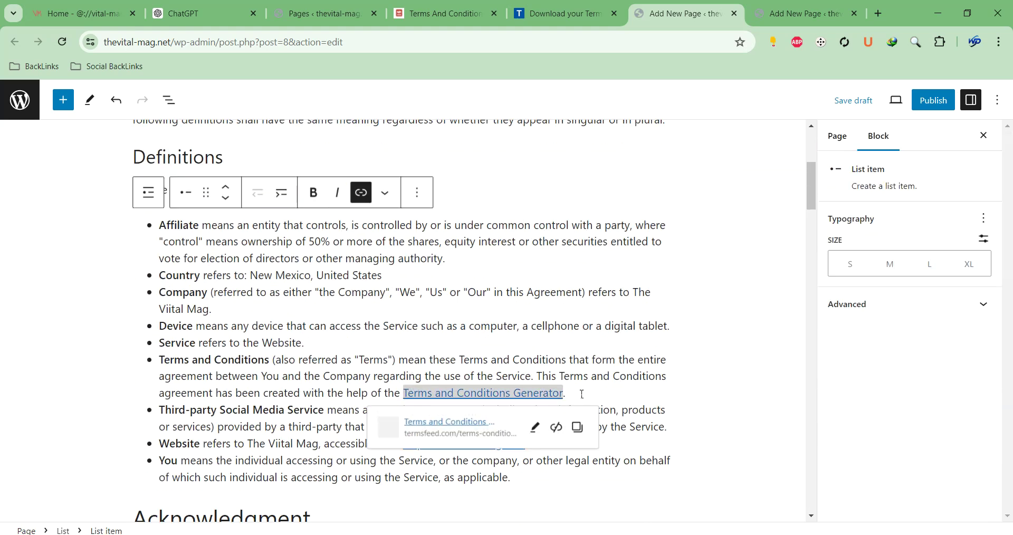
left_click_drag(593, 396, 538, 377)
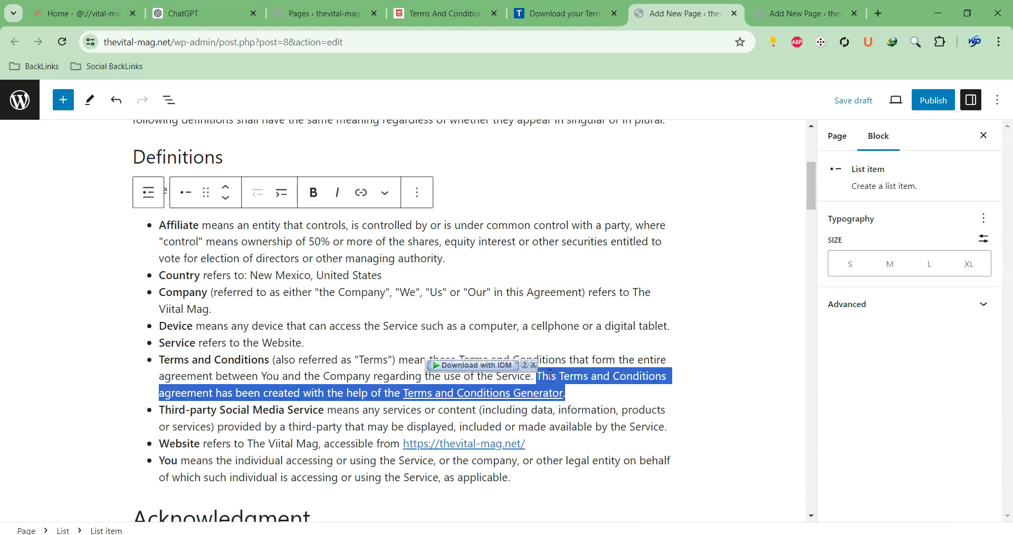
key("BackSpace")
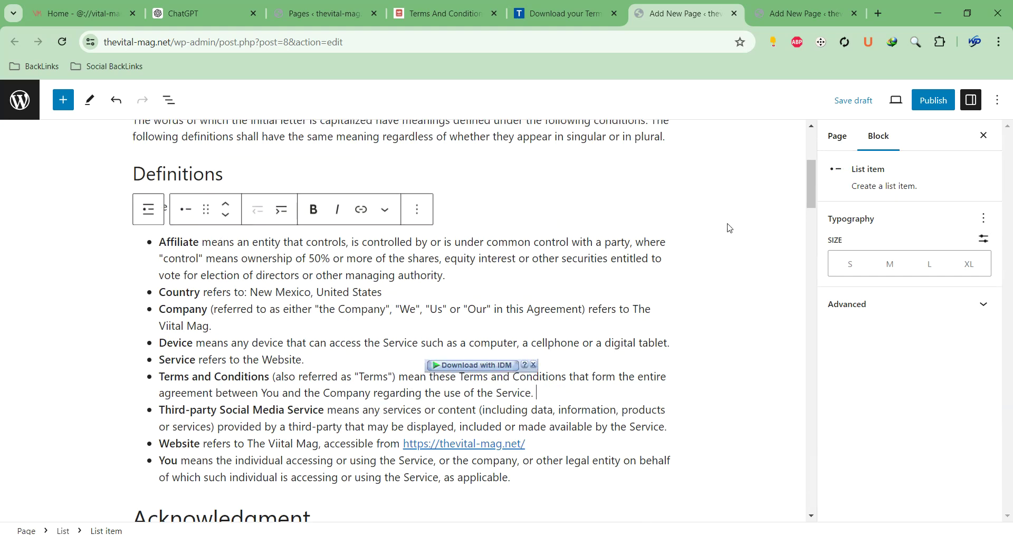
left_click_drag(806, 183, 763, 170)
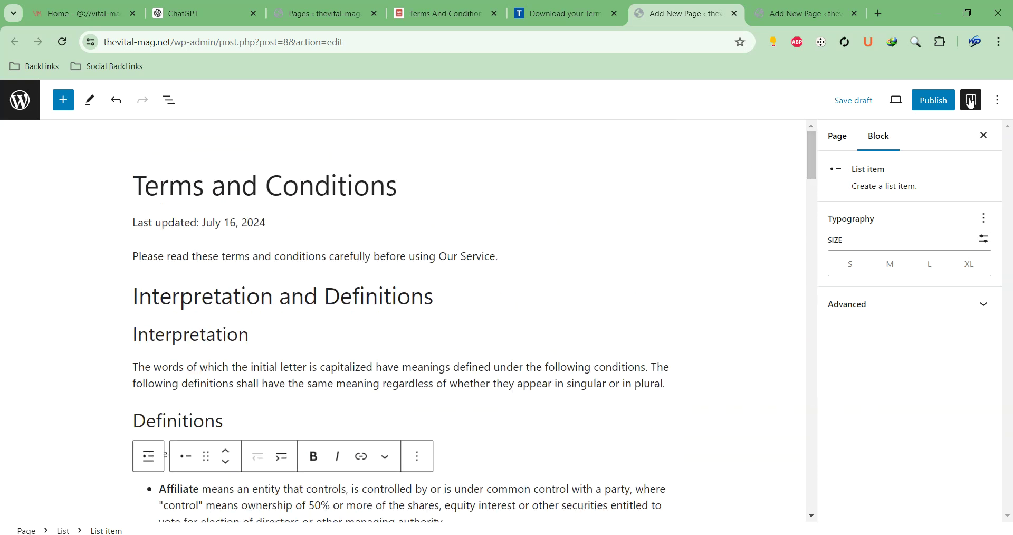
Publish the Terms and Conditions page and close its editor
left_click(938, 107)
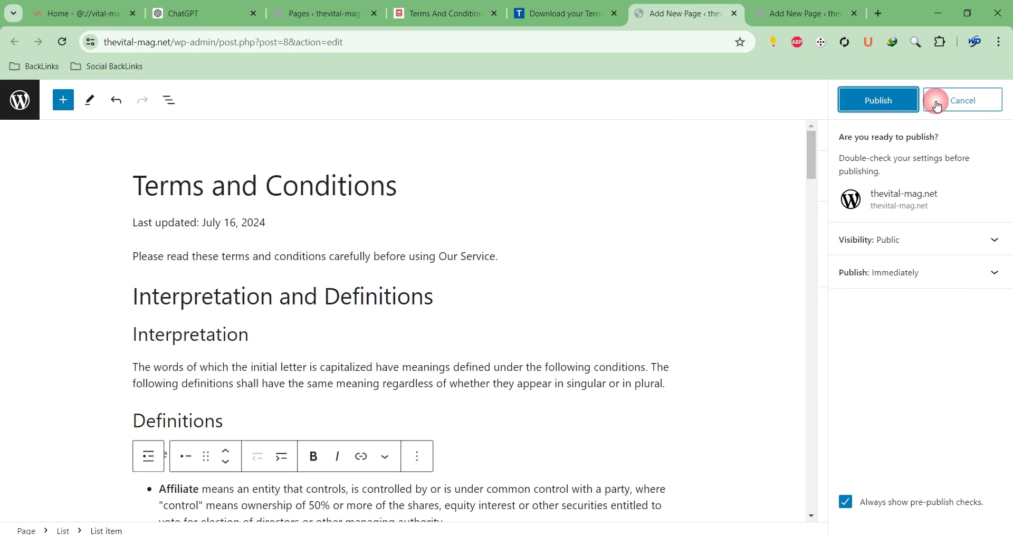
left_click(889, 102)
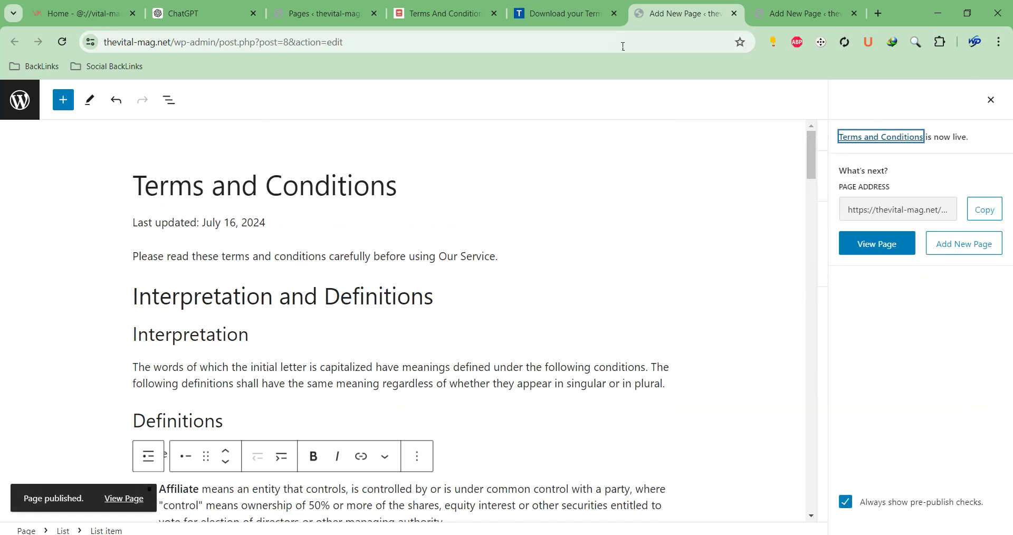
left_click(734, 13)
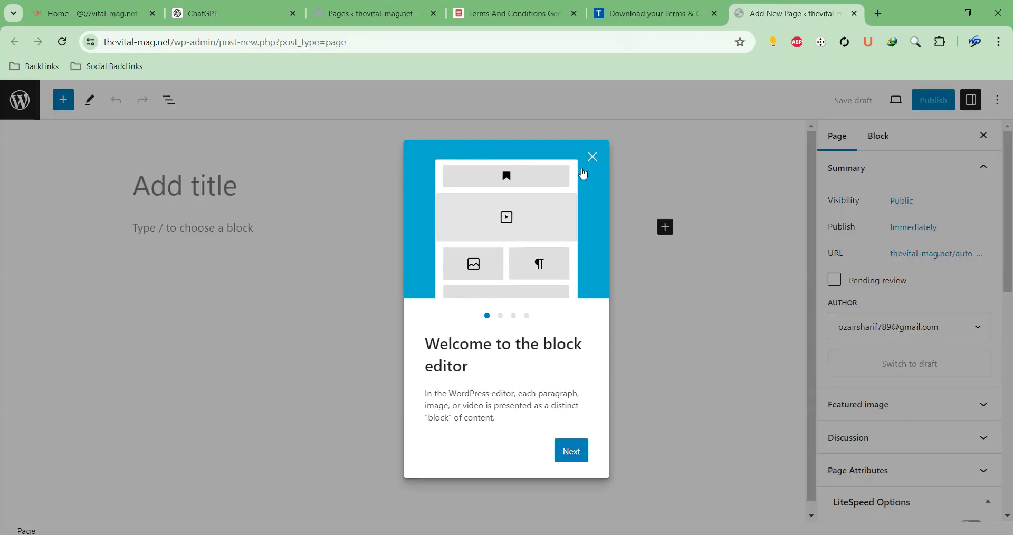
Title the new page 'Contact Us' and dismiss the WPForms contact-page notice
left_click(595, 159)
left_click(241, 169)
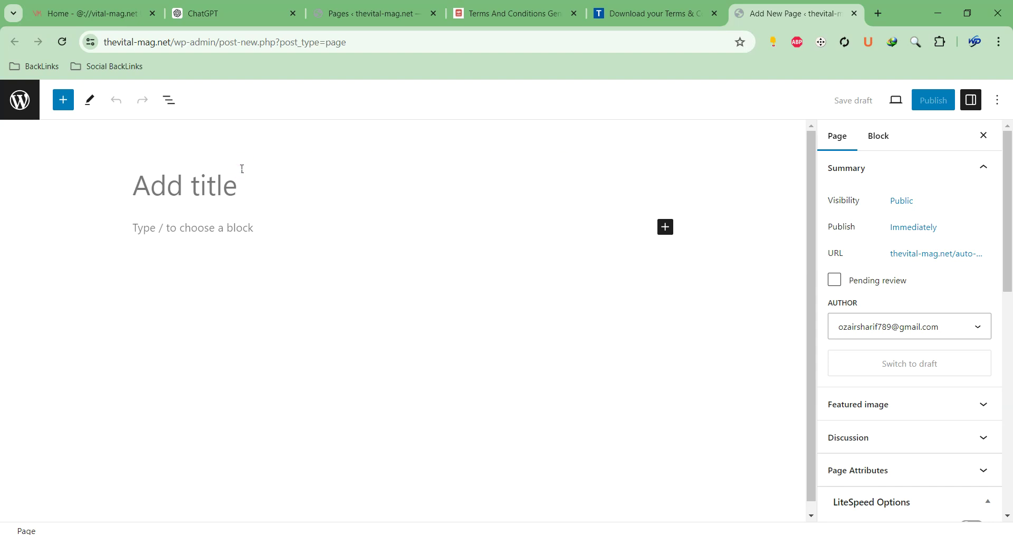
left_click(242, 169)
type("Conta")
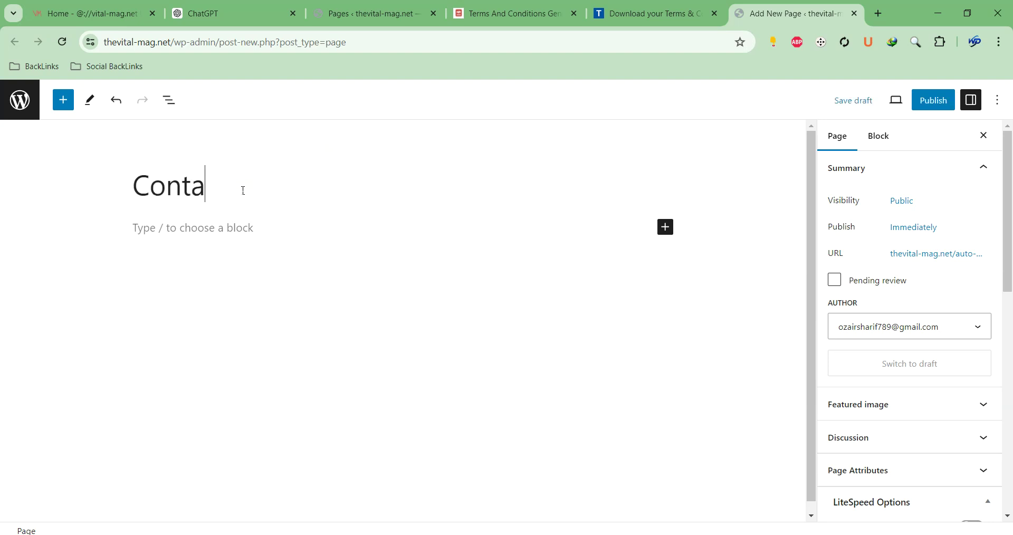
type("ct Us")
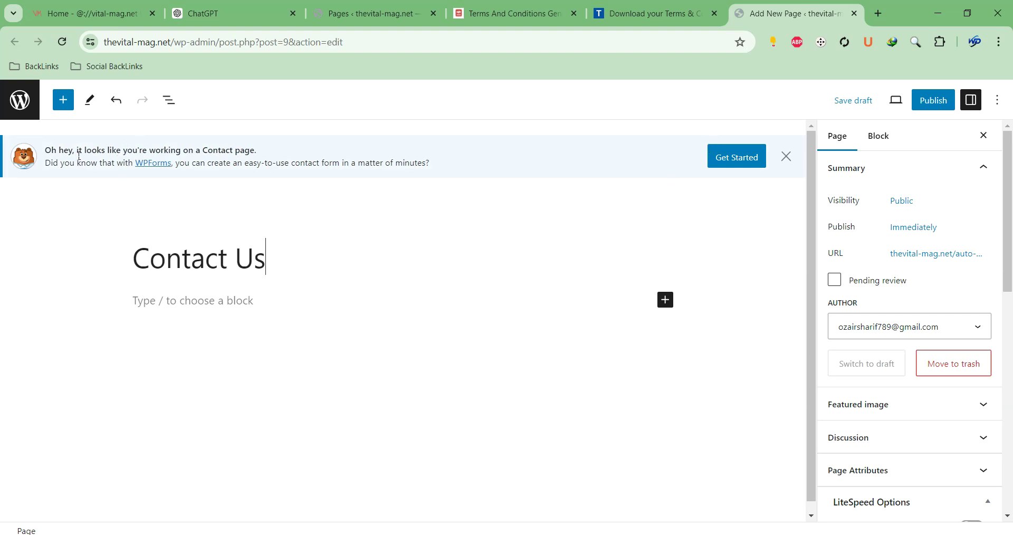
left_click_drag(52, 151, 266, 158)
left_click_drag(64, 163, 90, 165)
left_click(786, 157)
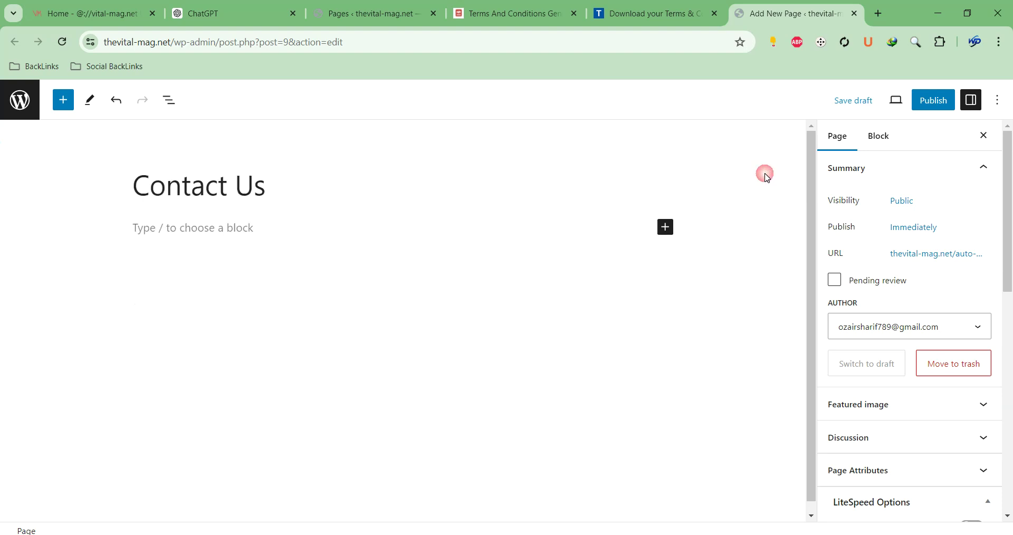
left_click(319, 226)
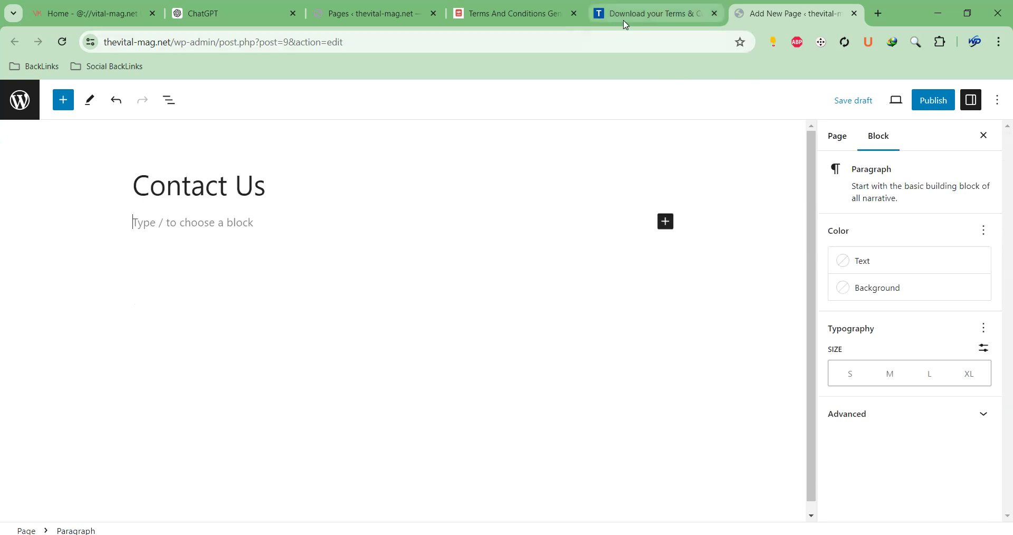
Close the Terms And Conditions Generator and terms download tabs
left_click(592, 19)
left_click(563, 17)
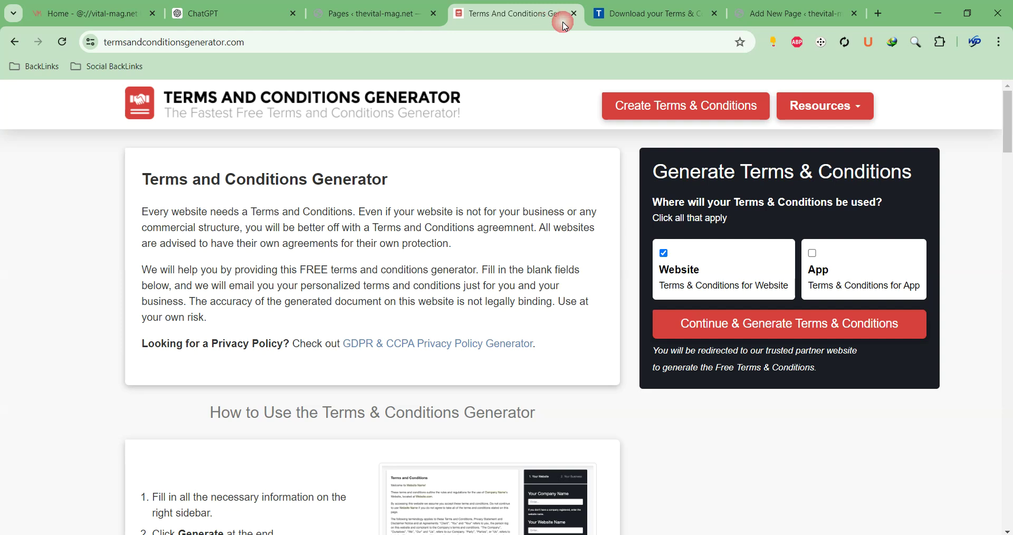
left_click(574, 14)
left_click(554, 20)
Build a WPForms form from the Simple Contact Form template, save it, and exit to the forms list
left_click(358, 14)
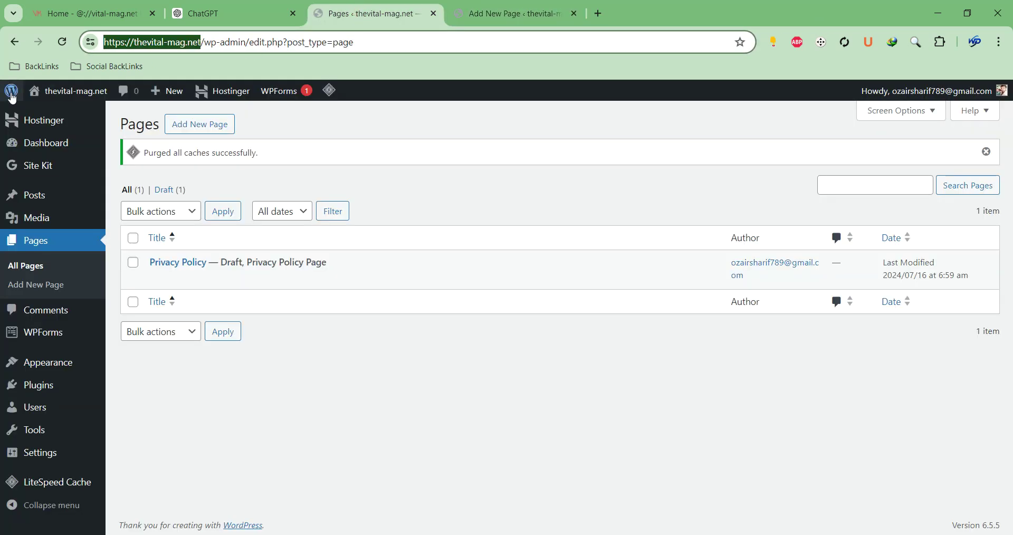
mouse_move(51, 346)
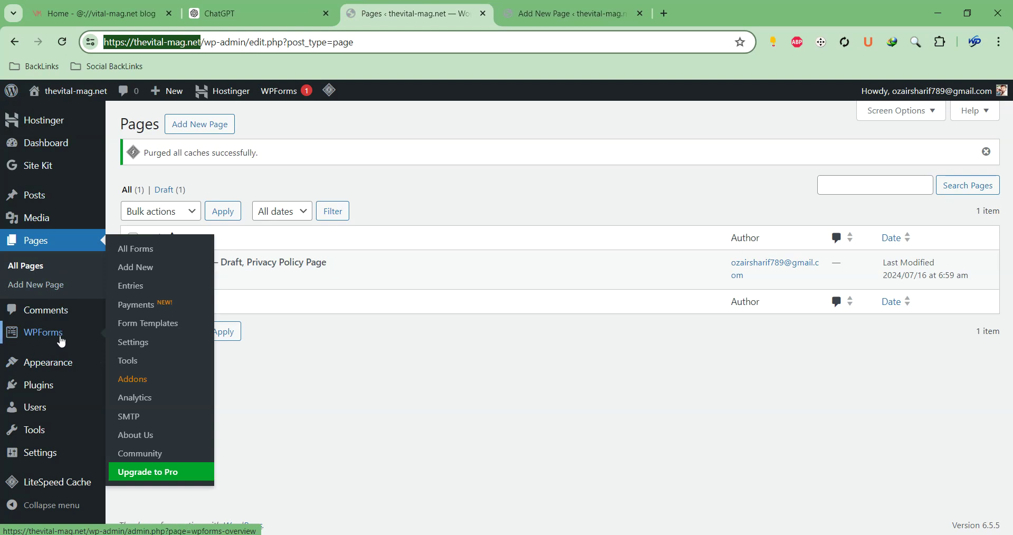
left_click(136, 271)
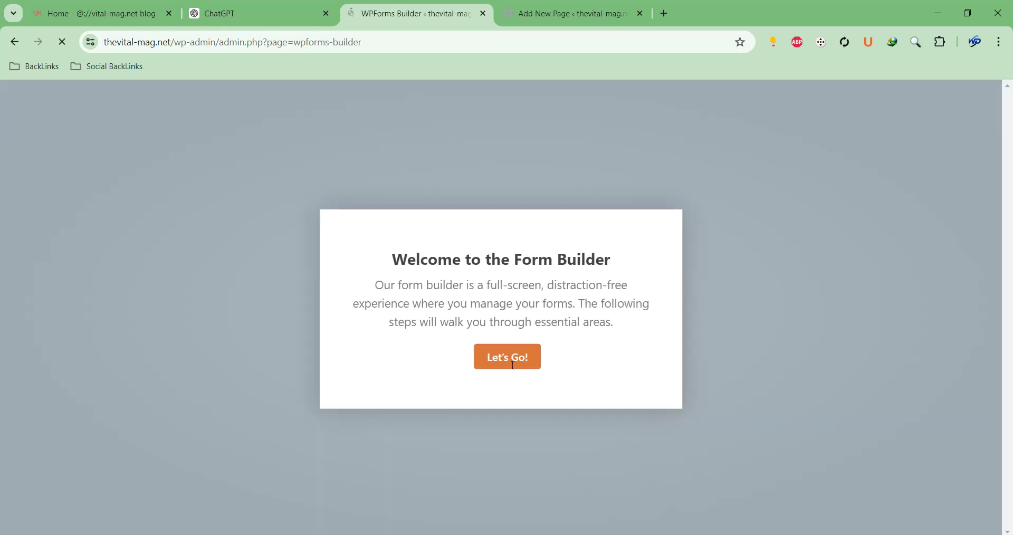
left_click(513, 365)
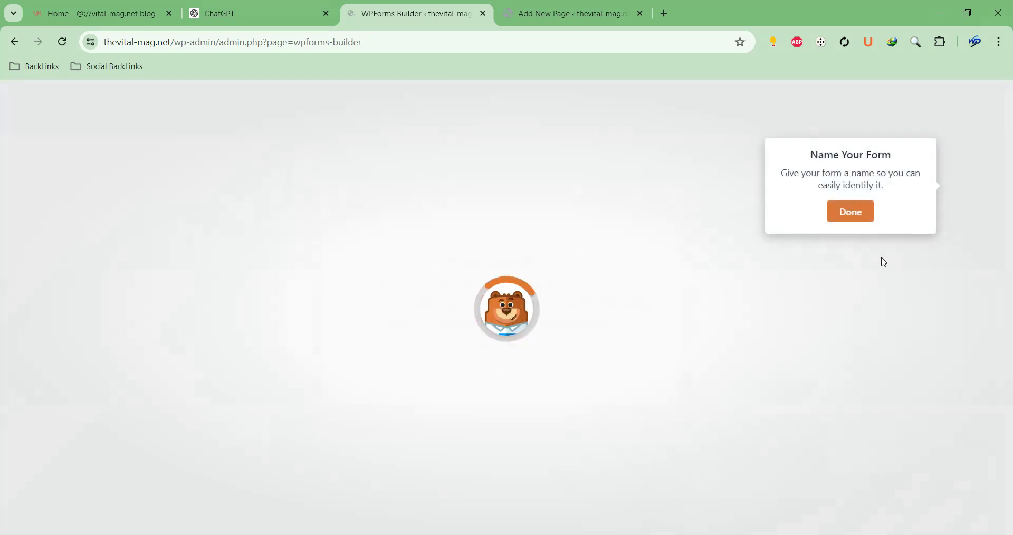
left_click(843, 213)
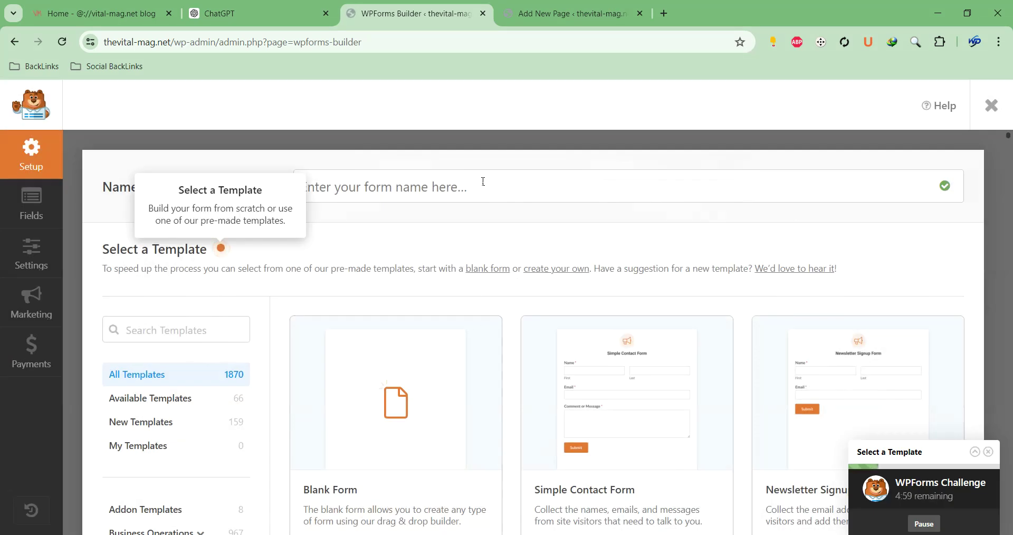
scroll(528, 186, "down", 3)
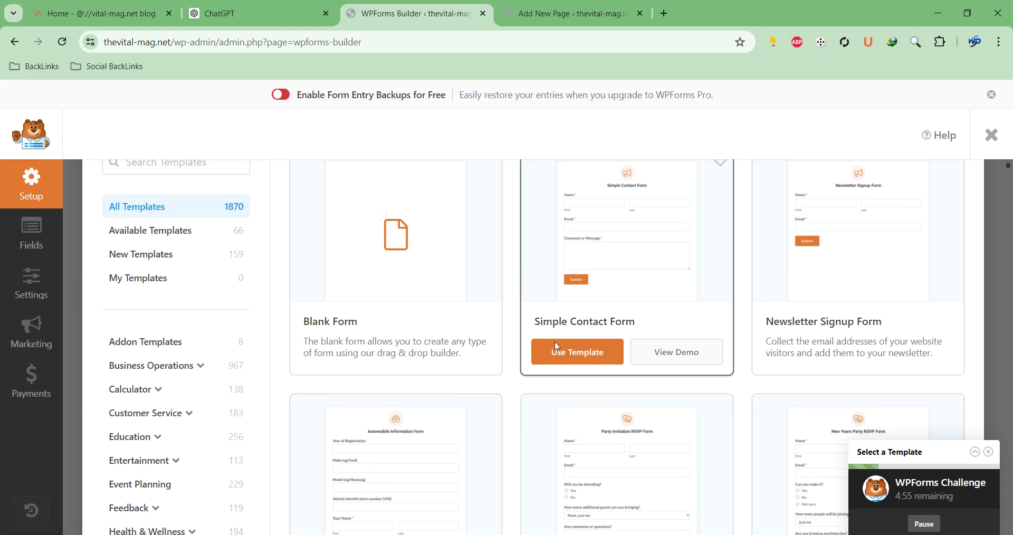
left_click(575, 361)
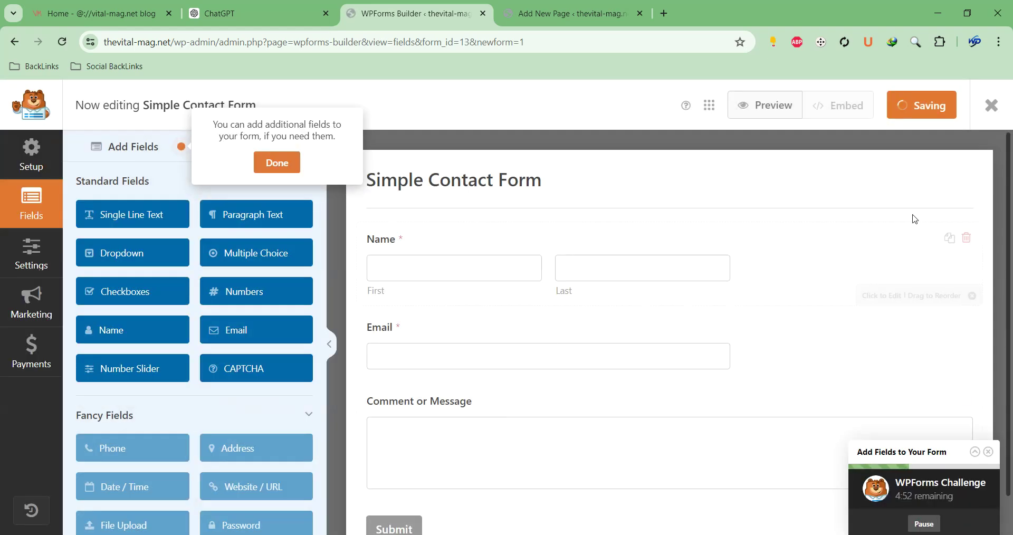
left_click(918, 110)
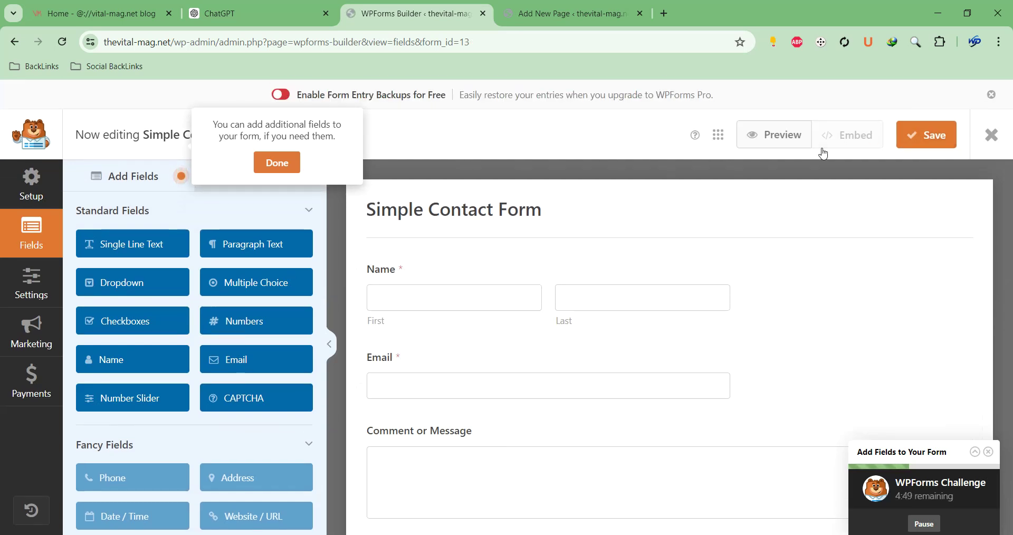
left_click(991, 138)
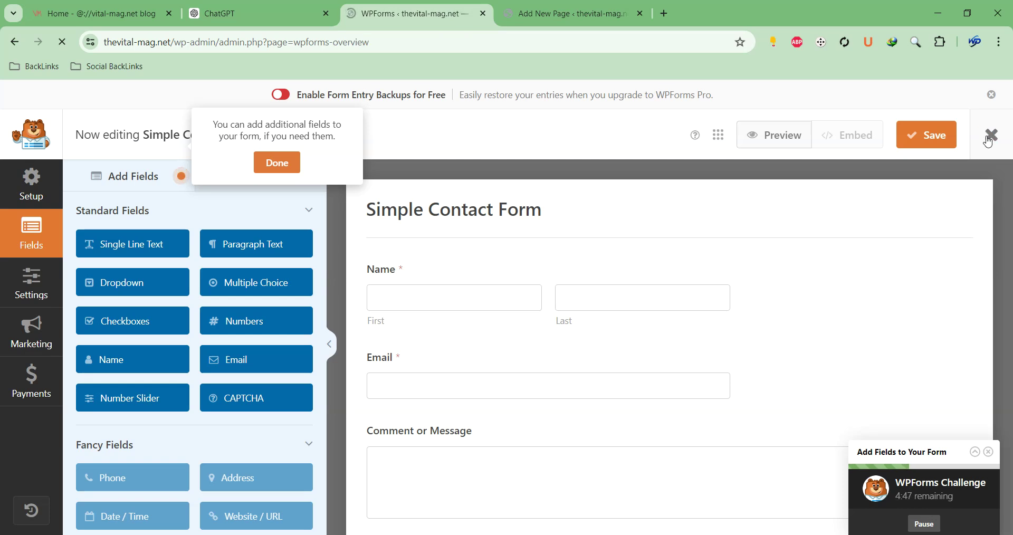
scroll(363, 417, "down", 3)
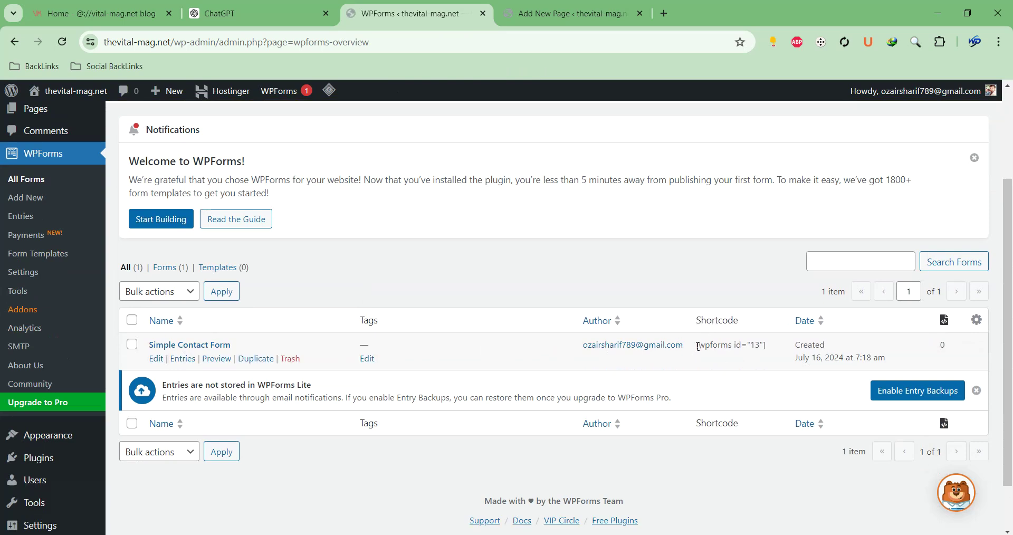
Add a Shortcode block containing [wpforms id="13"] to the Contact Us page
left_click_drag(698, 347, 773, 350)
key("ctrl+c")
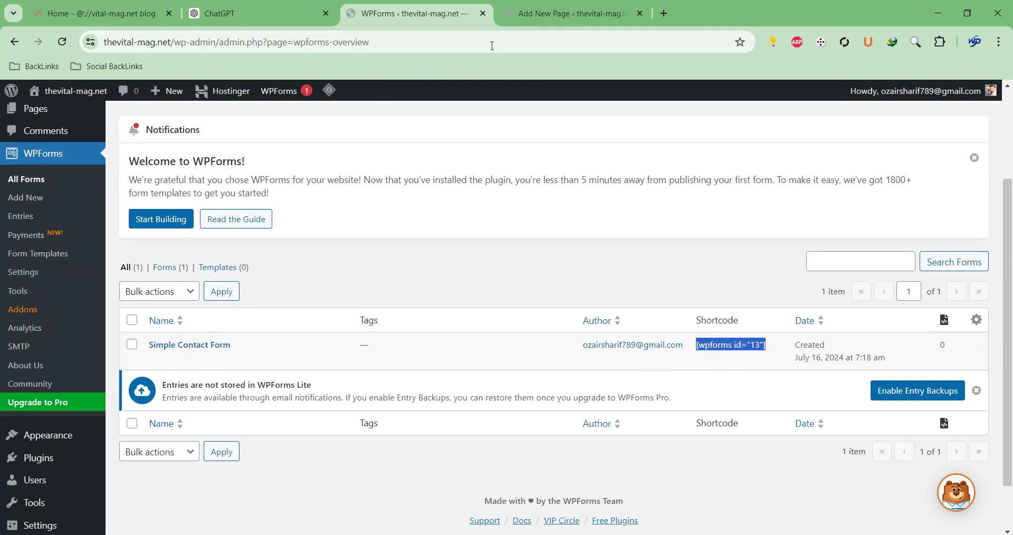
left_click(515, 16)
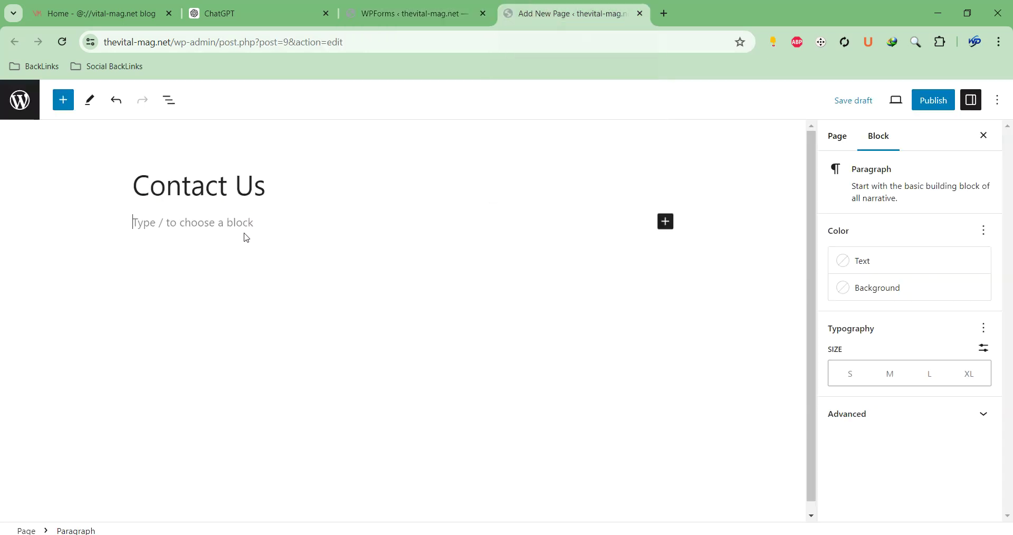
type("/shor")
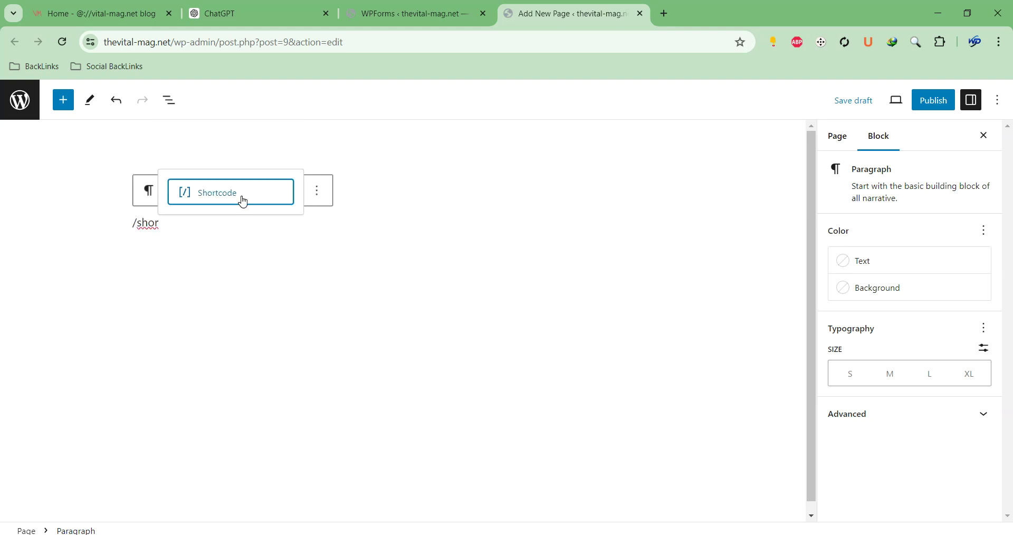
left_click(242, 197)
key("ctrl+v")
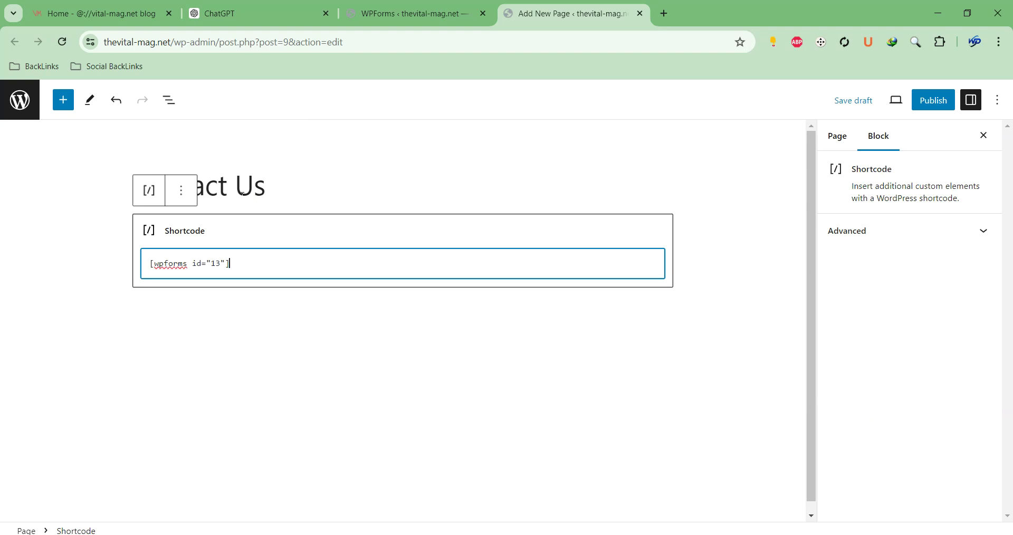
left_click(361, 321)
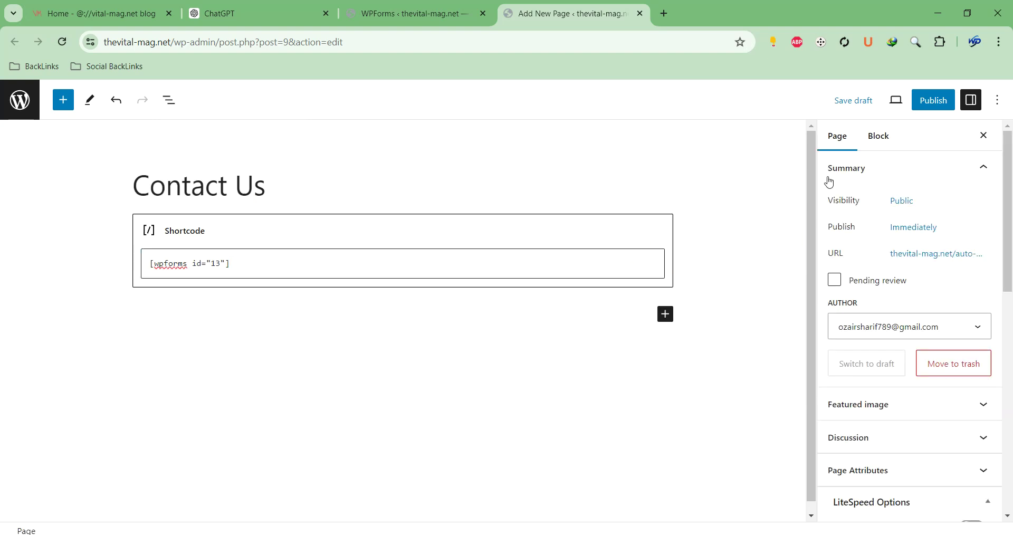
Publish the Contact Us page and view it live
left_click(933, 100)
left_click(903, 102)
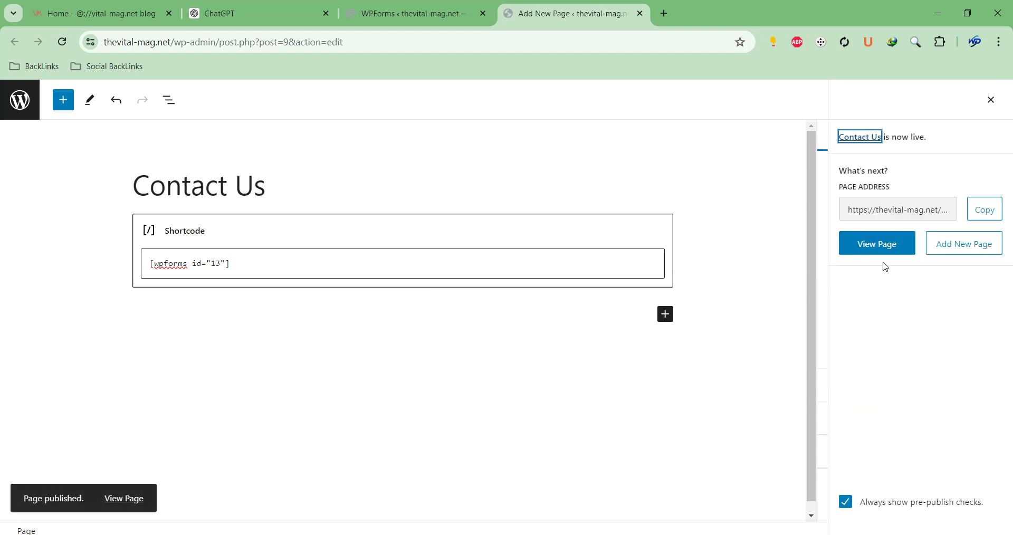
left_click(859, 252)
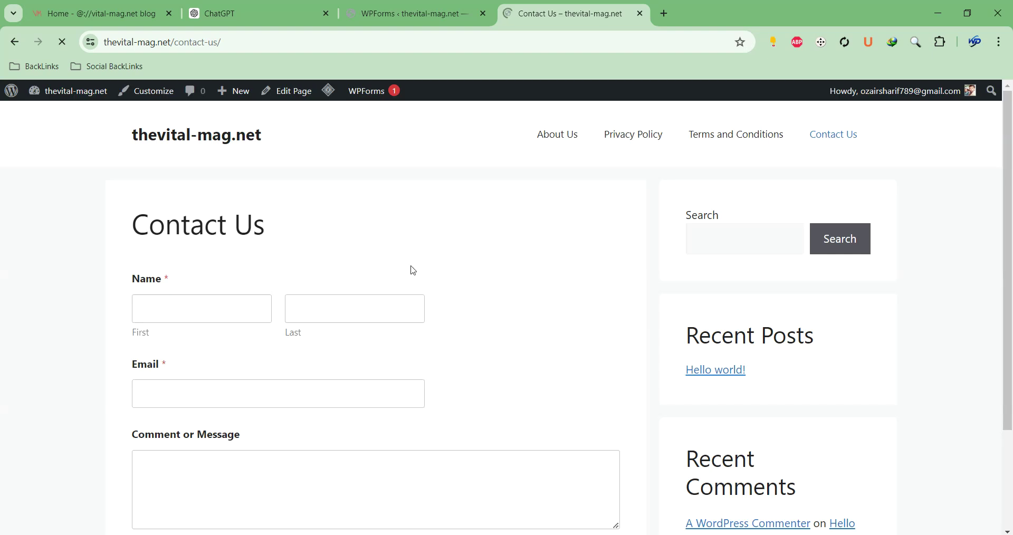
Review the live Contact Us form (name, email, message, Submit), dismiss the chat popup, and return to WPForms
scroll(407, 314, "down", 3)
scroll(402, 310, "up", 3)
scroll(533, 206, "down", 3)
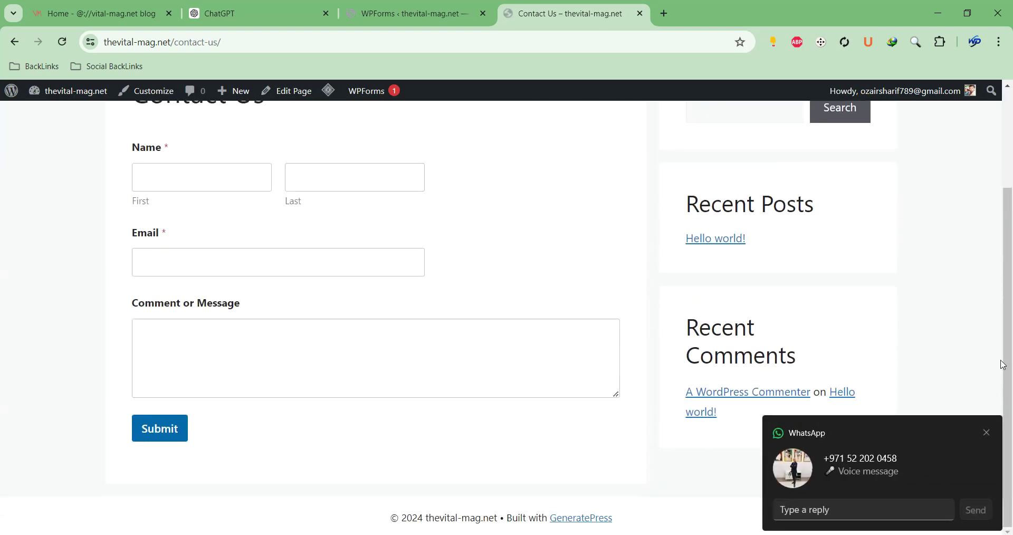
left_click(987, 433)
scroll(259, 336, "up", 3)
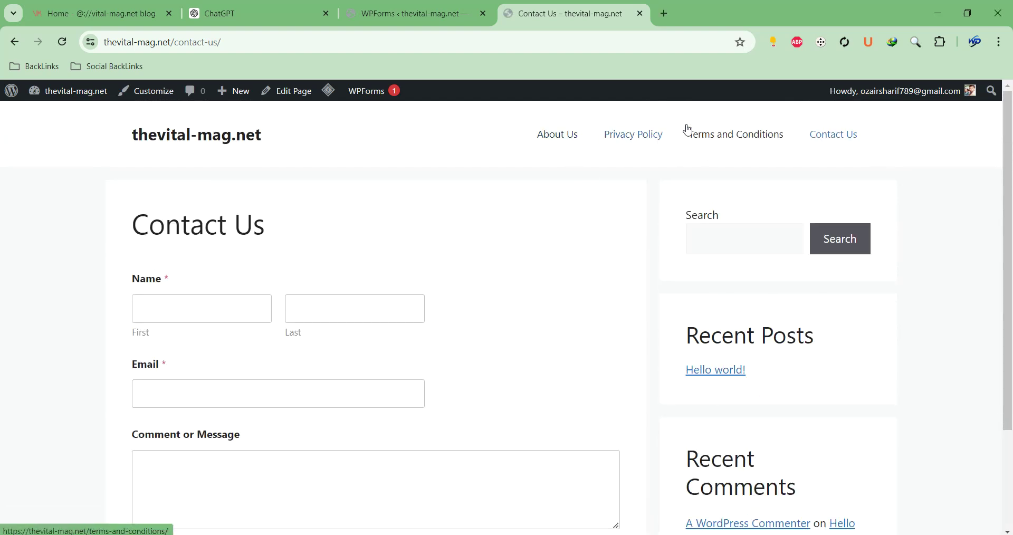
scroll(543, 138, "down", 2)
scroll(533, 140, "up", 2)
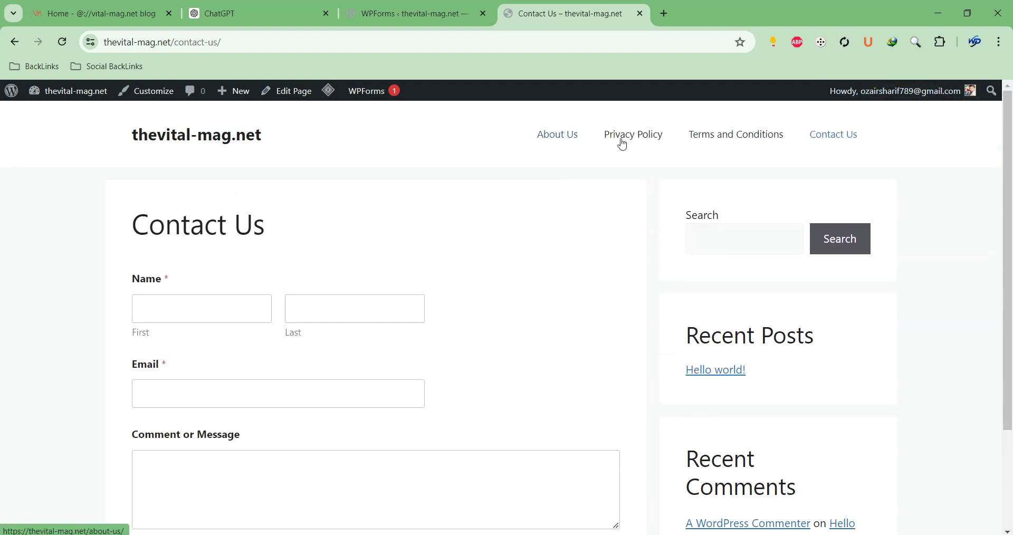
left_click(395, 21)
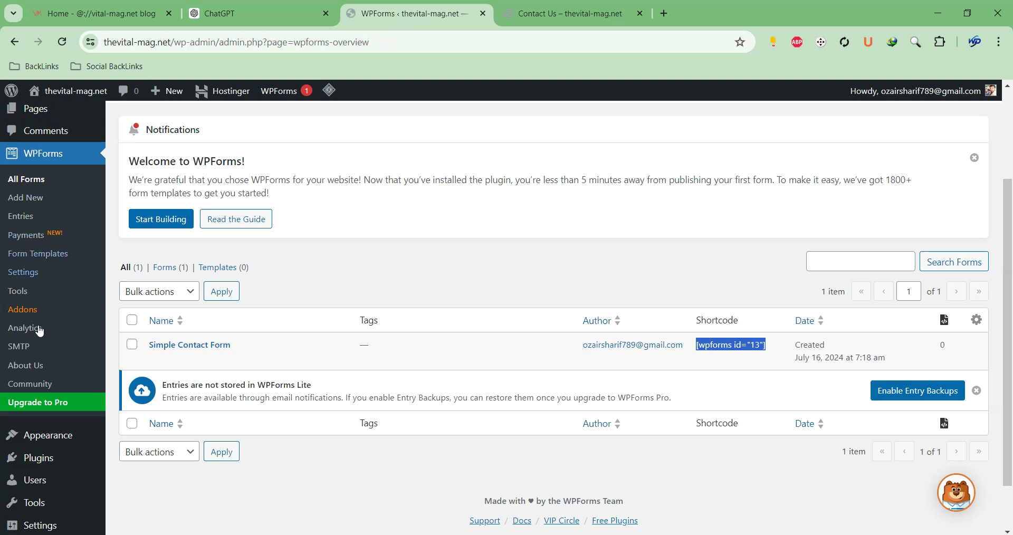
In the menus editor, rename the default Menu 1 to 'Pages'
scroll(33, 388, "down", 1)
mouse_move(32, 389)
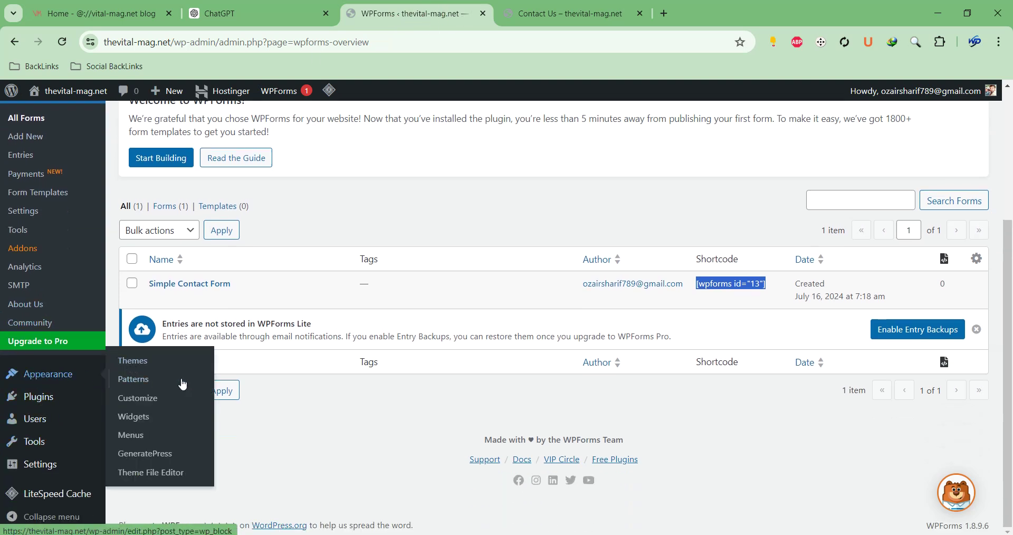
left_click(149, 441)
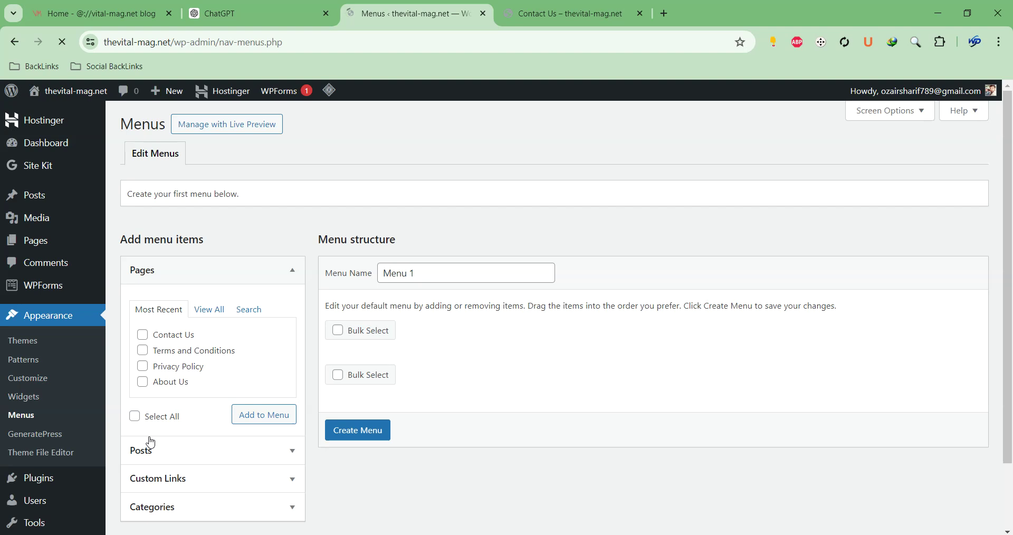
left_click(429, 273)
triple_click(429, 274)
scroll(421, 409, "down", 3)
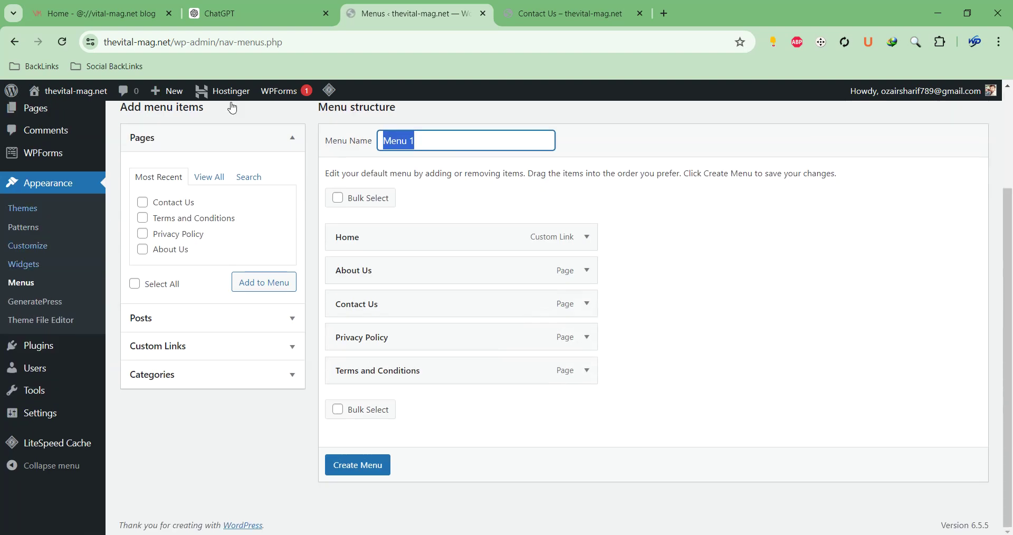
type("Pages")
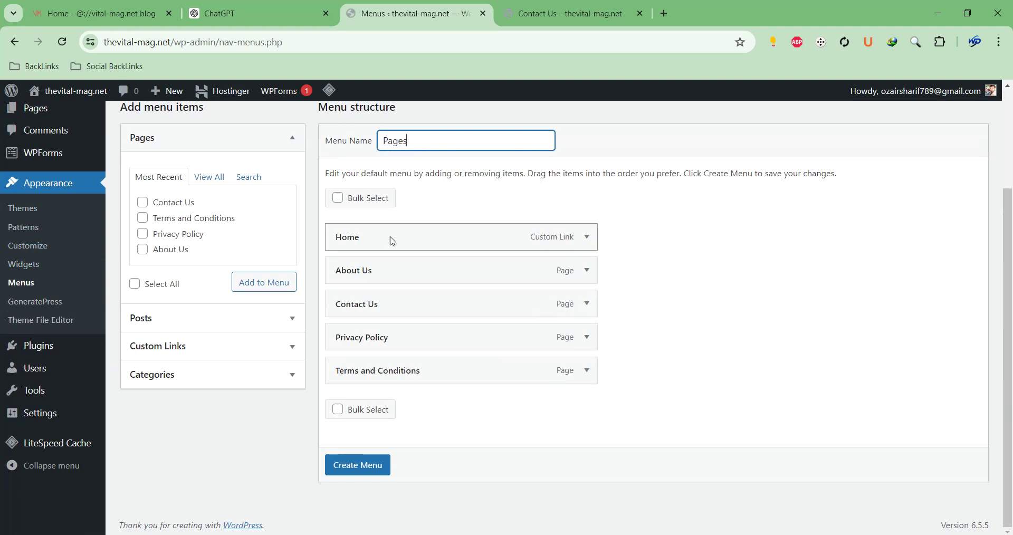
Remove Home from the Pages menu and create it
left_click(585, 237)
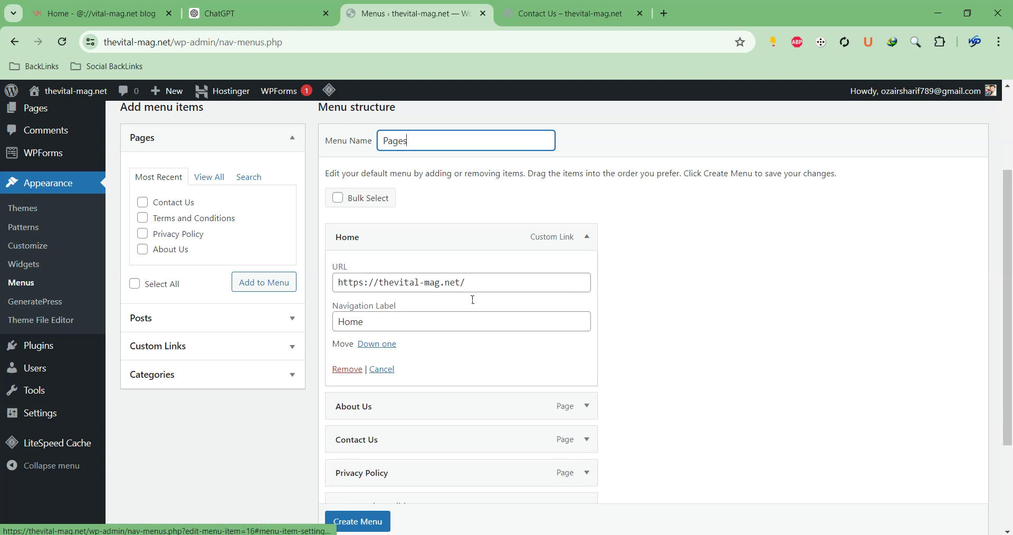
left_click(348, 369)
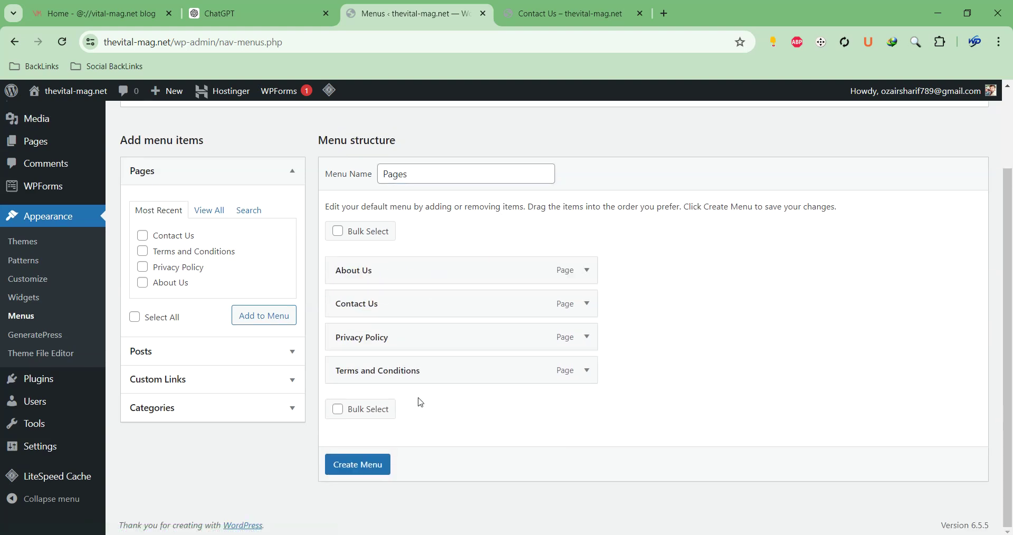
left_click(363, 467)
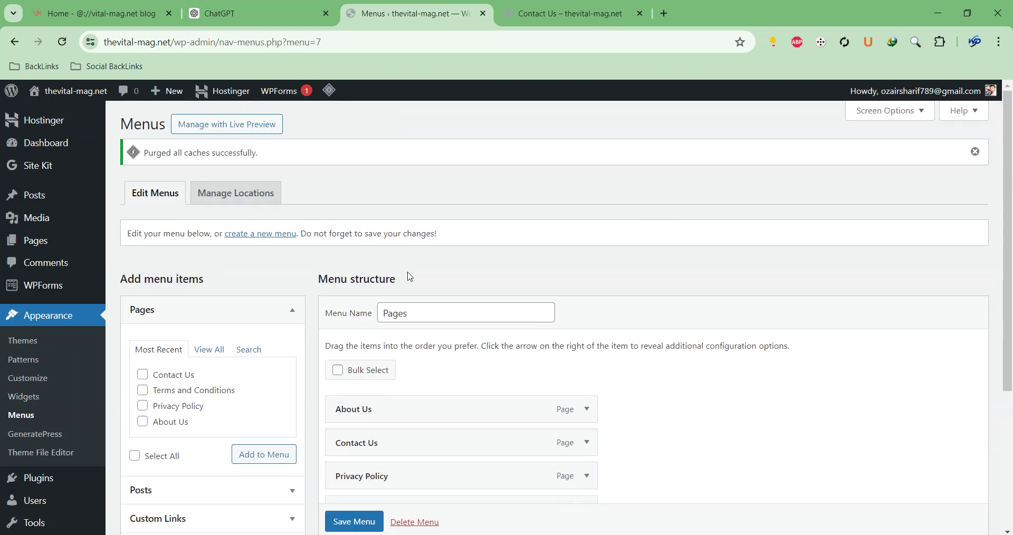
Create a second, empty menu named 'Categories'
scroll(406, 285, "down", 2)
scroll(407, 433, "down", 1)
scroll(389, 315, "up", 3)
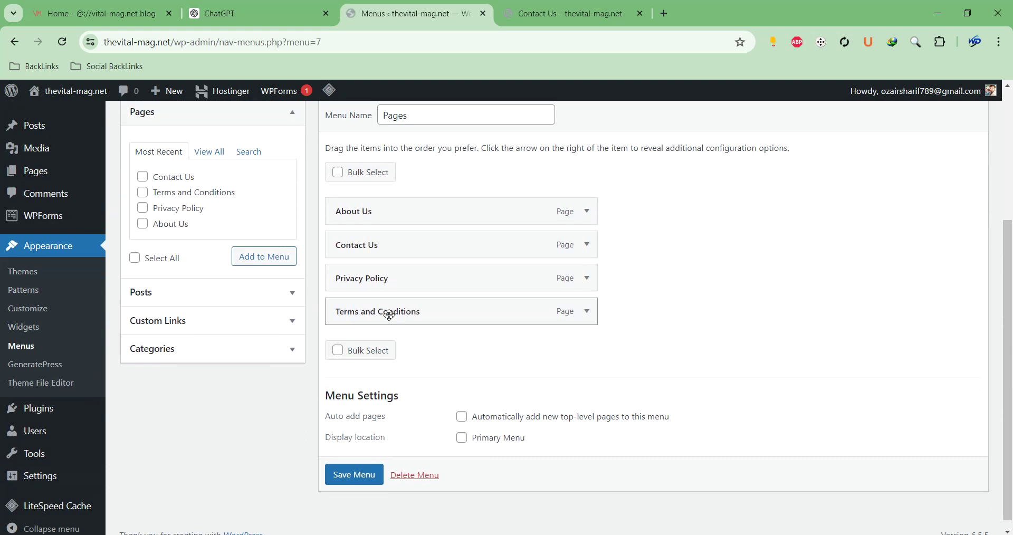
left_click(247, 228)
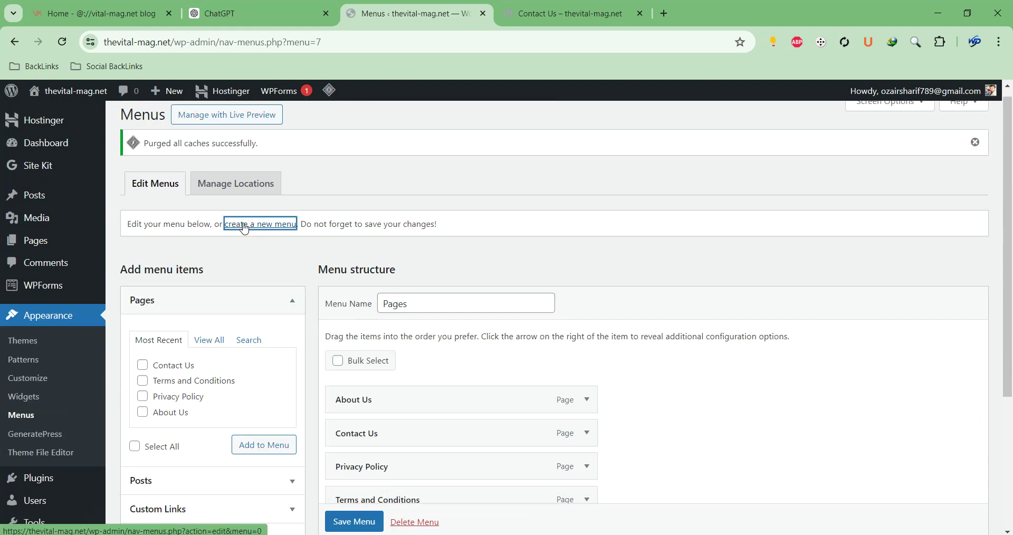
left_click(263, 226)
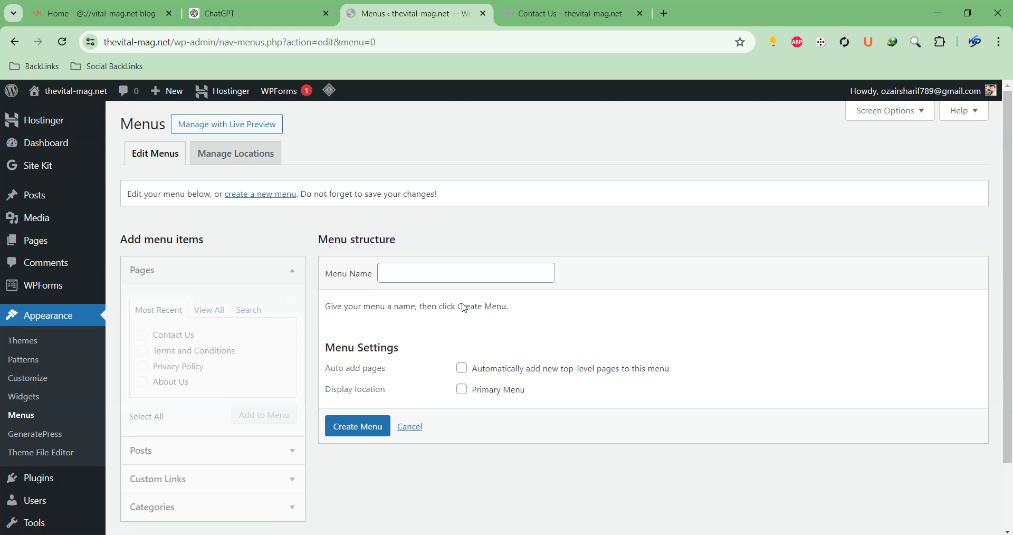
left_click(446, 274)
left_click(465, 323)
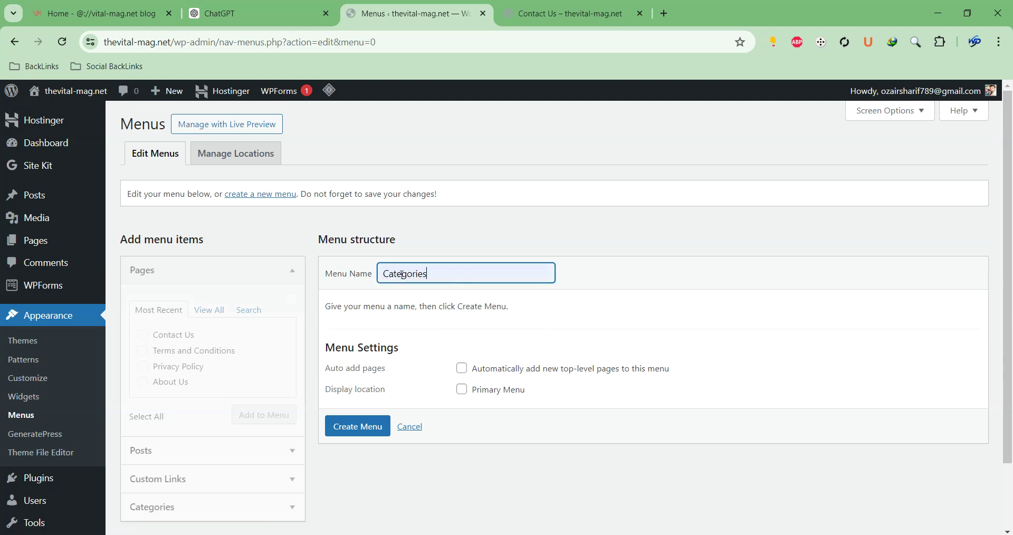
left_click(364, 431)
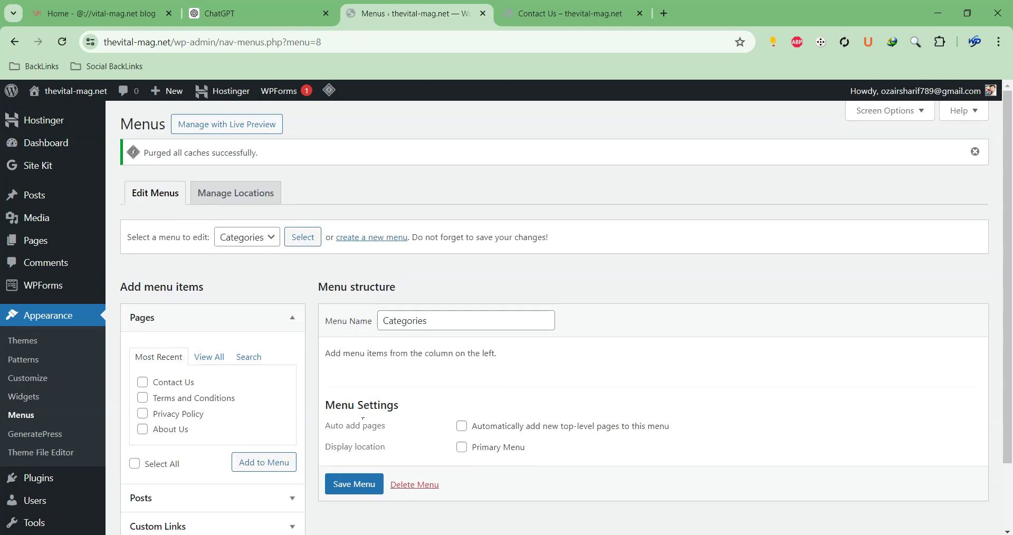
Add Fitness, Mental Health, Motivation, Nutrition and Diet, and Technology in Health, excluding Uncategorized
scroll(256, 356, "down", 2)
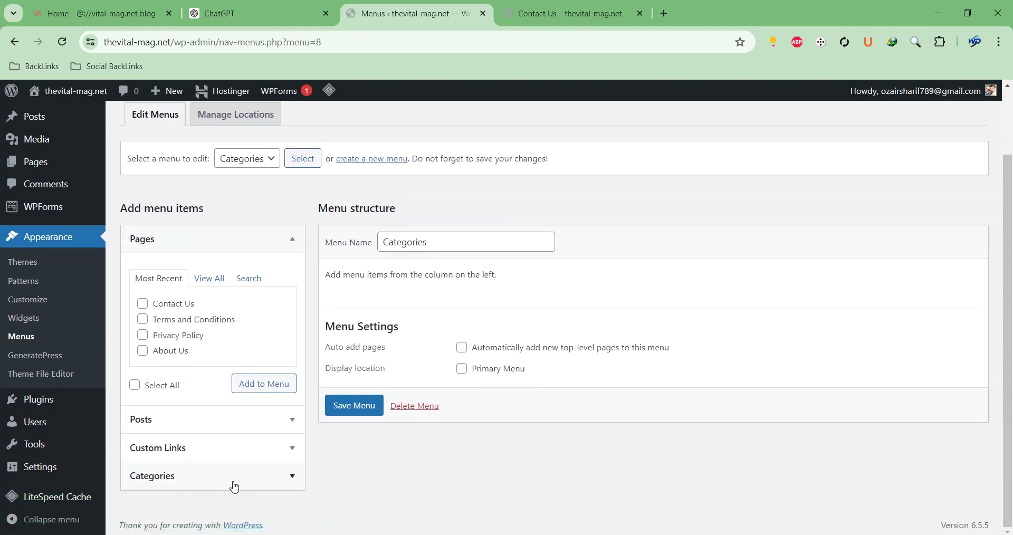
left_click(233, 483)
left_click(190, 364)
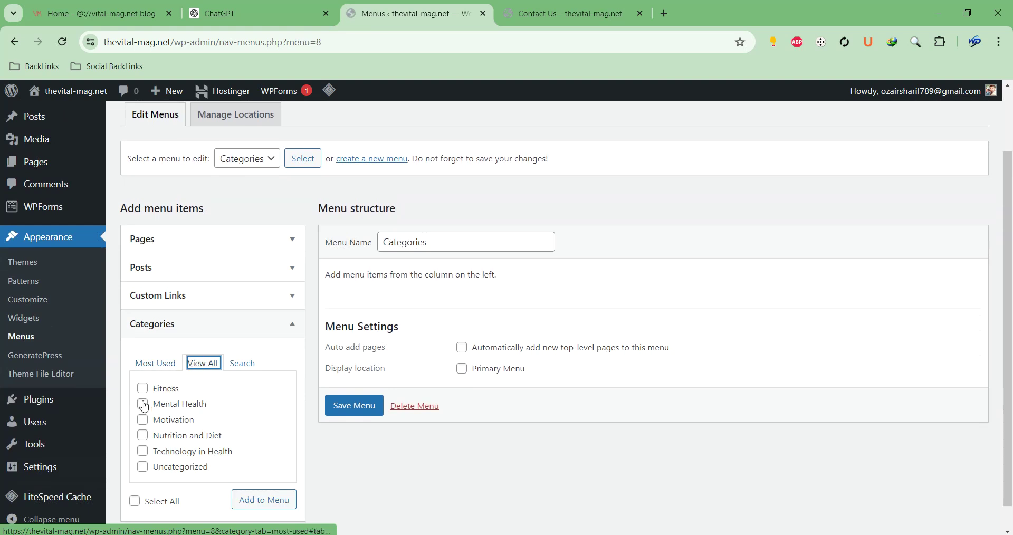
left_click(134, 501)
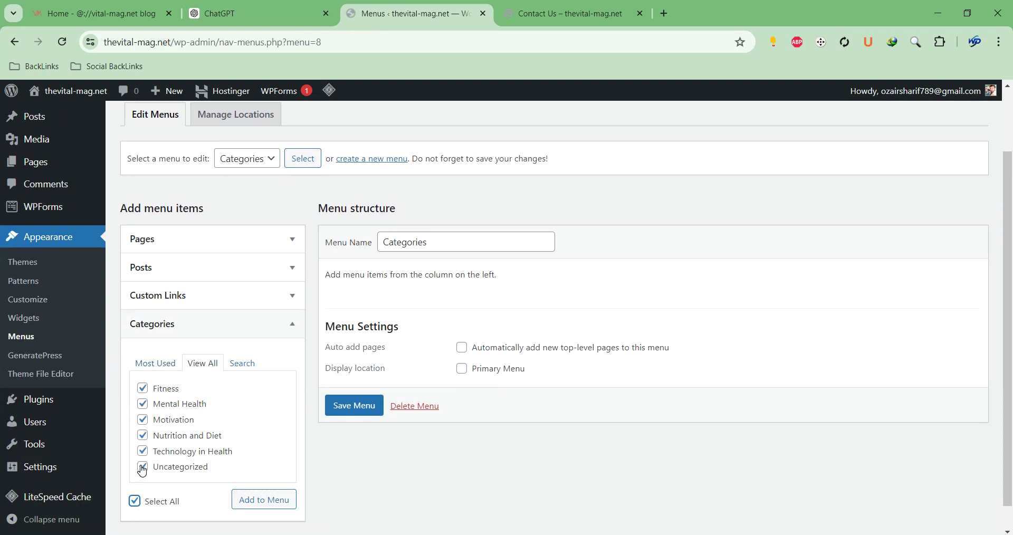
left_click(142, 467)
left_click(259, 499)
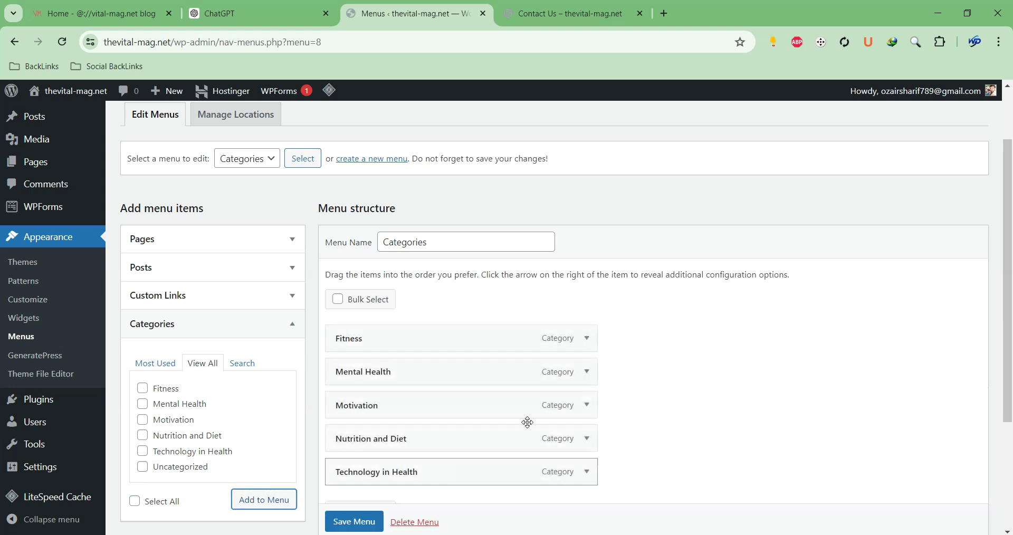
Set Categories as the Primary Menu and save it
scroll(527, 423, "down", 3)
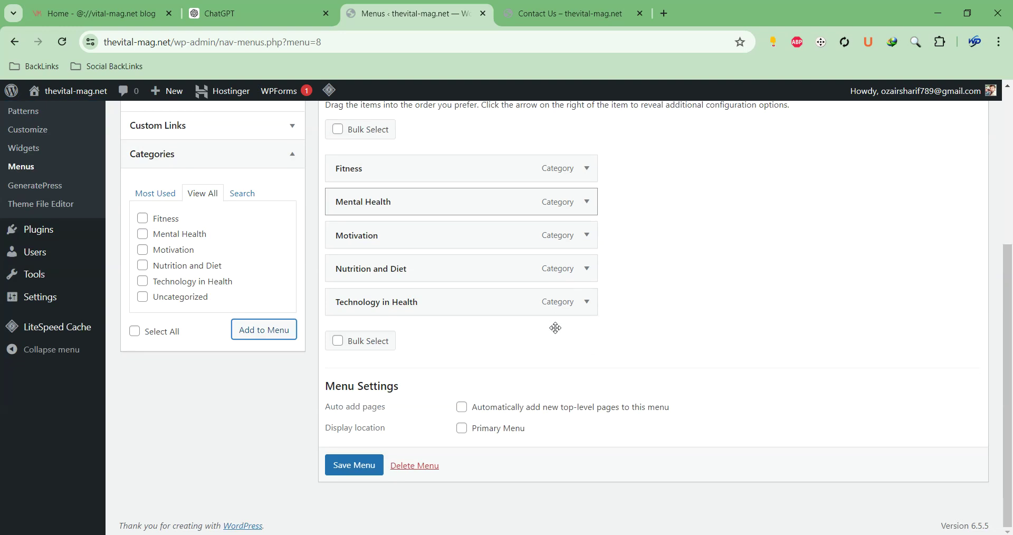
left_click(462, 430)
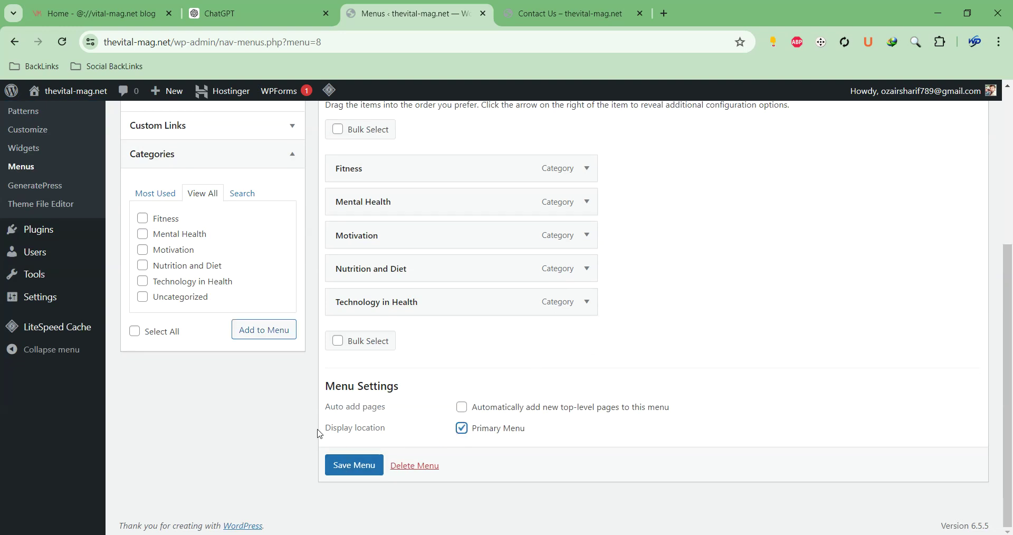
left_click_drag(324, 429, 389, 428)
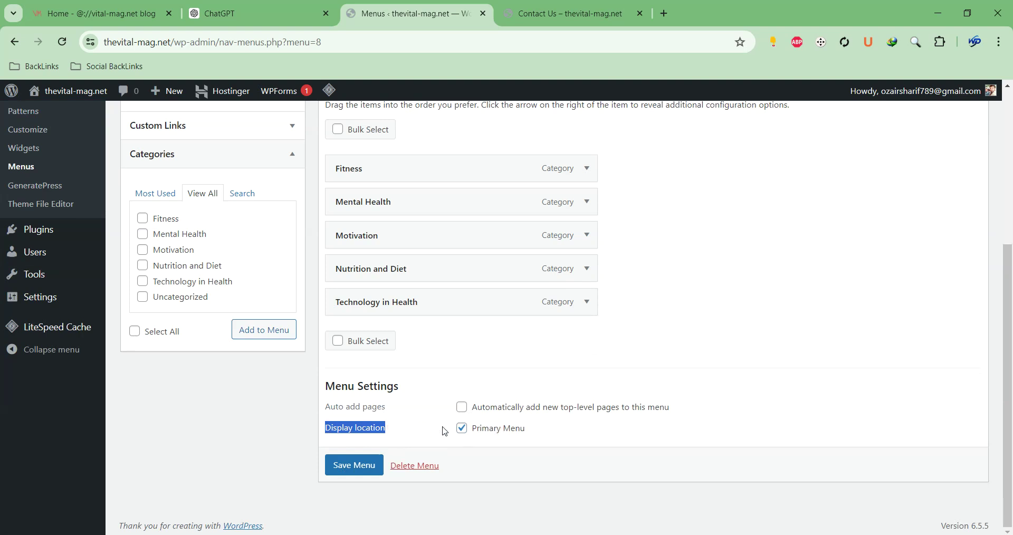
left_click(364, 467)
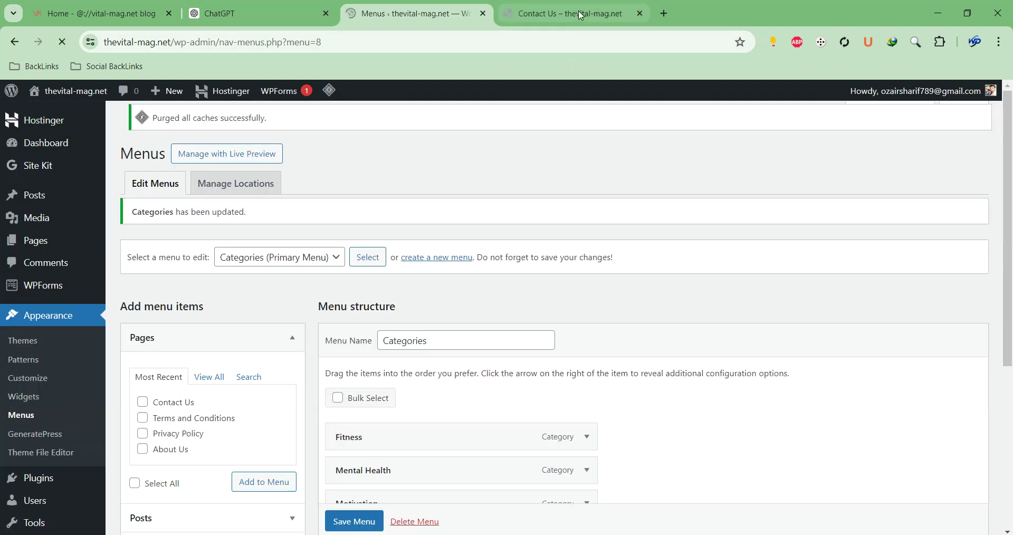
left_click(581, 14)
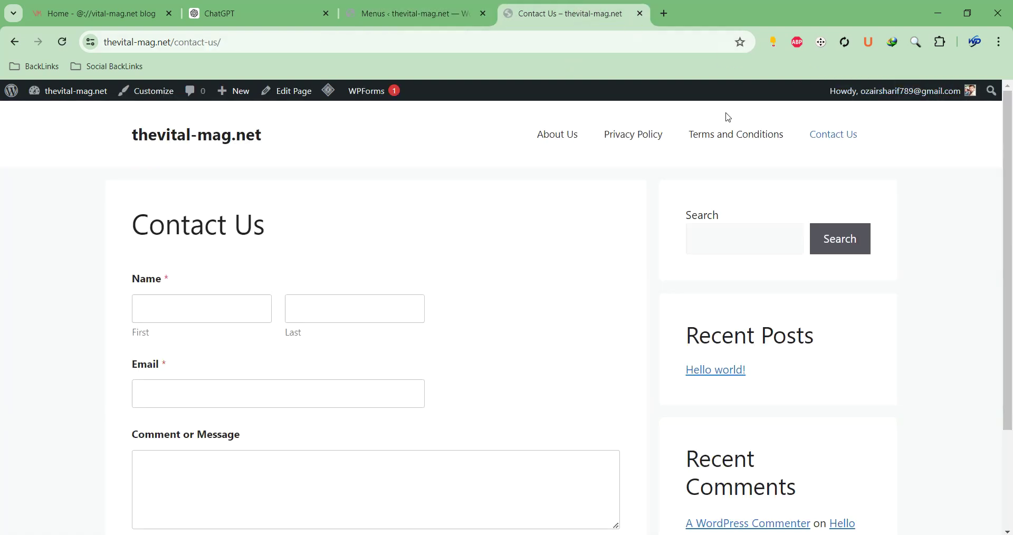
Reload the live Contact Us page and scroll to confirm the five category links in the header
left_click(63, 44)
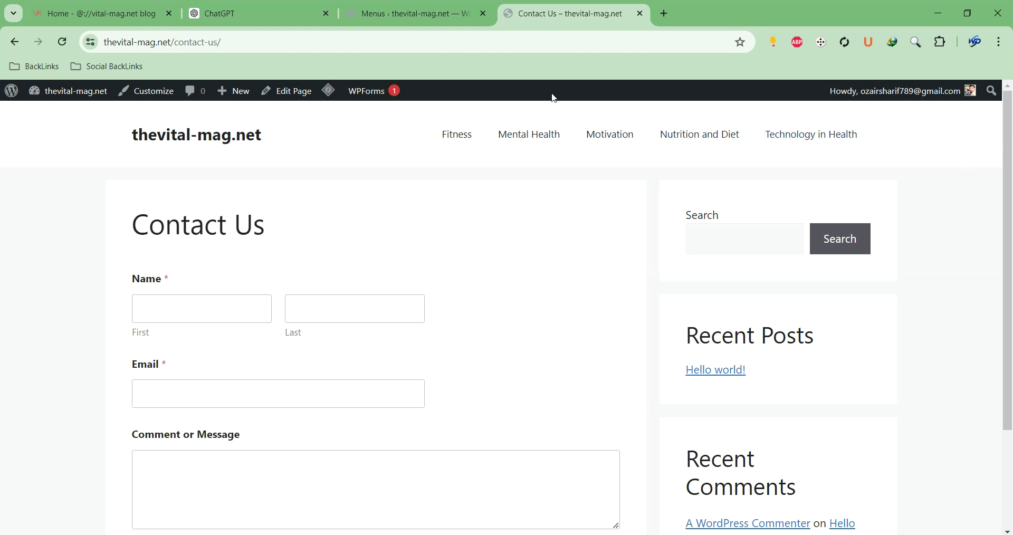
left_click_drag(1009, 137, 1009, 284)
left_click(663, 488)
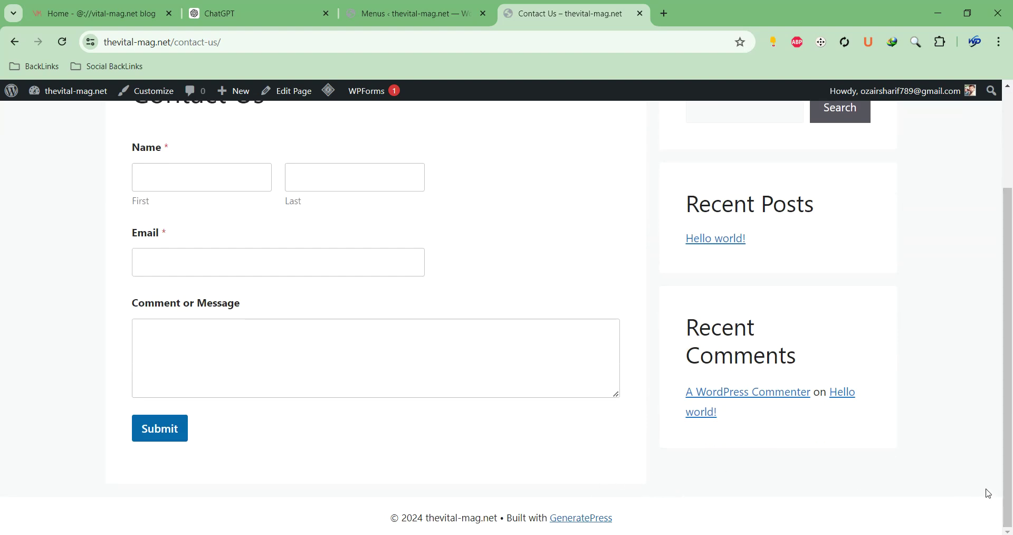
scroll(364, 387, "up", 3)
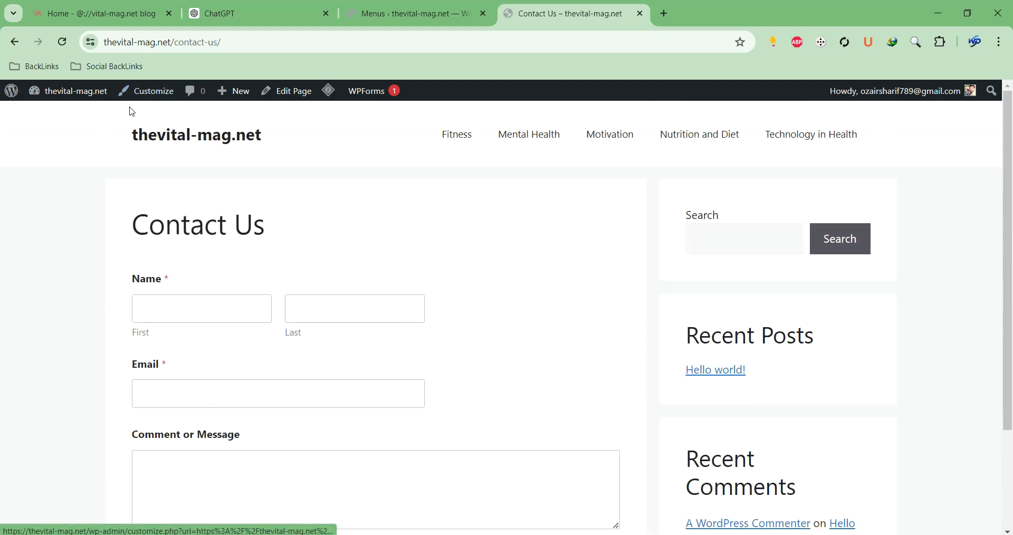
Launch the Customizer from the Contact Us page and go to its Widgets panel
left_click(152, 94)
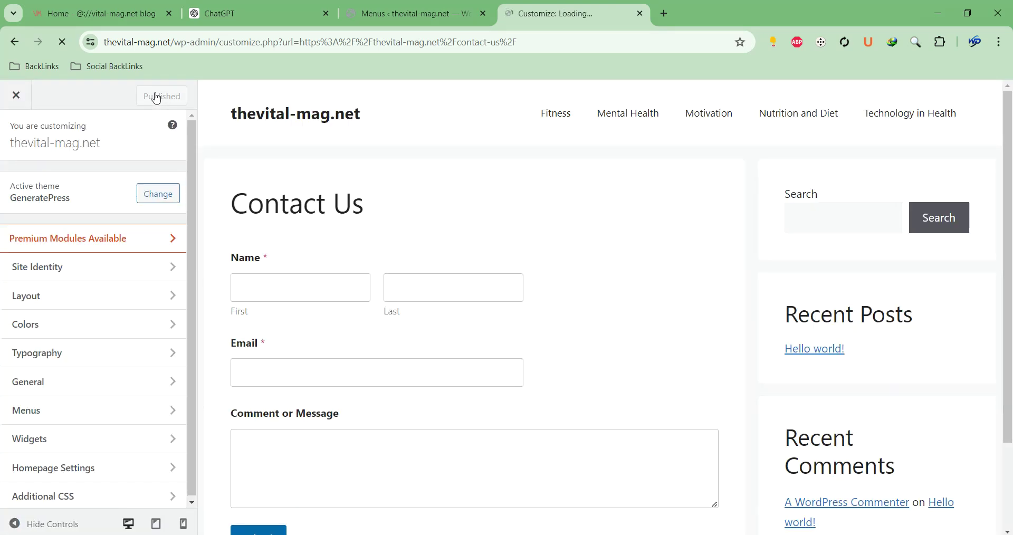
scroll(421, 278, "down", 3)
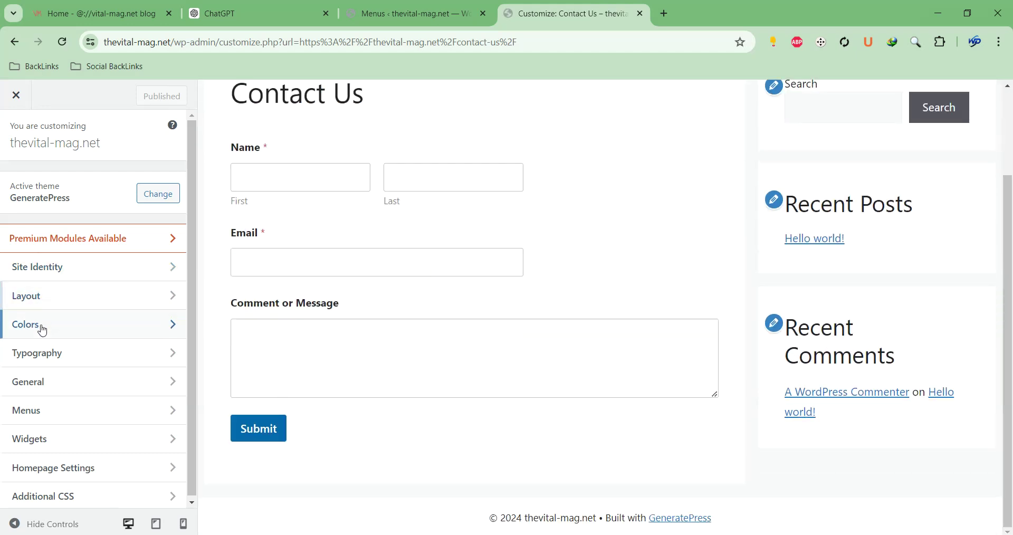
left_click(54, 441)
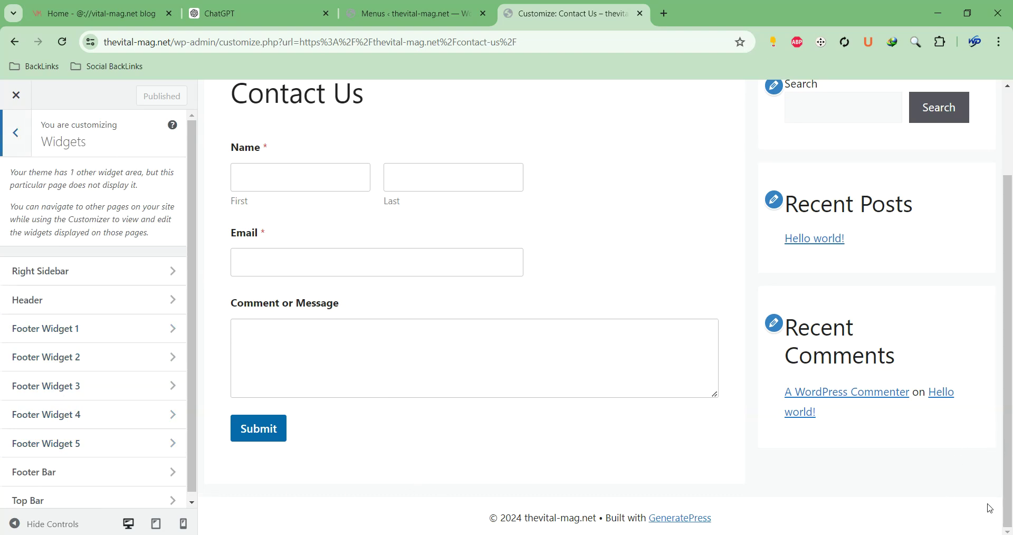
Collapse the Customizer sidebar and mark the five footer widget areas with boxes in the preview
left_click(15, 524)
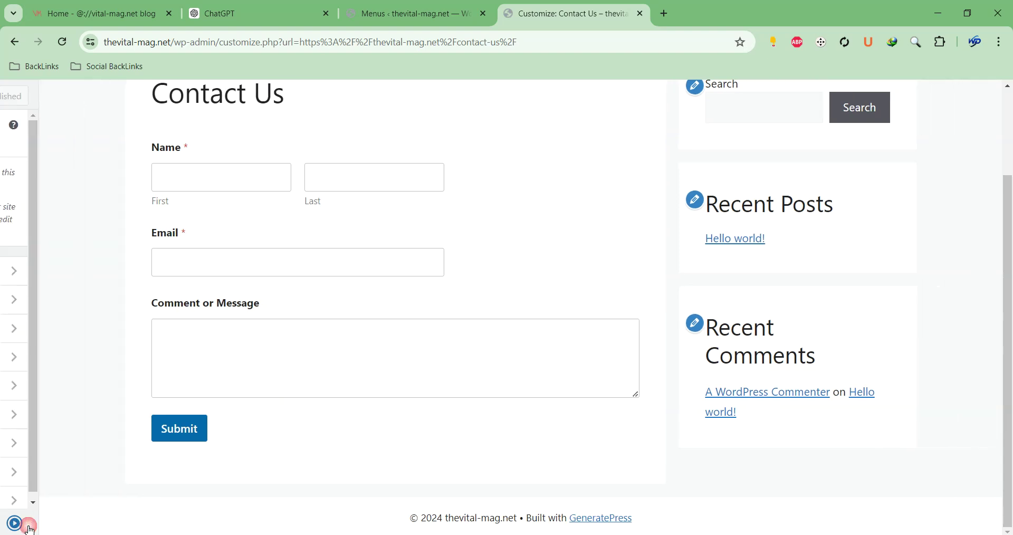
left_click(978, 513)
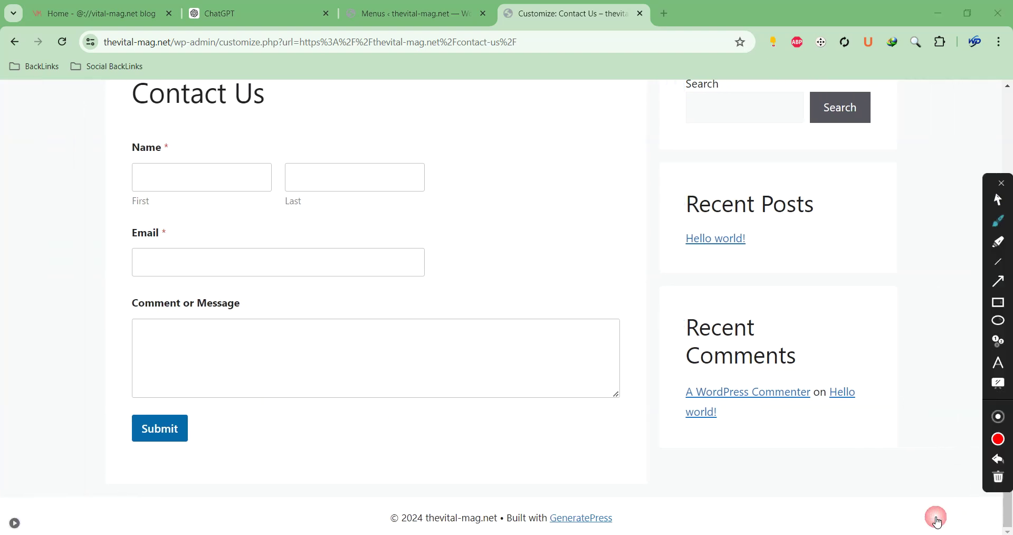
left_click_drag(47, 462, 153, 527)
mouse_move(177, 459)
left_mouse_down()
mouse_move(320, 510)
mouse_move(314, 528)
left_mouse_up()
mouse_move(339, 459)
left_mouse_down()
mouse_move(443, 489)
mouse_move(459, 532)
mouse_move(487, 533)
left_mouse_up()
left_click_drag(529, 452, 669, 533)
mouse_move(696, 450)
left_mouse_down()
mouse_move(801, 482)
mouse_move(836, 532)
left_mouse_up()
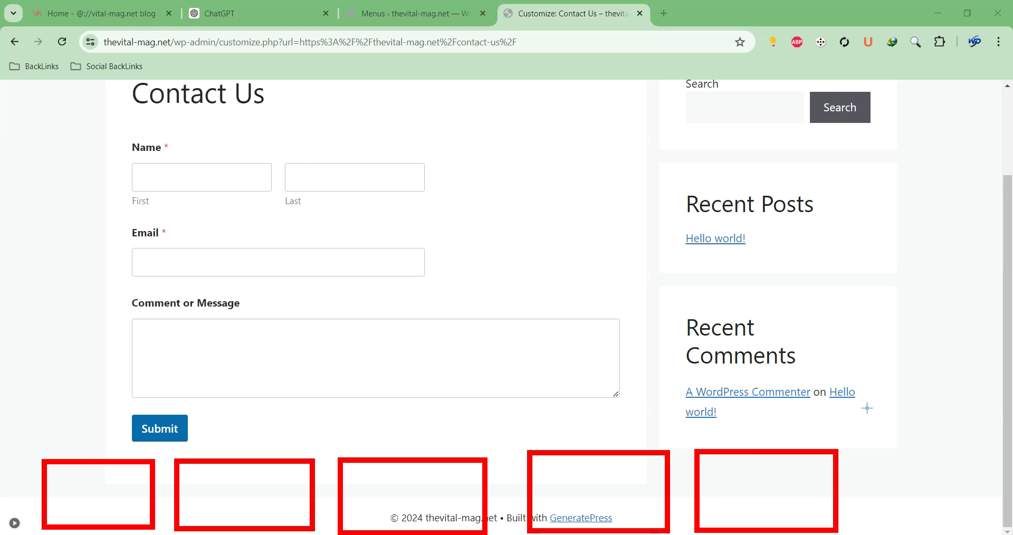
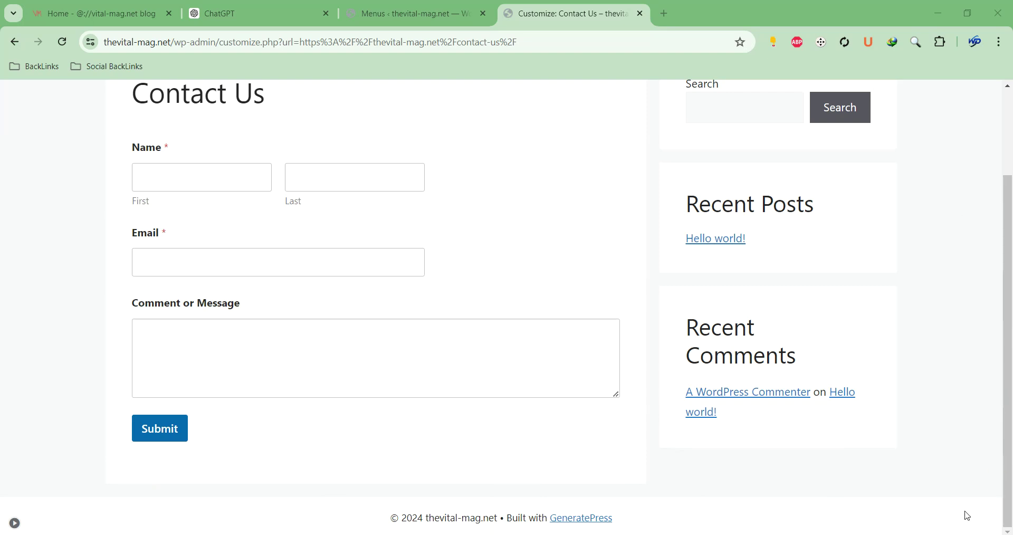
Set Footer Widgets to 3 under Layout › Footer in the Customizer
left_click(15, 523)
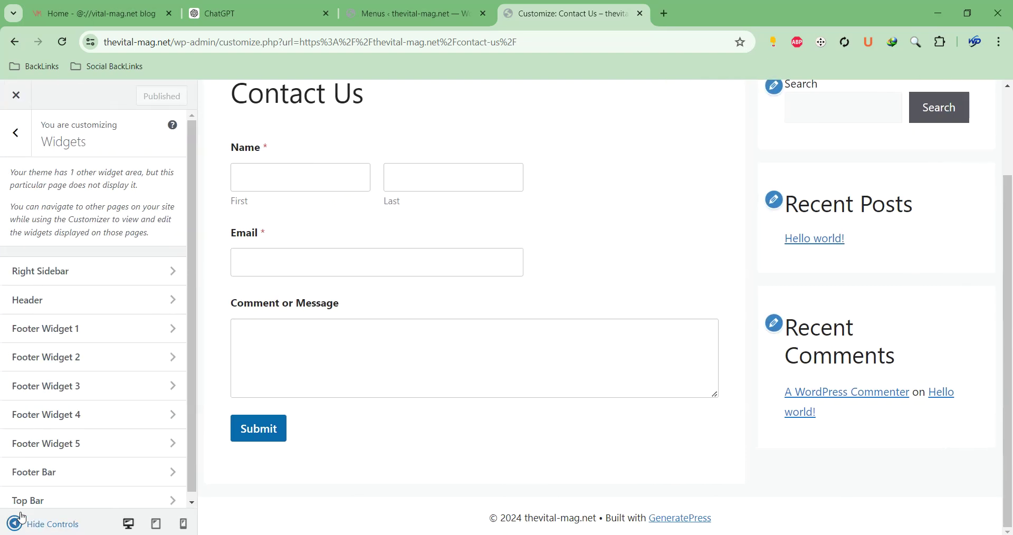
left_click(16, 133)
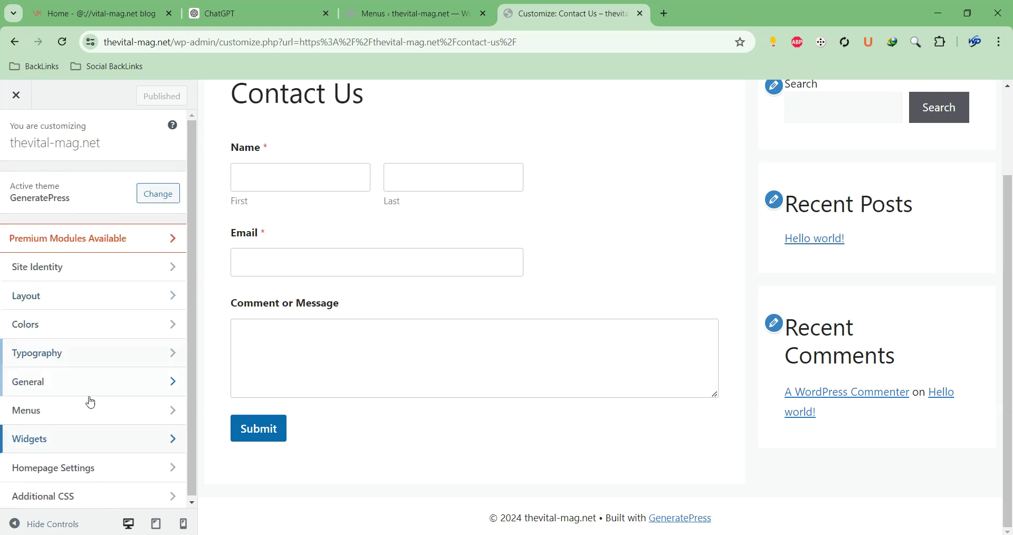
left_click(21, 302)
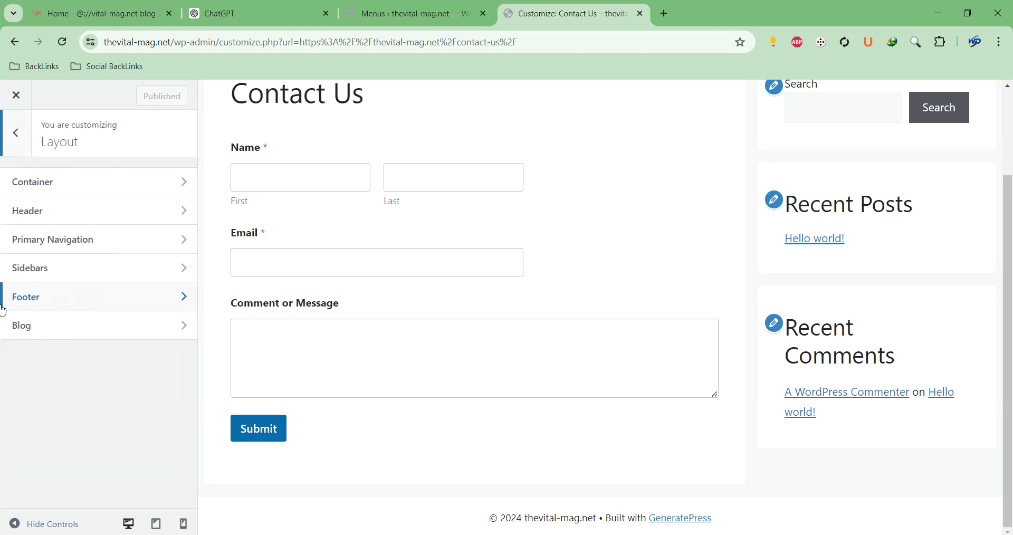
left_click(86, 301)
left_click(49, 296)
left_click(39, 345)
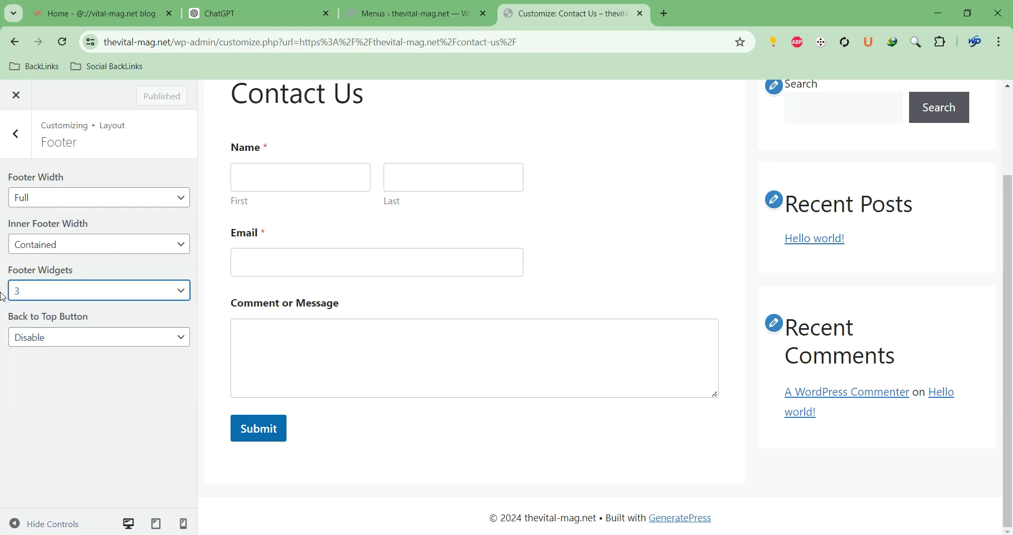
Go back to Widgets and open the Footer Widget 1 area
left_click(11, 135)
left_click(11, 135)
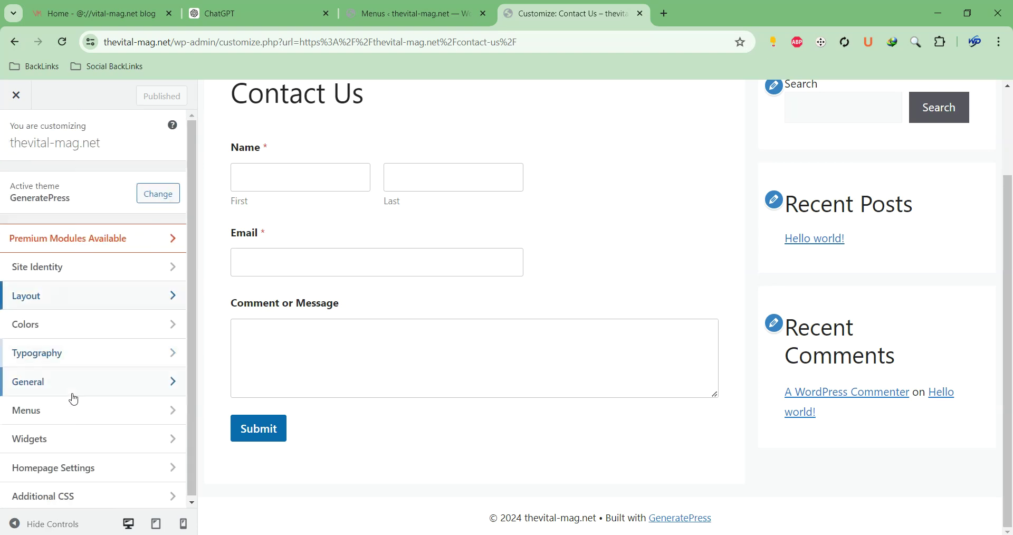
left_click(65, 450)
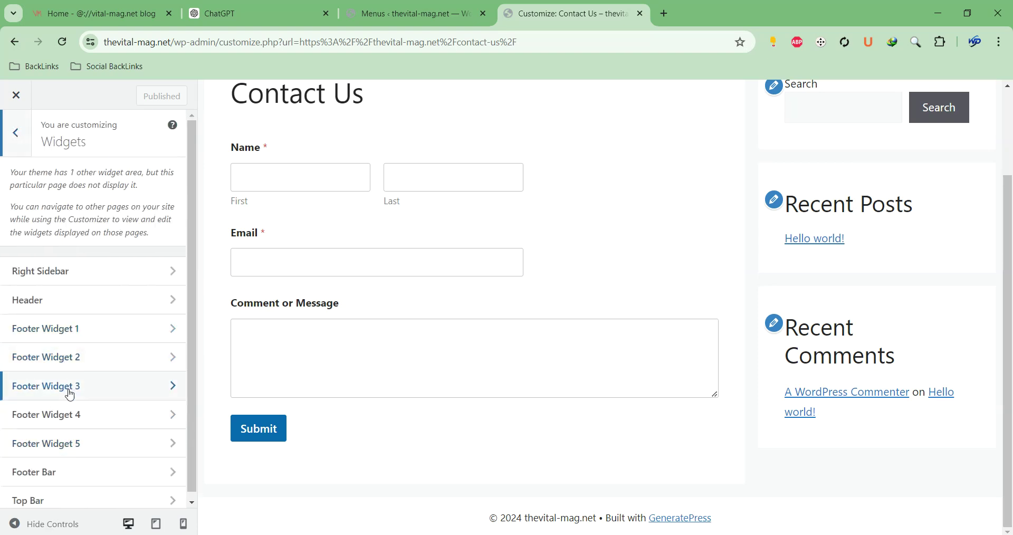
left_click(126, 329)
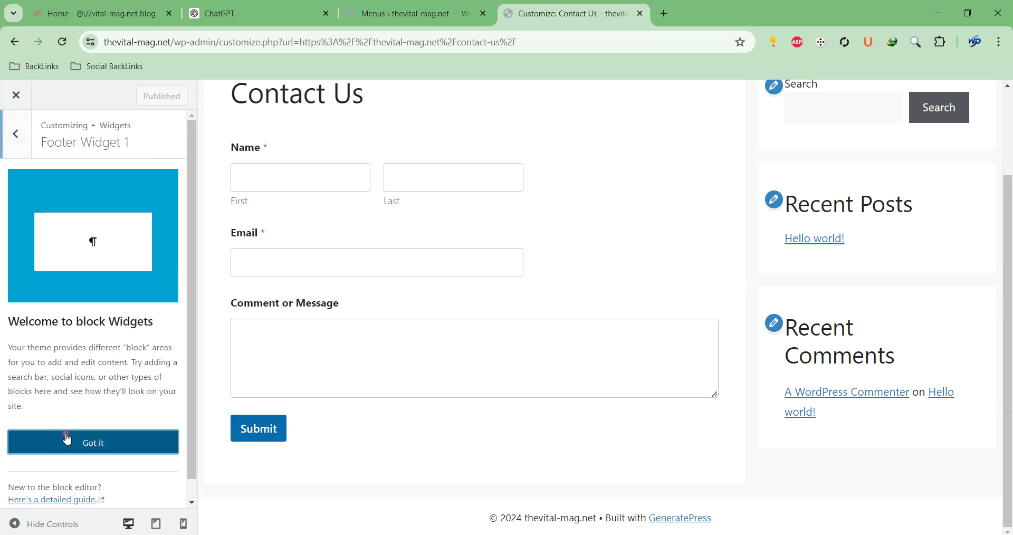
Add a Heading block reading 'The Vital Mag' to Footer Widget 1
left_click(68, 441)
left_click(120, 257)
left_click(68, 299)
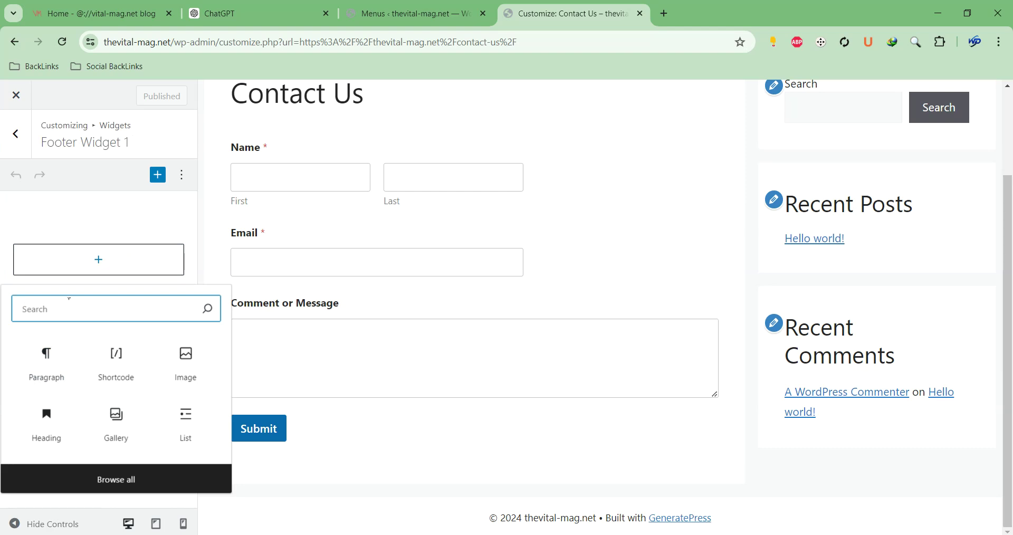
type("HE")
left_click(47, 359)
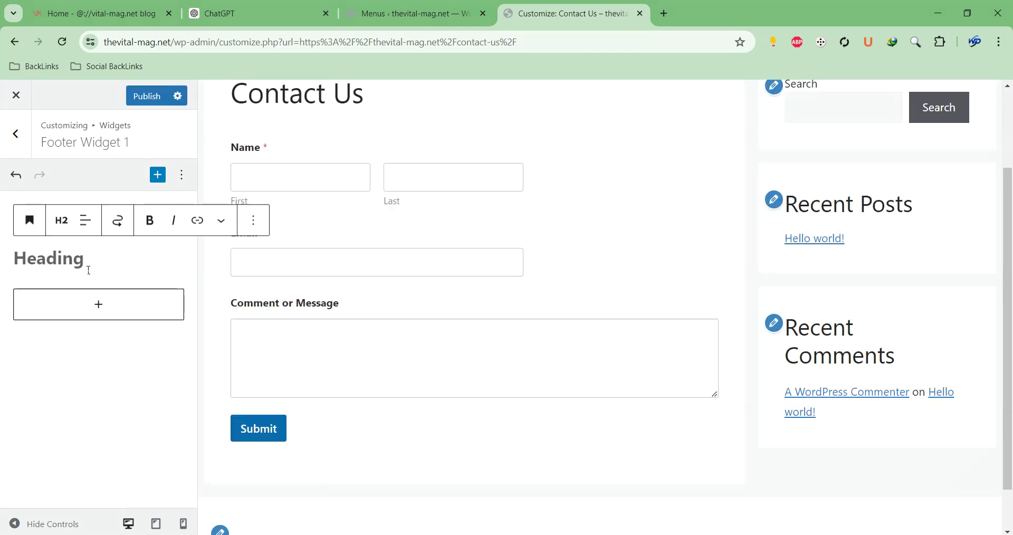
type("The V")
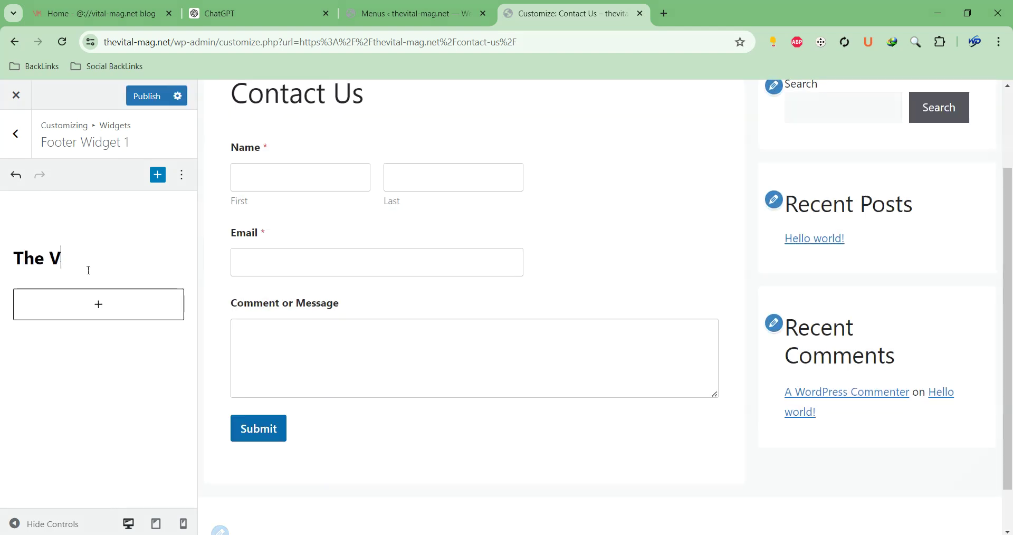
type("ital Meg")
key("BackSpace")
key("BackSpace")
type("ag")
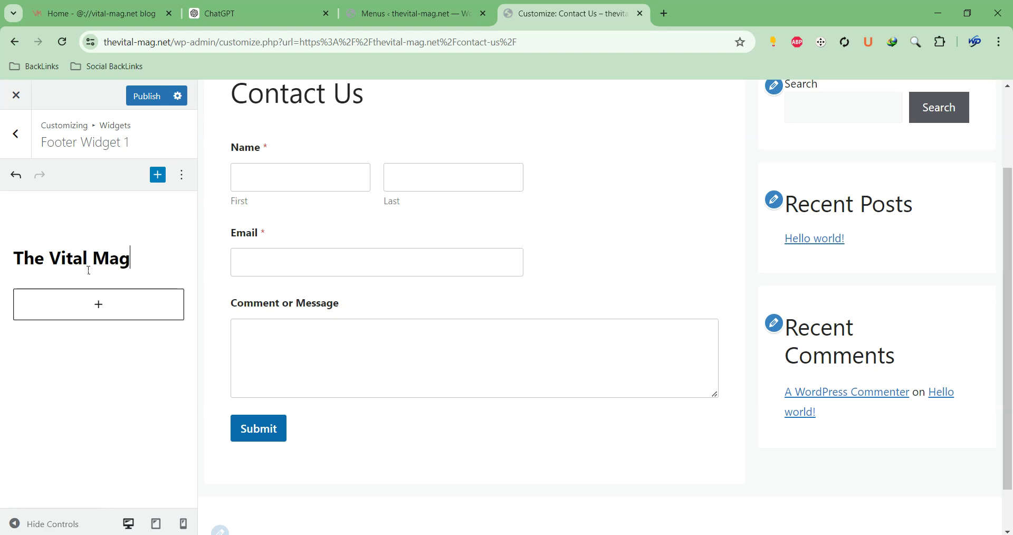
Add an empty Paragraph block below the heading, then go to ChatGPT
scroll(354, 475, "down", 2)
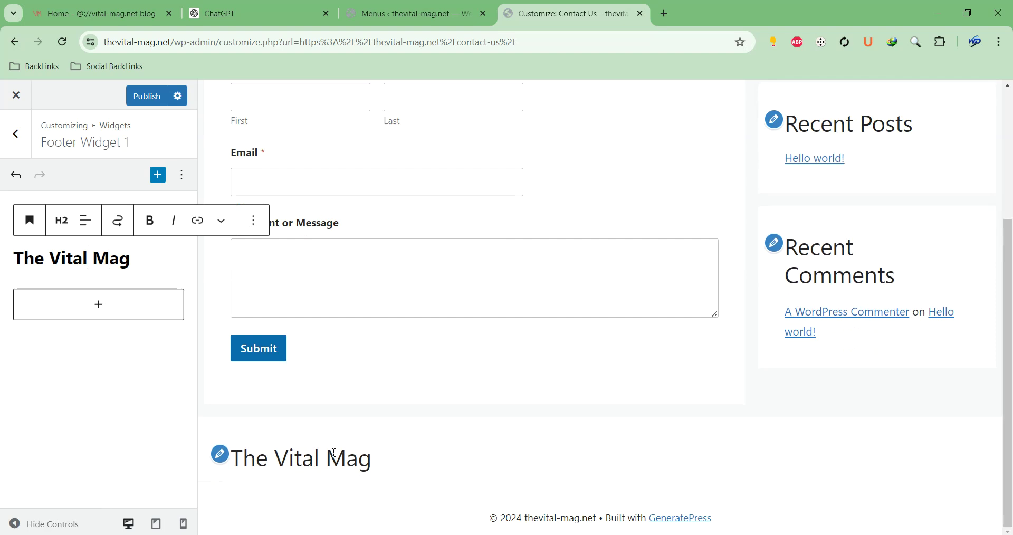
left_click(86, 308)
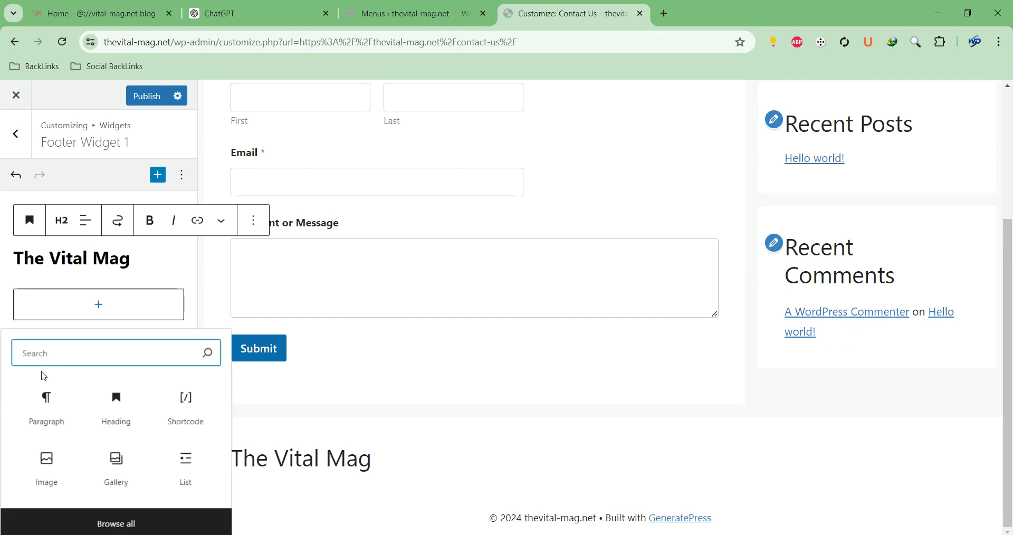
left_click(40, 395)
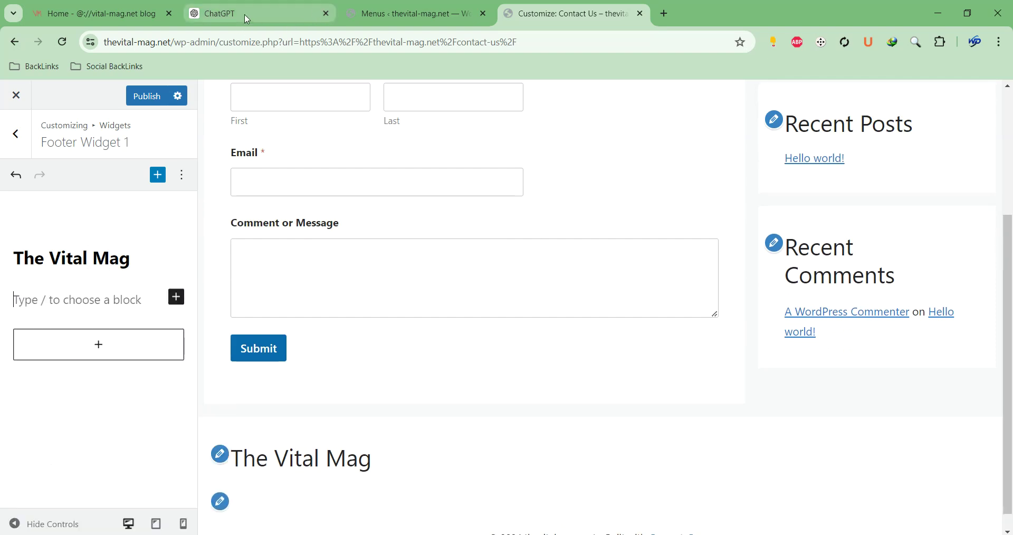
left_click(248, 16)
Prompt ChatGPT: 'Write one intro pargraph for my website that i will include in footer', and select the reply
left_click(440, 500)
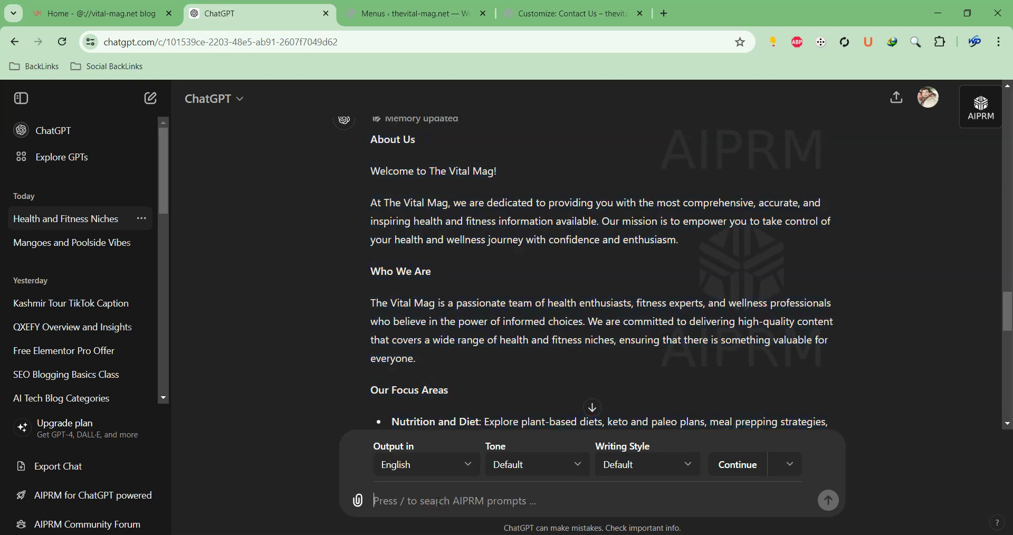
type("W")
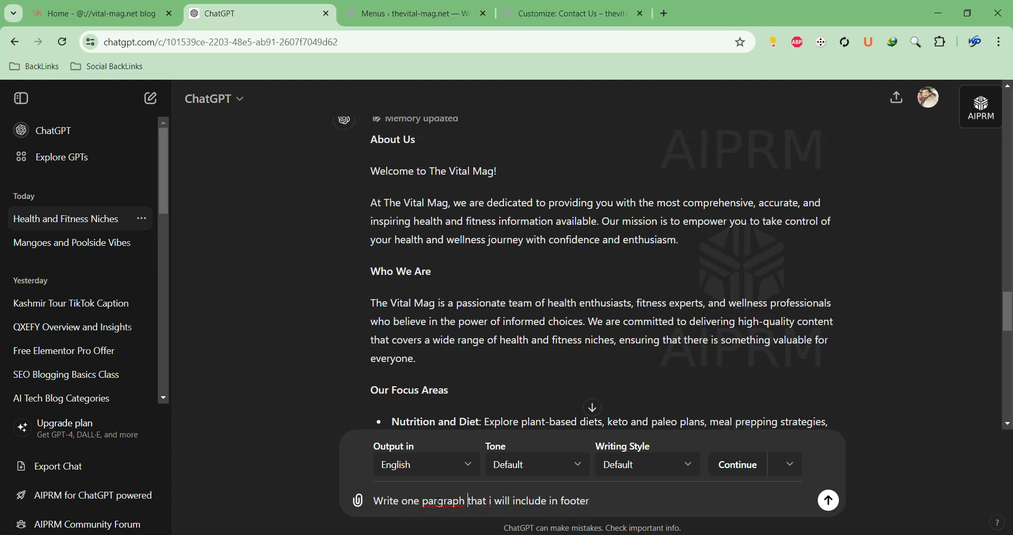
left_click(438, 500)
type("intro")
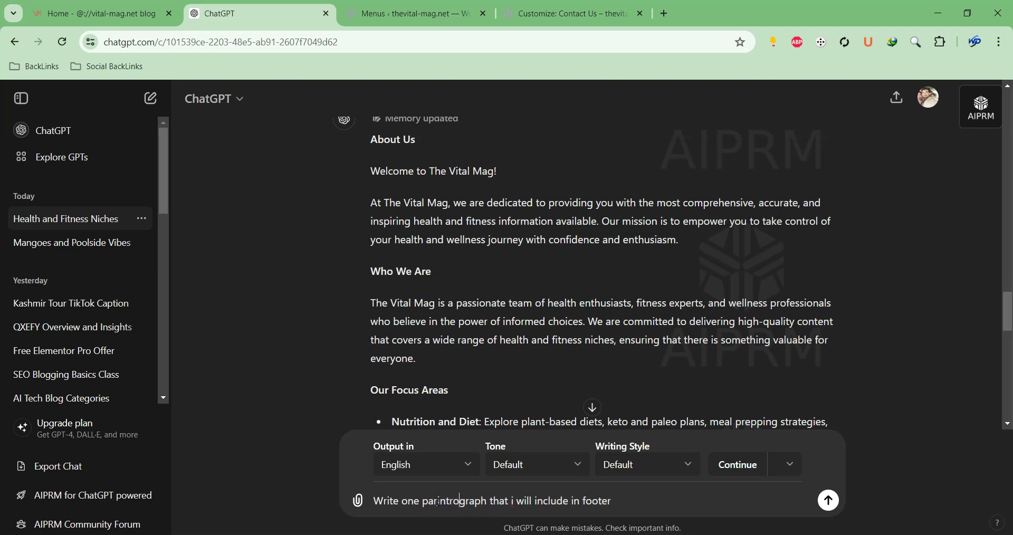
key("BackSpace")
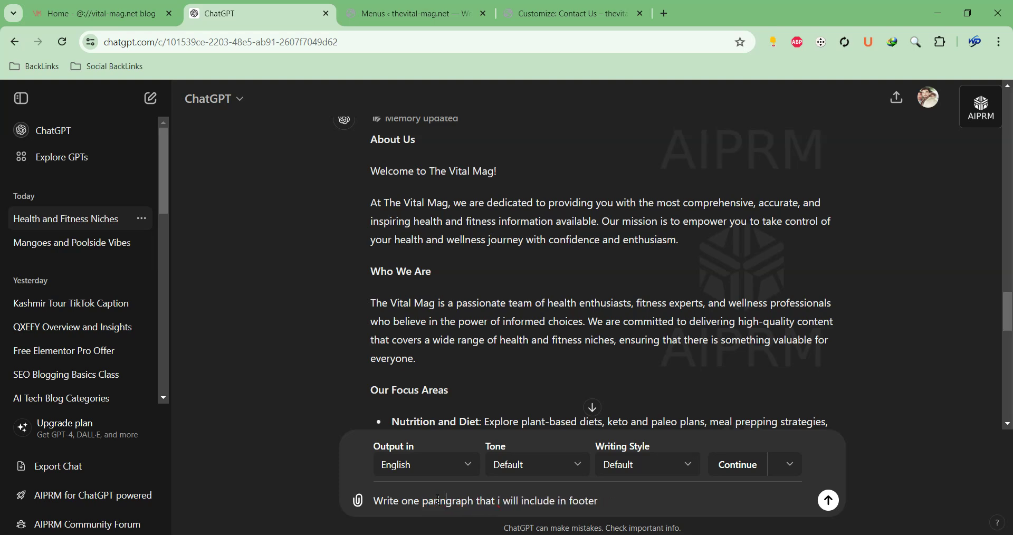
key("BackSpace")
key("BackSpace")
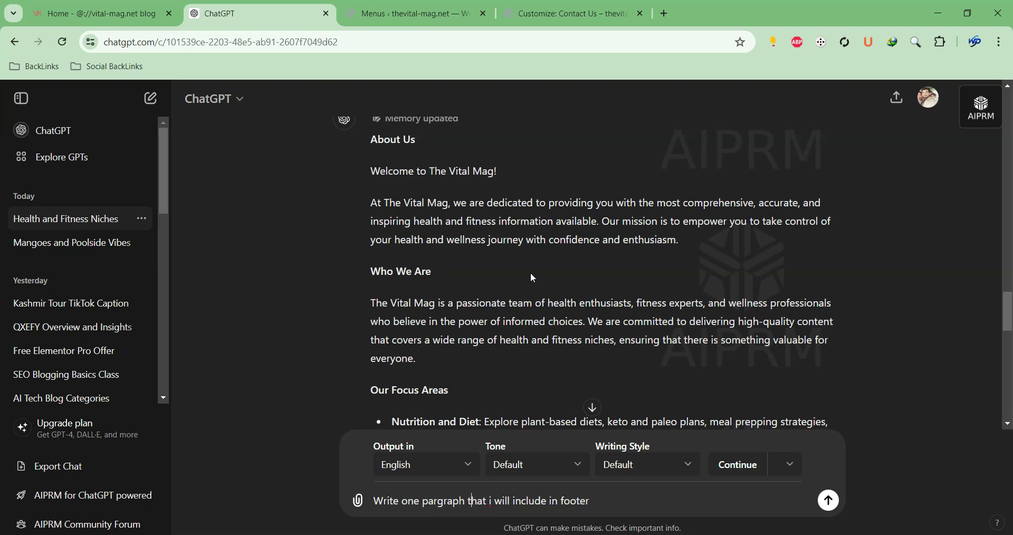
key("ctrl+Left")
type("intro pargraph")
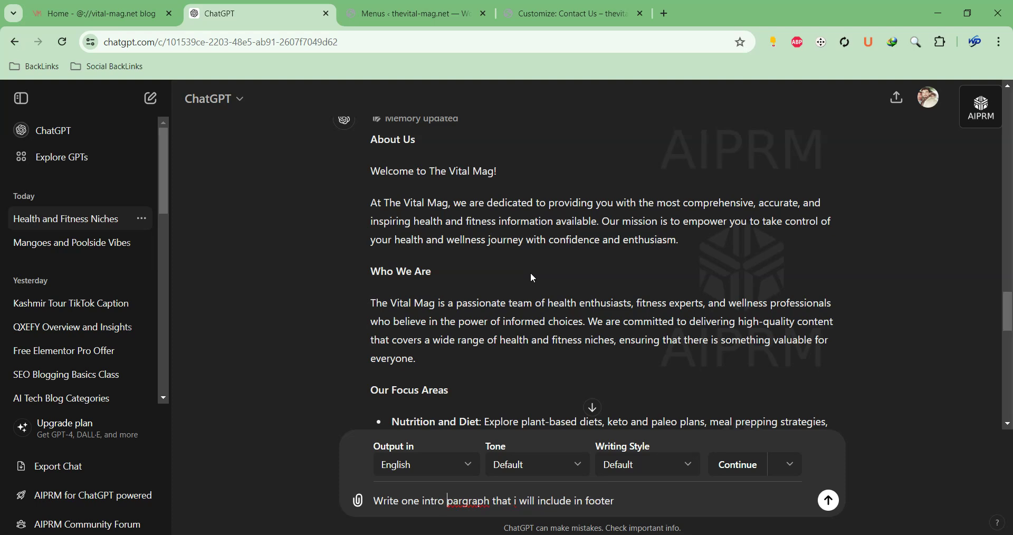
type(" for my we")
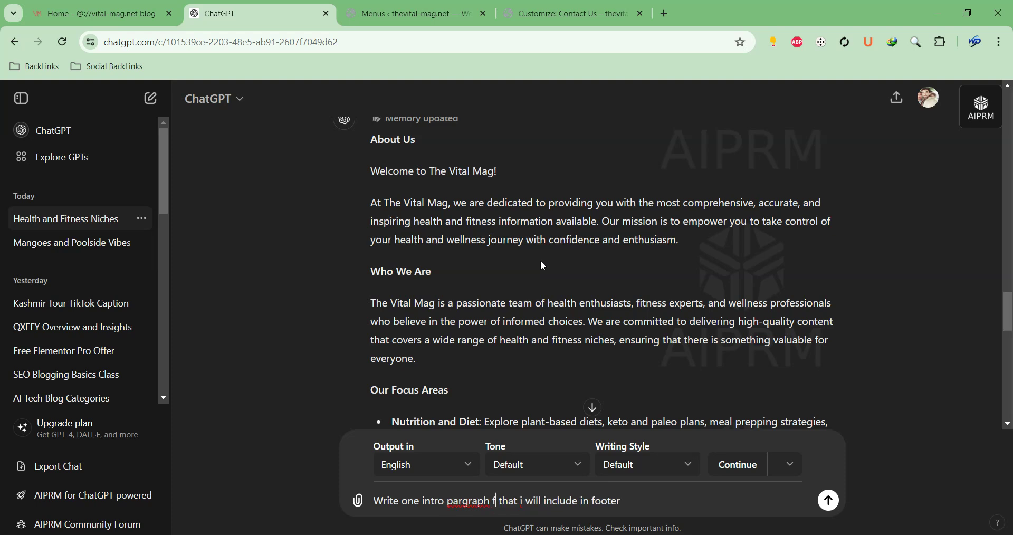
type("bsite")
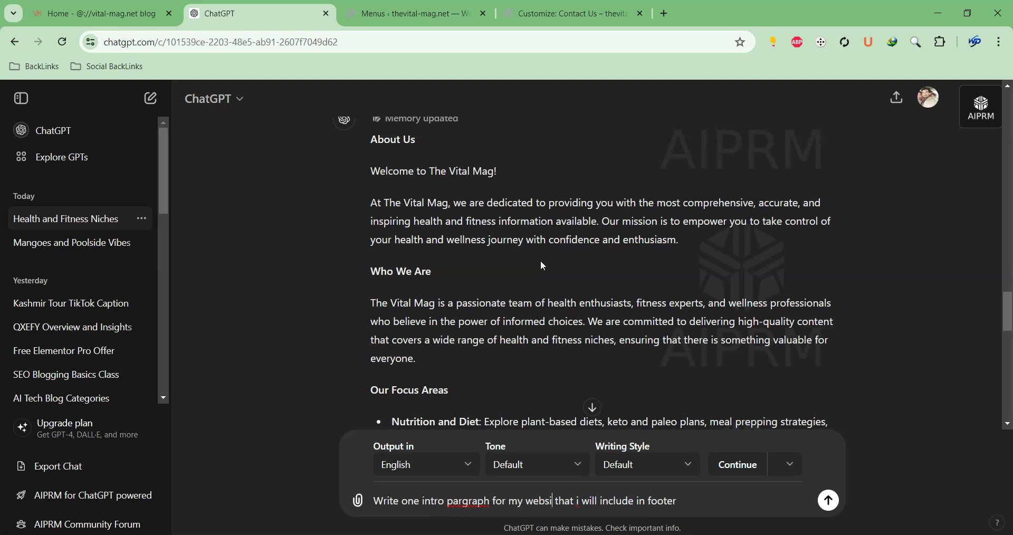
key("Return")
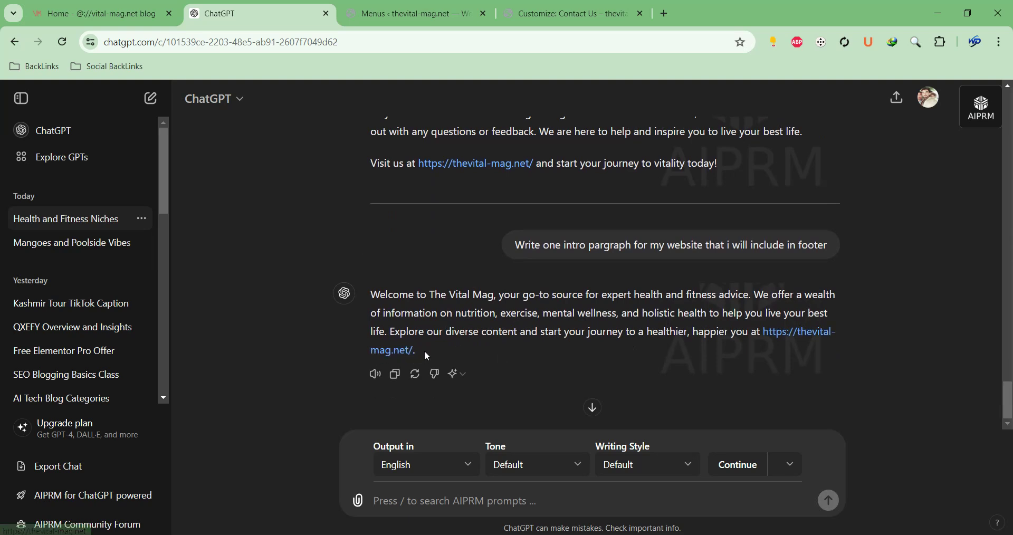
left_click_drag(422, 352, 372, 297)
key("ctrl+c")
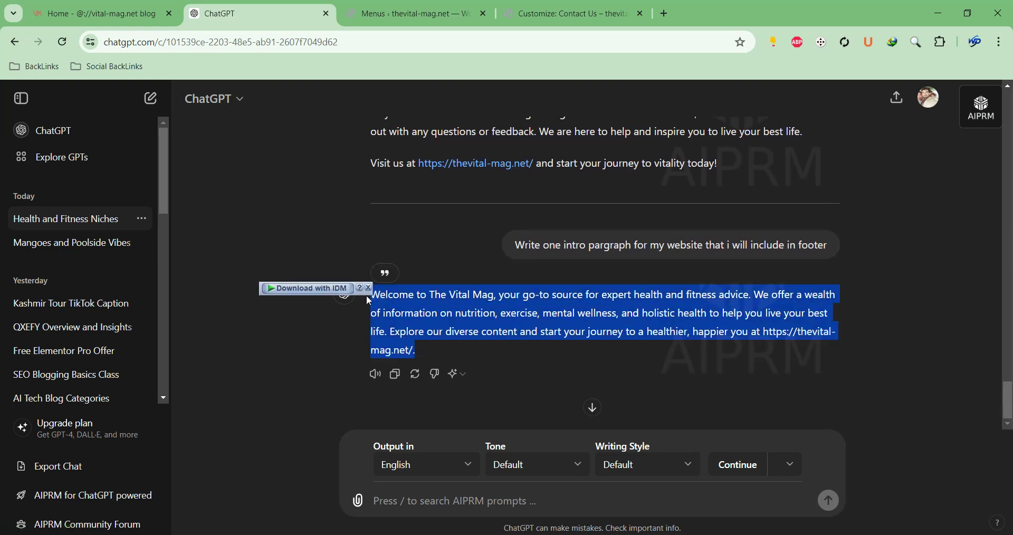
Paste the ChatGPT welcome paragraph into Footer Widget 1's empty paragraph block
left_click(567, 14)
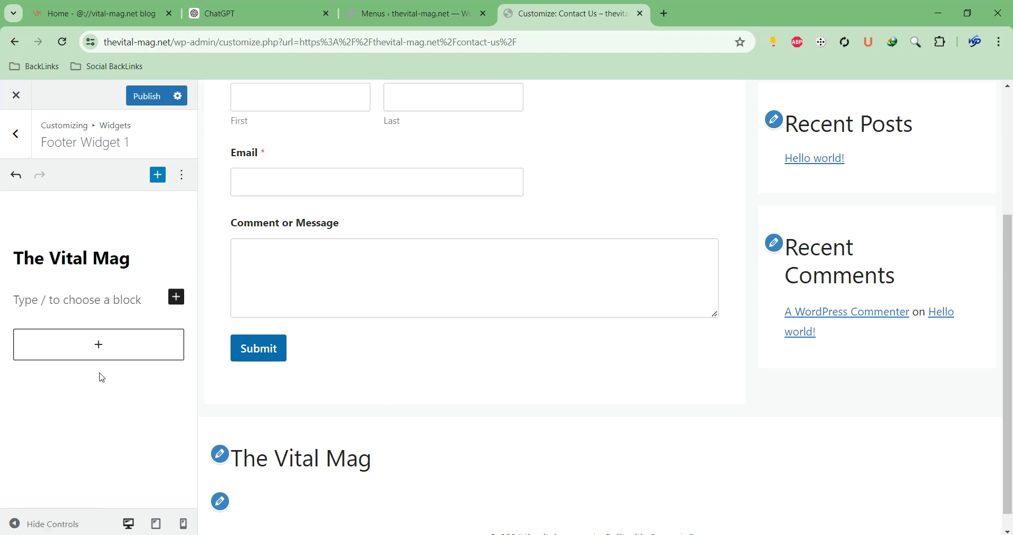
key("ctrl+v")
scroll(561, 265, "down", 3)
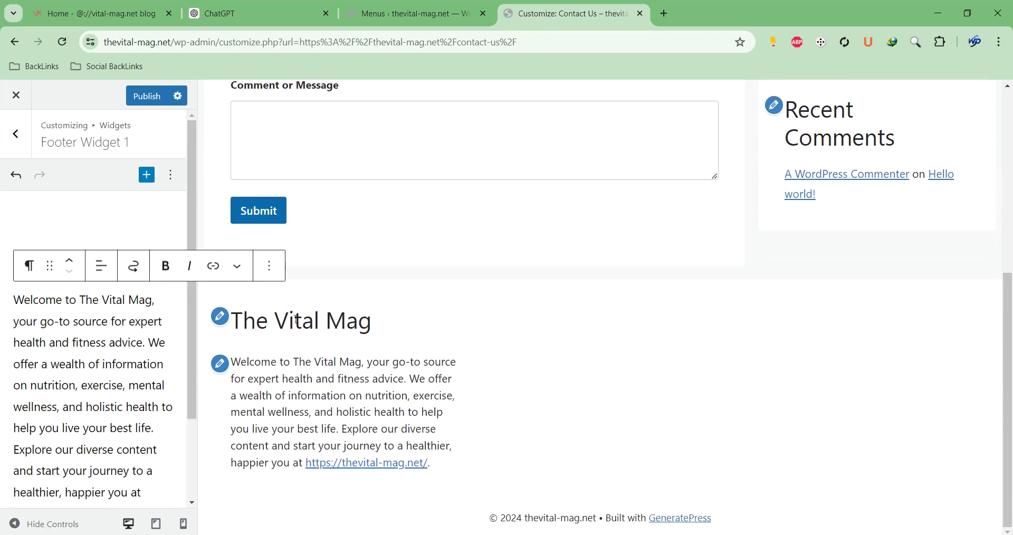
left_click(17, 183)
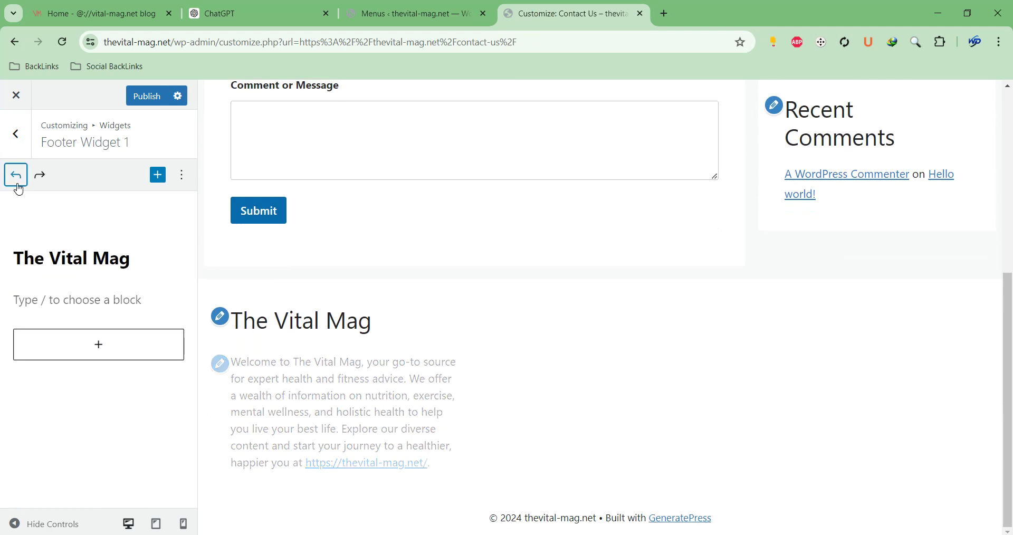
left_click(15, 144)
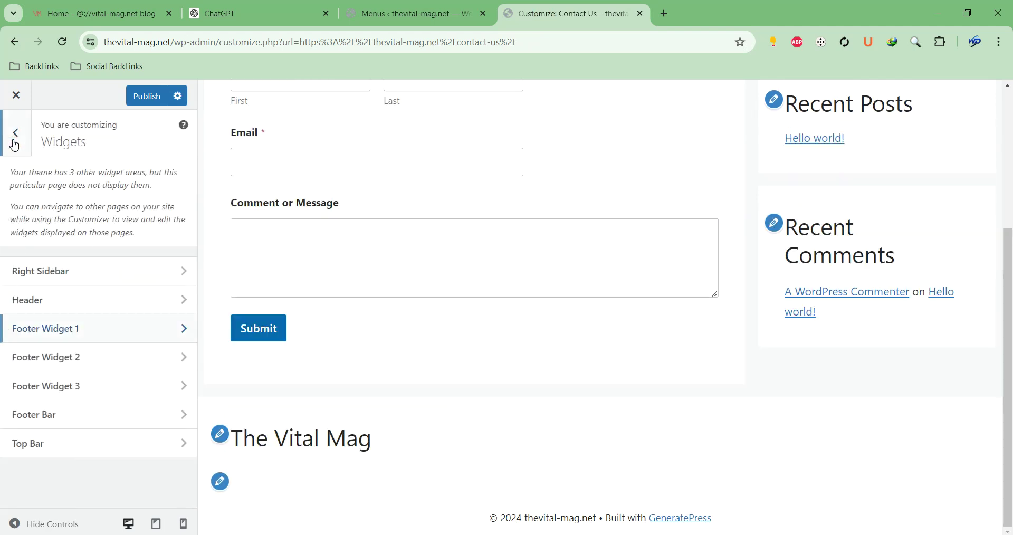
left_click(88, 336)
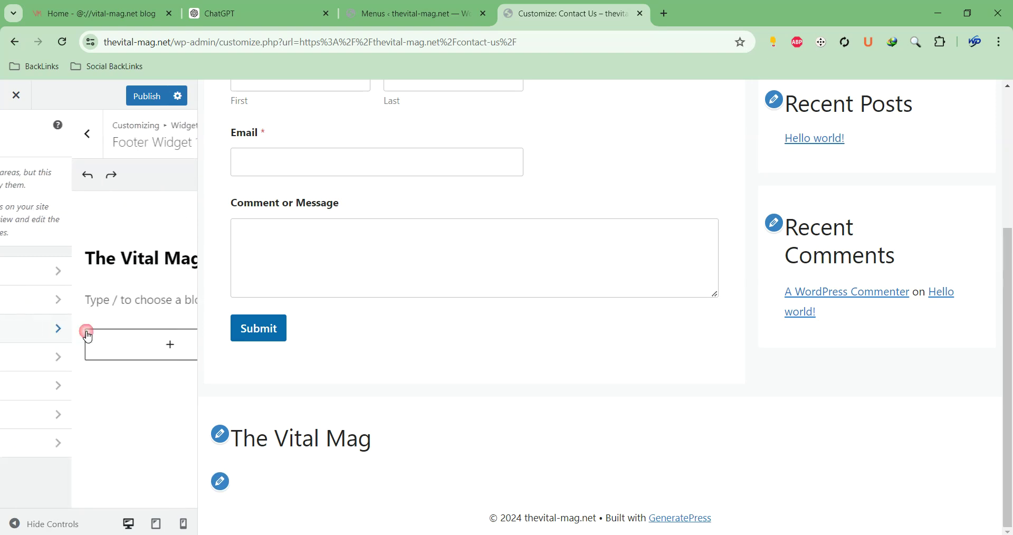
left_click(40, 175)
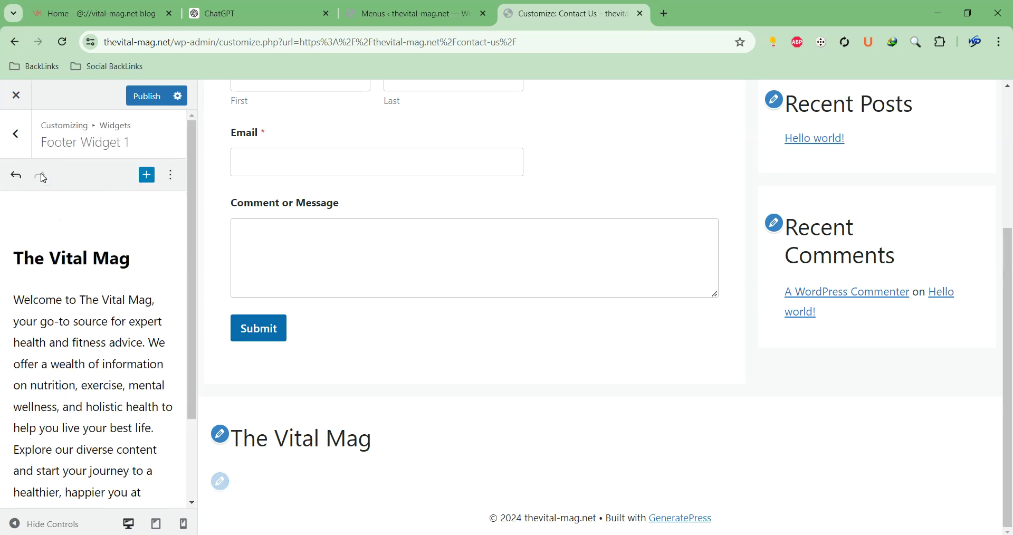
left_click(27, 137)
Add a 'Write for us' heading to Footer Widget 2
left_click(68, 358)
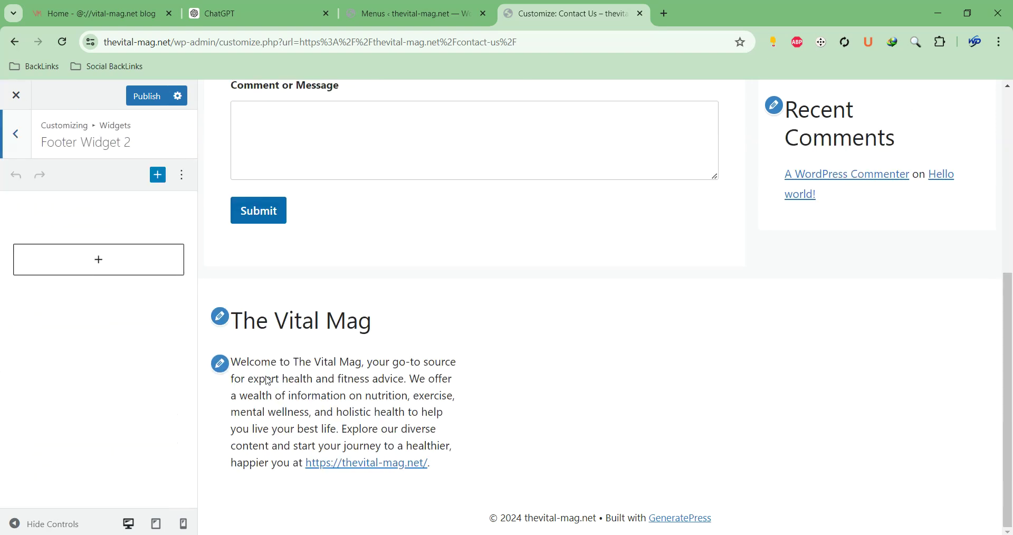
left_click(119, 264)
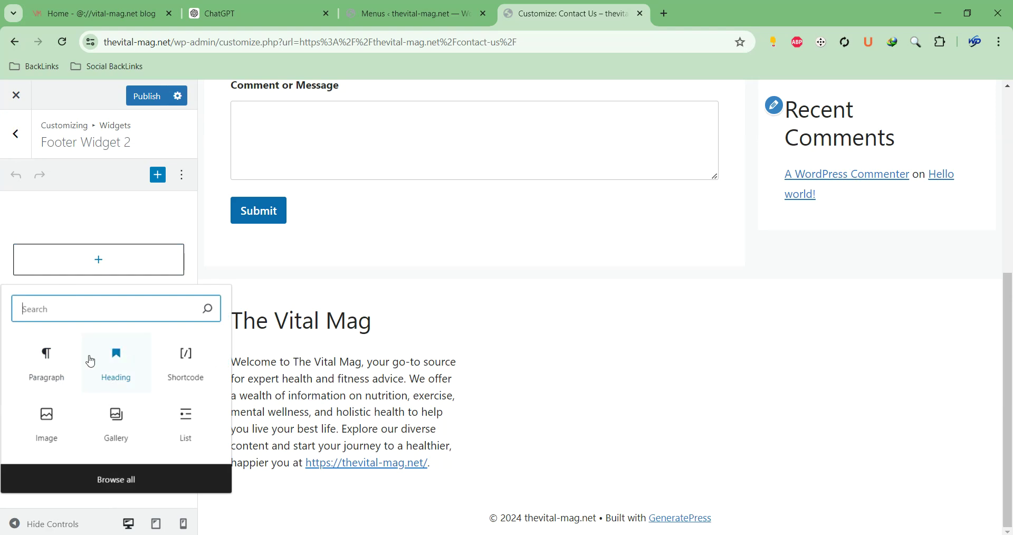
left_click(100, 363)
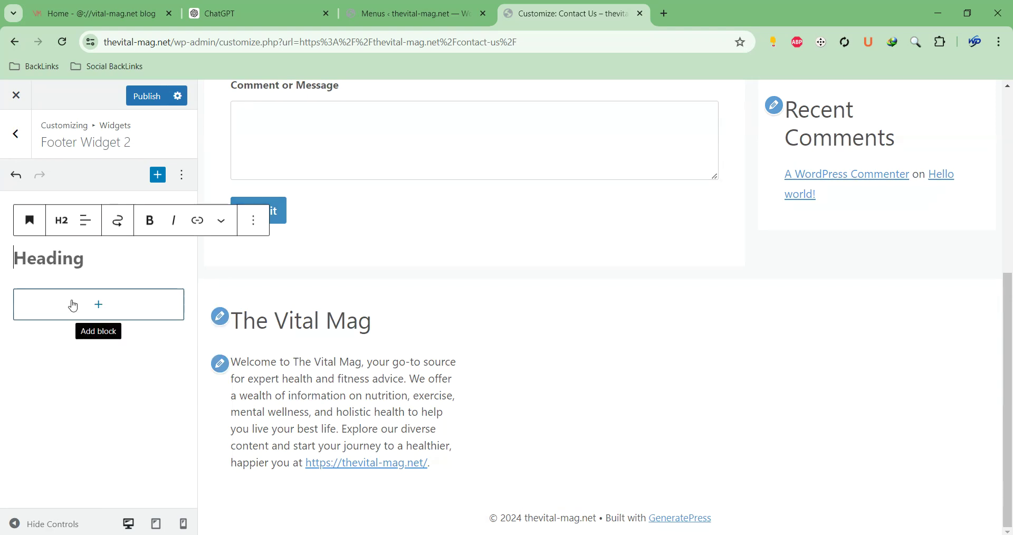
type("Write for")
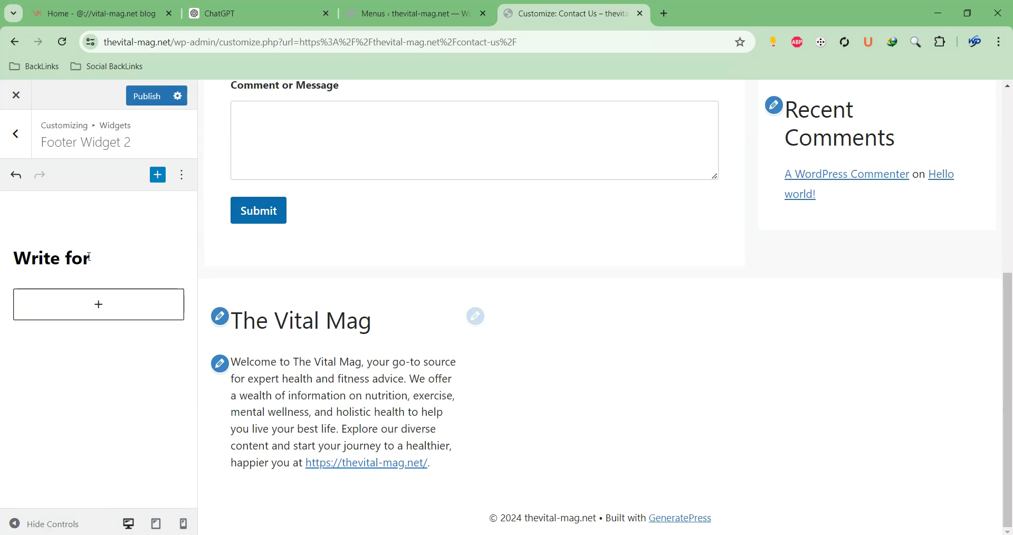
type(" US")
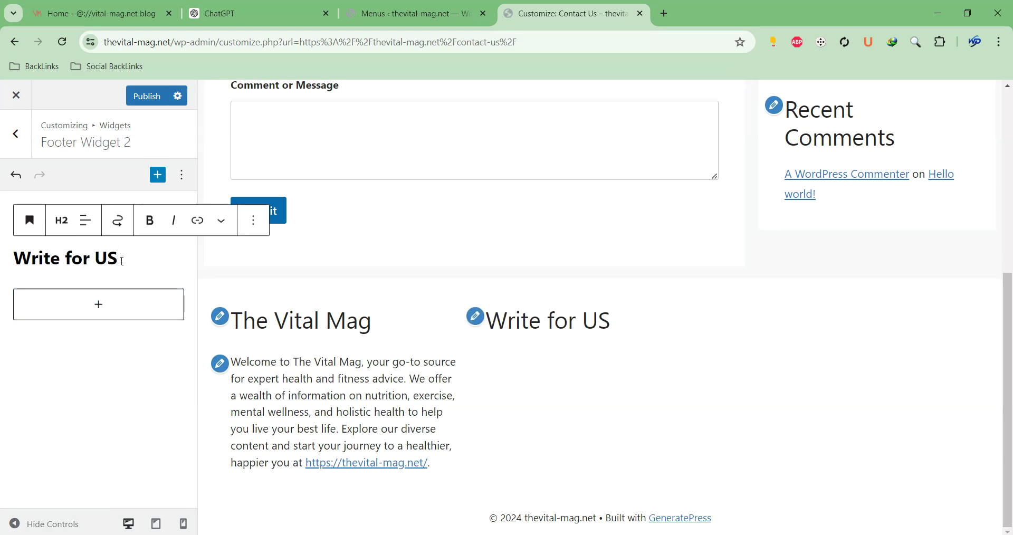
left_click(125, 258)
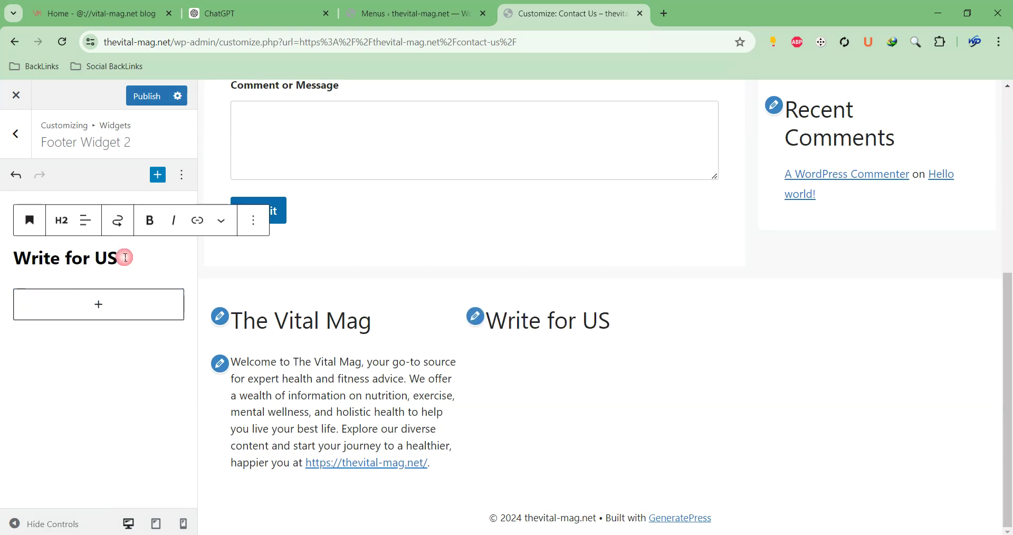
double_click(95, 258)
type("us")
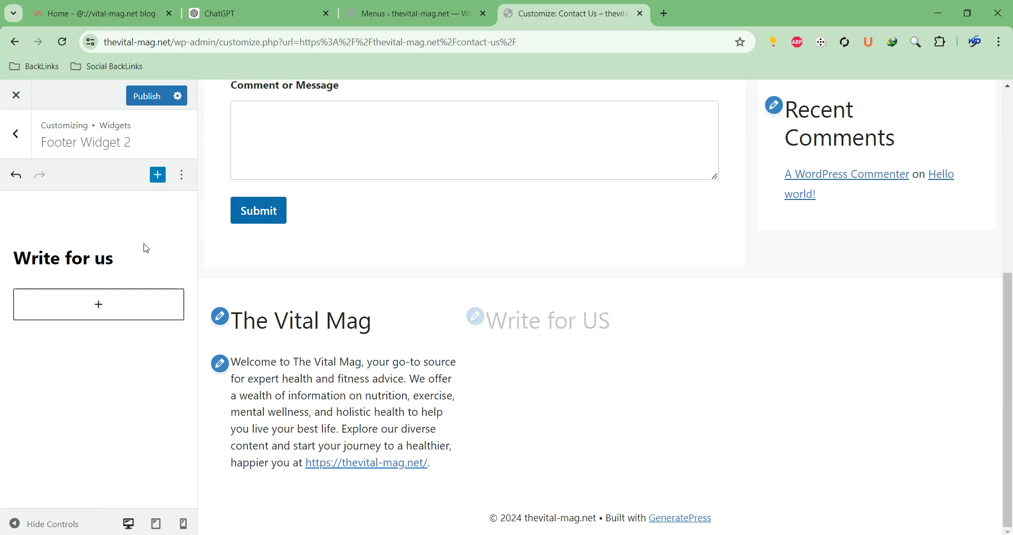
Add a paragraph below it beginning 'We also accecpt guest'
left_click(77, 314)
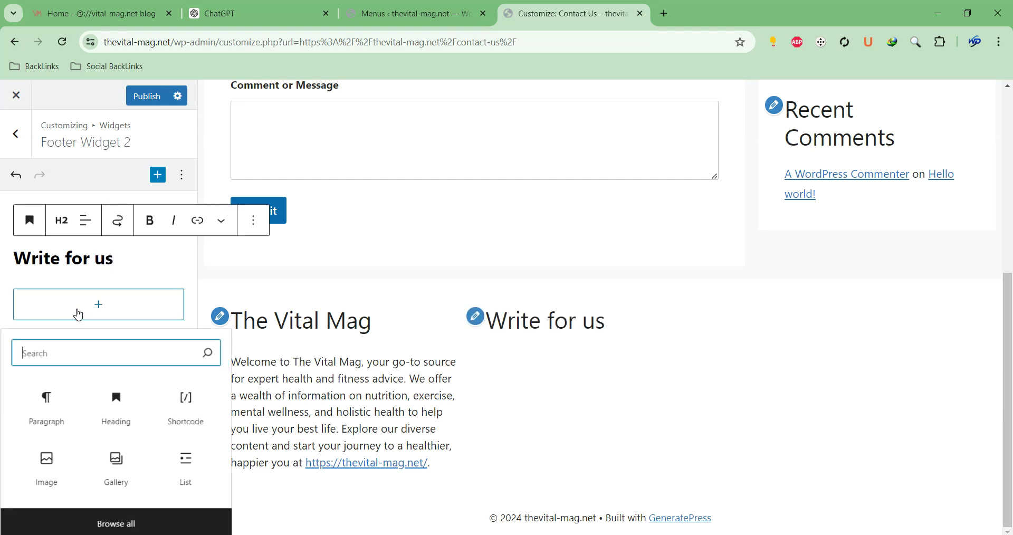
left_click(23, 424)
type("We al")
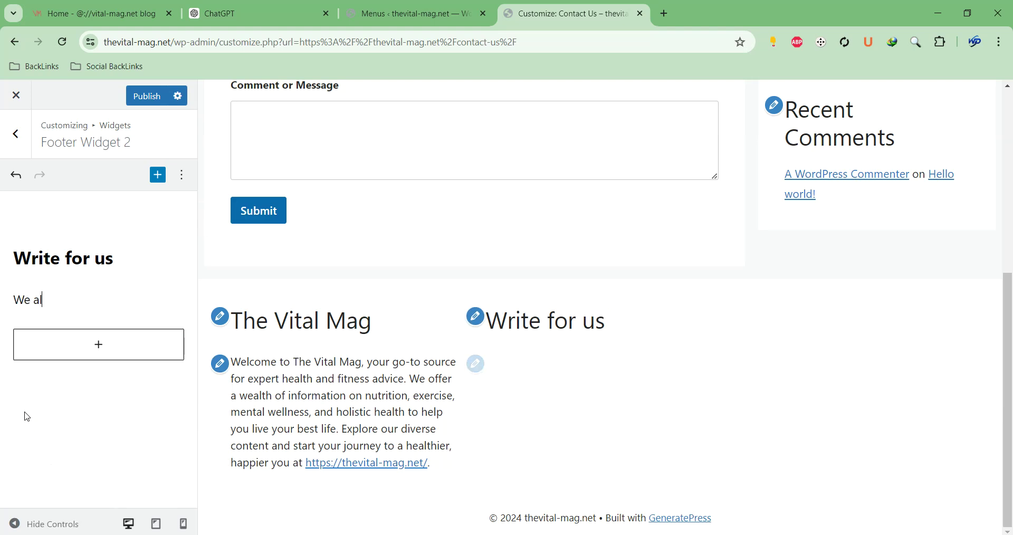
type("so accecpt ")
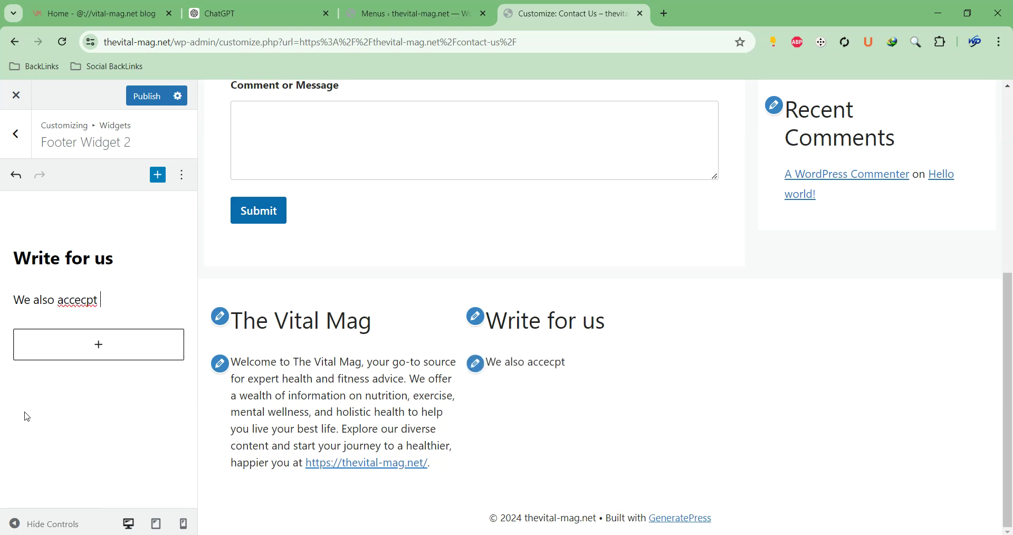
type("guest")
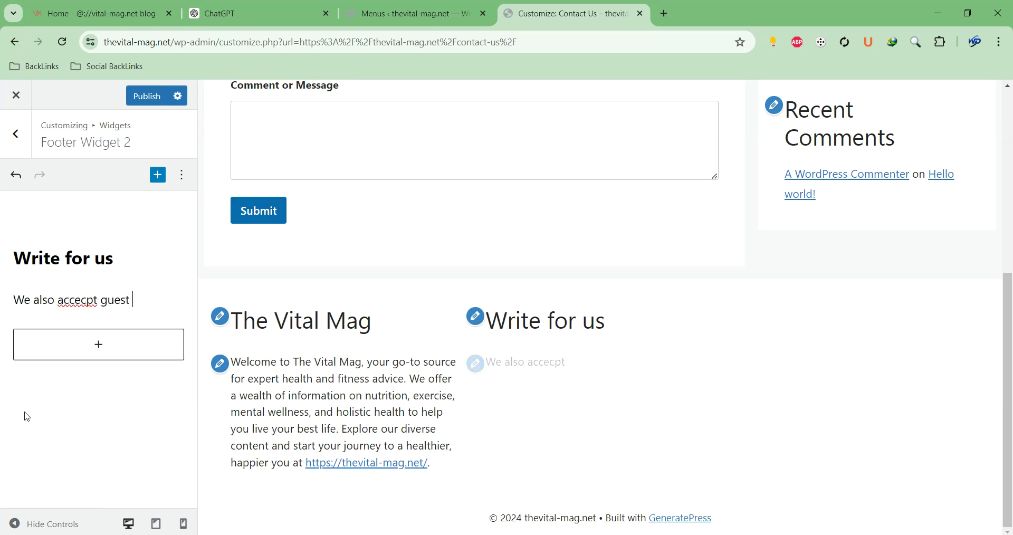
Send ChatGPT the prompt 'Write guest post section "write for us"'
left_click(413, 16)
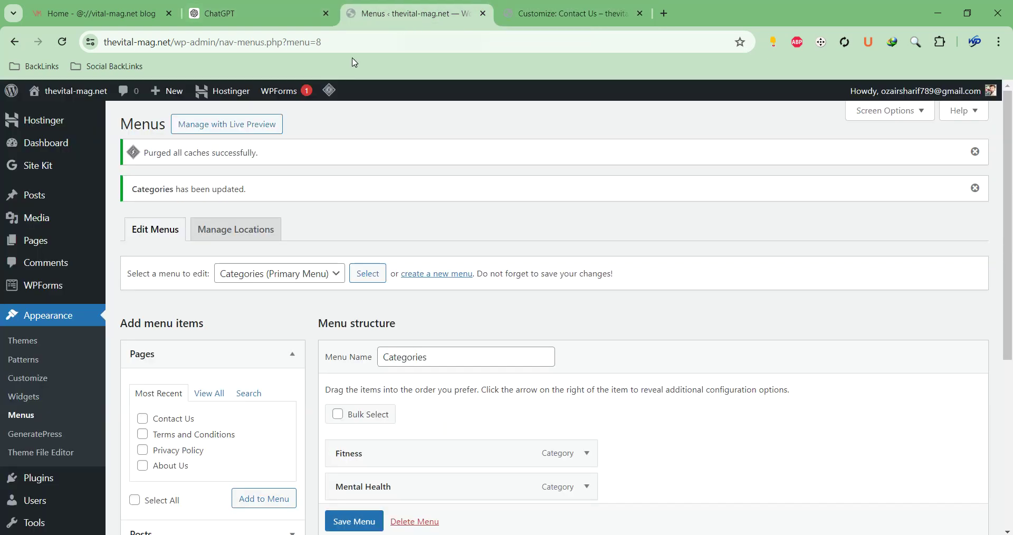
left_click(274, 20)
left_click(448, 503)
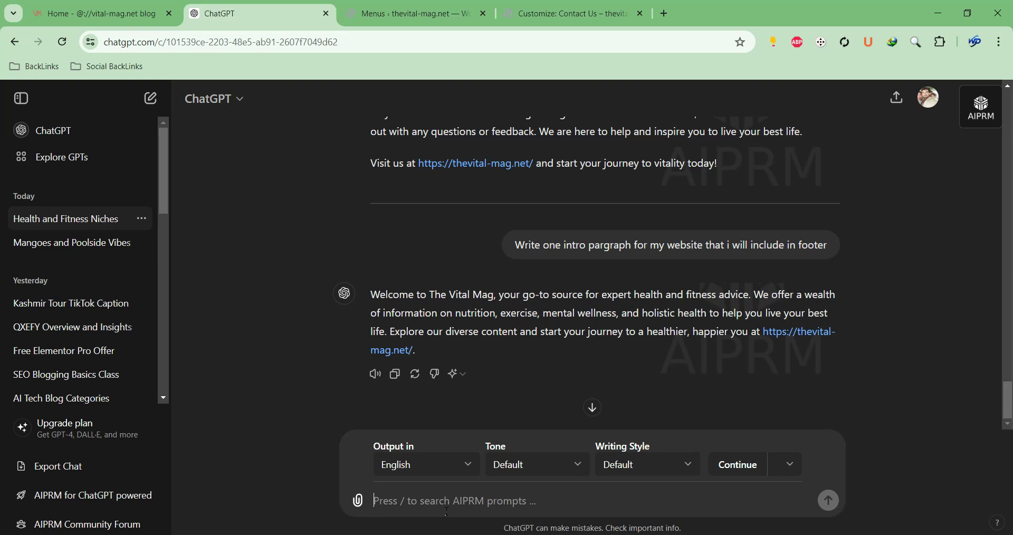
type("Write guest post s")
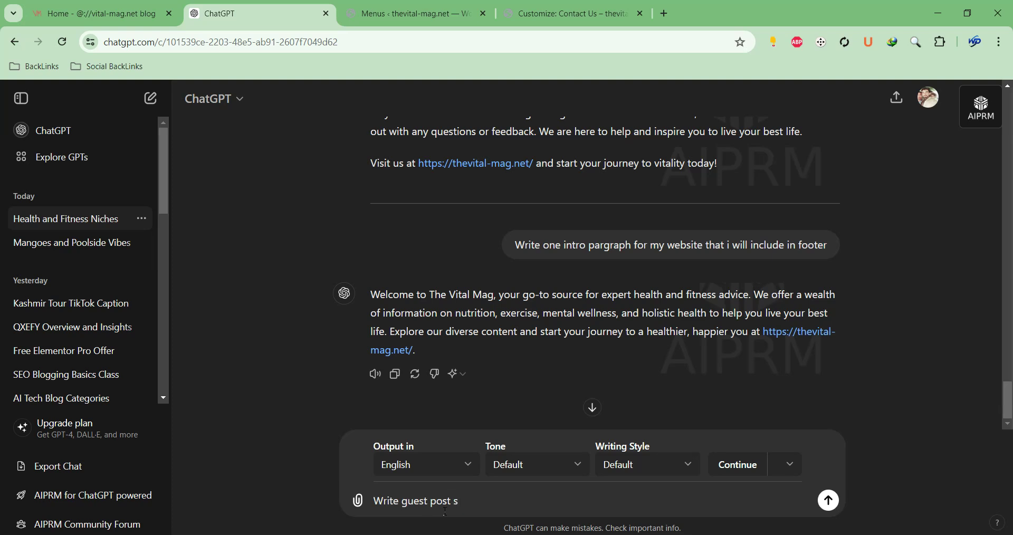
type("ection \"write for us\"")
key("Return")
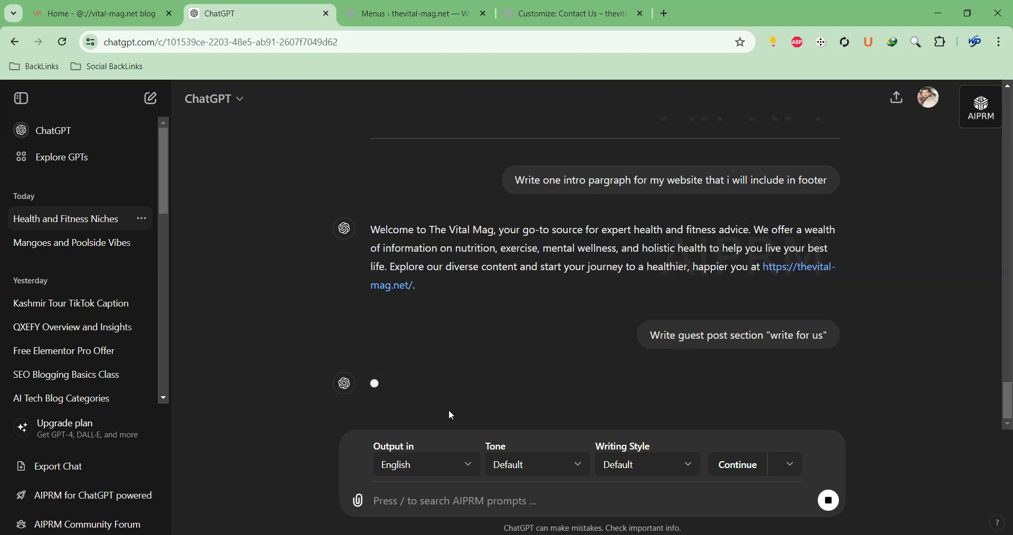
scroll(545, 349, "up", 1)
scroll(546, 343, "up", 2)
scroll(543, 343, "down", 2)
Correct 'accecpt' to 'accept' in the footer paragraph using the spelling suggestions
left_click(417, 13)
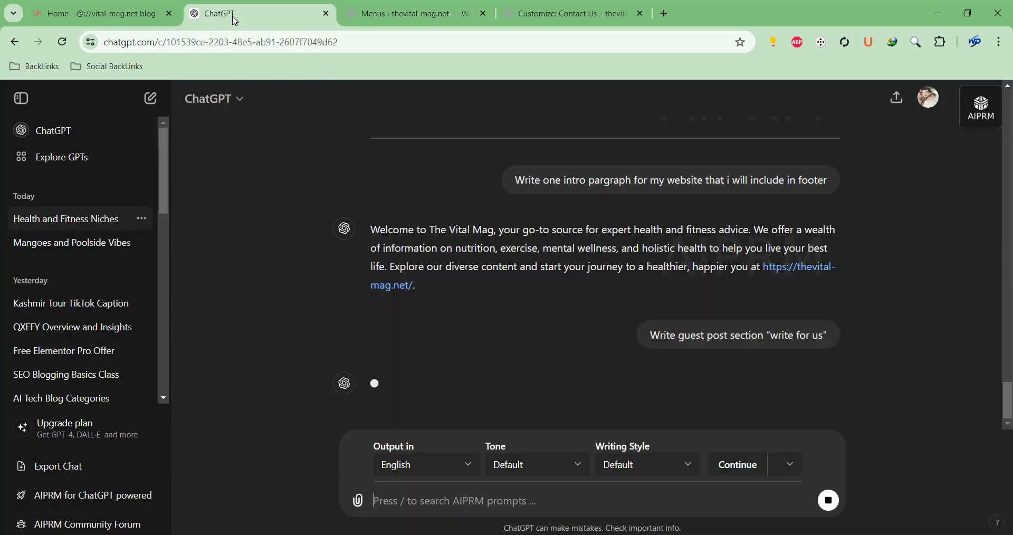
left_click(232, 14)
left_click(577, 6)
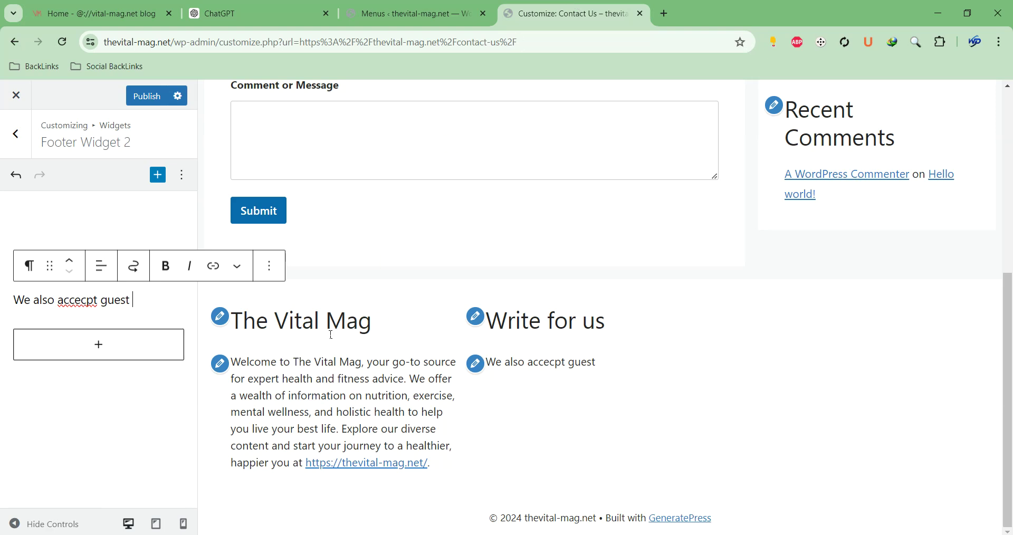
right_click(88, 305)
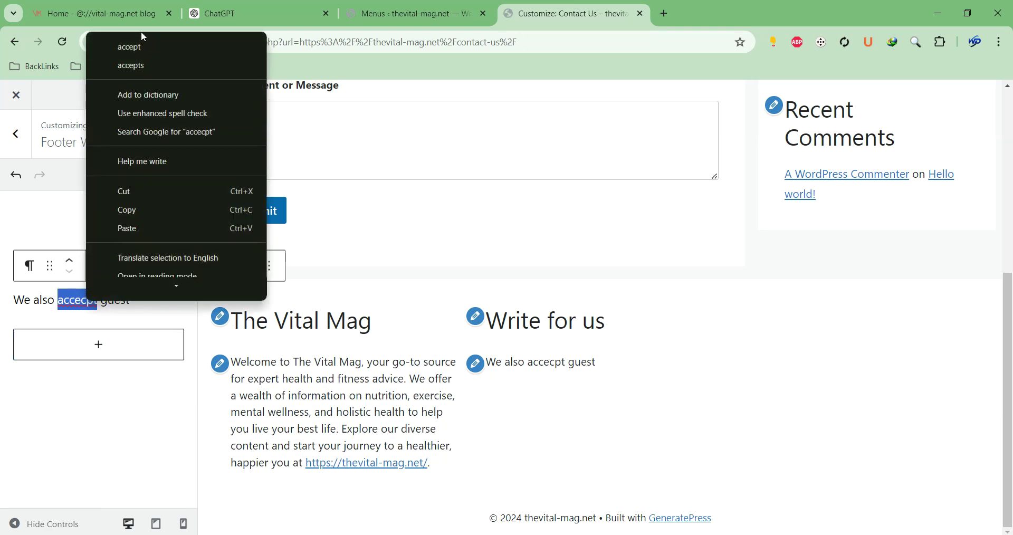
left_click(144, 52)
Continue the paragraph with 'Post. Contact for more details :' and the start of the contact e-mail
left_click(154, 298)
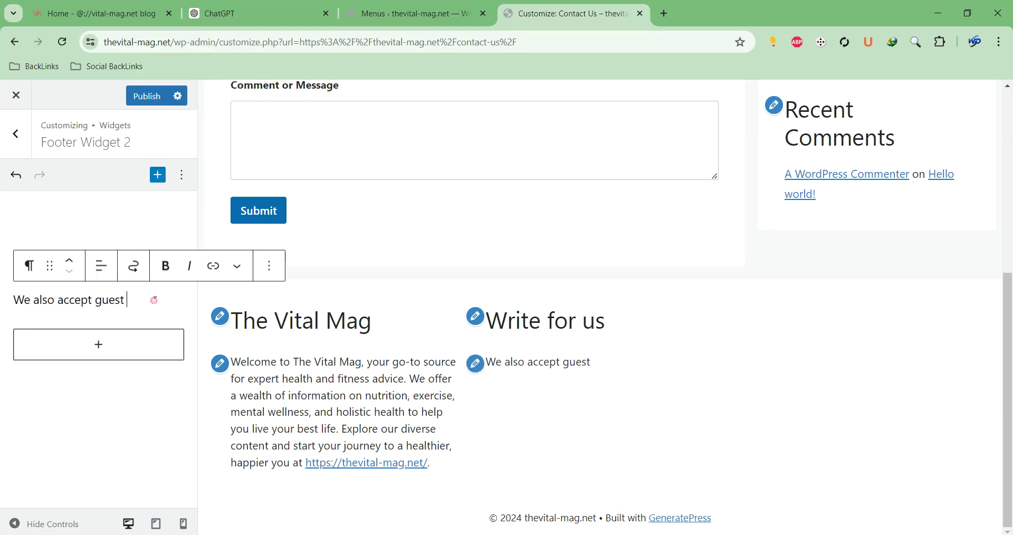
type("POst")
key("BackSpace")
key("BackSpace")
key("BackSpace")
type("ost")
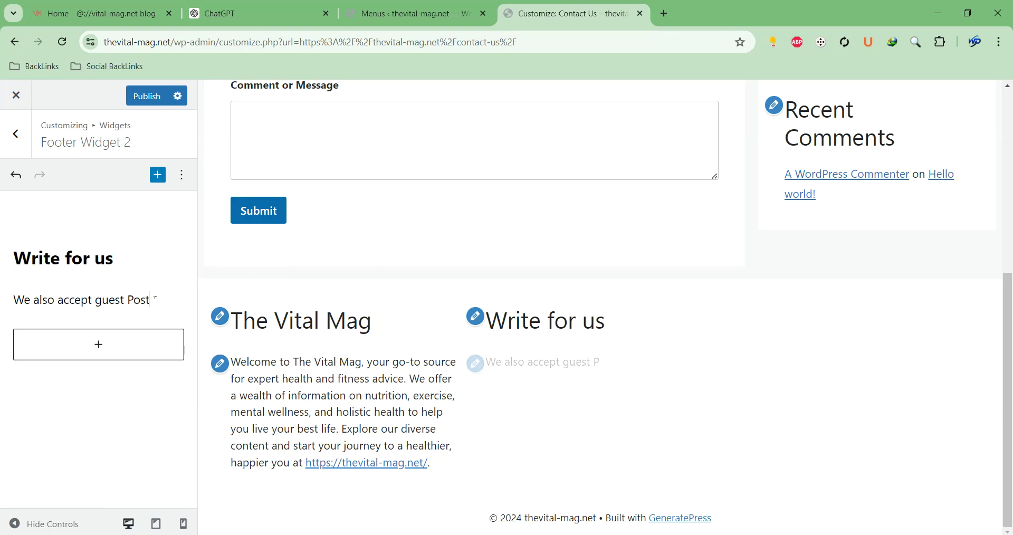
type(". Contact for ")
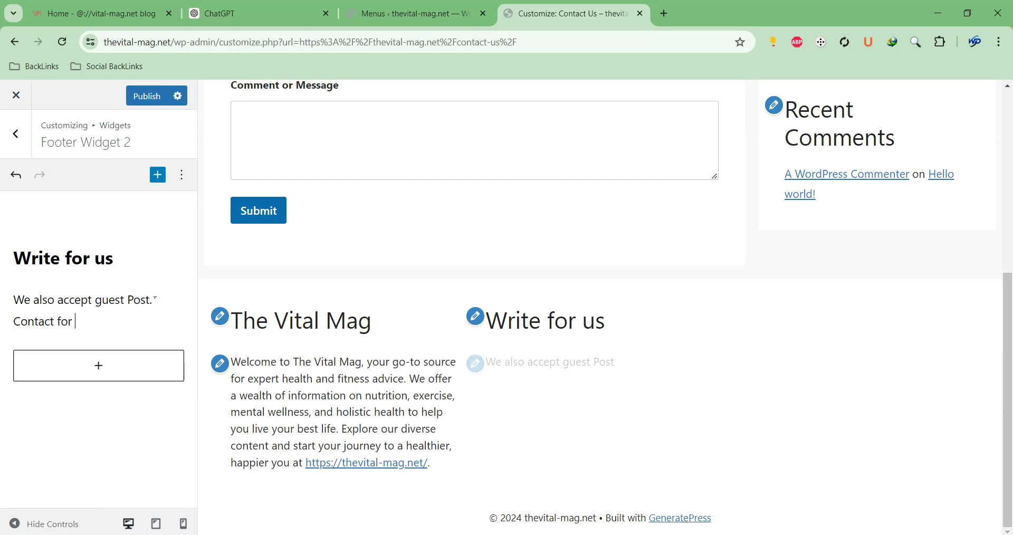
type("more detau")
key("BackSpace")
type("ils")
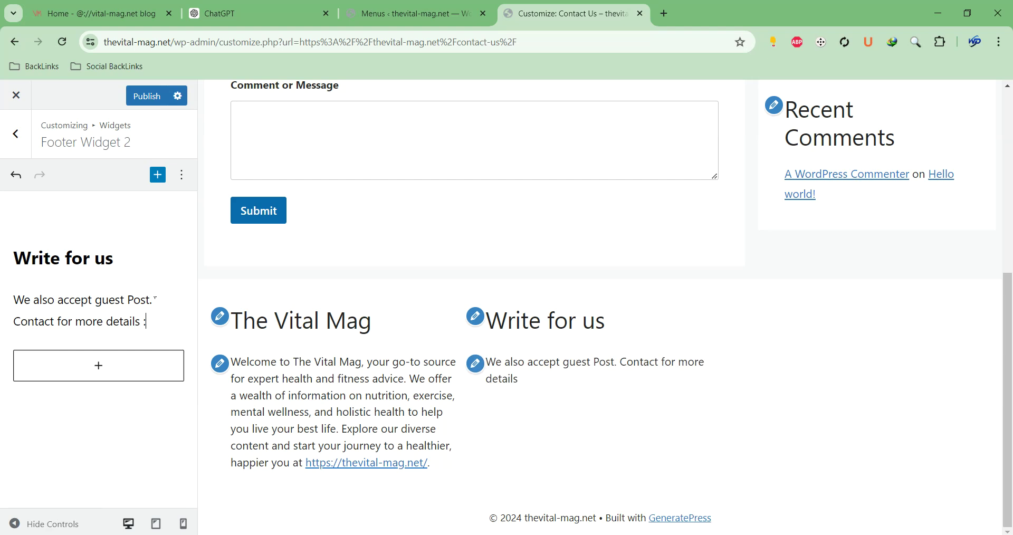
type(" : info@")
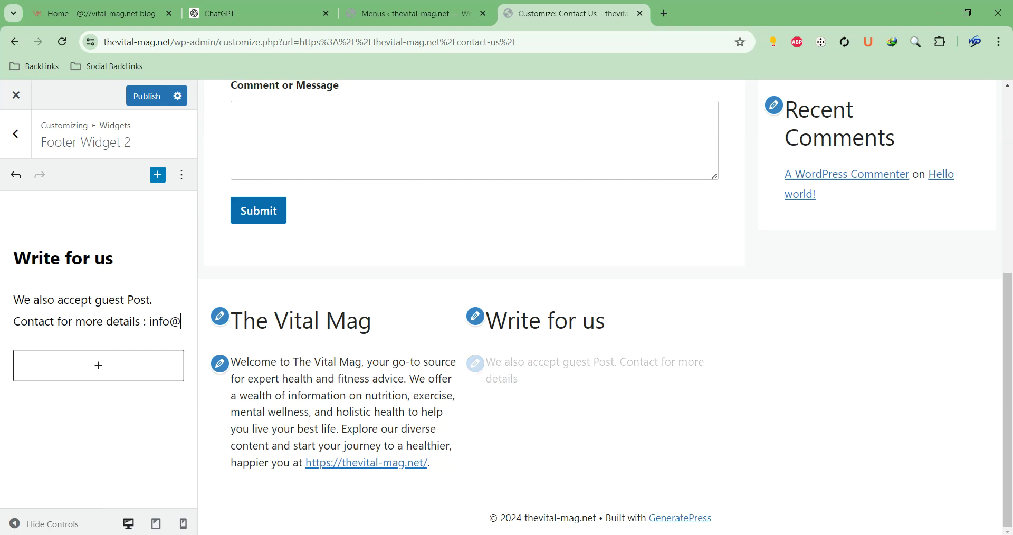
Remove the misplaced domain text and complete the site's contact e-mail address
left_click(154, 299)
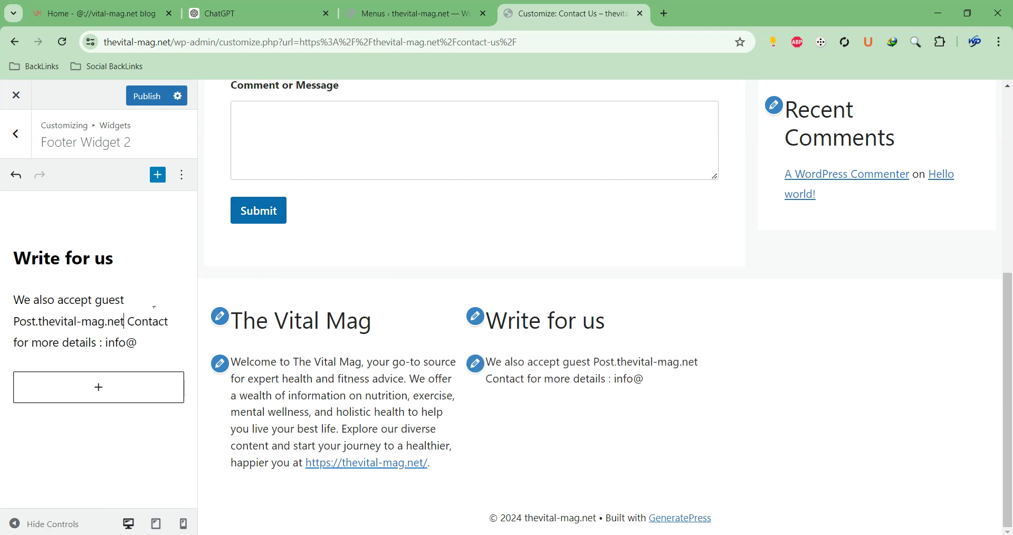
left_click(138, 342)
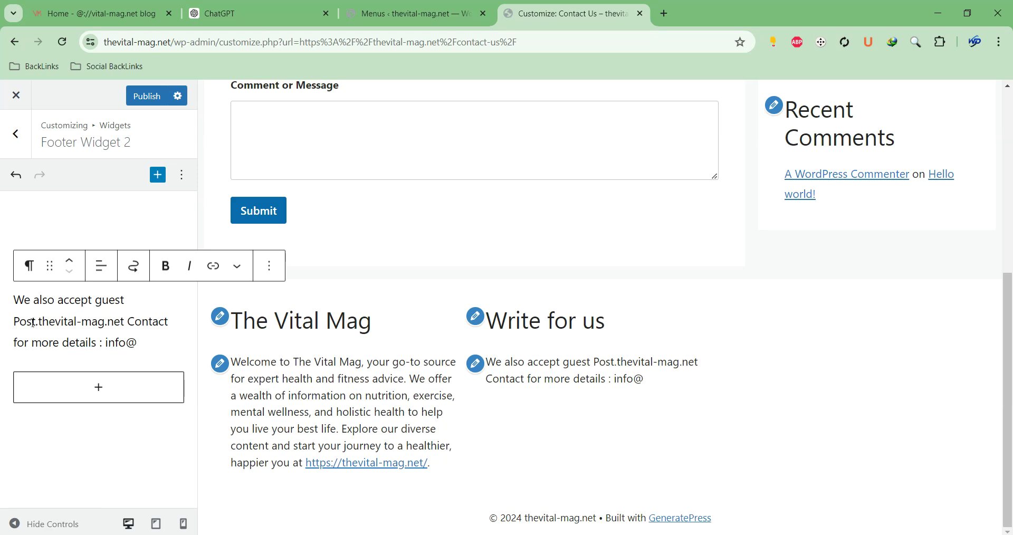
left_click_drag(40, 322, 126, 322)
key("ctrl+c")
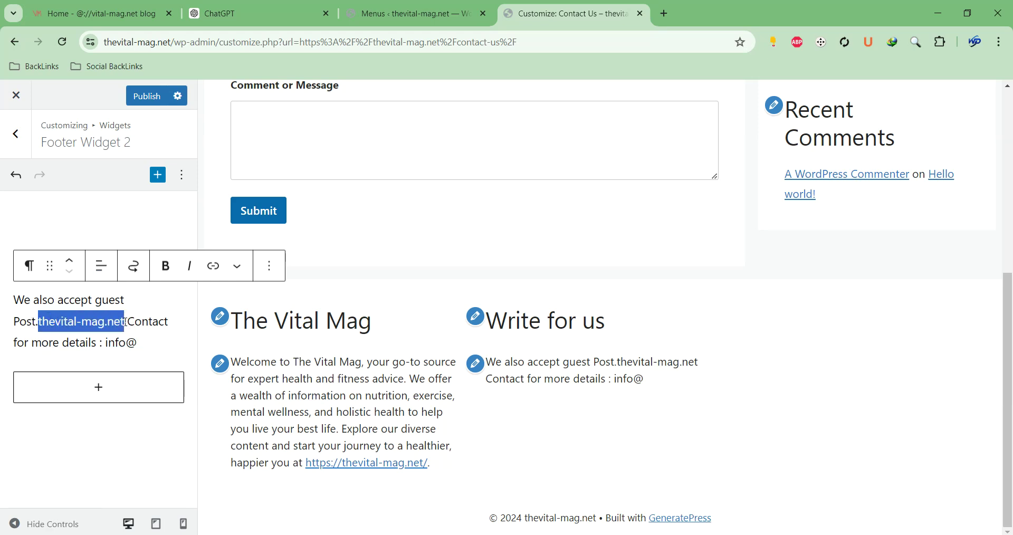
key("BackSpace")
left_click(180, 323)
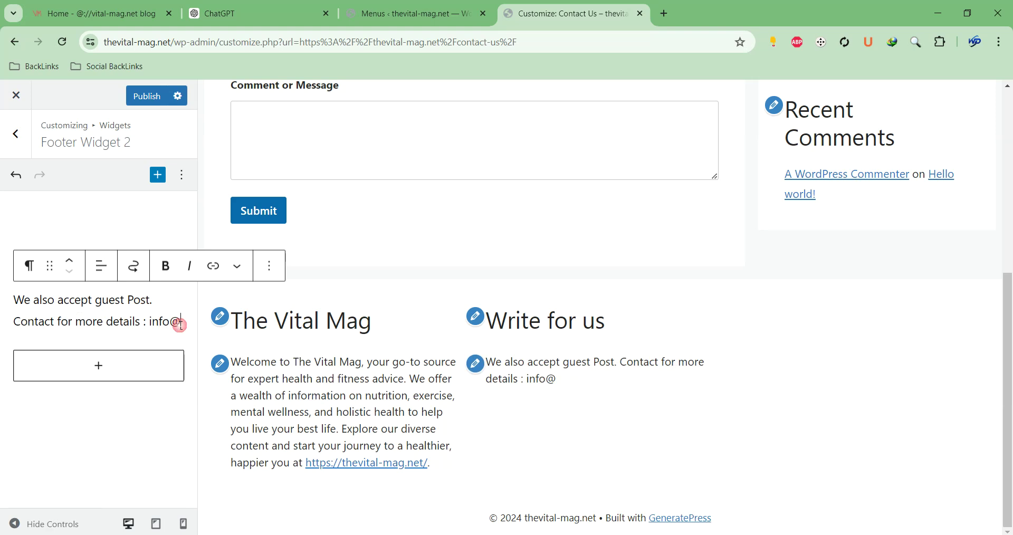
key("ctrl+v")
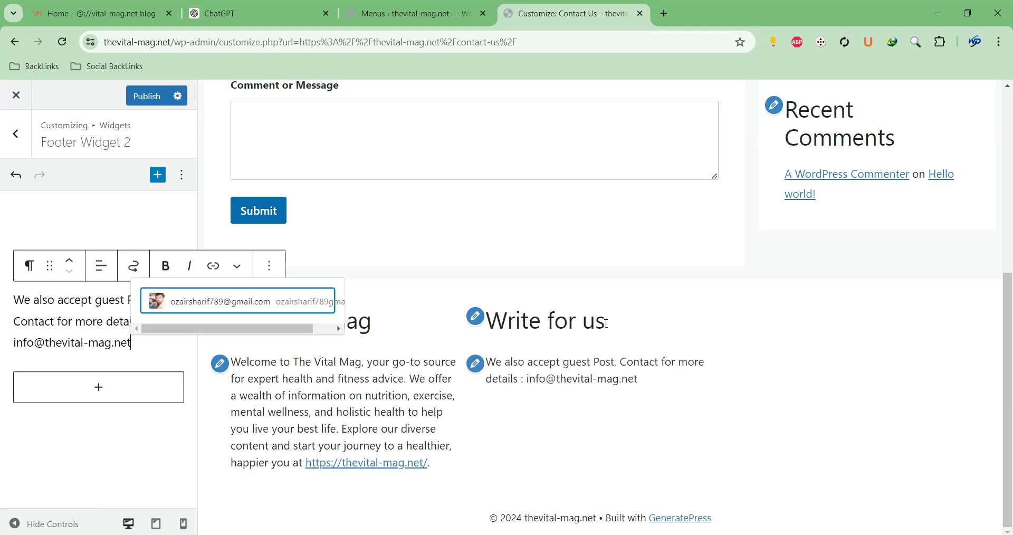
left_click(441, 22)
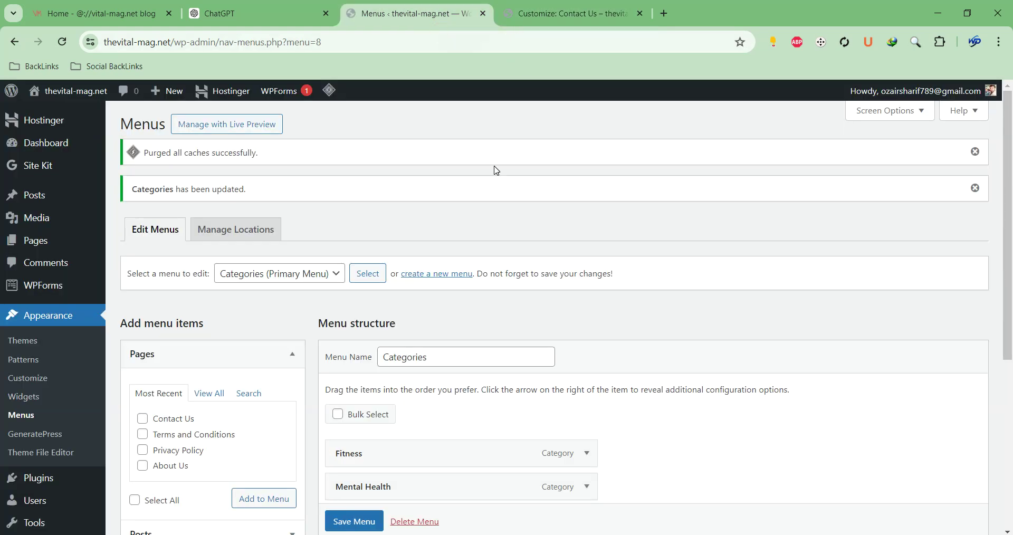
Scroll through ChatGPT's Write for Us reply on contributing, topics and review terms
left_click(264, 14)
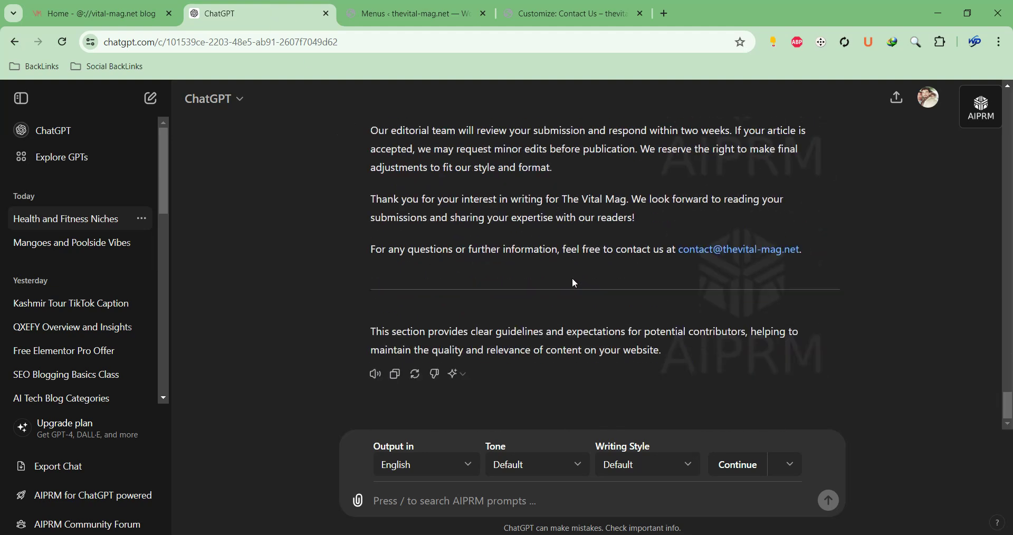
scroll(575, 283, "up", 15)
scroll(573, 279, "up", 5)
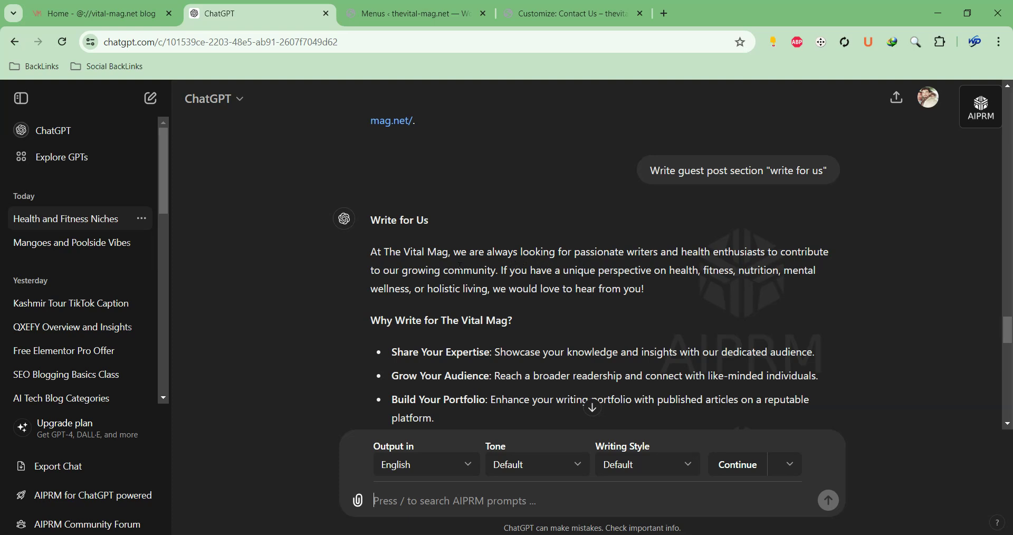
left_click(372, 17)
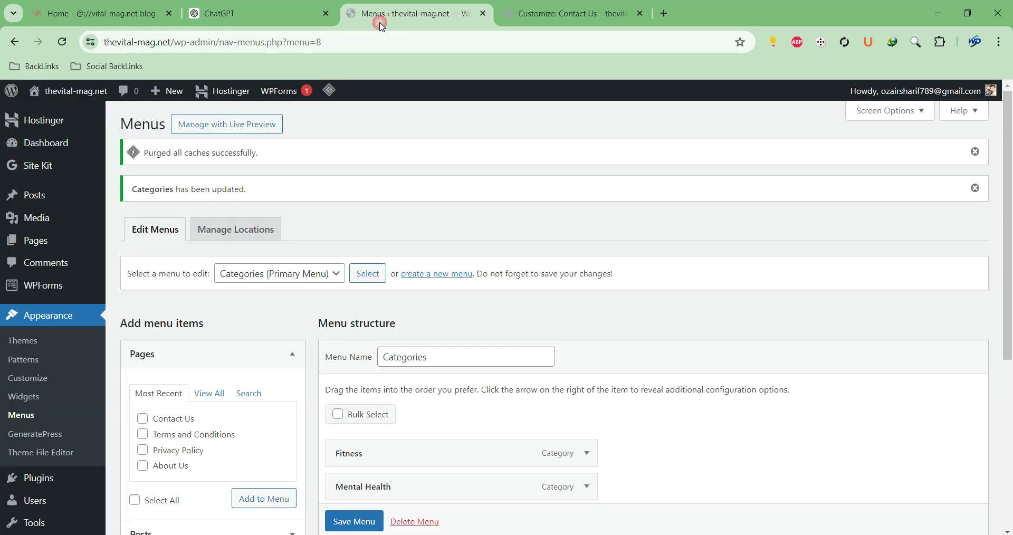
left_click(249, 24)
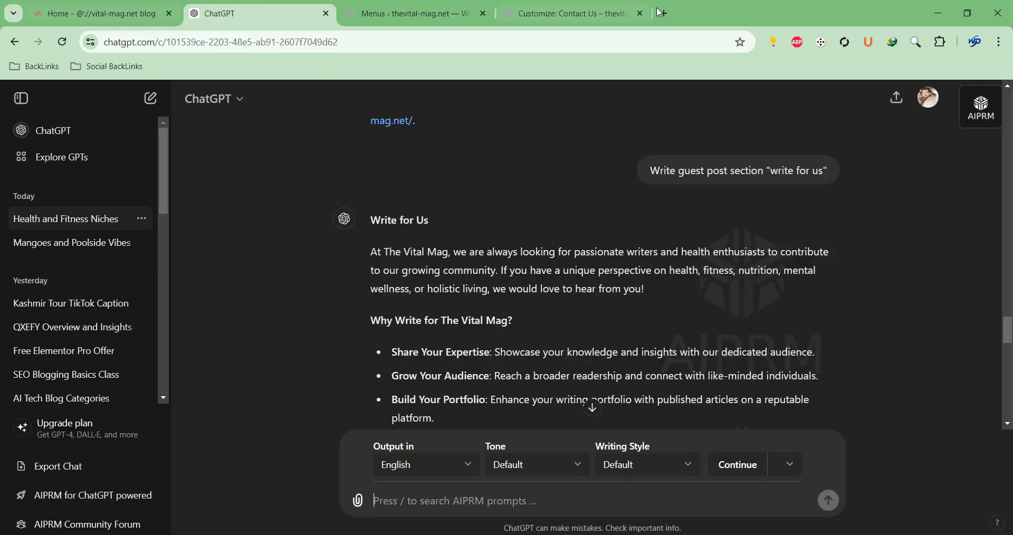
left_click(565, 13)
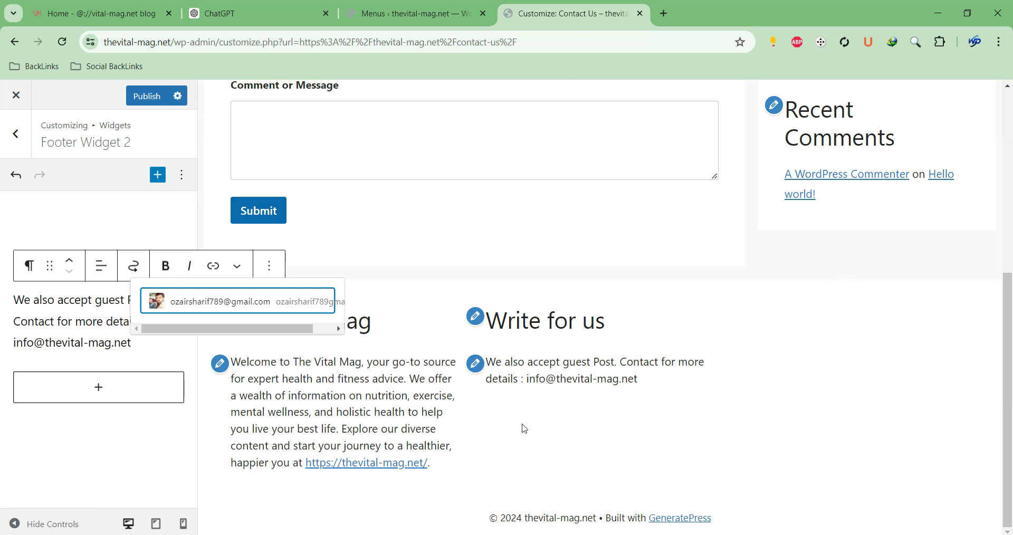
Insert a Navigation Menu block into Footer Widget 3
left_click(20, 157)
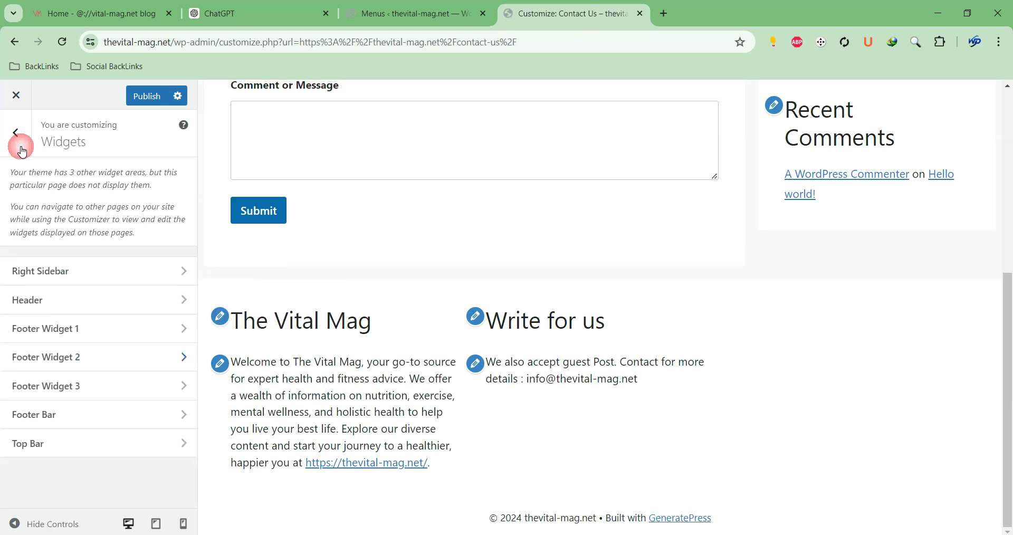
left_click(158, 391)
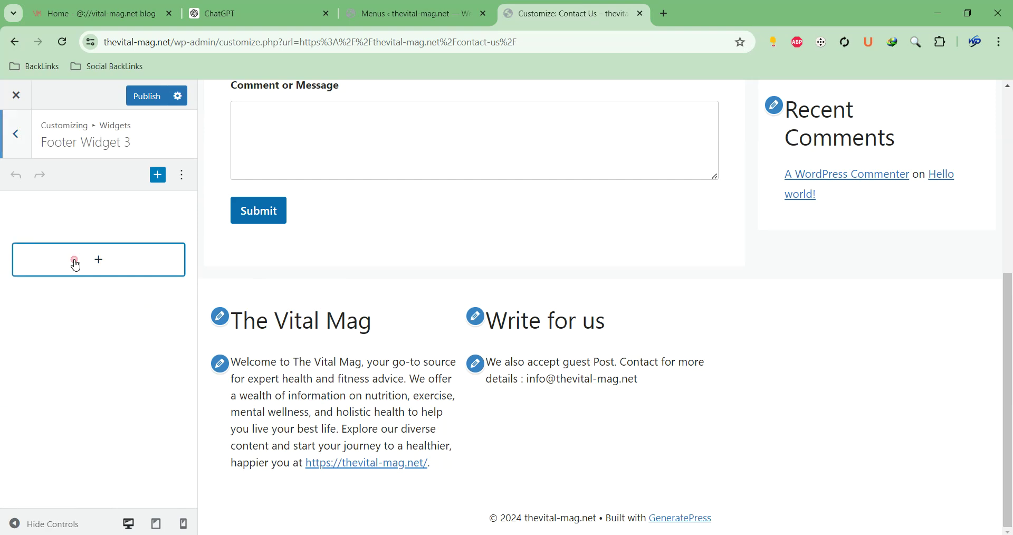
left_click(75, 262)
left_click(130, 310)
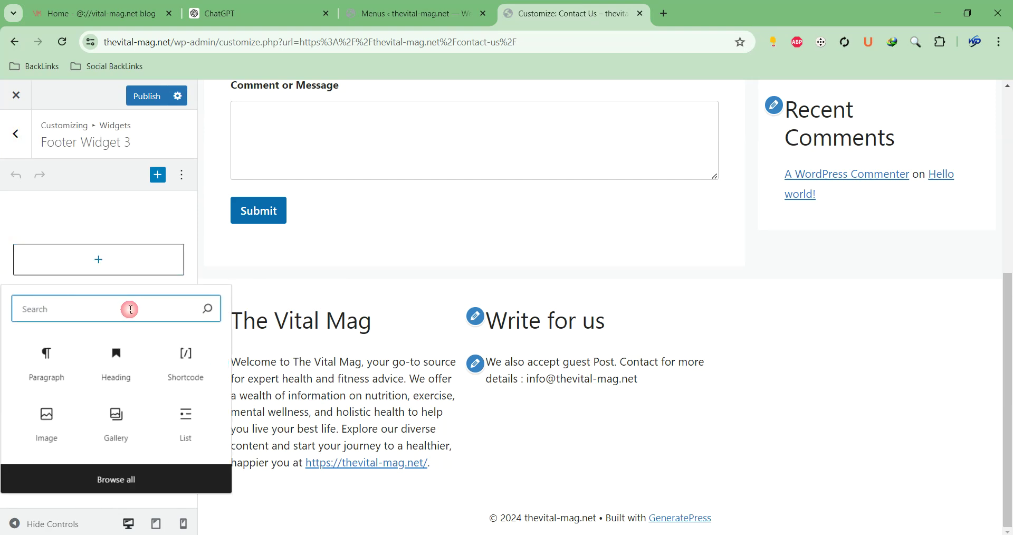
type("menu")
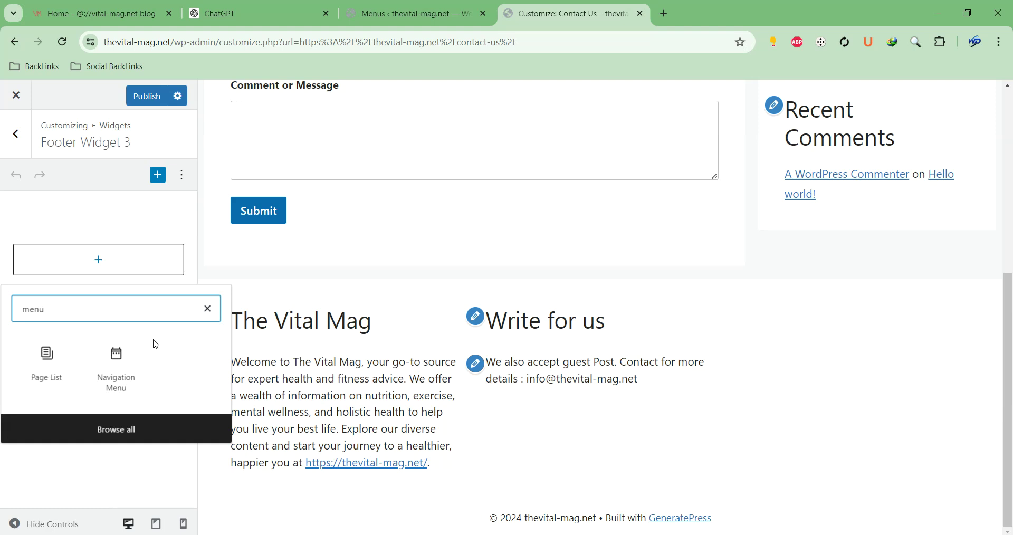
left_click(125, 371)
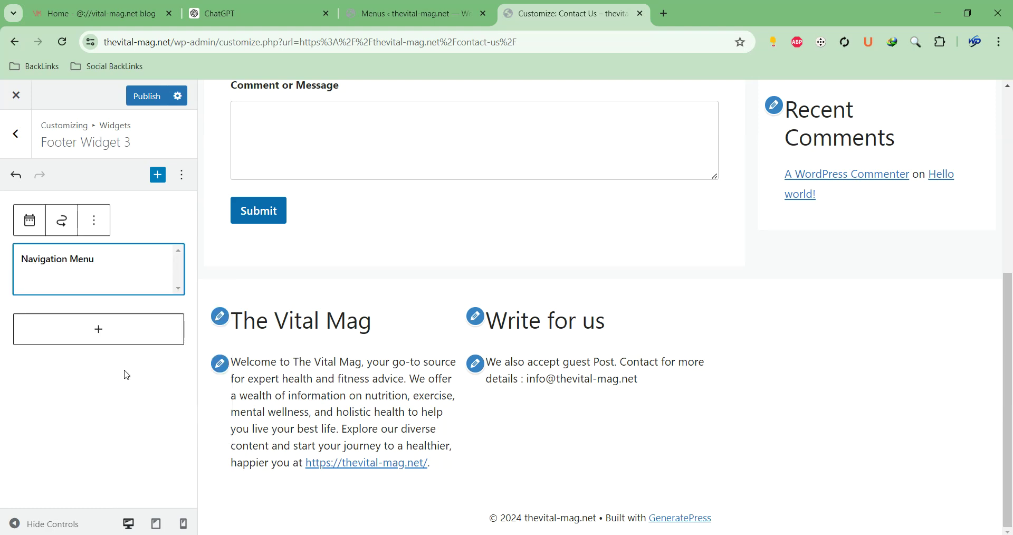
Title the menu 'IMPORTANT LINKS', show the Pages menu, and publish
left_click(71, 317)
type("IMPR")
key("BackSpace")
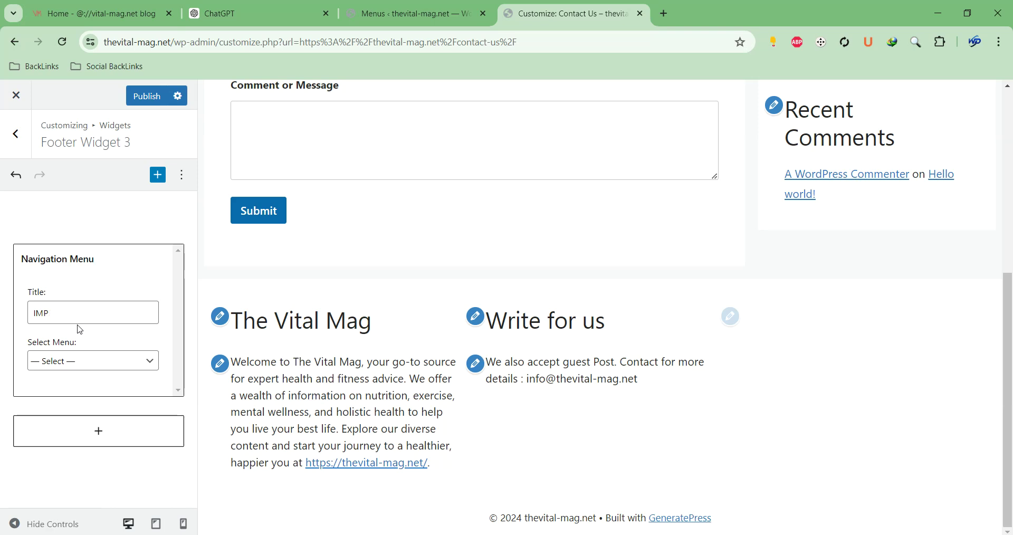
type("ORTANT LINKS")
left_click(85, 366)
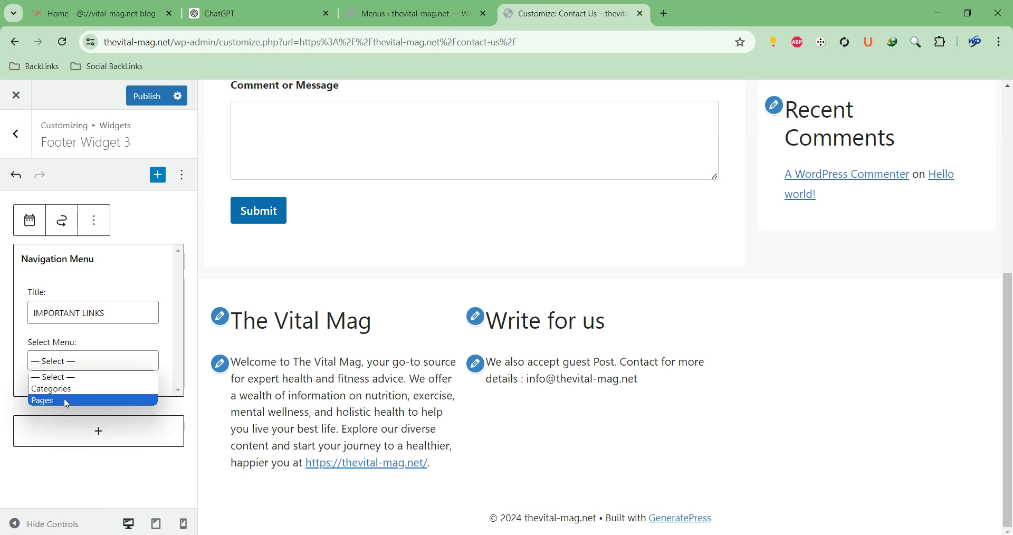
left_click(68, 402)
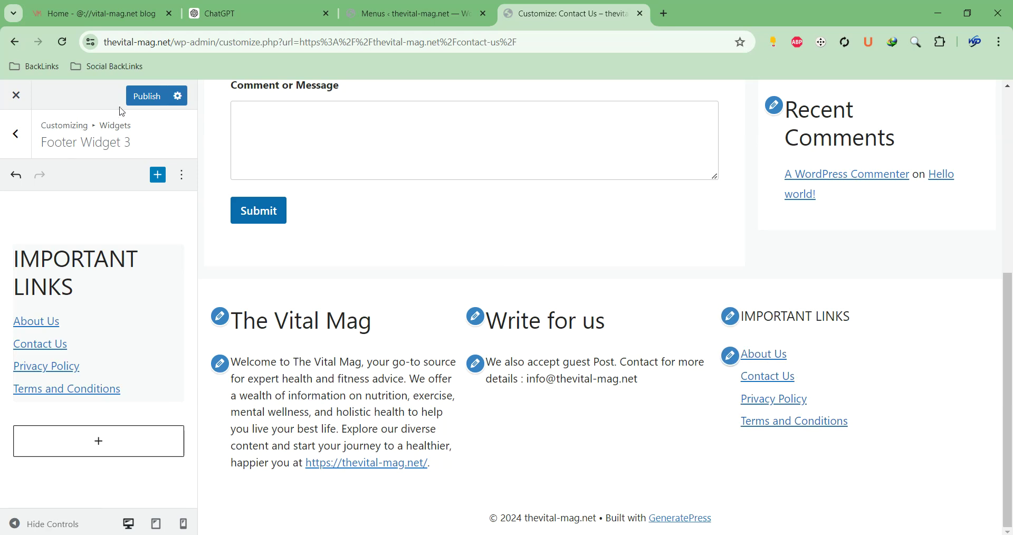
left_click(143, 98)
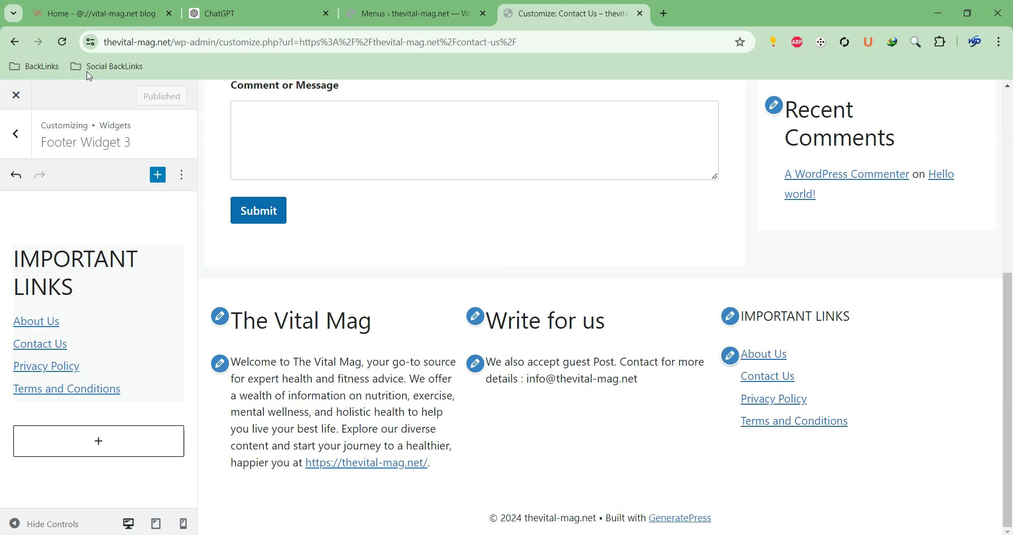
Open the live site in a new tab and scroll to check the footer columns
left_click(419, 11)
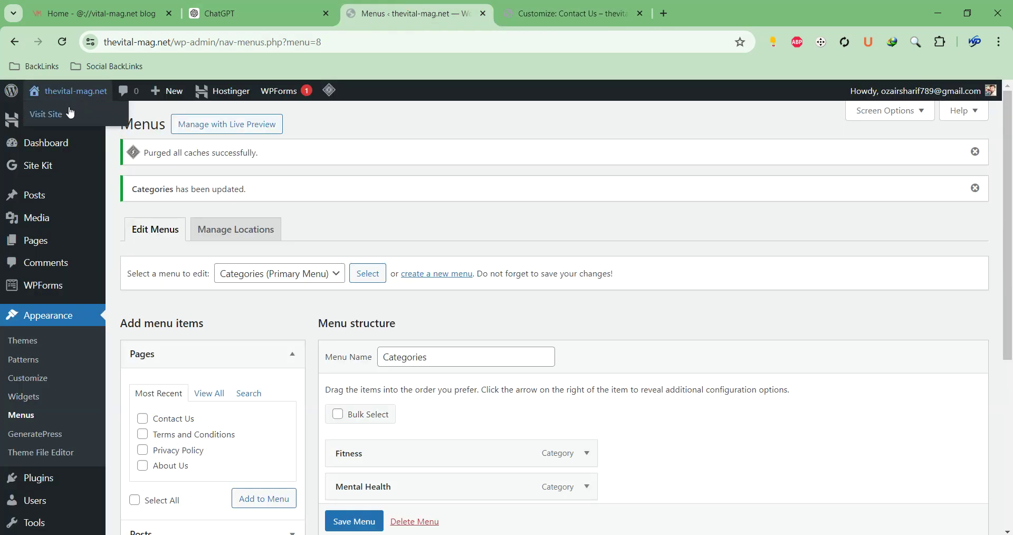
right_click(72, 107)
left_click(106, 122)
left_click(535, 23)
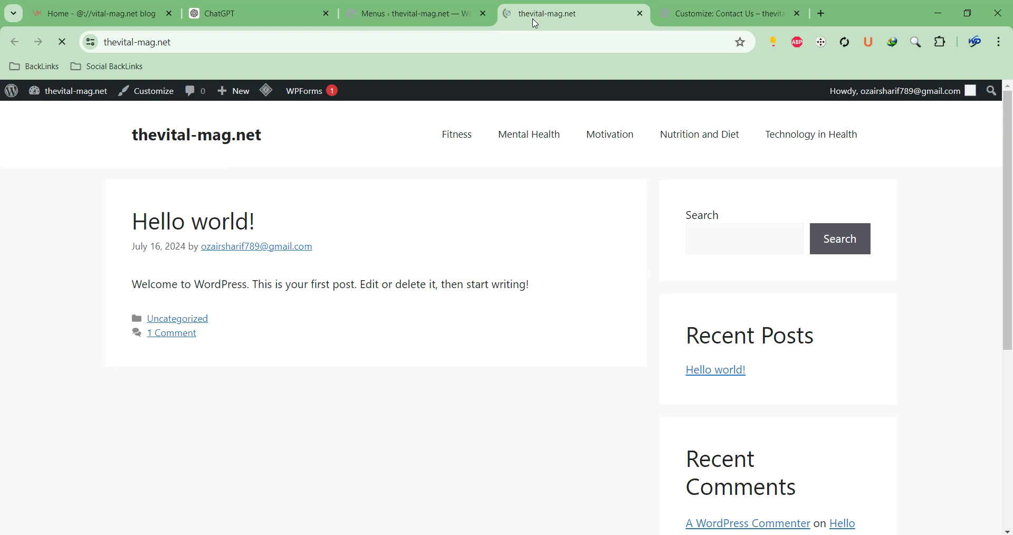
scroll(628, 208, "down", 5)
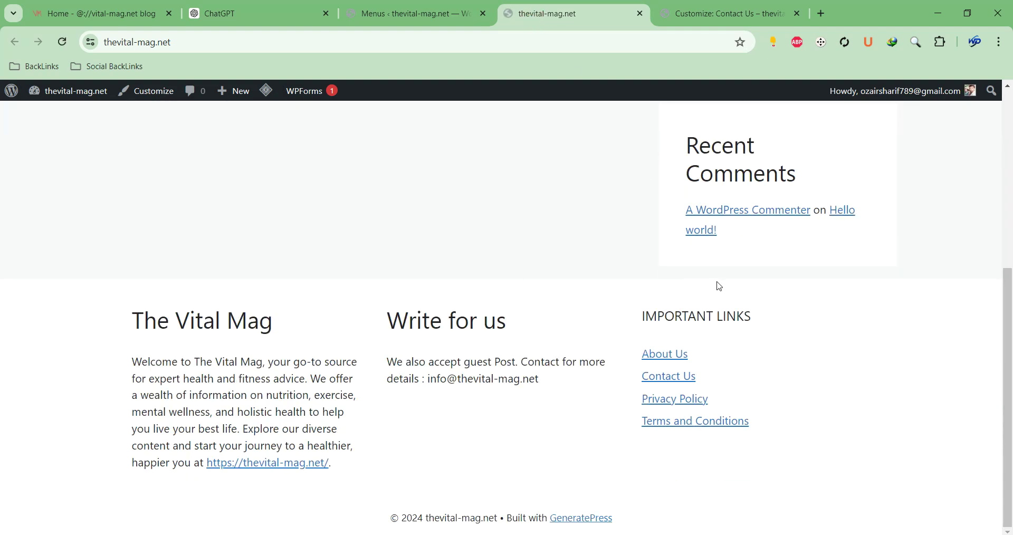
scroll(610, 262, "up", 10)
scroll(873, 106, "down", 5)
scroll(126, 348, "up", 10)
Select the site title, then return to the Customizer's widget areas list
left_click_drag(269, 141, 131, 139)
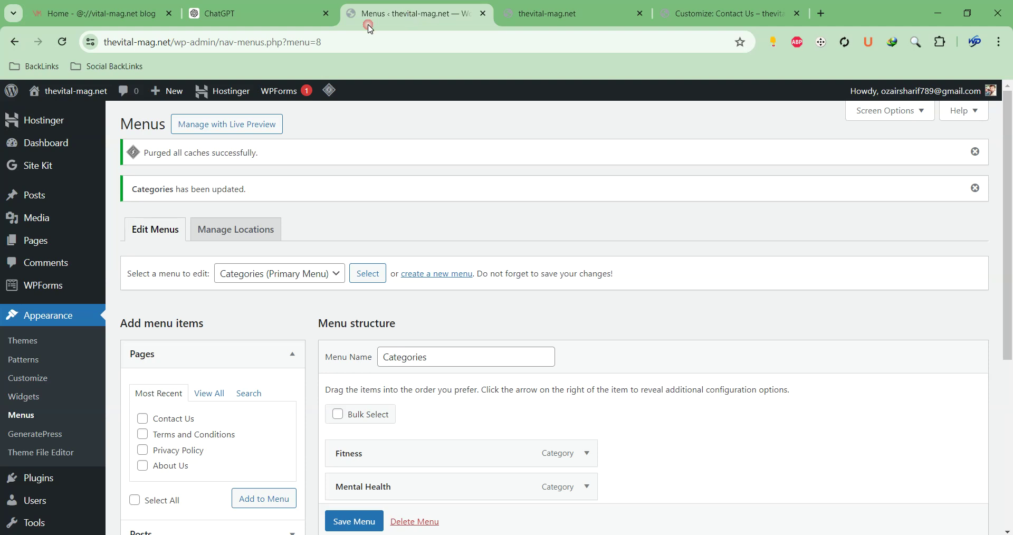
left_click(417, 7)
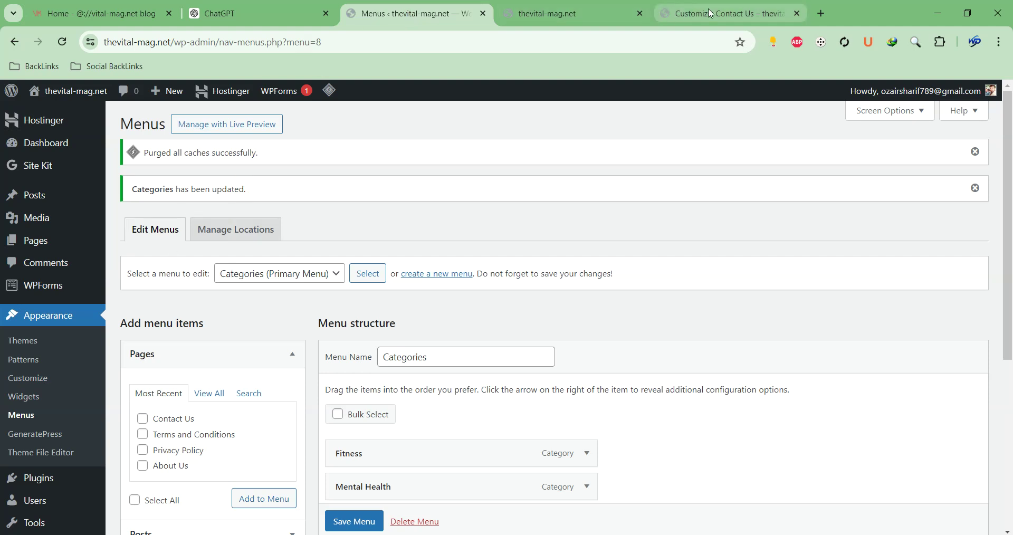
left_click(728, 13)
left_click(16, 134)
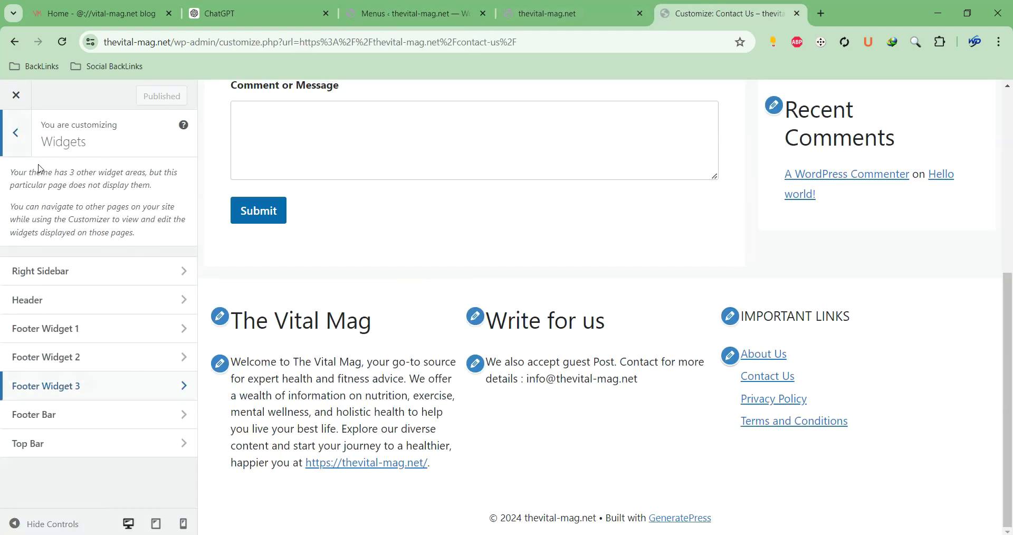
Look through the Customizer's Layout and Header sections, then return to the main panel
left_click(16, 133)
left_click(49, 298)
left_click(35, 212)
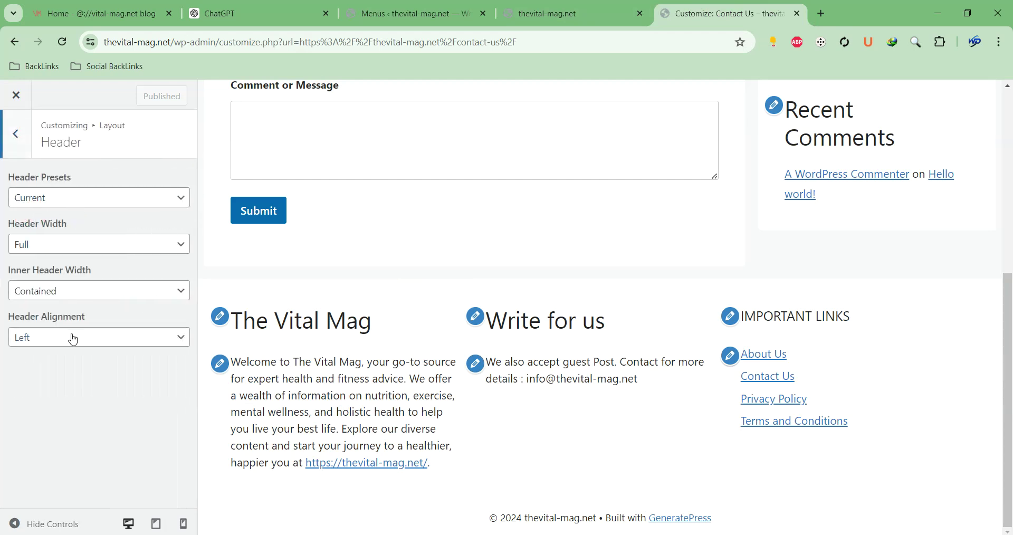
left_click(19, 146)
left_click(21, 152)
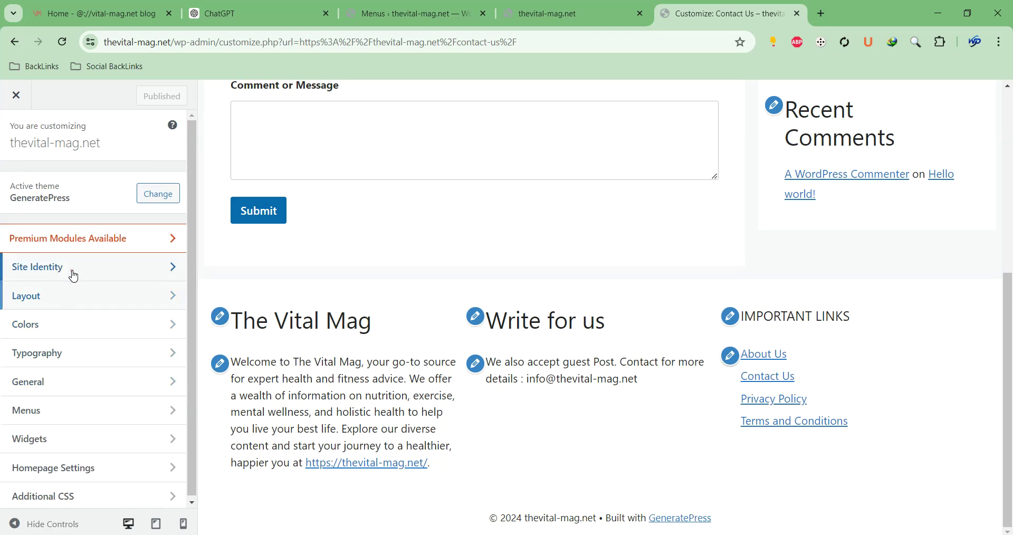
Replace the Site Title in Site Identity with 'The Vital Mag'
left_click(73, 271)
triple_click(86, 192)
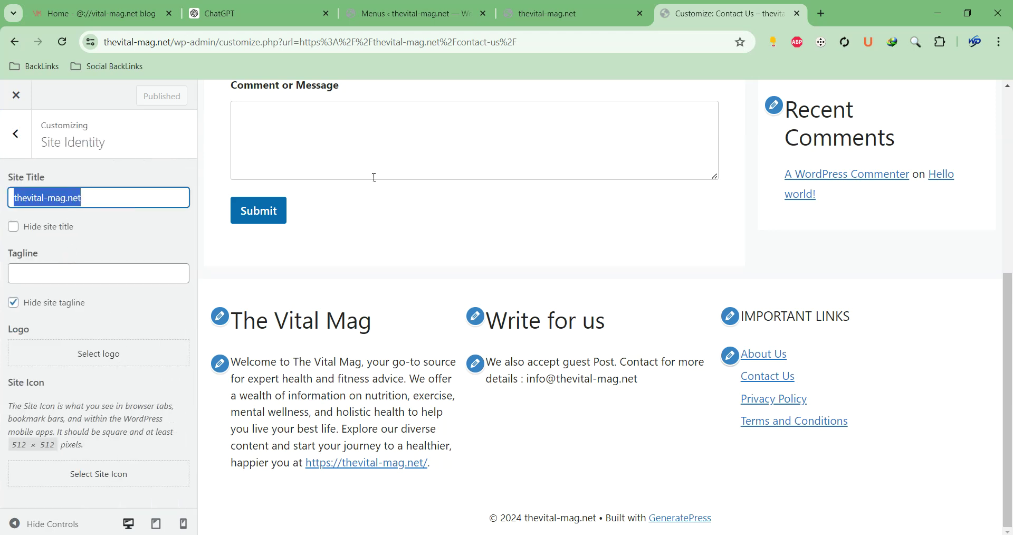
left_click(401, 173)
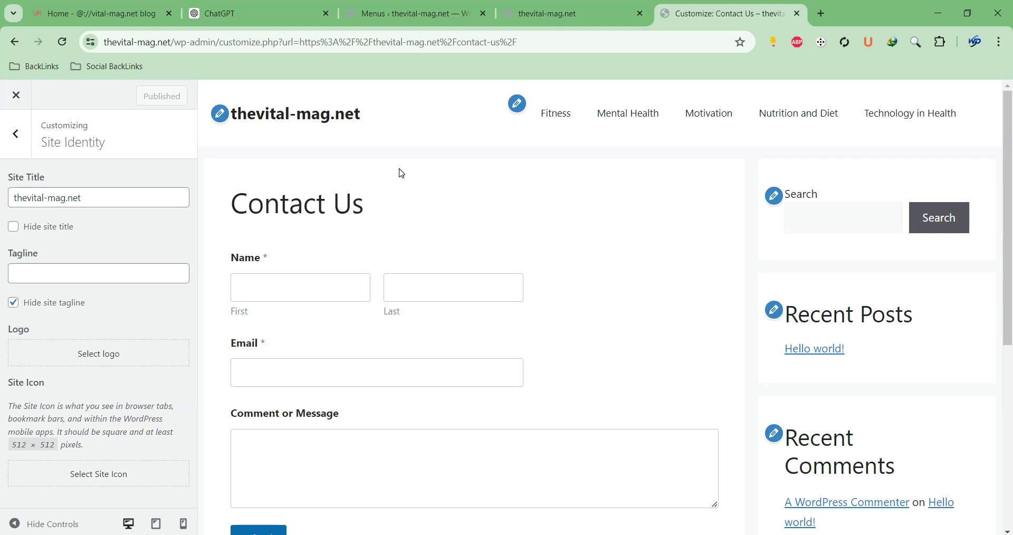
scroll(401, 171, "down", 5)
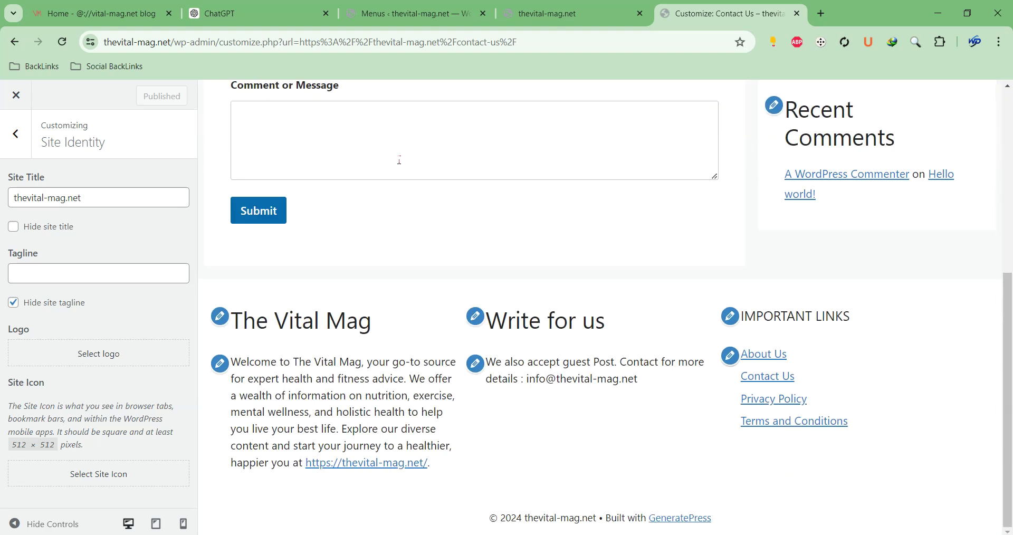
double_click(51, 193)
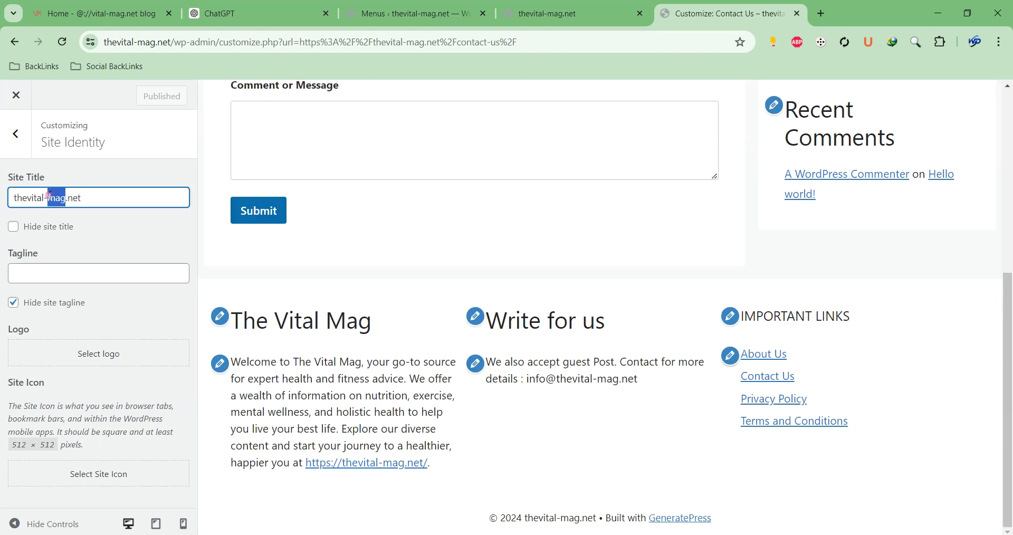
triple_click(47, 196)
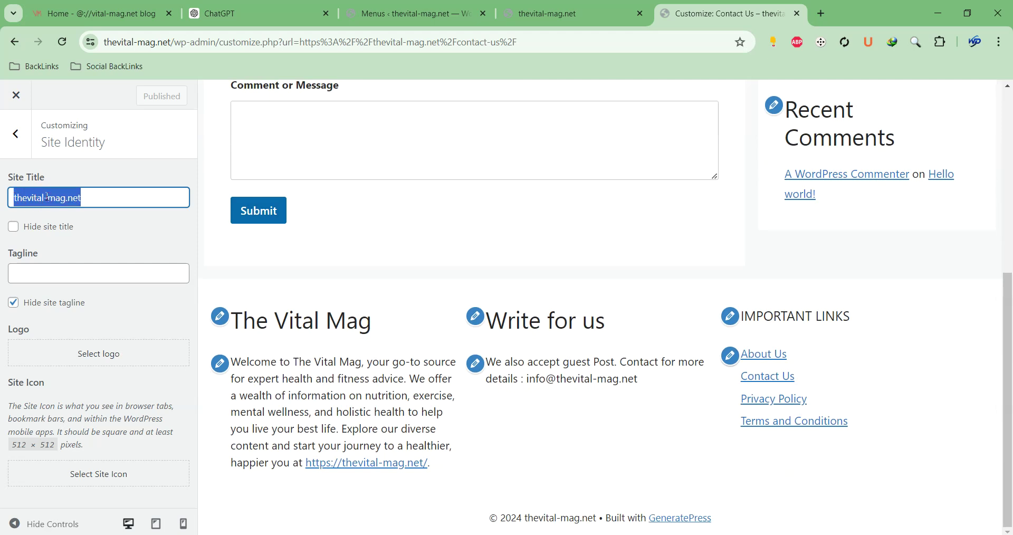
type("The V")
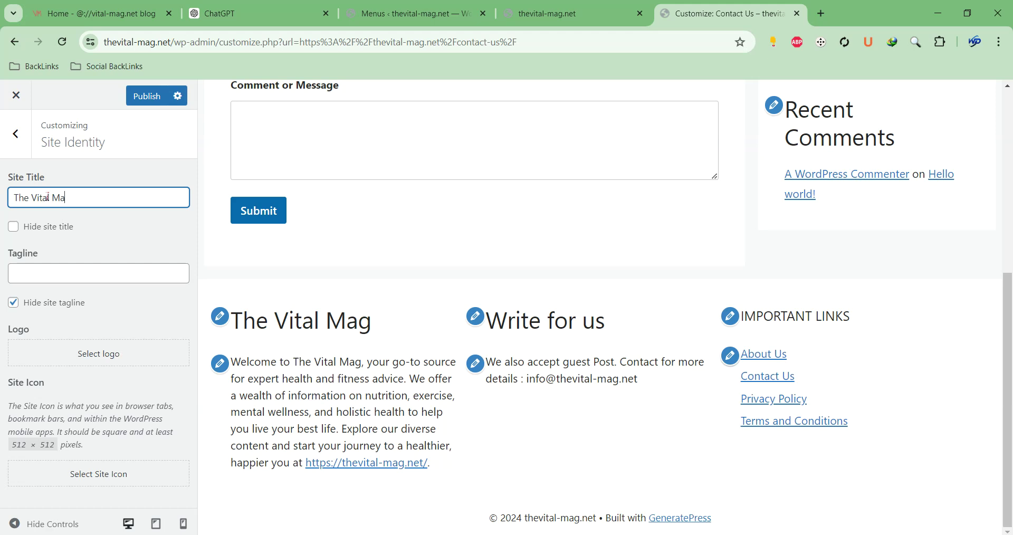
Publish the new site title and return to the live site tab
scroll(542, 157, "up", 6)
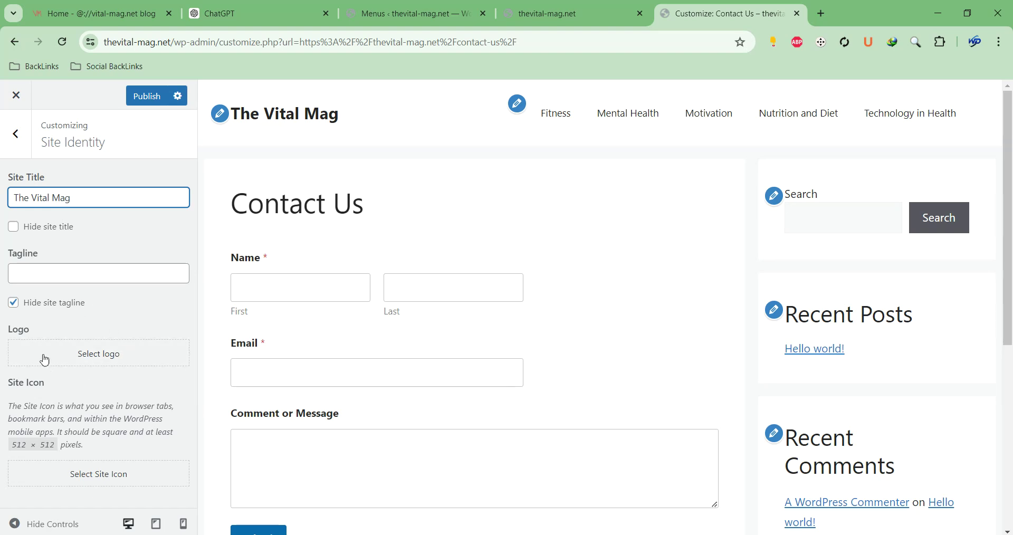
left_click(147, 99)
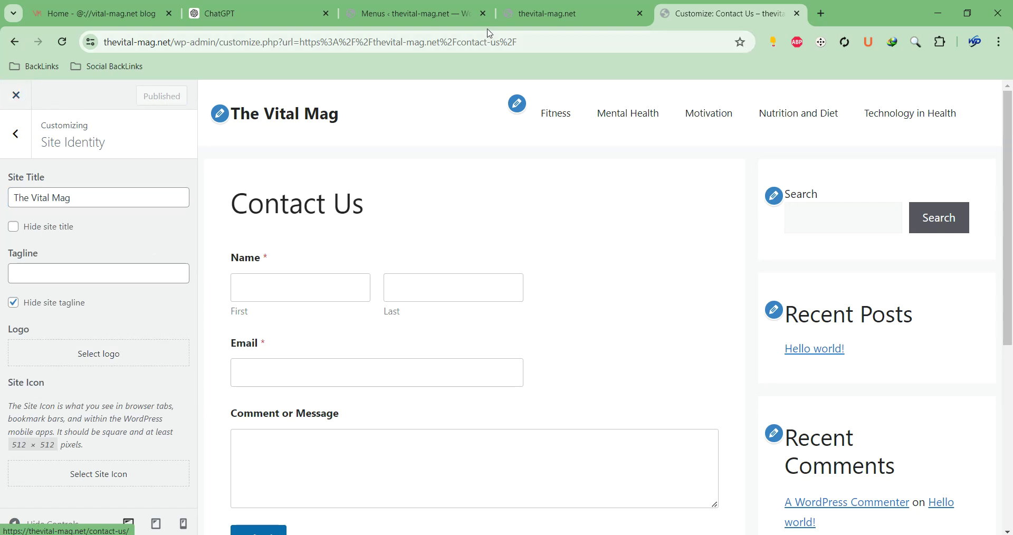
left_click(528, 12)
mouse_move(81, 80)
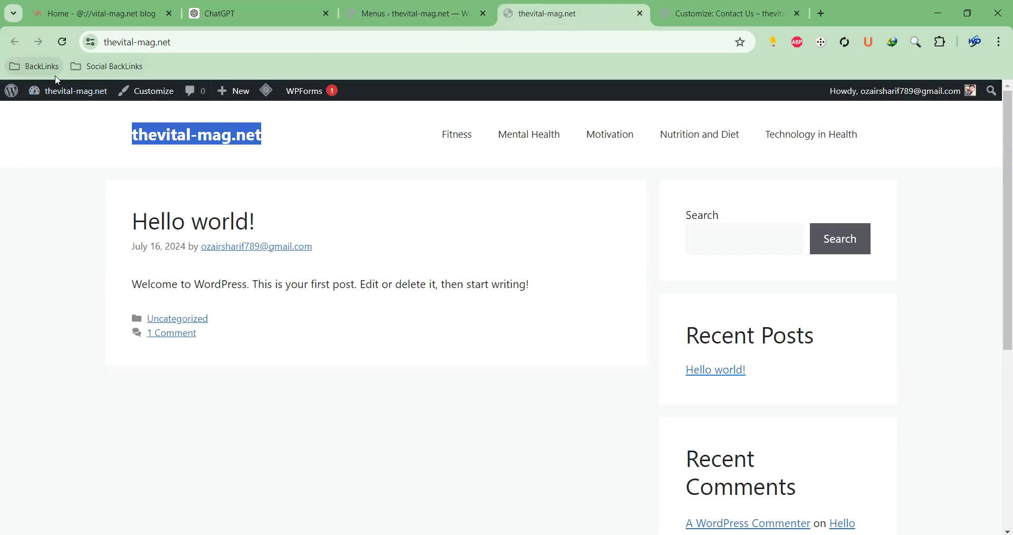
Reload the live site, check 'The Vital Mag' in the header and footer, then open the home page from the title
left_click(233, 42)
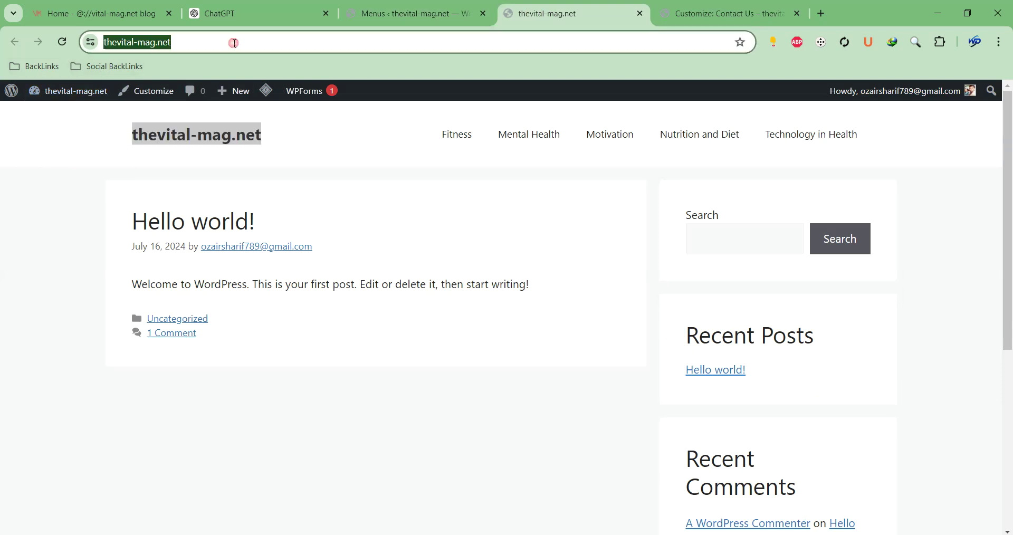
key("Return")
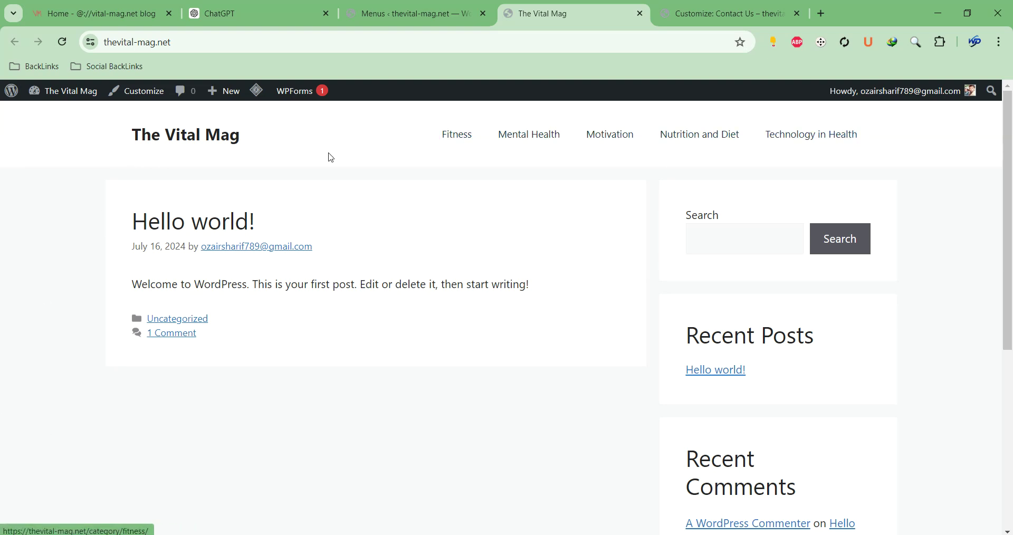
scroll(273, 153, "down", 5)
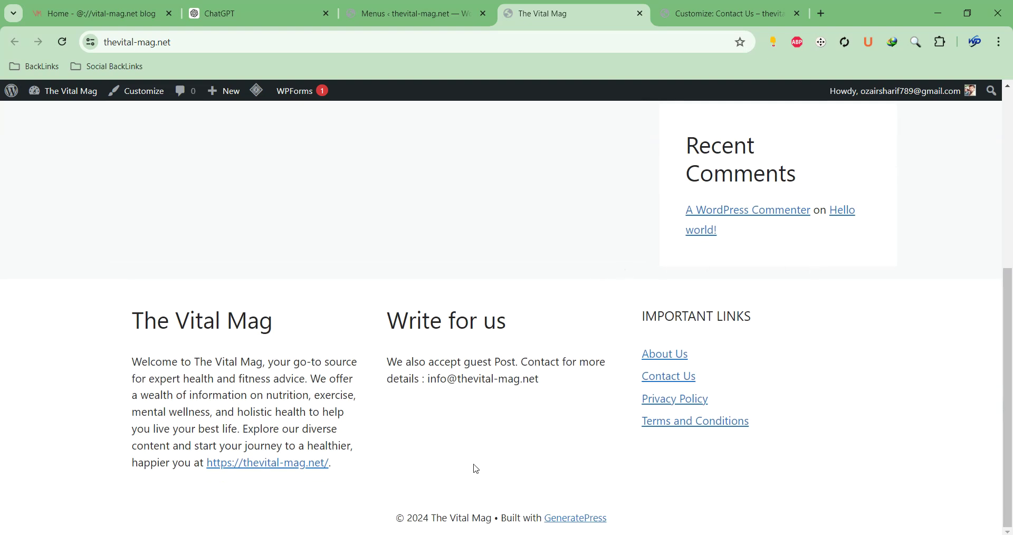
scroll(565, 196, "up", 5)
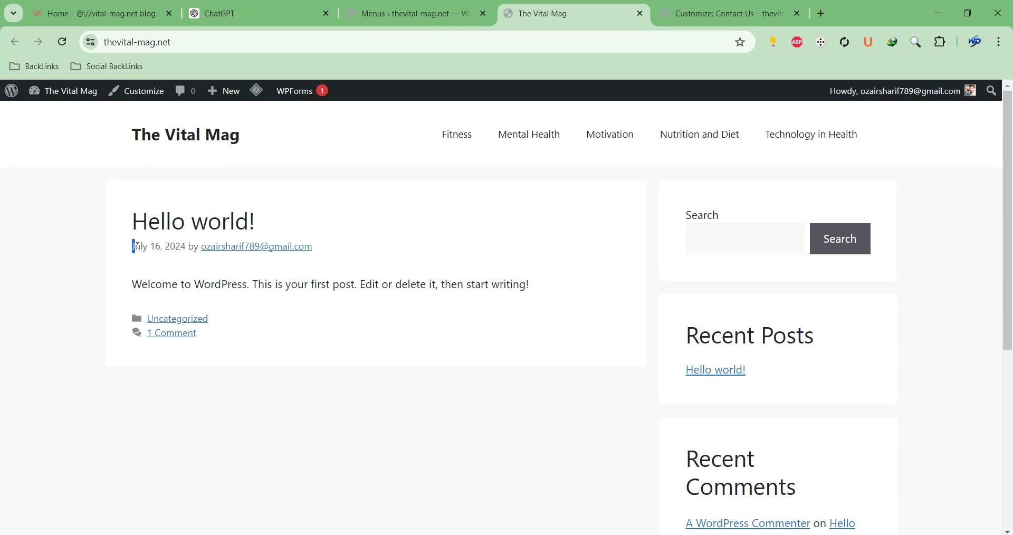
left_click_drag(135, 246, 187, 245)
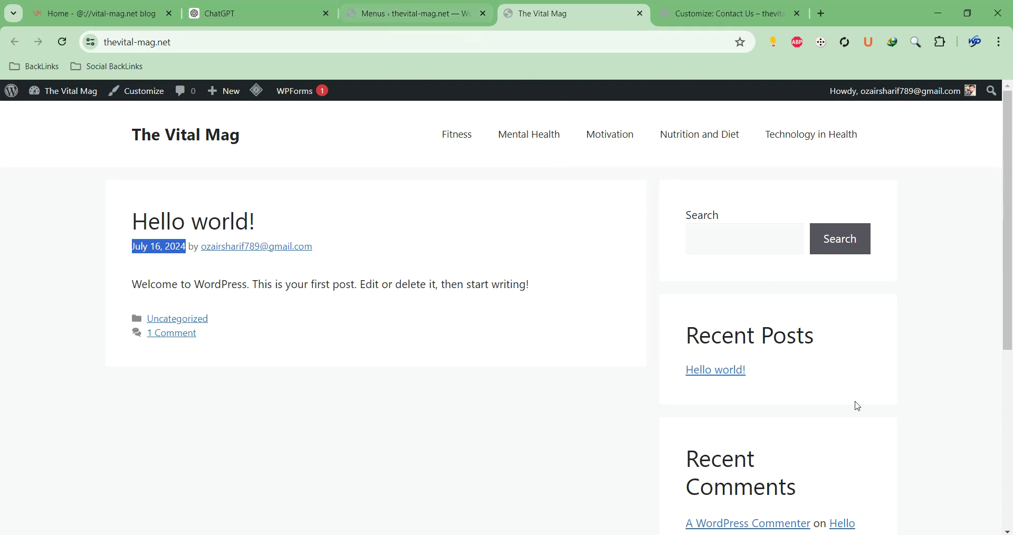
left_click(979, 519)
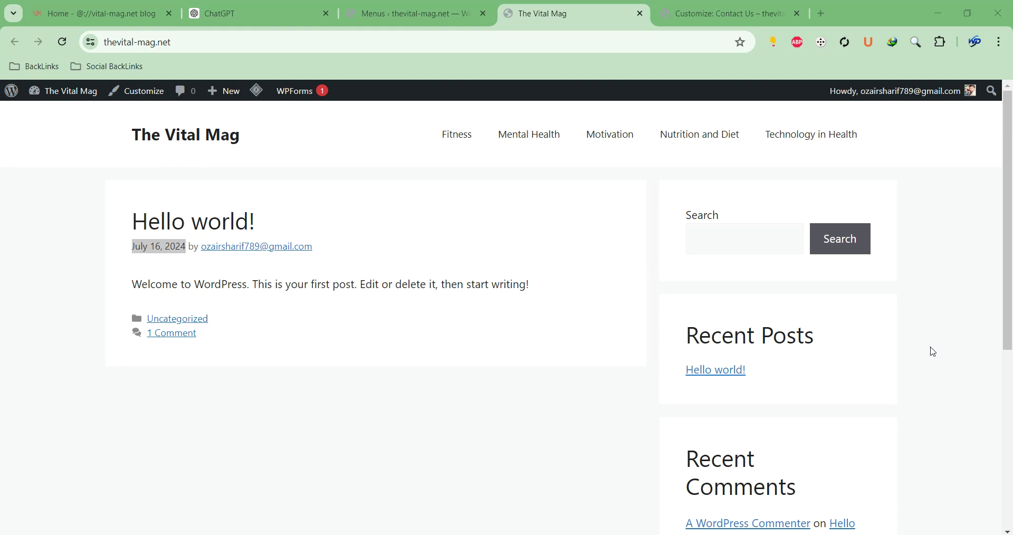
scroll(792, 393, "down", 6)
scroll(760, 400, "up", 6)
left_click_drag(222, 132, 147, 135)
left_click(145, 136)
left_click(464, 14)
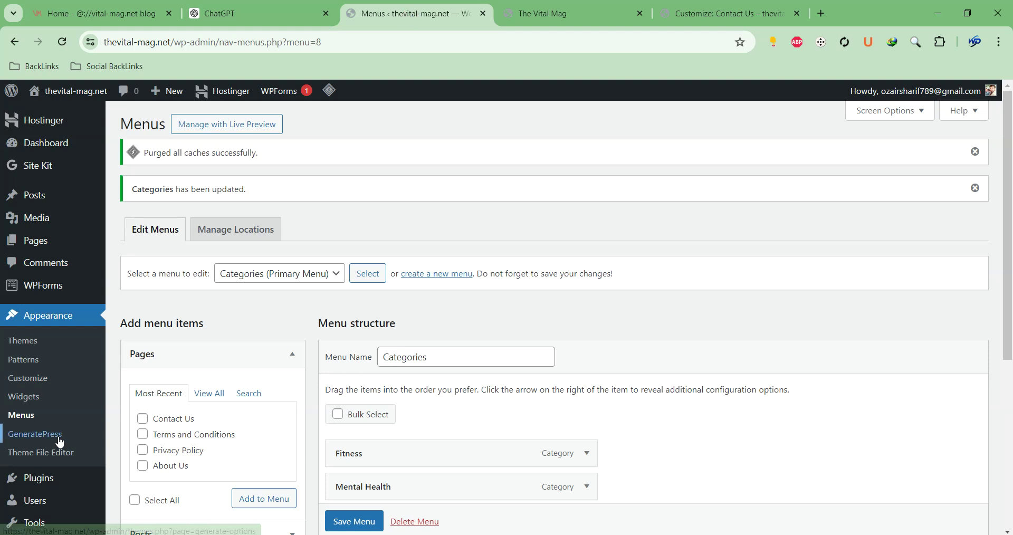
scroll(46, 291, "down", 3)
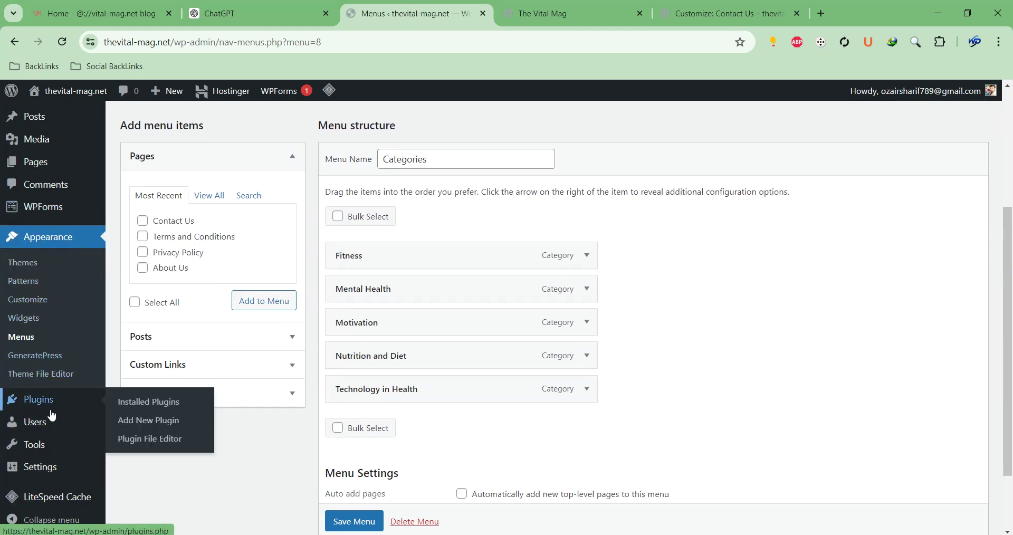
scroll(59, 240, "up", 3)
scroll(60, 240, "up", 2)
mouse_move(56, 165)
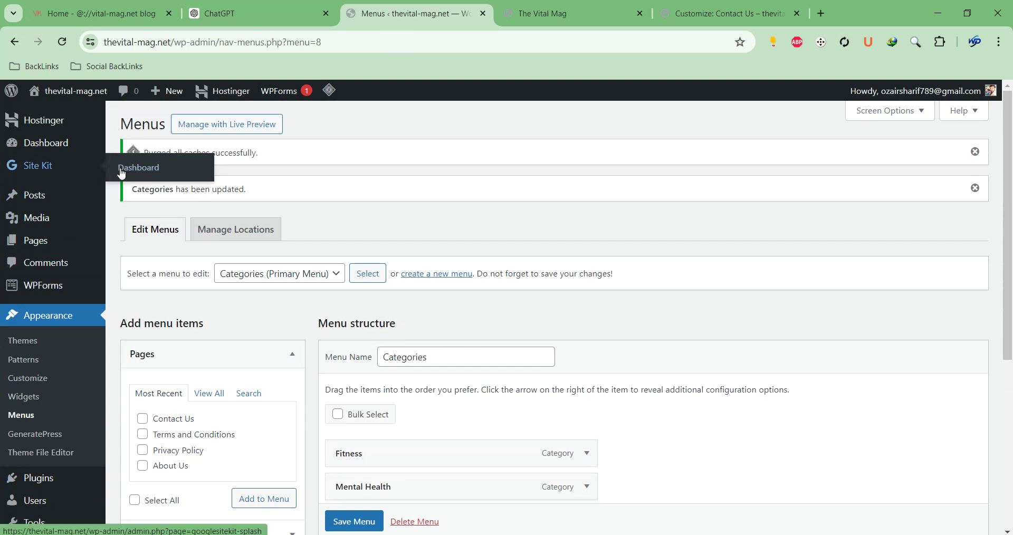
left_click(975, 152)
left_click(976, 152)
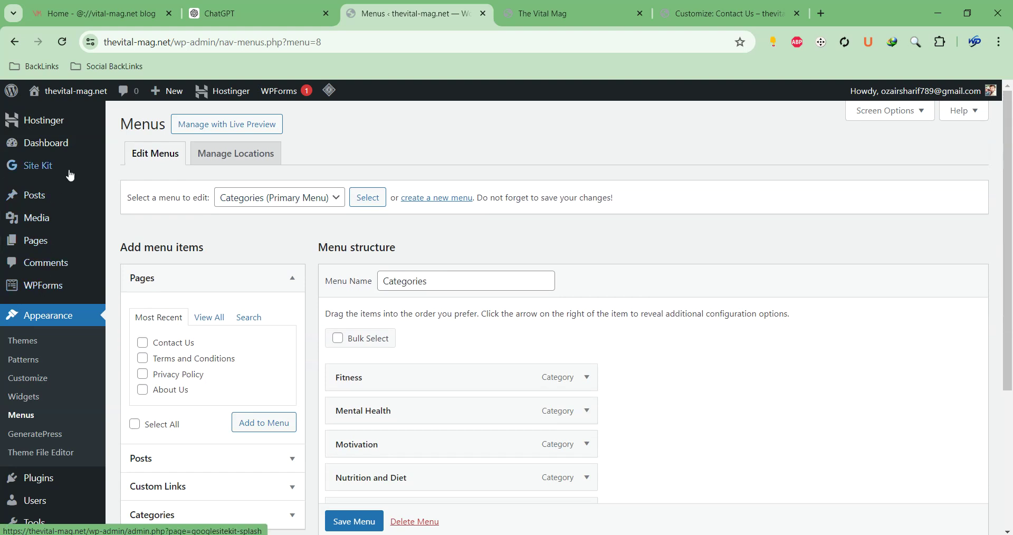
scroll(450, 190, "down", 4)
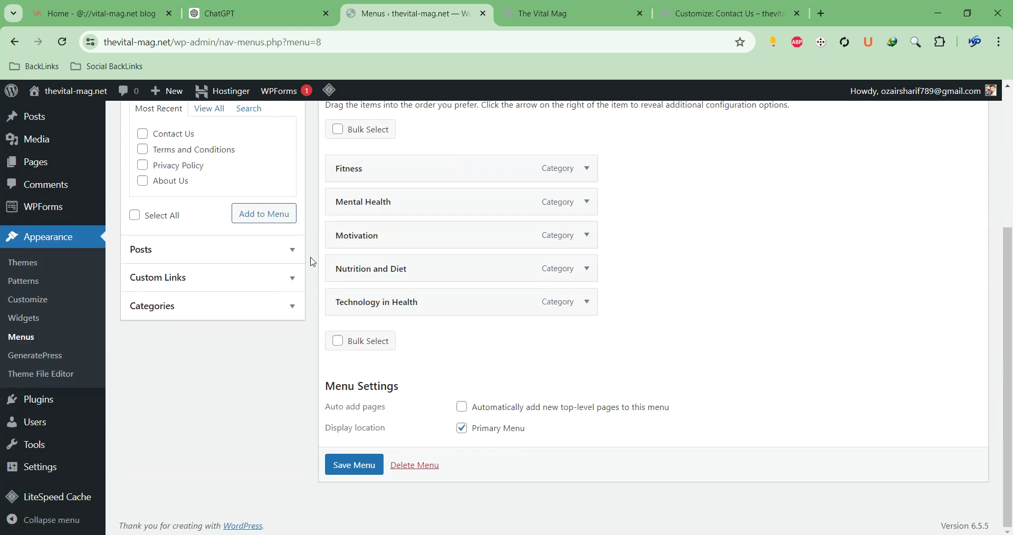
scroll(312, 262, "up", 5)
left_click(231, 158)
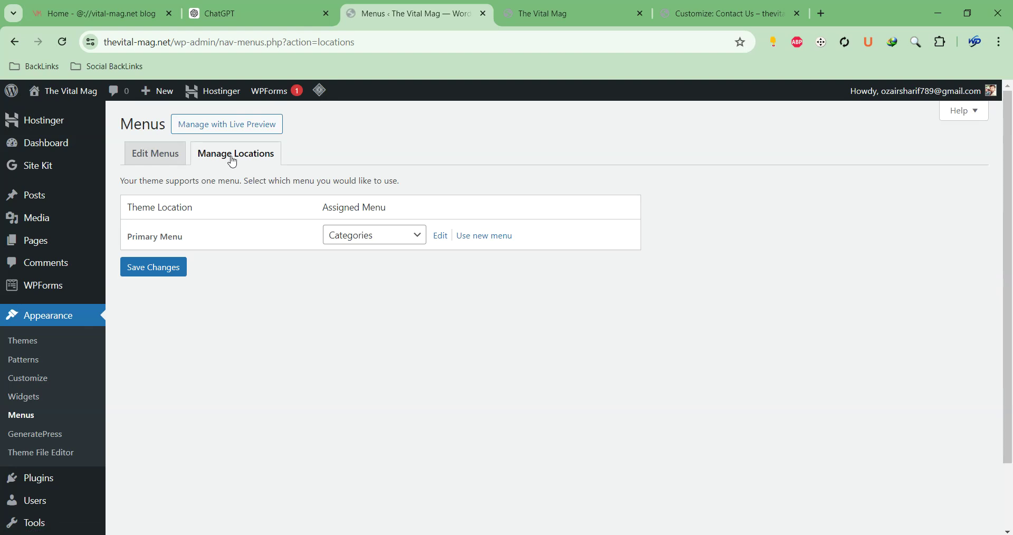
left_click(581, 20)
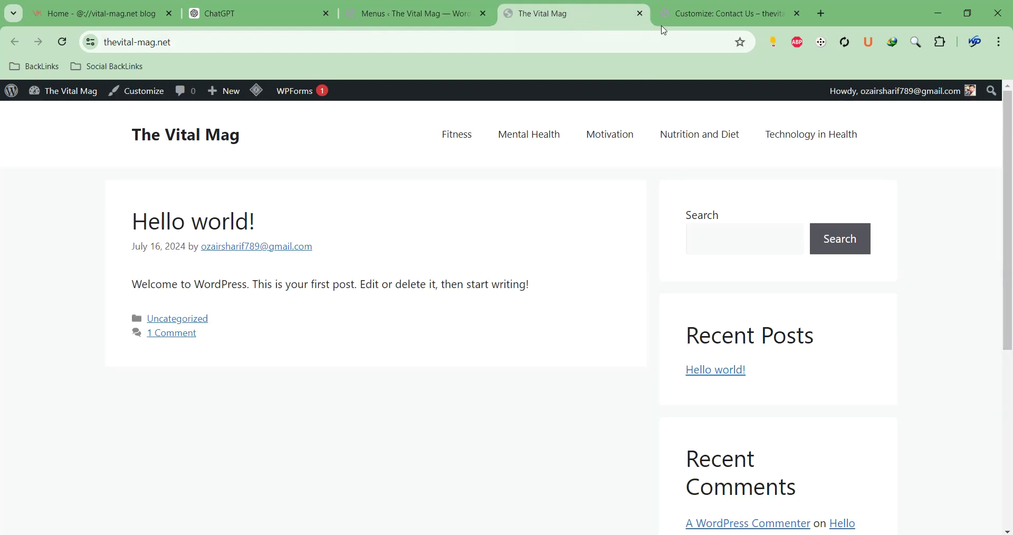
mouse_move(734, 30)
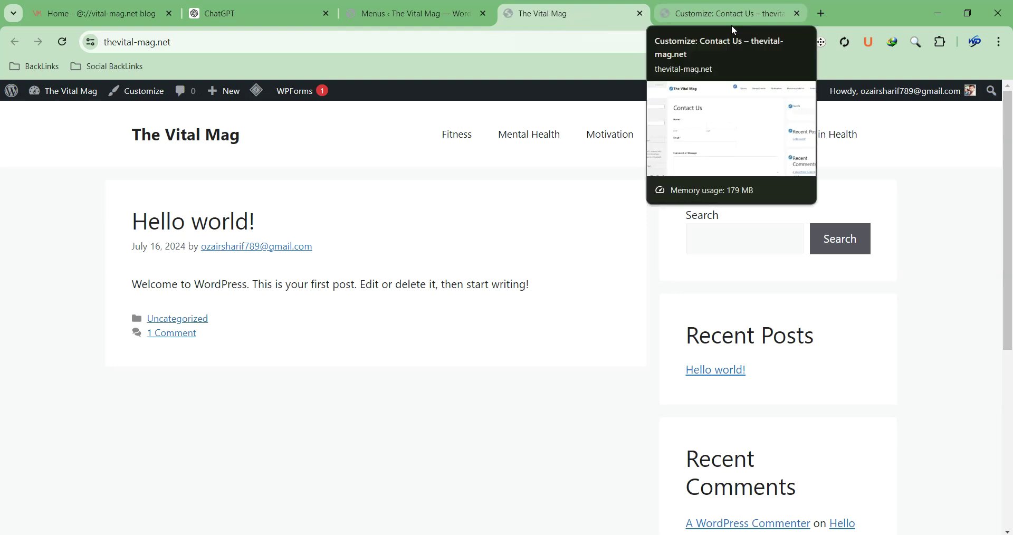
left_click(734, 28)
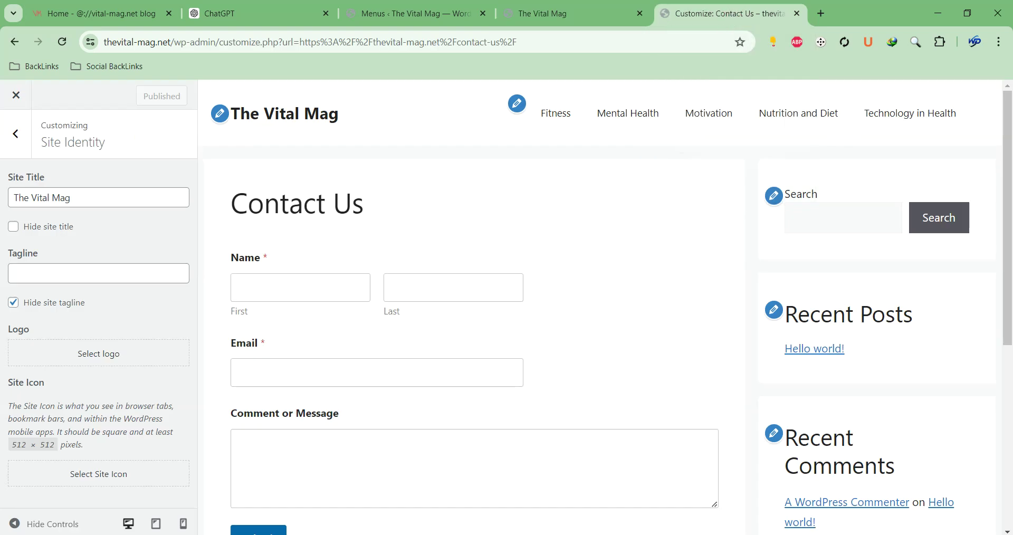
left_click(582, 27)
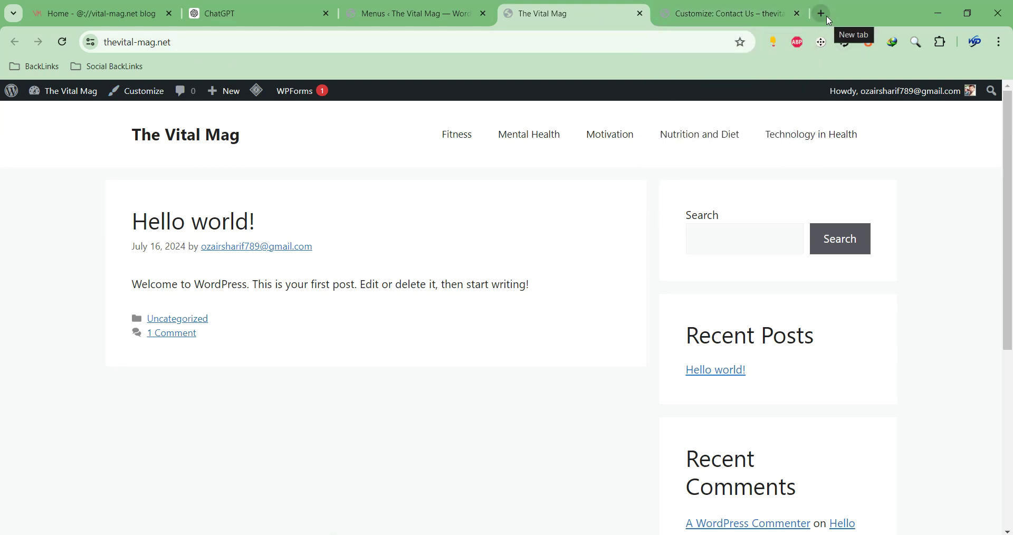
Open the plugin upload form from Plugins > Add New Plugin
mouse_move(64, 90)
left_click(59, 115)
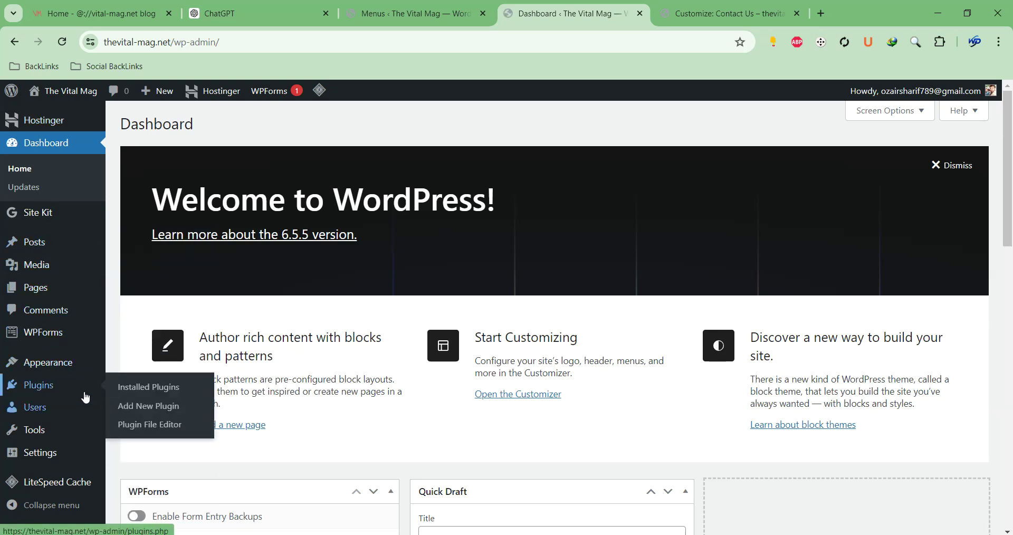
left_click(125, 405)
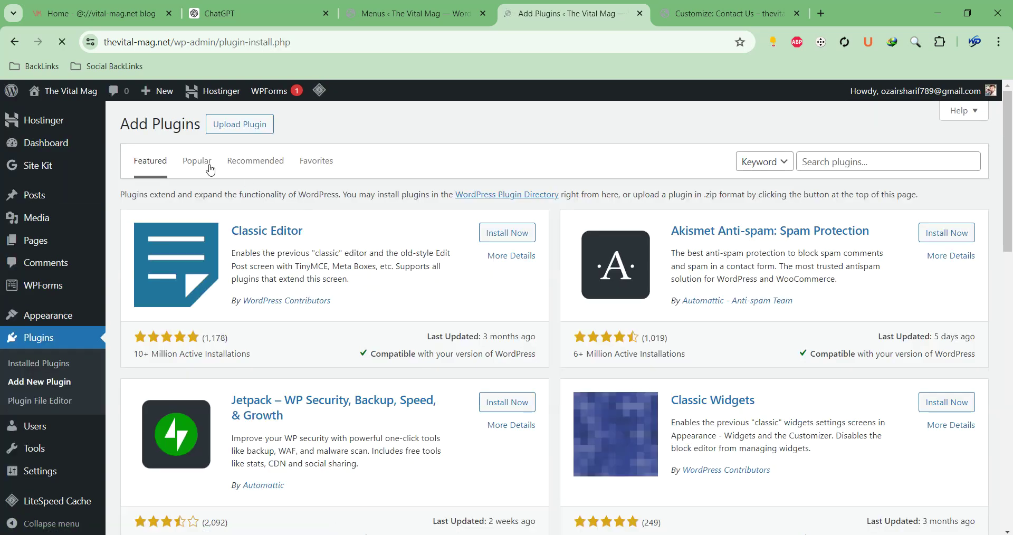
left_click(239, 124)
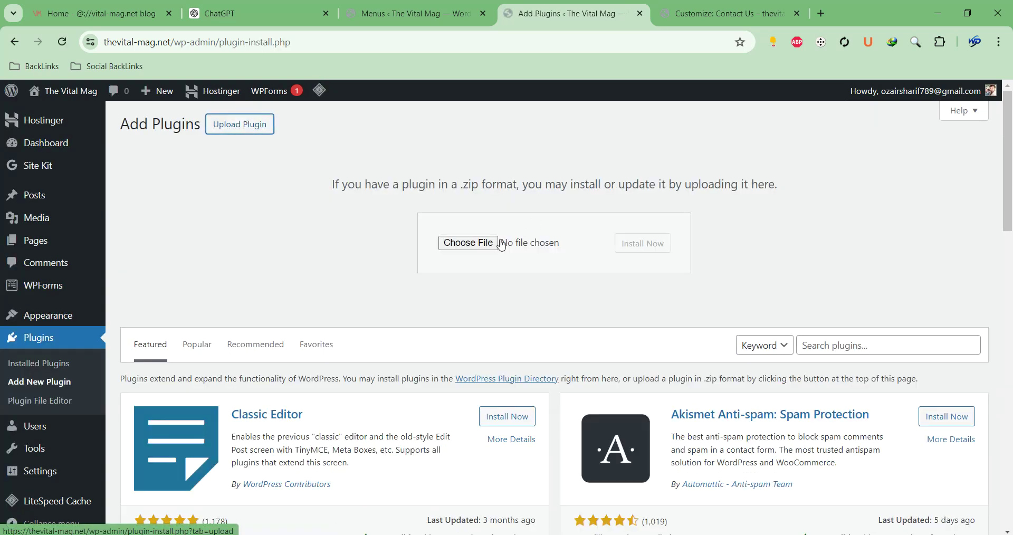
left_click(481, 243)
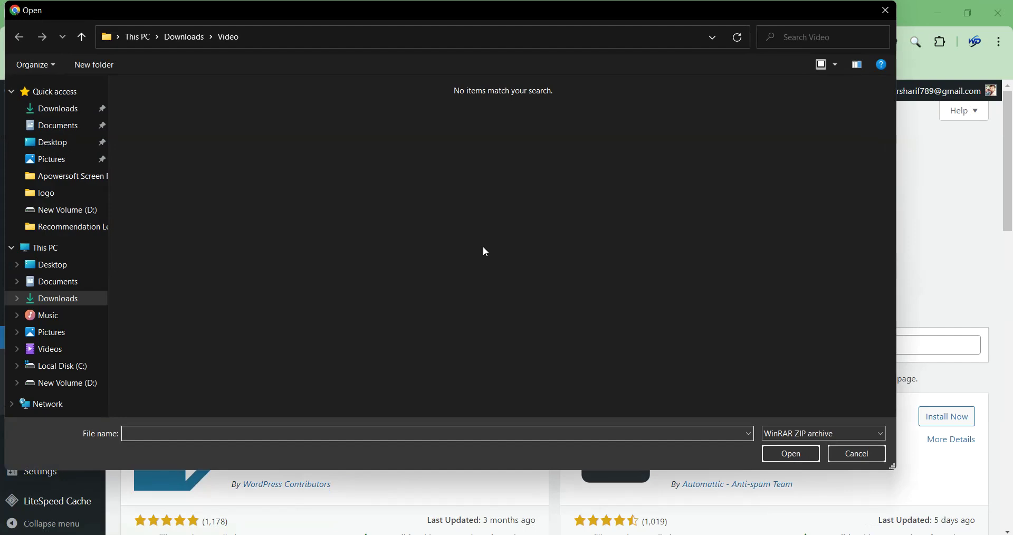
Install gp-premium.2.4.0.zip from Downloads\Compressed and activate it
left_click(88, 298)
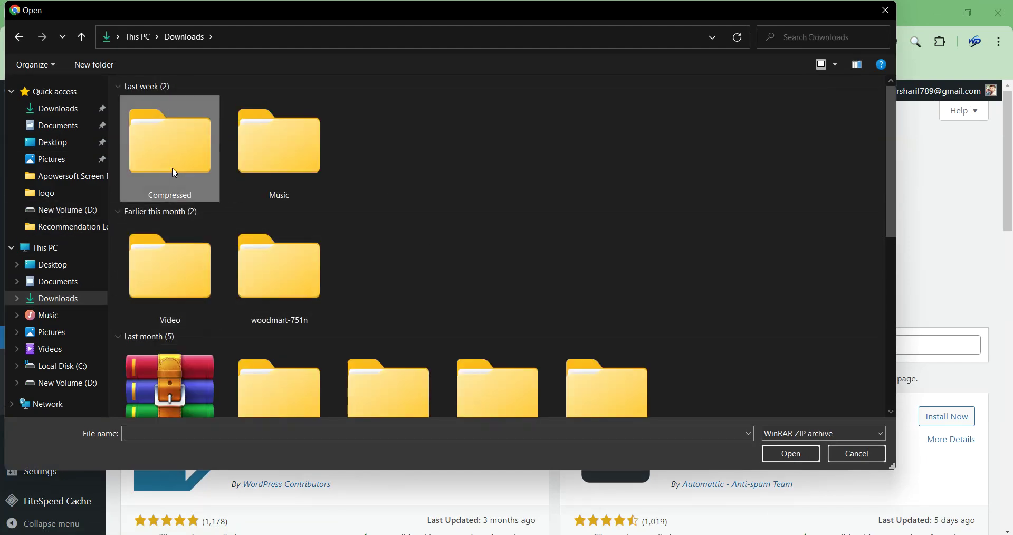
double_click(173, 169)
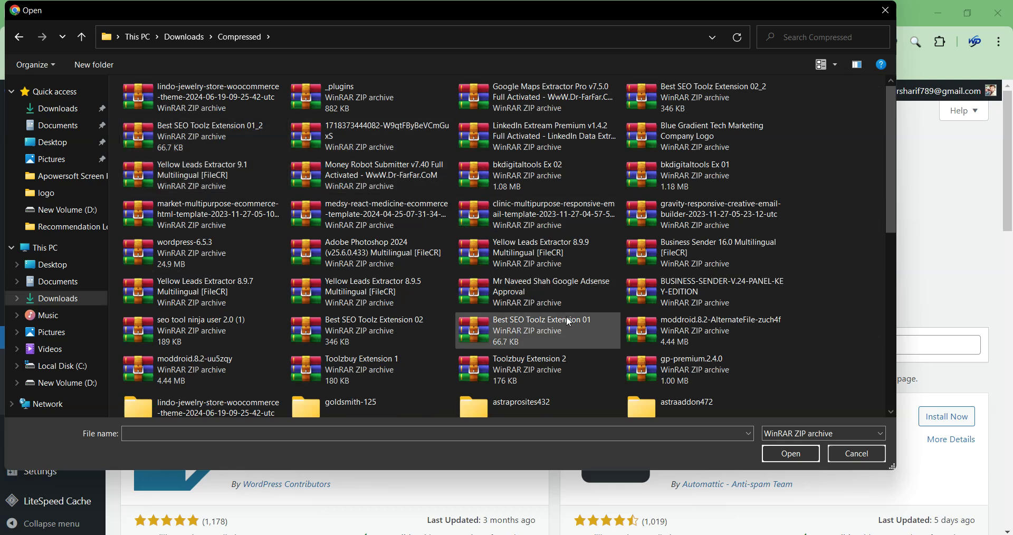
scroll(566, 316, "down", 2)
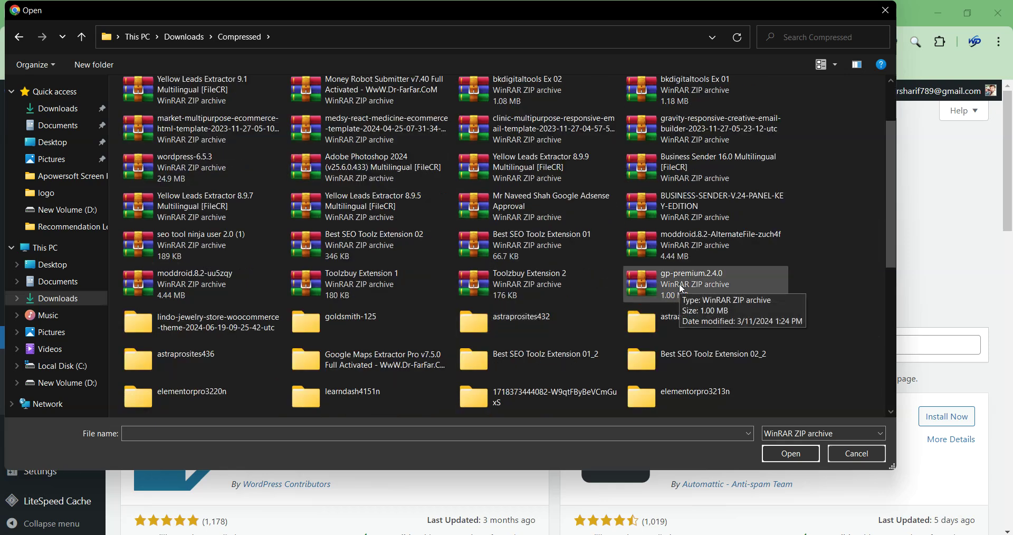
double_click(682, 289)
left_click(651, 244)
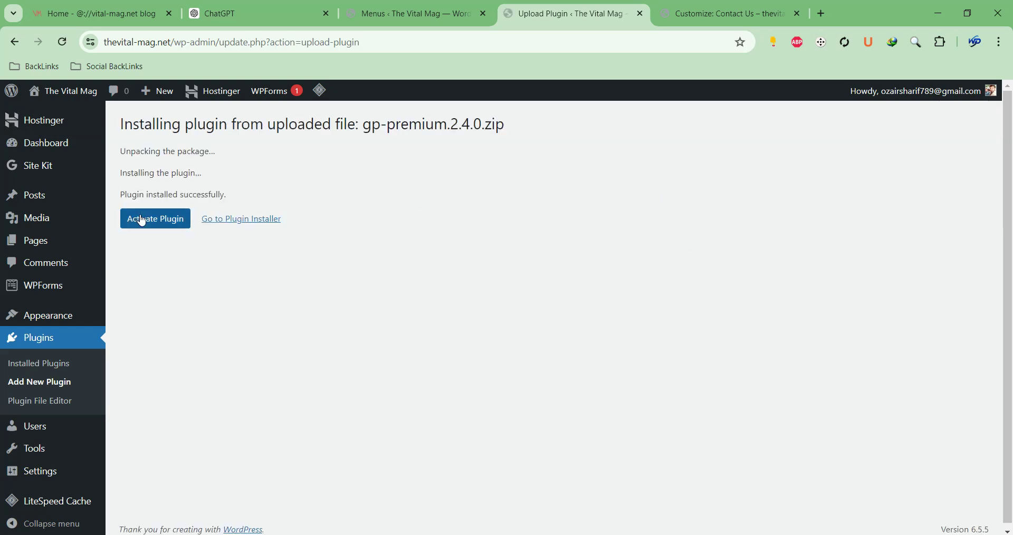
left_click(143, 217)
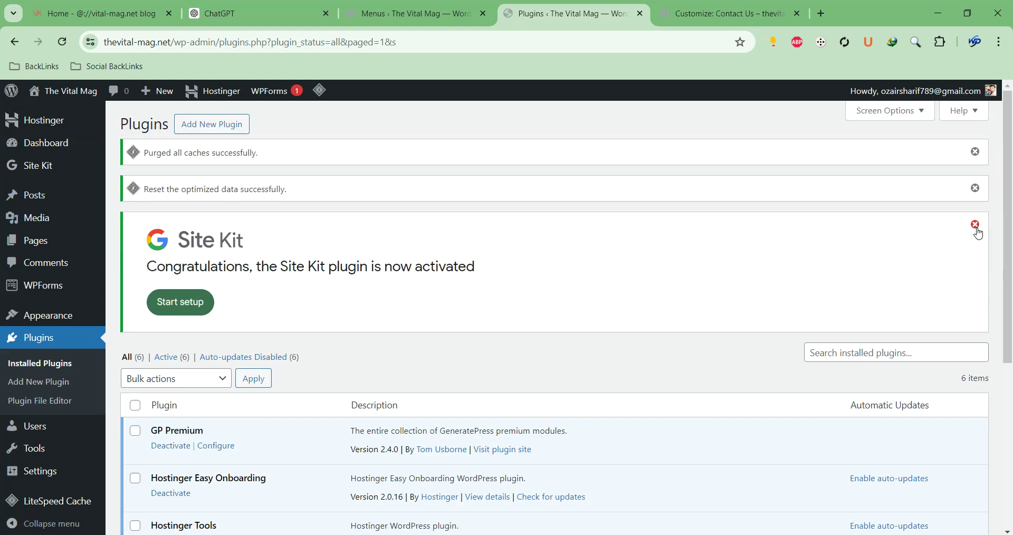
Dismiss the Site Kit notice and go to the Appearance > GeneratePress settings page
left_click(977, 227)
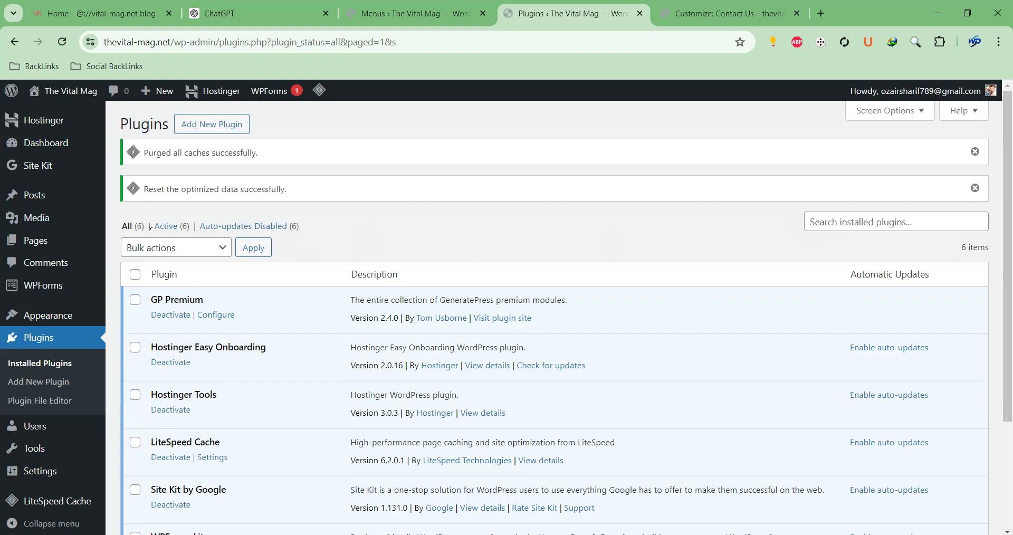
mouse_move(45, 315)
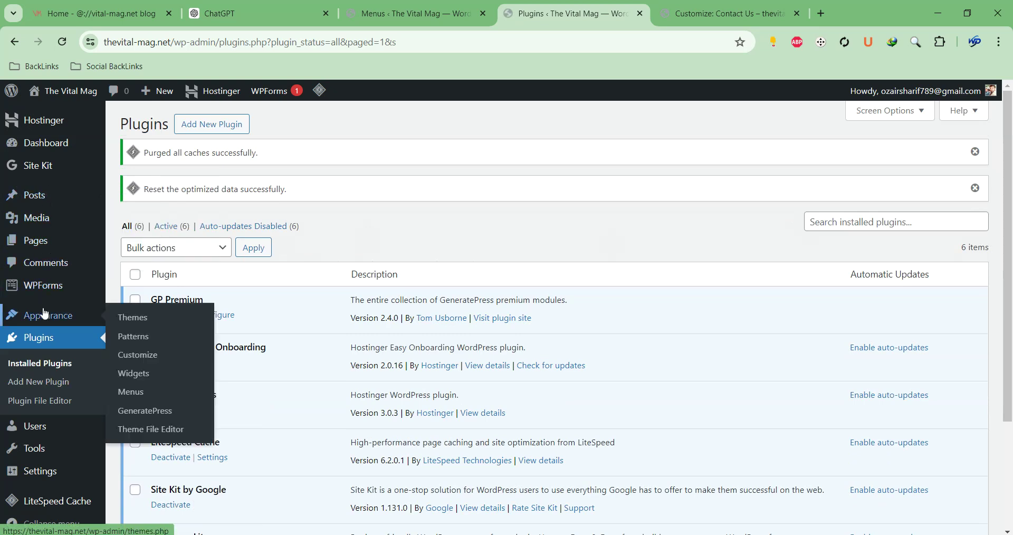
left_click(142, 412)
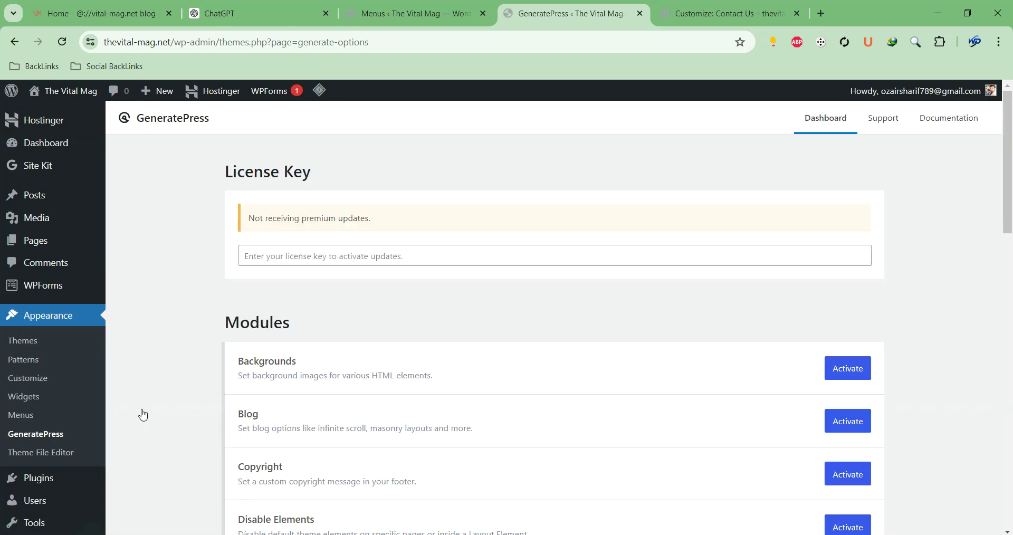
Activate the Site Library module and open the Site Library
scroll(710, 172, "down", 9)
scroll(790, 398, "down", 8)
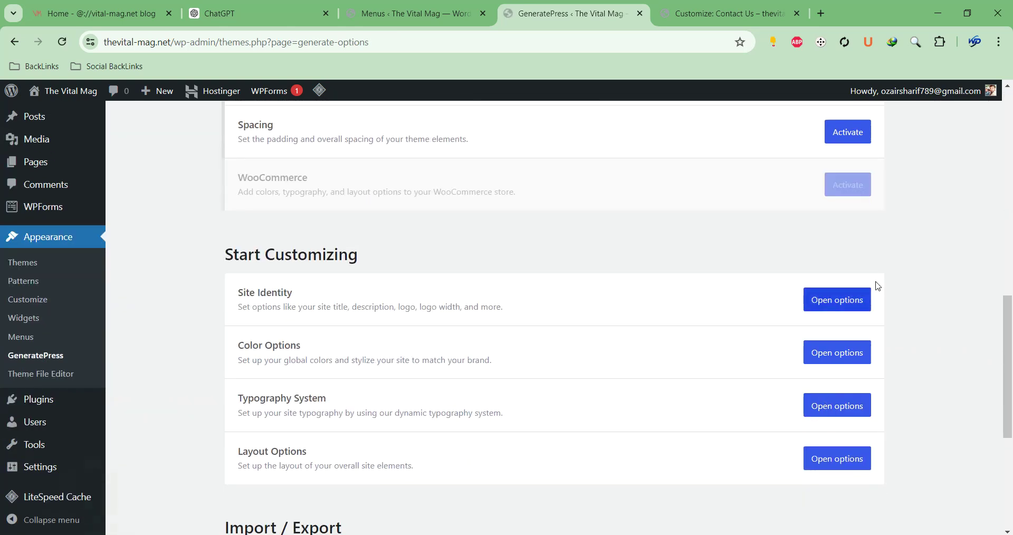
scroll(840, 178, "up", 10)
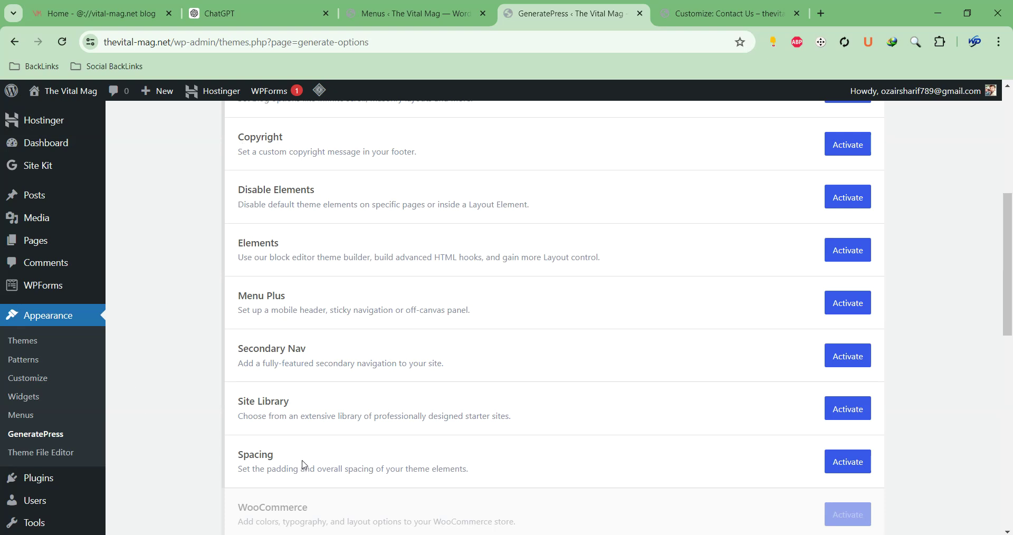
scroll(303, 467, "down", 2)
triple_click(246, 272)
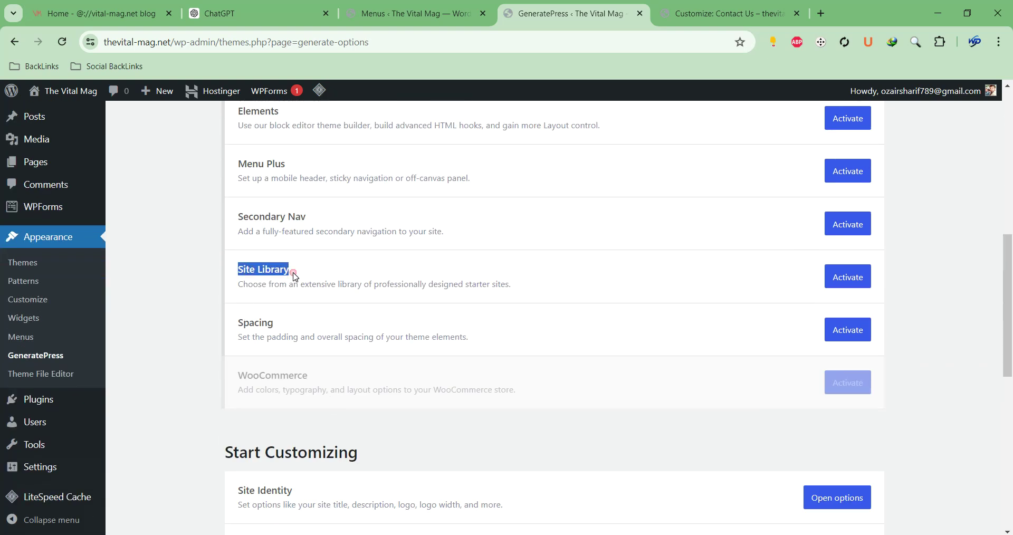
left_click(845, 276)
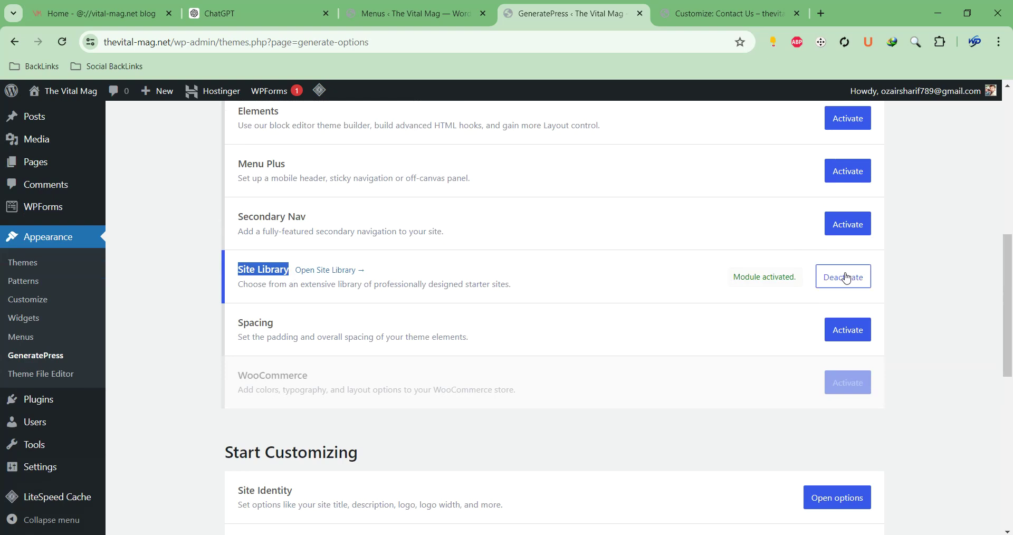
left_click(329, 272)
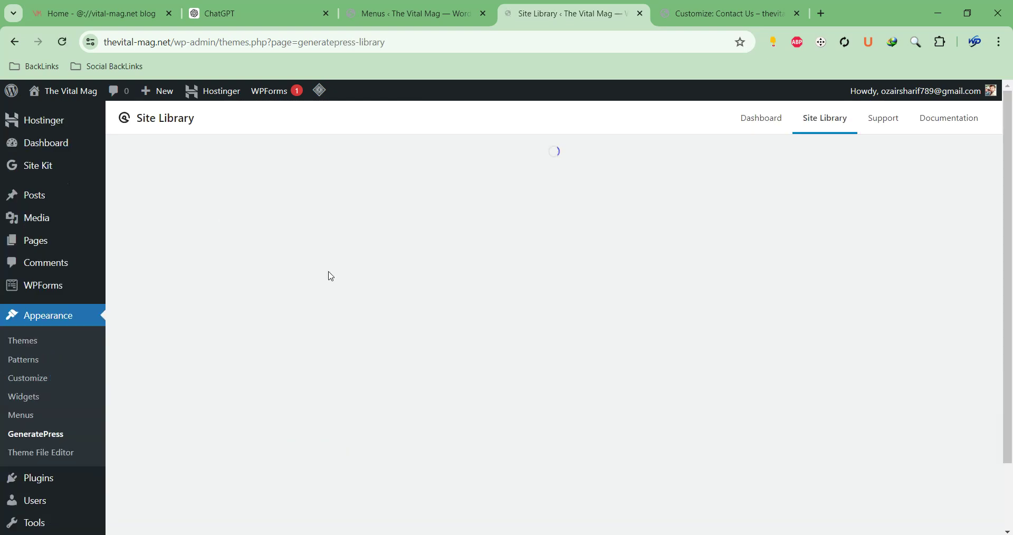
Filter the Site Library to Blog starter sites and scroll down to the Scribe card
scroll(412, 222, "down", 5)
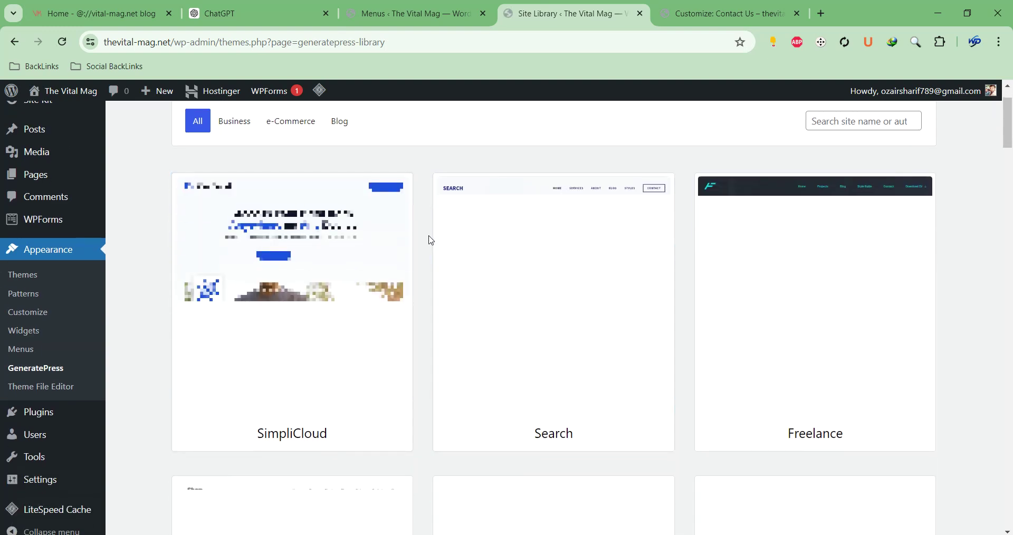
scroll(411, 221, "up", 5)
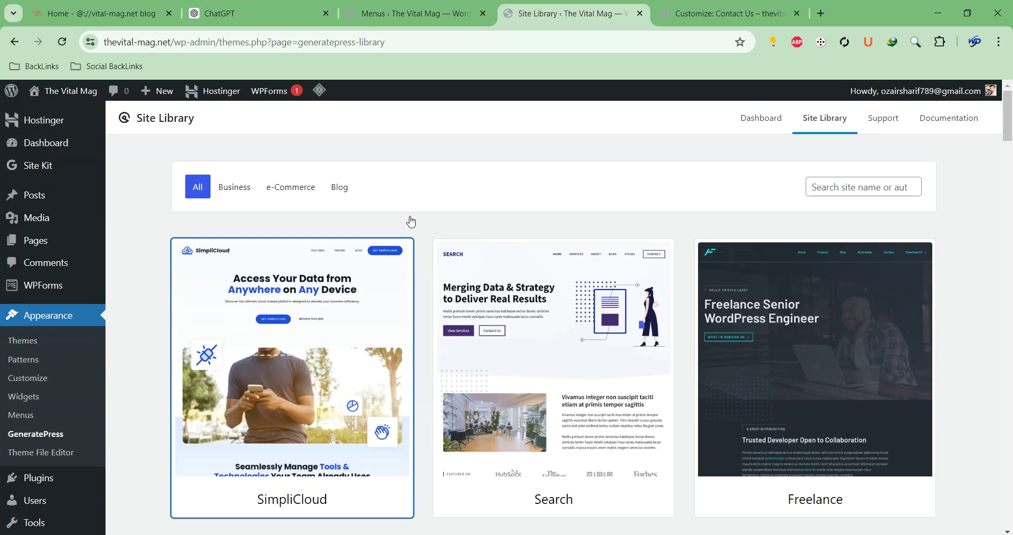
left_click(328, 185)
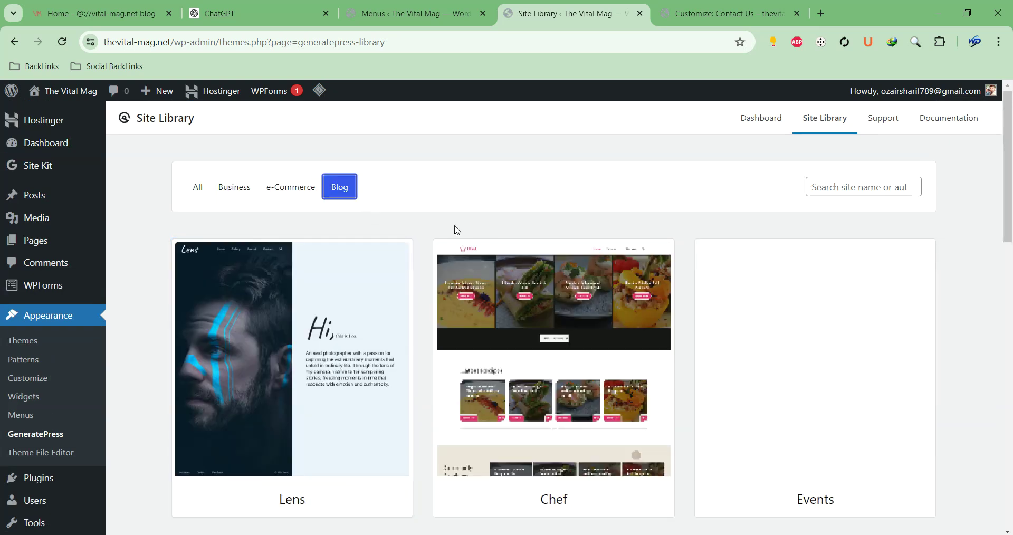
scroll(418, 206, "down", 1)
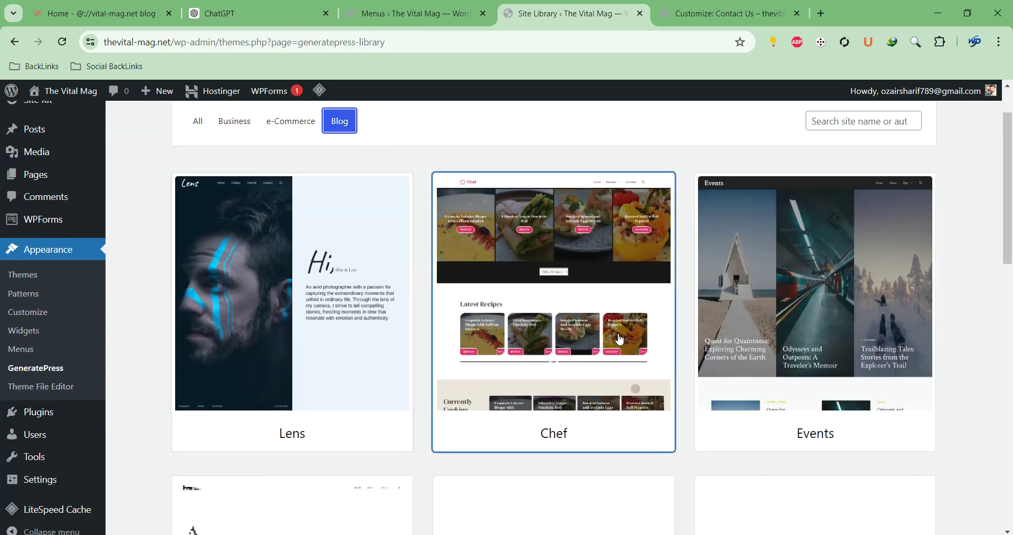
scroll(955, 258, "down", 5)
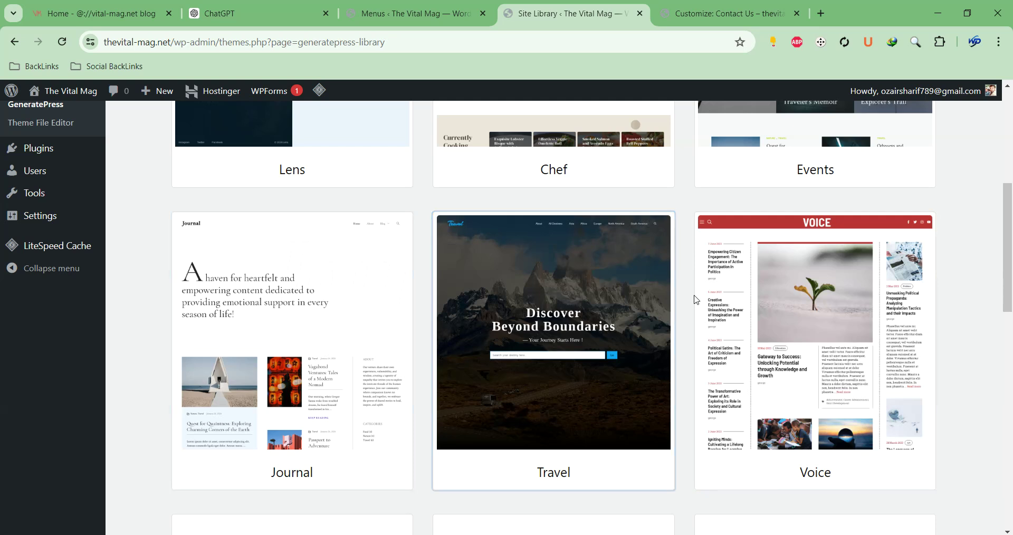
scroll(668, 267, "down", 2)
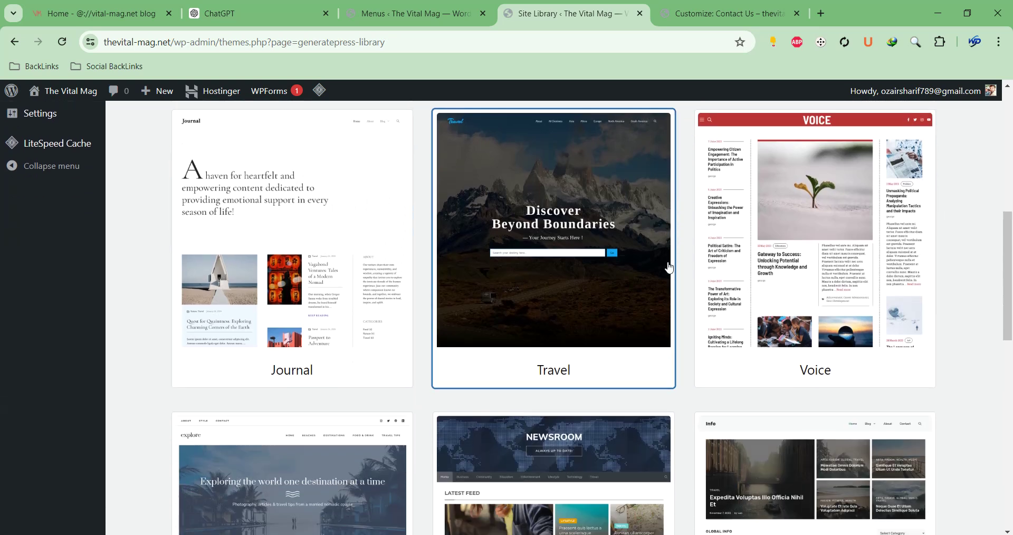
scroll(633, 244, "down", 3)
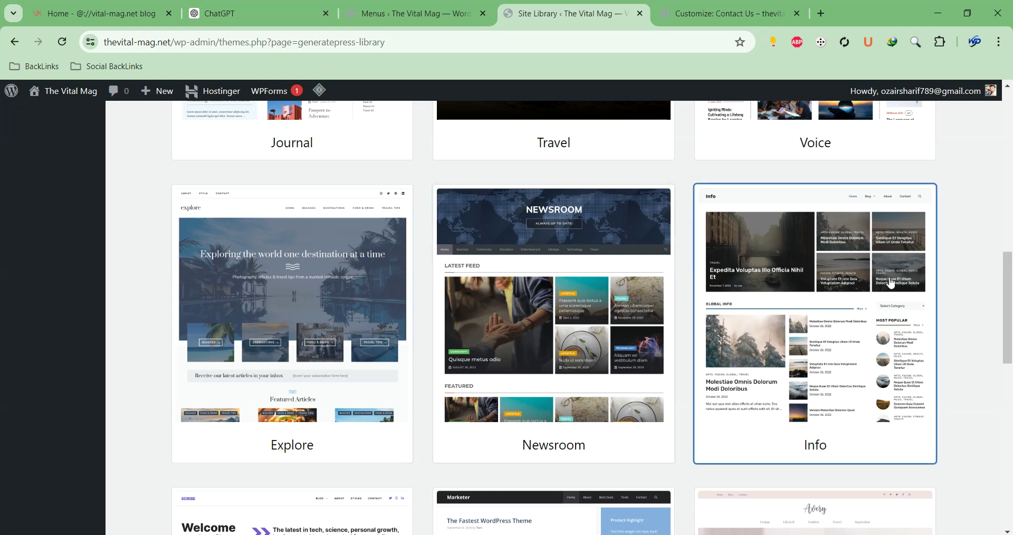
scroll(840, 324, "down", 2)
scroll(840, 324, "down", 2)
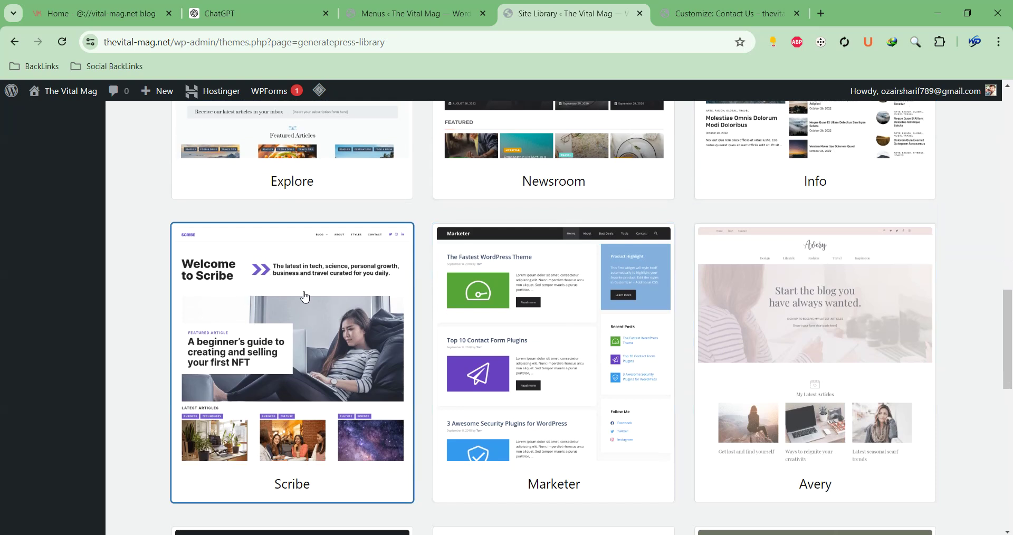
scroll(305, 296, "down", 5)
scroll(305, 296, "up", 4)
Open the Scribe starter site preview and scroll through it at desktop width
left_click(290, 249)
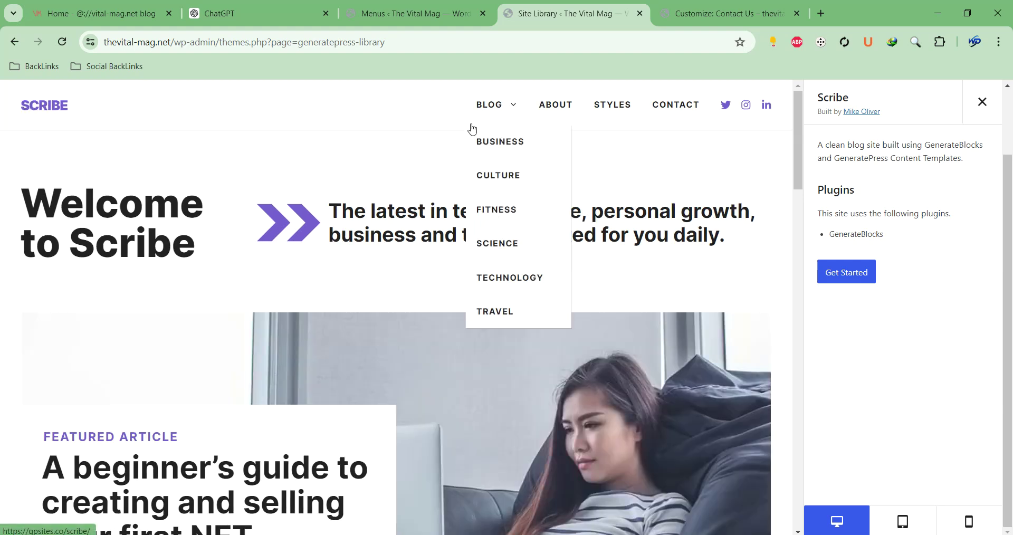
scroll(479, 232, "down", 4)
scroll(478, 231, "down", 5)
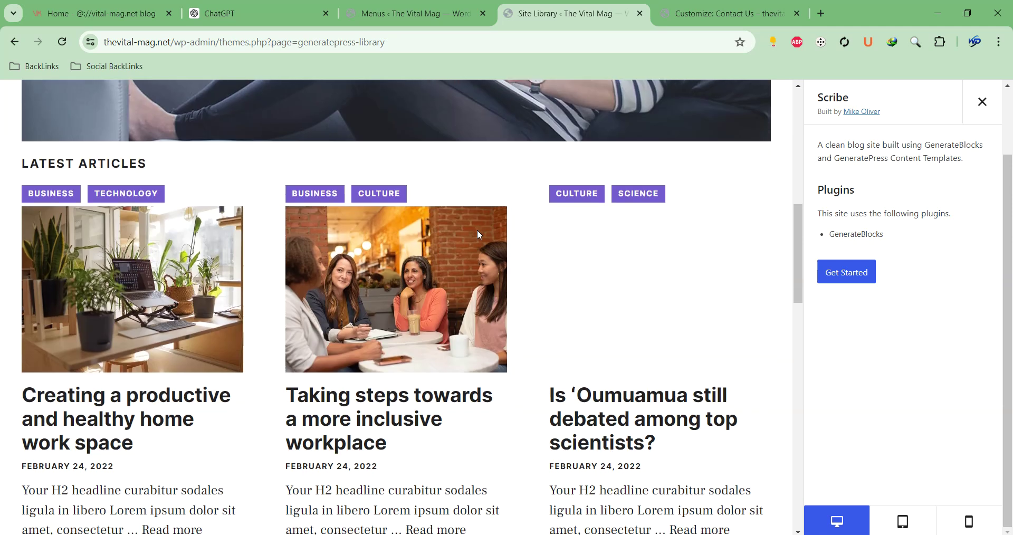
scroll(478, 232, "down", 6)
scroll(479, 236, "down", 6)
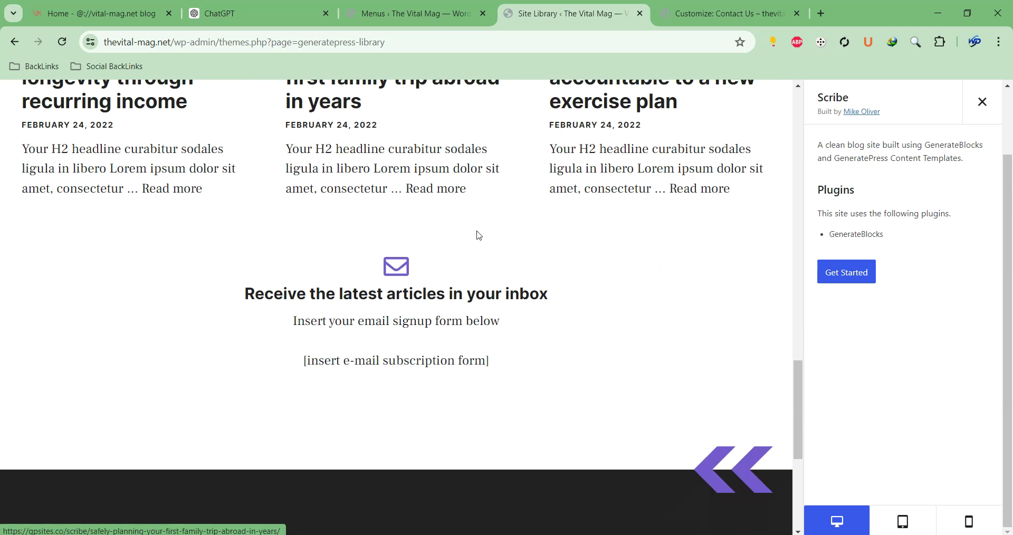
scroll(479, 236, "down", 5)
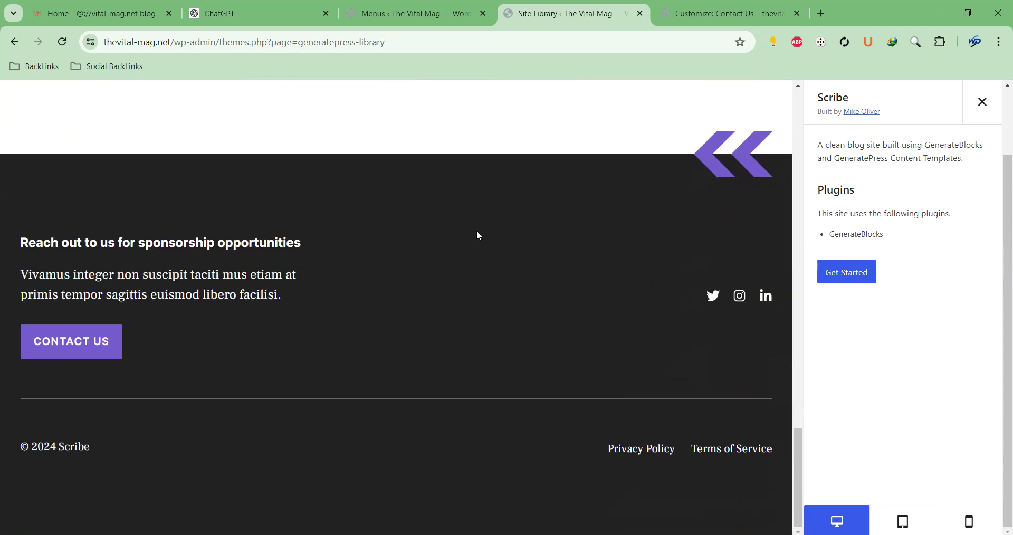
scroll(478, 236, "up", 20)
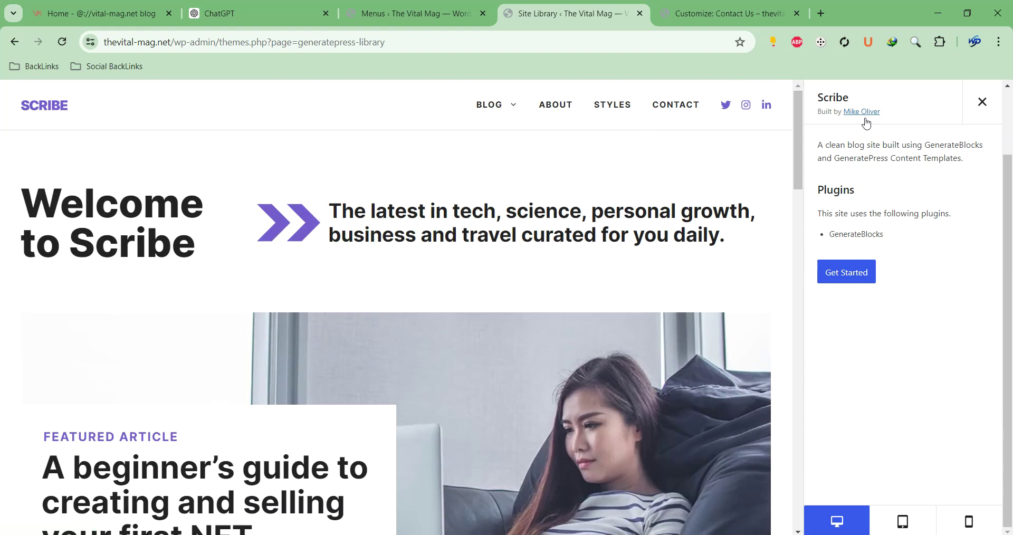
scroll(490, 309, "down", 6)
scroll(488, 300, "down", 15)
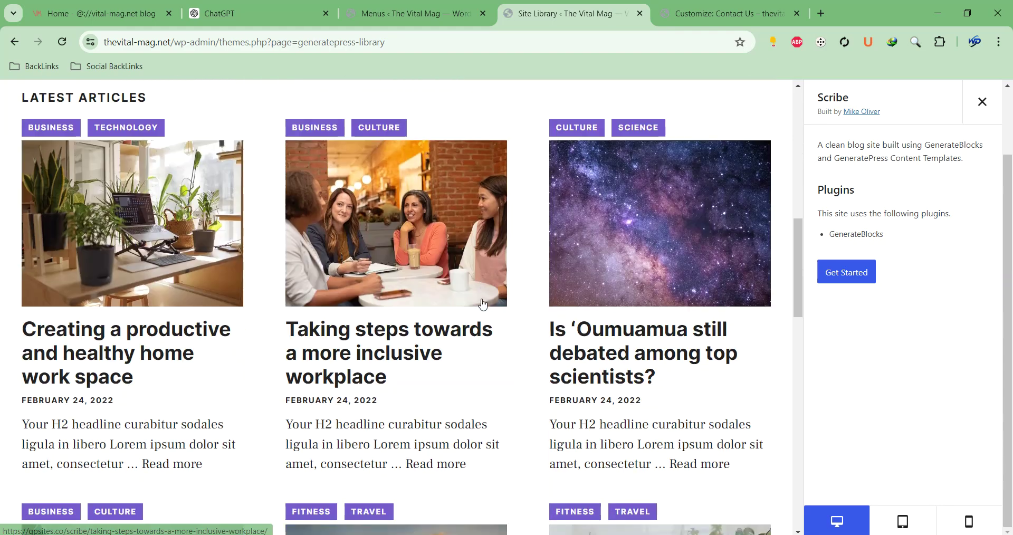
scroll(478, 291, "up", 18)
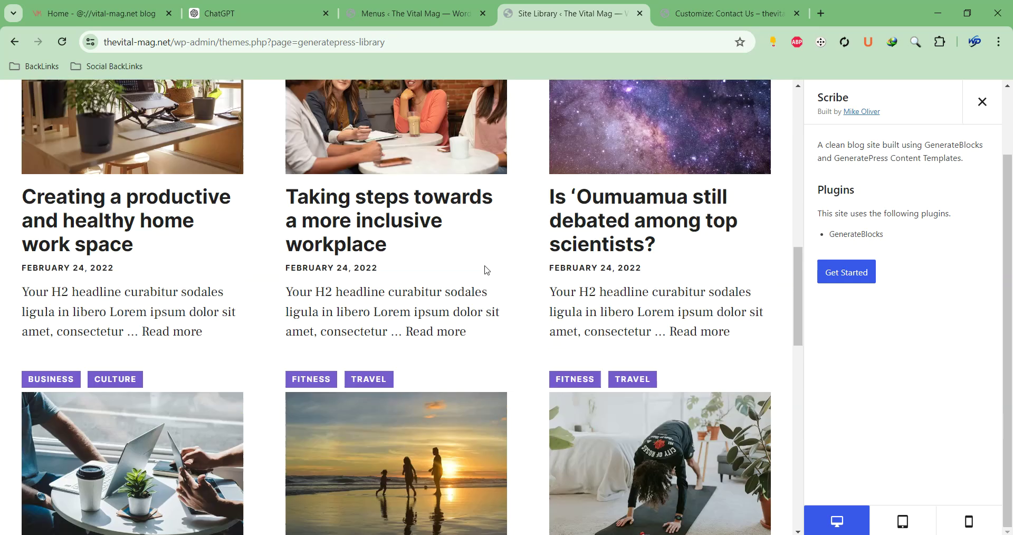
scroll(585, 254, "up", 3)
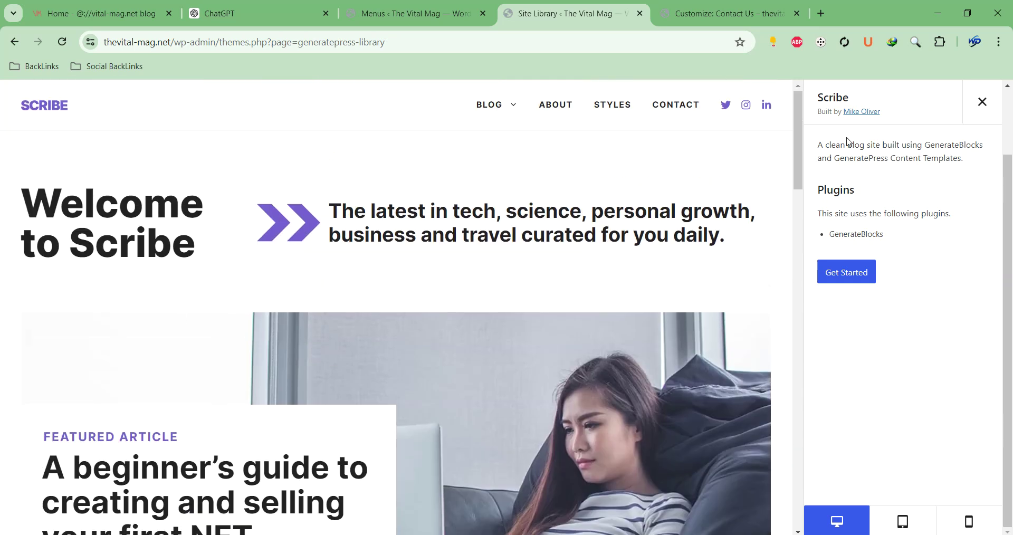
Preview the Scribe site at tablet and then mobile width
left_click(903, 518)
scroll(443, 232, "down", 4)
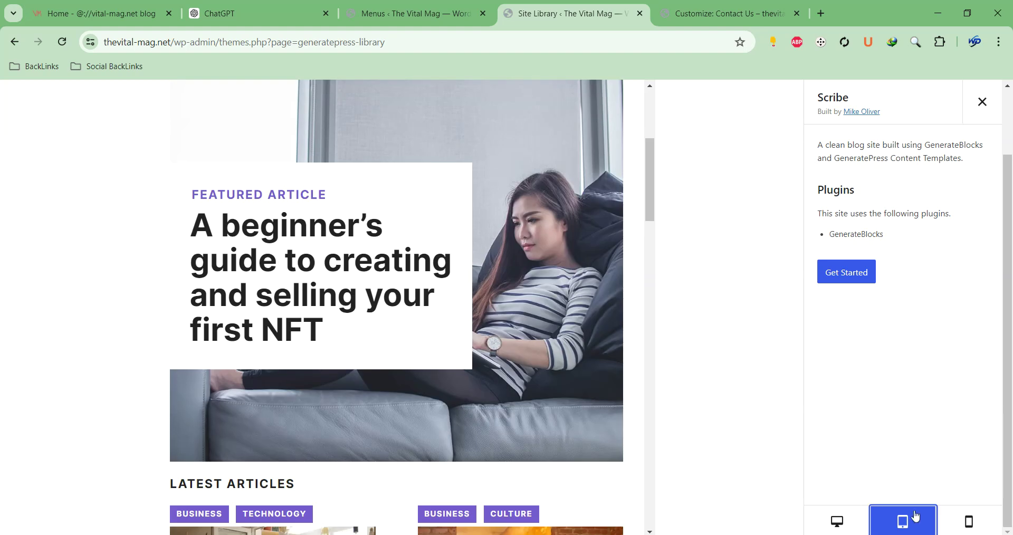
left_click(971, 523)
scroll(437, 285, "down", 15)
scroll(434, 284, "down", 20)
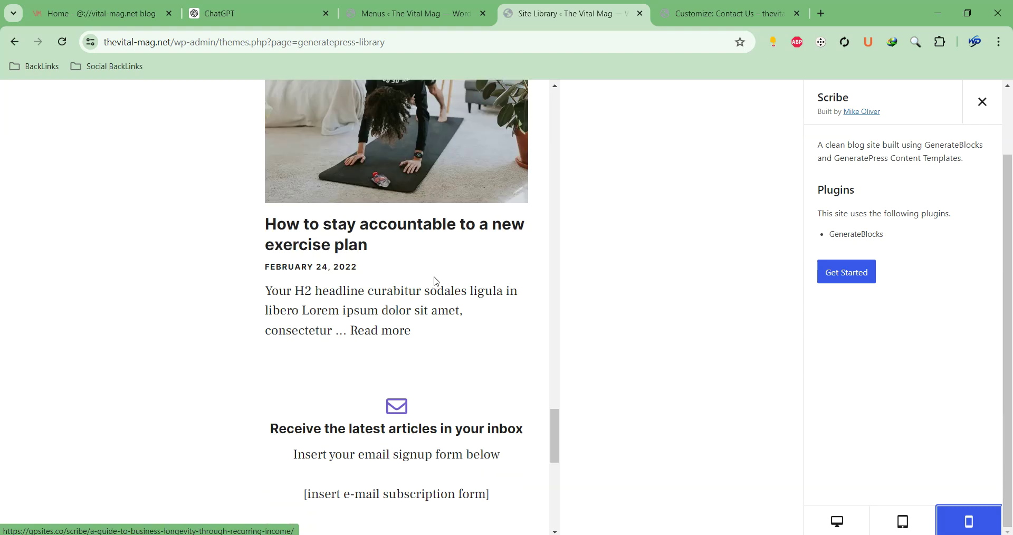
scroll(436, 281, "up", 20)
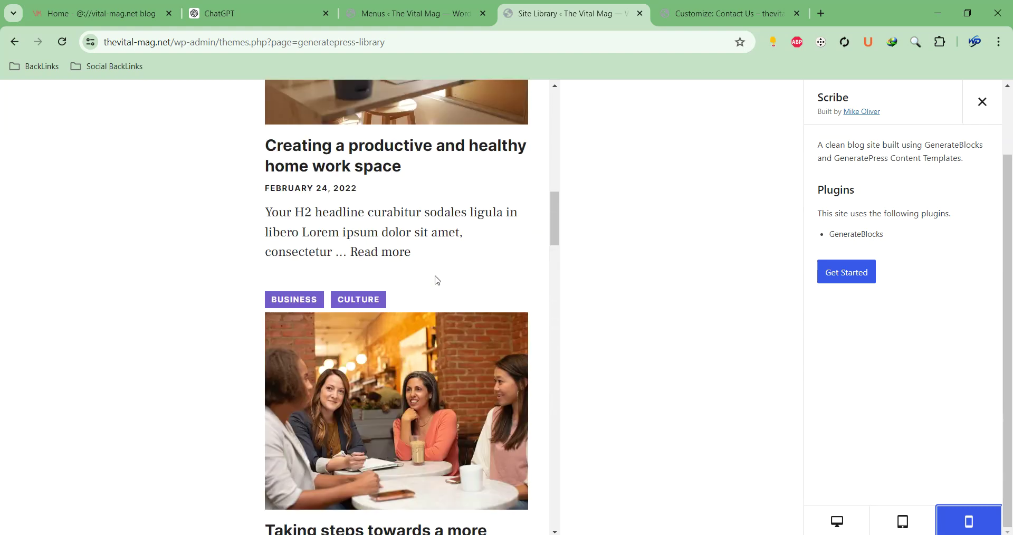
scroll(437, 280, "up", 10)
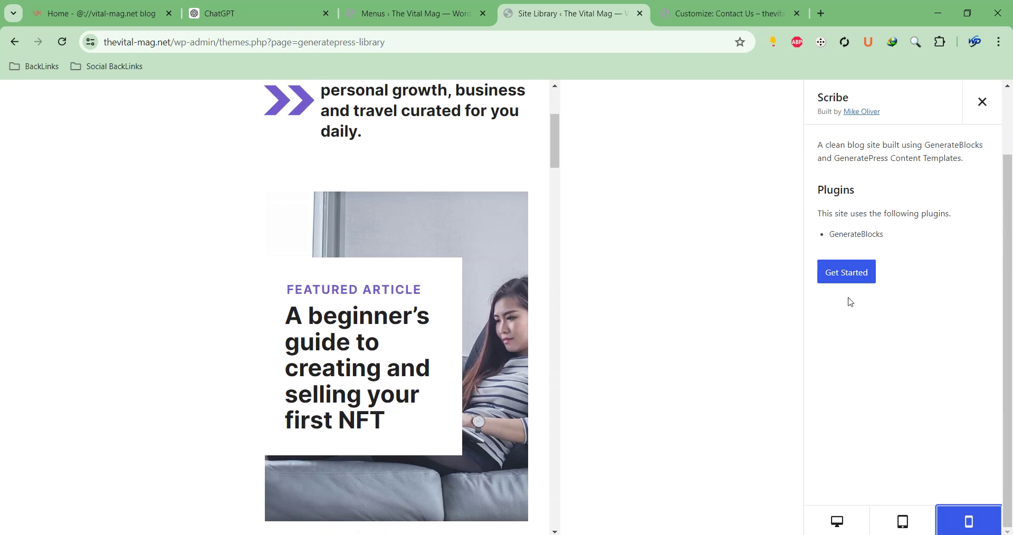
Start the Scribe setup, accept the 'I understand' notice, return to desktop preview and begin the import
left_click(851, 270)
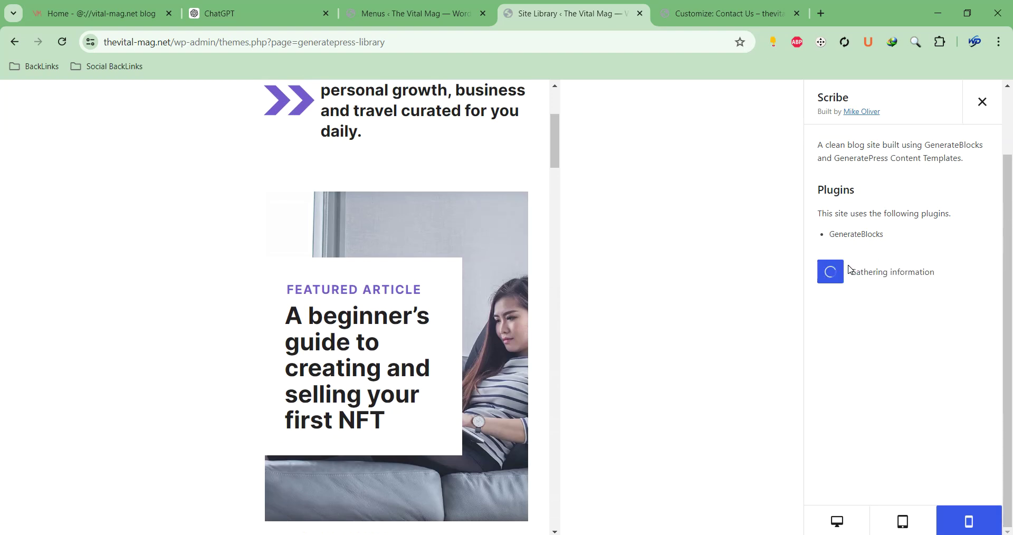
scroll(518, 227, "up", 4)
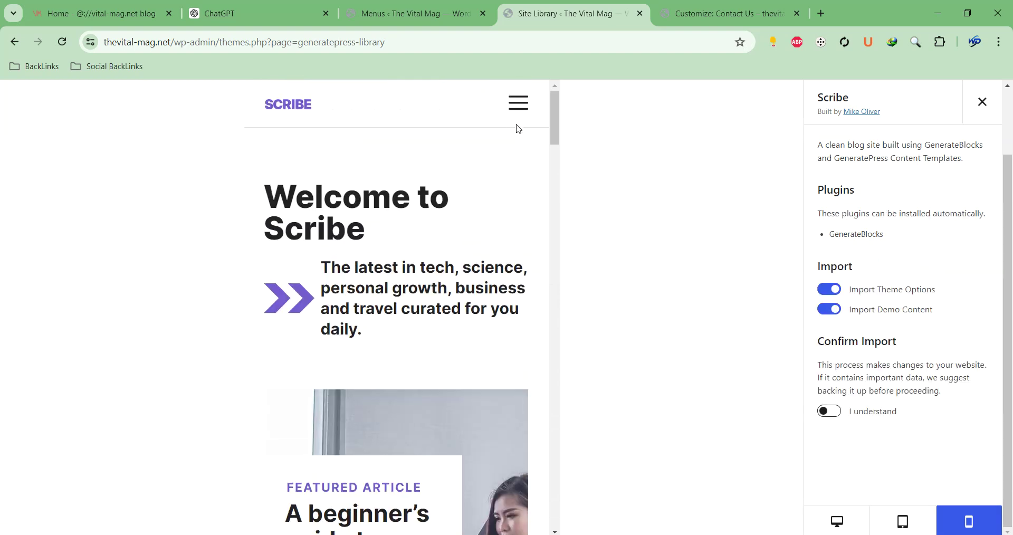
left_click(836, 410)
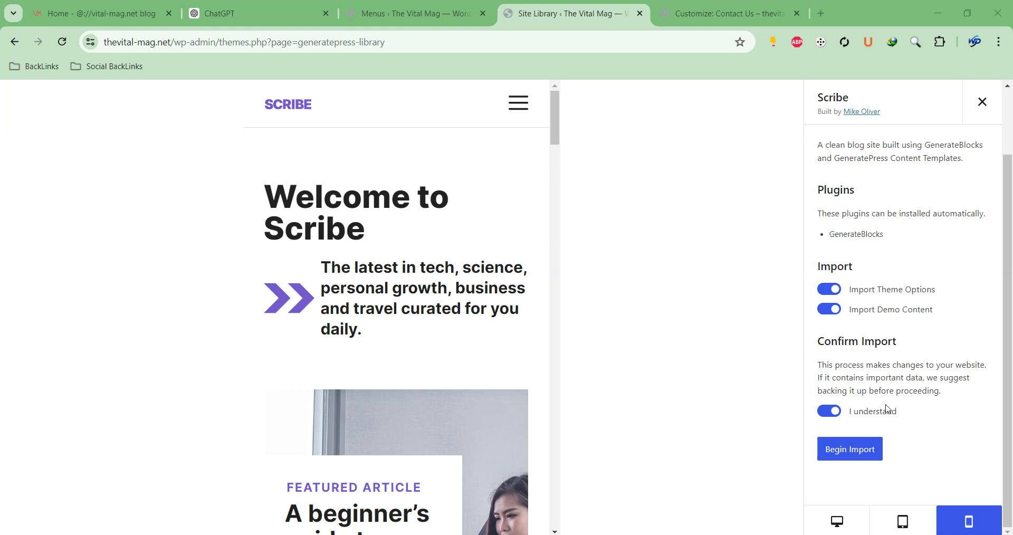
left_click(691, 276)
left_click(839, 521)
scroll(628, 143, "down", 20)
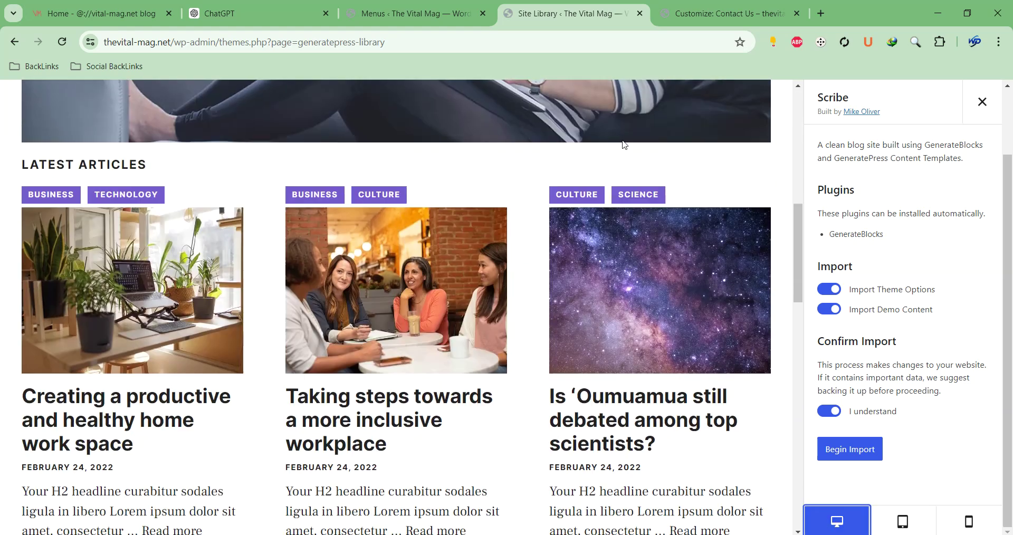
scroll(613, 152, "up", 20)
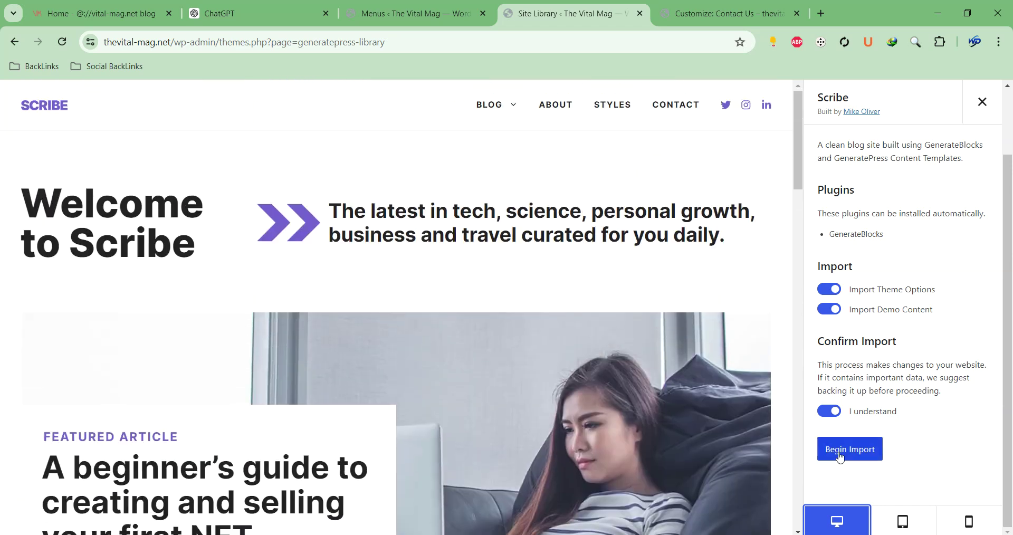
left_click(840, 452)
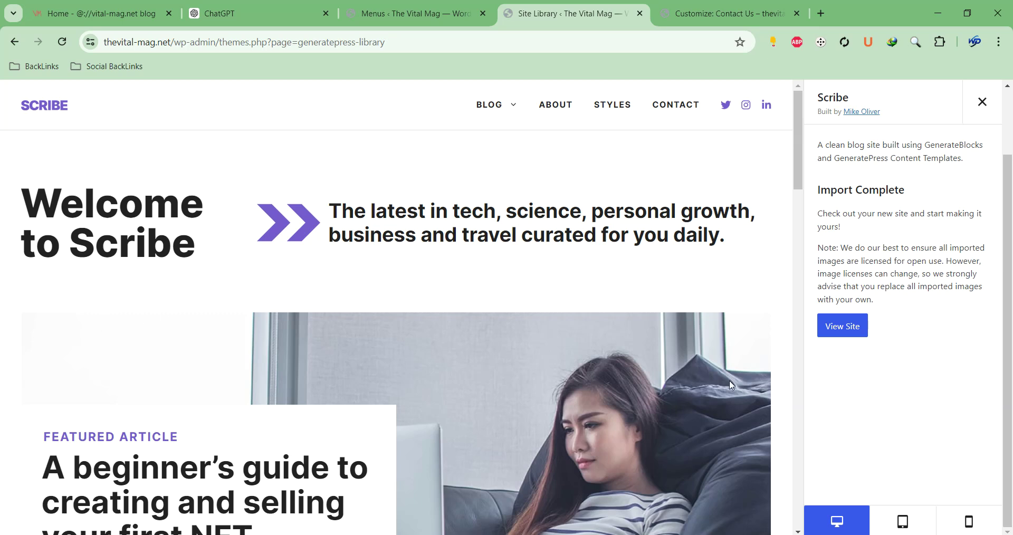
View the live site and scroll through the Scribe homepage from header to footer
left_click(833, 337)
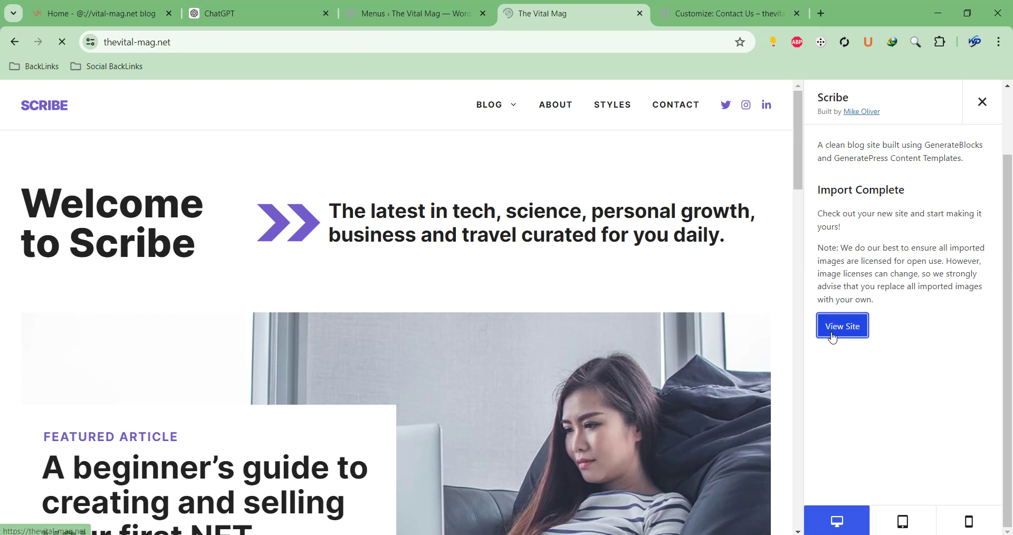
scroll(260, 228, "down", 5)
scroll(260, 230, "down", 10)
scroll(260, 231, "up", 15)
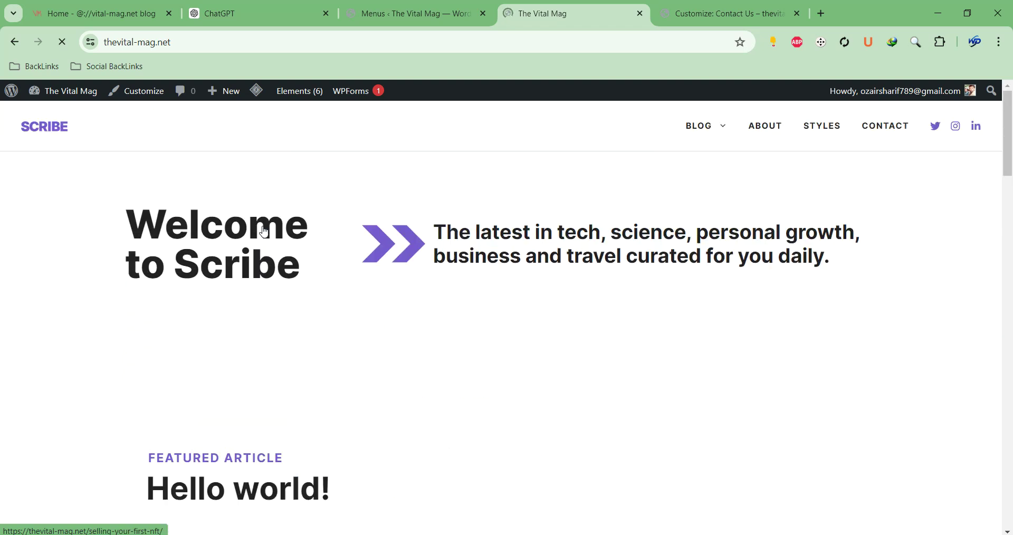
scroll(264, 231, "down", 5)
scroll(127, 227, "up", 3)
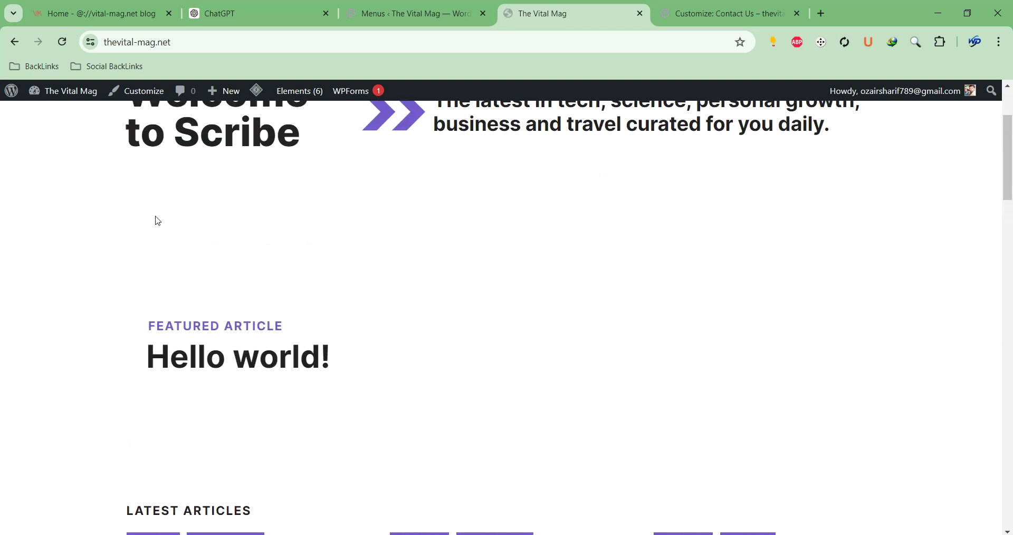
scroll(528, 222, "up", 3)
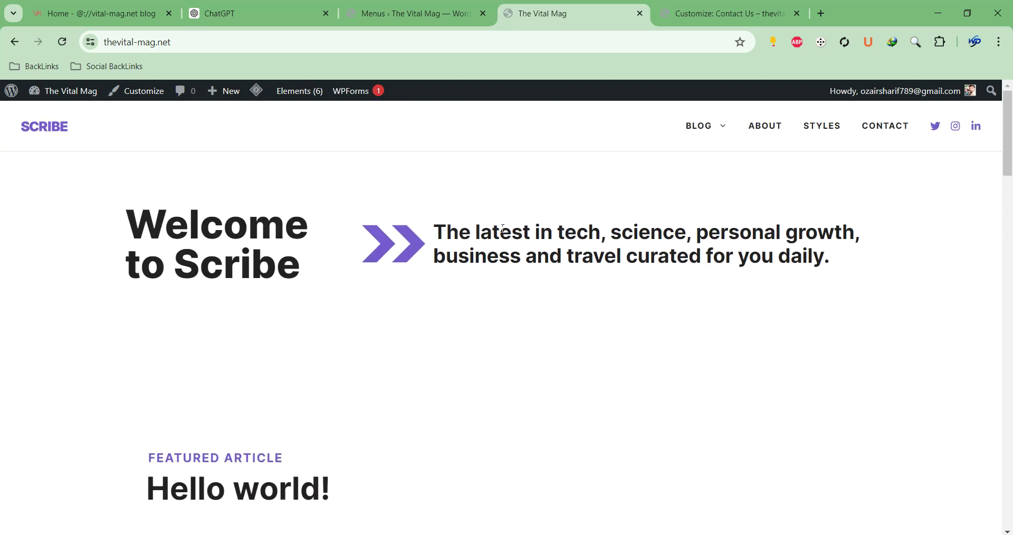
scroll(727, 254, "down", 15)
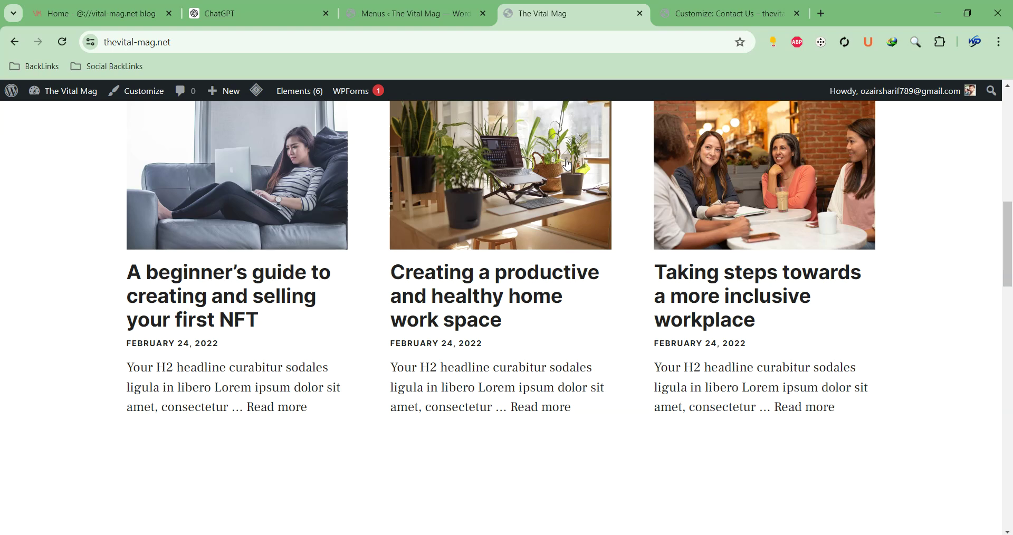
scroll(550, 172, "down", 6)
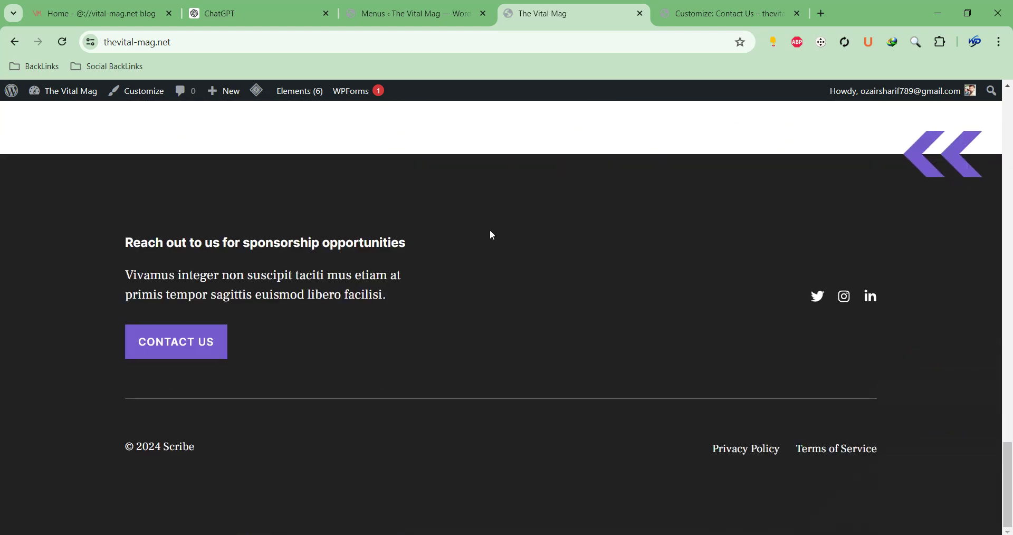
scroll(491, 234, "up", 20)
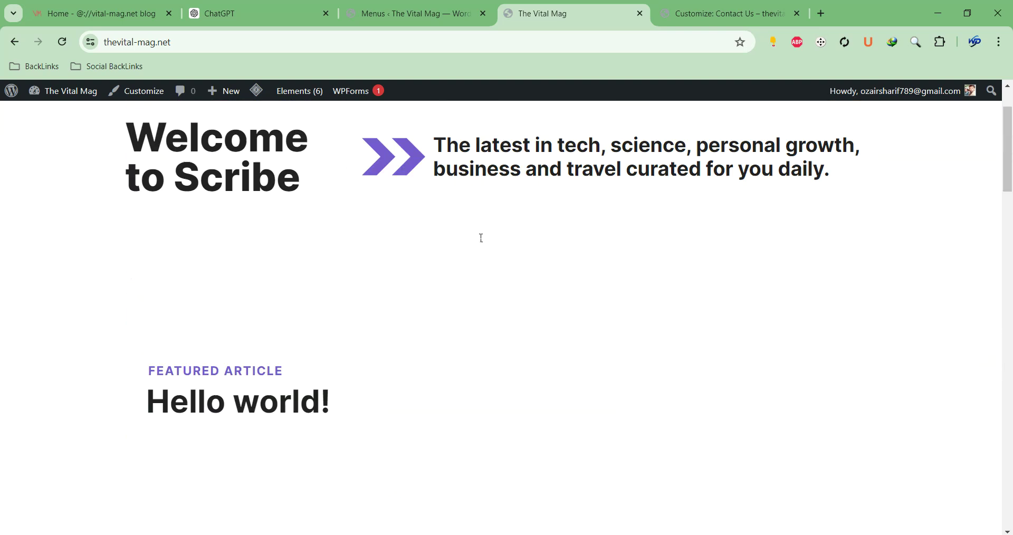
mouse_move(714, 132)
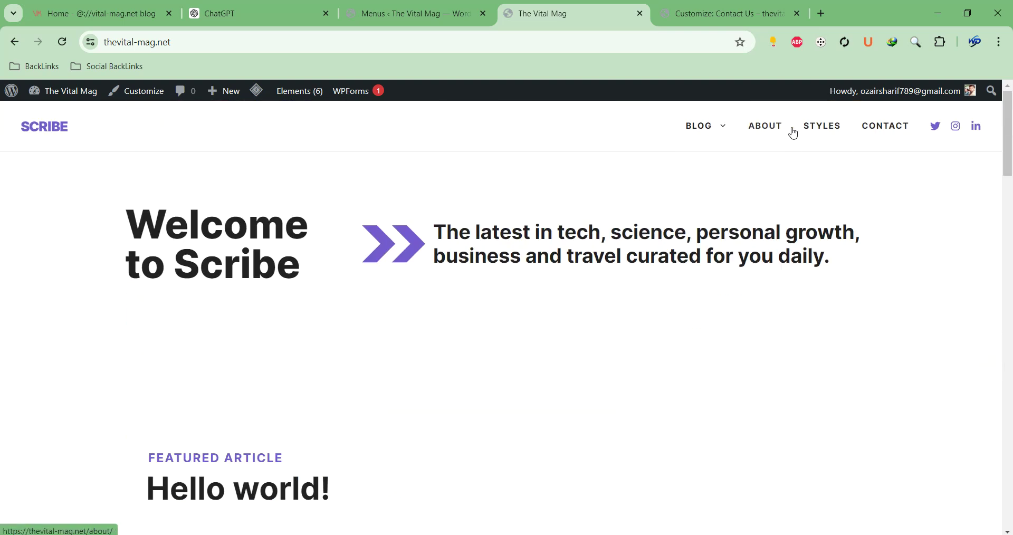
Go from the dashboard to the Appearance > Menus editor
mouse_move(68, 93)
left_click(51, 116)
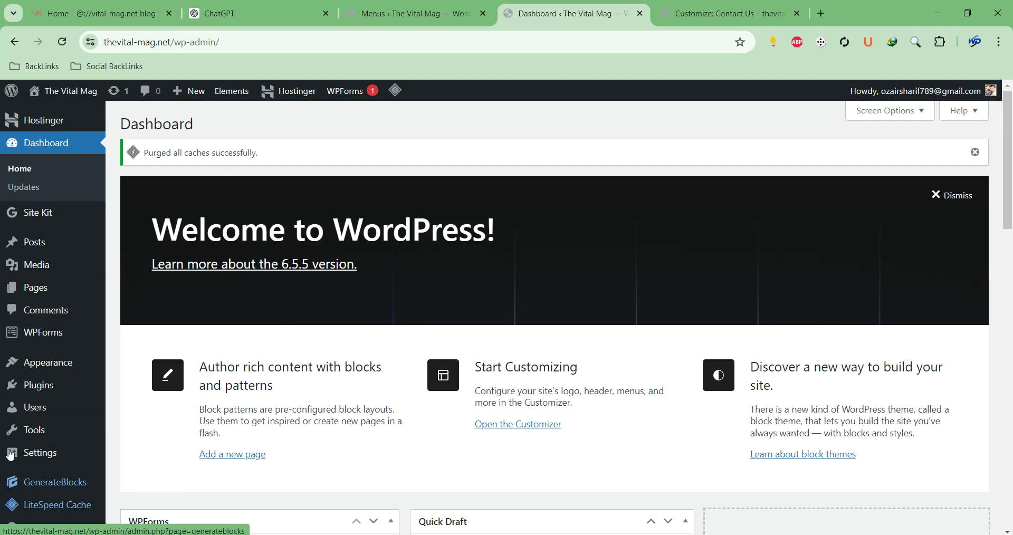
mouse_move(33, 374)
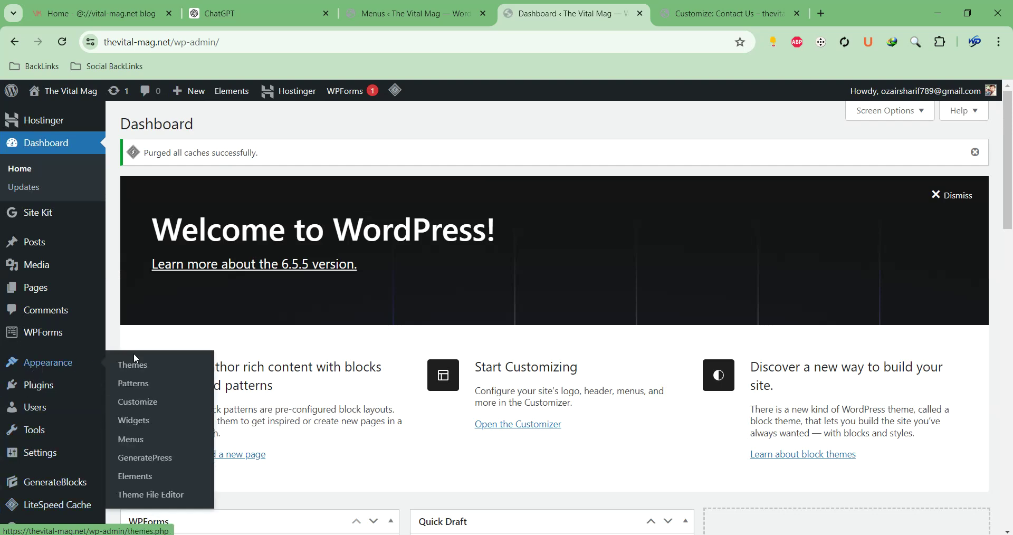
left_click(125, 439)
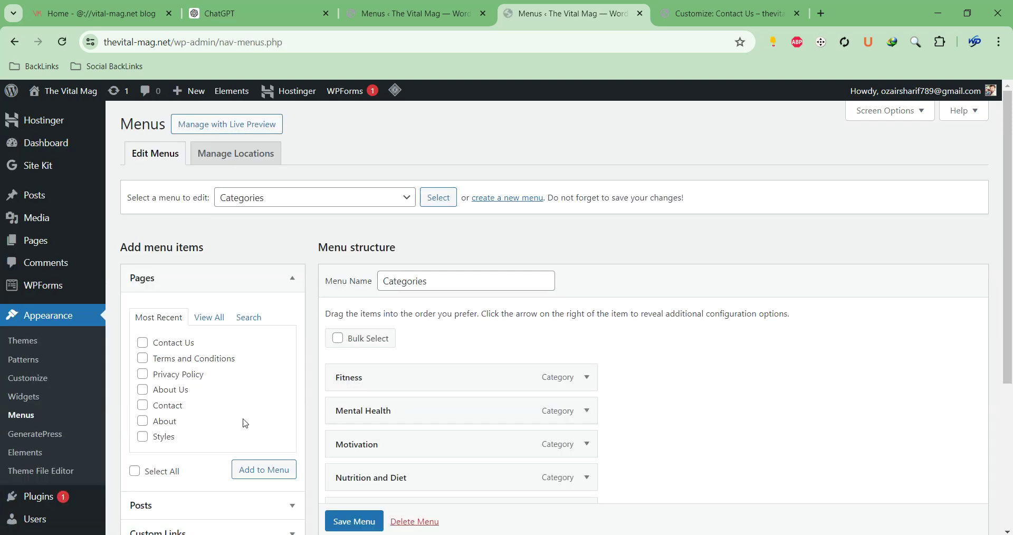
Select the Main Menu (Primary Menu) for editing and scroll through its items
scroll(434, 280, "down", 1)
scroll(434, 280, "down", 3)
scroll(436, 274, "up", 4)
left_click(408, 199)
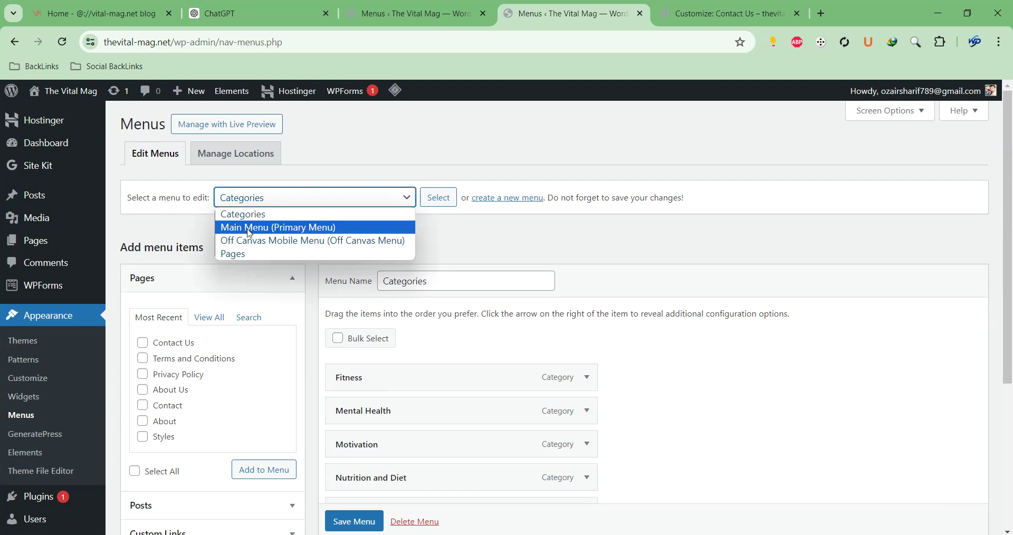
left_click(303, 232)
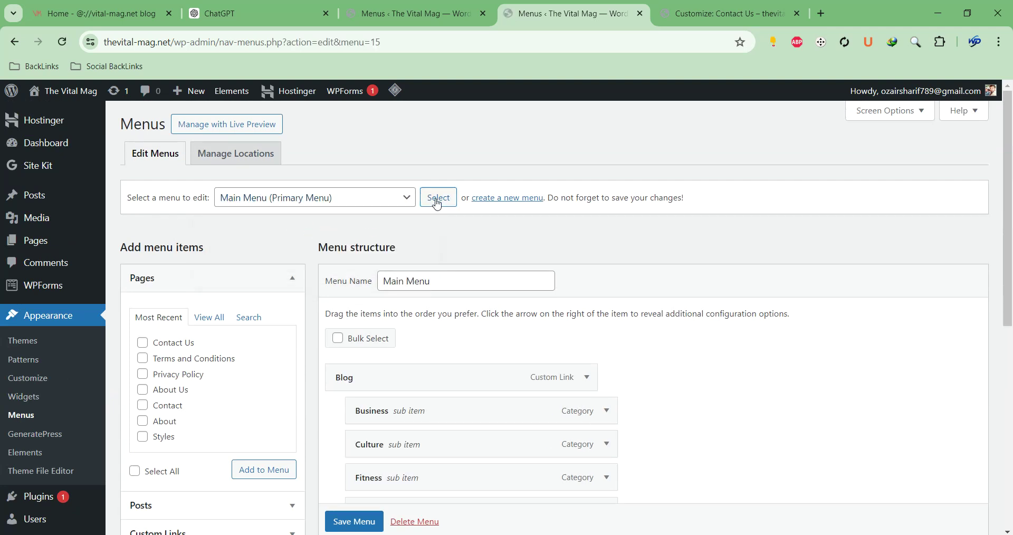
scroll(429, 309, "down", 9)
scroll(396, 354, "up", 7)
scroll(409, 344, "down", 5)
Permanently delete the Main Menu and the Off Canvas Mobile Menu, then confirm only Categories remains
left_click(397, 467)
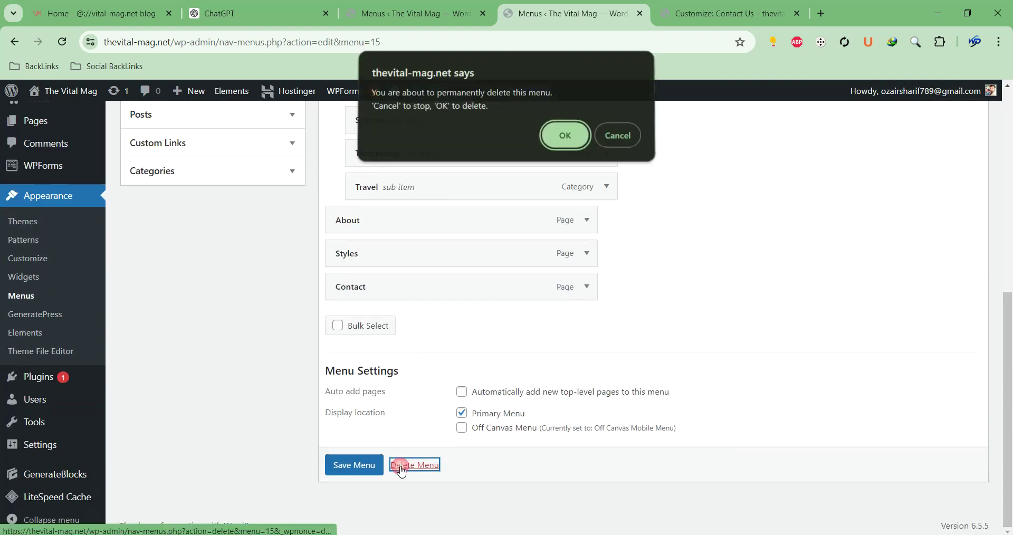
left_click(564, 148)
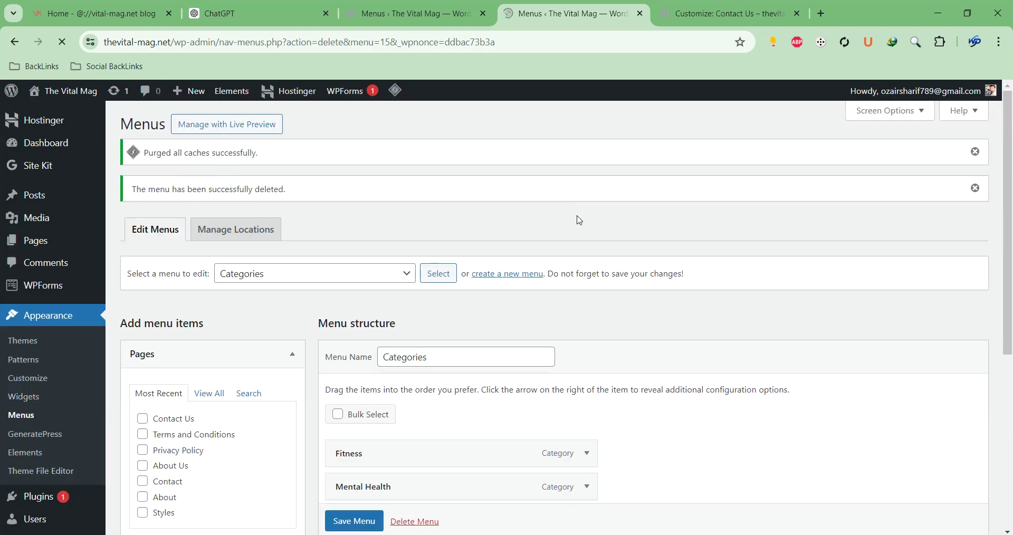
left_click(357, 274)
left_click(323, 302)
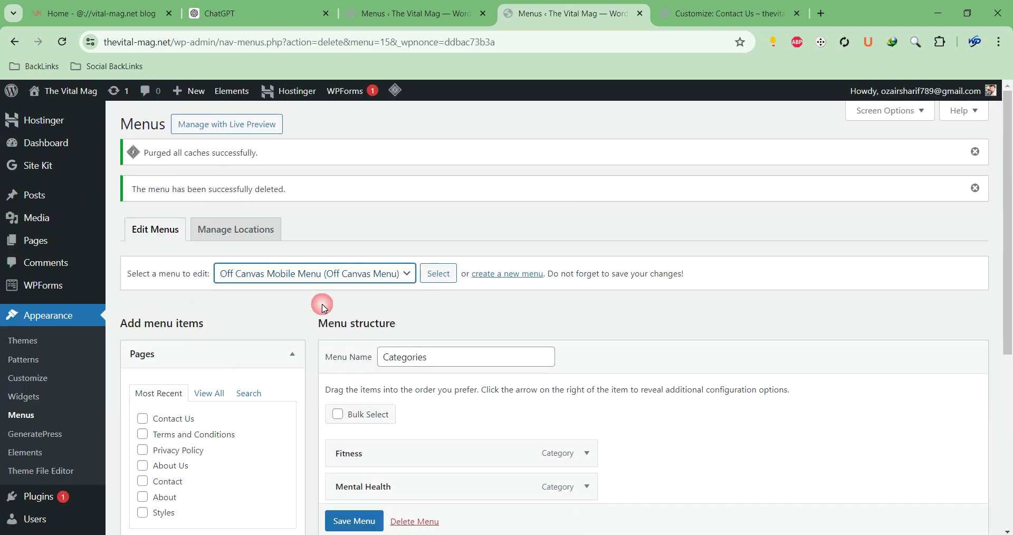
left_click(438, 274)
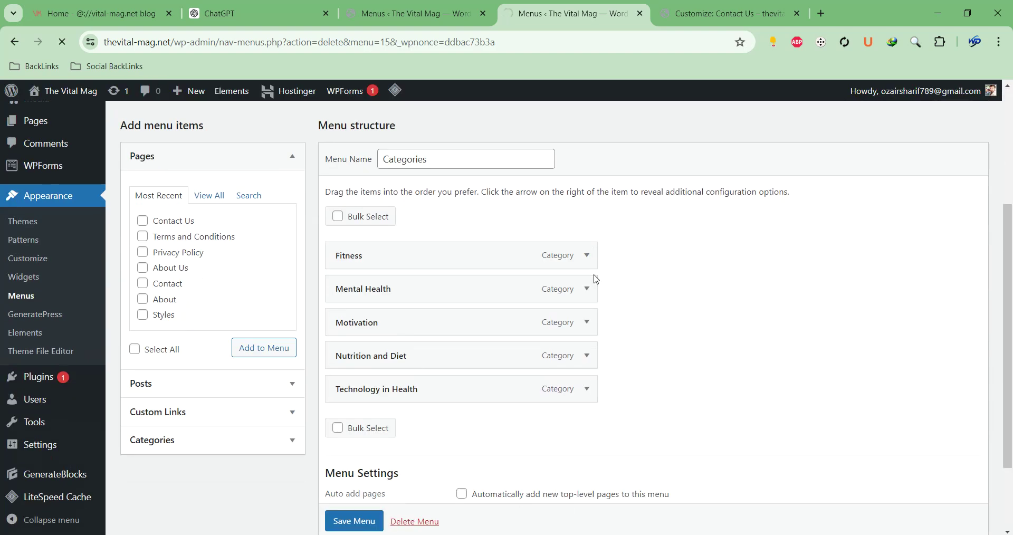
scroll(375, 360, "down", 7)
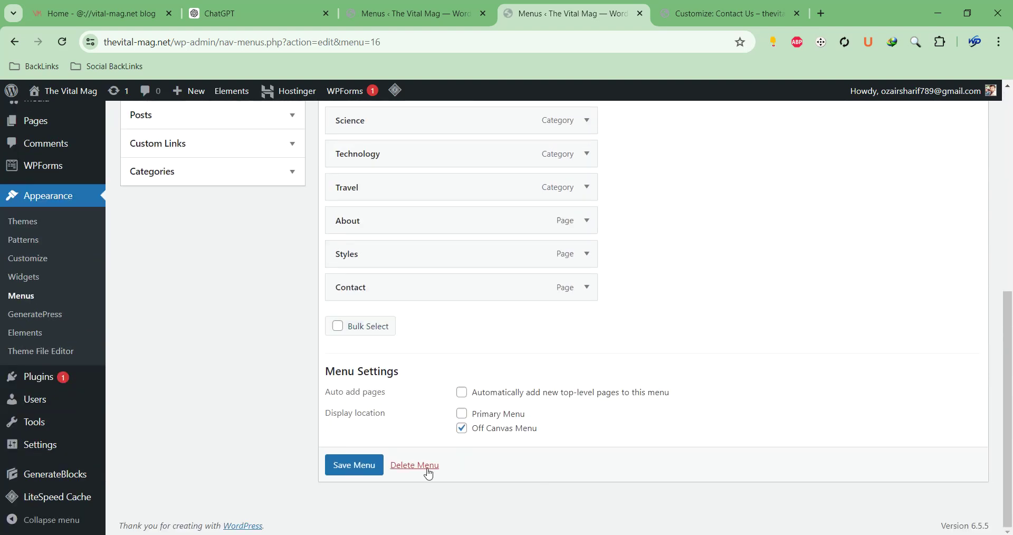
left_click(432, 470)
left_click(567, 142)
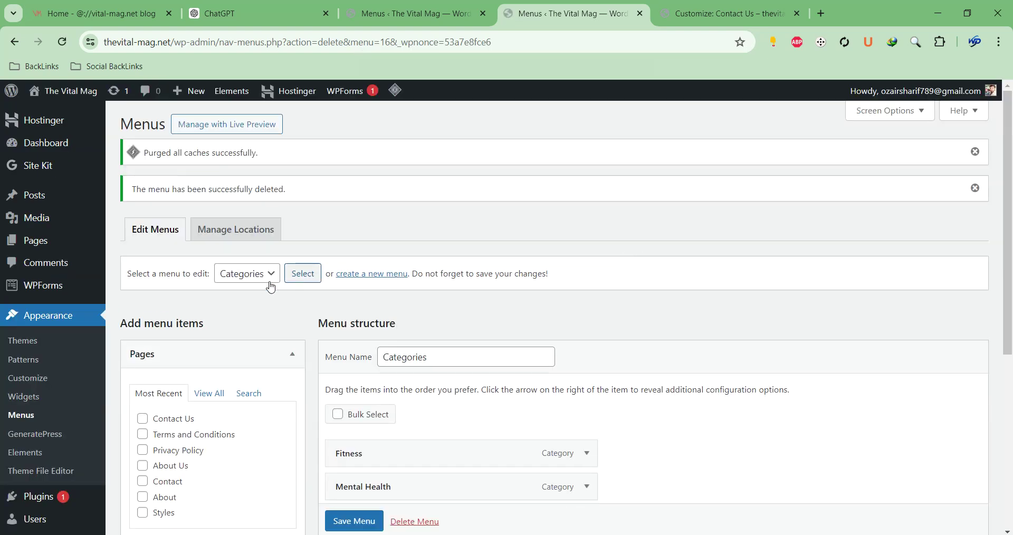
left_click(249, 279)
scroll(442, 368, "down", 3)
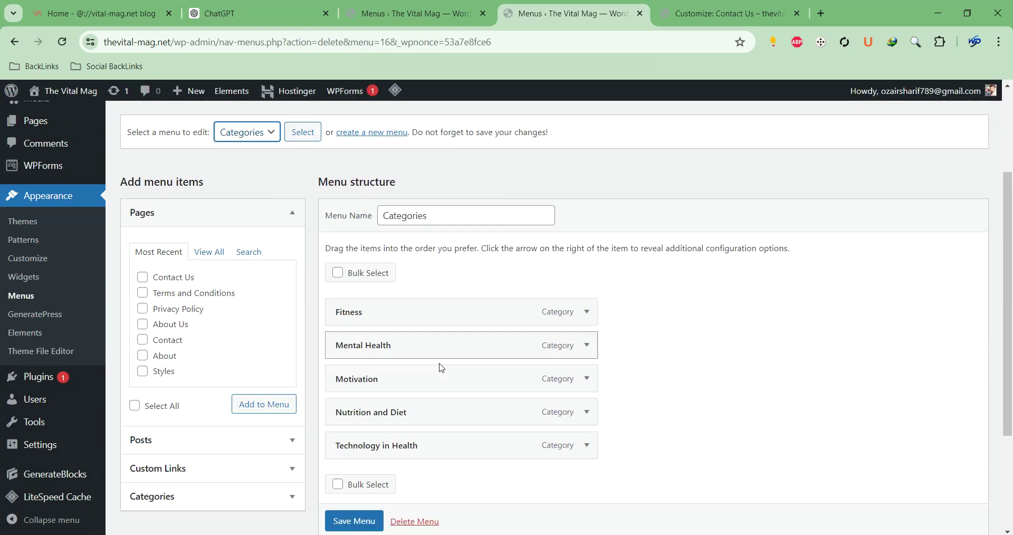
scroll(441, 368, "down", 2)
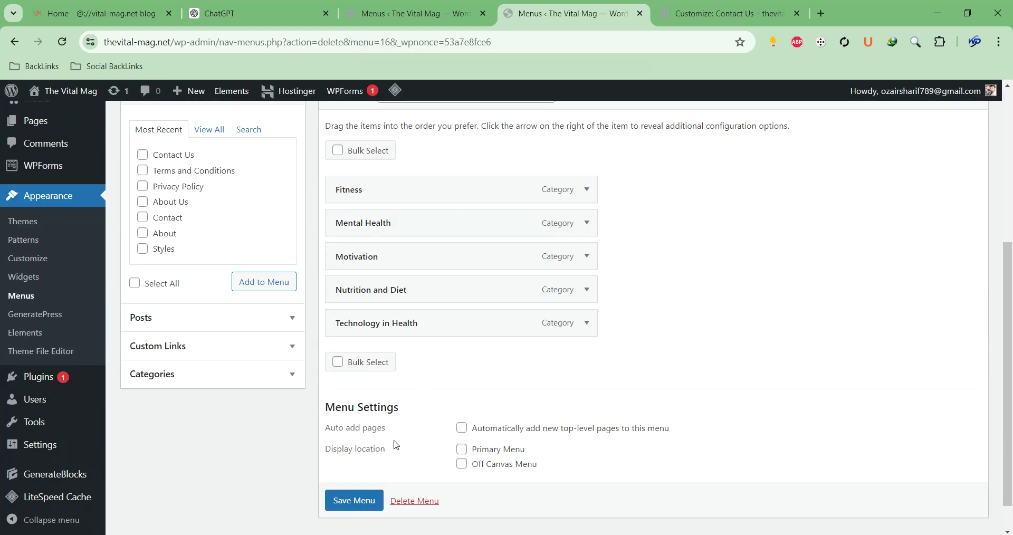
Save the Categories menu in the Primary Menu location, then load the Pages menu for editing
left_click(354, 500)
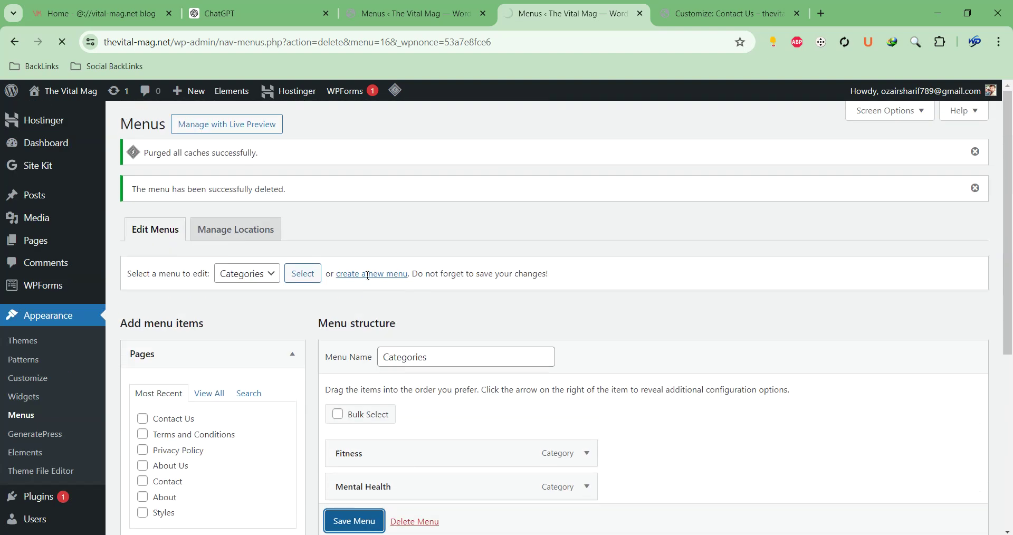
left_click(275, 274)
left_click(275, 303)
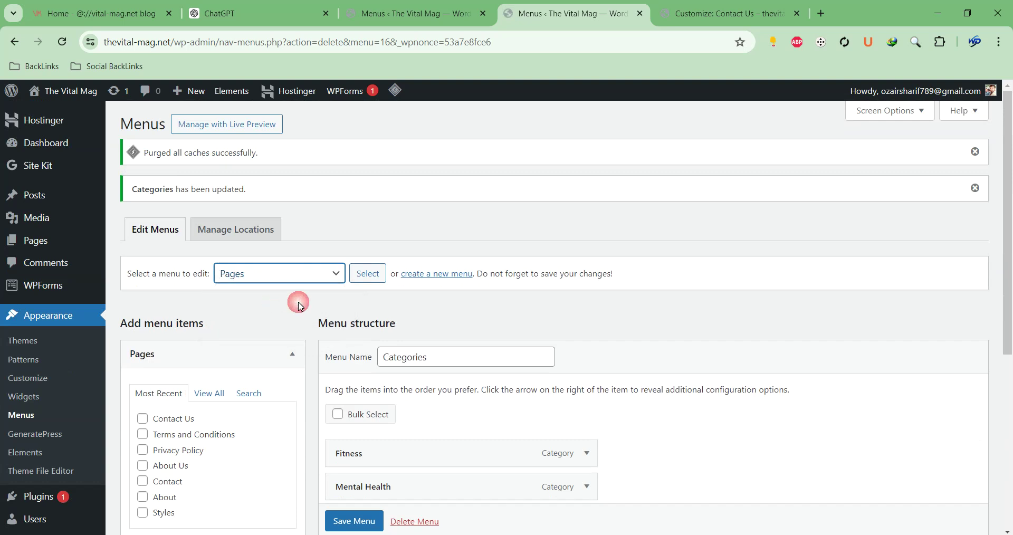
left_click(367, 274)
Save the Pages menu as the Off Canvas Menu and open the live site in a new tab
scroll(537, 277, "down", 5)
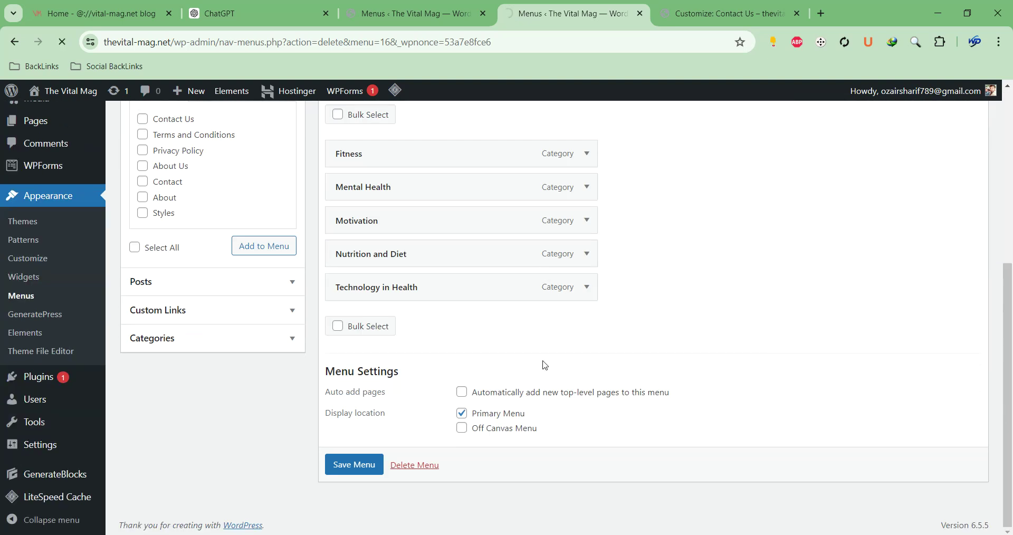
scroll(422, 378, "down", 3)
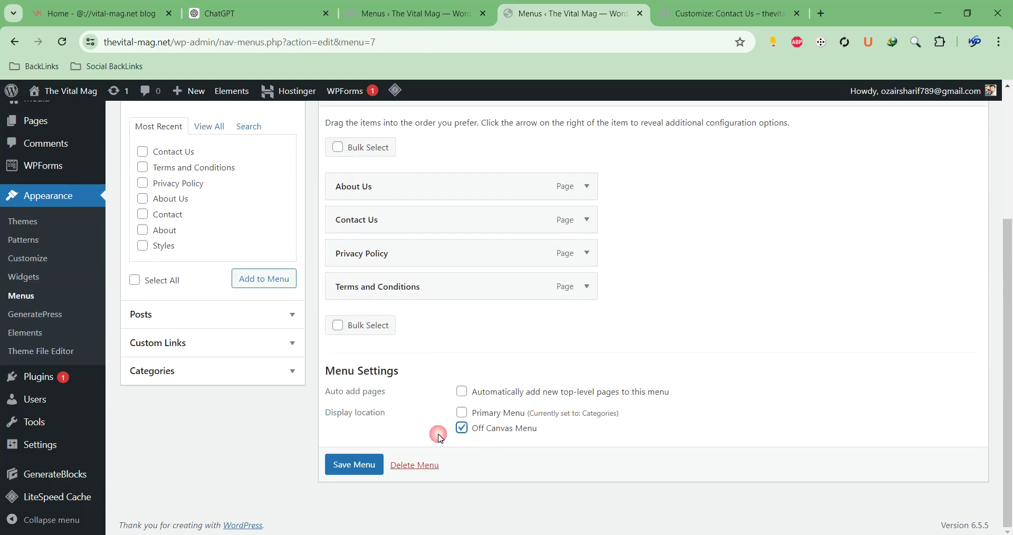
left_click(349, 467)
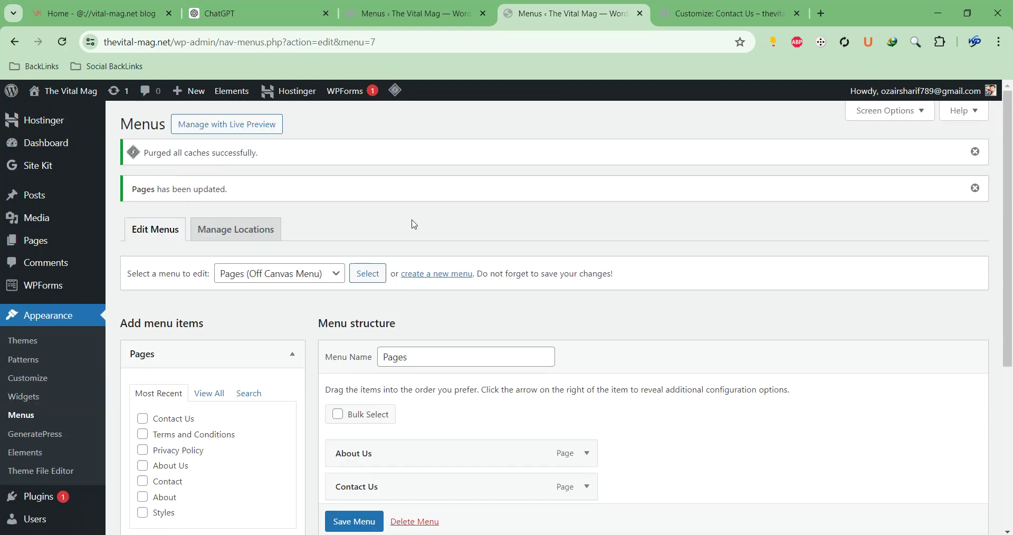
right_click(60, 107)
left_click(90, 114)
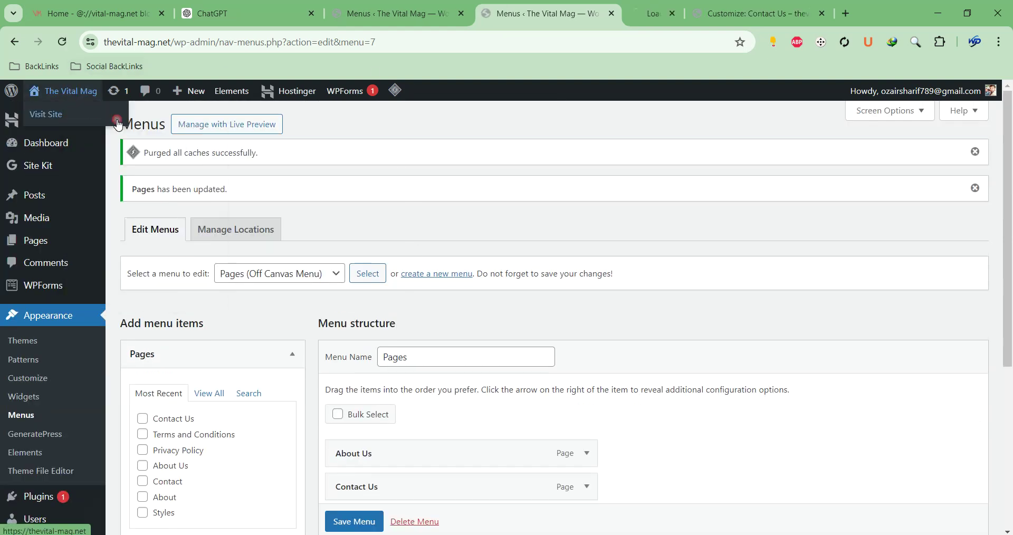
Scroll the live homepage to confirm the Scribe header lists the five category links
left_click(614, 17)
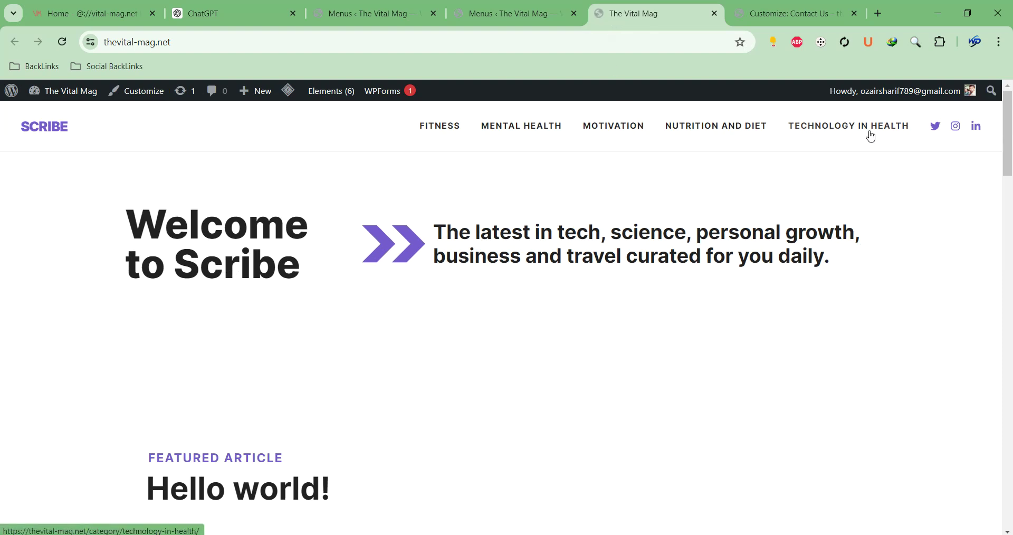
scroll(688, 186, "down", 7)
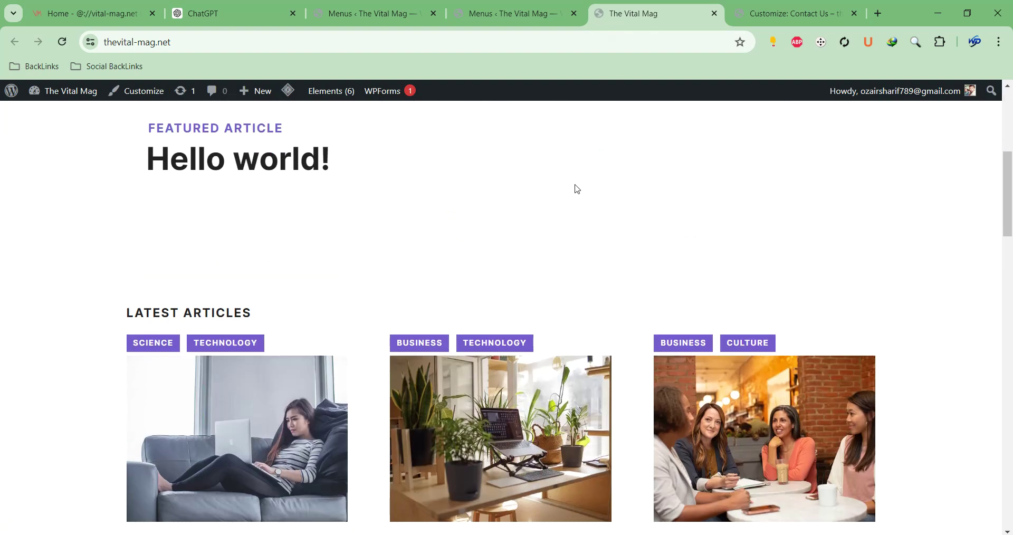
scroll(550, 193, "up", 7)
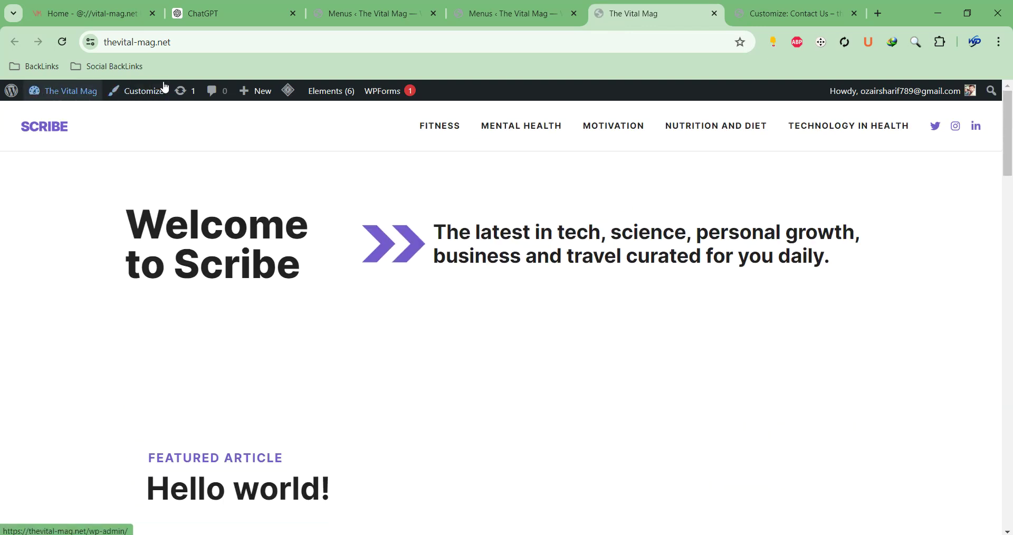
scroll(399, 227, "down", 15)
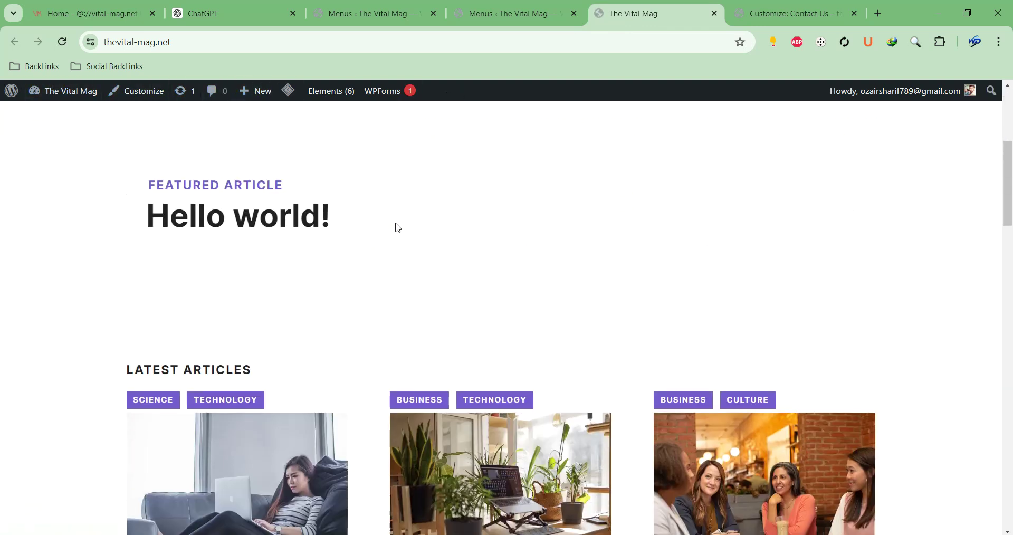
scroll(400, 222, "down", 5)
scroll(399, 219, "up", 18)
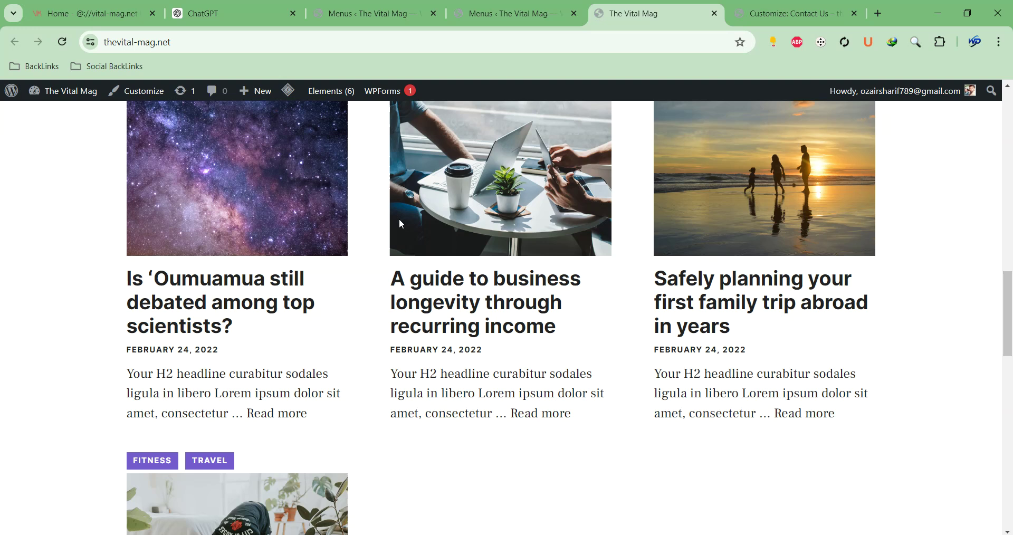
mouse_move(79, 94)
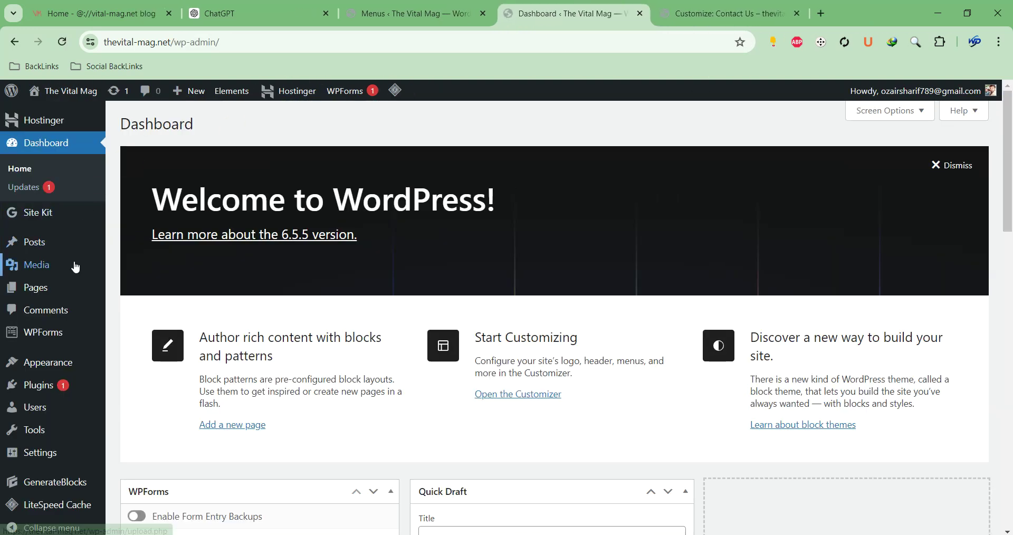
Preview the Contact page in a new tab, then move it to the trash
mouse_move(67, 286)
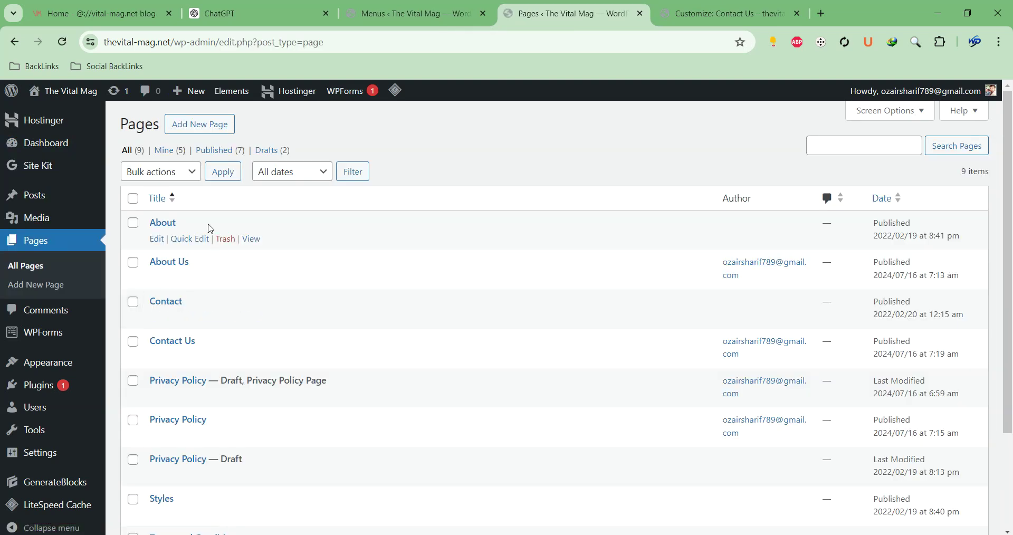
scroll(203, 174, "down", 3)
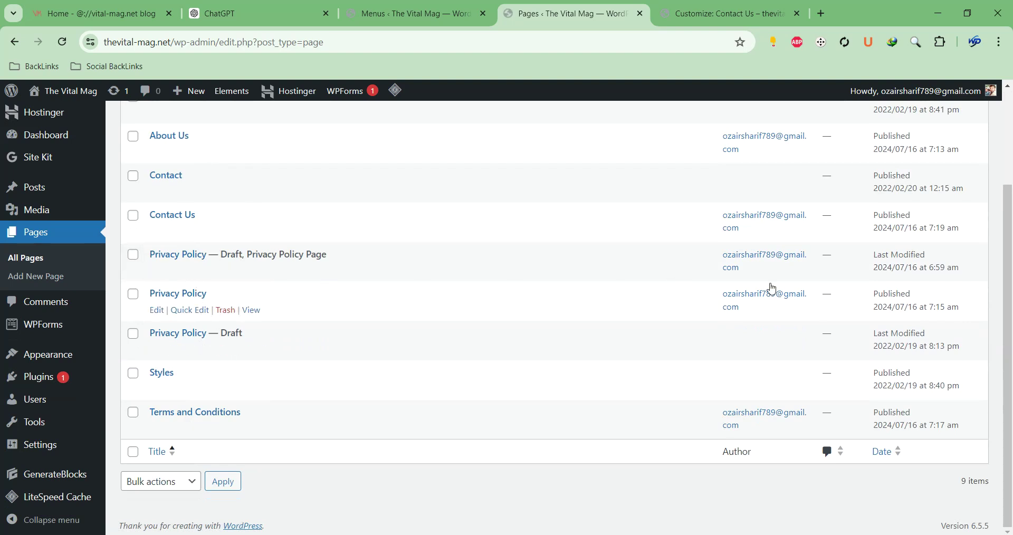
scroll(241, 232, "up", 3)
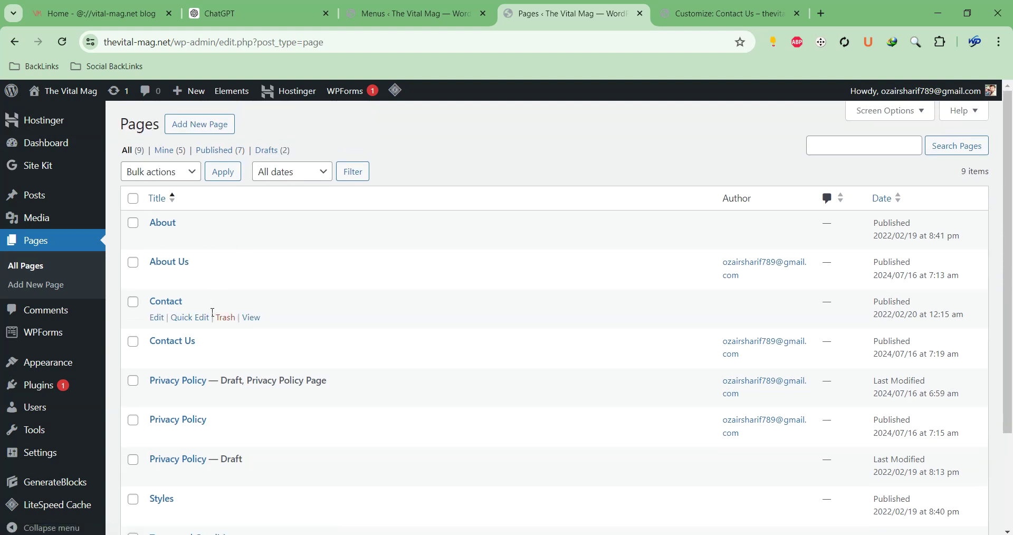
right_click(251, 317)
left_click(300, 330)
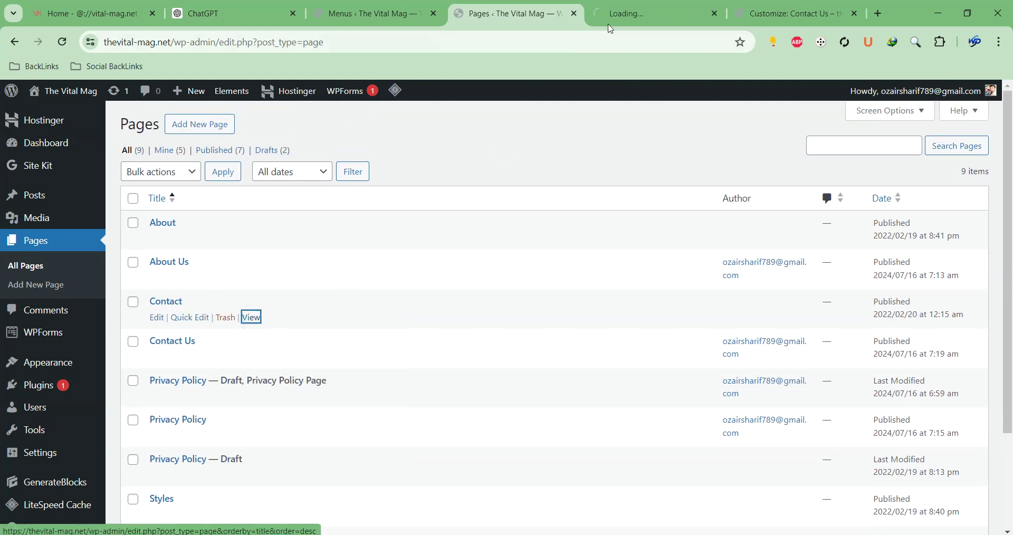
left_click(631, 13)
scroll(340, 178, "down", 5)
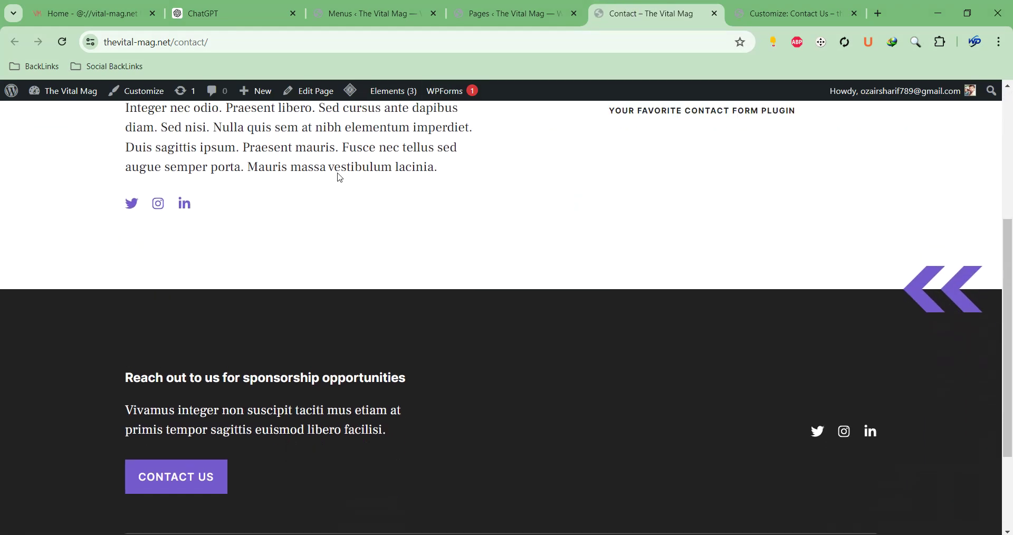
scroll(339, 178, "up", 5)
left_click(712, 15)
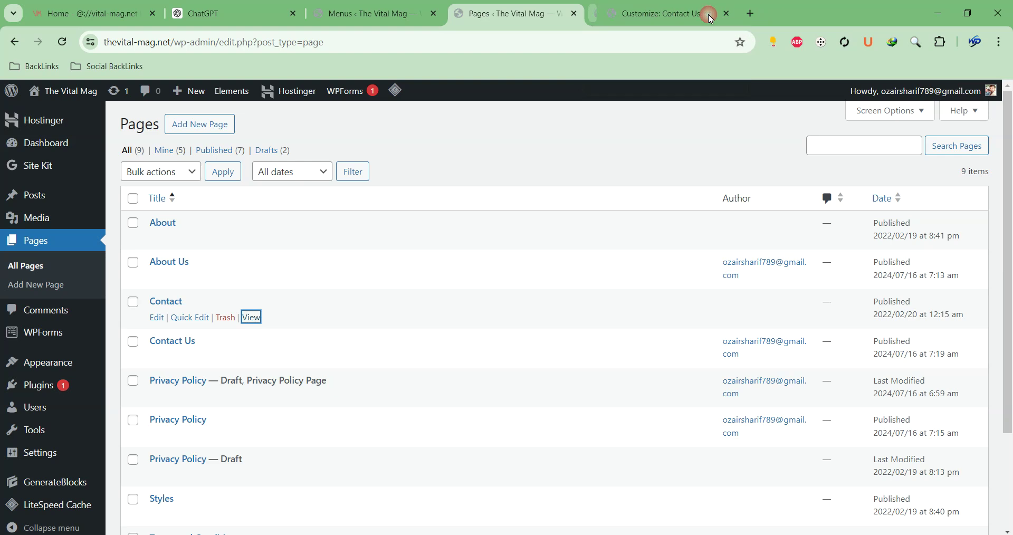
left_click(231, 320)
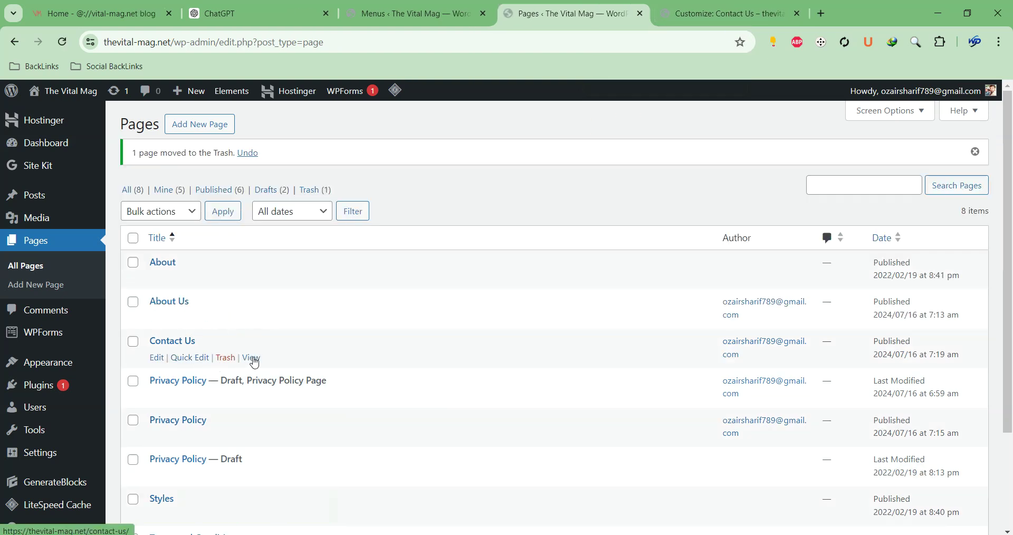
Preview the Contact Us page, then trash the Privacy Policy draft
right_click(250, 358)
left_click(328, 176)
left_click(654, 22)
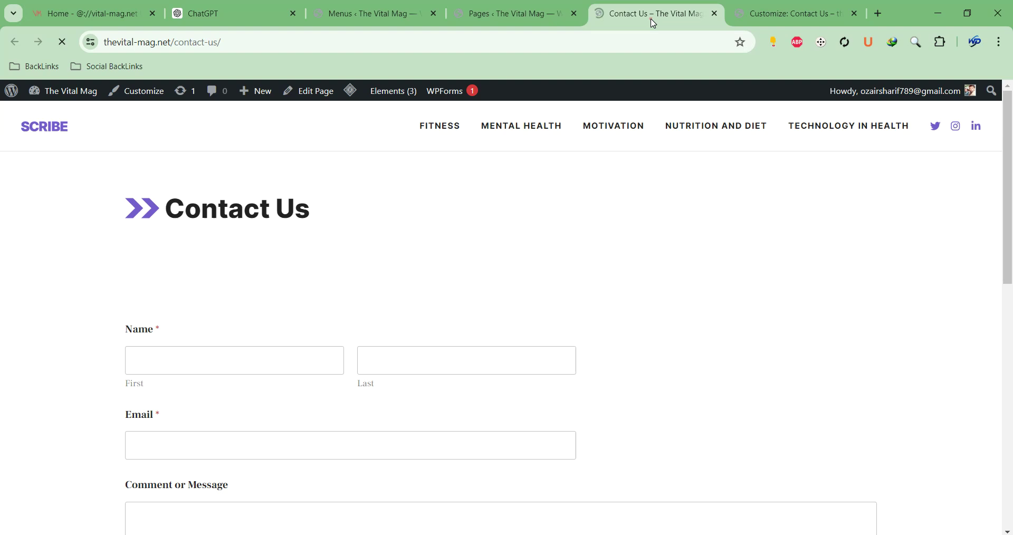
scroll(443, 127, "down", 8)
scroll(443, 126, "up", 8)
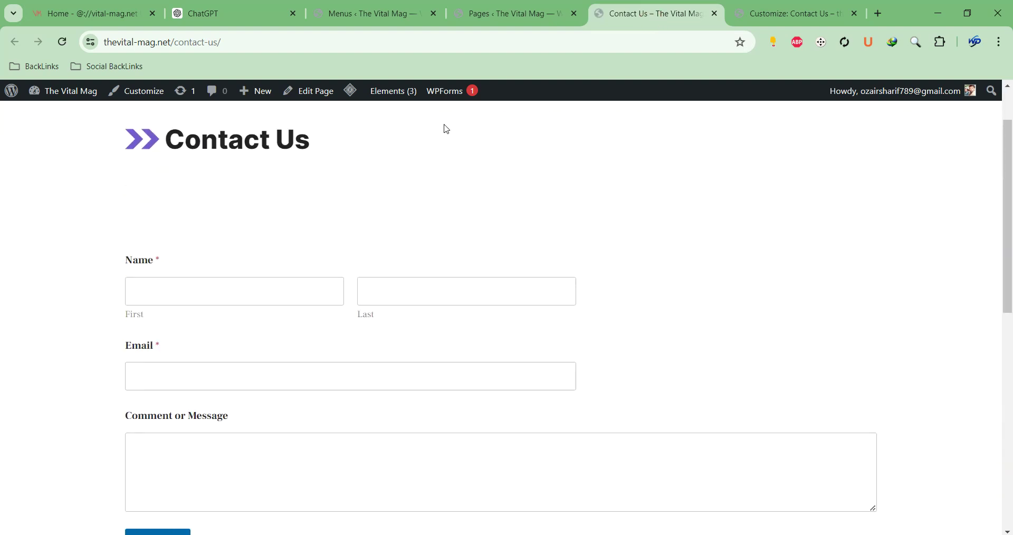
left_click(483, 13)
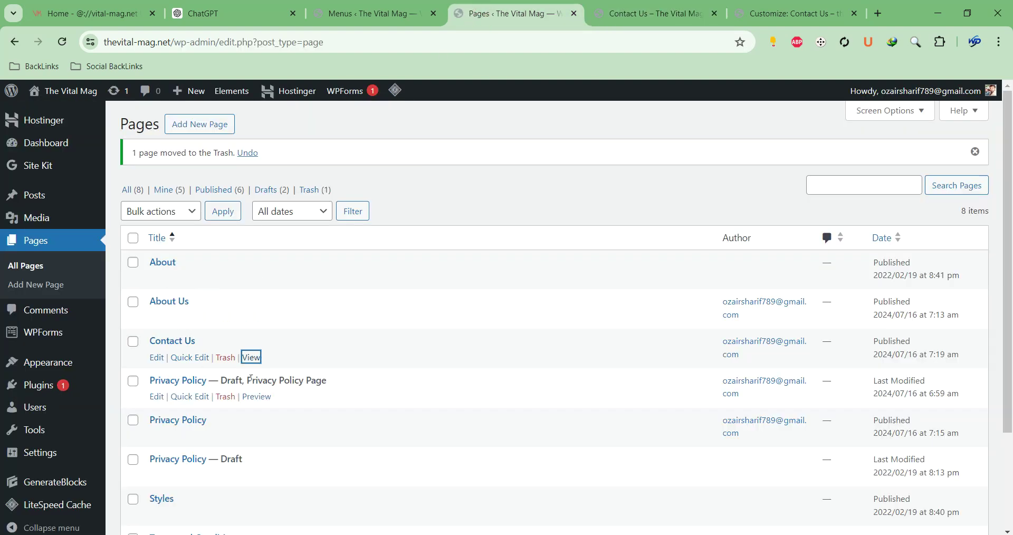
left_click(226, 402)
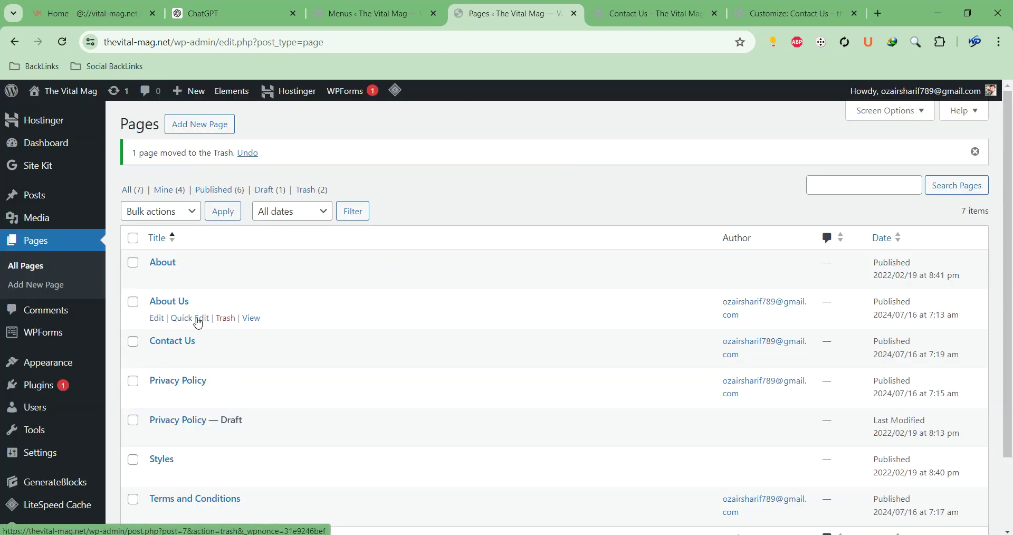
Preview the About Us page, then trash the duplicate About page
right_click(258, 324)
left_click(280, 334)
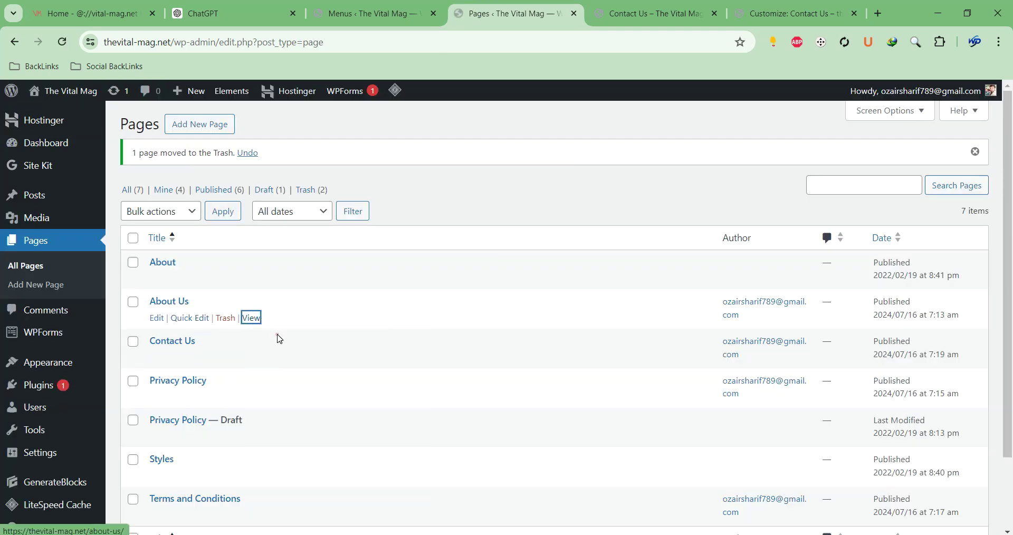
left_click(656, 13)
scroll(538, 153, "down", 10)
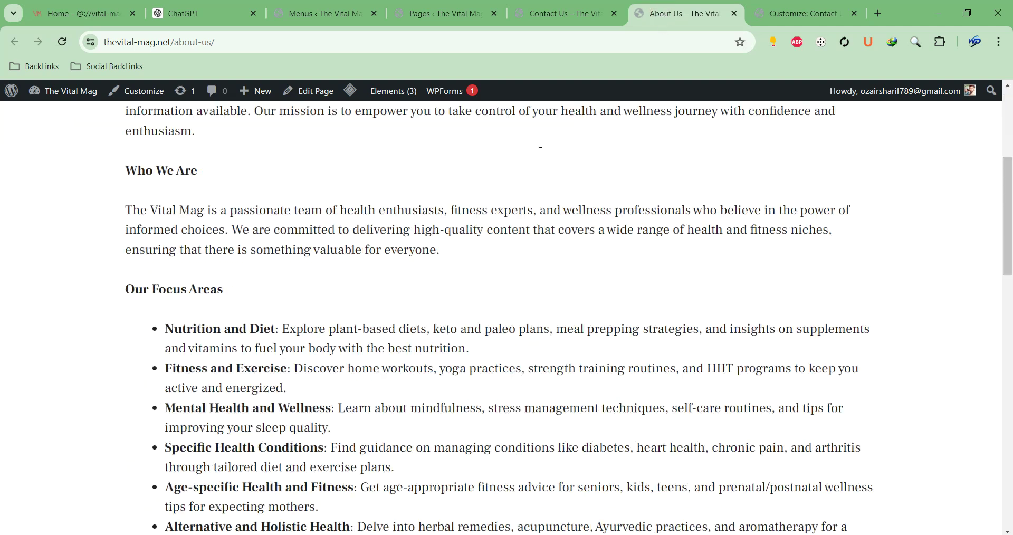
scroll(539, 154, "up", 10)
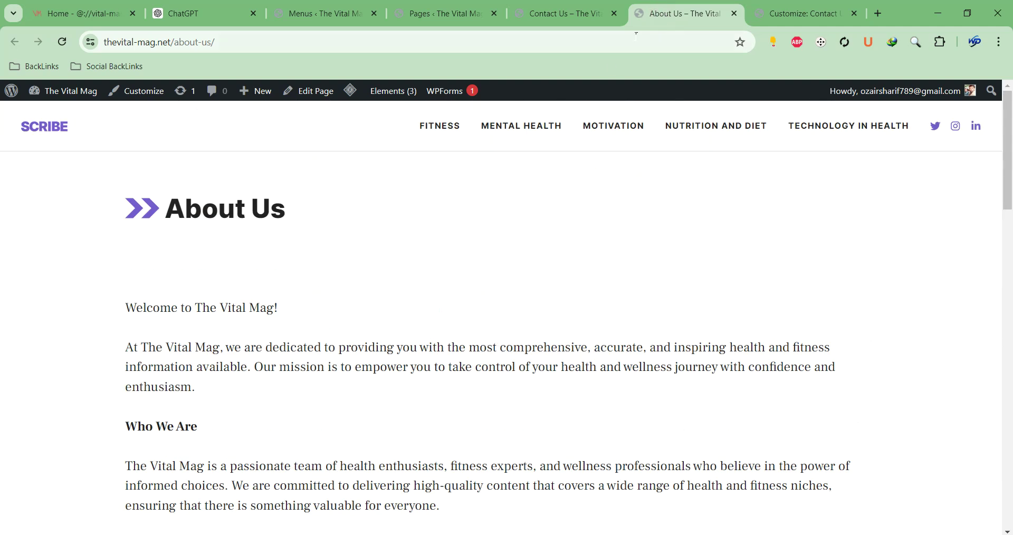
left_click(734, 13)
left_click(544, 15)
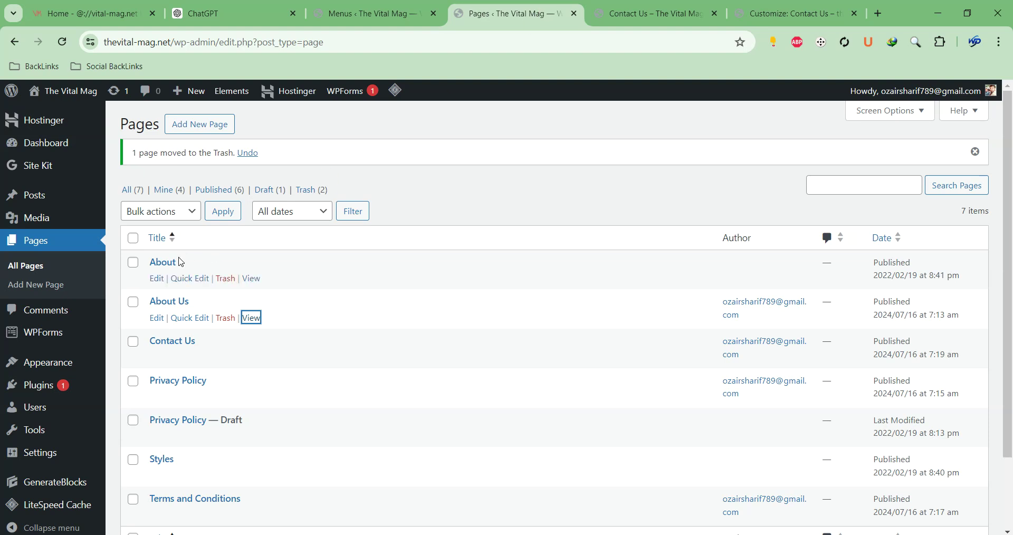
left_click(225, 279)
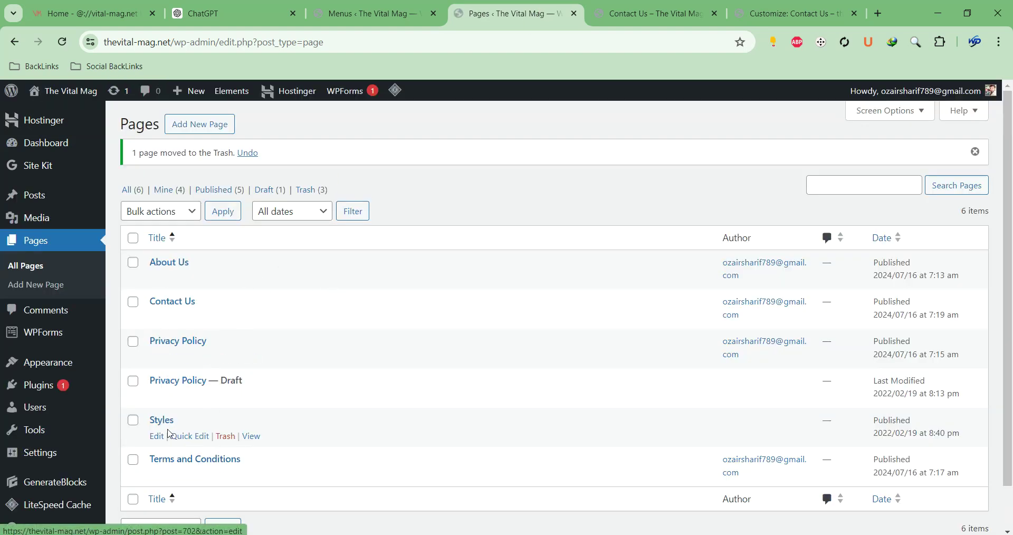
Preview the Styles demo page's swatches, then trash the Styles page
right_click(252, 438)
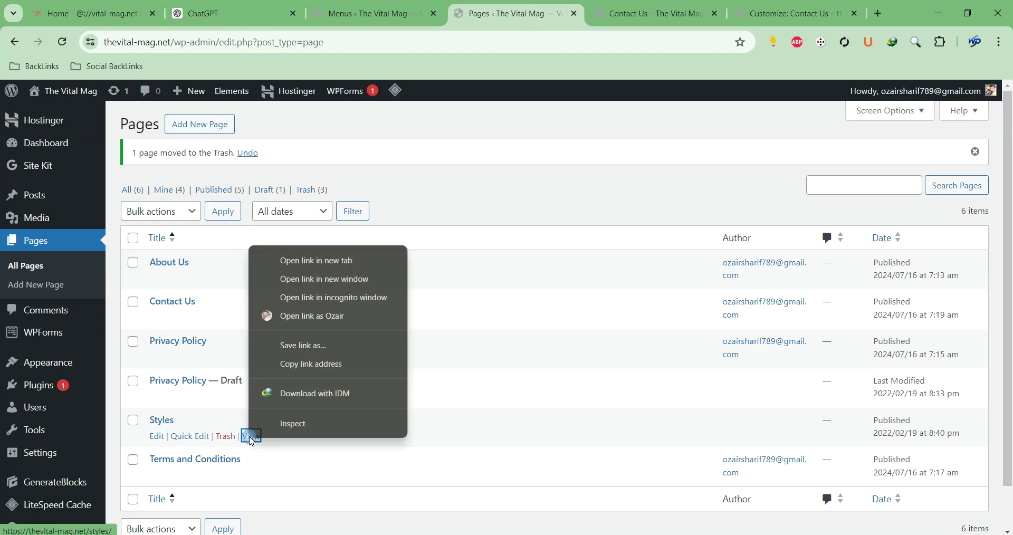
left_click(309, 262)
key("ctrl+6")
scroll(428, 211, "down", 15)
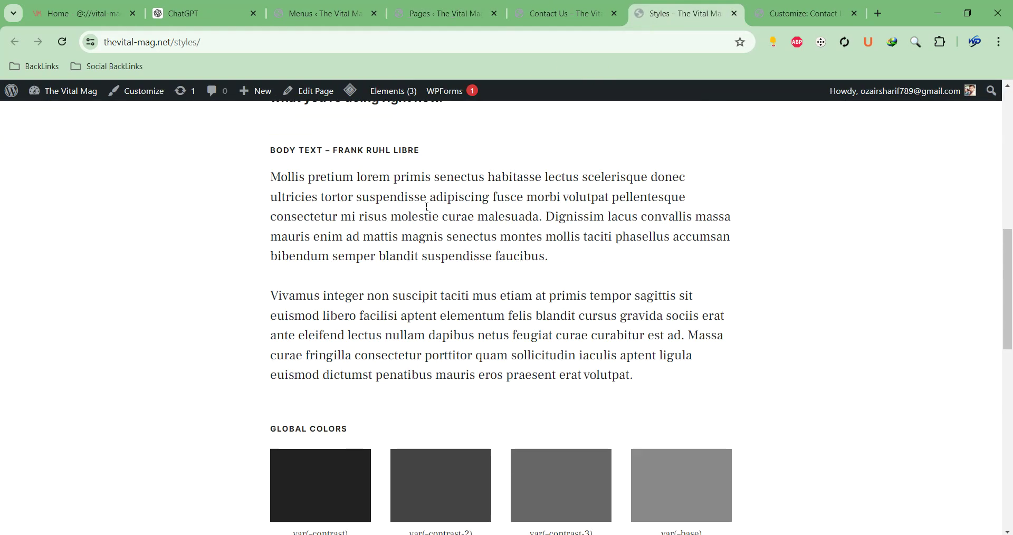
scroll(428, 211, "up", 4)
double_click(324, 291)
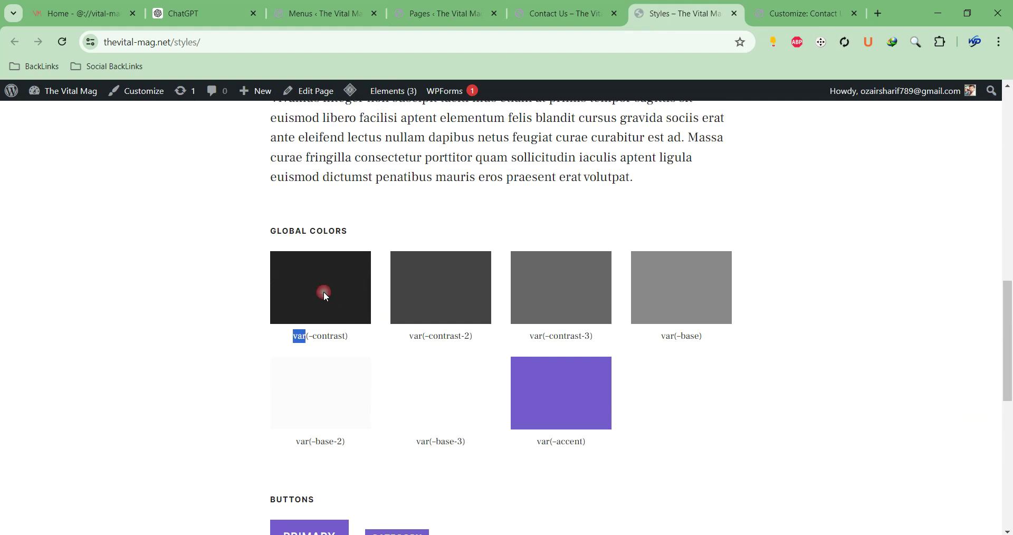
left_click(380, 346)
scroll(430, 214, "down", 8)
scroll(429, 208, "up", 6)
scroll(606, 268, "up", 12)
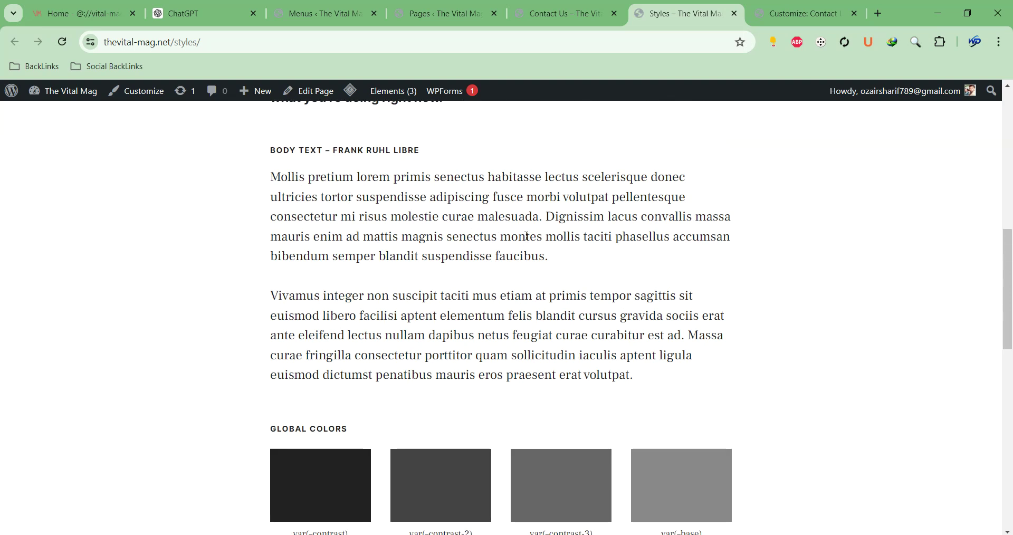
scroll(527, 241, "up", 3)
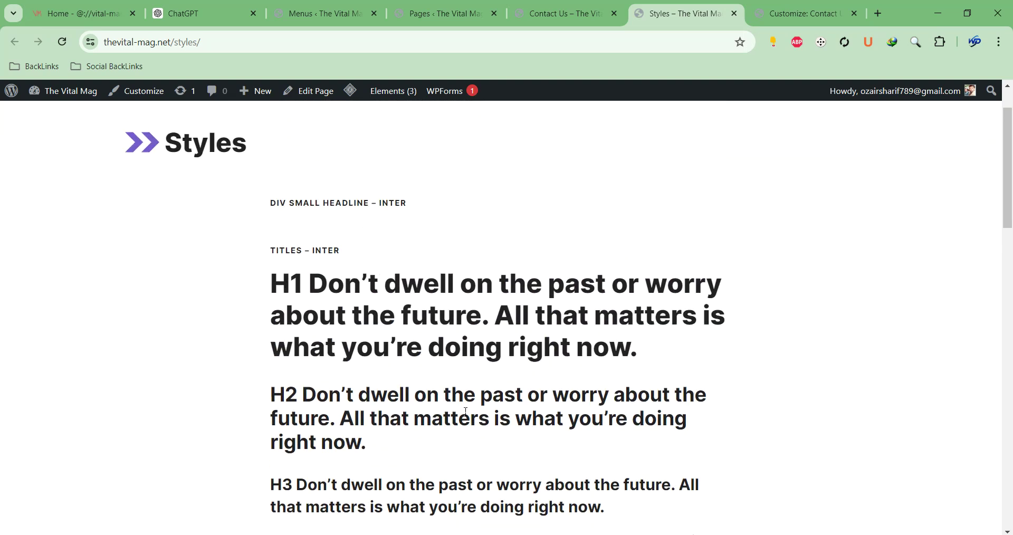
left_click(566, 16)
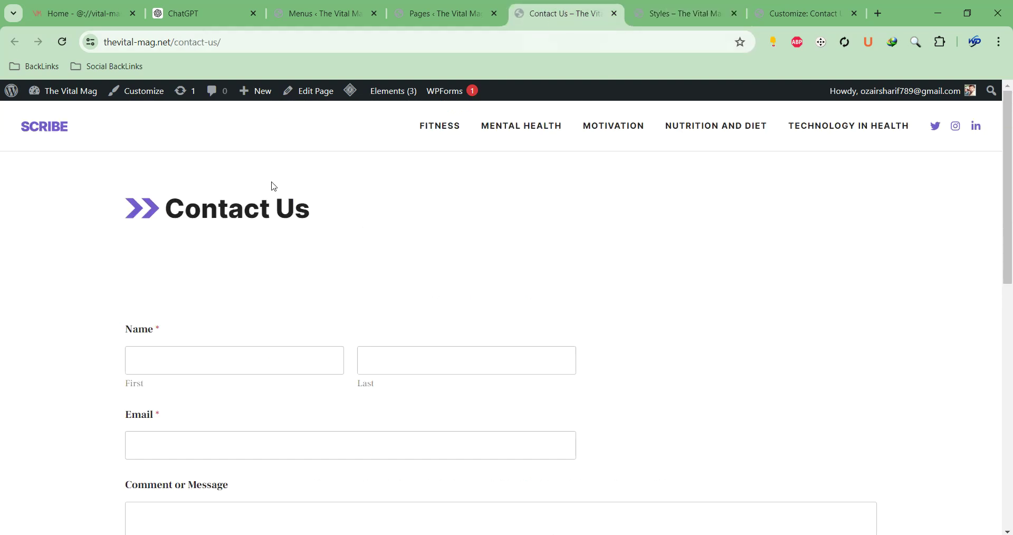
left_click(443, 14)
left_click(226, 438)
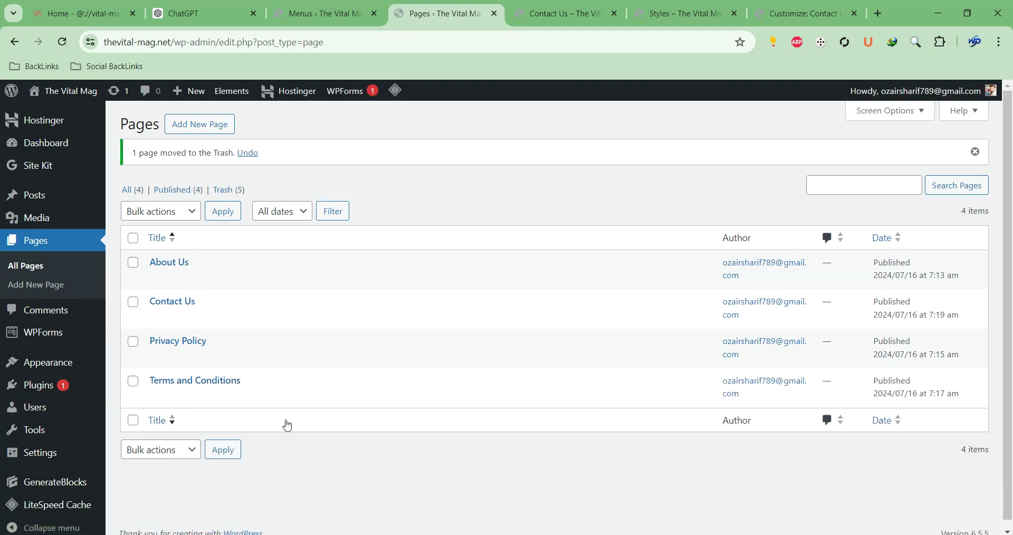
Switch to the Contact Us page and scroll down to inspect its footer sponsorship heading
key("ctrl+Tab")
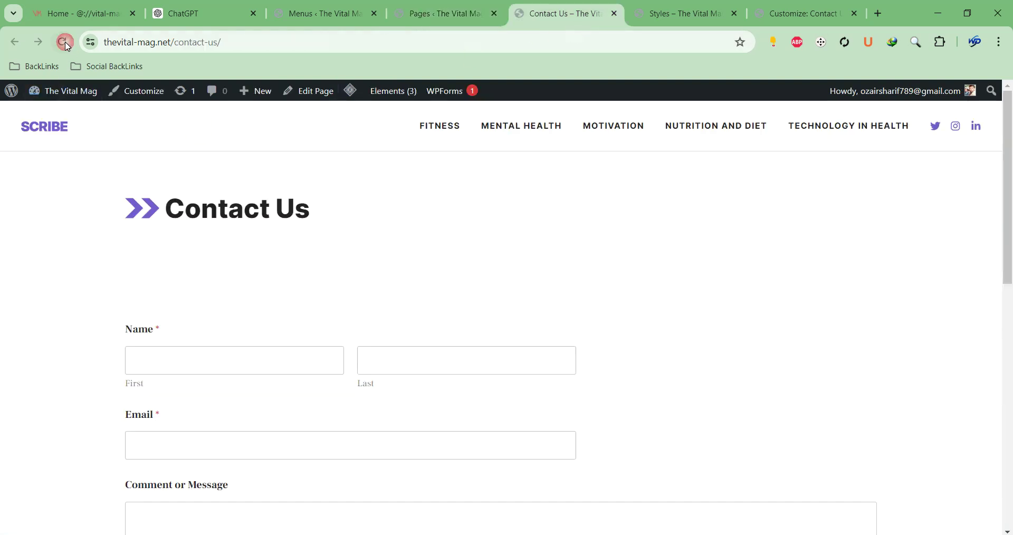
scroll(649, 179, "down", 10)
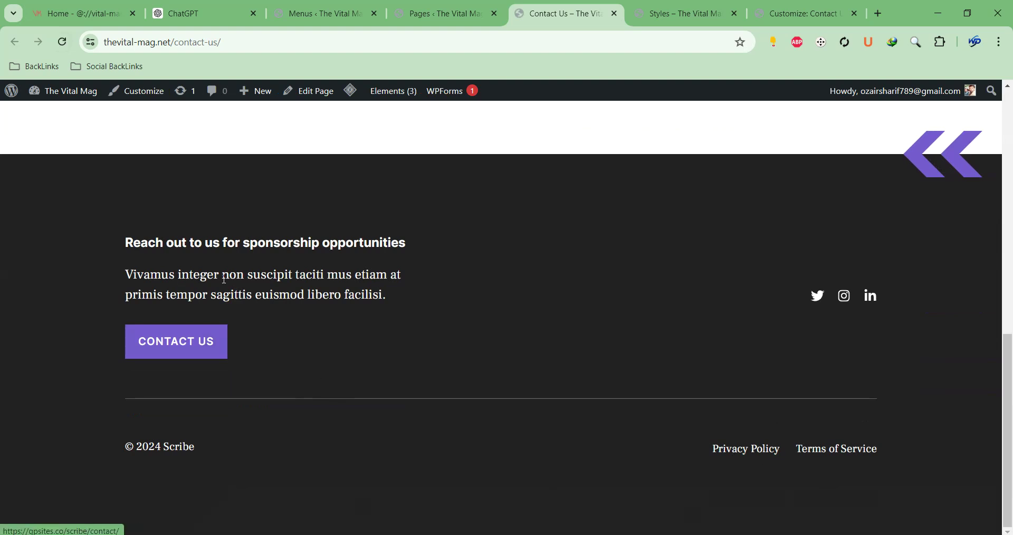
left_click_drag(182, 243, 334, 243)
left_click(290, 306)
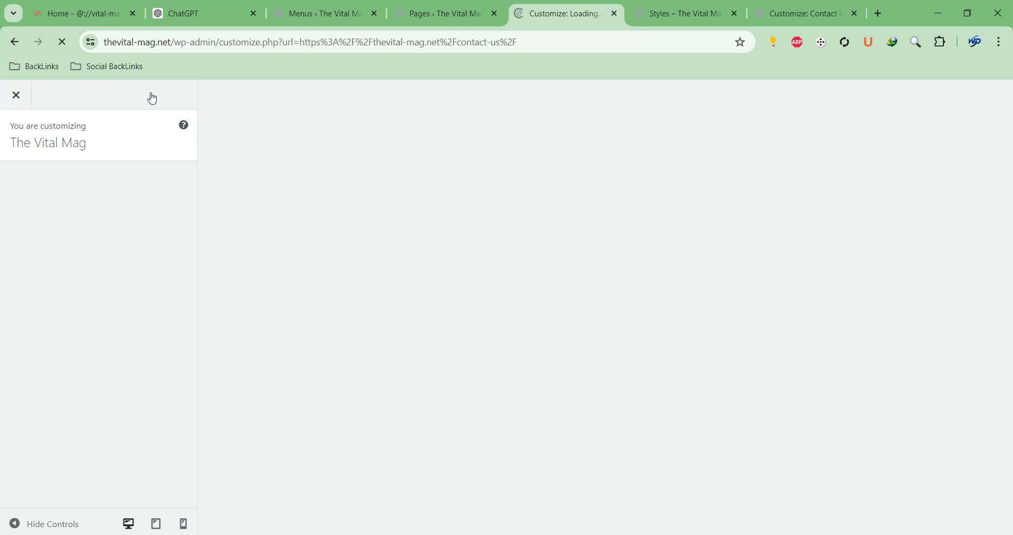
Inspect the Footer Widget 1 area in the Customizer's Widgets panel
scroll(319, 237, "down", 10)
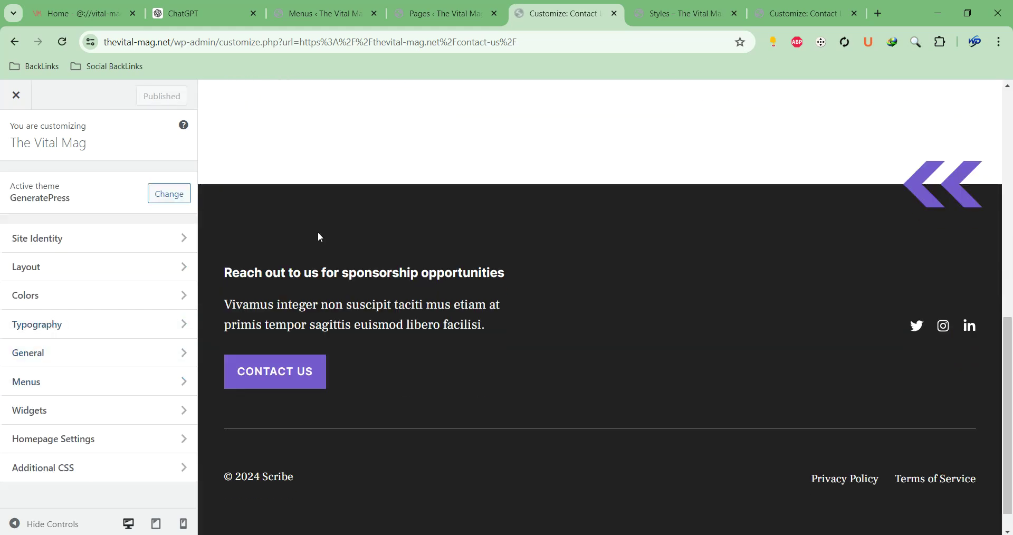
left_click(78, 426)
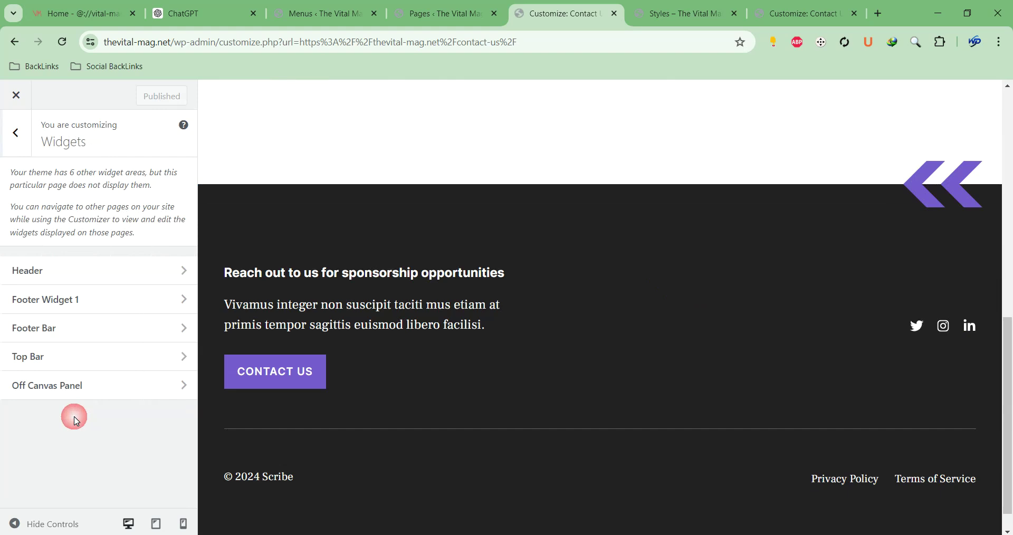
left_click(66, 300)
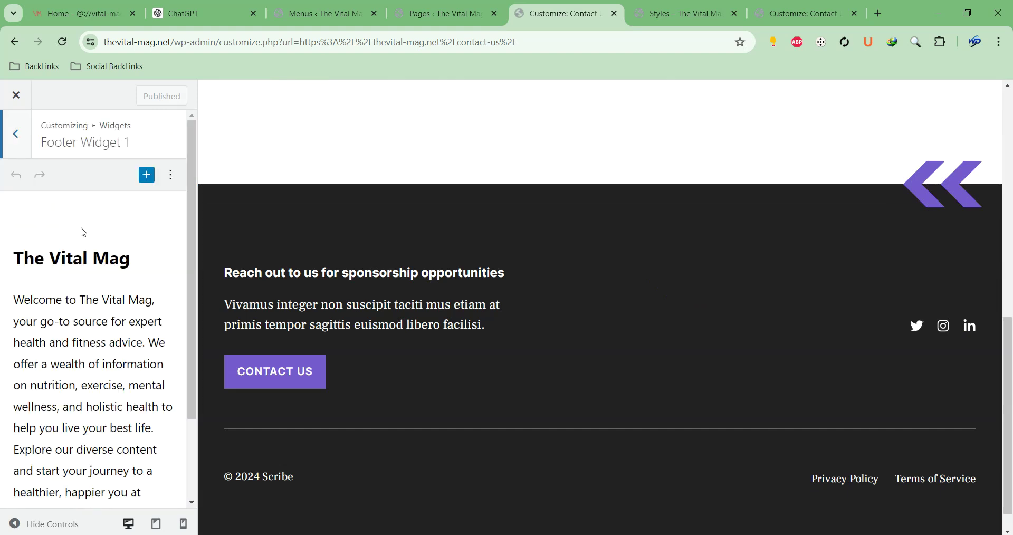
scroll(95, 232, "down", 3)
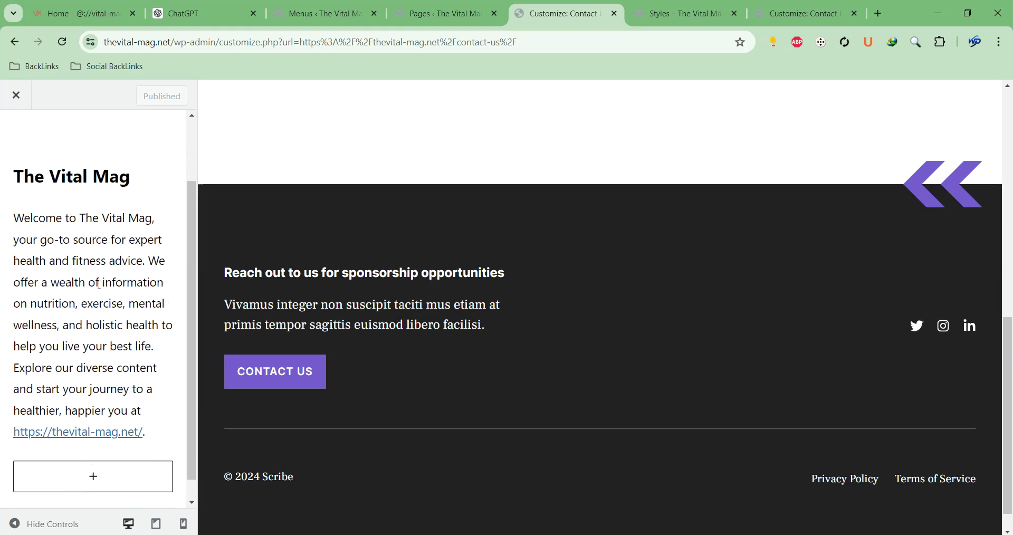
scroll(99, 285, "up", 3)
left_click(8, 154)
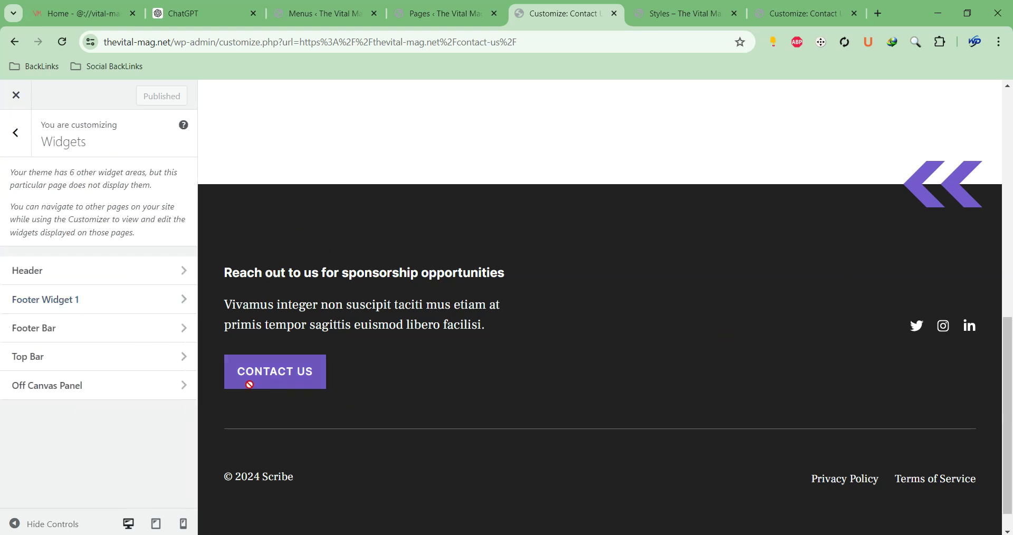
Check the Footer Bar and Off Canvas Panel widget areas, then return to the Pages list
left_click(118, 336)
left_click(15, 149)
left_click(98, 387)
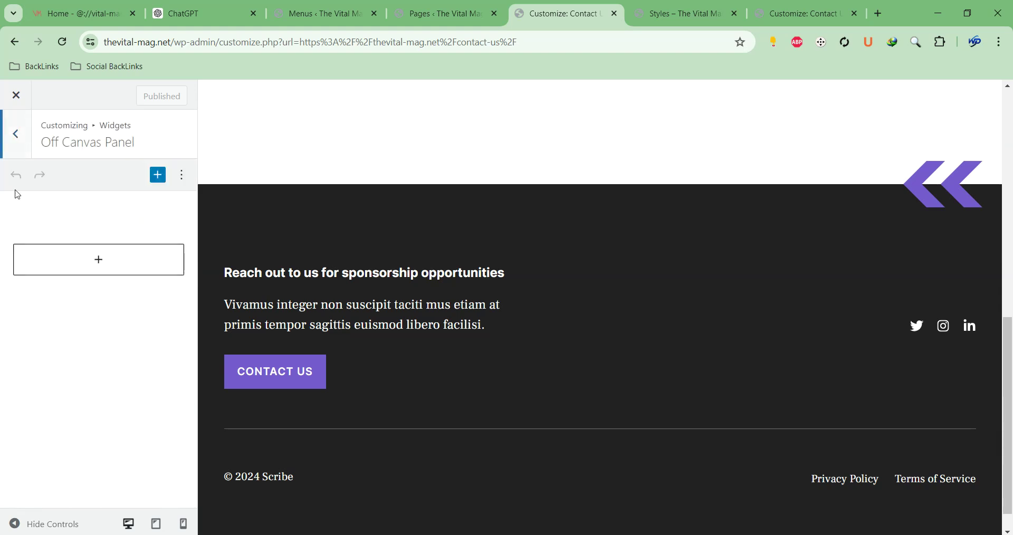
left_click(11, 153)
left_click(14, 139)
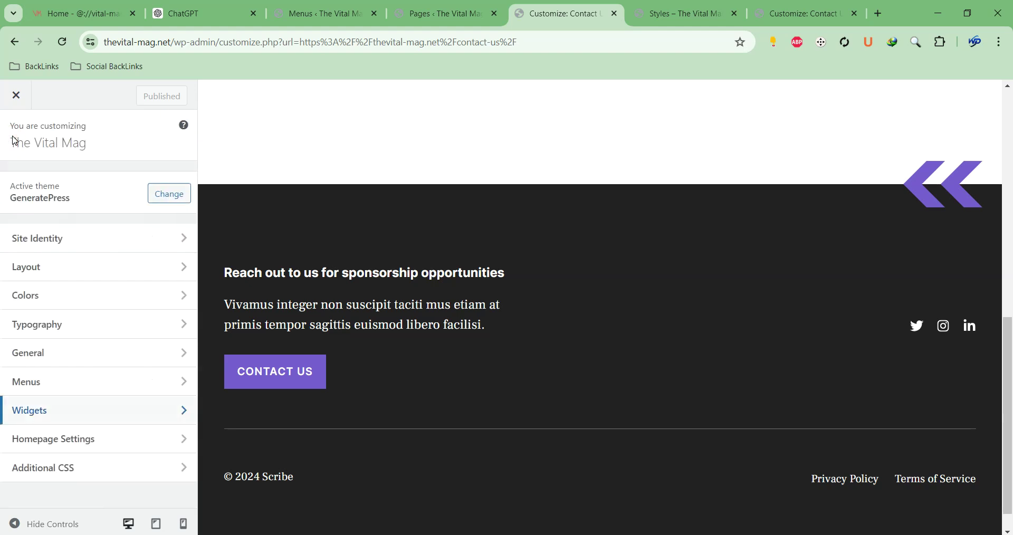
left_click(439, 14)
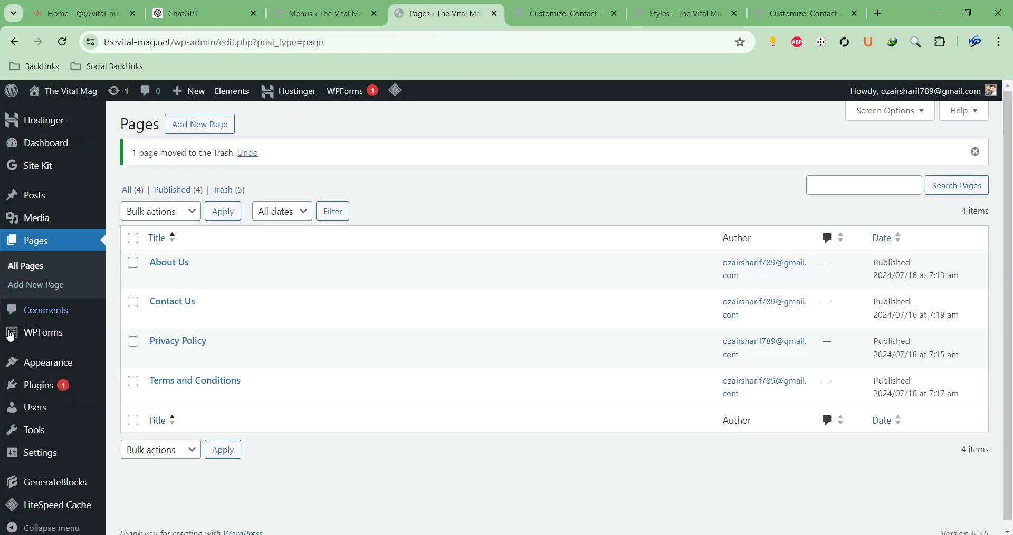
From Appearance > Elements, open the Site Footer editor in a new tab and close the Styles tab
mouse_move(33, 391)
mouse_move(32, 368)
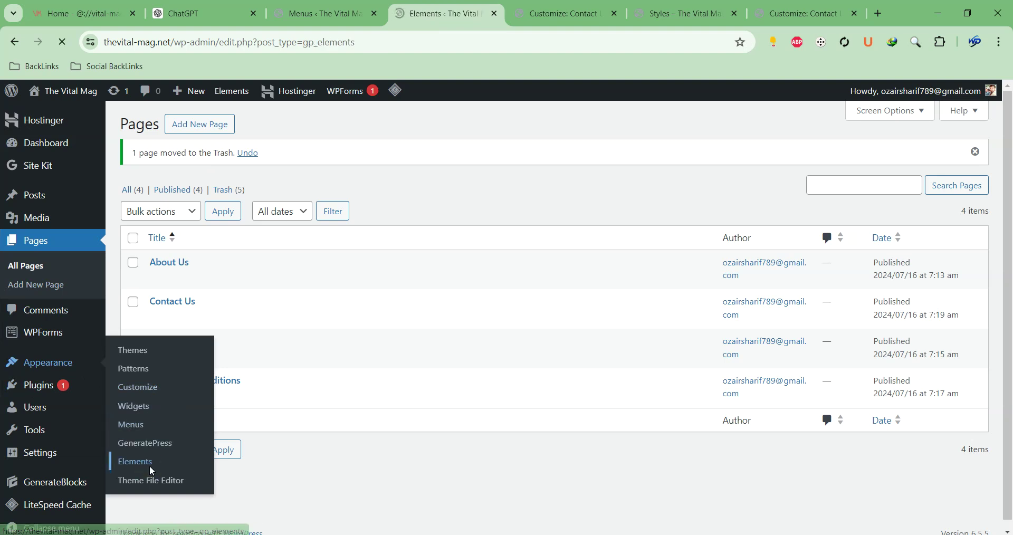
scroll(251, 248, "down", 4)
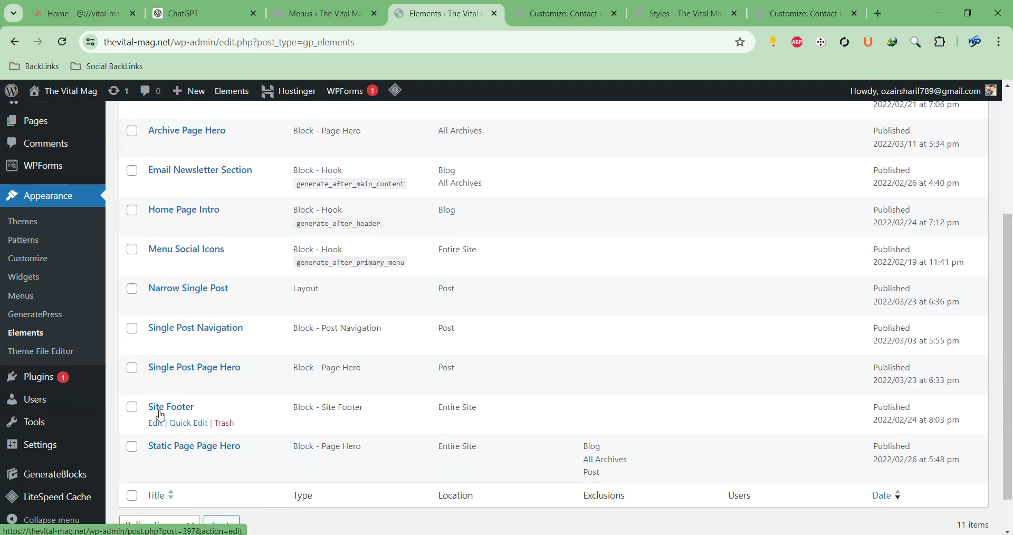
right_click(157, 425)
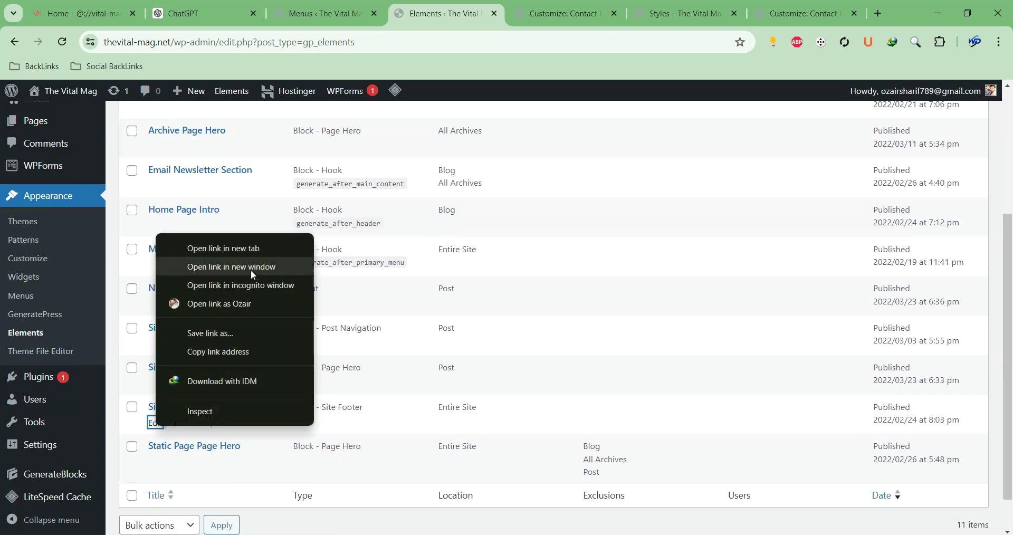
left_click(244, 249)
left_click(584, 21)
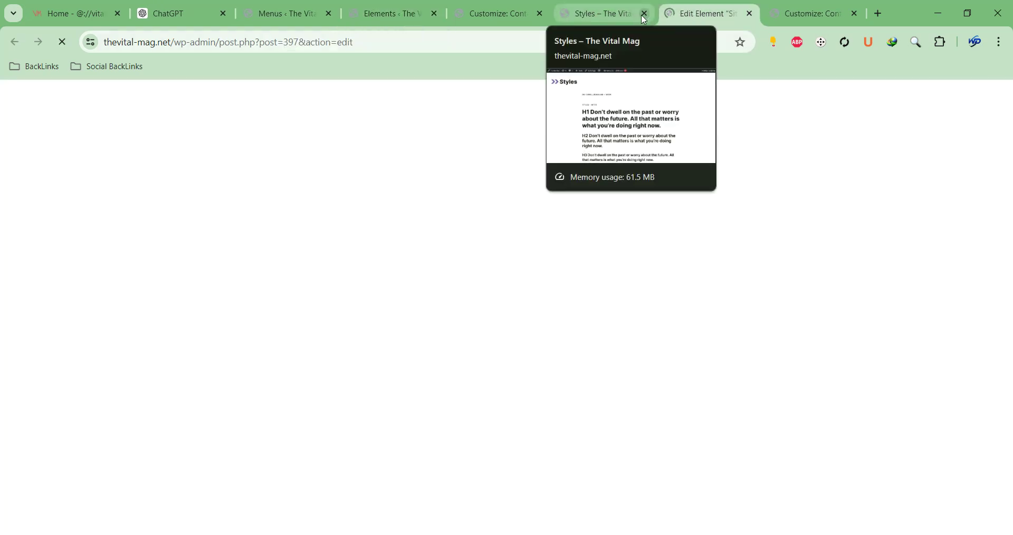
left_click(647, 13)
left_click(393, 14)
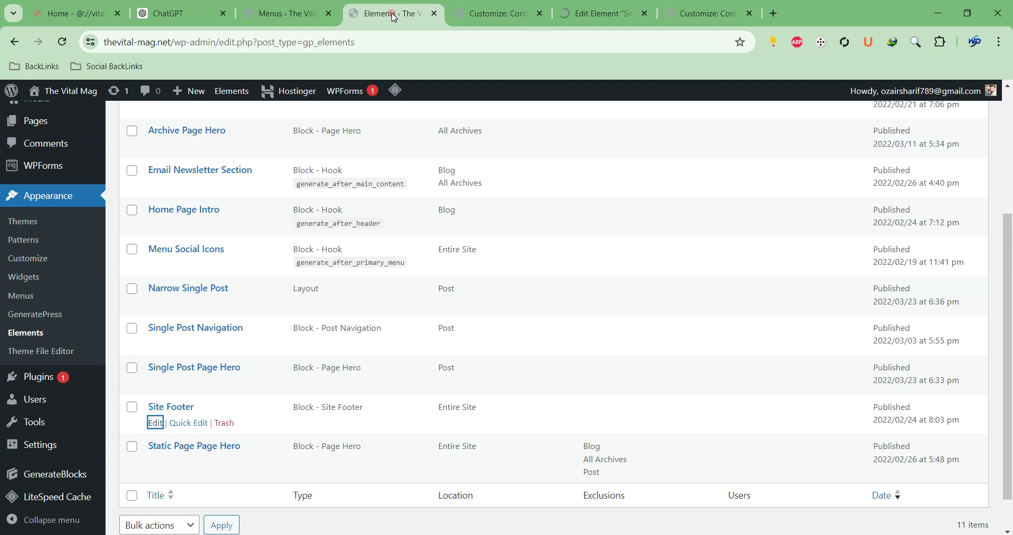
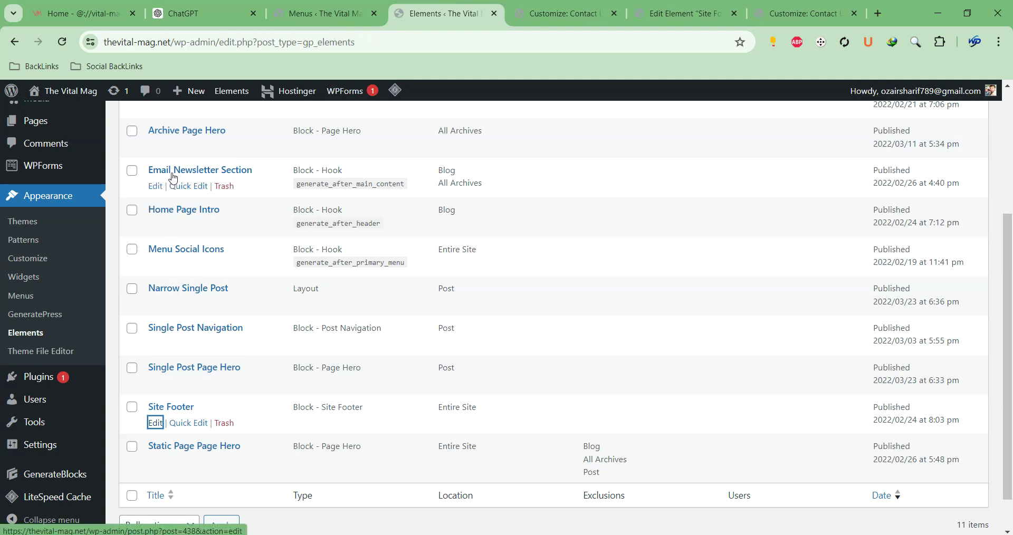
Scroll the Elements list, glance at the Contact Us customizer preview, then return to the Site Footer editor
scroll(228, 172, "up", 3)
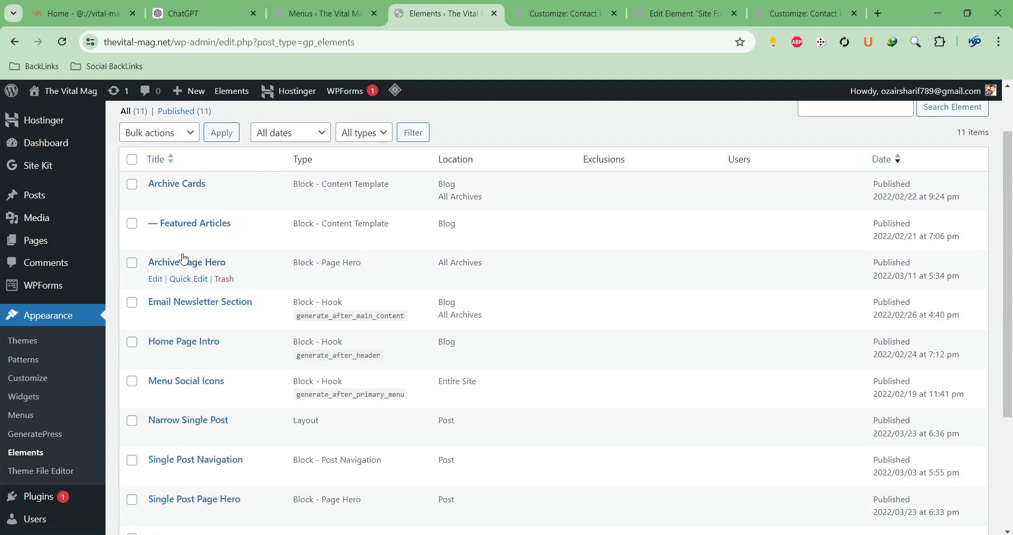
scroll(187, 194, "down", 5)
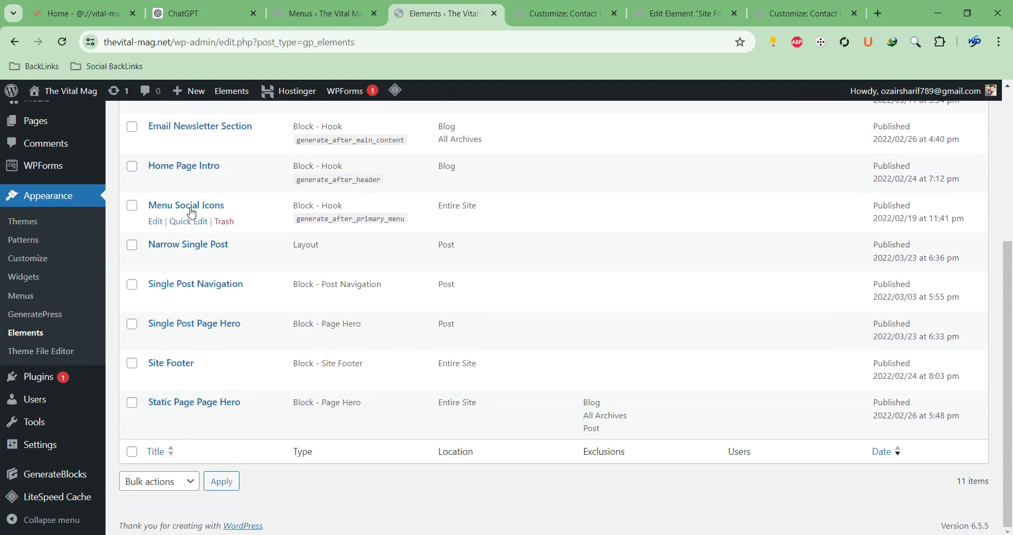
scroll(193, 210, "up", 2)
scroll(193, 210, "up", 3)
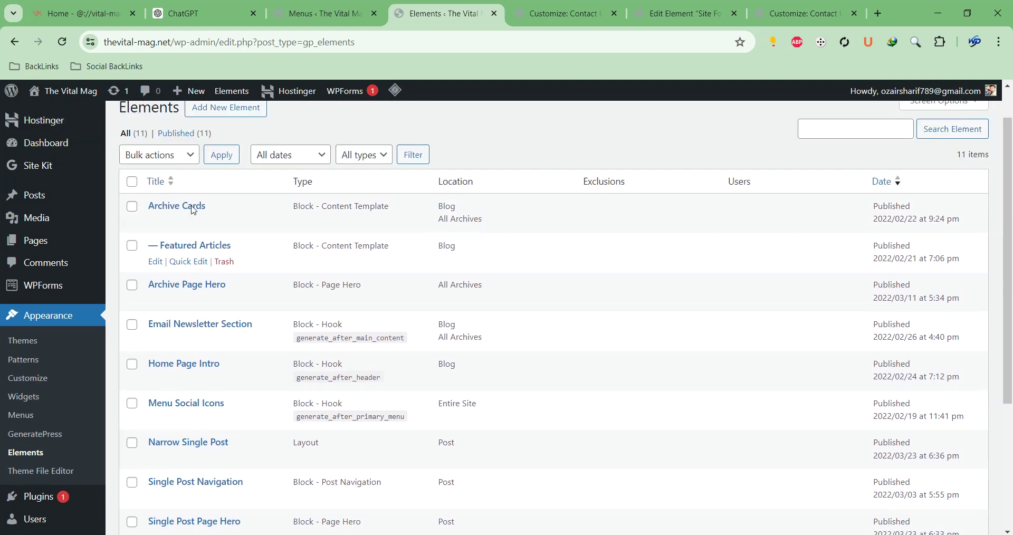
left_click(562, 10)
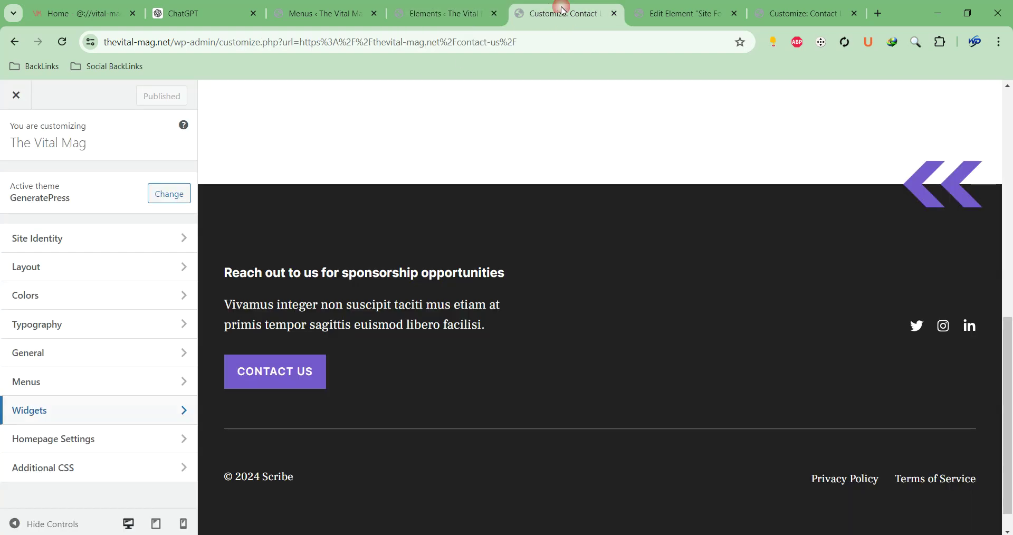
left_click(676, 14)
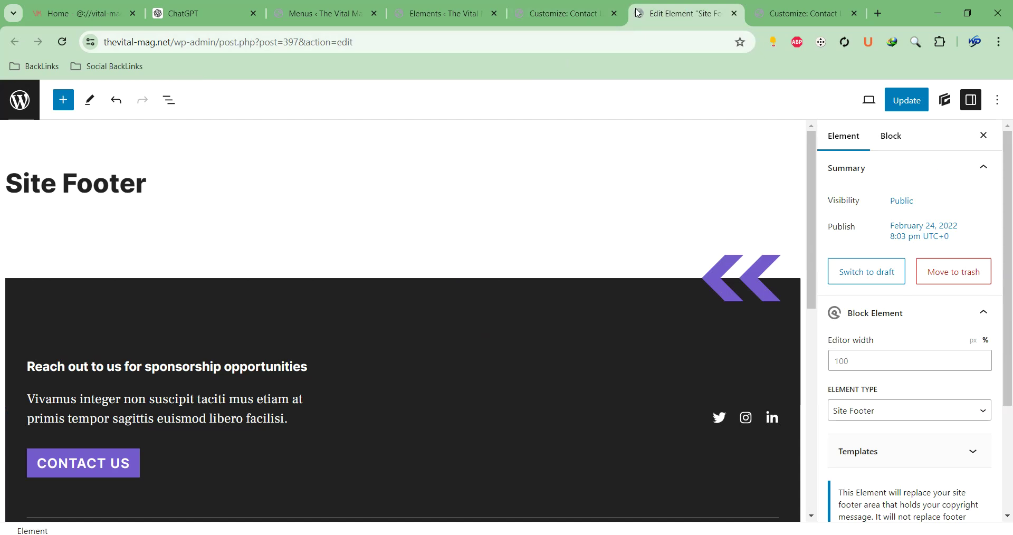
Close the duplicate Customize preview and inspect the footer heading, Contact Us button and chevron graphic
left_click(615, 14)
left_click(203, 372)
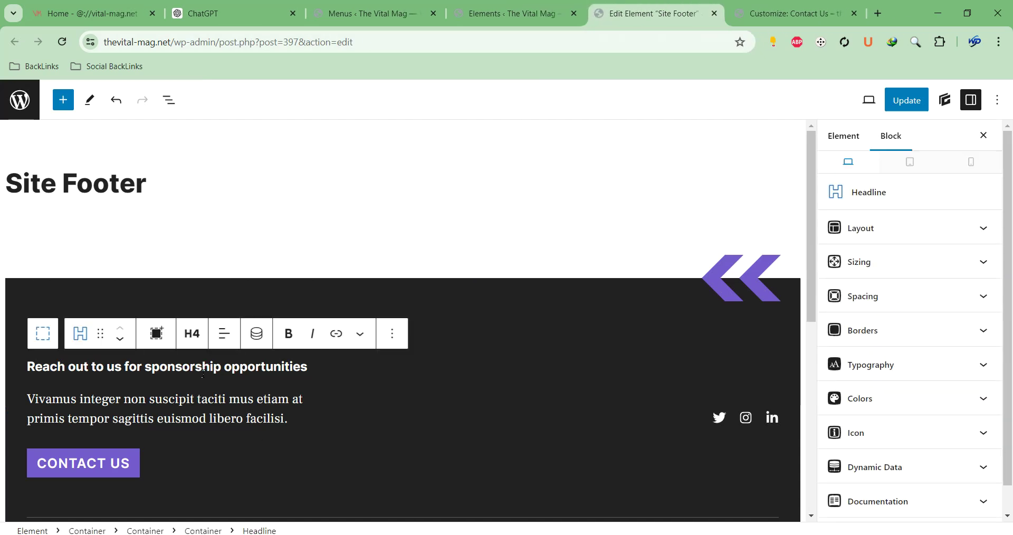
scroll(121, 413, "down", 3)
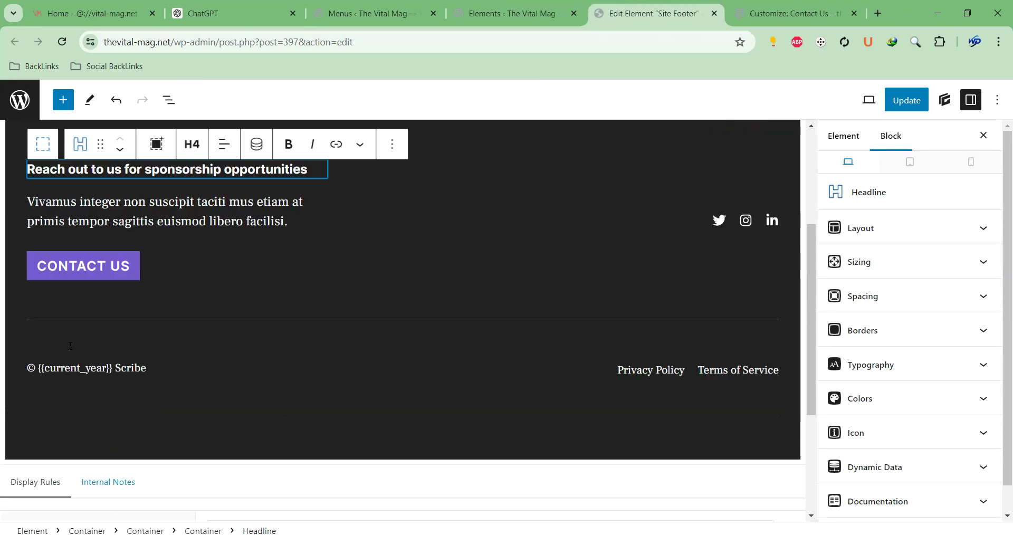
left_click(64, 277)
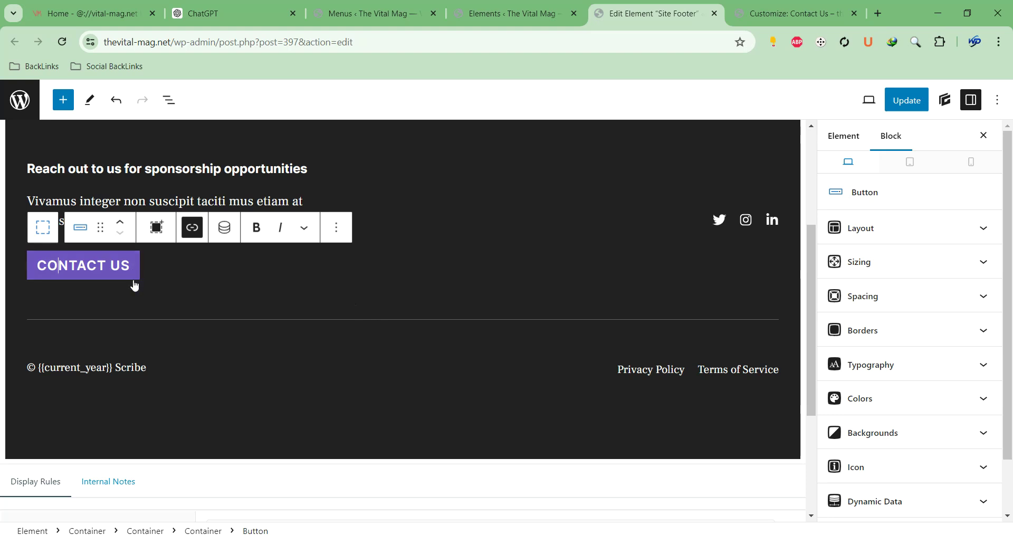
scroll(457, 201, "up", 3)
left_click(735, 202)
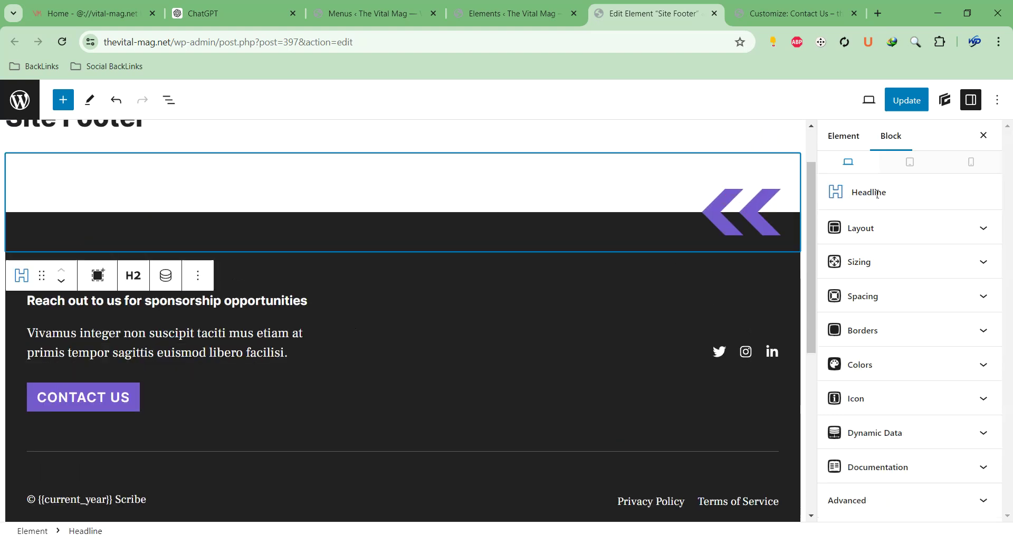
left_click(844, 138)
left_click(891, 138)
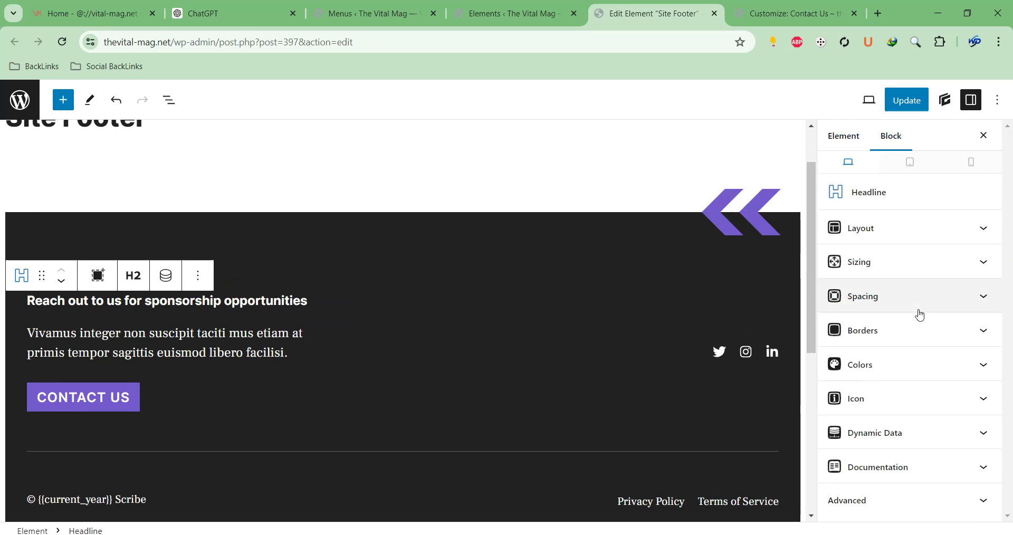
Review the chevron block's layout settings, then deselect it
left_click(909, 228)
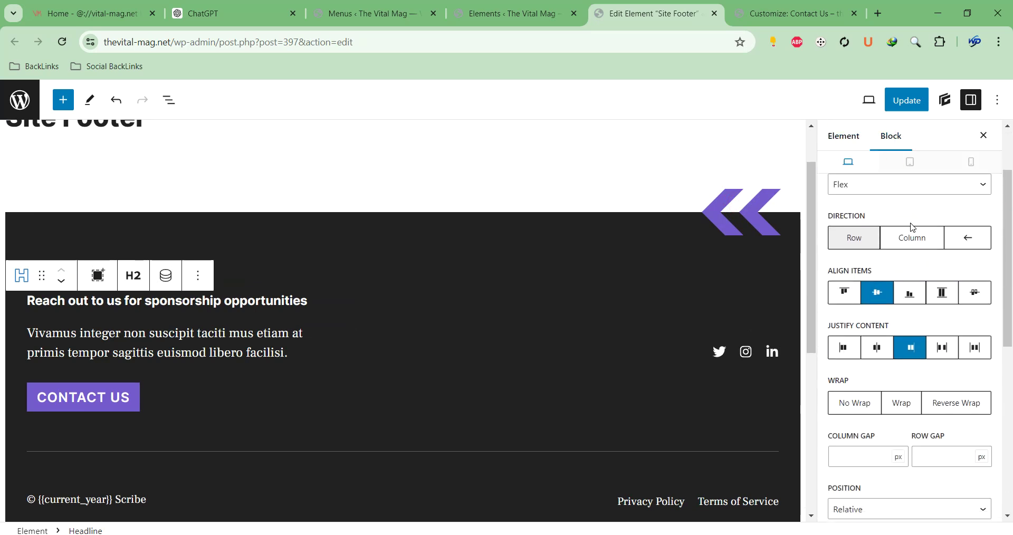
scroll(908, 221, "up", 2)
left_click(762, 210)
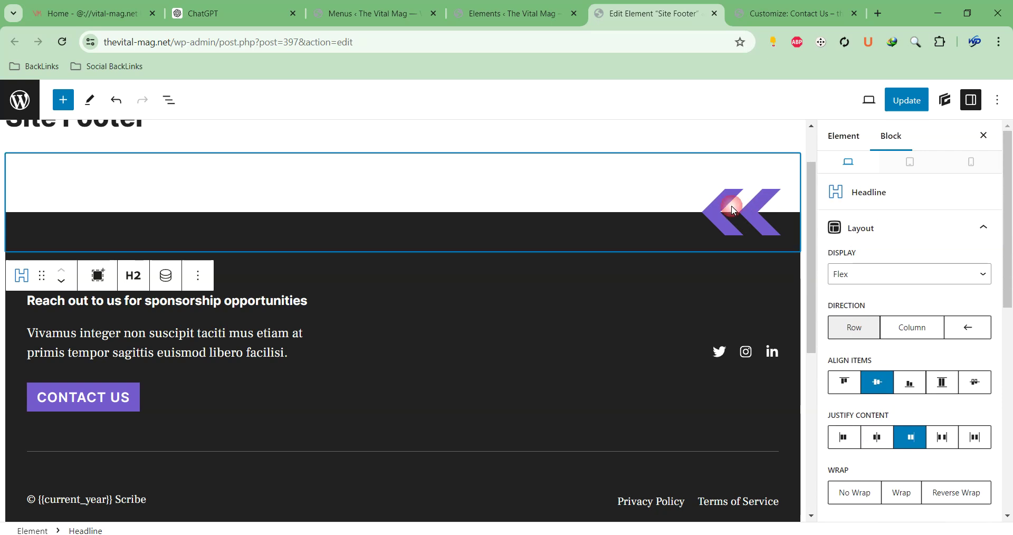
scroll(498, 396, "down", 6)
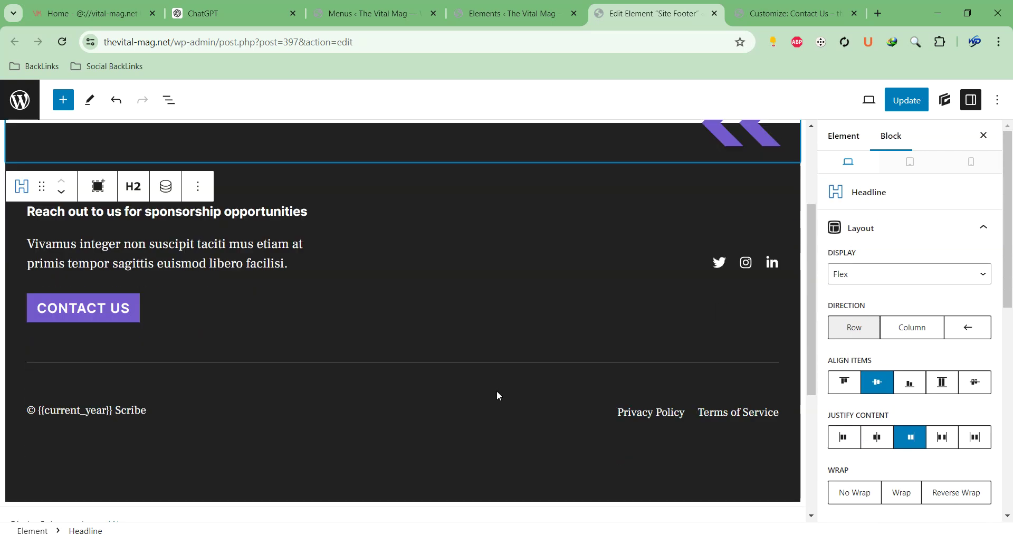
scroll(739, 407, "up", 6)
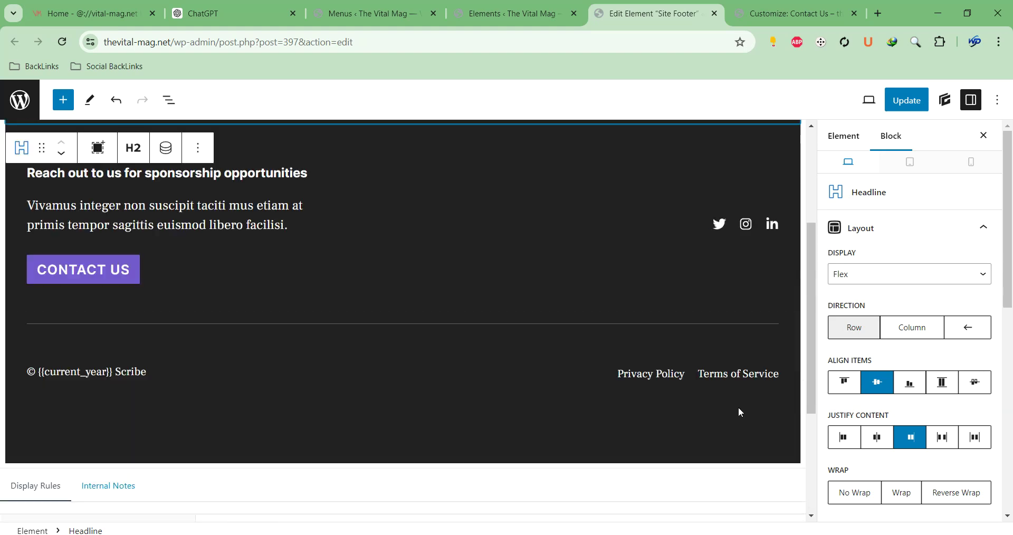
left_click(454, 179)
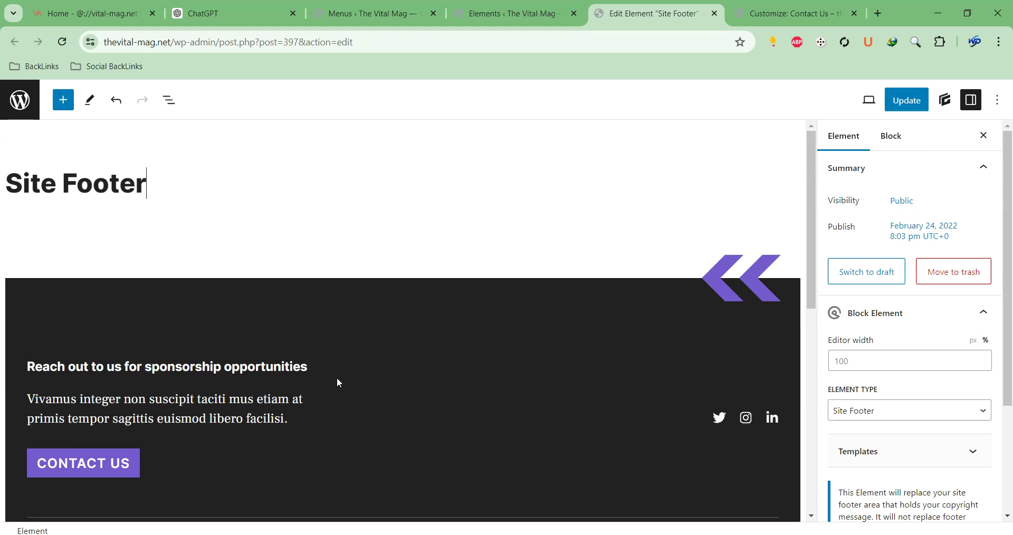
Select the footer intro text, its container, and the heading with paragraph, then return to Elements
scroll(338, 383, "down", 1)
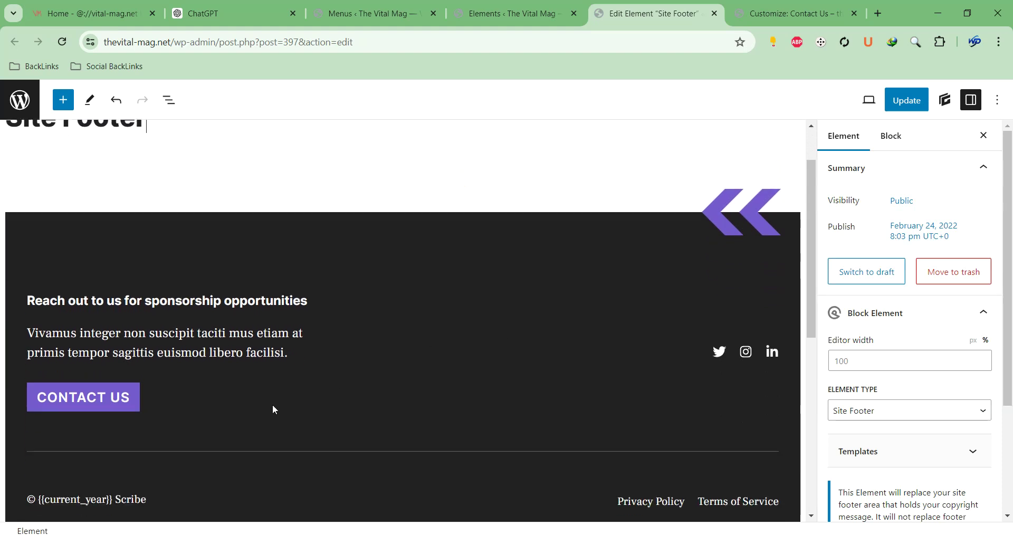
triple_click(181, 340)
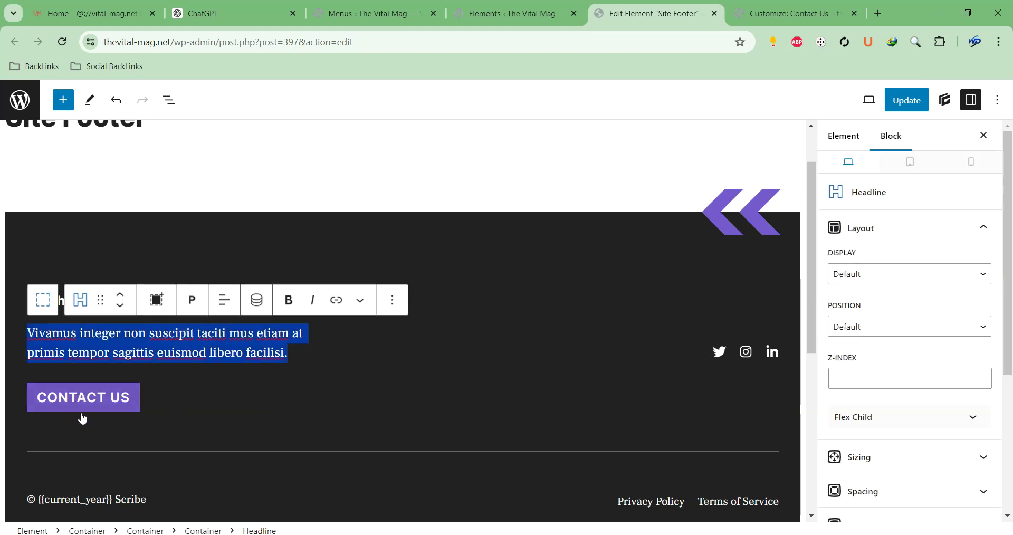
left_click(139, 336)
left_click(419, 341)
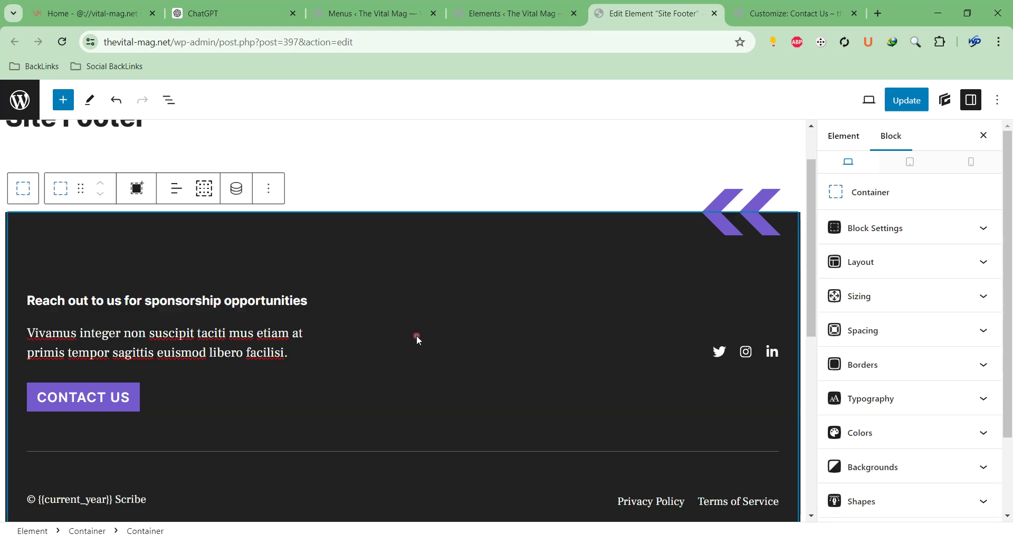
left_click_drag(30, 298, 271, 342)
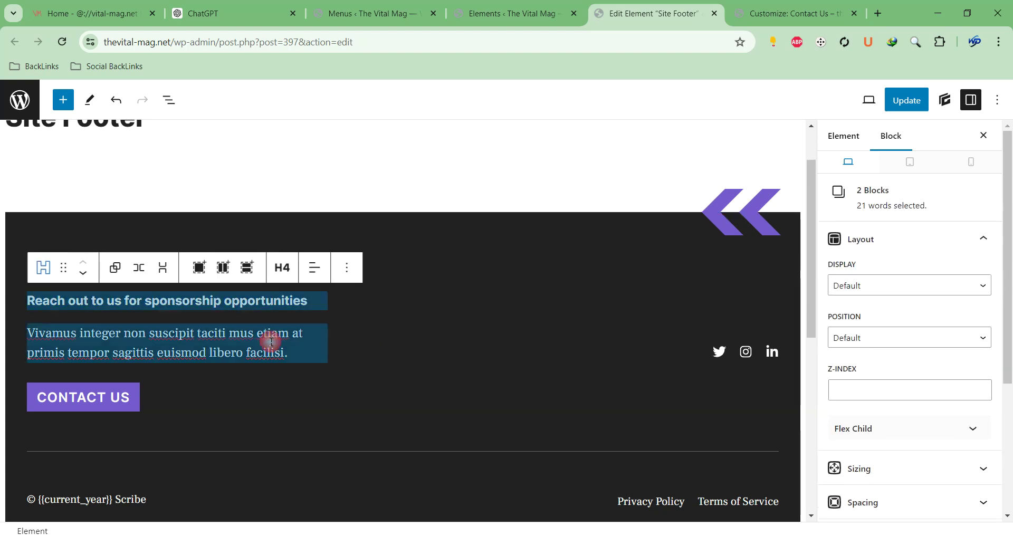
left_click(504, 13)
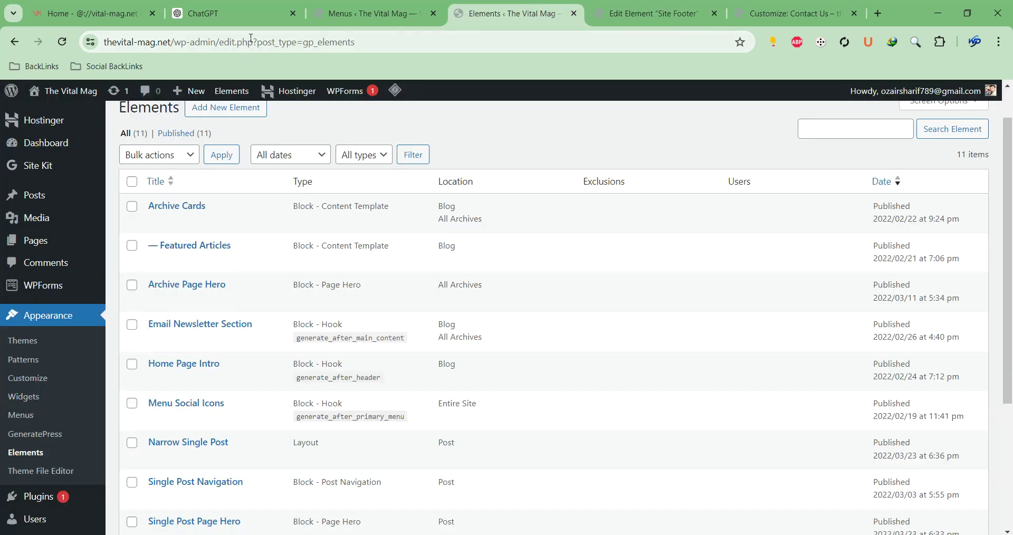
Select the 'Welcome to The Vital Mag' paragraph in ChatGPT to copy it, then head back to WordPress
left_click(237, 13)
scroll(460, 280, "up", 5)
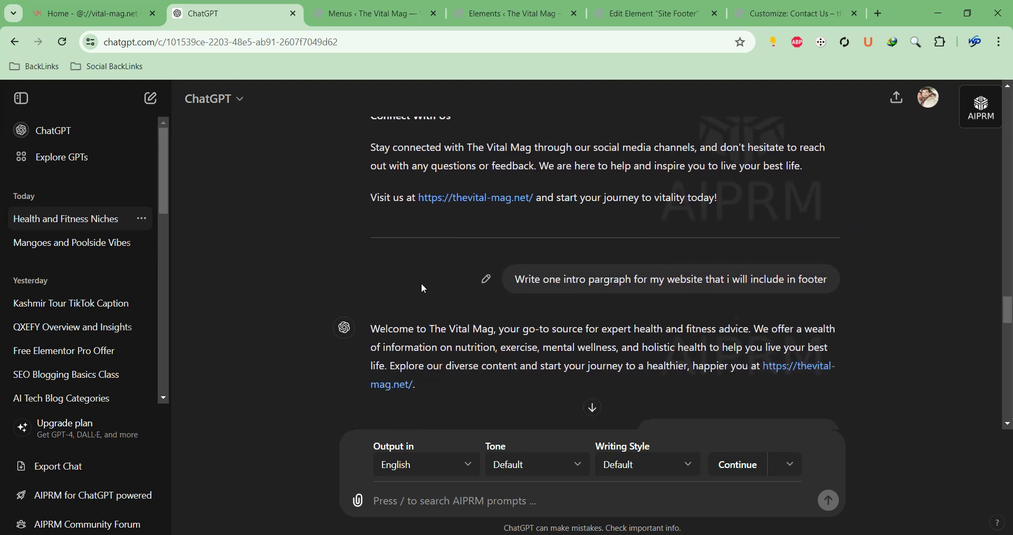
left_click_drag(370, 328, 682, 378)
key("ctrl+c")
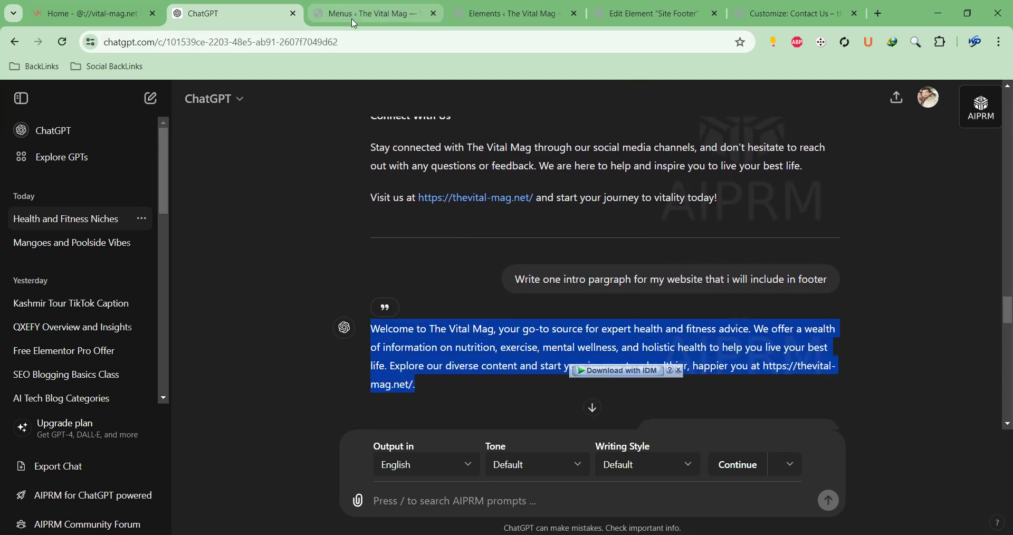
left_click(354, 24)
left_click(497, 10)
Replace the footer's placeholder intro text with the pasted Vital Mag welcome paragraph
left_click(629, 23)
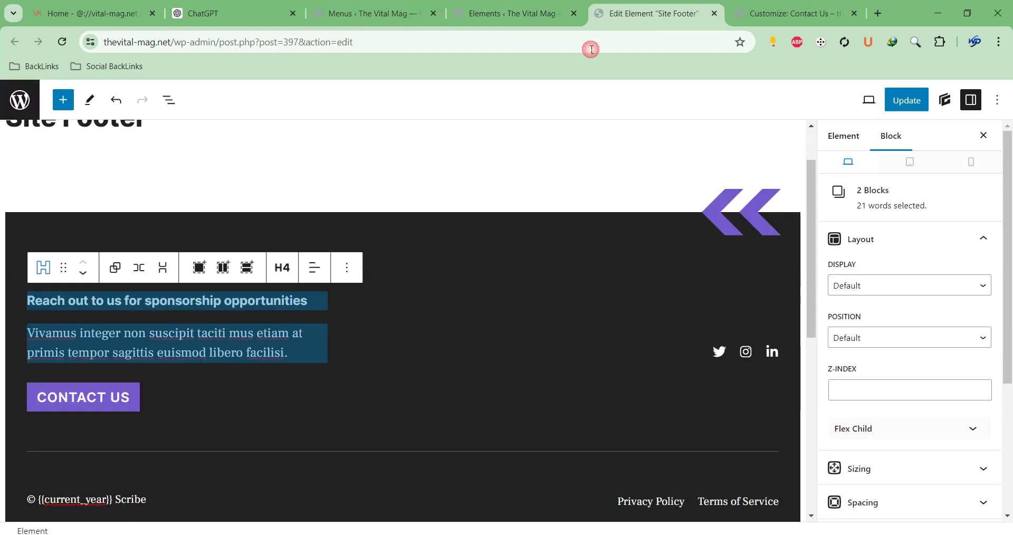
left_click(81, 323)
triple_click(221, 342)
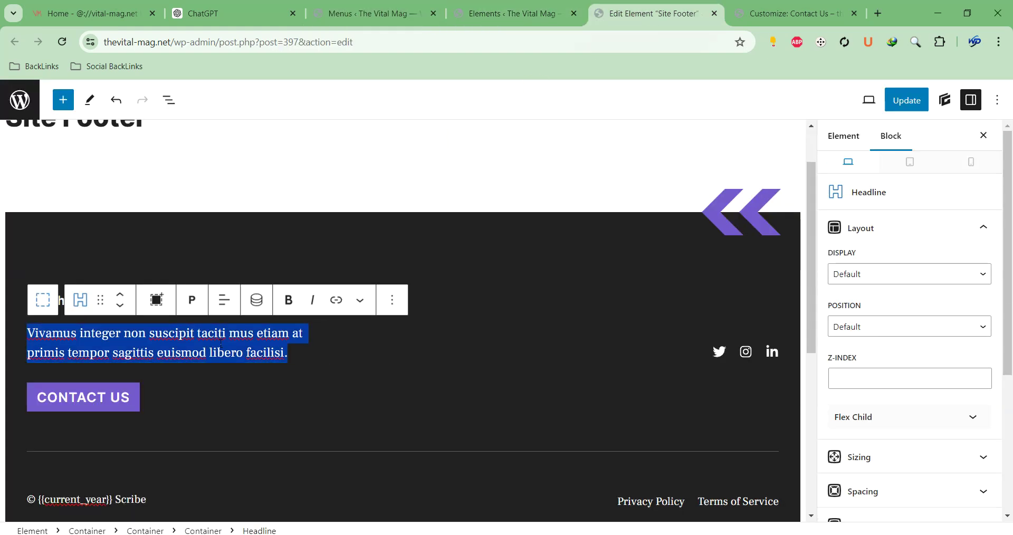
key("ctrl+v")
left_click(272, 235)
Clear all text from the sponsorship heading above the welcome paragraph
left_click(403, 230)
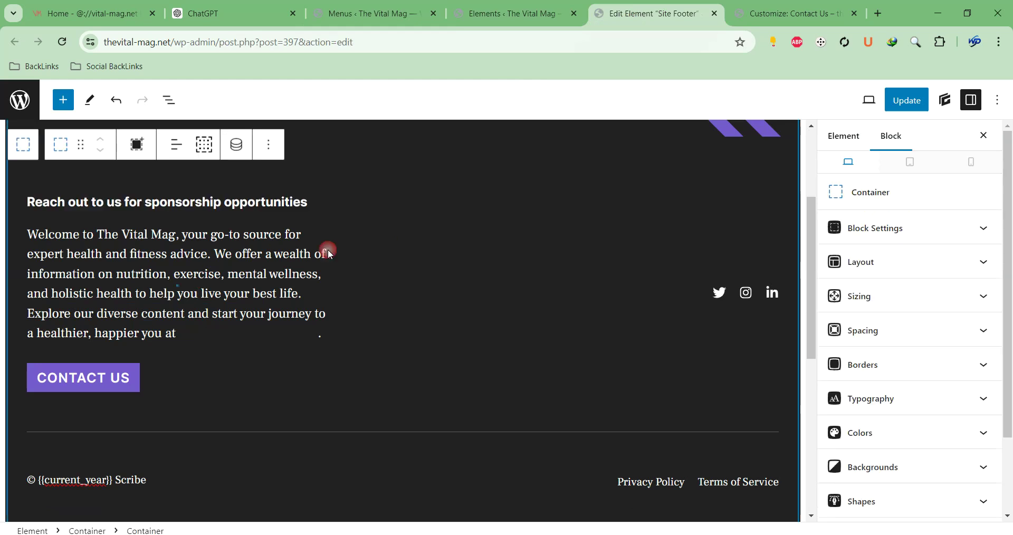
left_click(118, 206)
triple_click(119, 206)
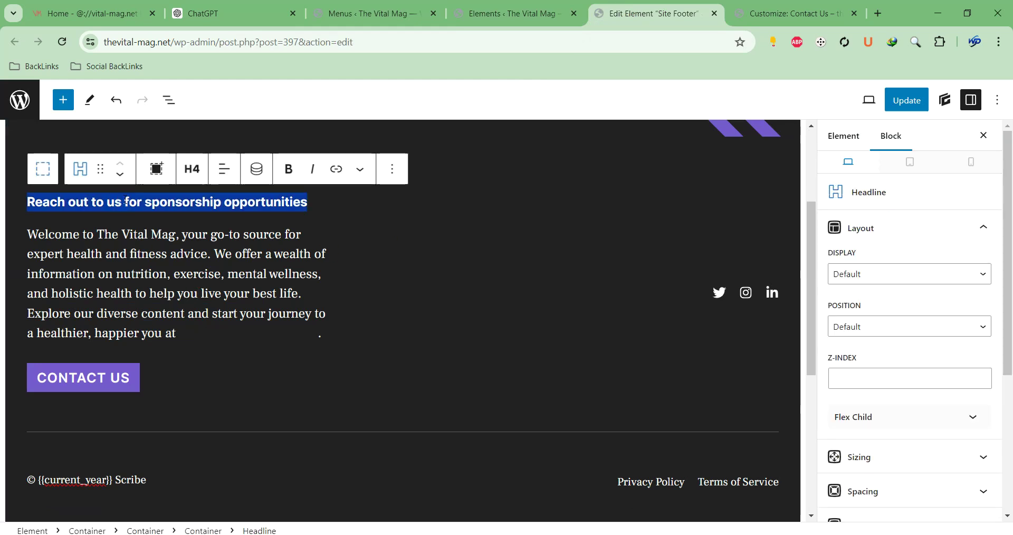
key("BackSpace")
key("Down")
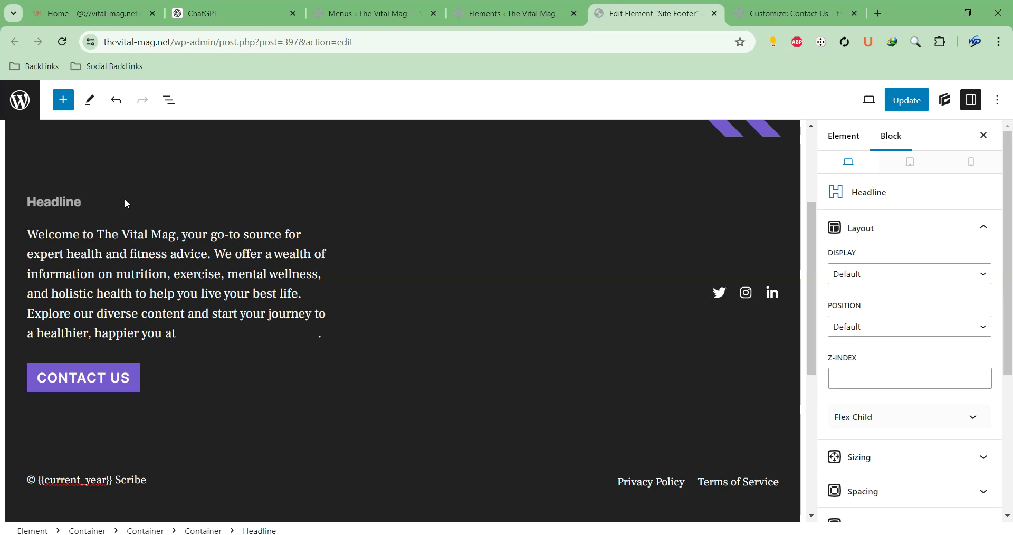
scroll(22, 201, "up", 3)
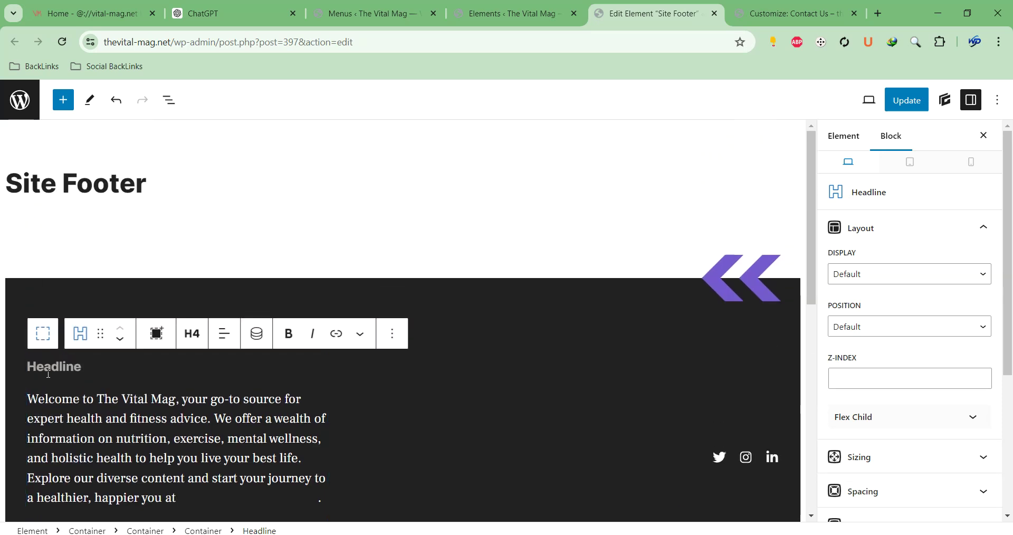
Remove the now-empty heading block from the footer
left_click(29, 395)
left_click(298, 343)
left_click(391, 335)
scroll(417, 276, "down", 2)
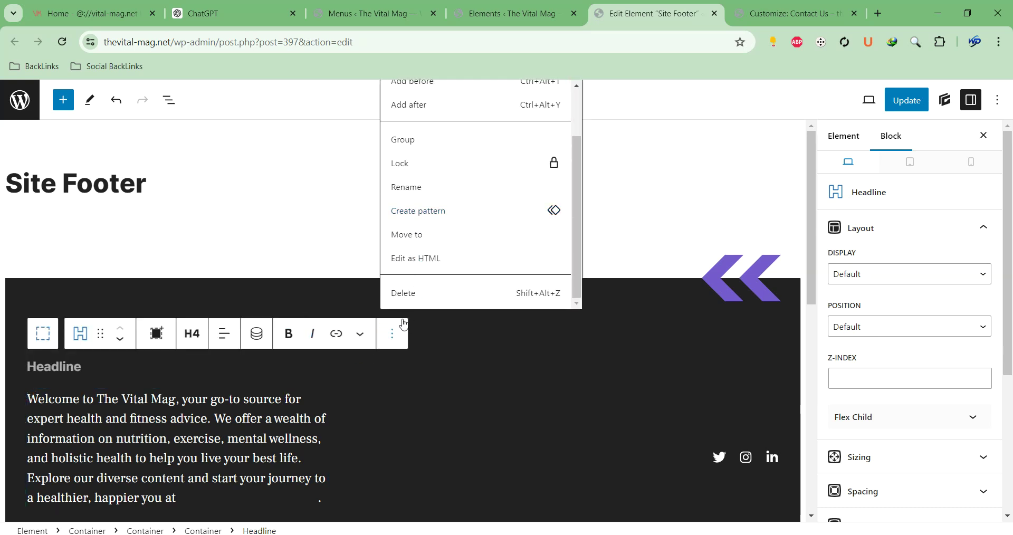
left_click(410, 297)
Inspect the CONTACT US button, the welcome text and their surrounding footer containers
scroll(330, 440, "down", 4)
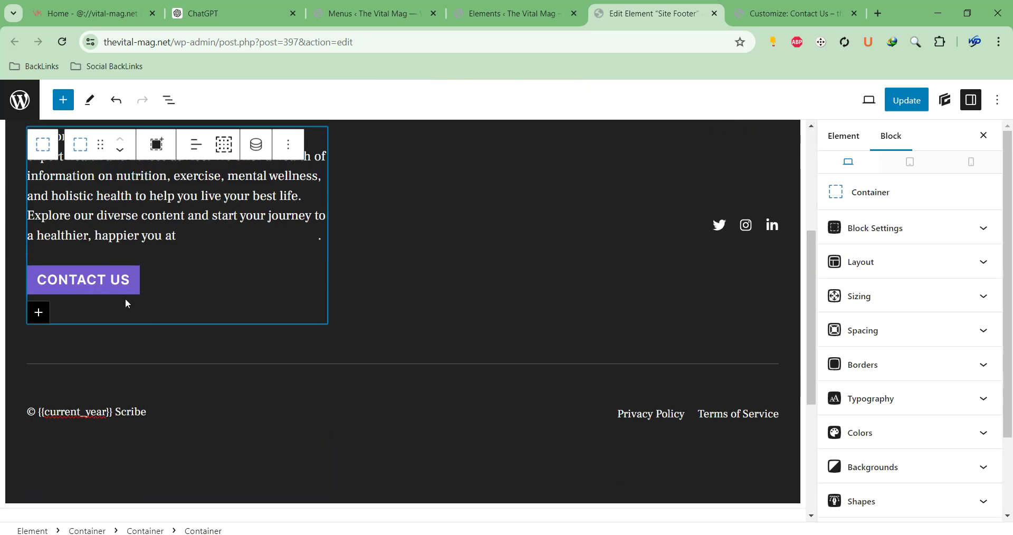
left_click(128, 292)
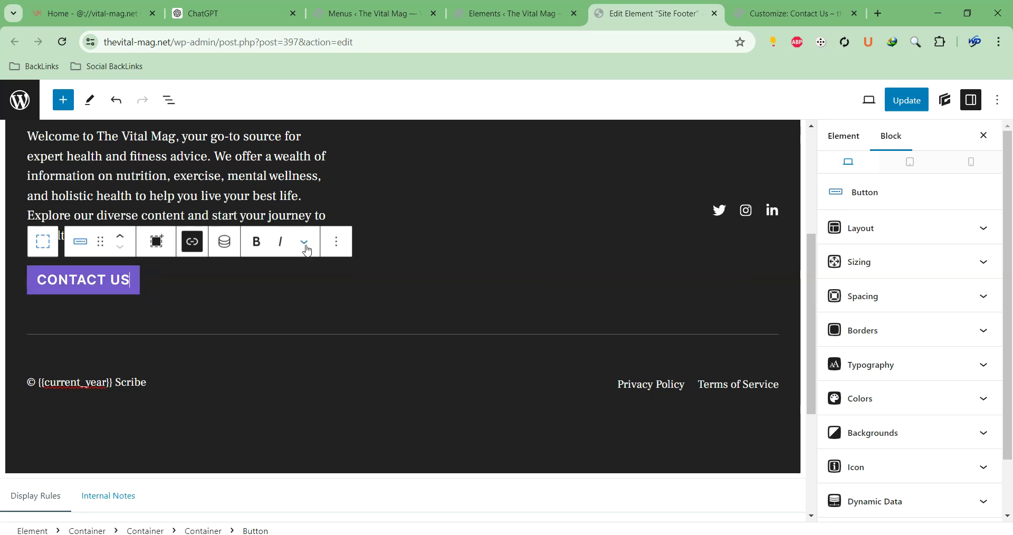
left_click(389, 198)
scroll(276, 183, "up", 3)
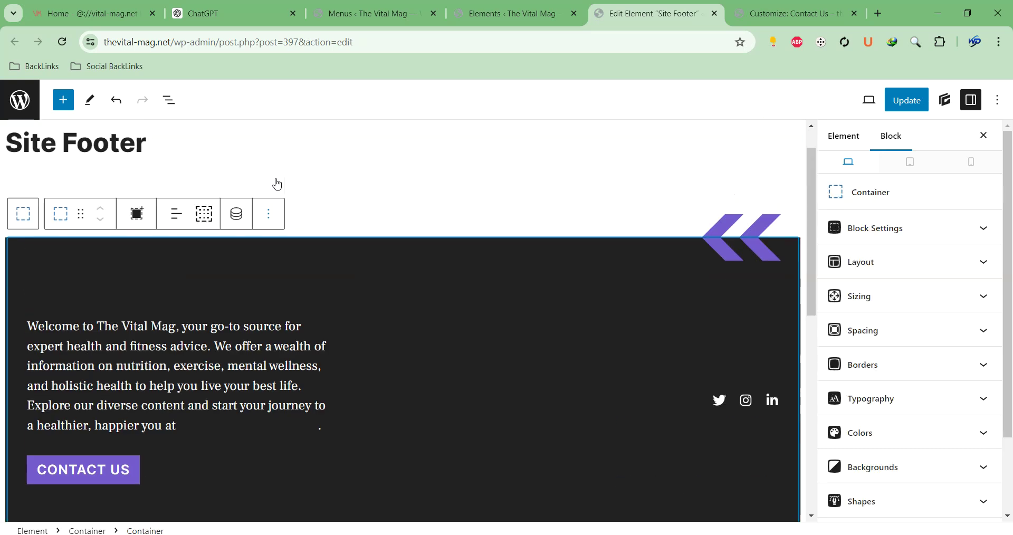
left_click(223, 319)
left_click(438, 340)
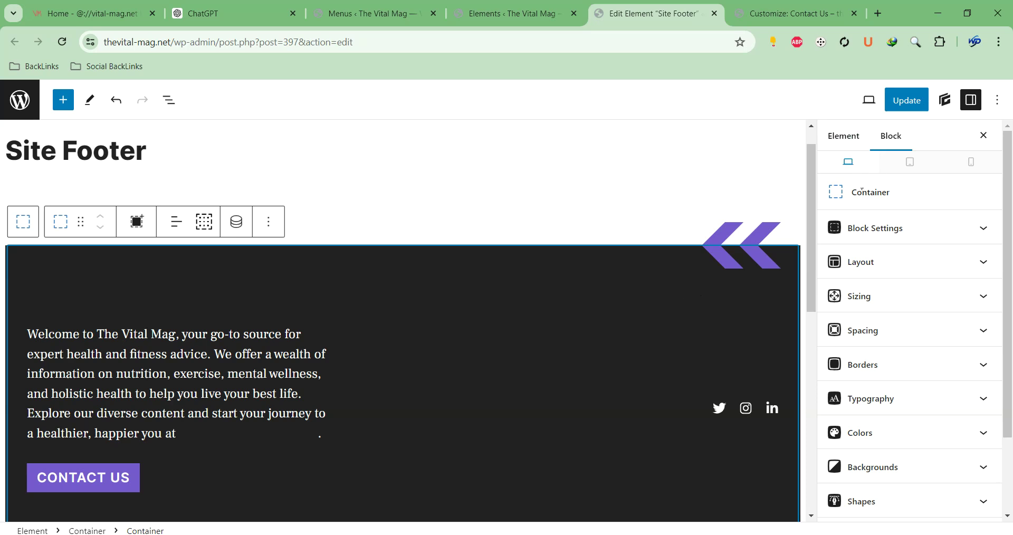
right_click(385, 185)
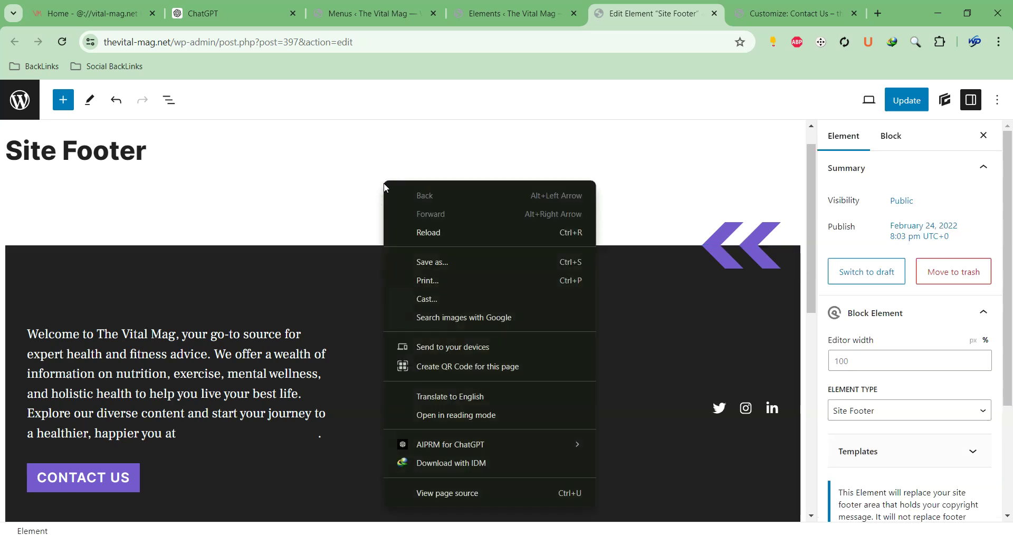
right_click(300, 261)
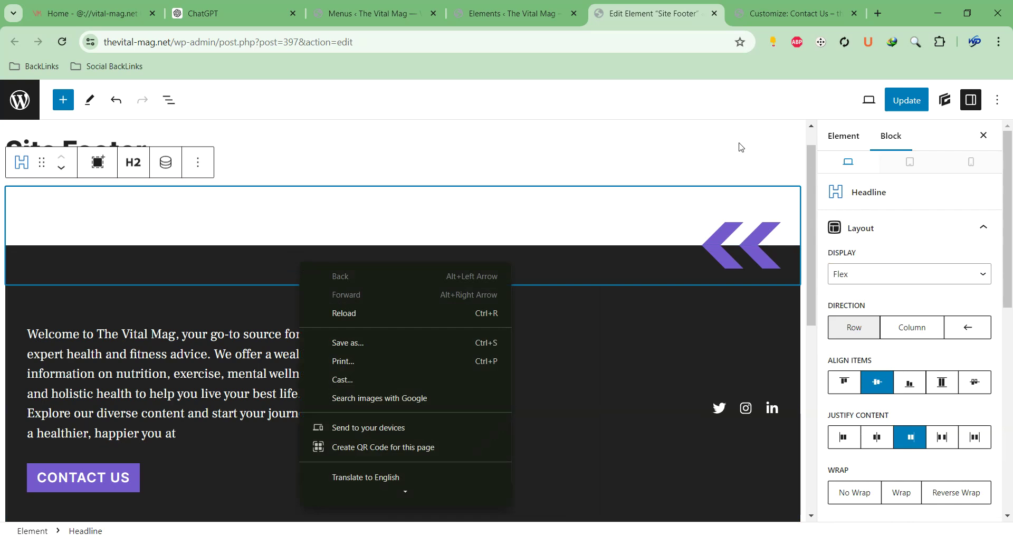
left_click(685, 168)
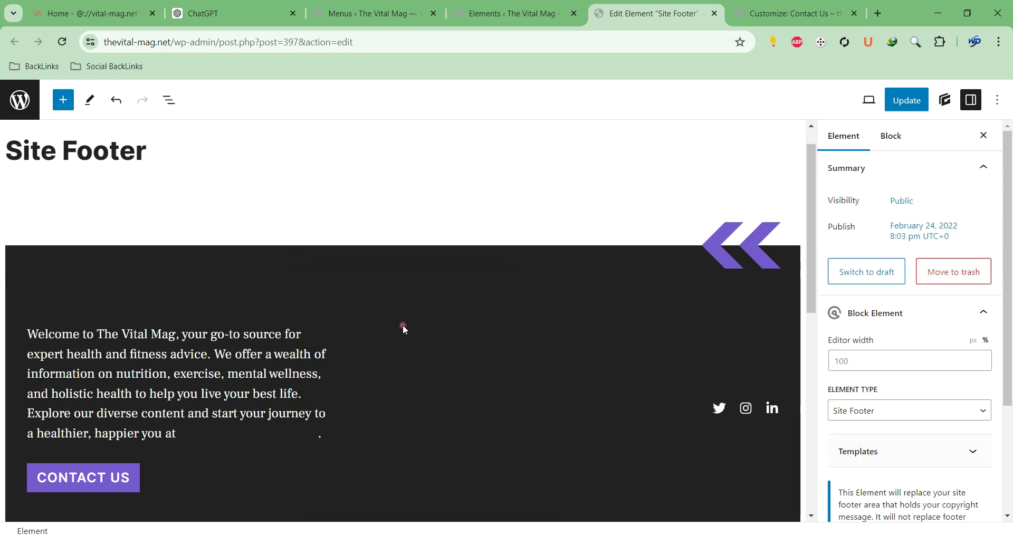
left_click(600, 321)
Close the GenerateBlocks panel and show the List View outline of the footer blocks
left_click(944, 100)
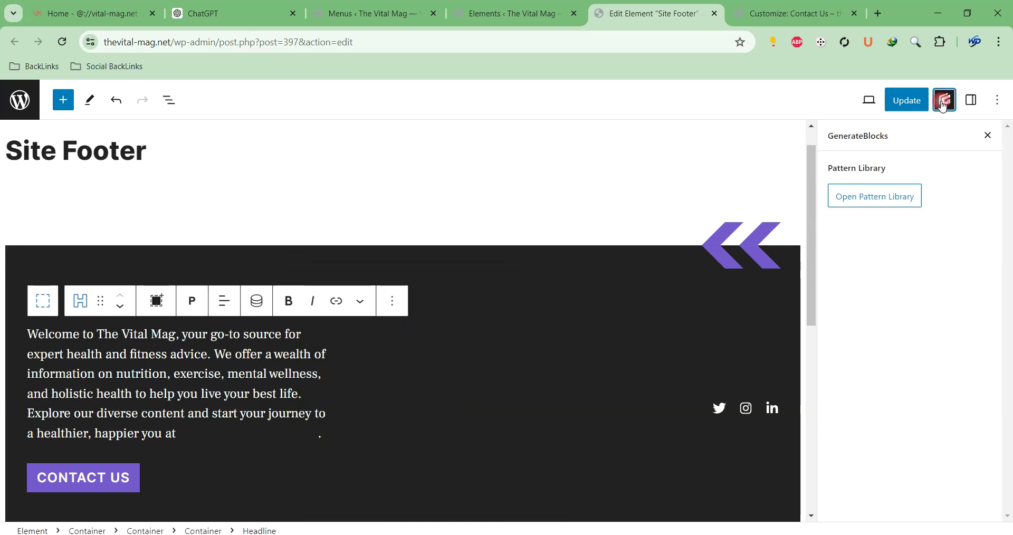
left_click(944, 102)
left_click(944, 102)
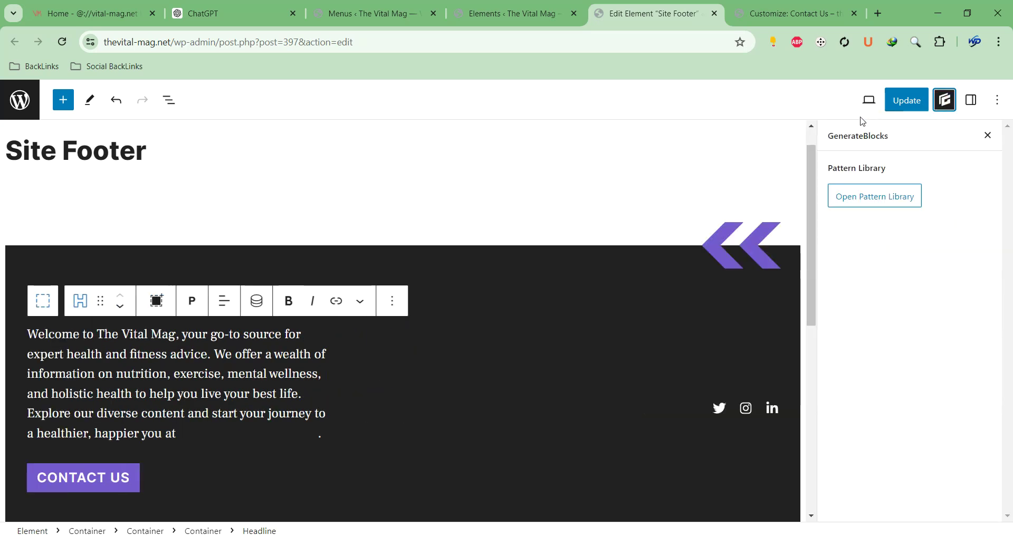
left_click(986, 137)
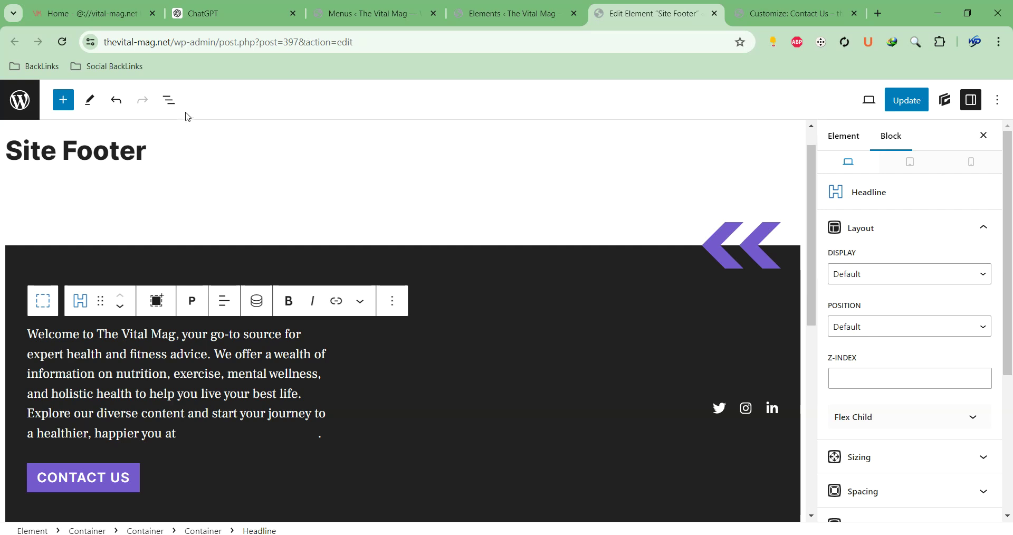
left_click(169, 99)
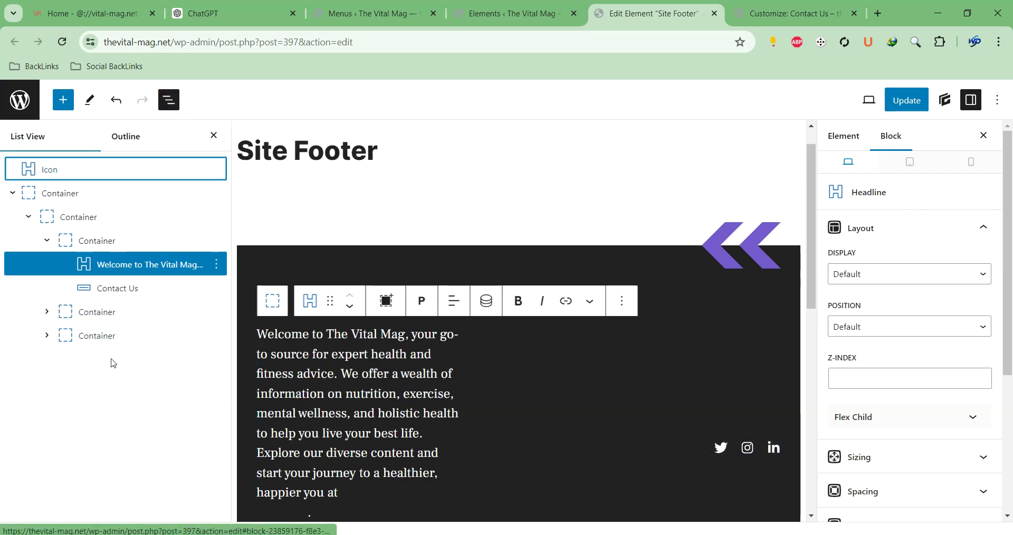
Inspect the welcome-text container with its paragraph and Contact Us button in List View
left_click(104, 217)
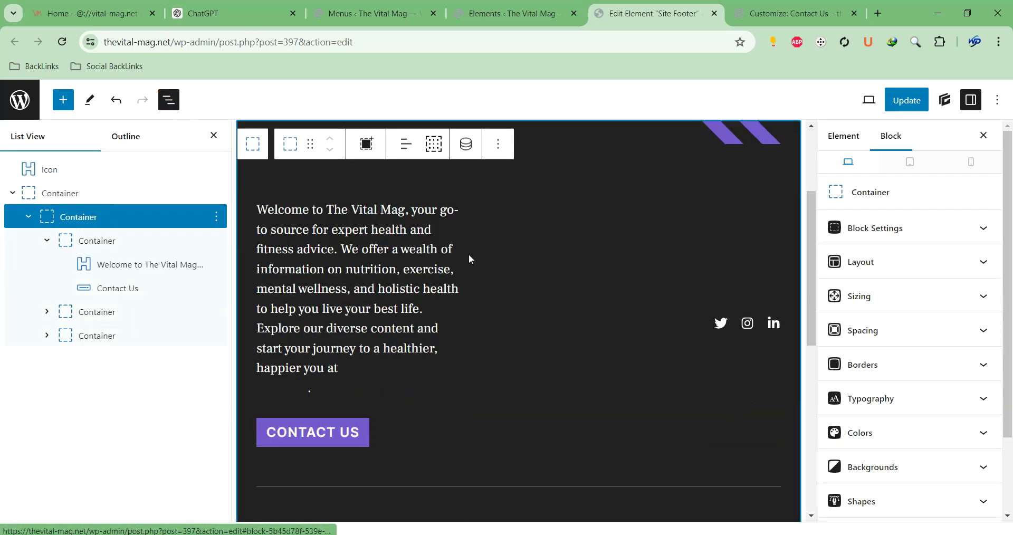
left_click(128, 241)
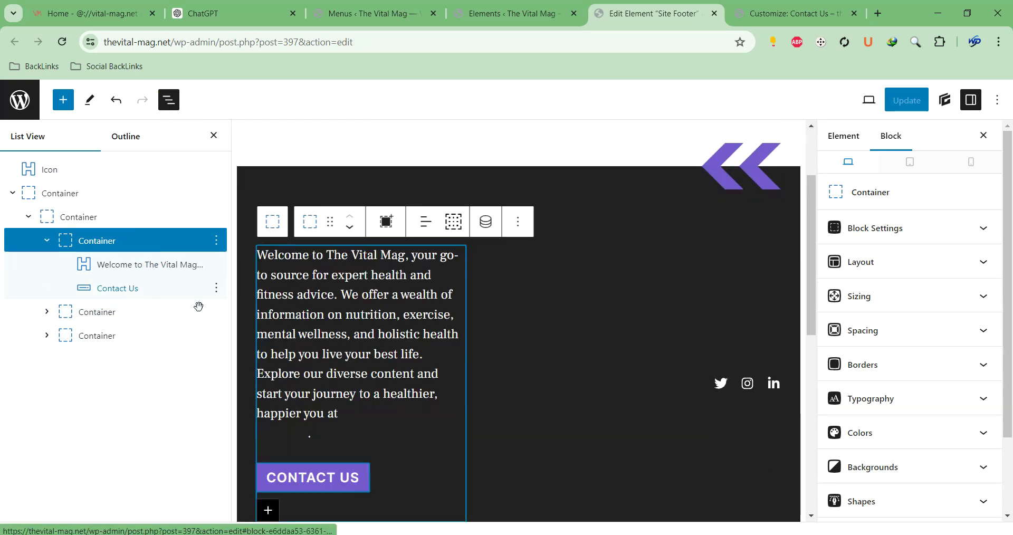
left_click(112, 267)
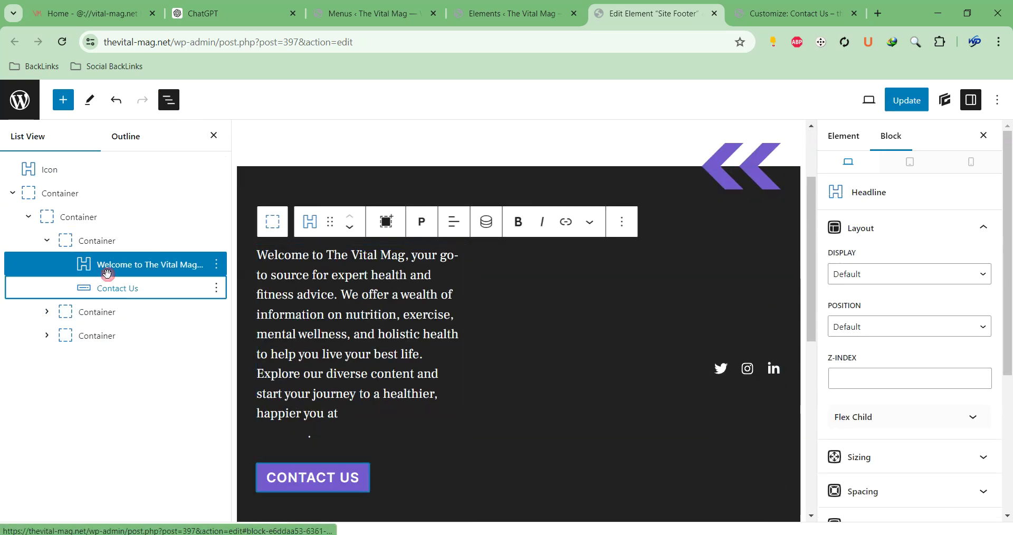
left_click(107, 280)
left_click(99, 217)
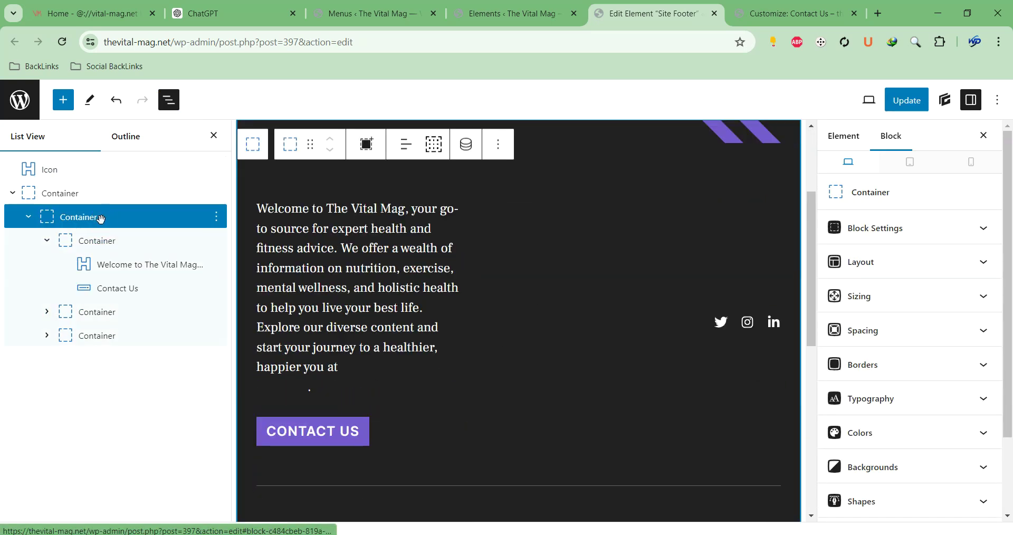
left_click(48, 242)
Inspect the social icons and Privacy Policy/Terms copyright containers in List View
left_click(97, 265)
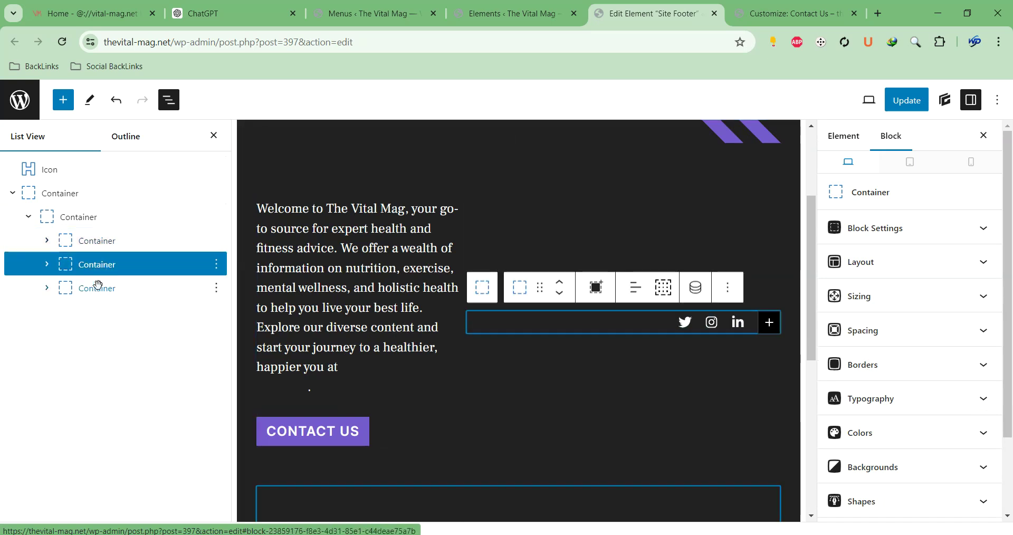
left_click(97, 288)
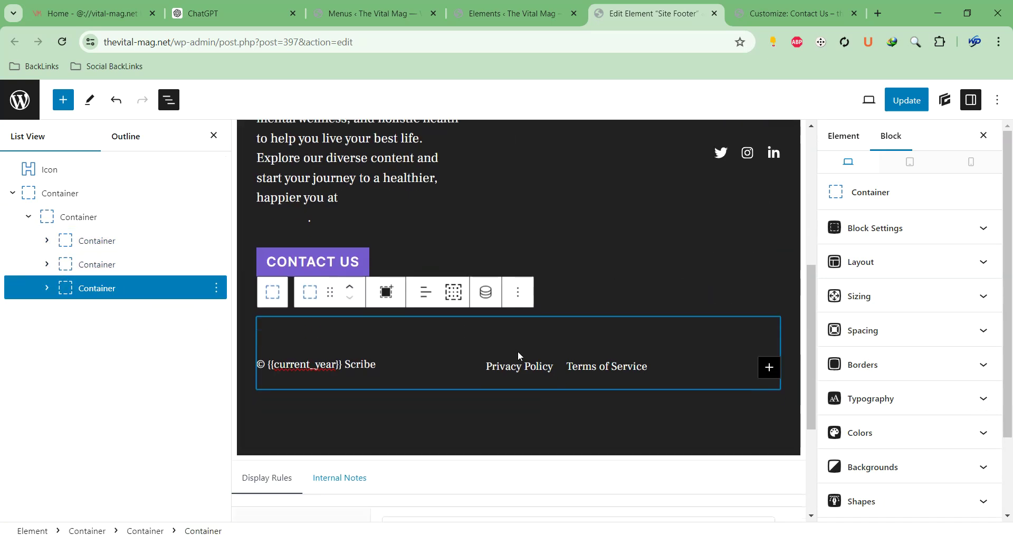
scroll(555, 366, "up", 3)
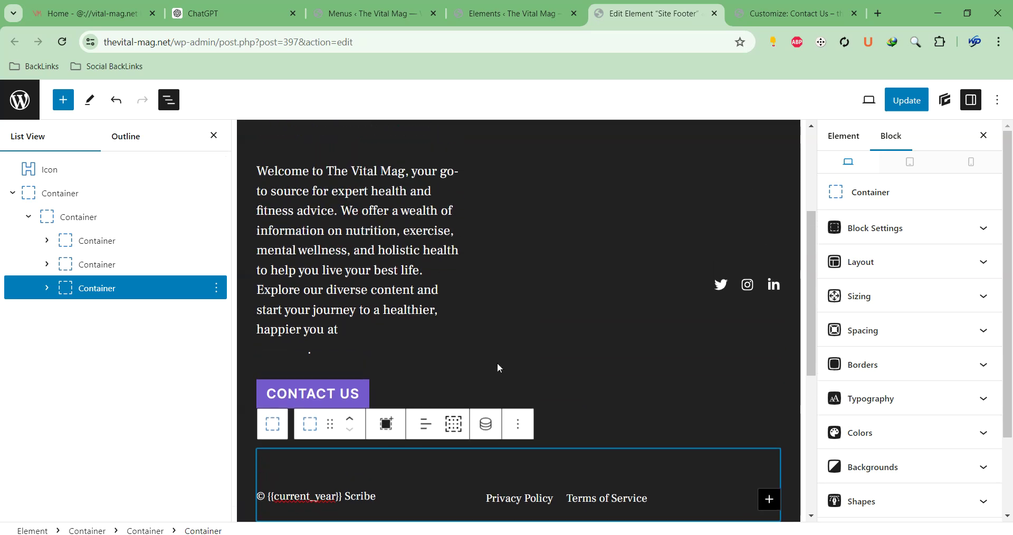
left_click(152, 258)
left_click(150, 241)
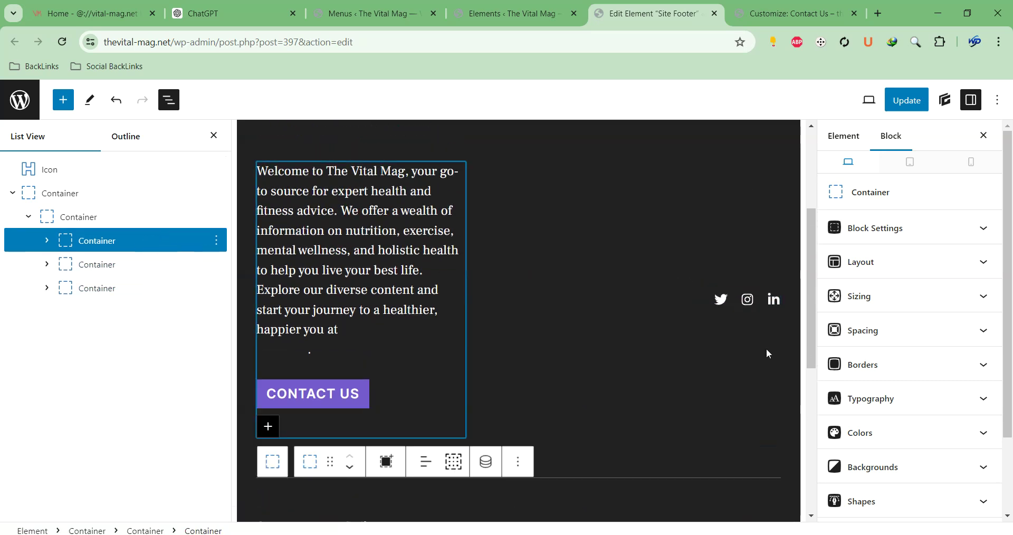
scroll(650, 330, "up", 3)
left_click(92, 264)
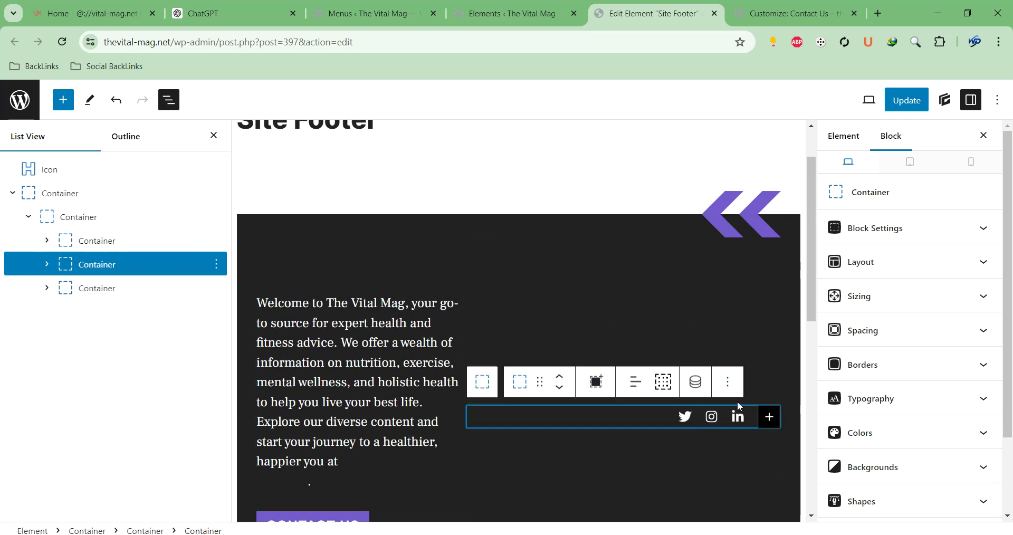
Delete the Twitter and Instagram Icon blocks from the footer's social icons container
left_click(737, 418)
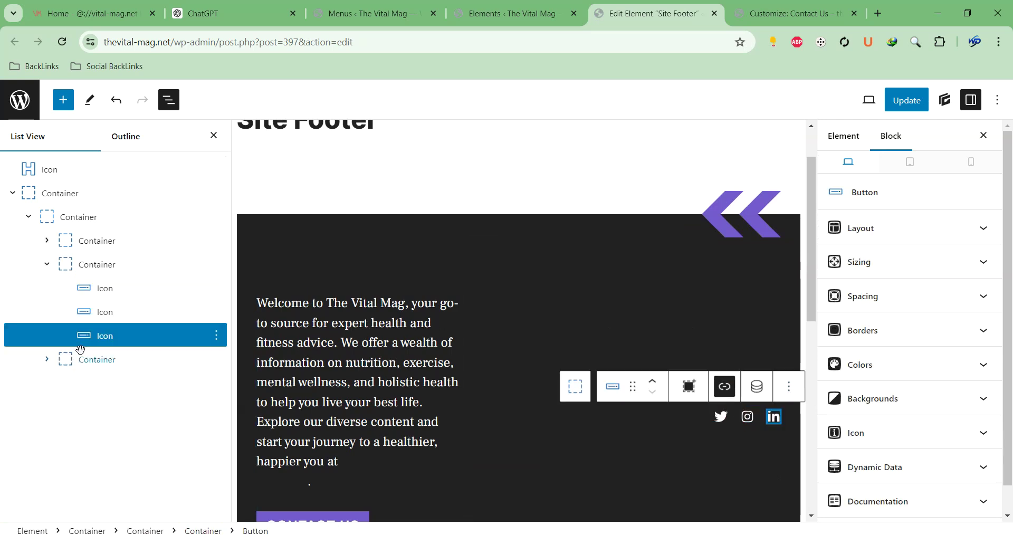
left_click(217, 290)
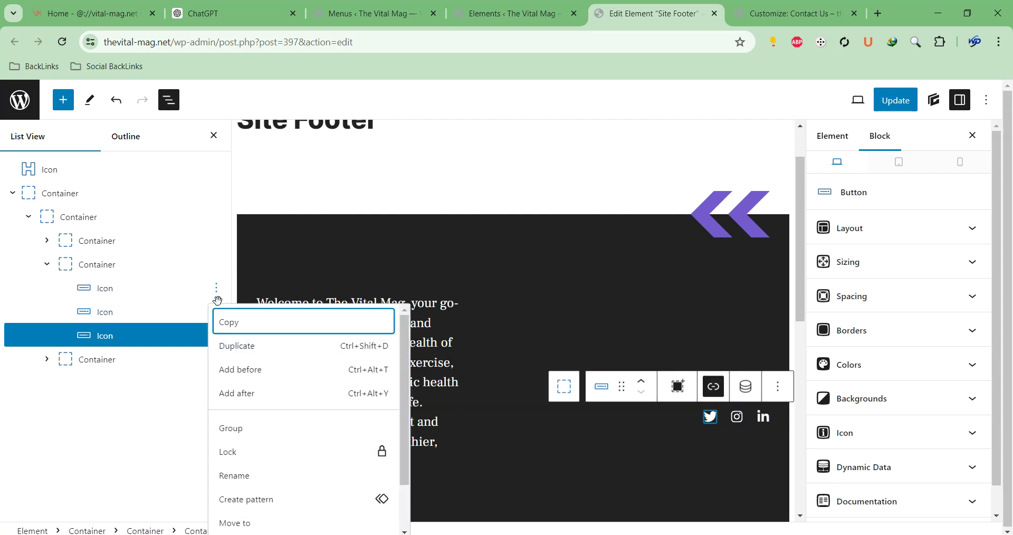
scroll(269, 488, "down", 1)
left_click(267, 524)
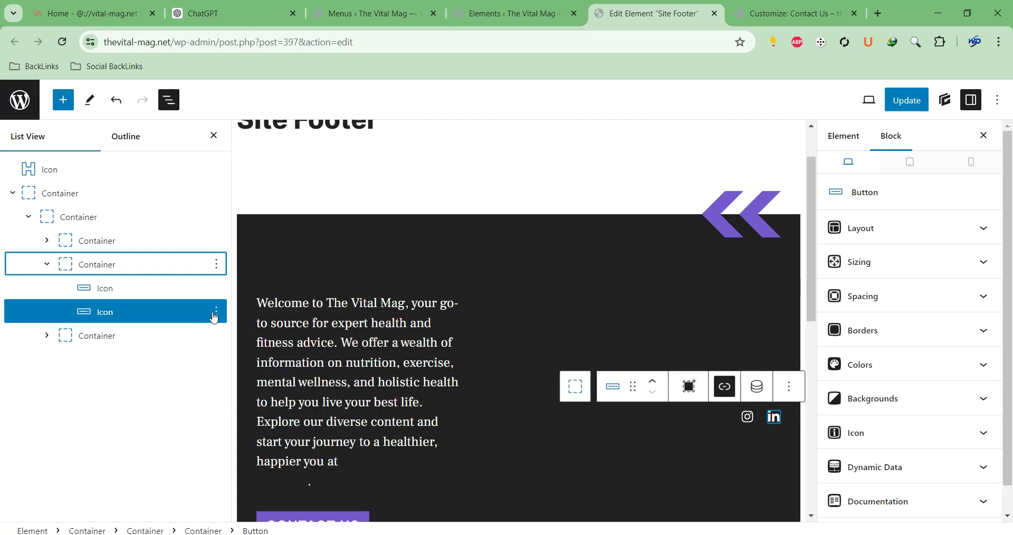
left_click(217, 287)
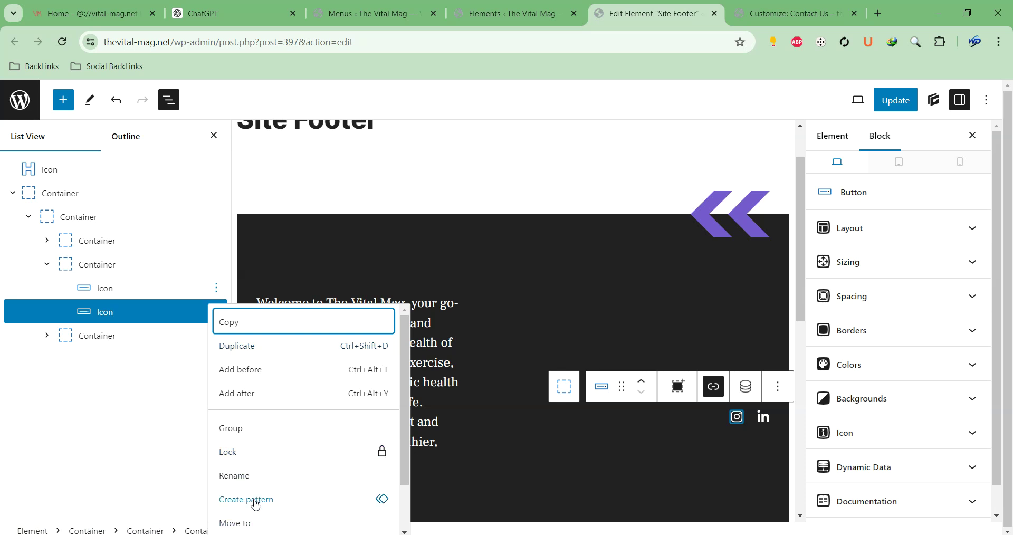
scroll(266, 496, "down", 2)
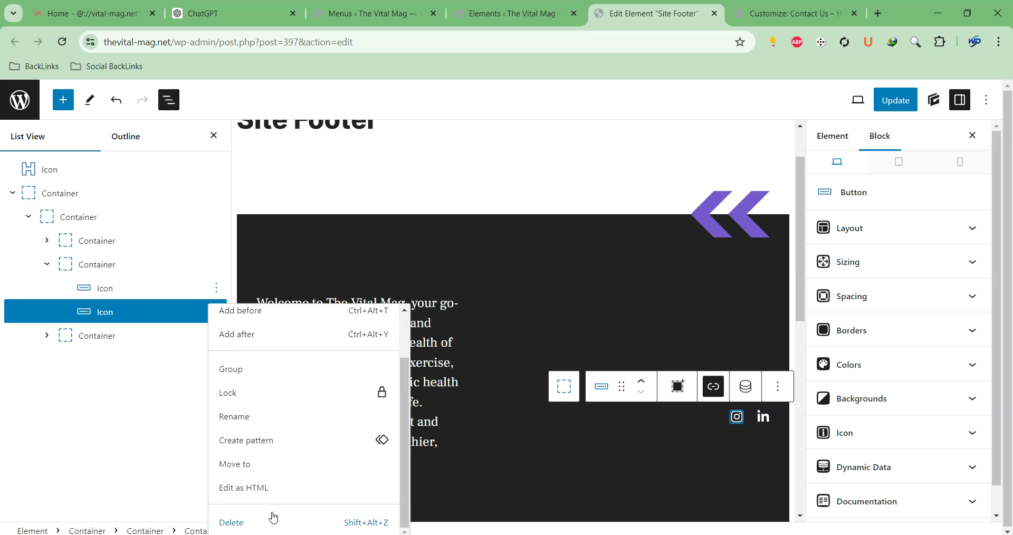
left_click(271, 515)
left_click(217, 288)
scroll(285, 475, "down", 2)
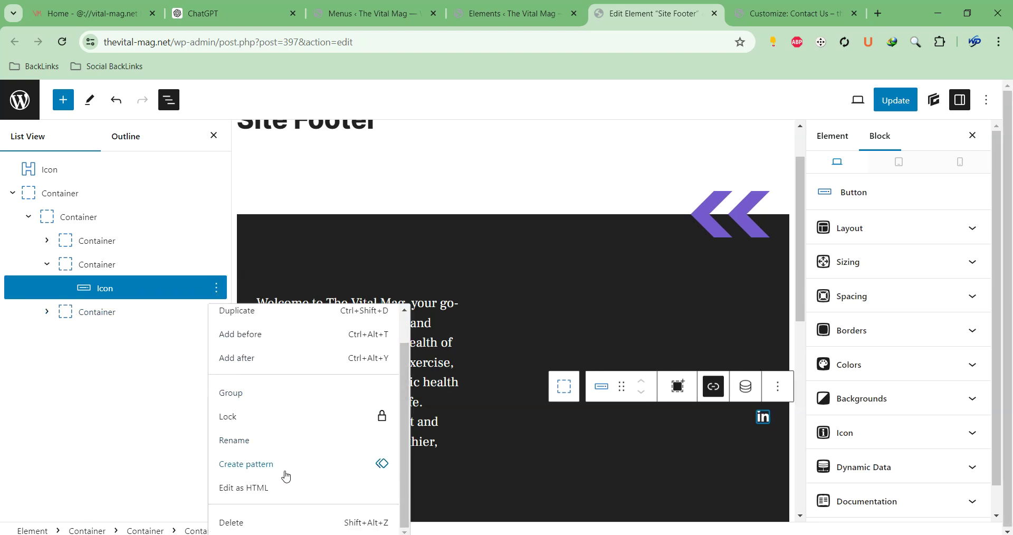
Delete the LinkedIn icon and insert a Navigation block into the emptied icons container
left_click(285, 523)
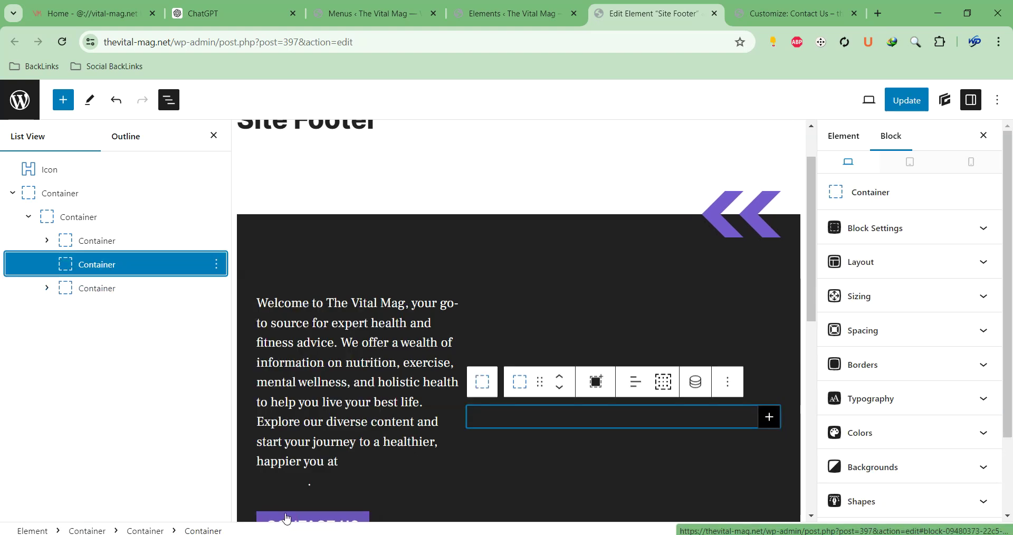
left_click(769, 417)
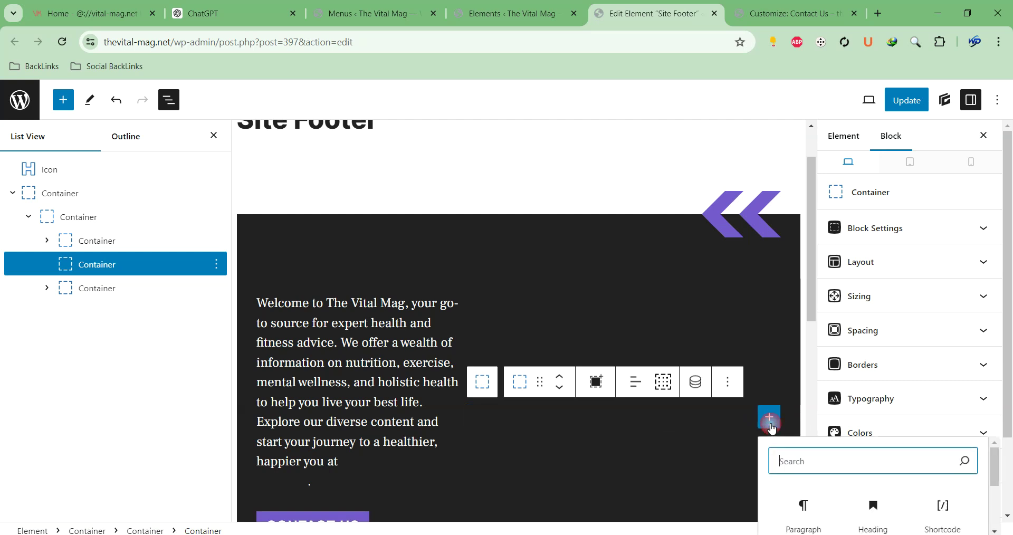
left_click(812, 453)
type("imp")
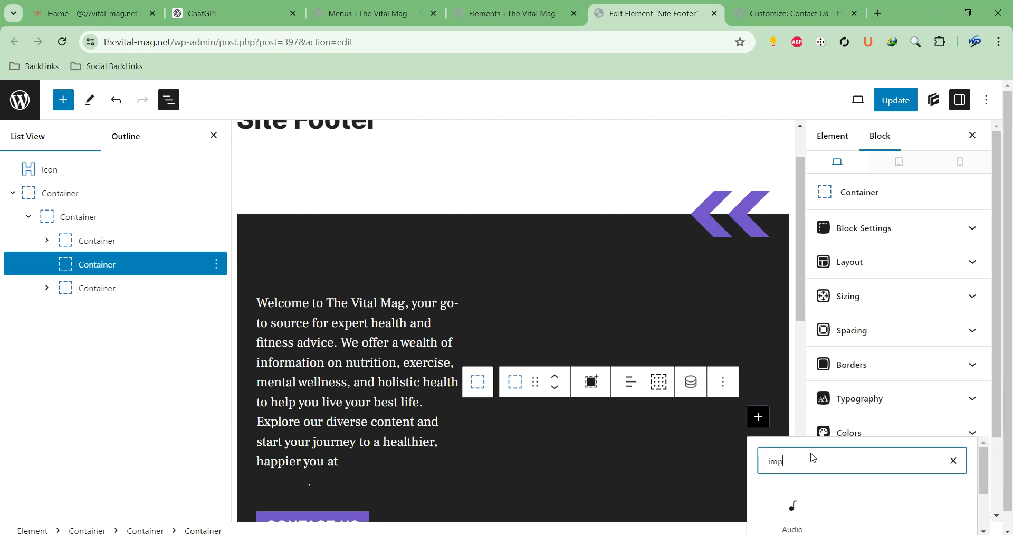
type("ort")
key("BackSpace")
key("BackSpace")
key("BackSpace")
key("BackSpace")
key("BackSpace")
key("BackSpace")
type("me")
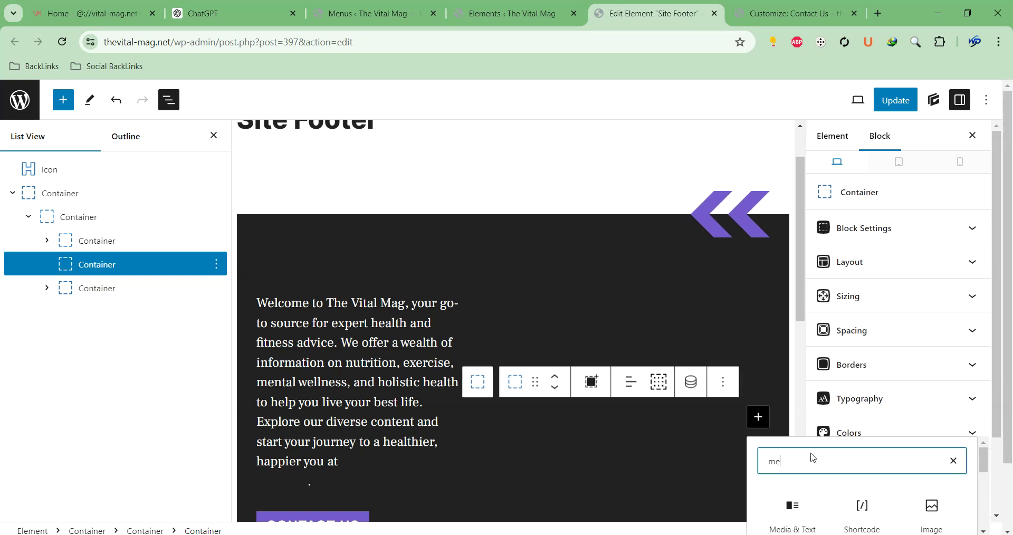
type("nu")
left_click(861, 524)
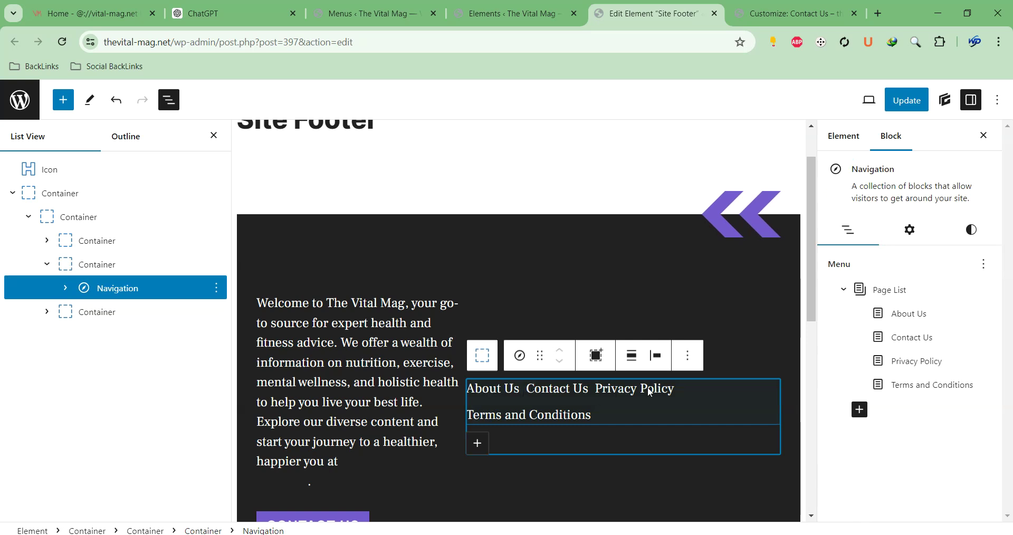
Remove the Page List from the new Navigation block's menu items
left_click(647, 391)
triple_click(628, 417)
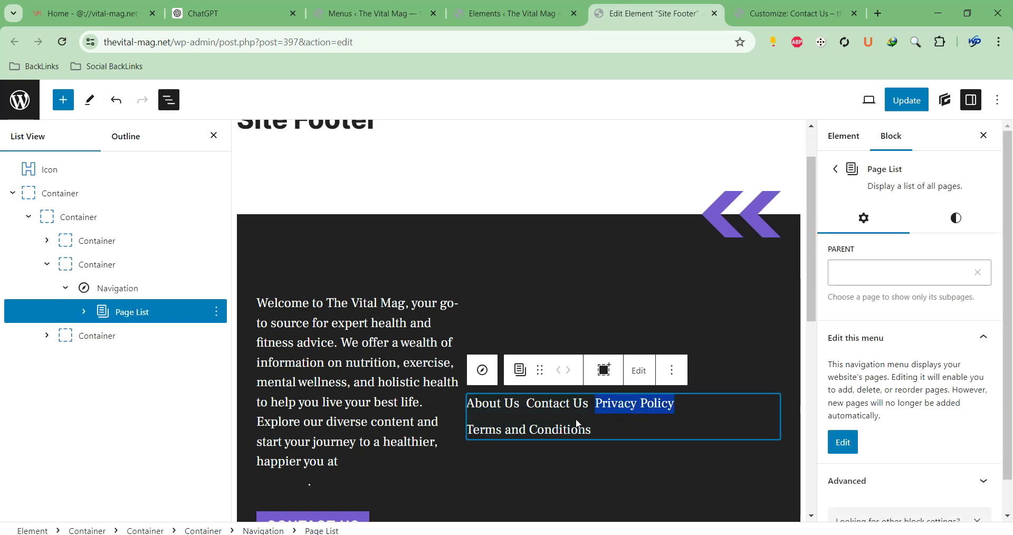
left_click_drag(612, 430, 482, 404)
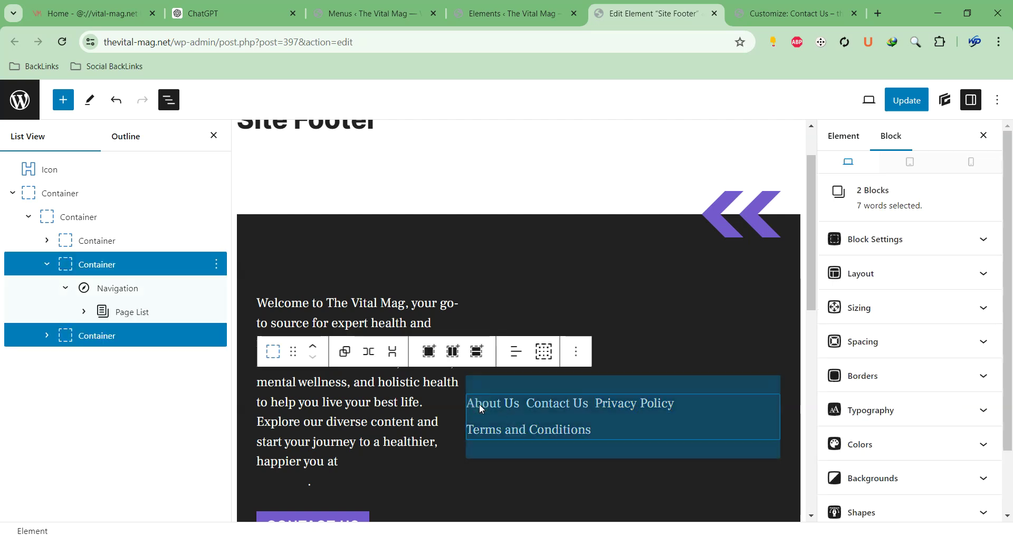
left_click(139, 312)
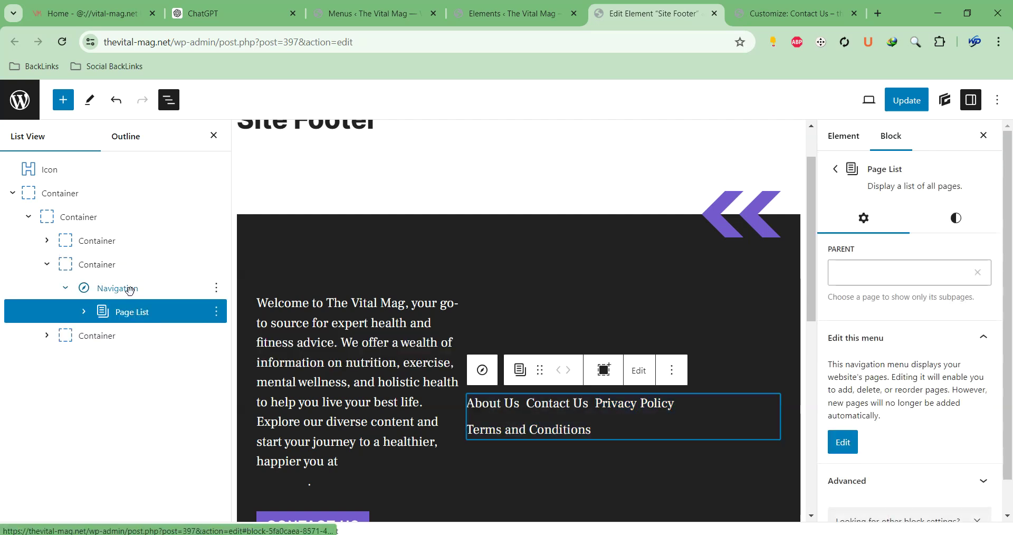
left_click(129, 289)
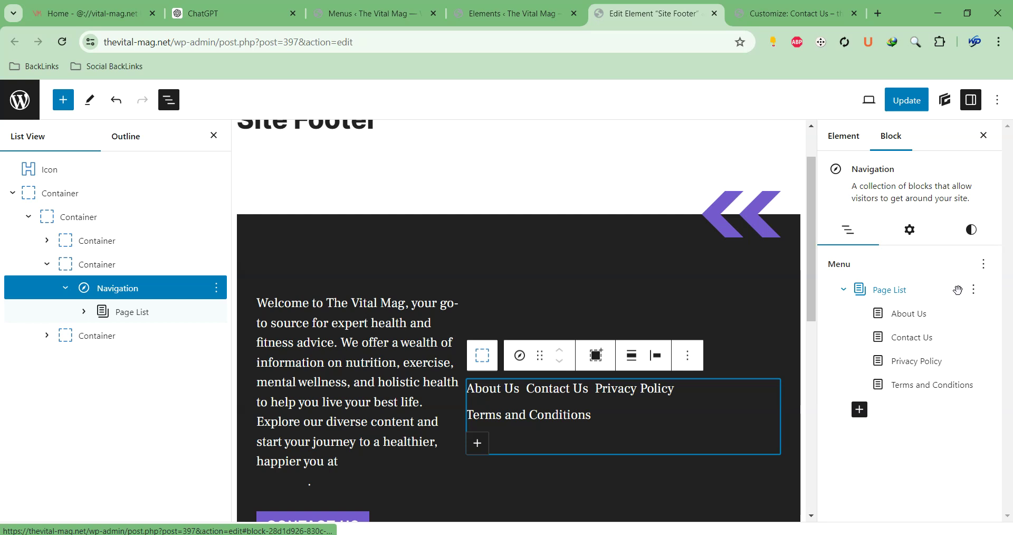
left_click(925, 291)
left_click(907, 273)
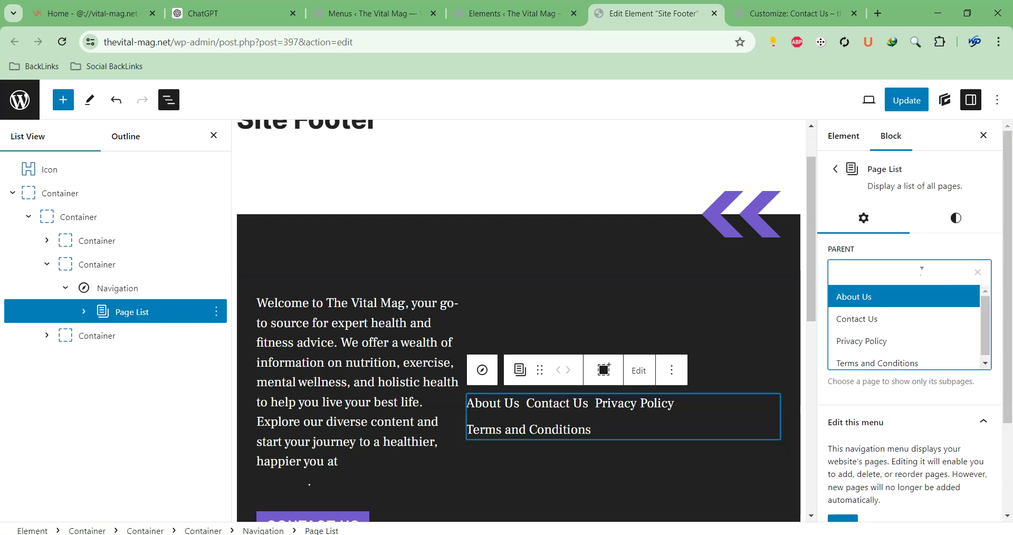
left_click(683, 371)
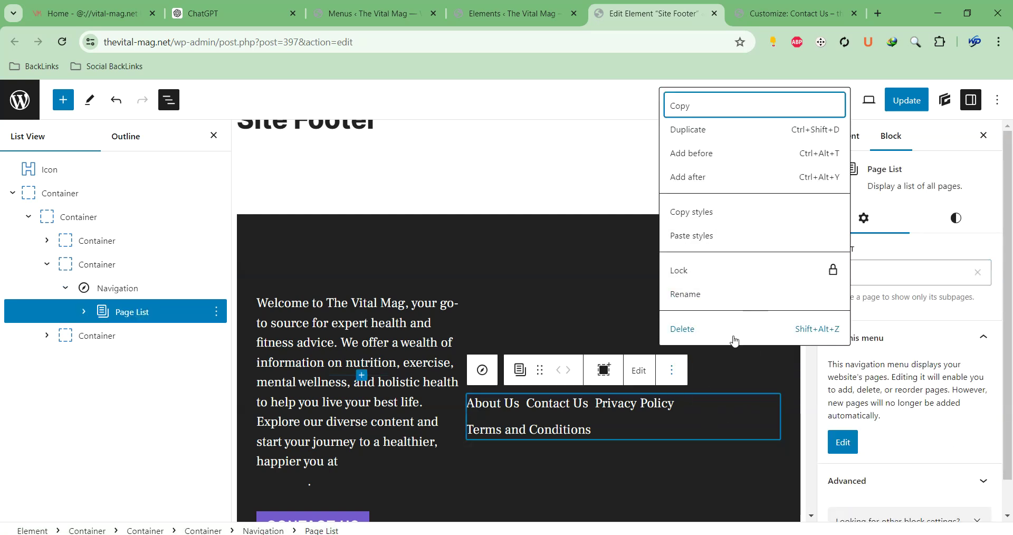
left_click(758, 328)
Try adding a link to the empty menu, then delete the empty Navigation block
left_click(769, 417)
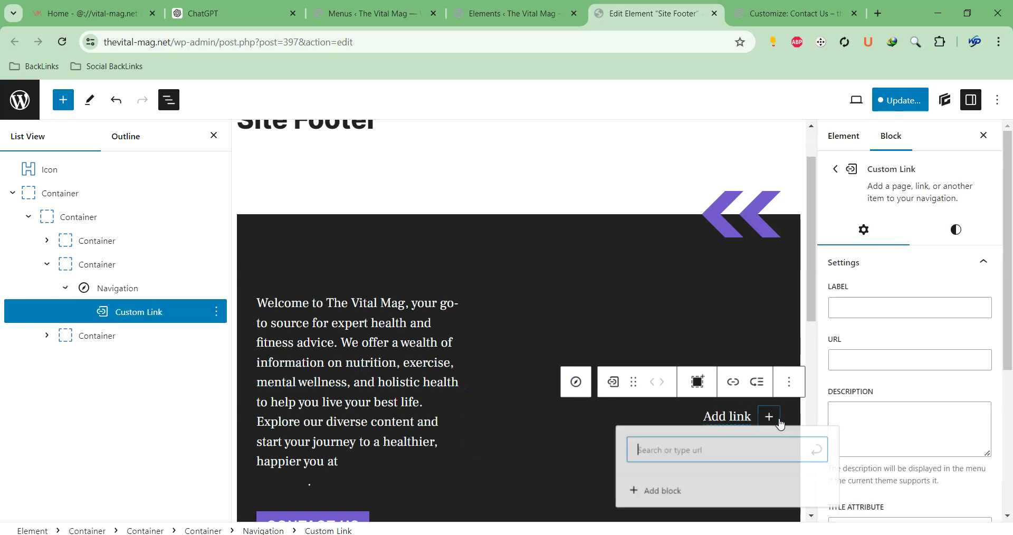
left_click(744, 449)
left_click(519, 465)
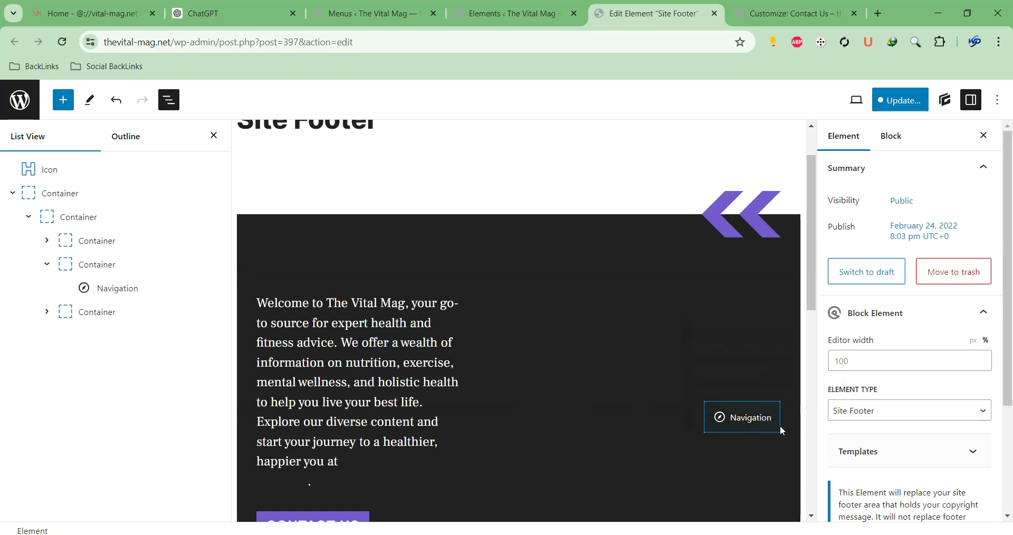
left_click(743, 425)
left_click(769, 417)
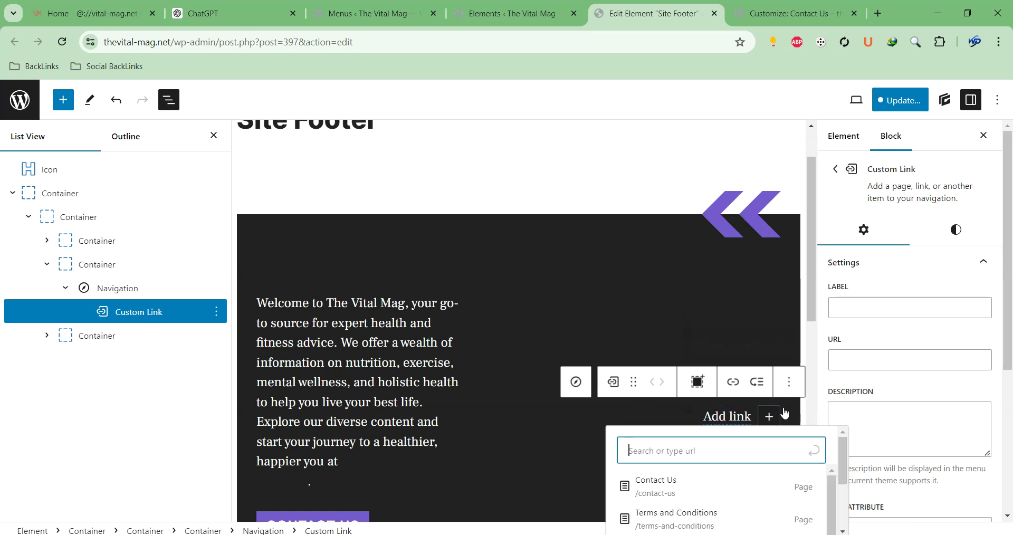
left_click(784, 405)
scroll(755, 407, "down", 3)
left_click(749, 294)
left_click(789, 250)
scroll(844, 475, "down", 1)
left_click(847, 520)
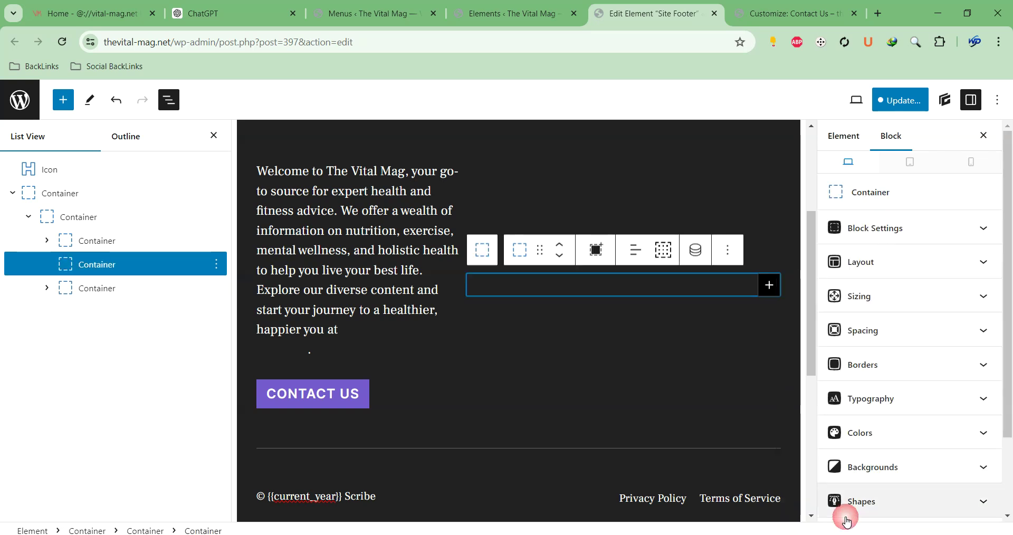
Insert a Page List block into the column, review its settings, then delete it
left_click(769, 285)
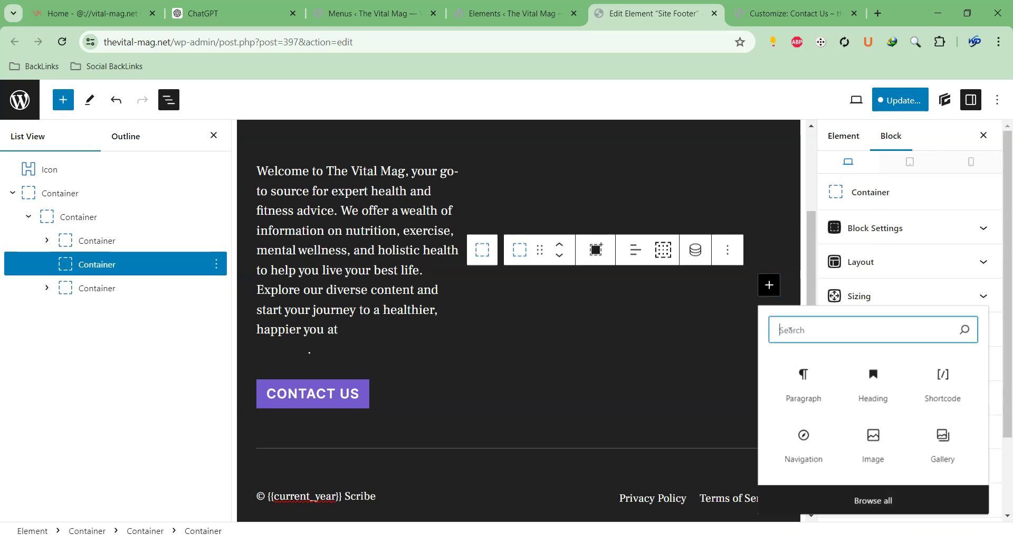
type("menu")
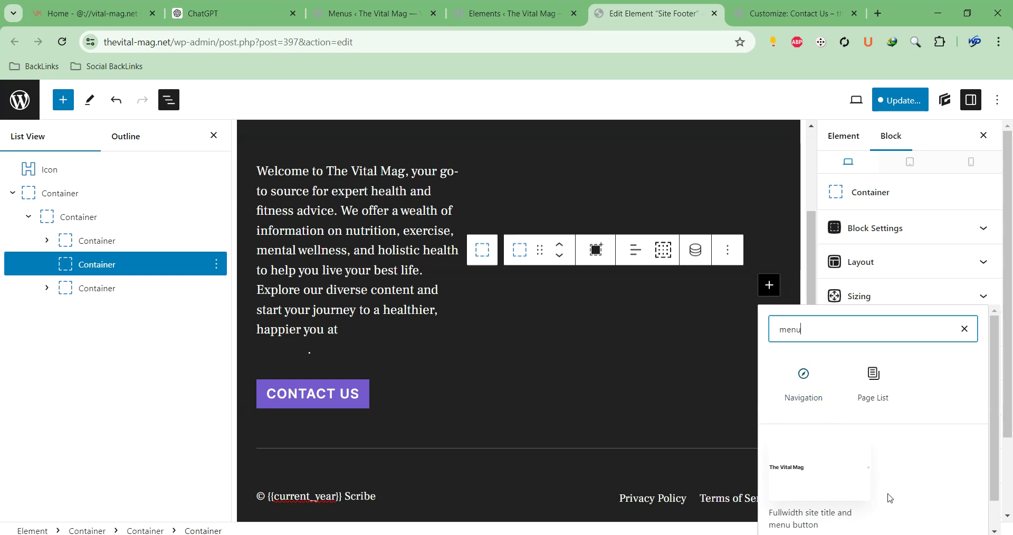
left_click(866, 380)
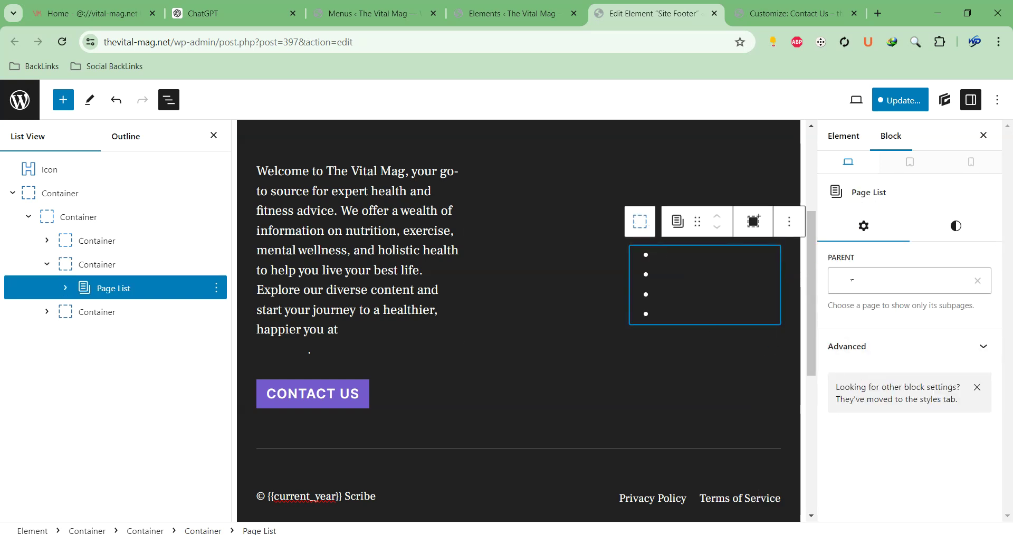
left_click(941, 232)
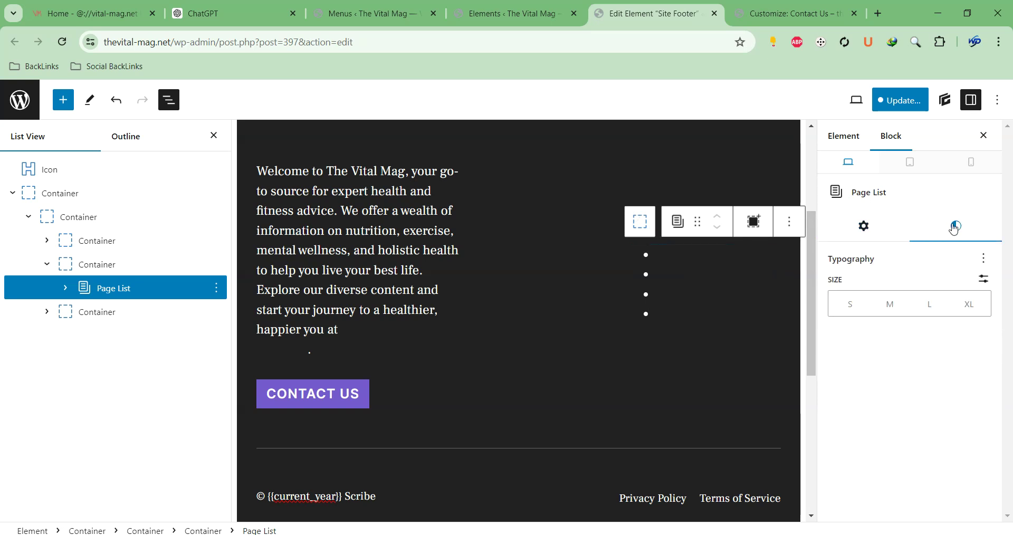
left_click(865, 227)
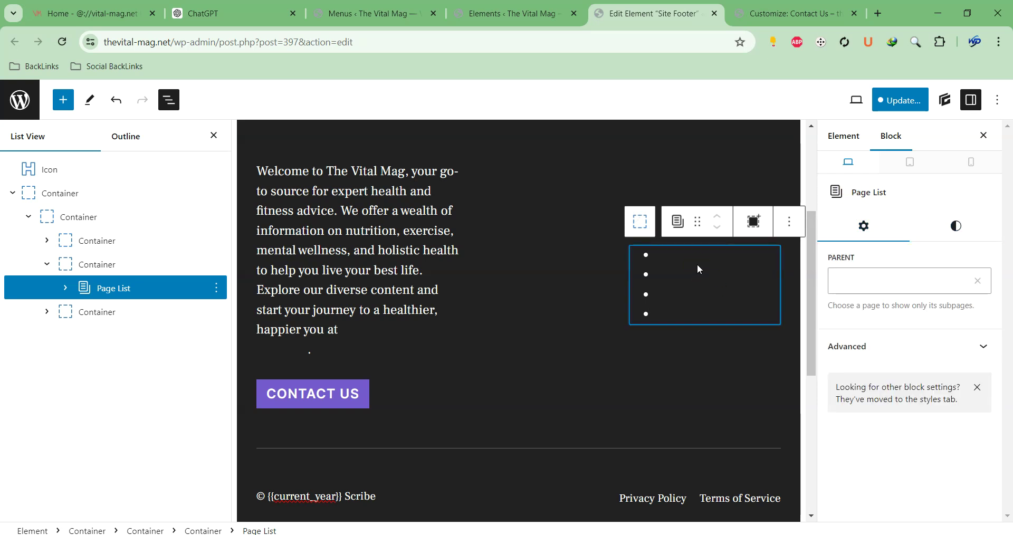
left_click(789, 221)
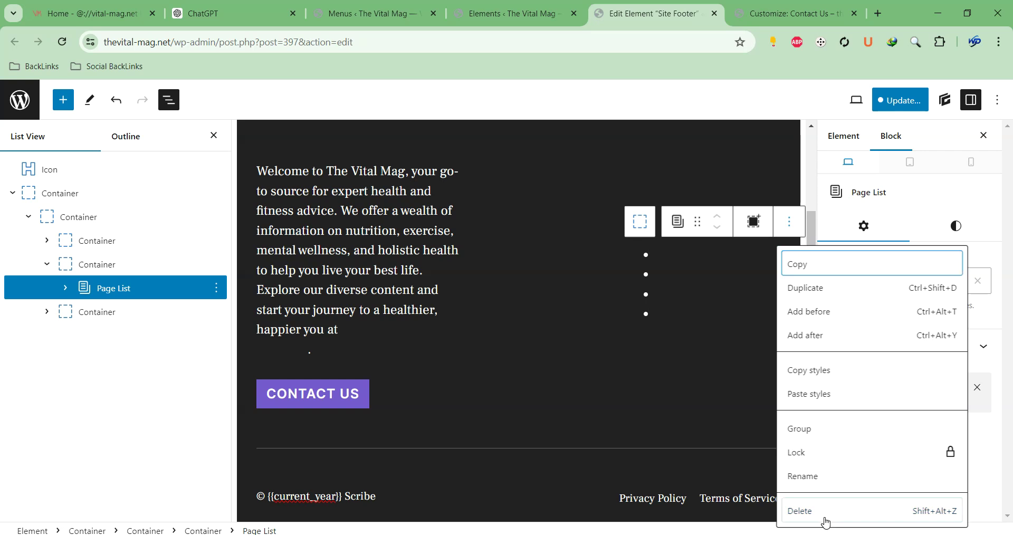
left_click(826, 510)
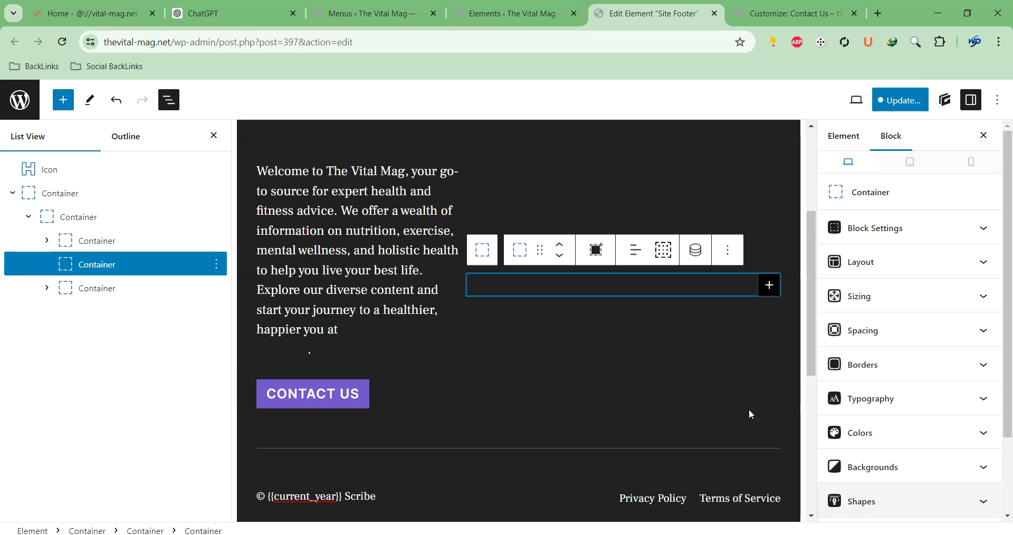
Insert a fresh Navigation block and import the classic Pages menu into it
left_click(769, 286)
type("menu")
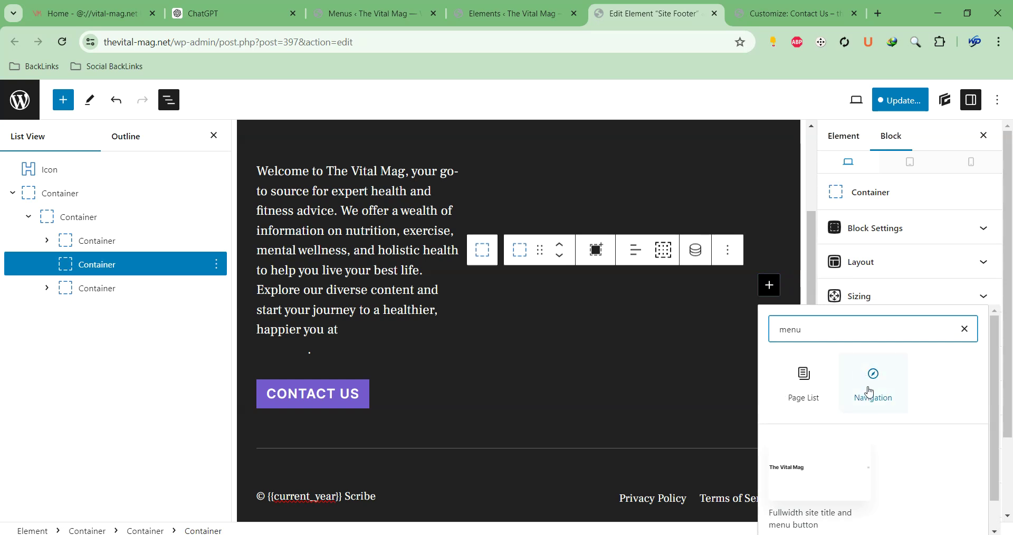
left_click(870, 389)
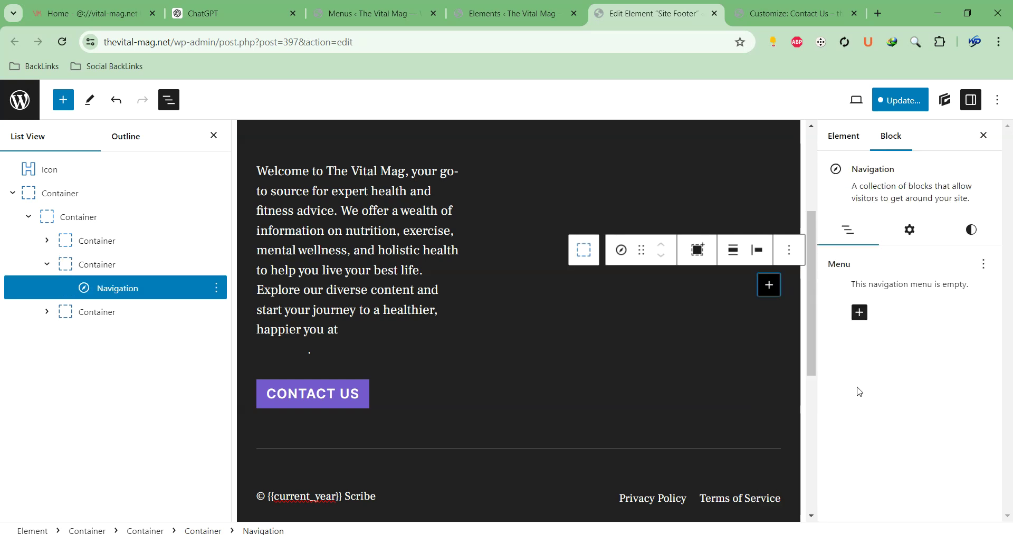
left_click(860, 312)
left_click(863, 313)
left_click(984, 264)
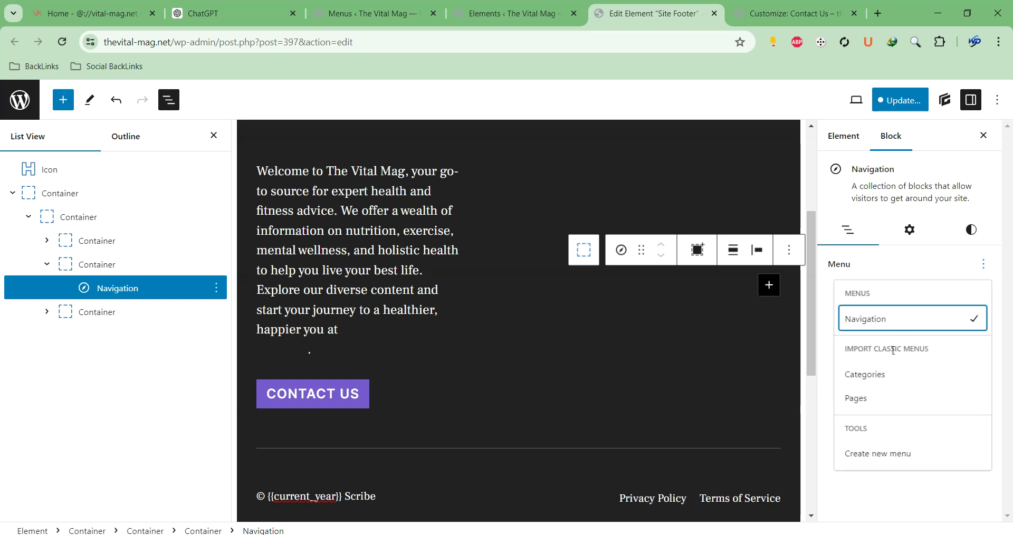
left_click(856, 398)
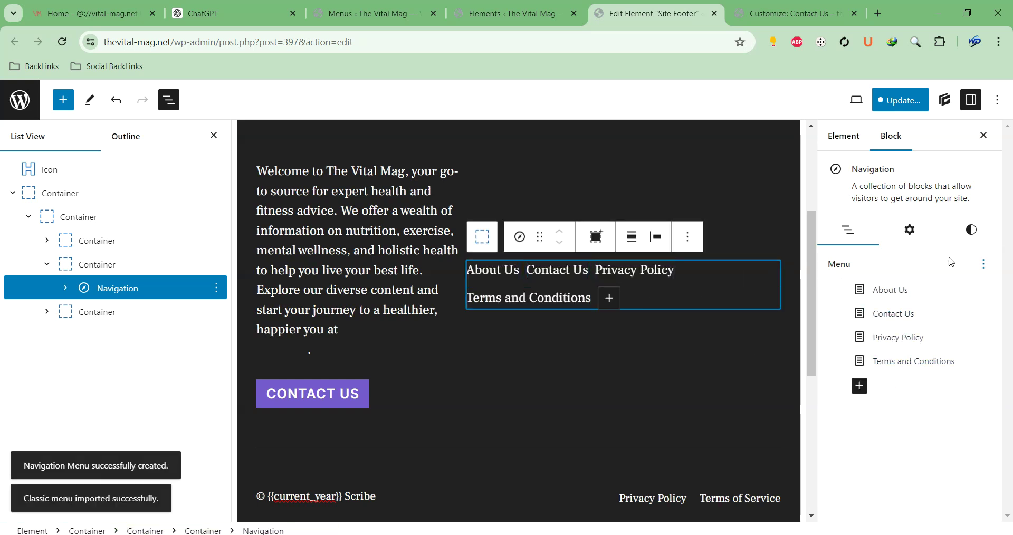
Set the footer navigation to centre justification and vertical orientation, with Overlay Menu off
left_click(982, 264)
left_click(907, 265)
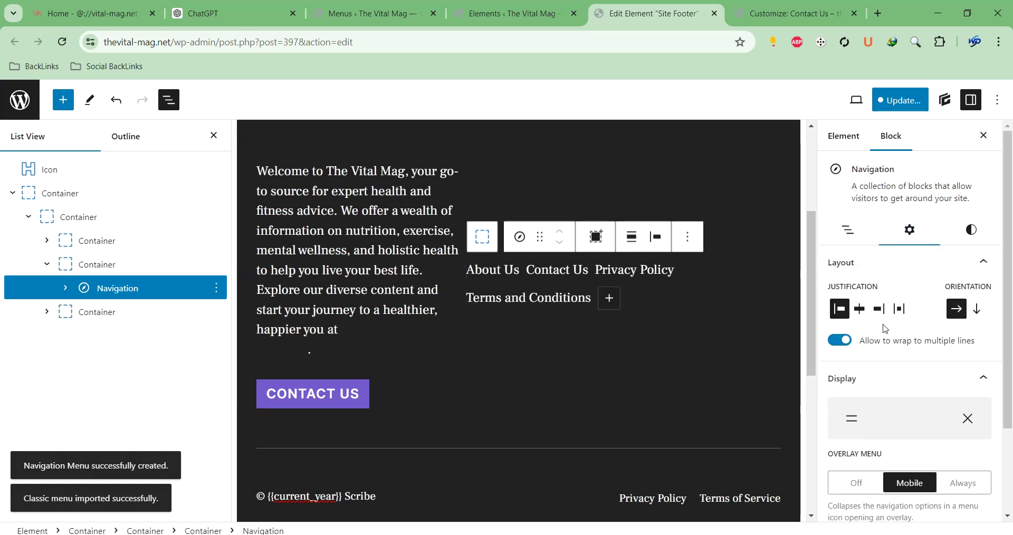
left_click(860, 309)
left_click(978, 309)
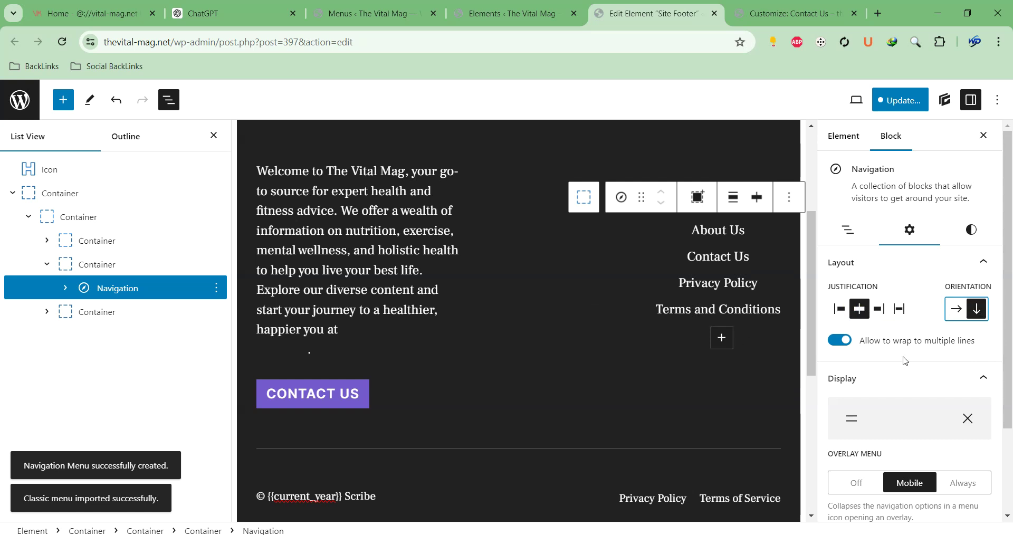
scroll(919, 360, "down", 2)
left_click(856, 373)
scroll(924, 274, "up", 2)
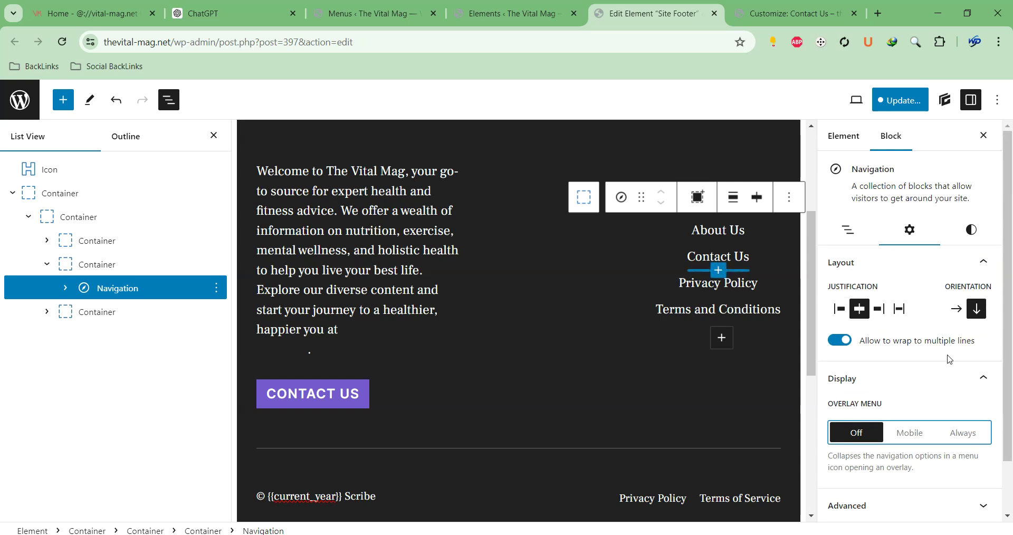
scroll(950, 358, "down", 1)
scroll(922, 371, "up", 1)
Review the navigation's menu items and colour/typography styles, then bring up its block options
left_click(848, 229)
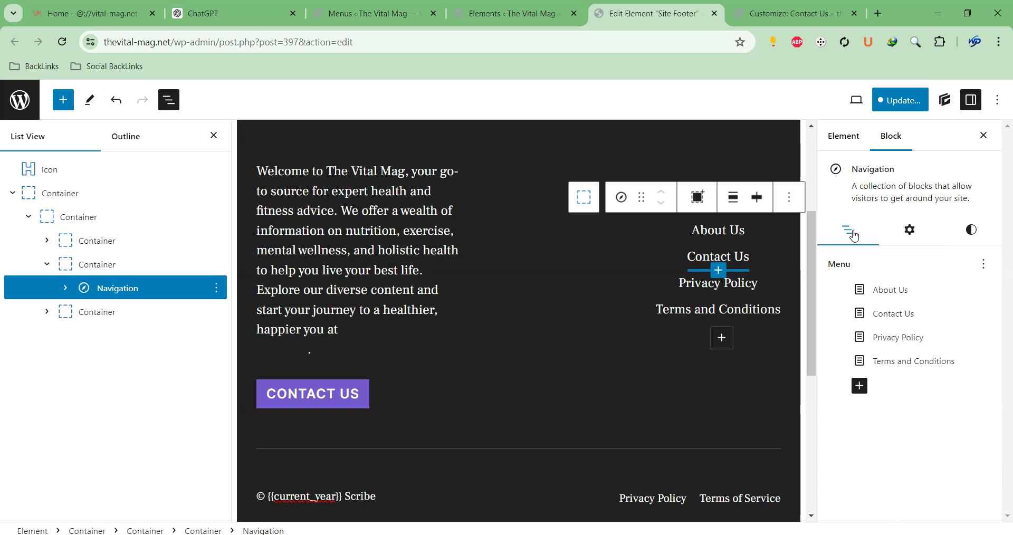
left_click(971, 229)
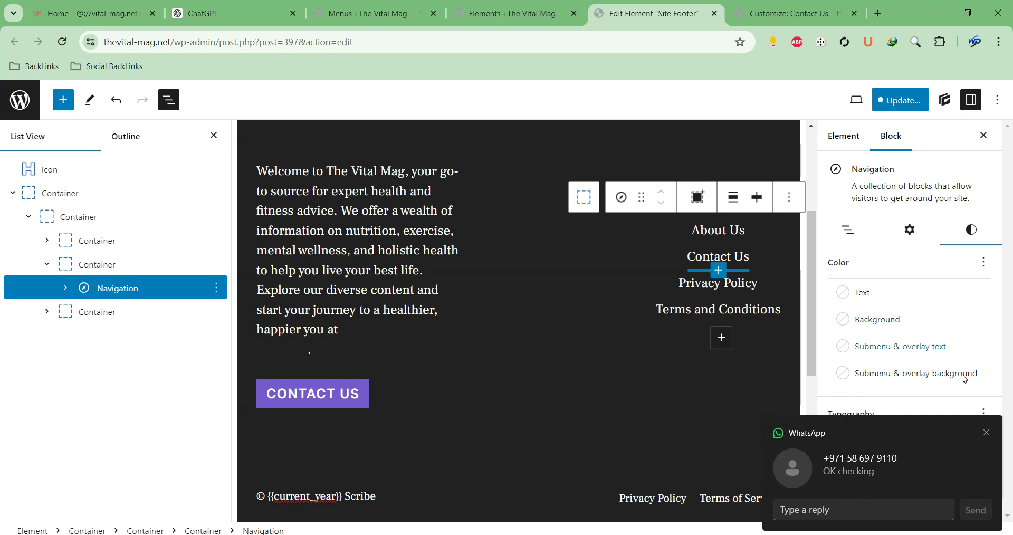
left_click(988, 433)
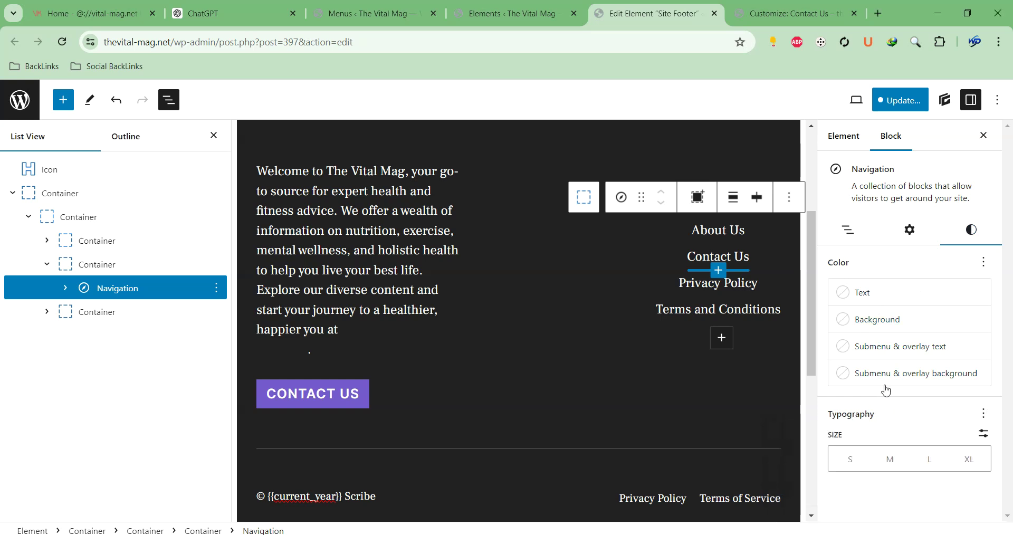
left_click(789, 197)
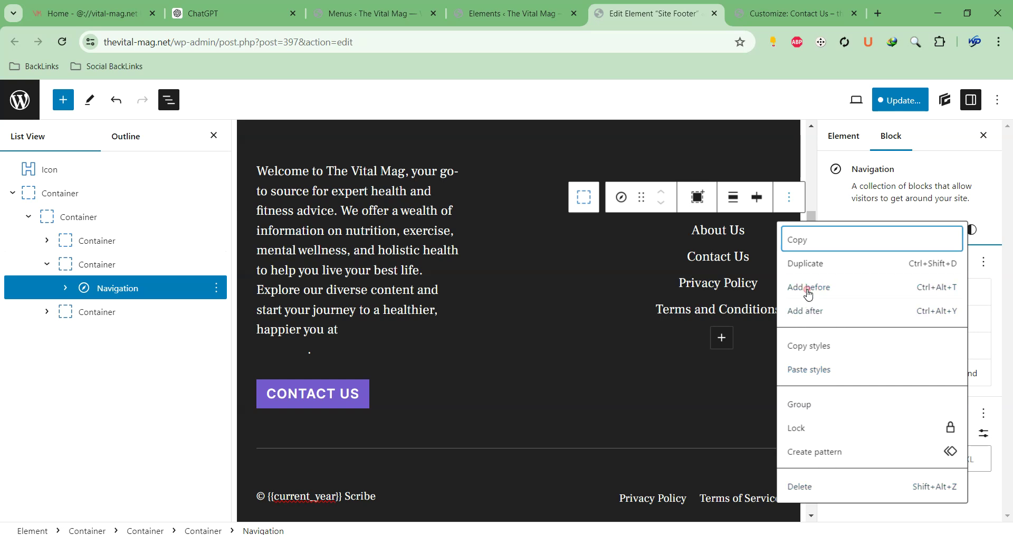
Add an empty Heading block above the footer page links
left_click(808, 310)
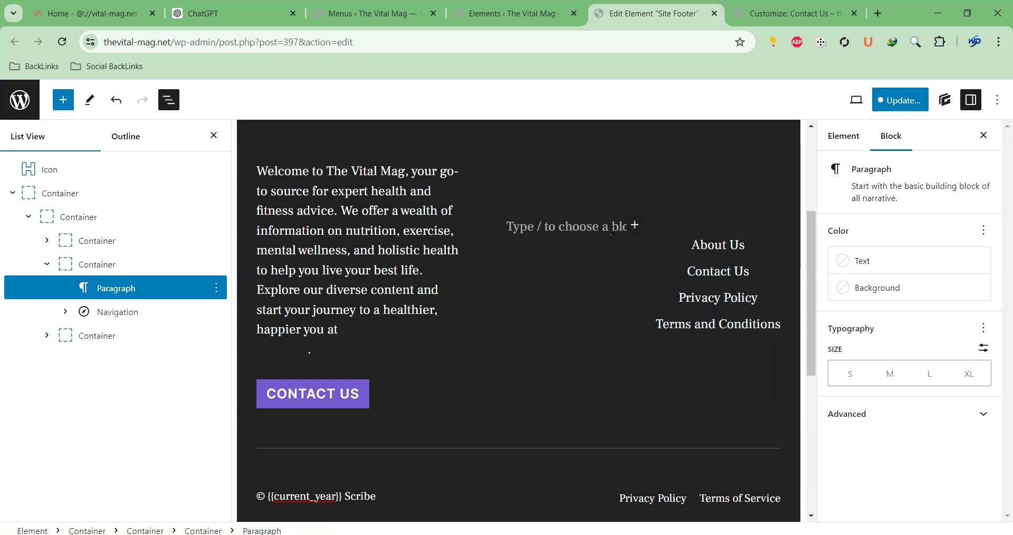
left_click(635, 226)
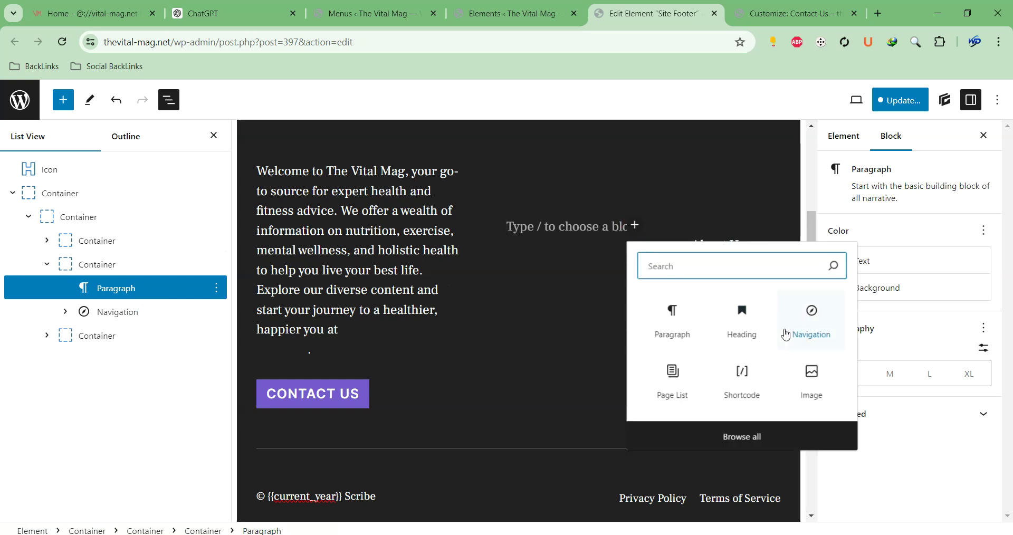
left_click(744, 331)
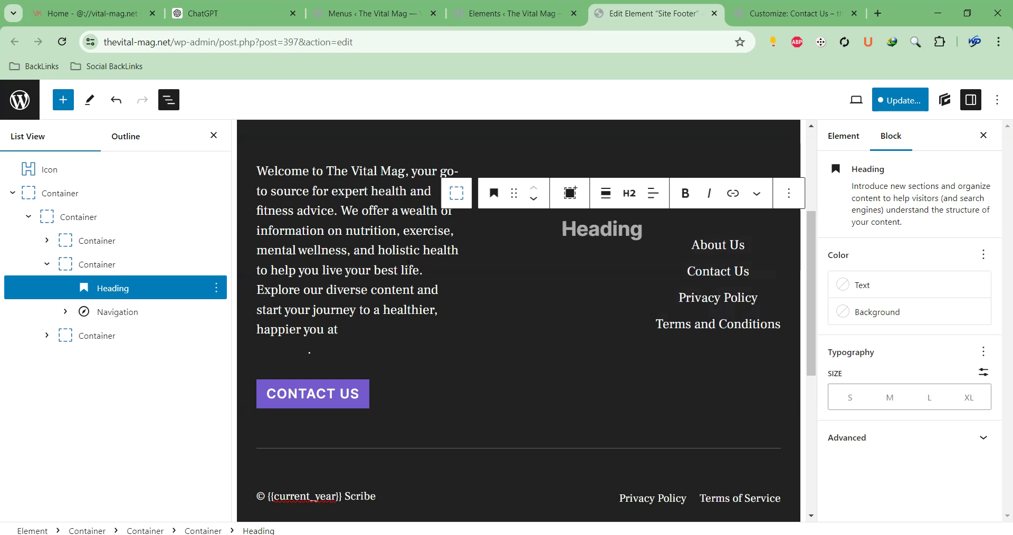
Type IMPORTANT LINKS into the new heading, removing stray text in the intro and a trailing D
left_click(402, 269)
type("IMPO")
type("RTANT")
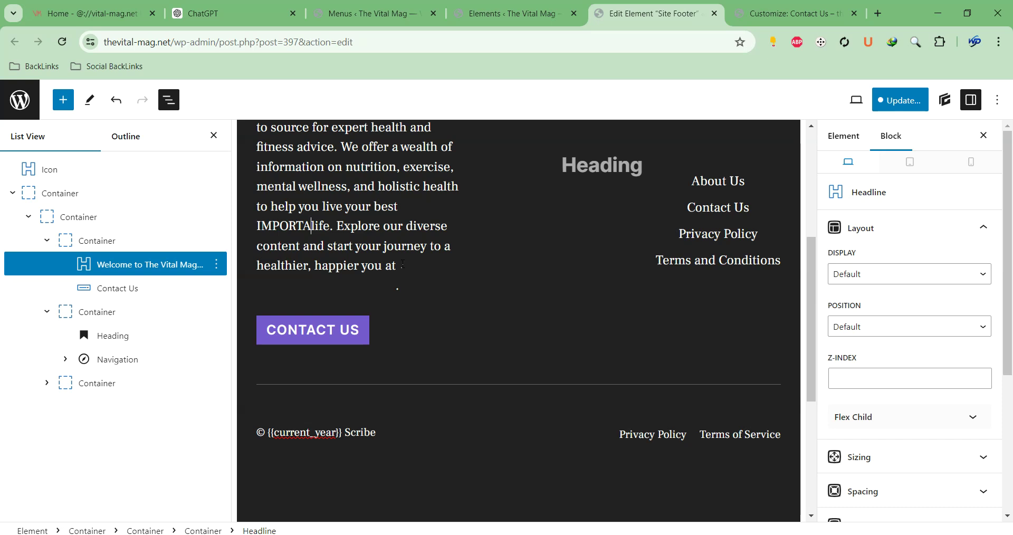
key("BackSpace")
key("BackSpace")
key("BackSpace")
key("BackSpace")
key("BackSpace")
key("BackSpace")
key("BackSpace")
key("BackSpace")
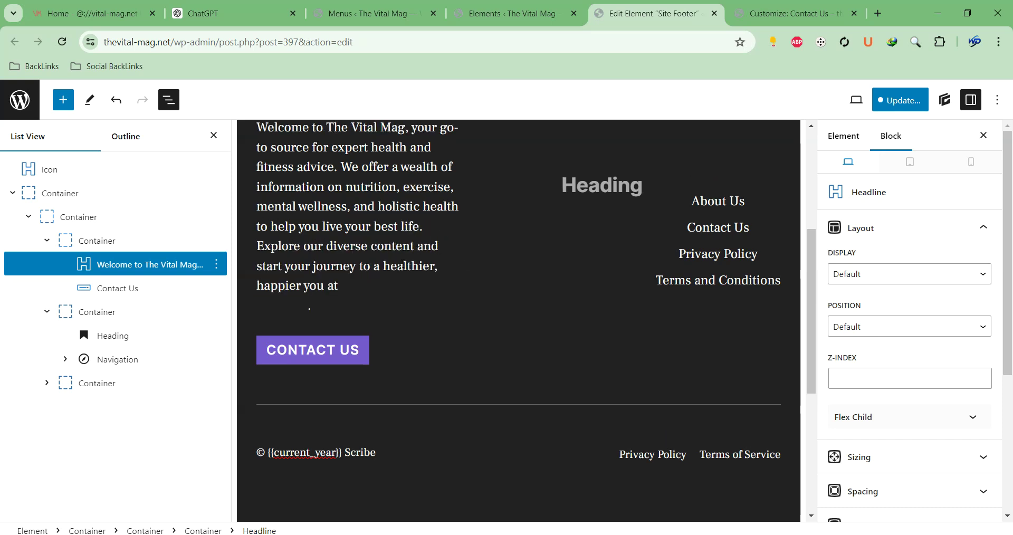
left_click(615, 187)
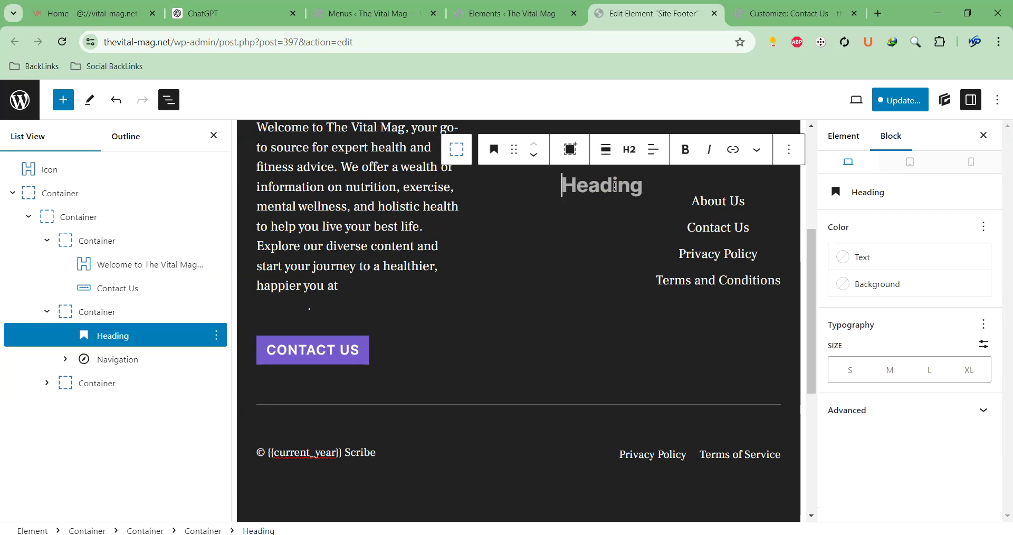
type("IMPOR")
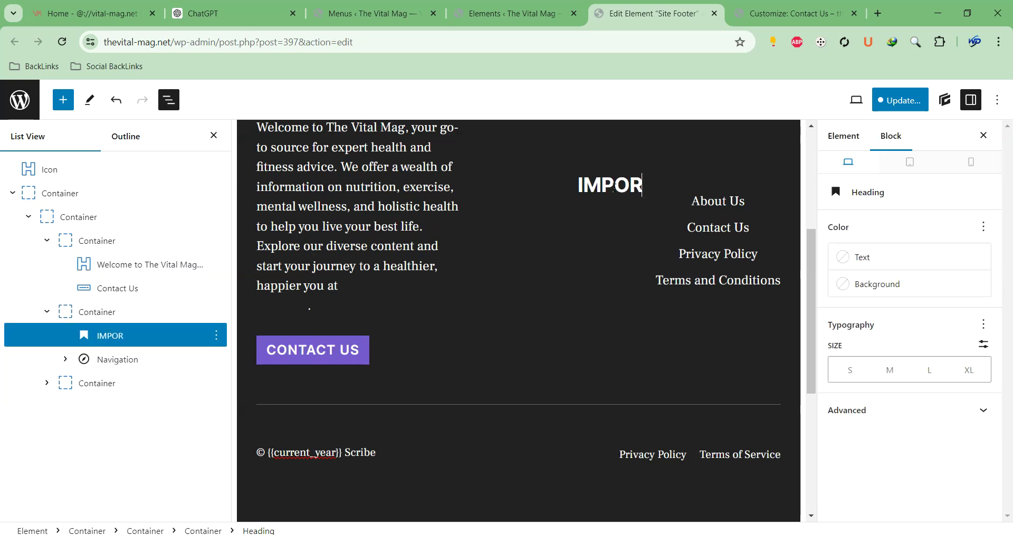
type("TANT L")
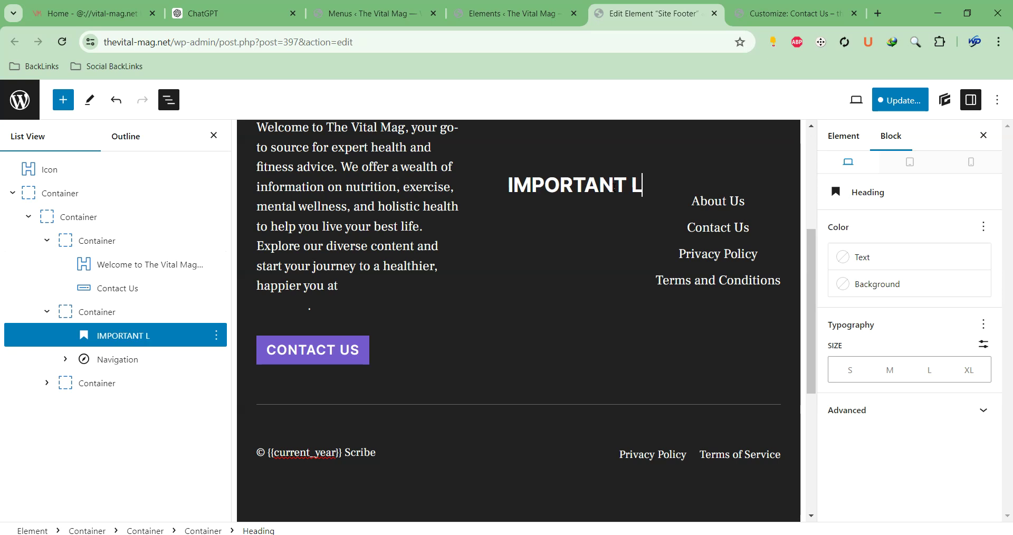
type("INKSD")
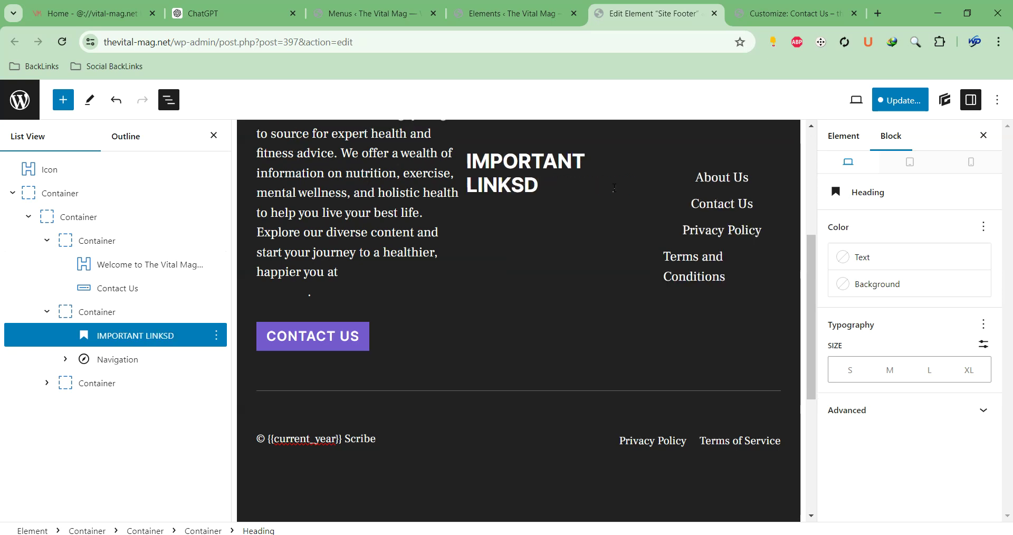
key("BackSpace")
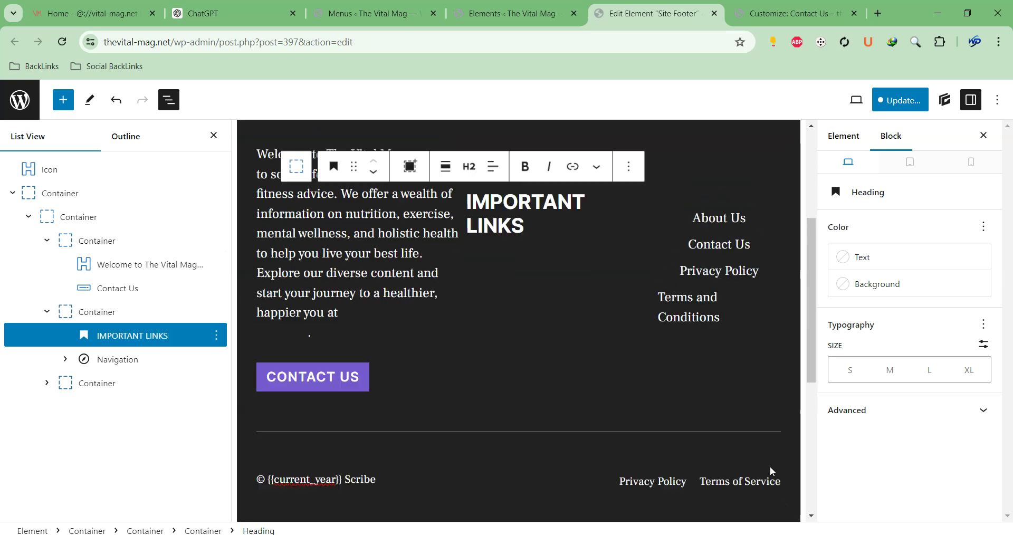
scroll(776, 488, "up", 4)
scroll(536, 303, "down", 2)
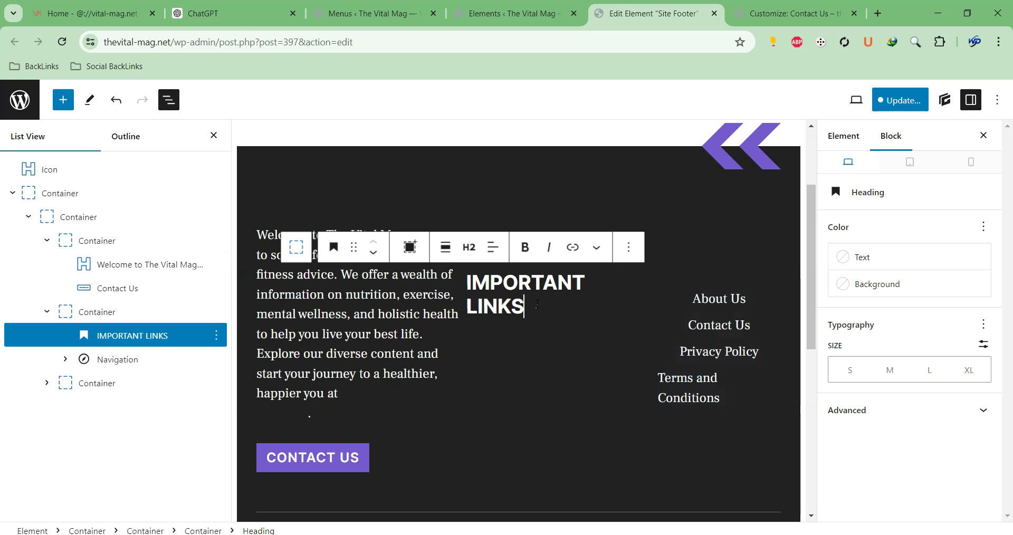
Right-align the IMPORTANT LINKS heading after briefly trying center
left_click(628, 247)
left_click(642, 247)
left_click(653, 247)
left_click(670, 314)
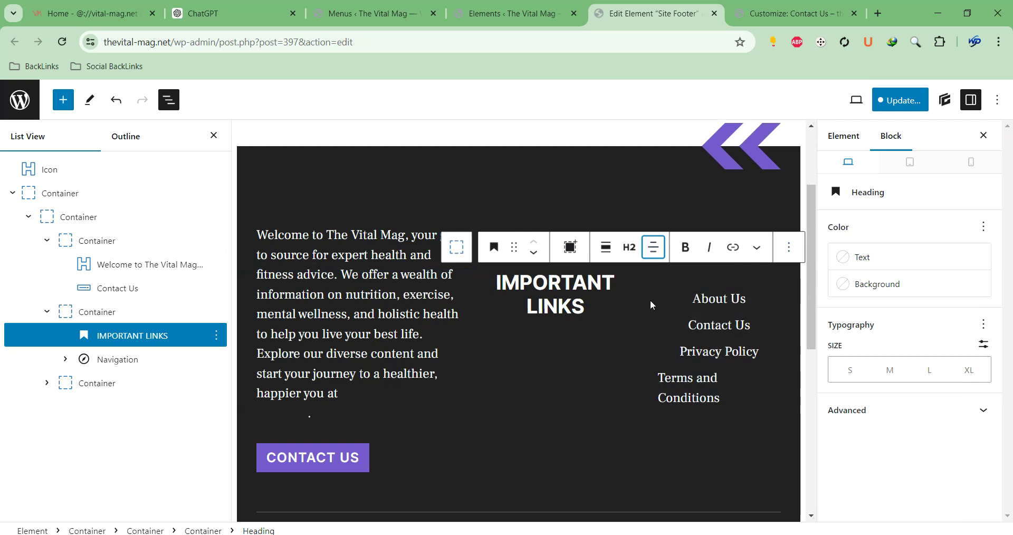
left_click(652, 249)
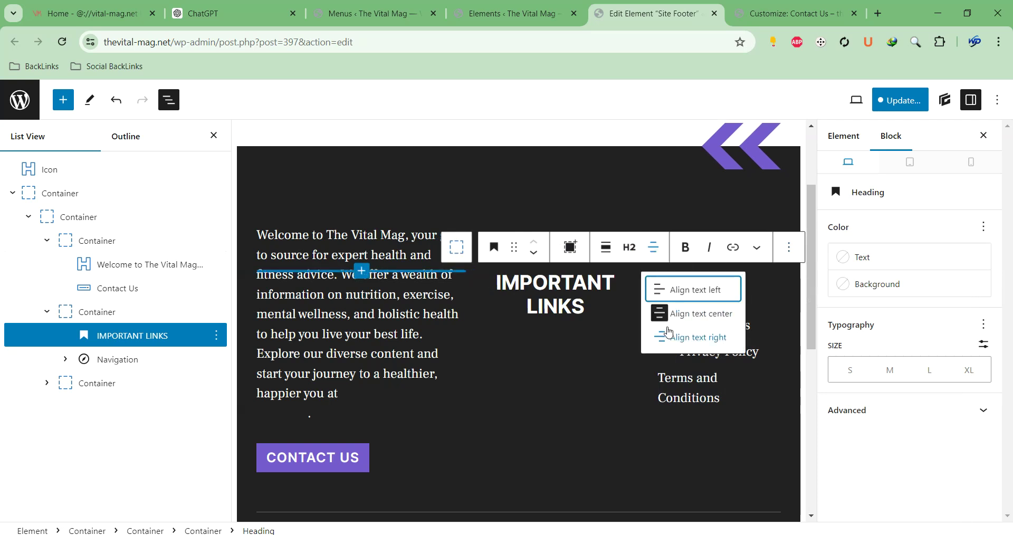
left_click(669, 336)
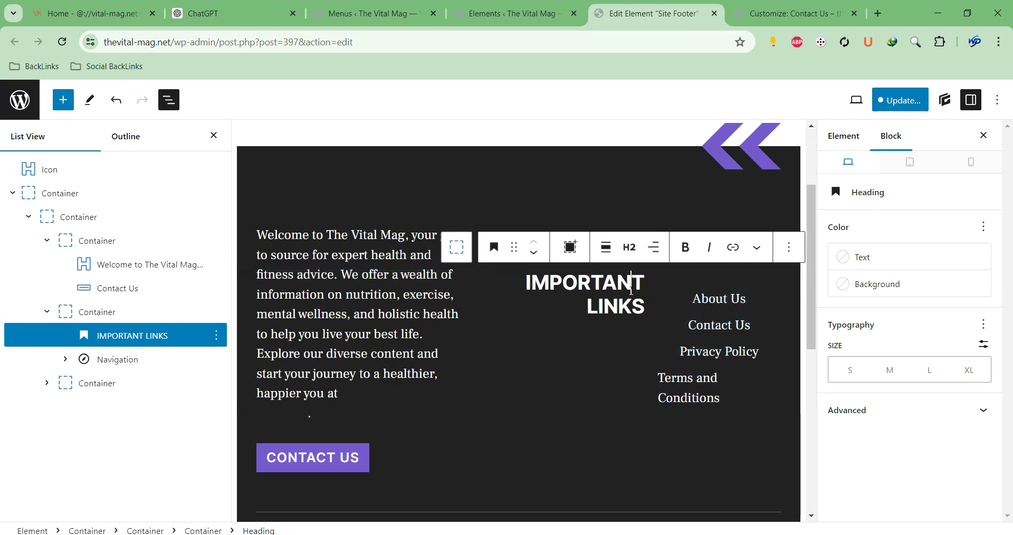
scroll(296, 333, "up", 1)
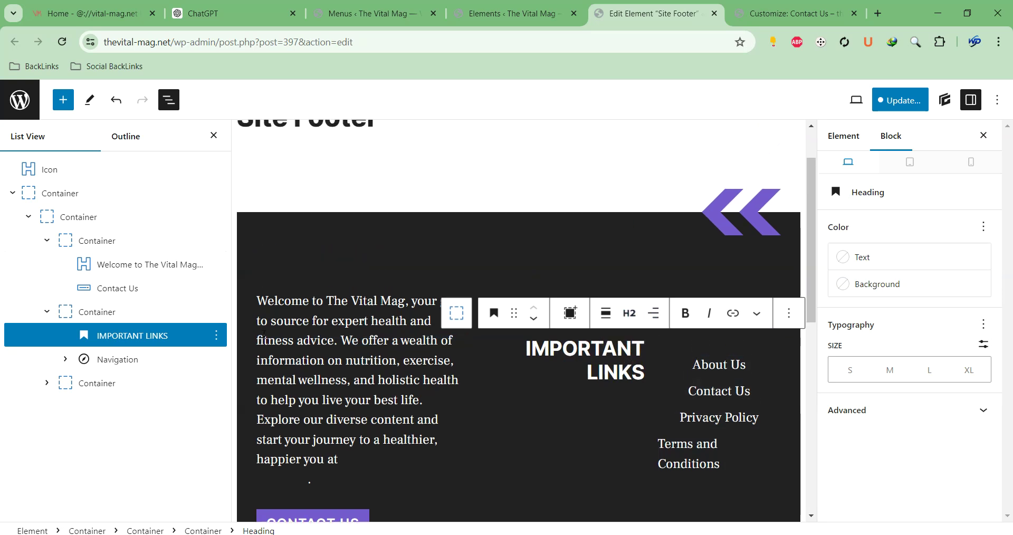
Left-justify the footer Navigation menu's page links in its layout settings
left_click(214, 135)
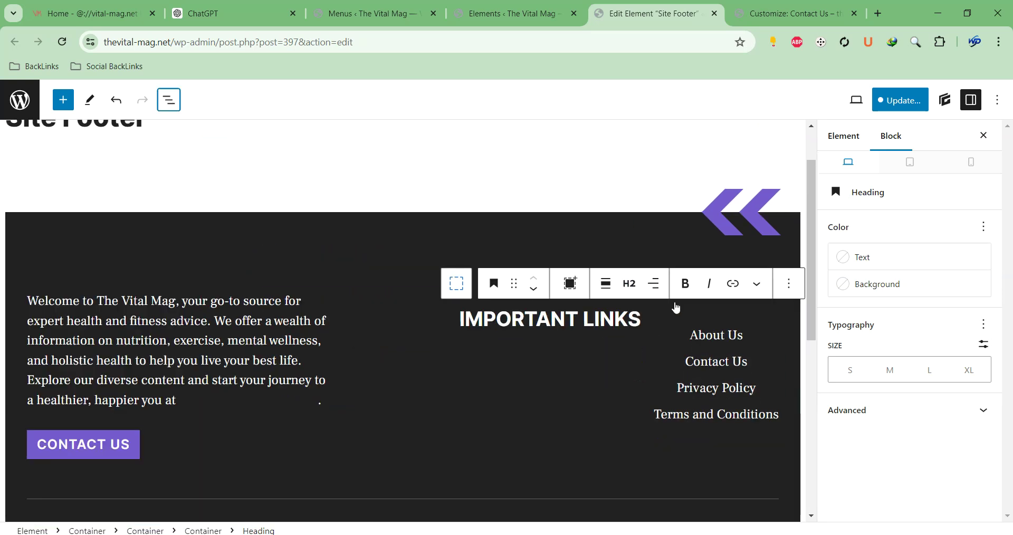
left_click(683, 332)
scroll(681, 337, "down", 1)
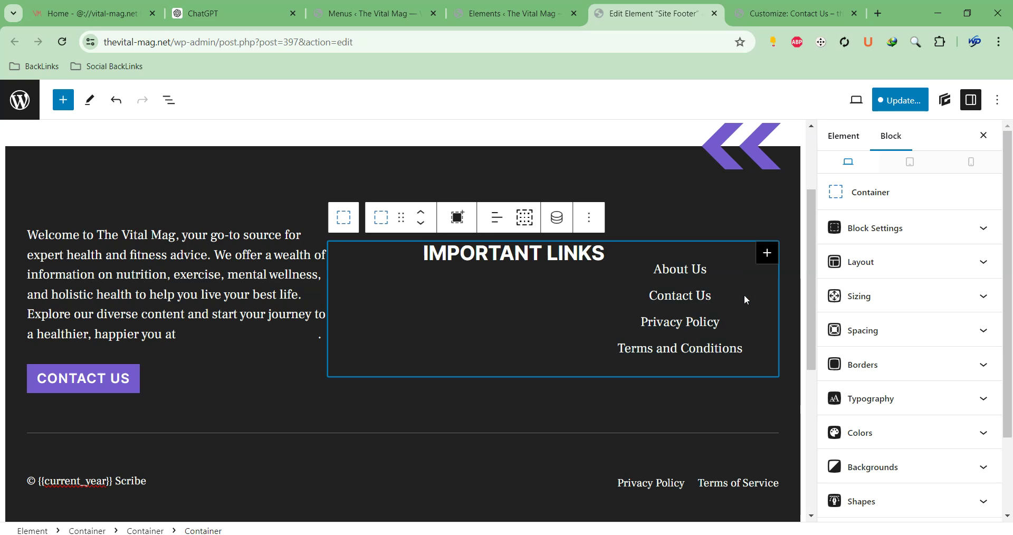
left_click(688, 309)
left_click(911, 230)
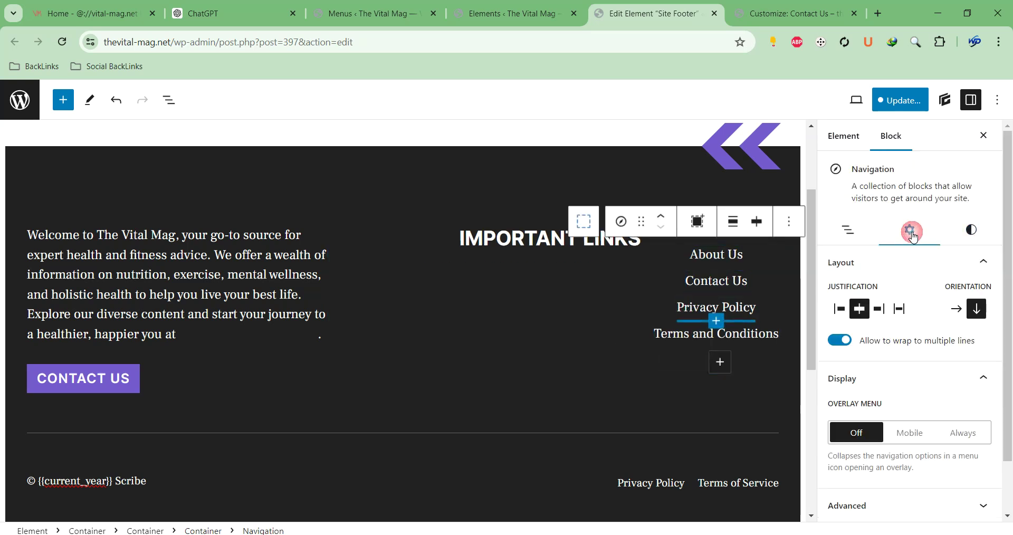
left_click(845, 313)
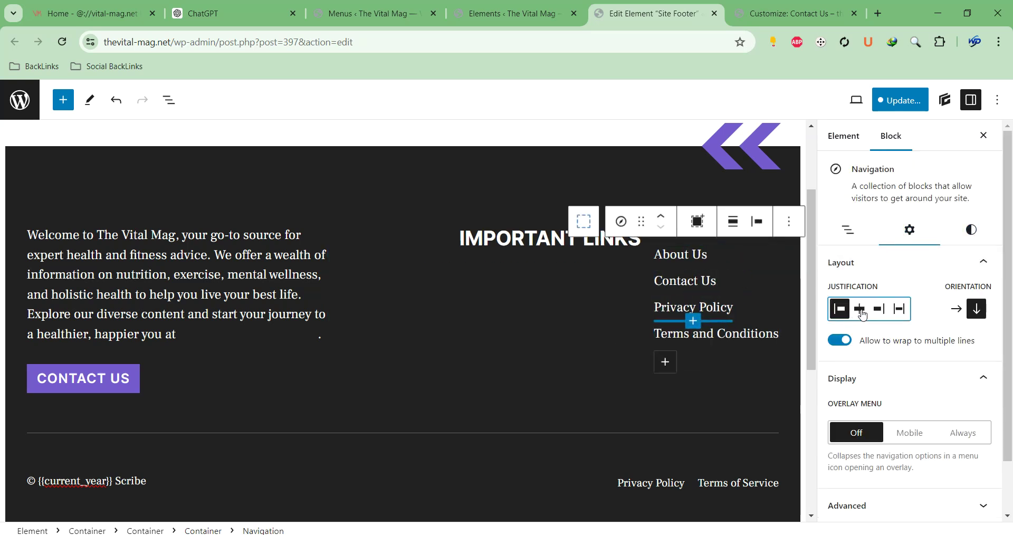
scroll(907, 343, "down", 1)
scroll(915, 348, "up", 1)
Left-align the IMPORTANT LINKS heading and reselect the links menu from List View
left_click(604, 249)
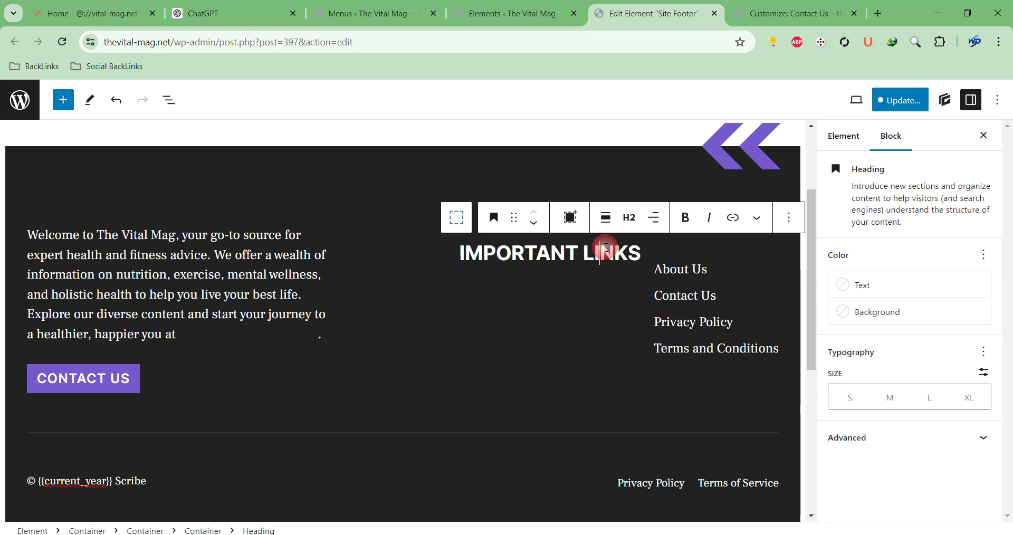
left_click(656, 218)
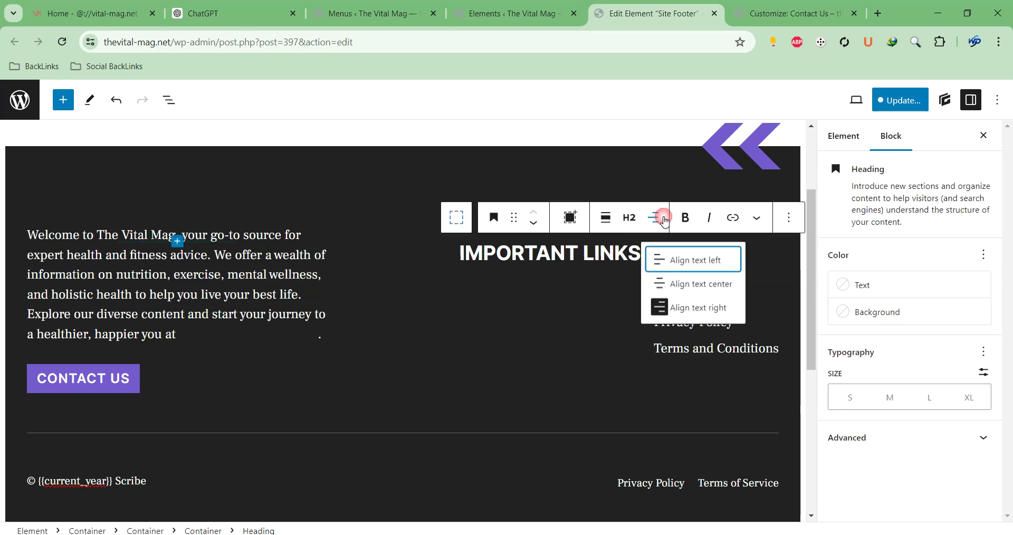
left_click(690, 302)
left_click(654, 218)
left_click(649, 266)
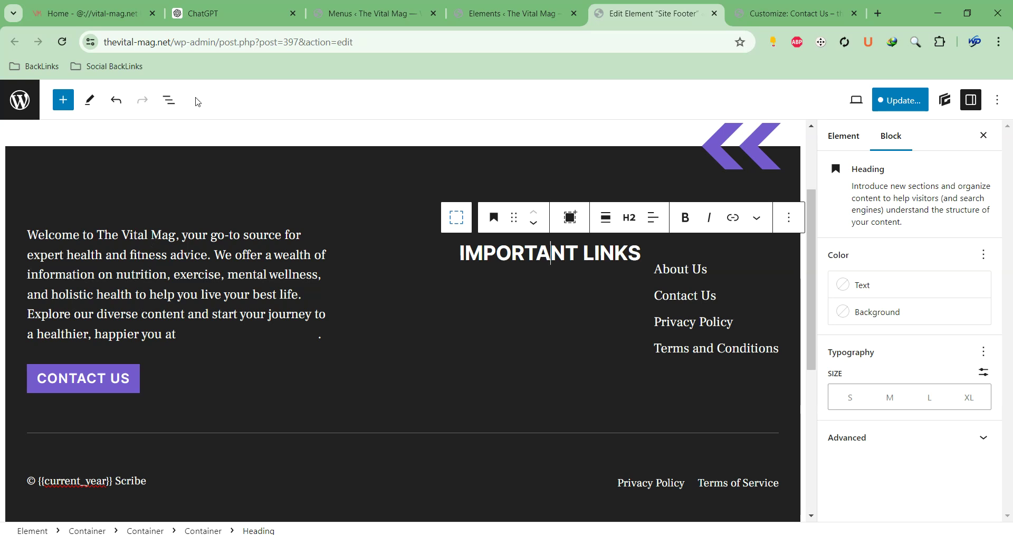
left_click(169, 99)
left_click(117, 312)
Set the heading-and-links container to stack the page links under the heading
left_click(116, 266)
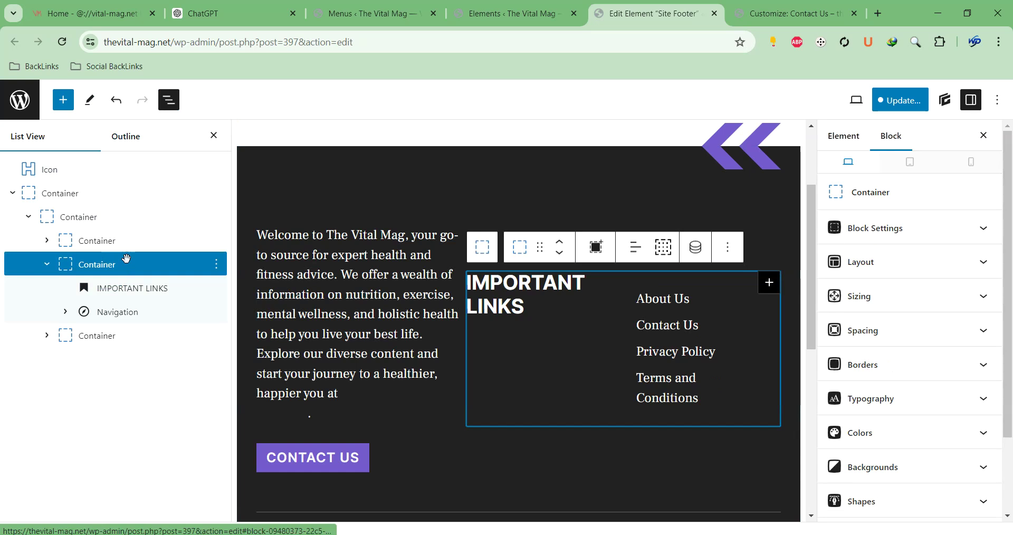
left_click(921, 272)
scroll(922, 275, "down", 2)
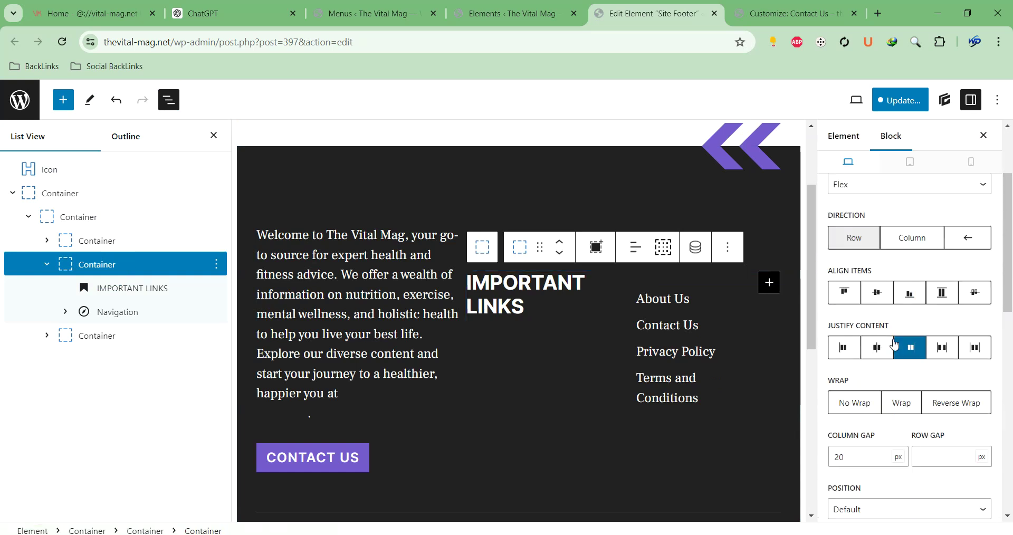
left_click(877, 347)
left_click(851, 348)
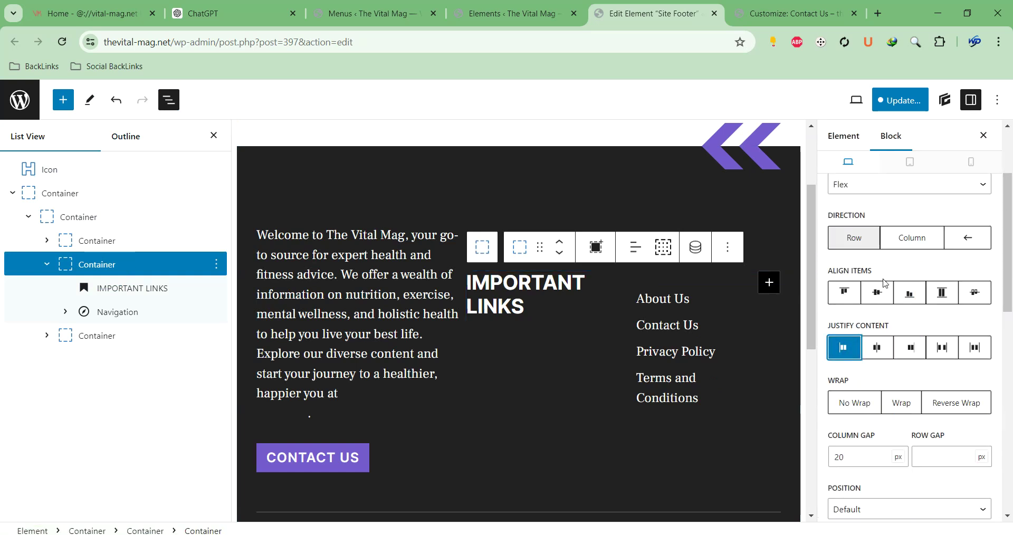
left_click(896, 237)
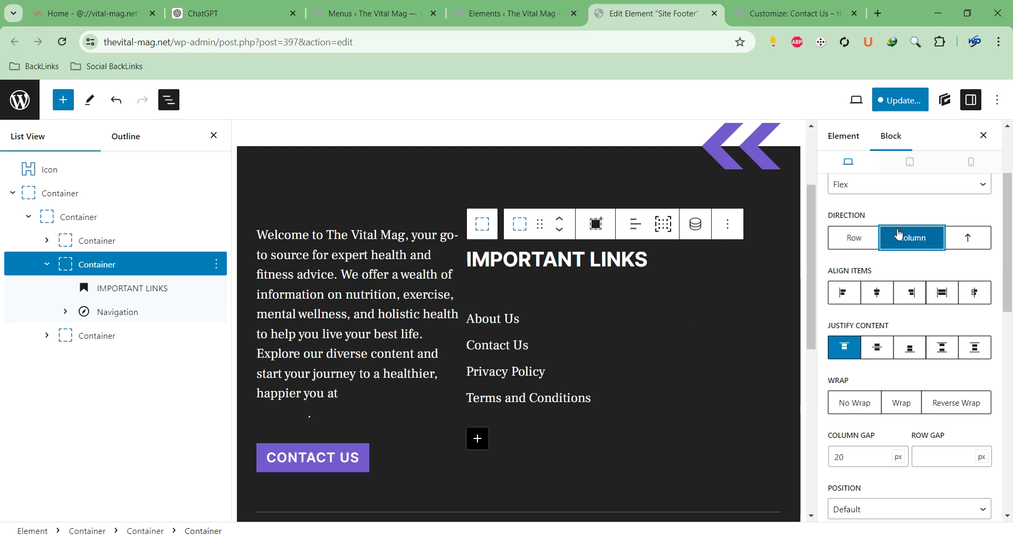
Center the IMPORTANT LINKS heading
left_click(592, 348)
left_click(636, 250)
left_click(607, 270)
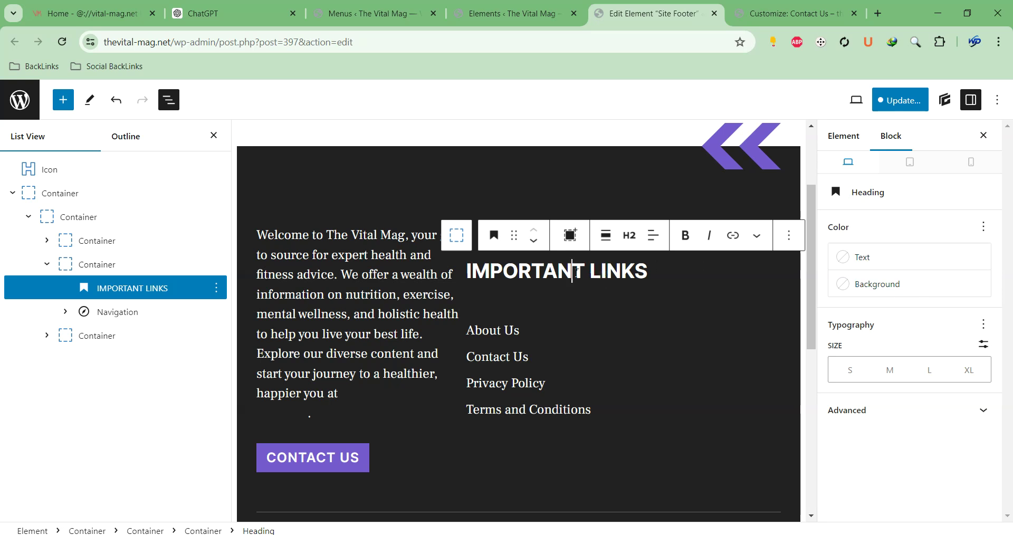
left_click(655, 235)
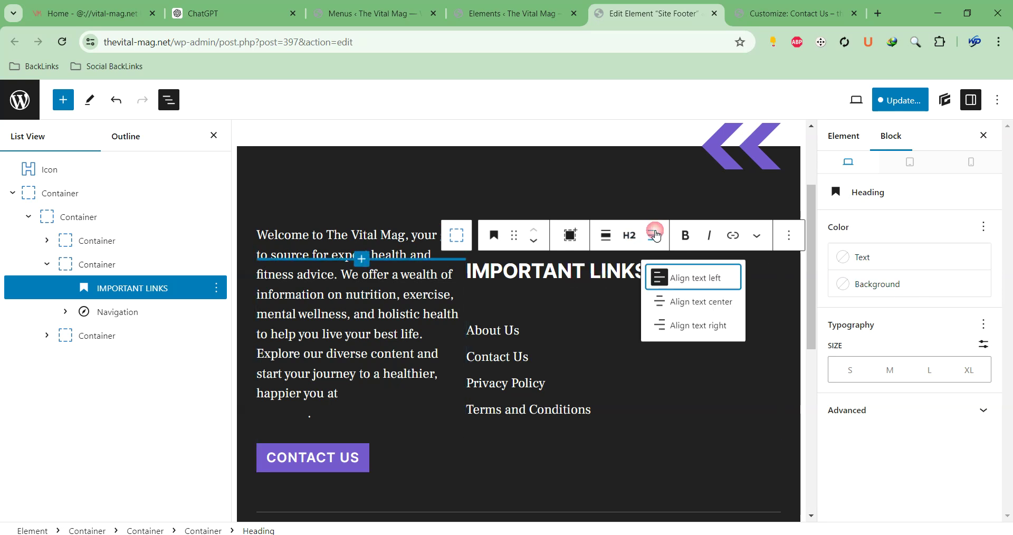
left_click(683, 302)
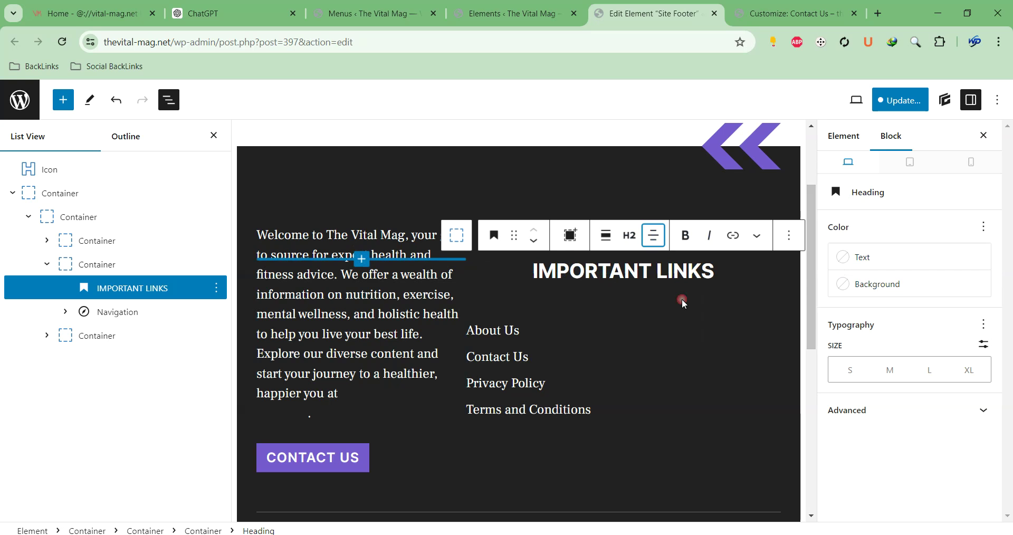
Add a submenu under the Contact Us menu link
left_click(556, 324)
left_click(581, 336)
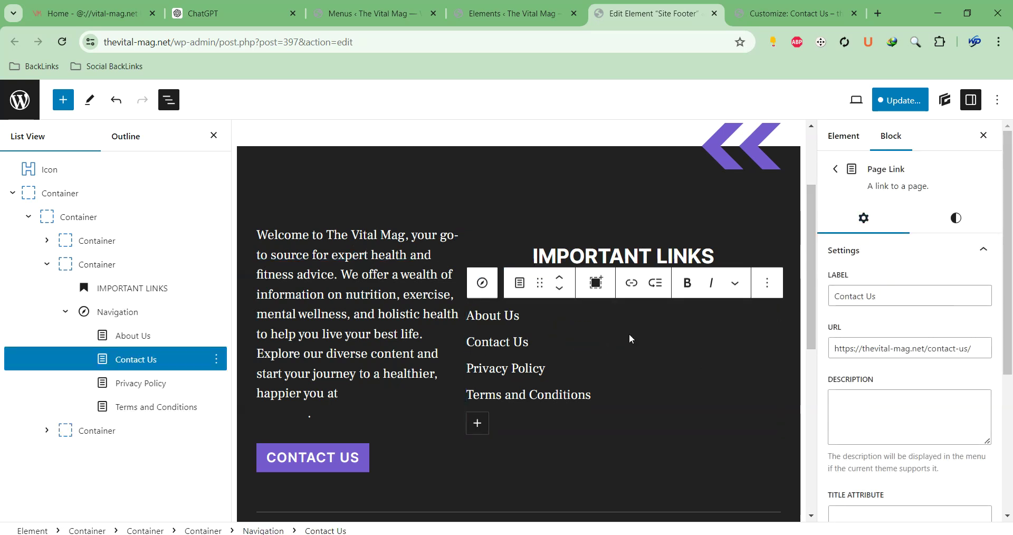
left_click(656, 283)
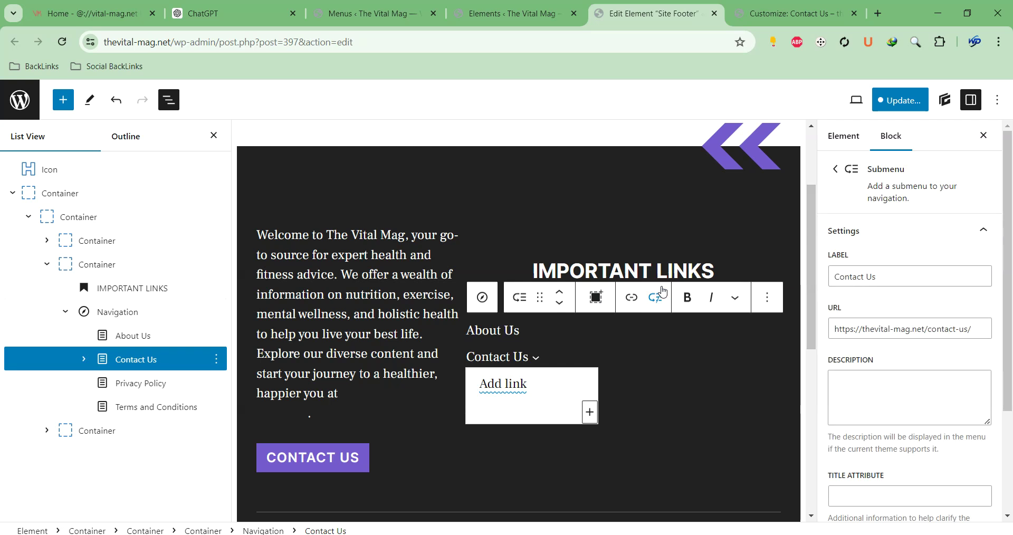
left_click(565, 468)
scroll(565, 469, "down", 2)
left_click(492, 480)
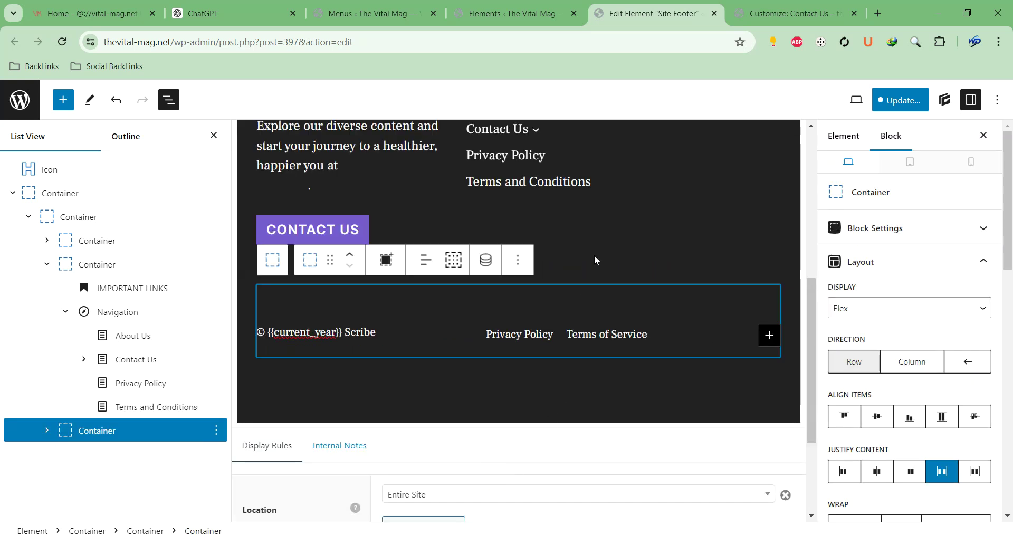
Center the footer page links under the heading and hide the block outline panel
left_click(547, 251)
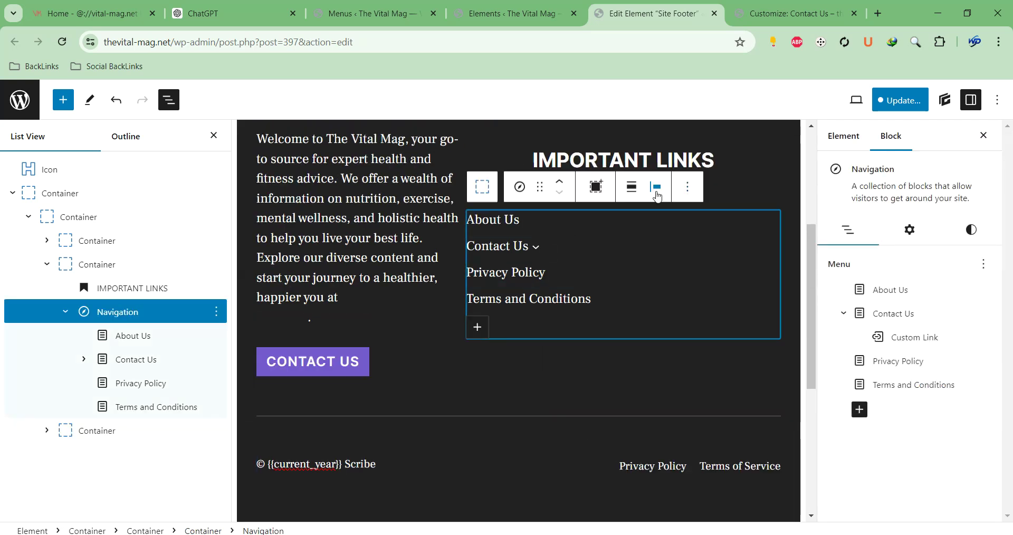
left_click(656, 192)
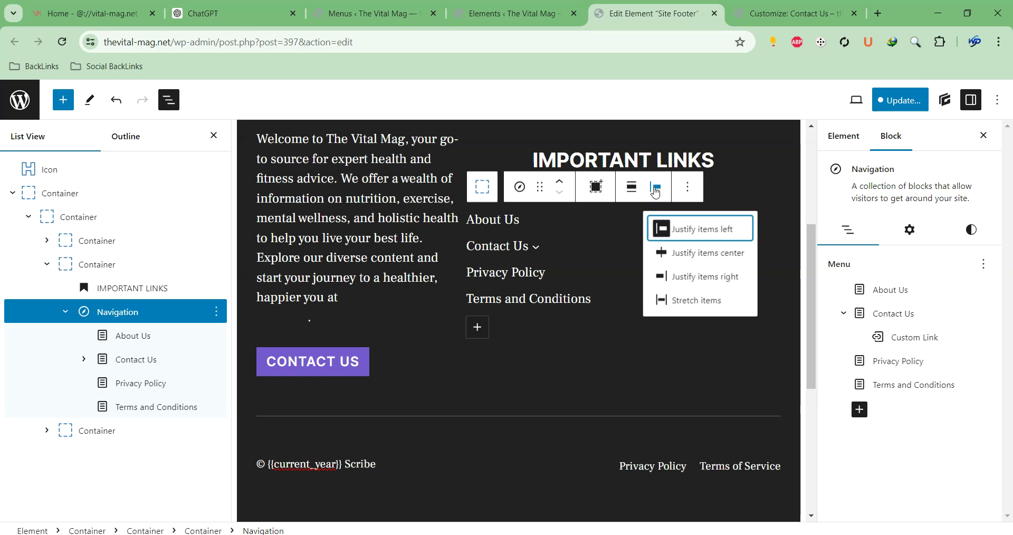
left_click(689, 264)
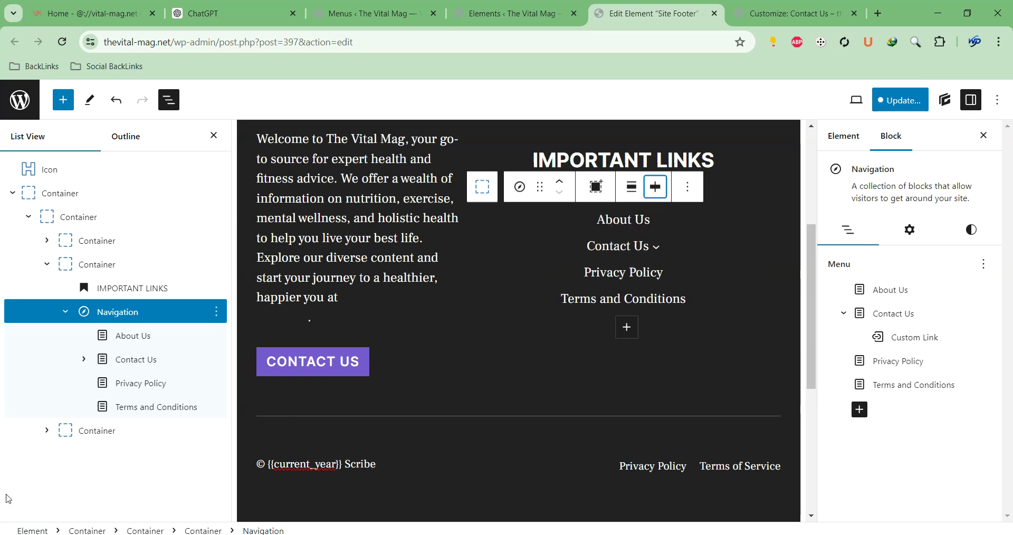
scroll(559, 289, "up", 4)
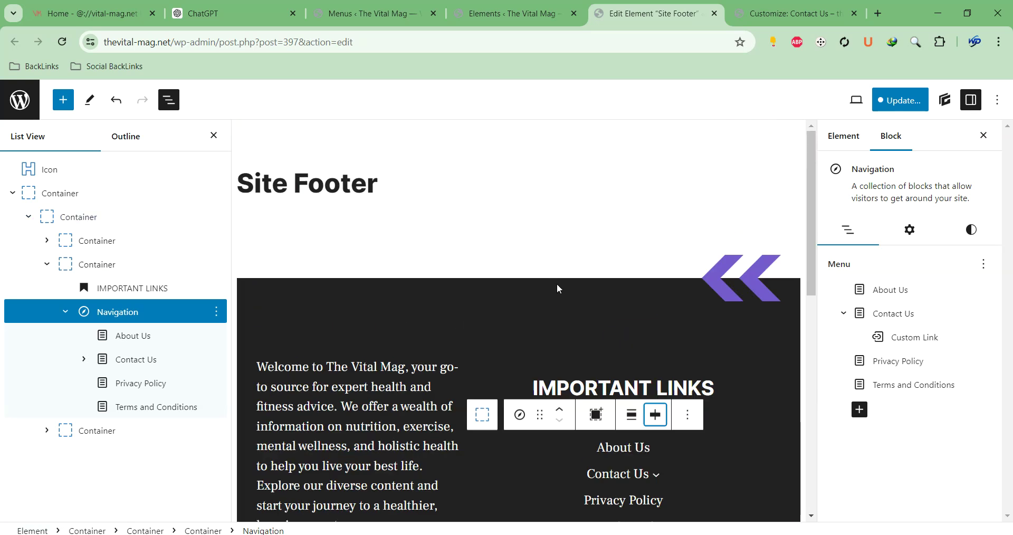
left_click(211, 136)
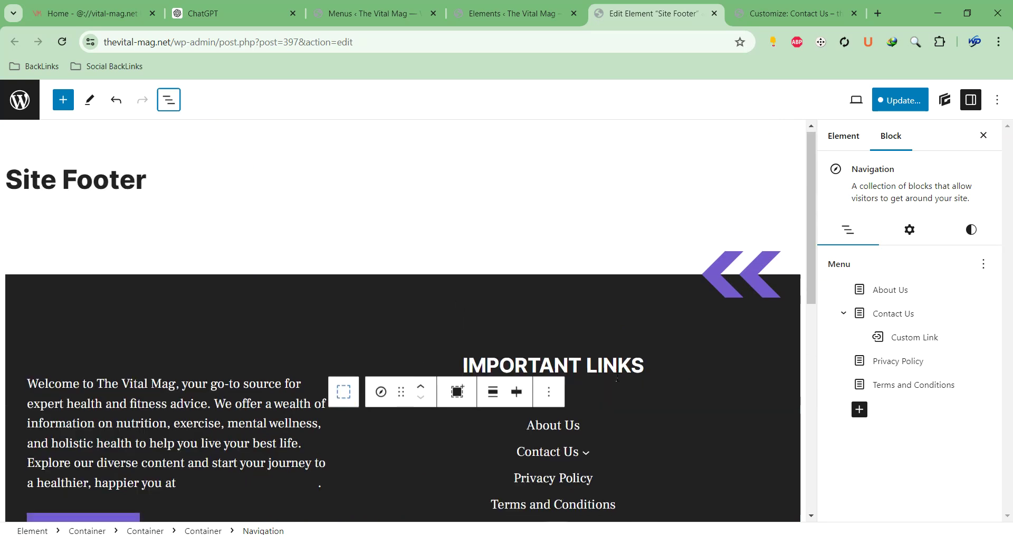
scroll(459, 306, "down", 4)
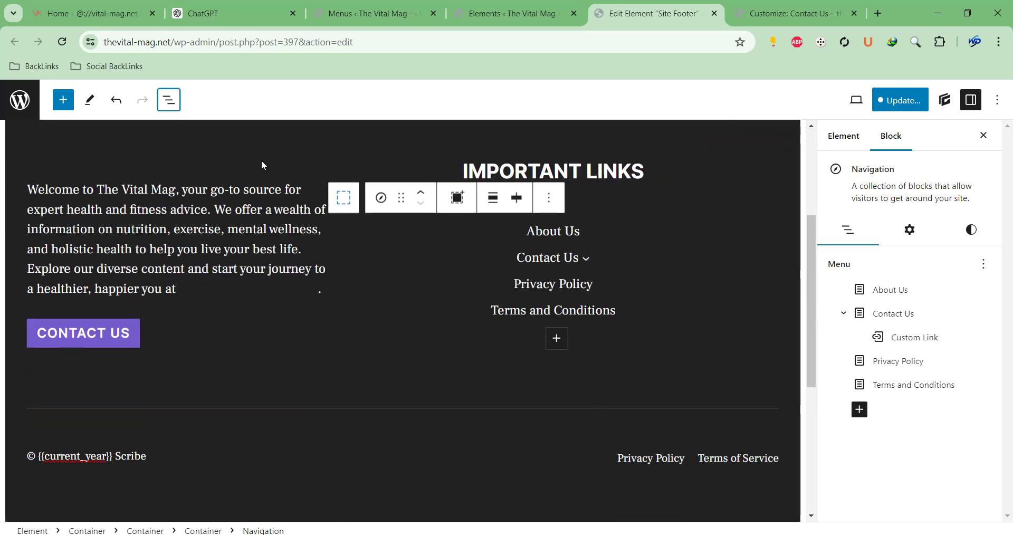
Insert a /heading block reading 'THE VITAL MAG.NET' above the footer's welcome text
left_click(275, 157)
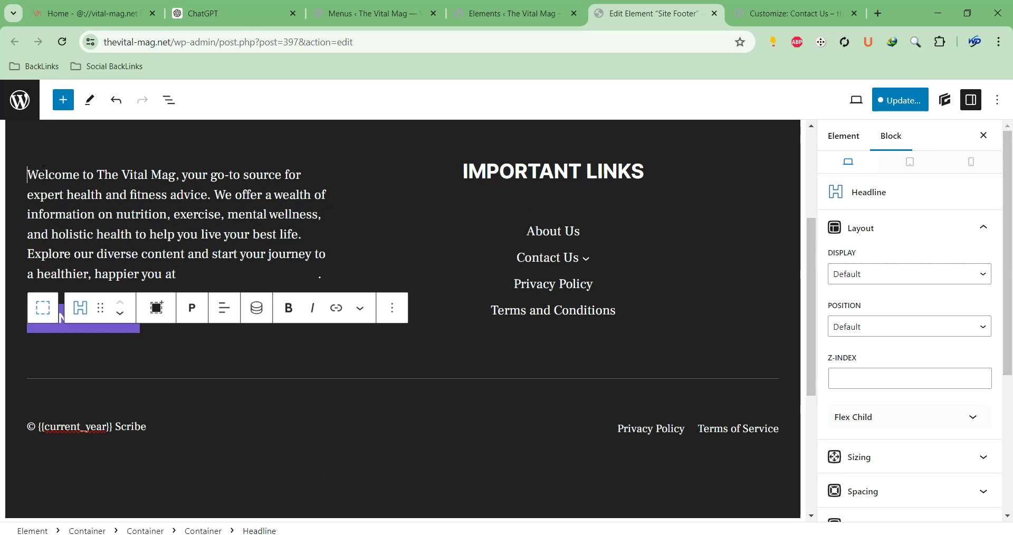
key("ctrl+alt+t")
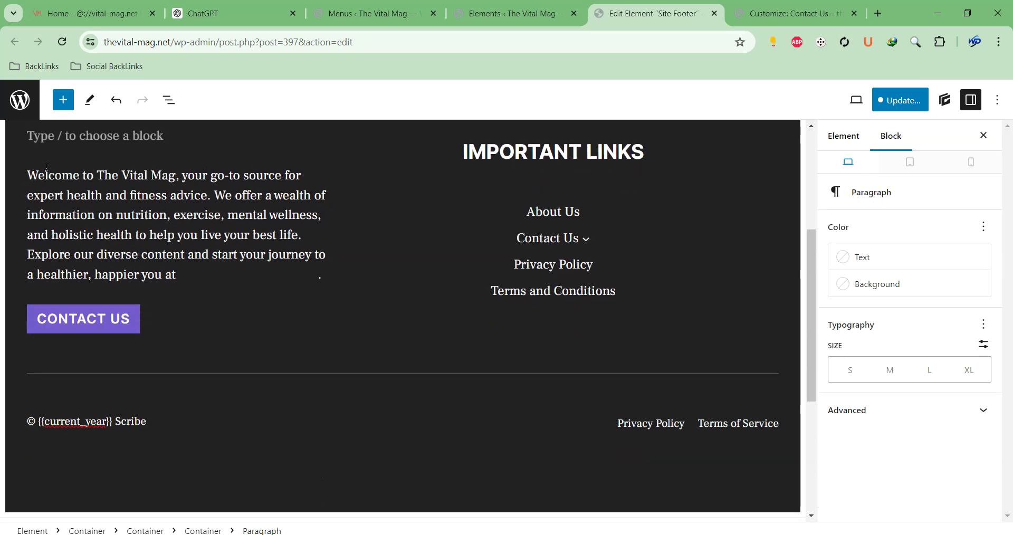
type("/hea")
key("Return")
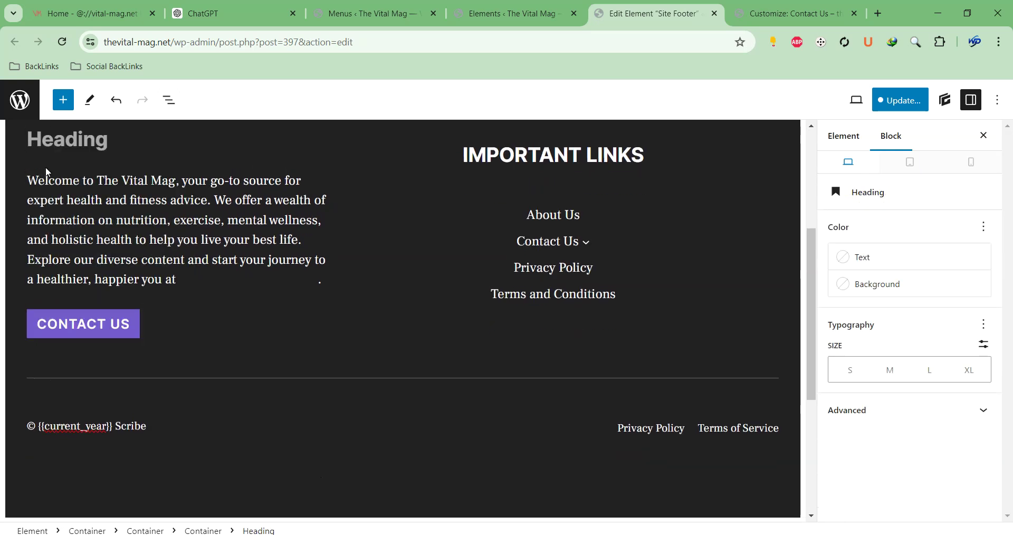
type("tHE")
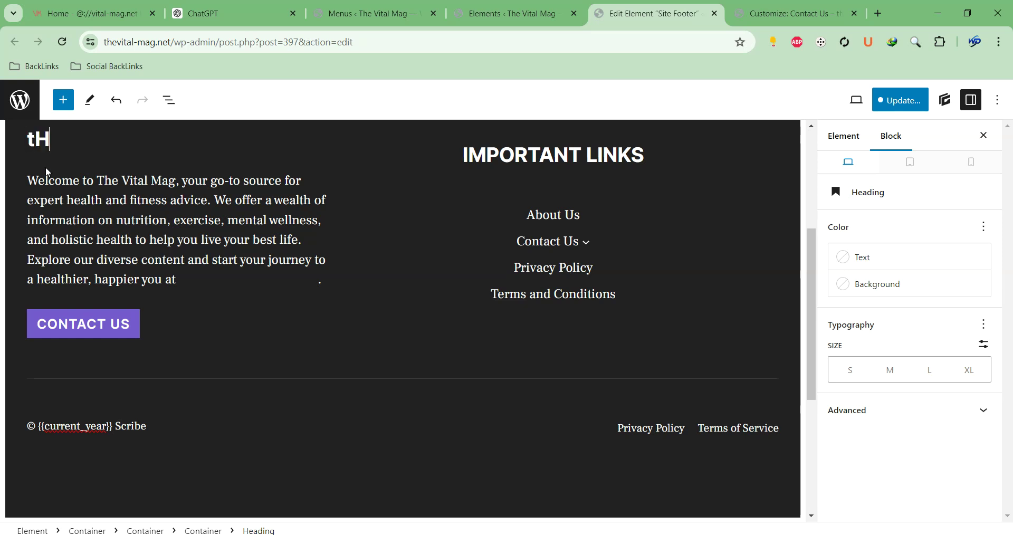
key("BackSpace")
key("BackSpace")
key("BackSpace")
type("THE VITAL ")
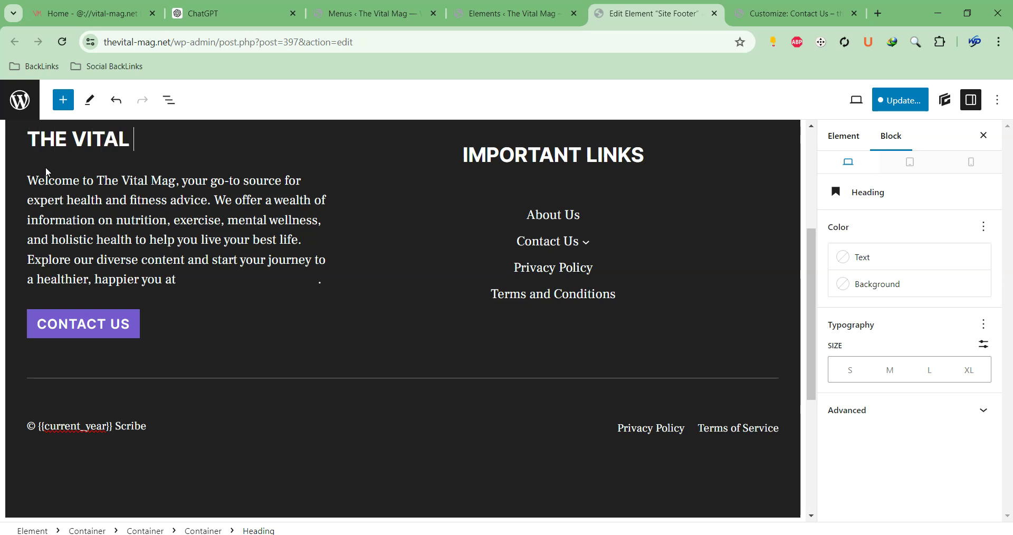
type("MAG.NET")
scroll(285, 322, "up", 4)
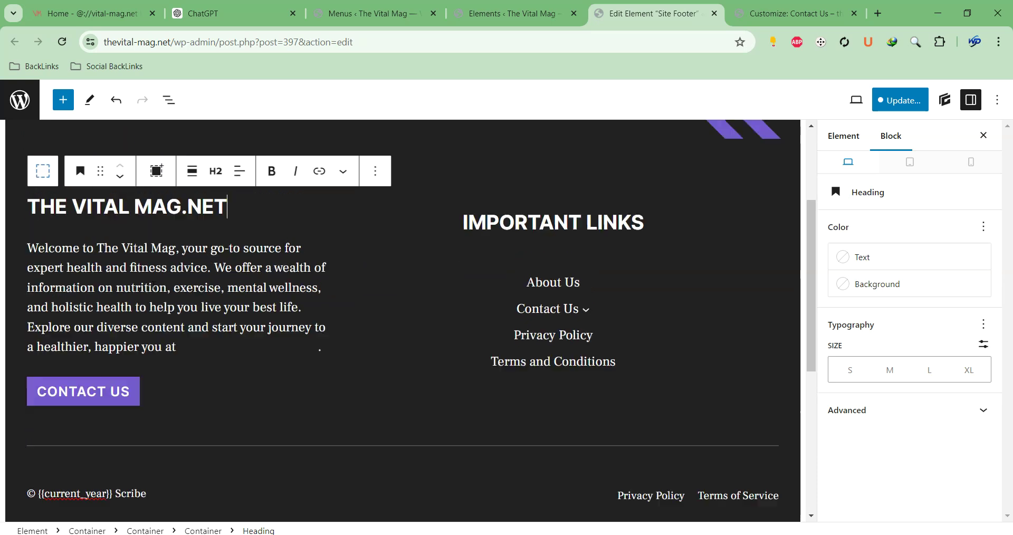
scroll(585, 343, "down", 1)
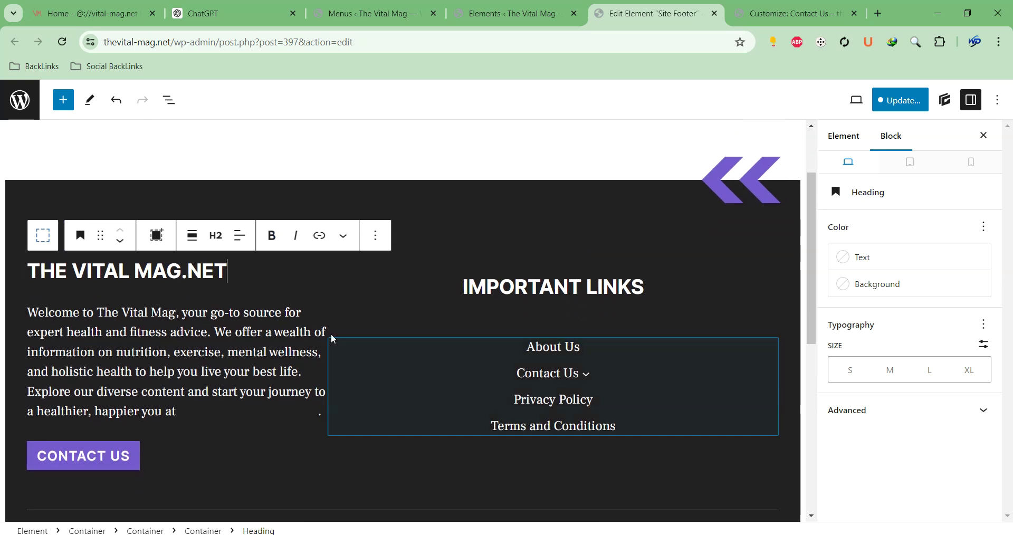
scroll(589, 301, "down", 3)
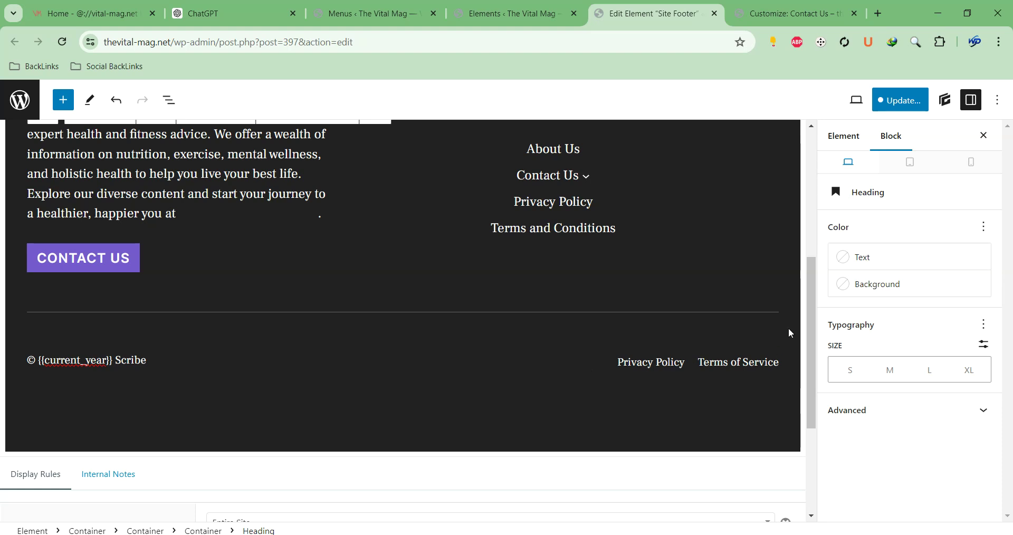
scroll(551, 227, "up", 4)
scroll(695, 428, "down", 2)
scroll(663, 460, "down", 2)
scroll(422, 258, "up", 3)
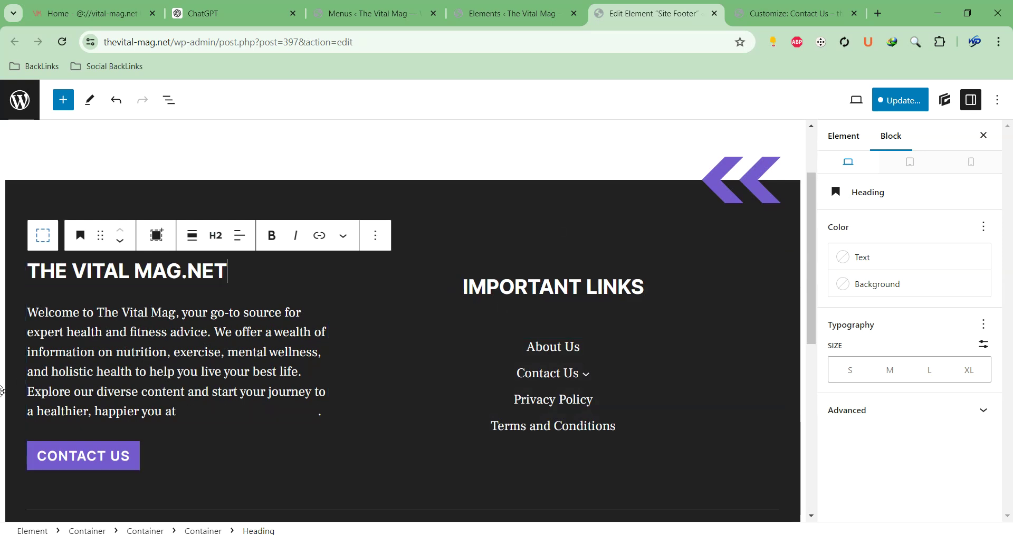
Open List View and select the outer, third and then first footer column containers
left_click(169, 100)
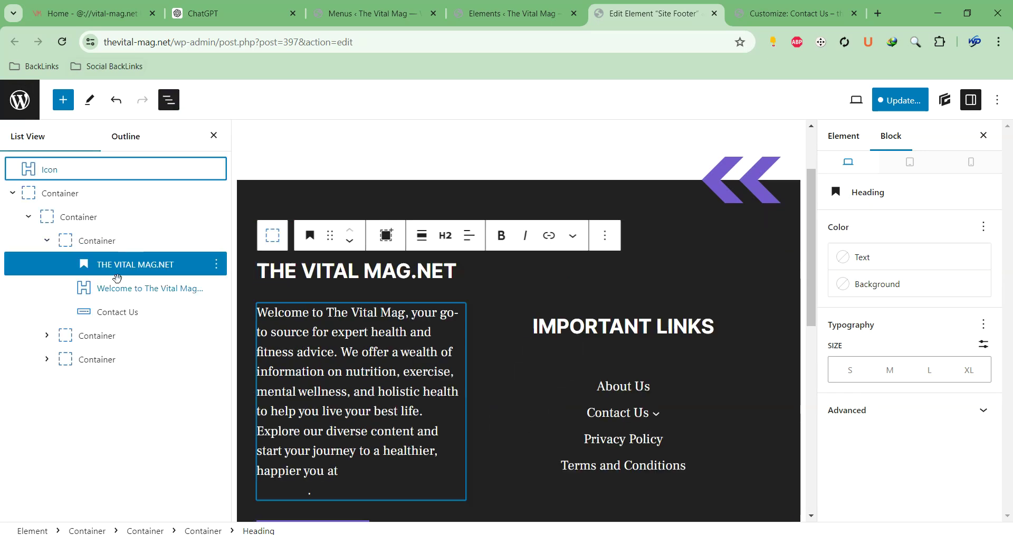
left_click(48, 242)
left_click(54, 218)
scroll(302, 230, "down", 4)
scroll(495, 302, "down", 3)
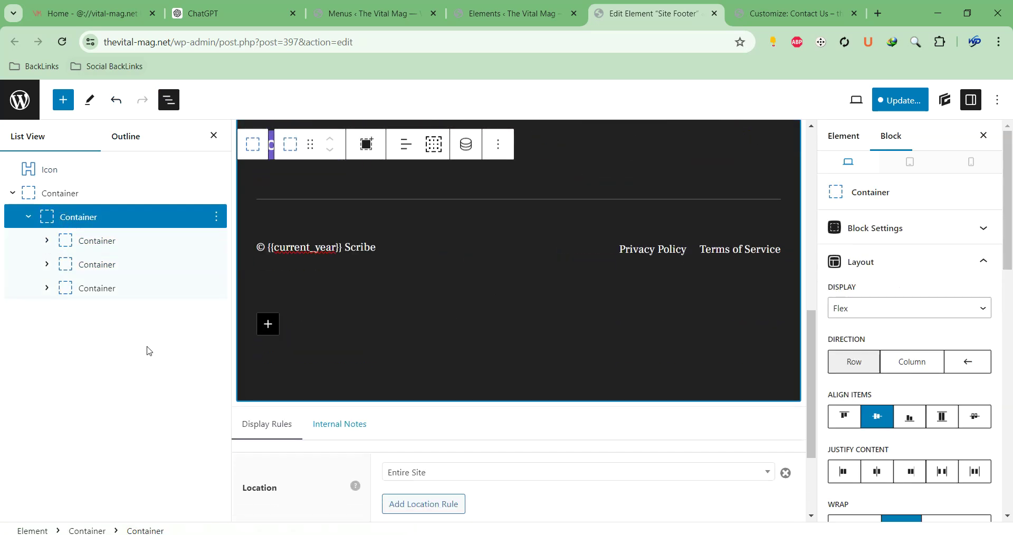
left_click(108, 289)
scroll(667, 327, "up", 10)
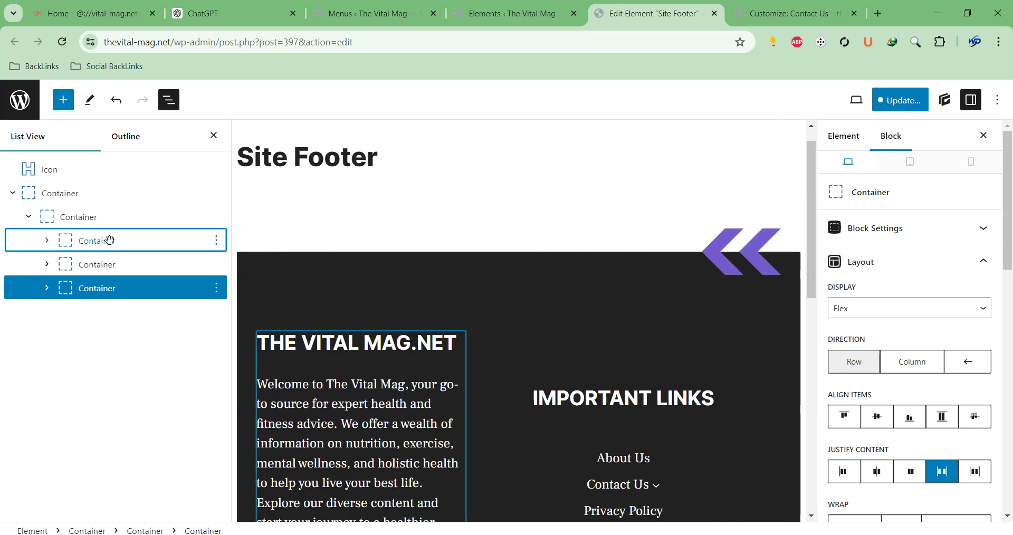
left_click(106, 240)
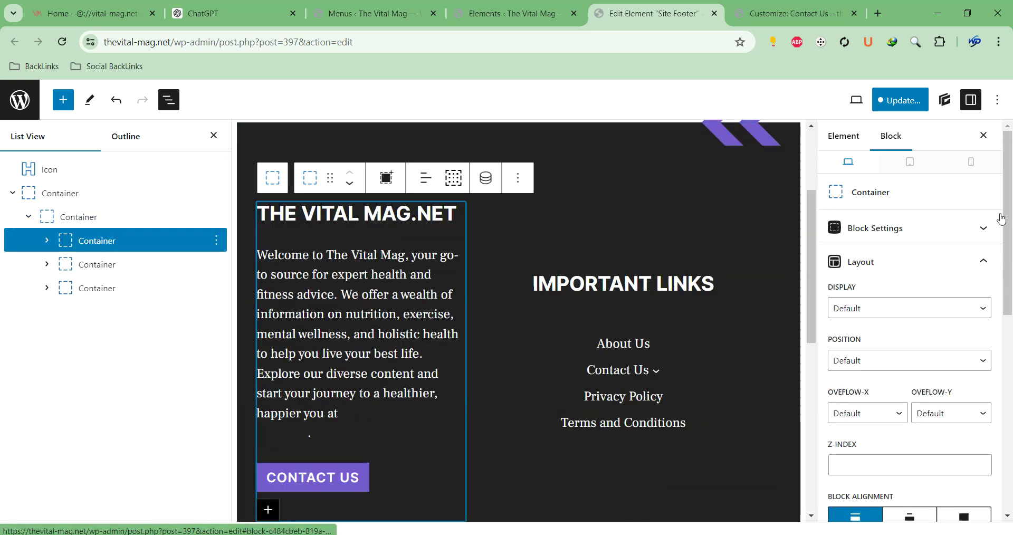
scroll(919, 269, "down", 4)
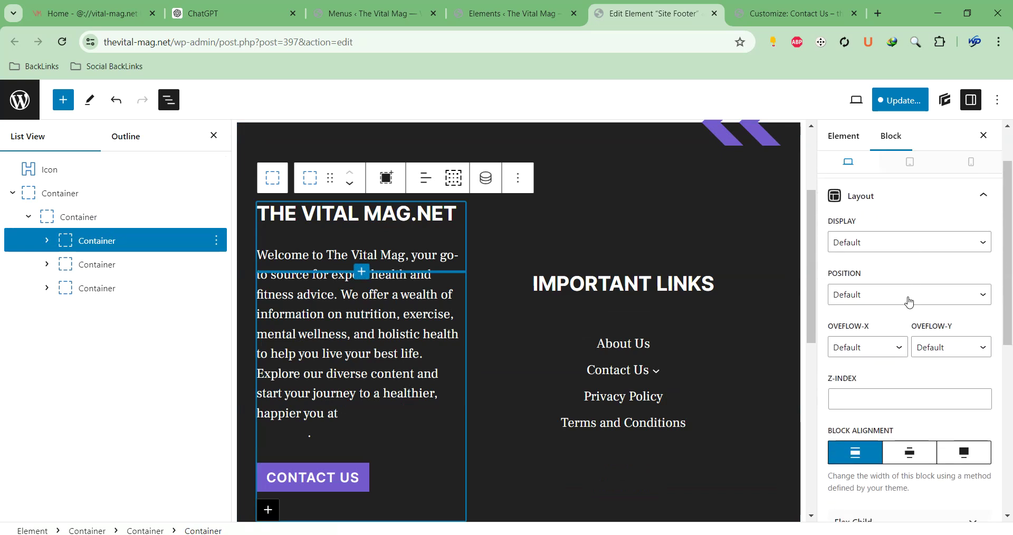
scroll(917, 272, "up", 4)
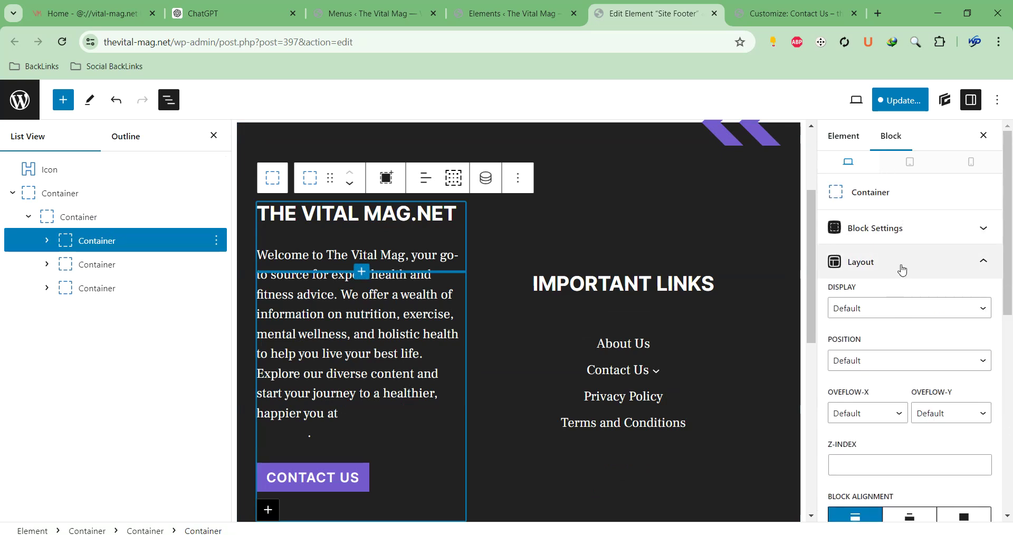
Expand and collapse the Layout and Block settings sections for the first column container
left_click(900, 262)
left_click(900, 262)
scroll(921, 338, "up", 2)
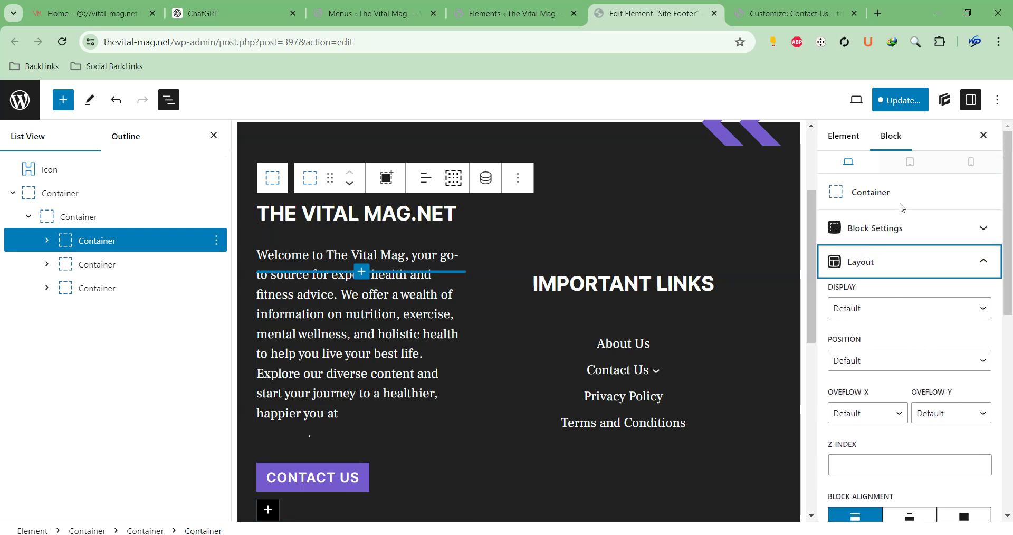
left_click(911, 228)
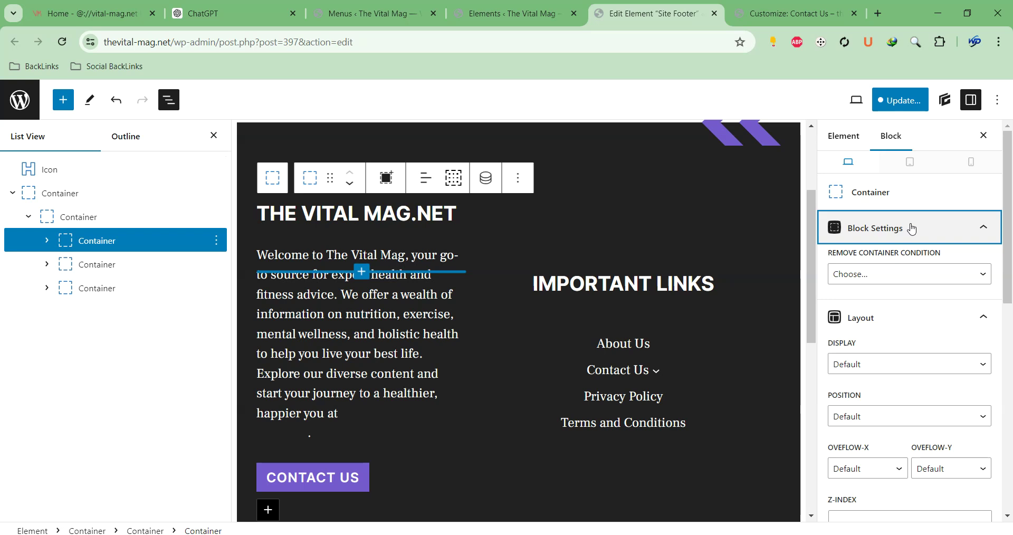
left_click(912, 228)
left_click(909, 269)
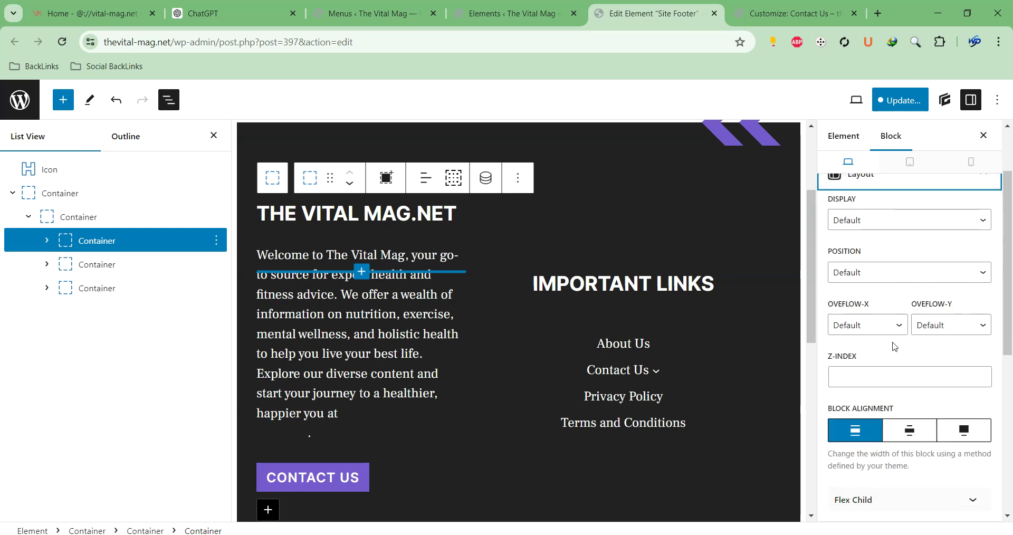
scroll(903, 201, "up", 1)
left_click(898, 239)
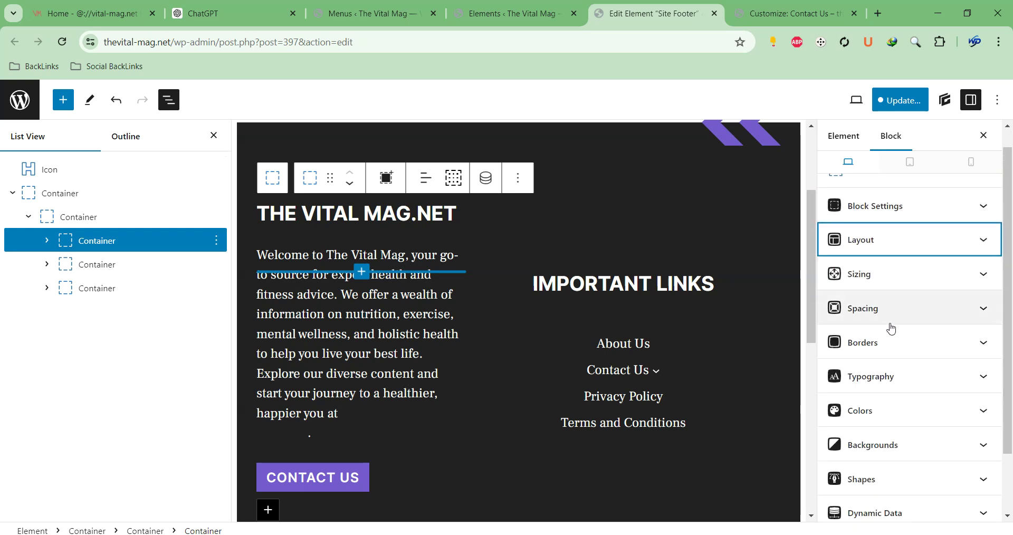
scroll(888, 425, "down", 2)
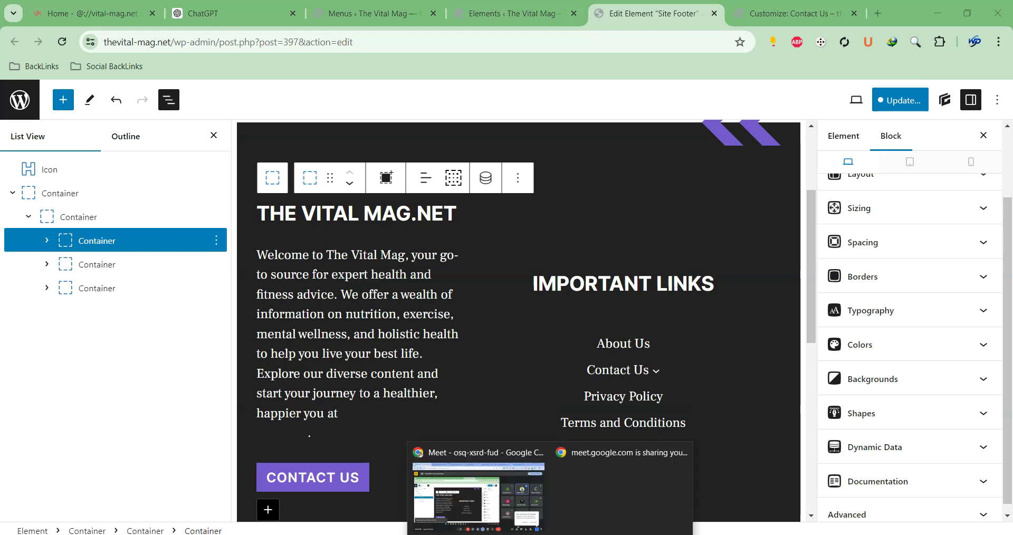
Return to the Google Meet call and dismiss the 12-minute call-ending warning
left_click(504, 526)
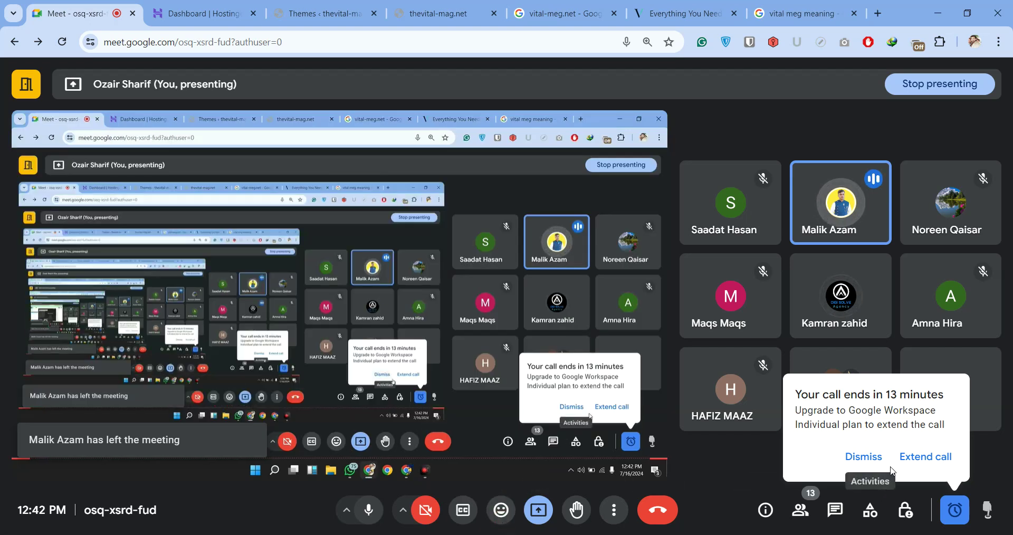
mouse_move(724, 428)
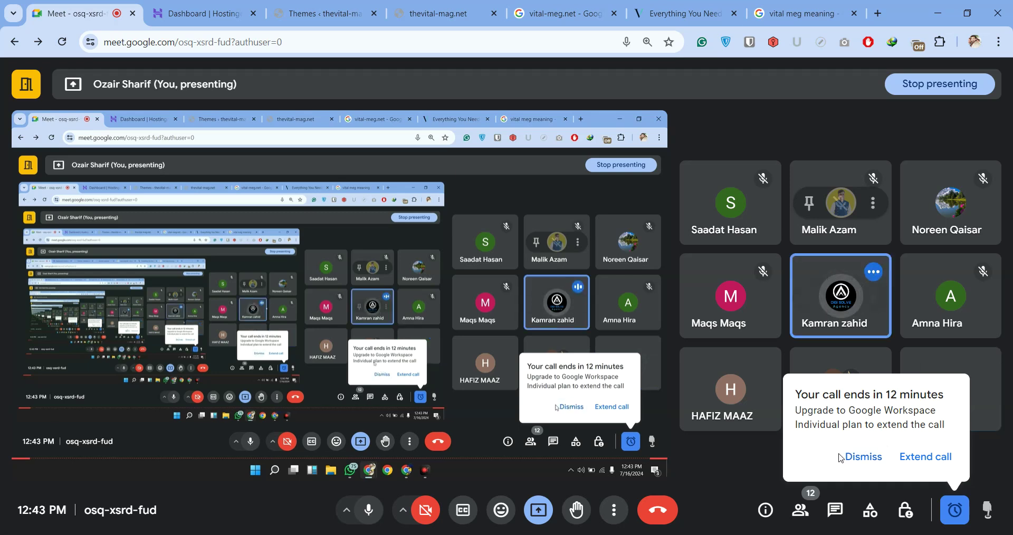
left_click(856, 456)
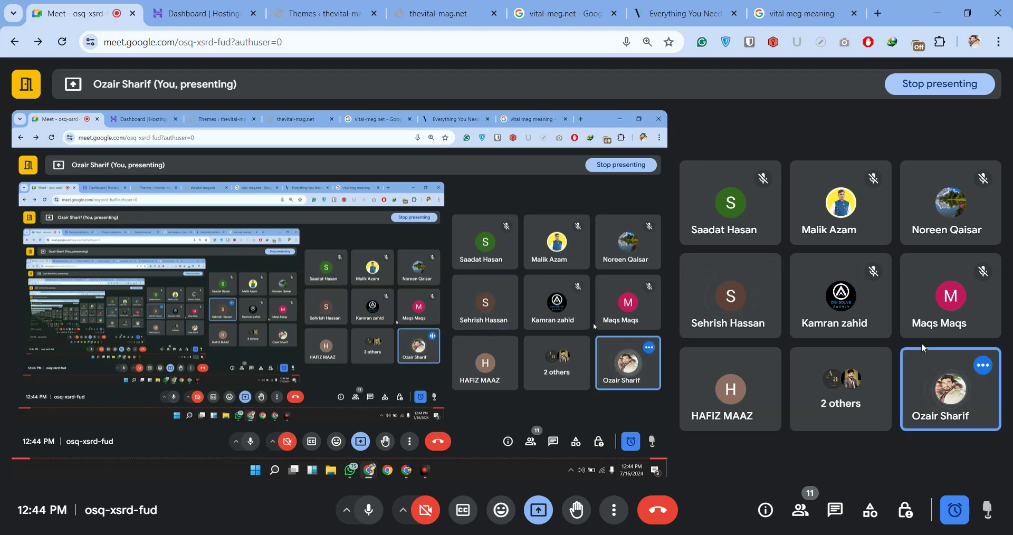
Go to the hPanel home page, then open Account Sharing from the account menu
left_click(193, 19)
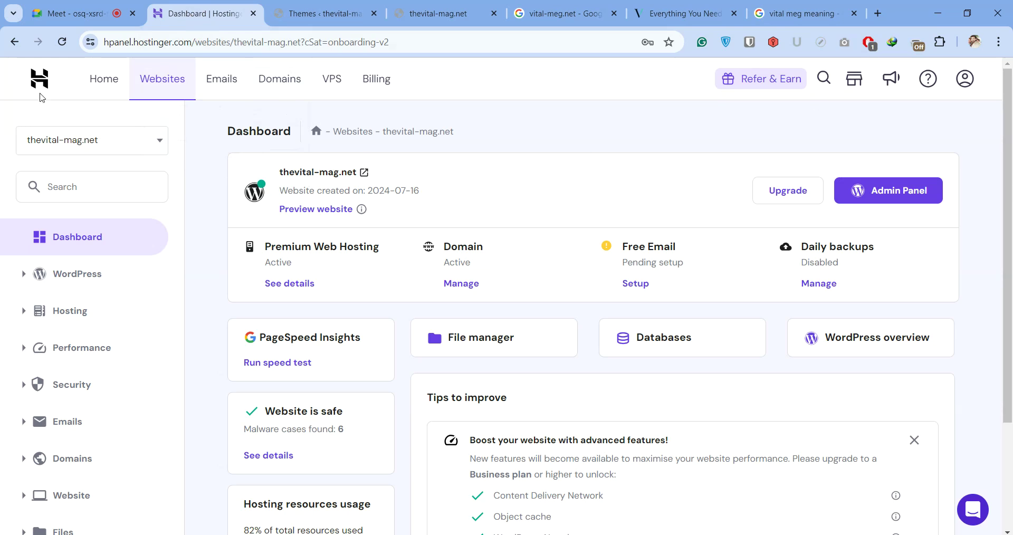
left_click(107, 89)
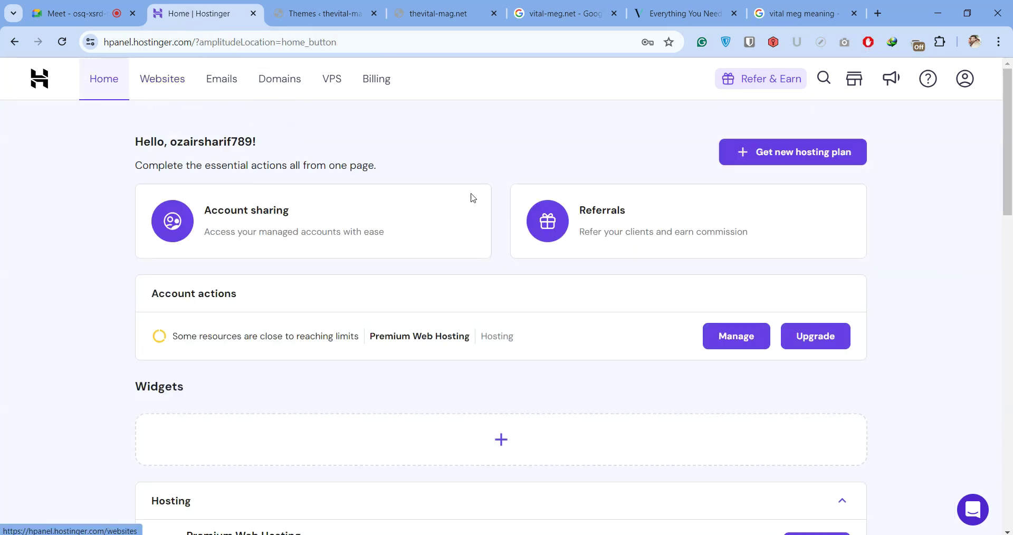
scroll(563, 189, "down", 7)
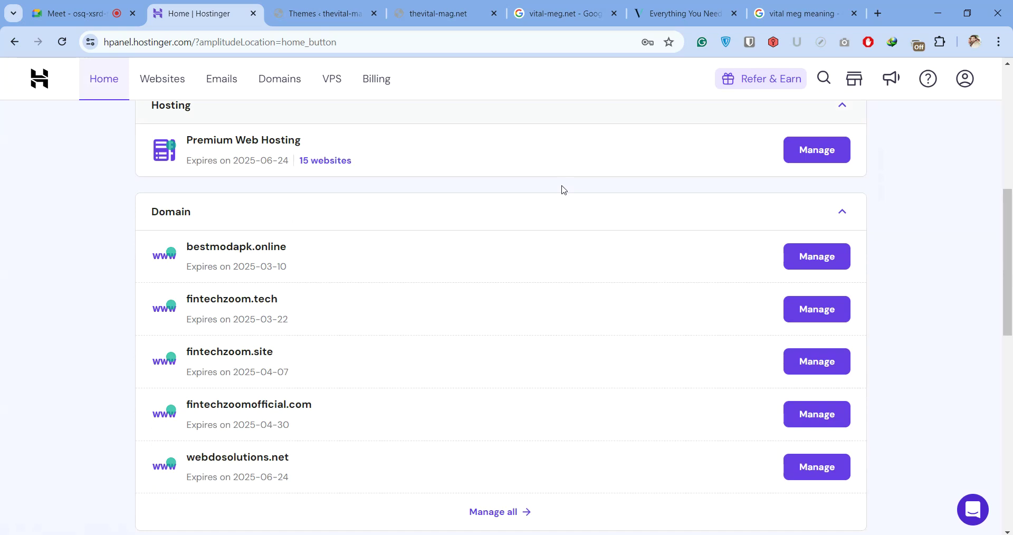
scroll(563, 188, "up", 7)
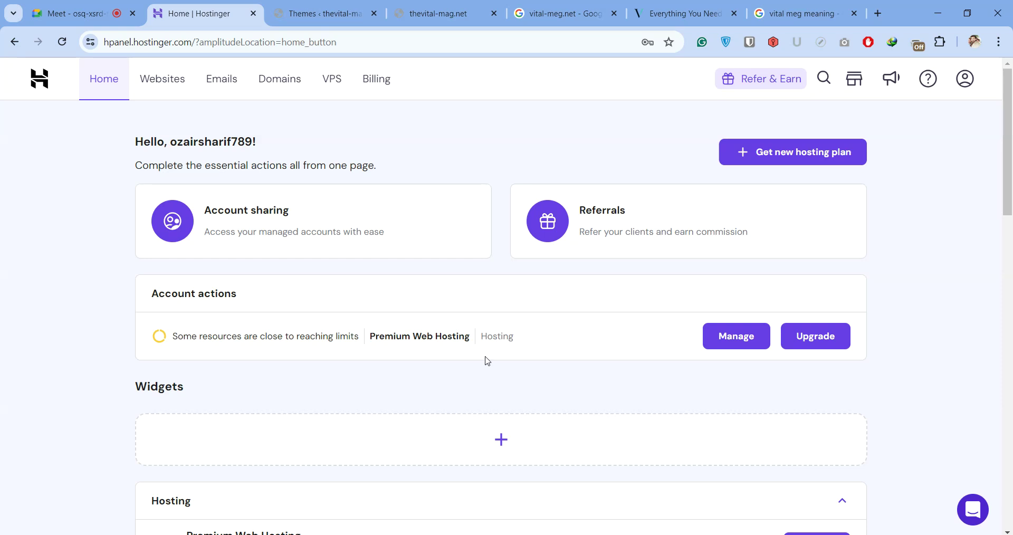
double_click(300, 334)
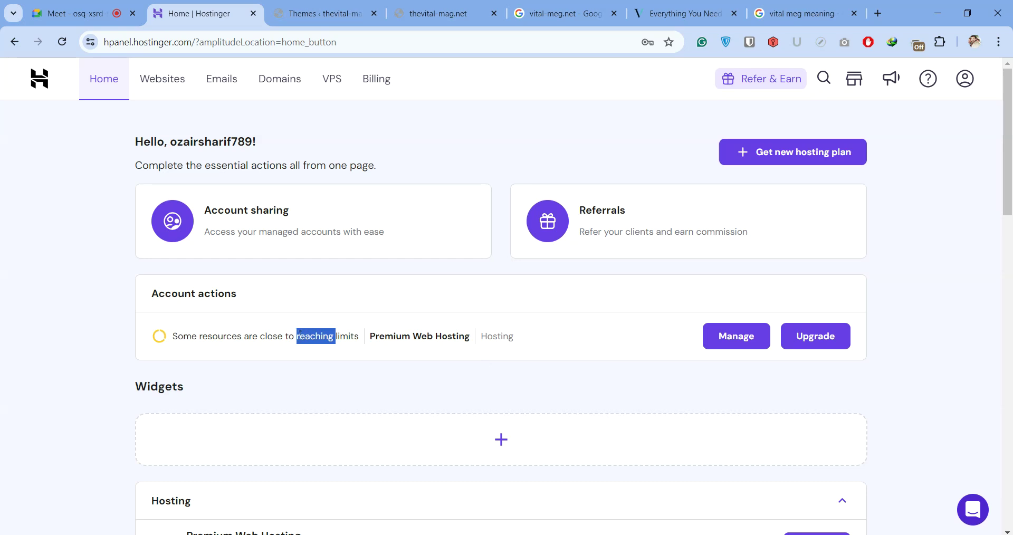
triple_click(264, 335)
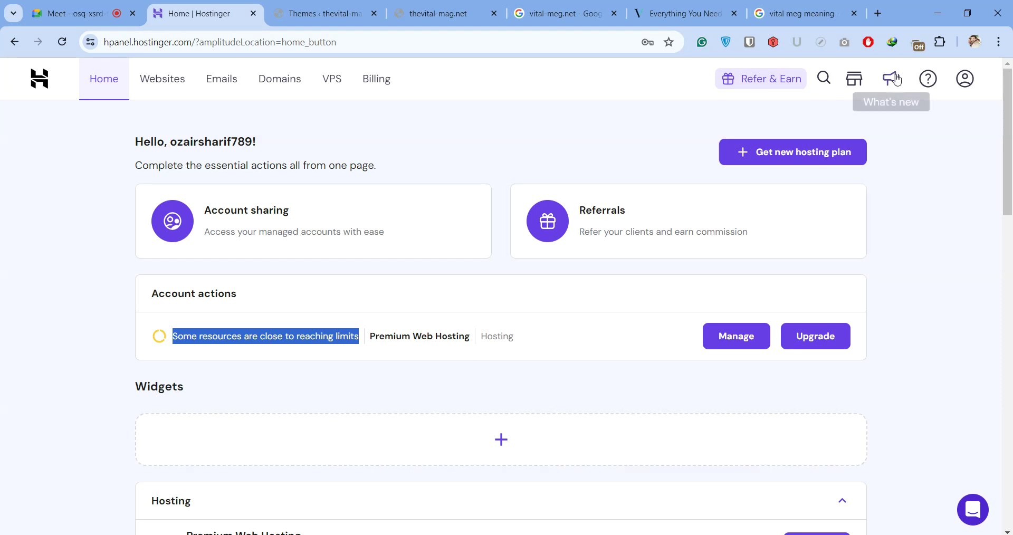
left_click(965, 79)
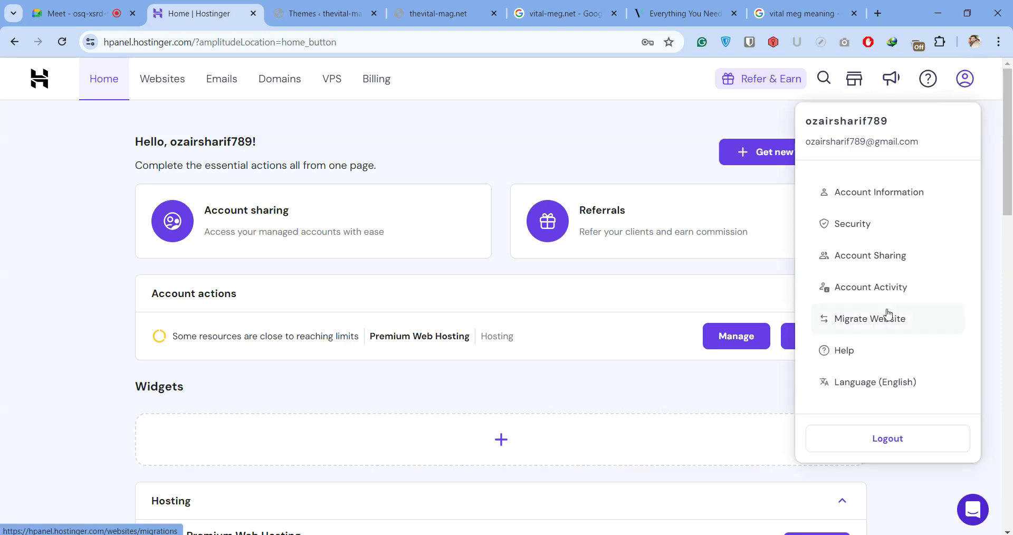
left_click(889, 270)
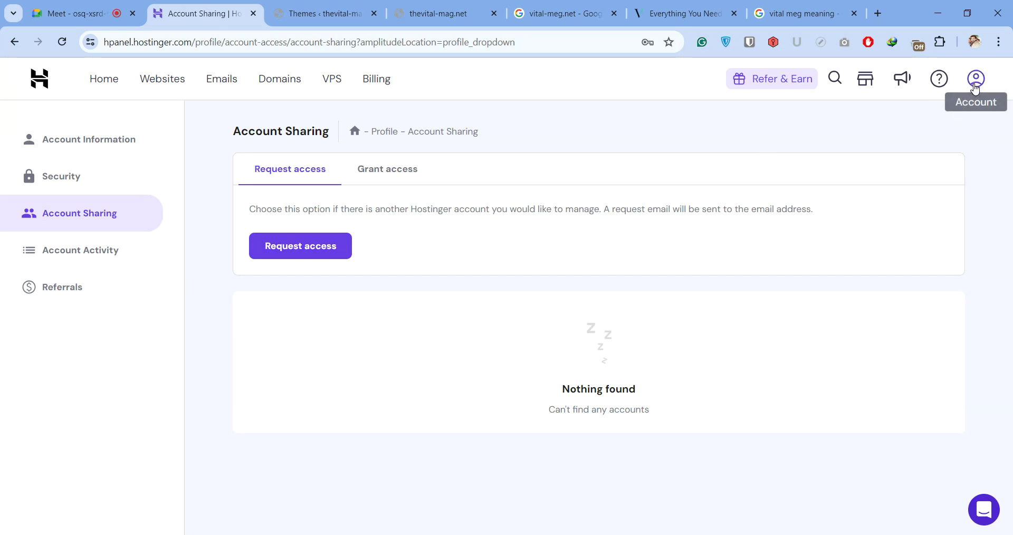
Start an access request under Account Sharing, then switch to the Websites list
left_click(975, 87)
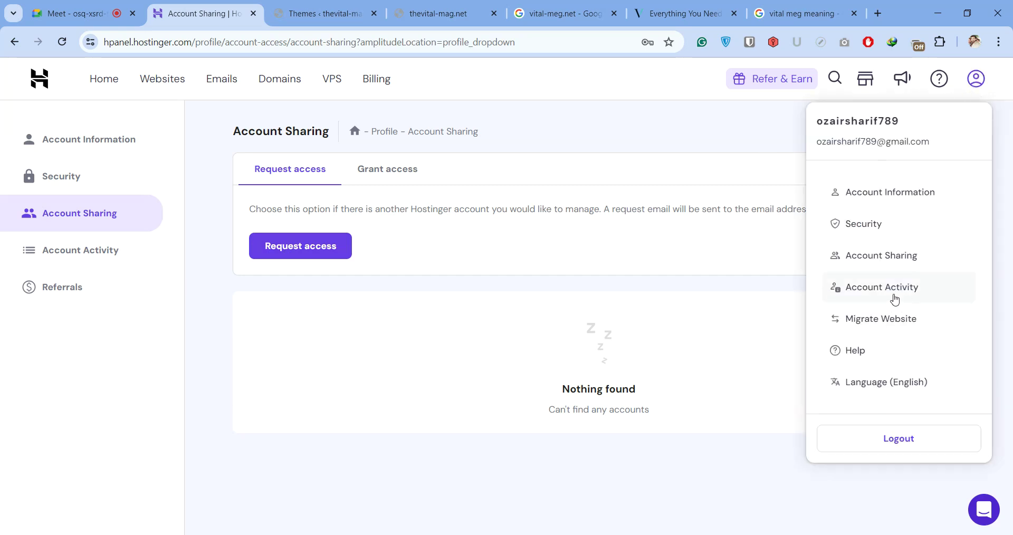
left_click(893, 257)
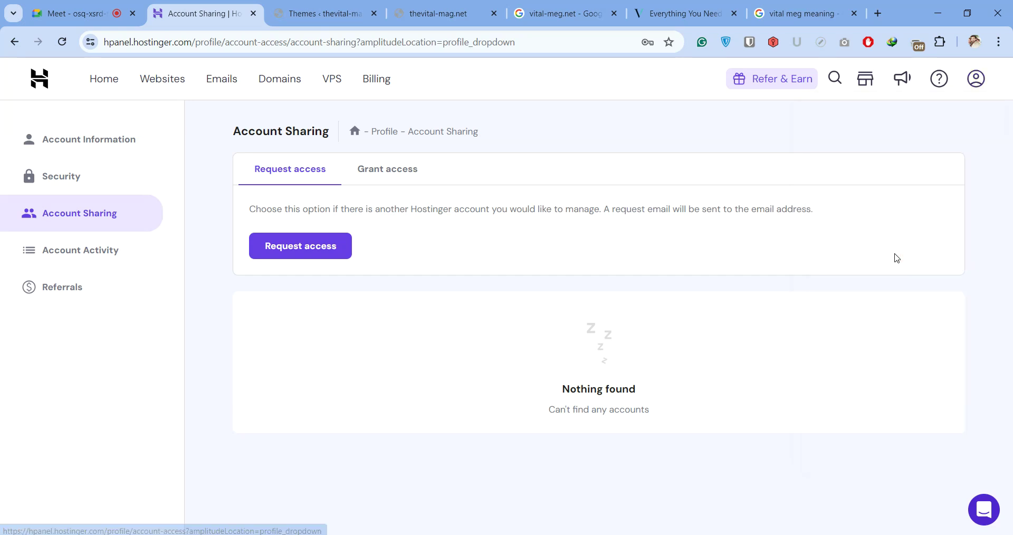
left_click(323, 249)
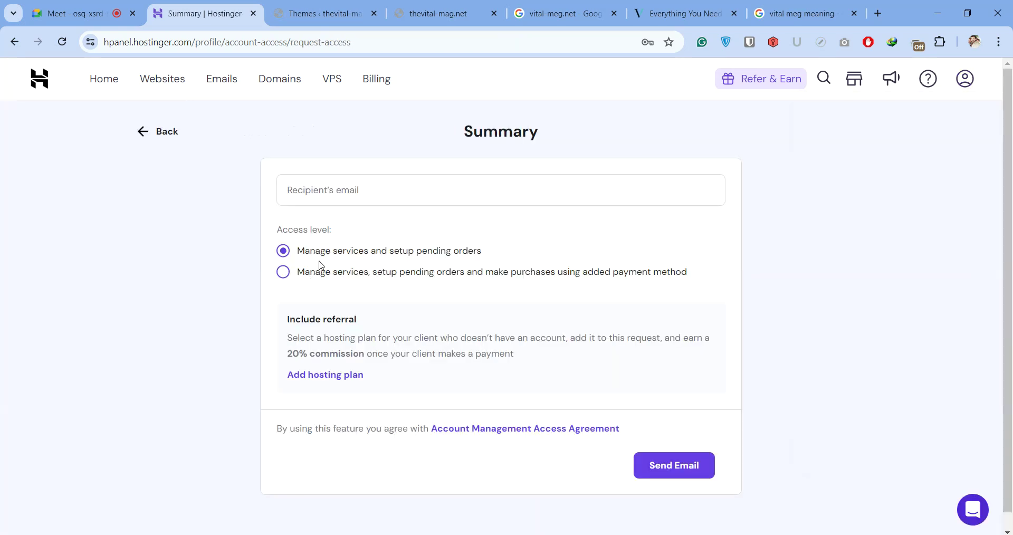
left_click(343, 193)
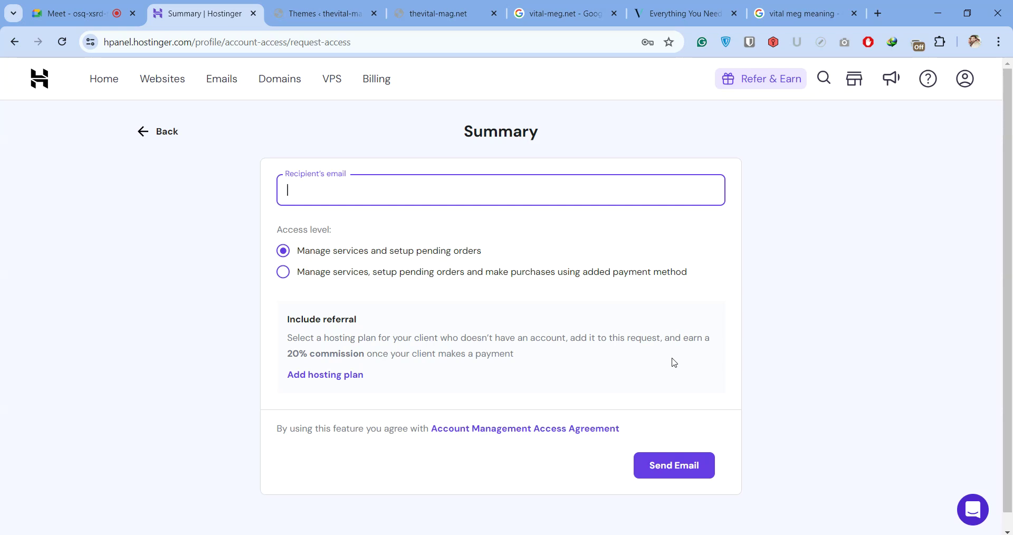
left_click(165, 79)
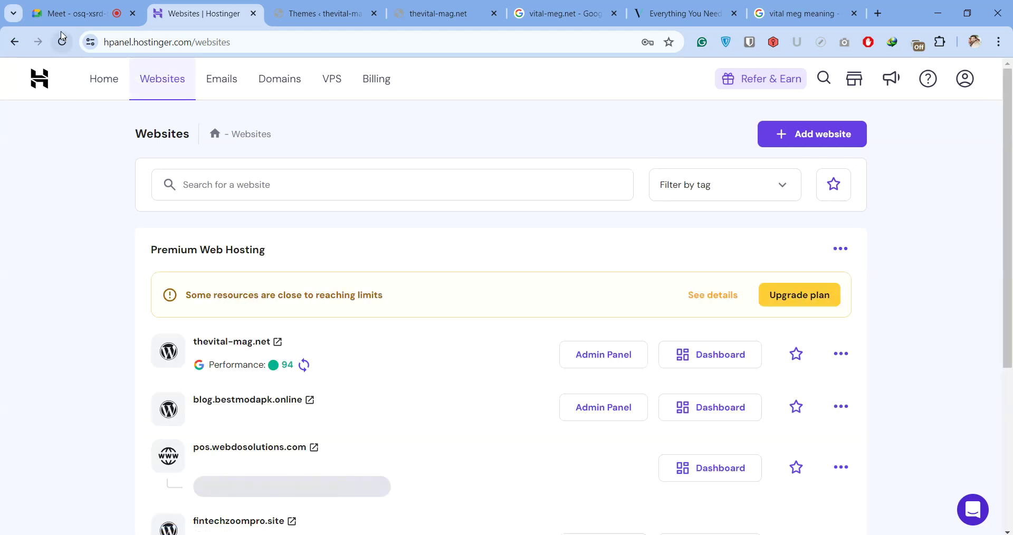
Scroll the Websites list, check the items-per-page setting, then open the account menu
scroll(165, 178, "down", 4)
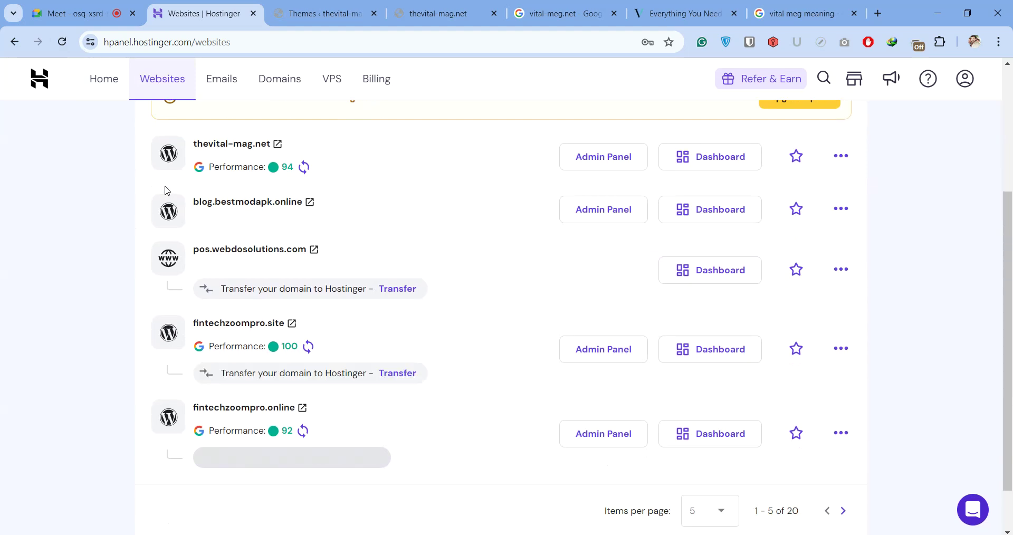
scroll(166, 191, "up", 4)
scroll(203, 309, "down", 4)
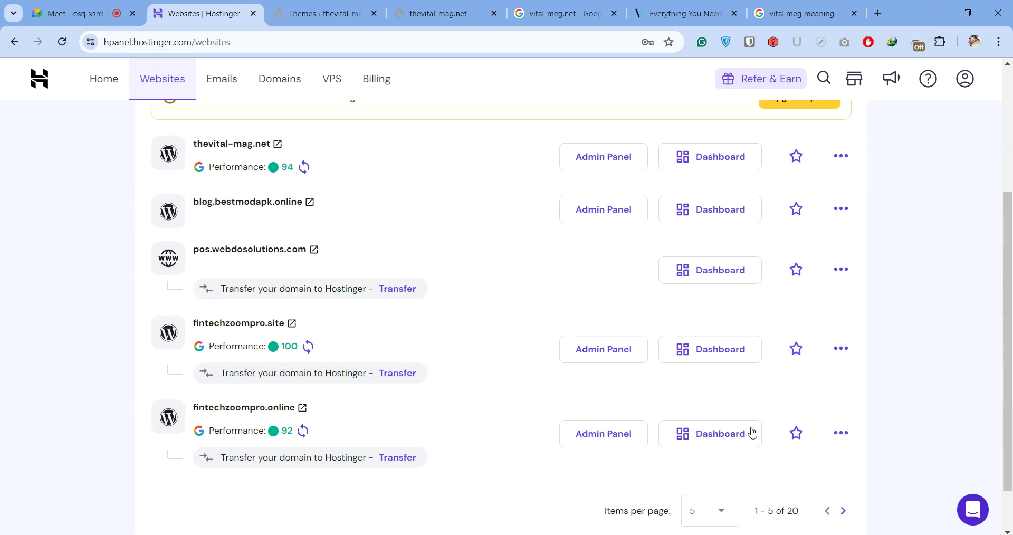
left_click(705, 523)
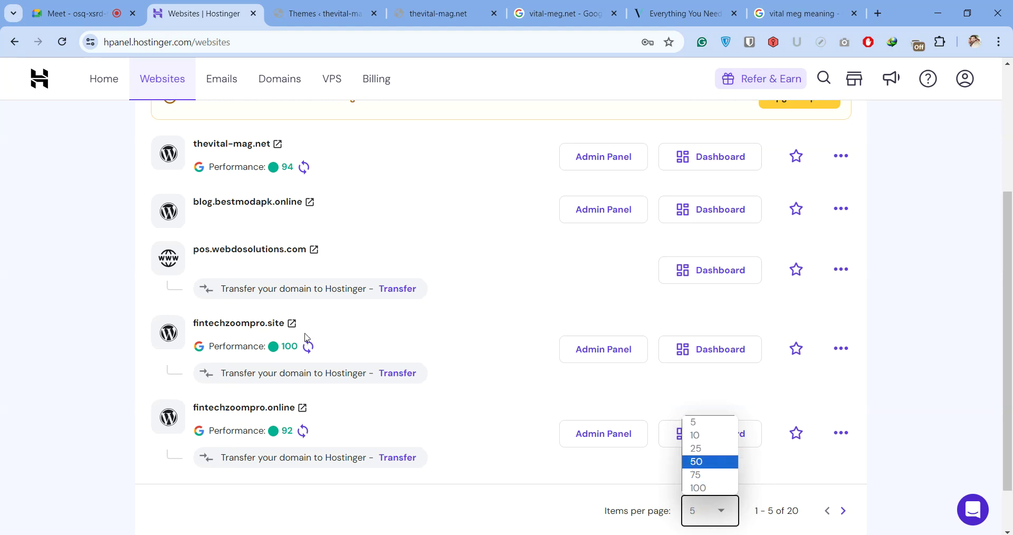
scroll(464, 219, "up", 4)
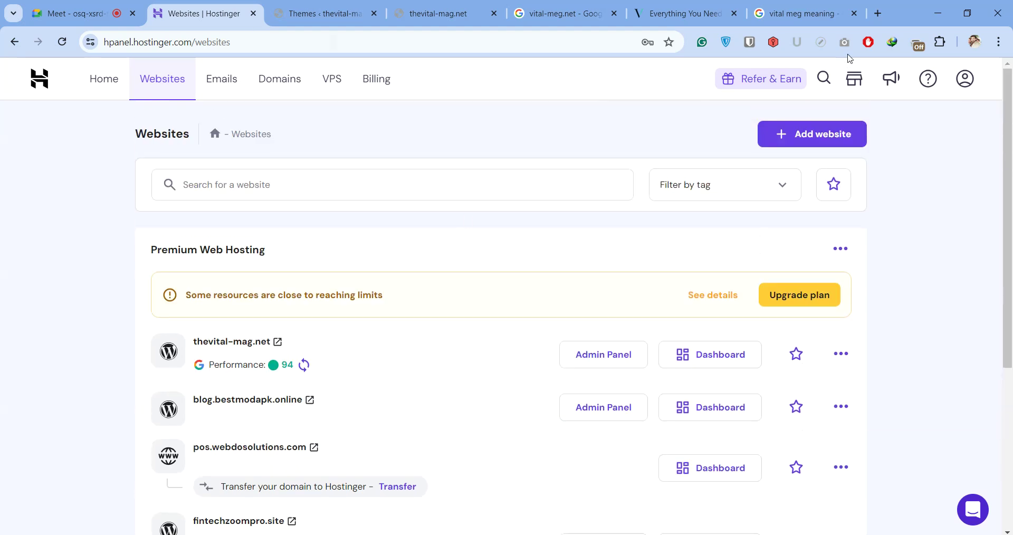
left_click(965, 80)
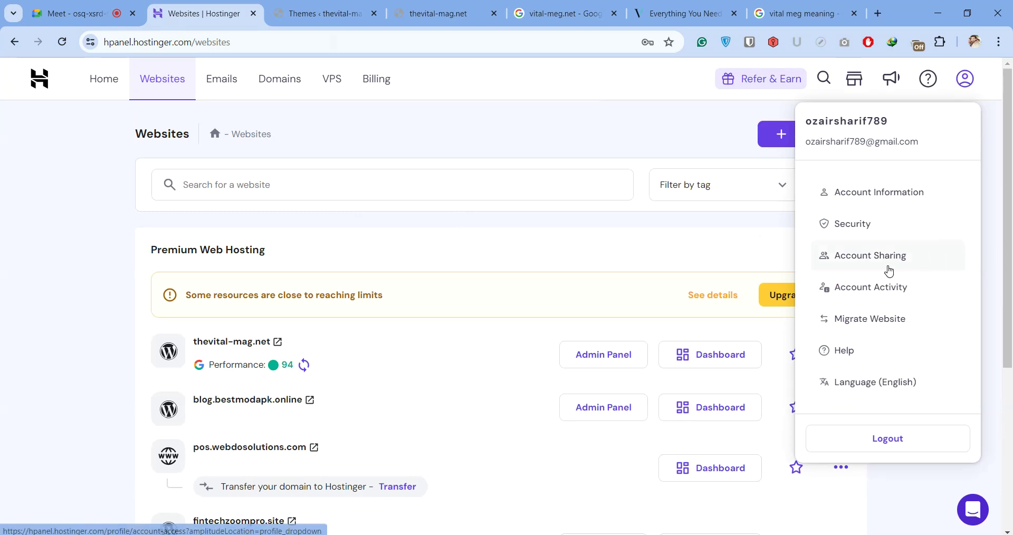
Open the Grant access form from the Account Sharing page
left_click(889, 271)
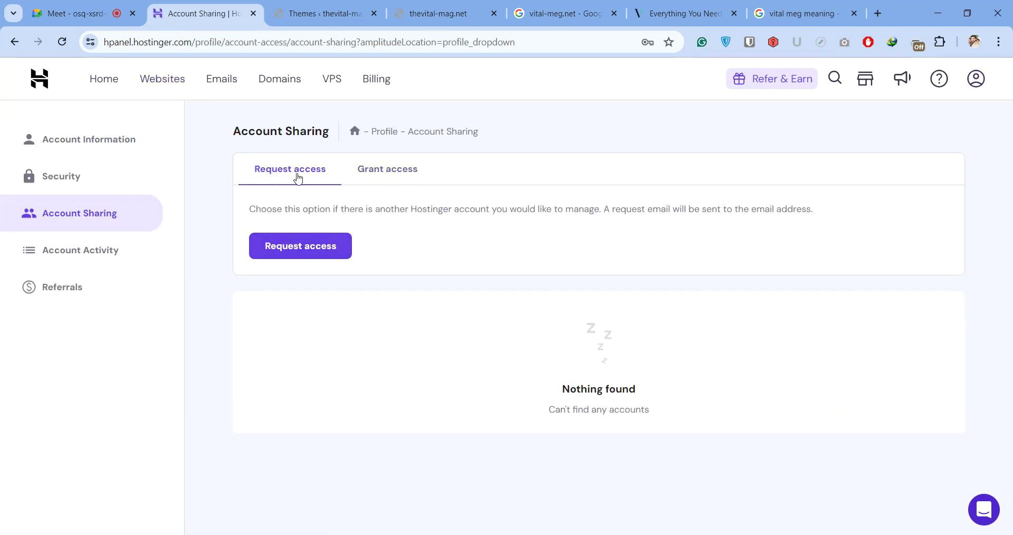
left_click(360, 174)
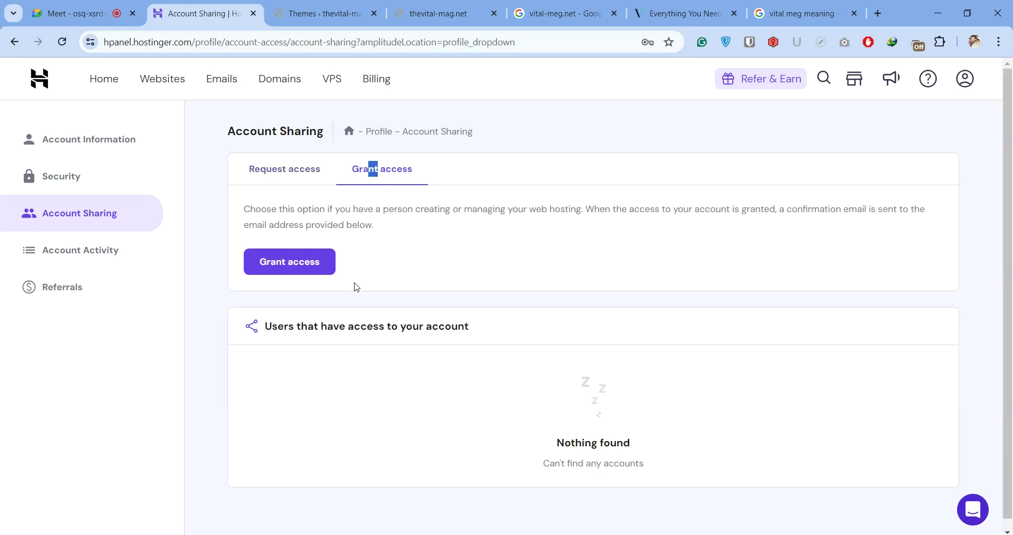
left_click(277, 268)
left_click(317, 227)
left_click(381, 400)
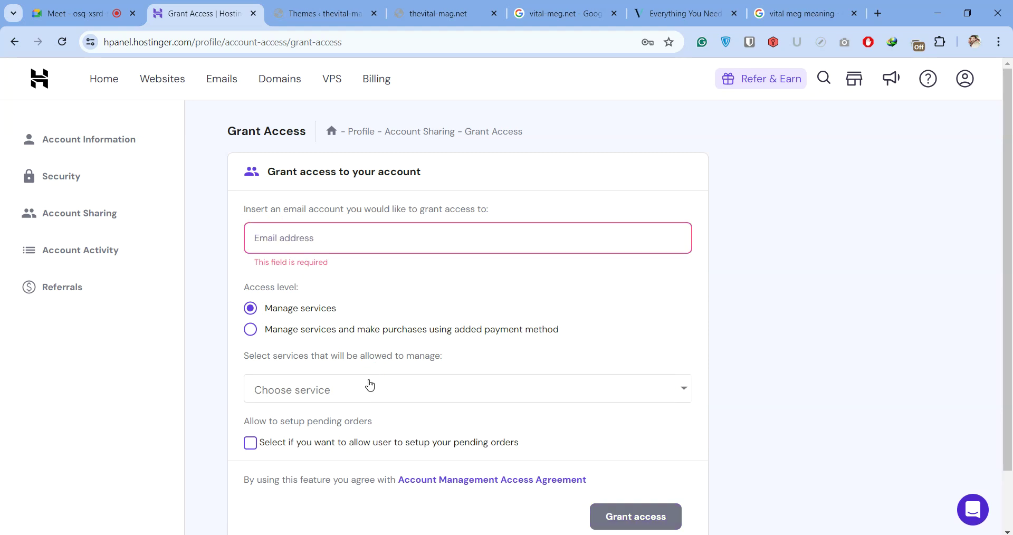
Share the webdosolutions.com Premium Web Hosting service with pending-orders setup, then return to Websites
left_click(370, 386)
scroll(644, 197, "down", 1)
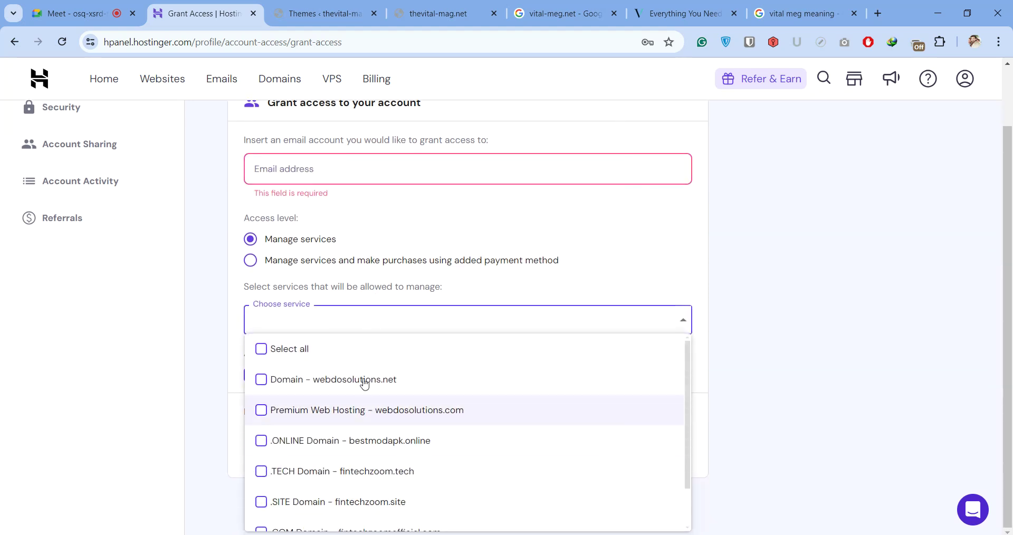
scroll(373, 418, "down", 1)
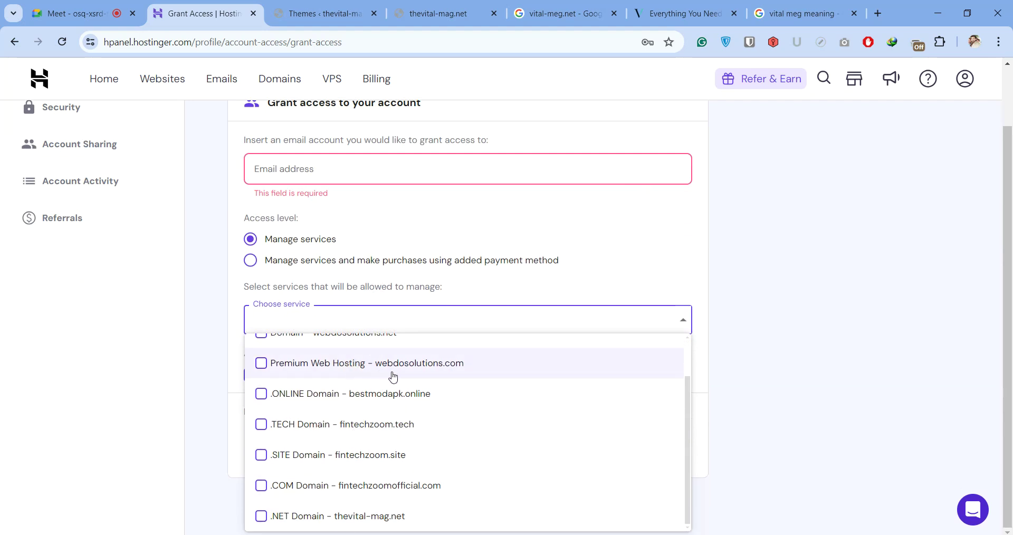
left_click(303, 368)
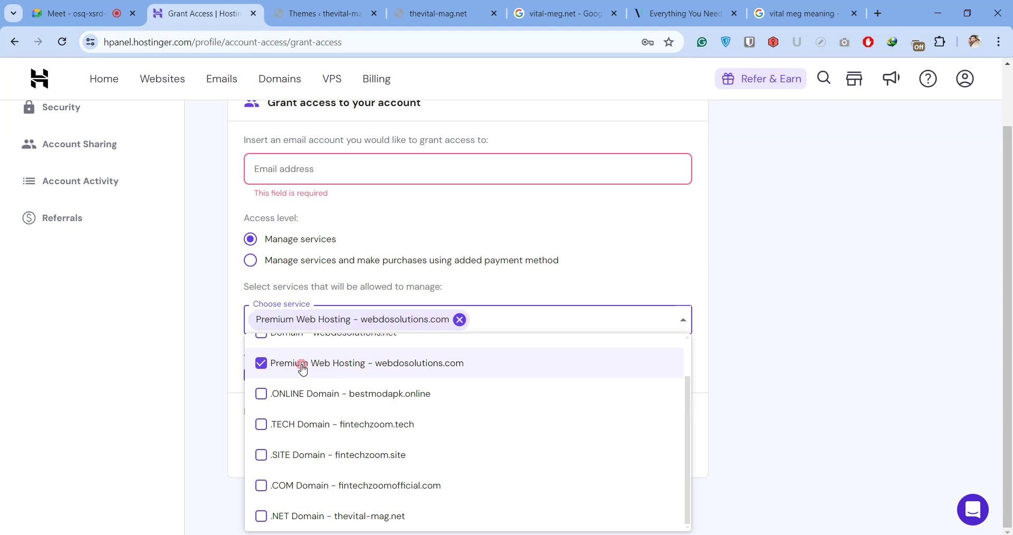
left_click(704, 257)
left_click(304, 376)
left_click(291, 169)
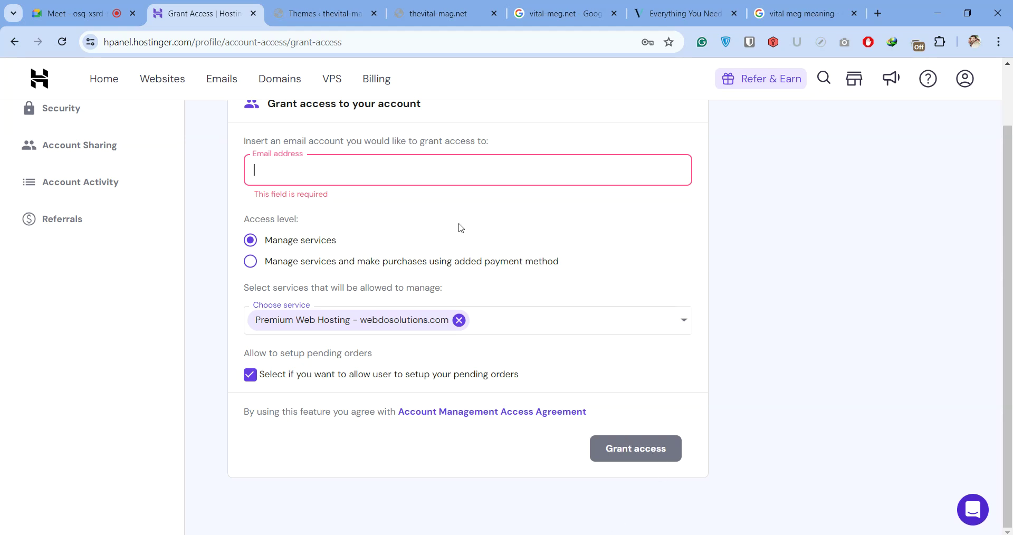
scroll(475, 156, "up", 2)
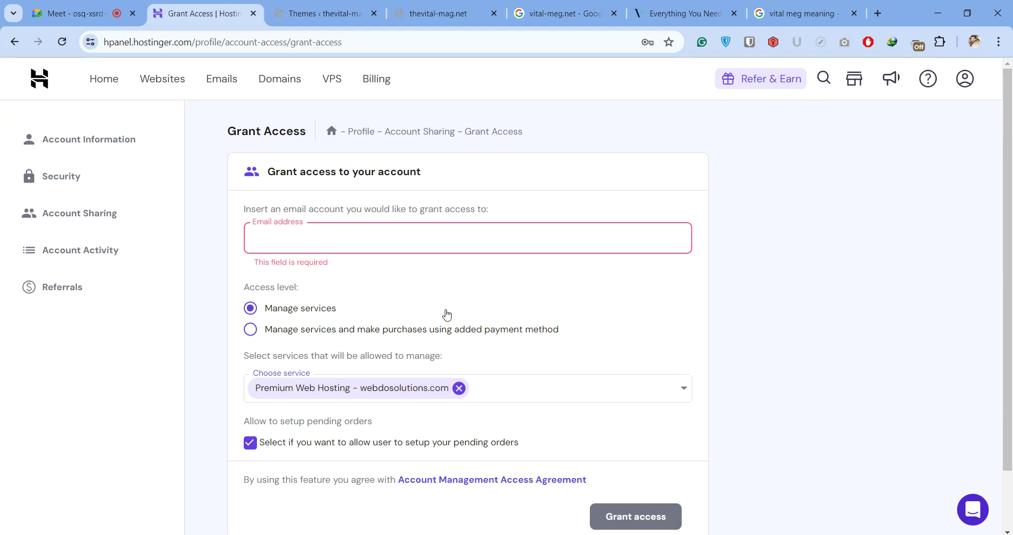
left_click(166, 71)
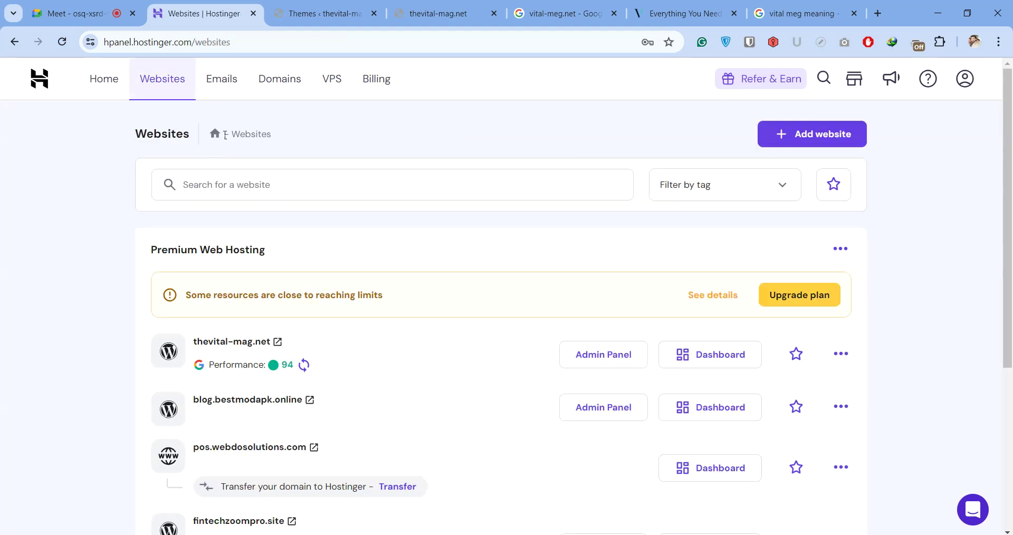
Scroll the Hostinger websites list, then return to the Google Meet call
scroll(373, 419, "down", 5)
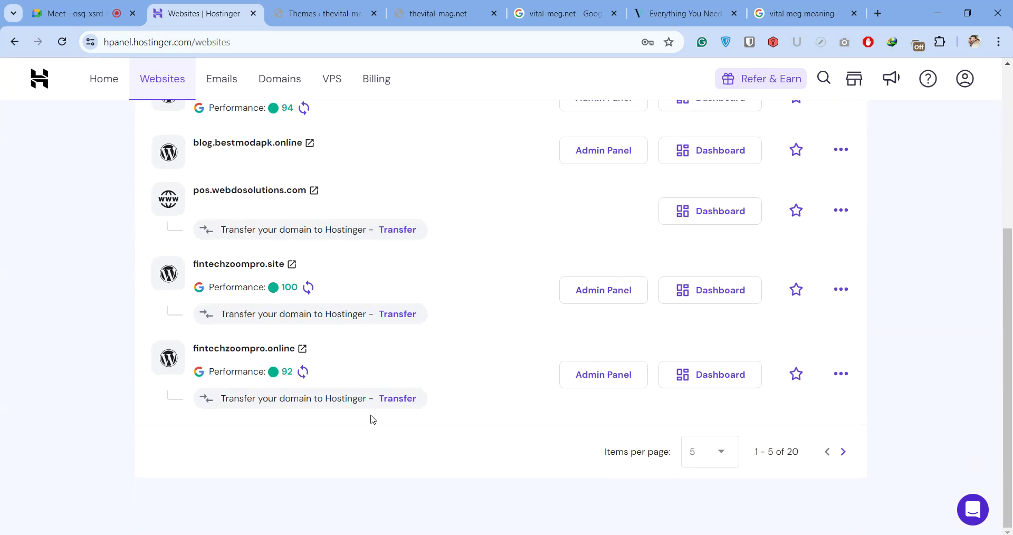
left_click(78, 11)
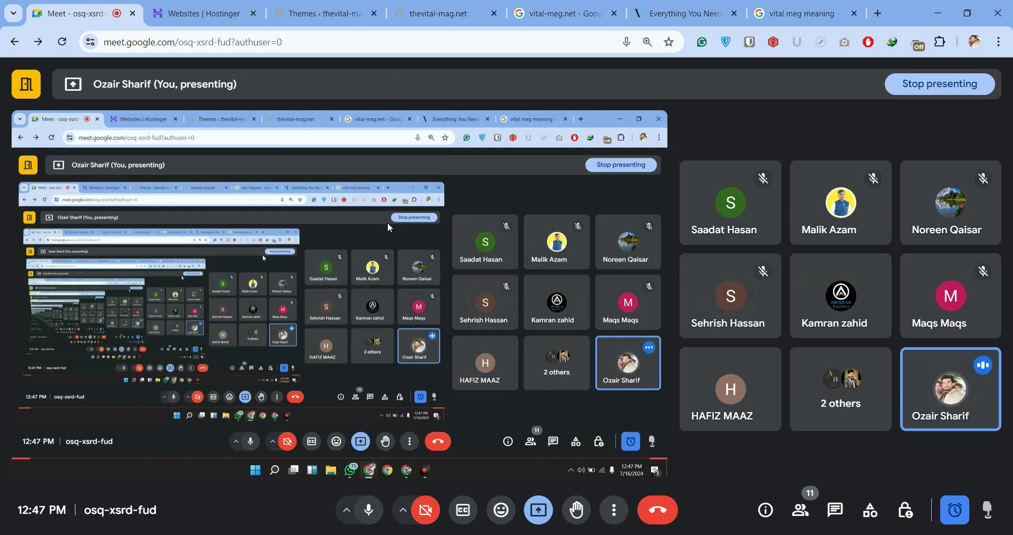
Open the 'Internship Batch july to sep Group details' spreadsheet via Google Sheets in a new tab
left_click(878, 13)
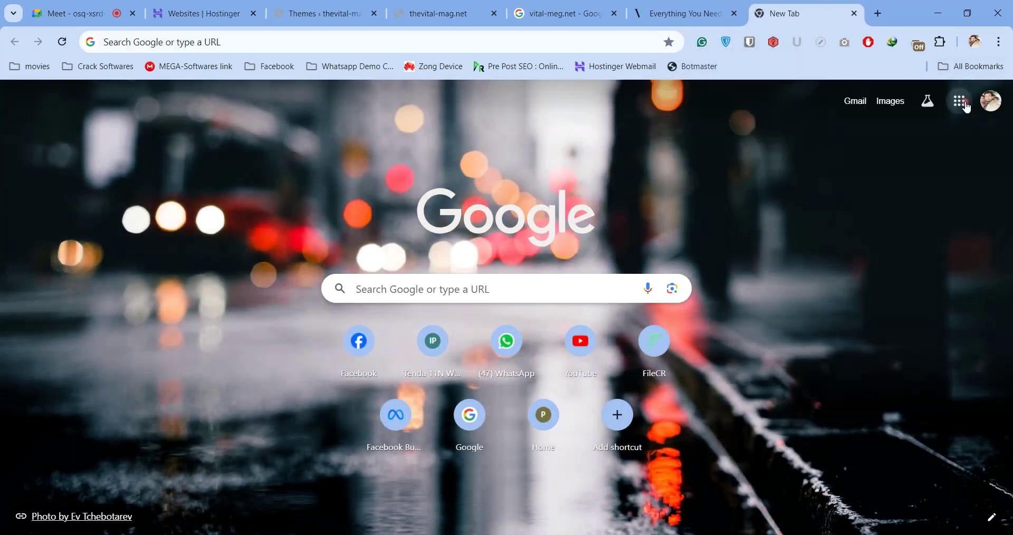
left_click(959, 101)
scroll(909, 281, "down", 6)
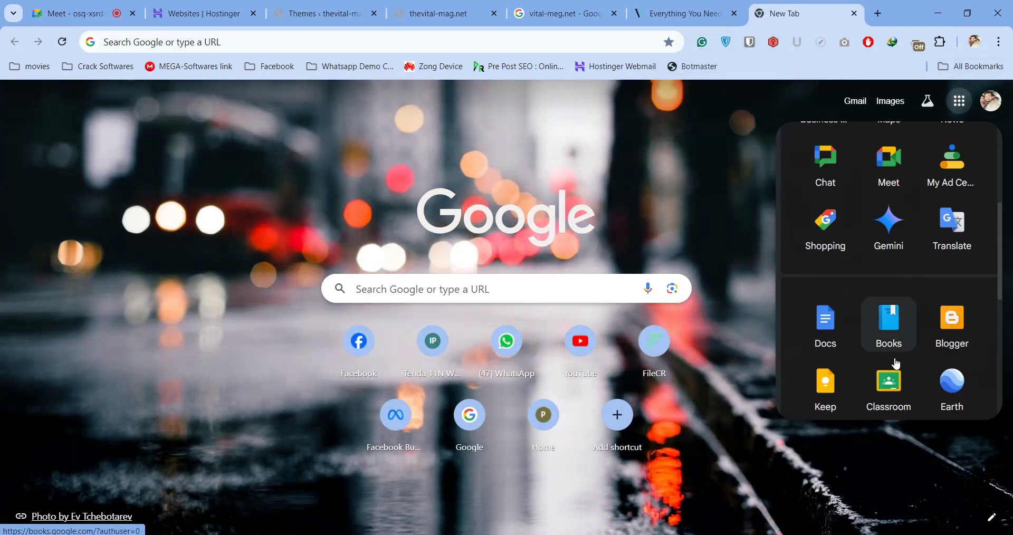
scroll(881, 391, "down", 3)
left_click(957, 260)
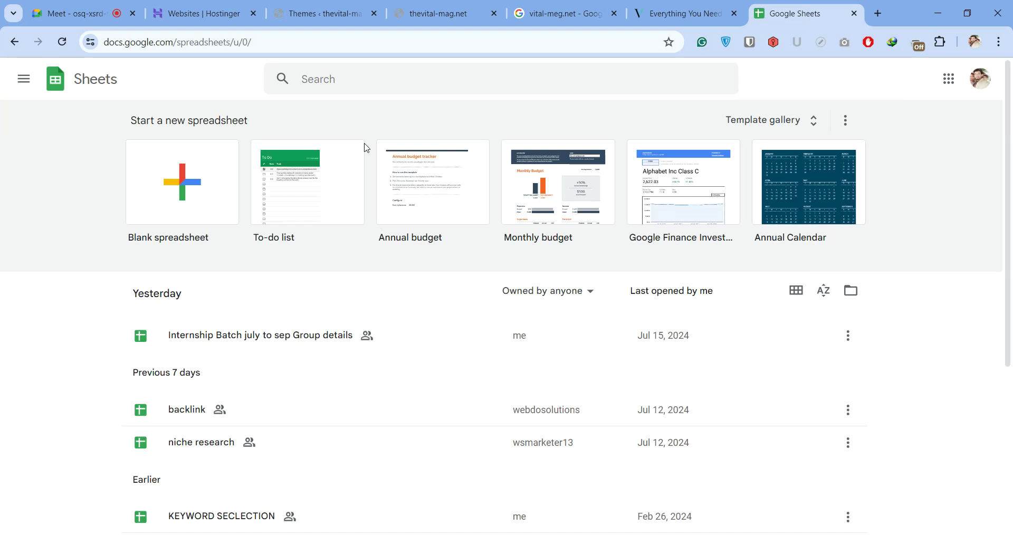
left_click(327, 336)
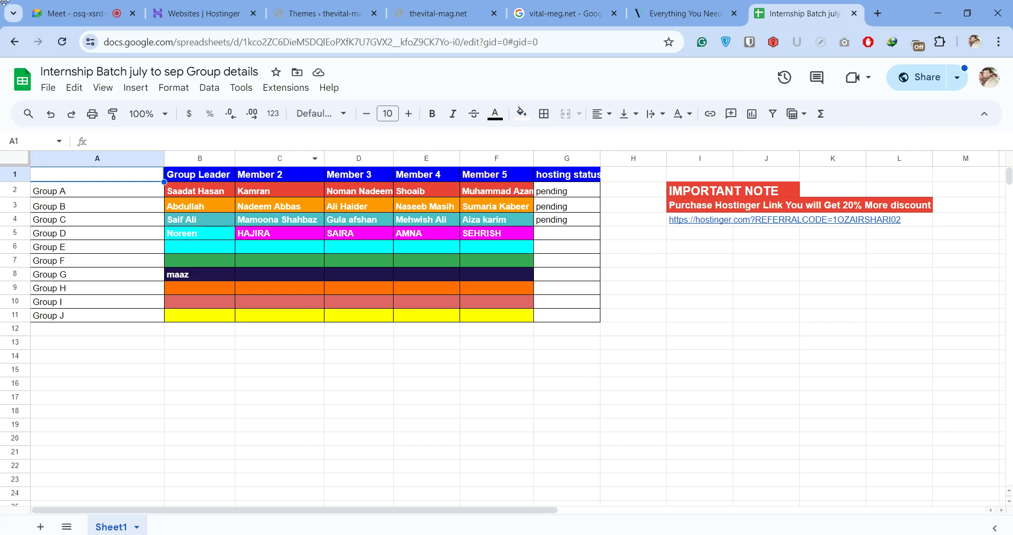
Switch to the Google Meet tab and leave the call
left_click(64, 16)
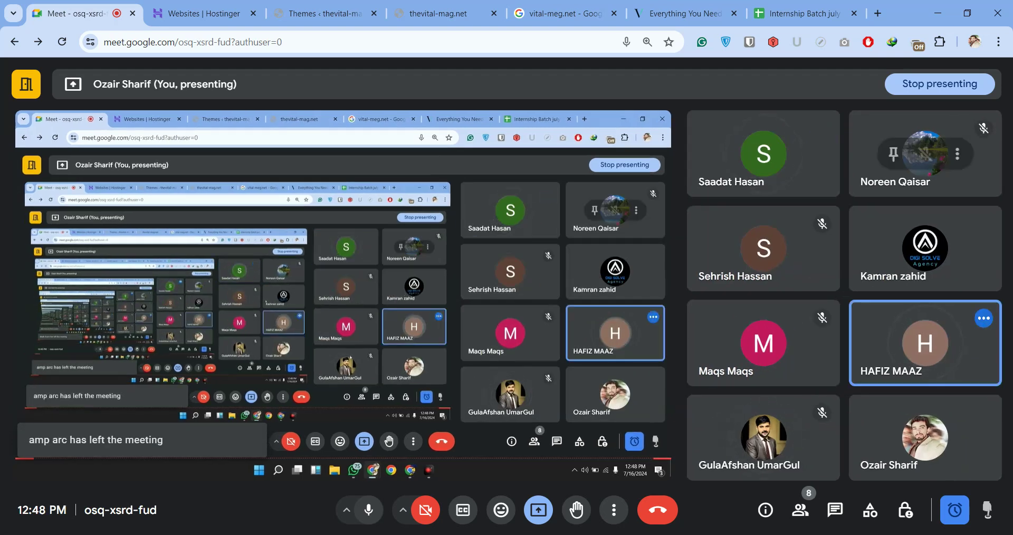
left_click(656, 510)
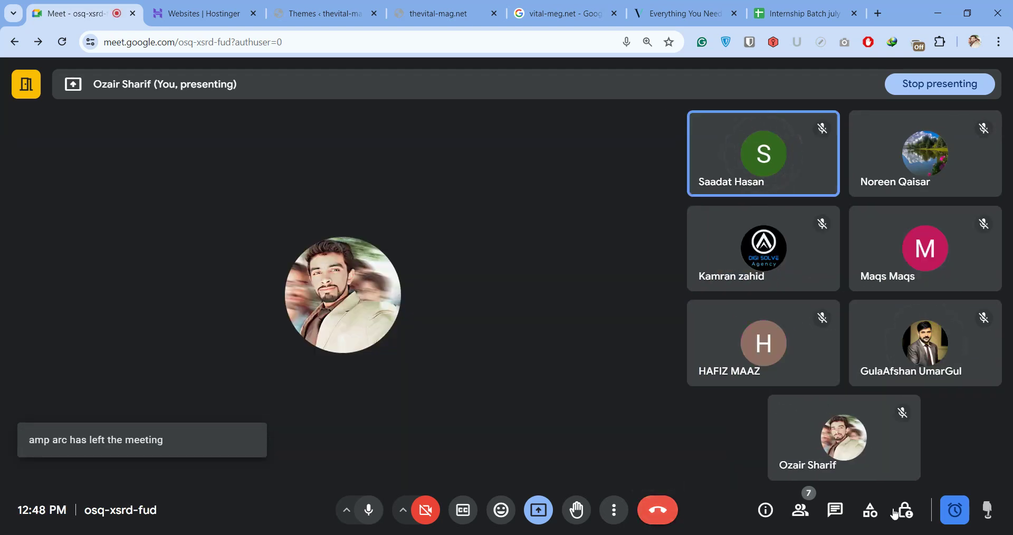